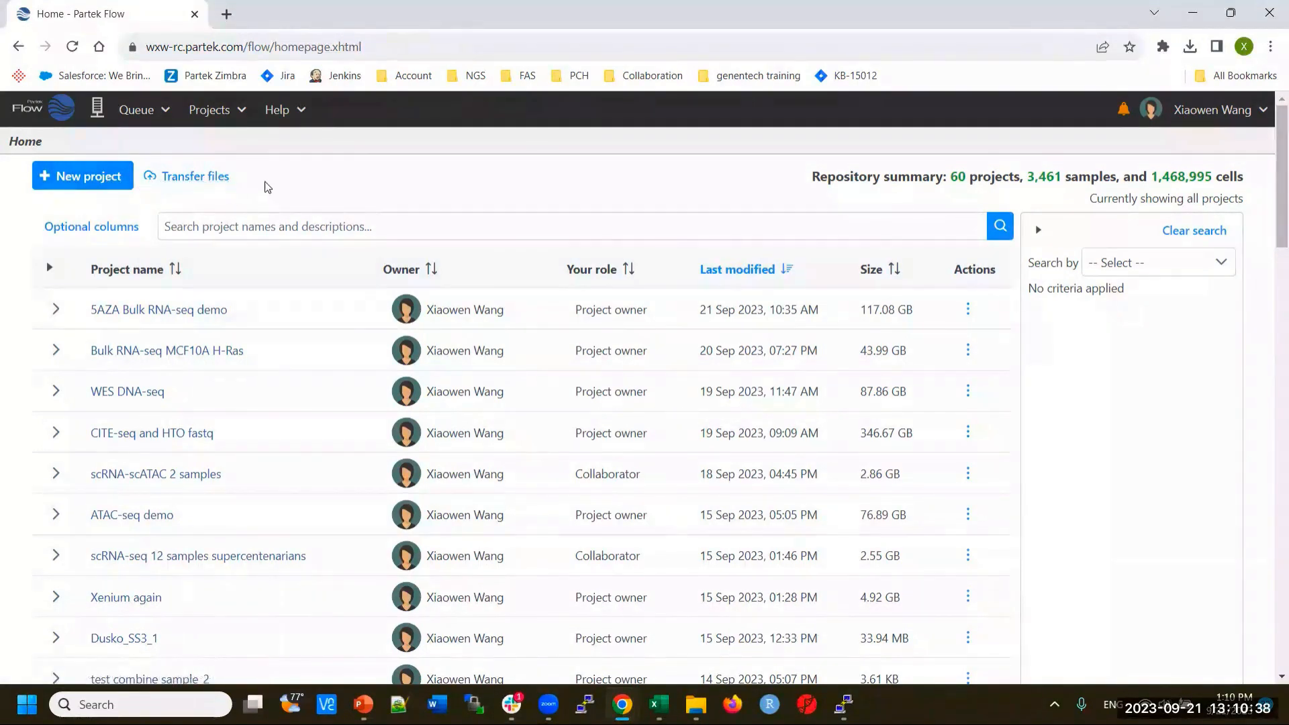
Open the how-to videos page and look through the General and Data viewer video topics.
click(298, 112)
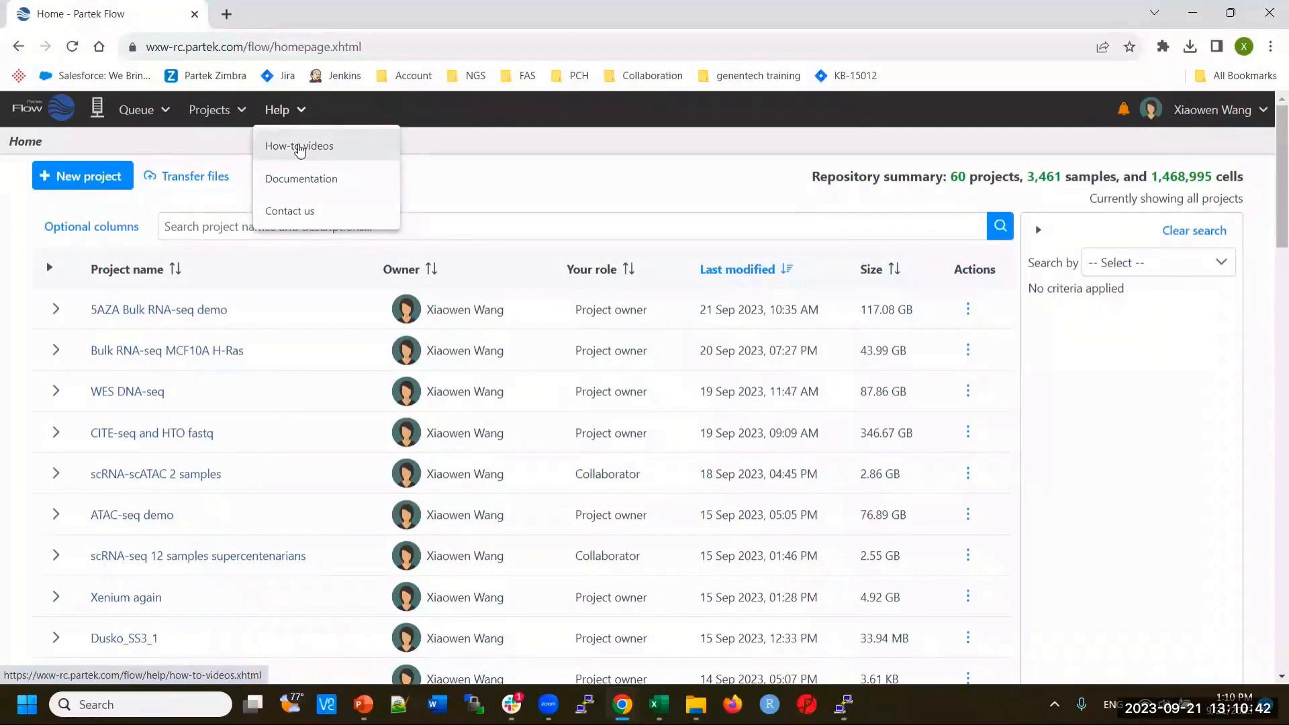
click(299, 145)
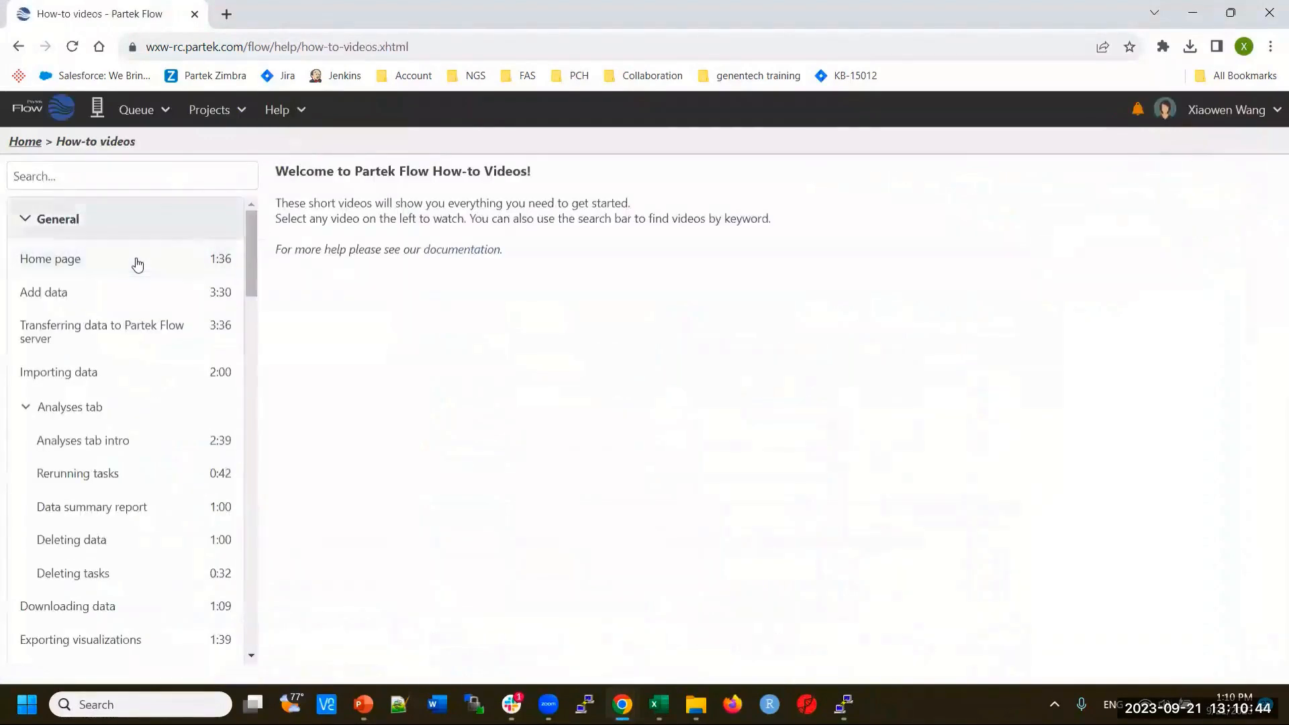
scroll(123, 487, down, 2)
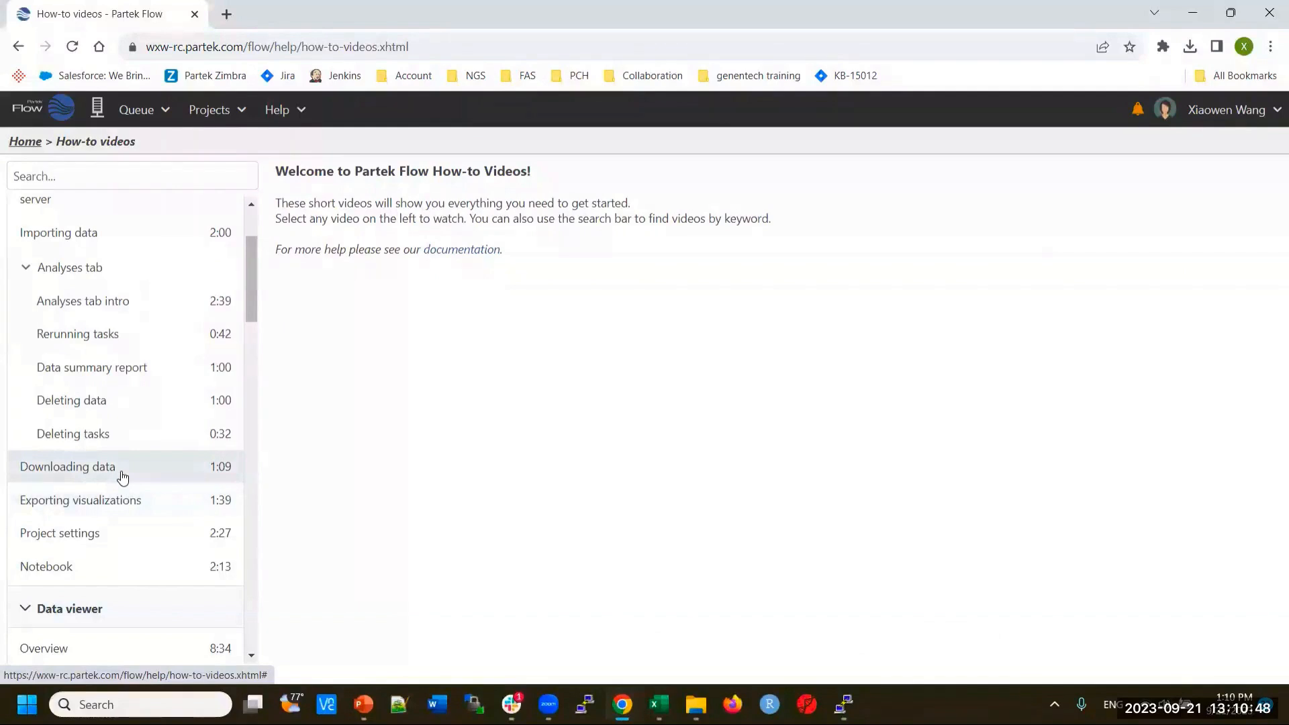
scroll(128, 474, down, 4)
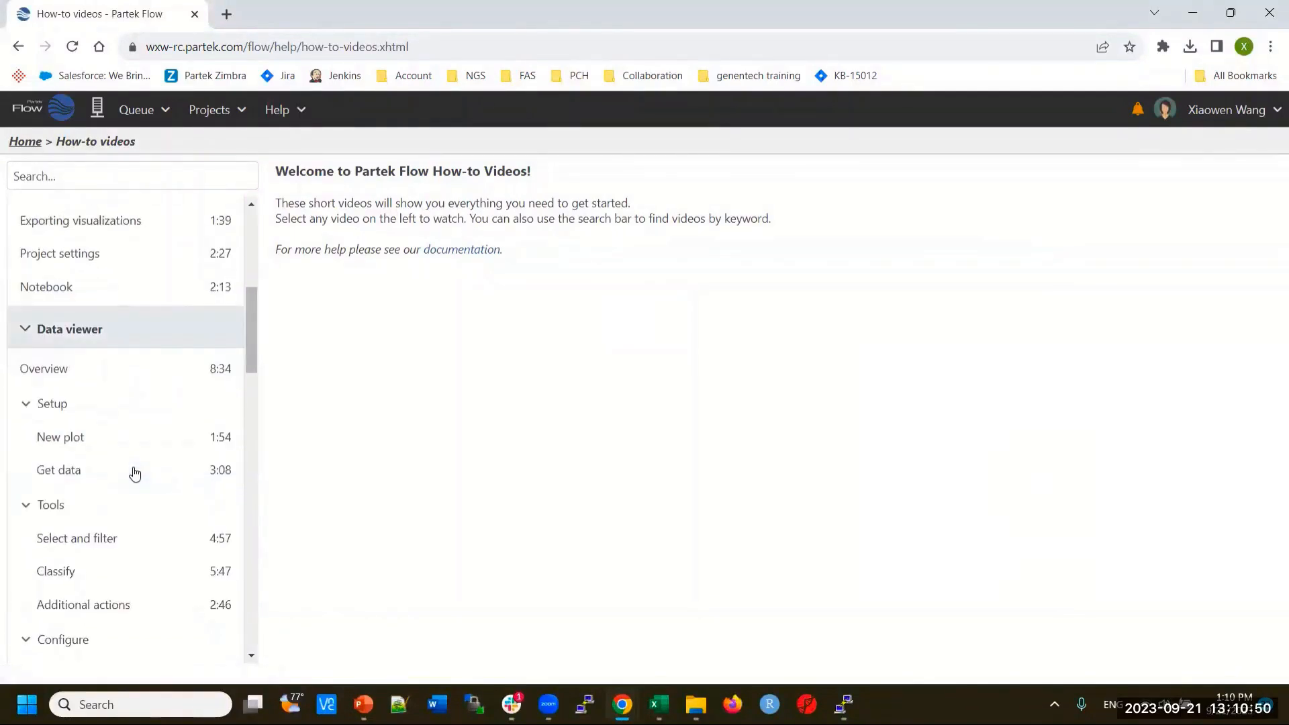
scroll(131, 476, down, 2)
scroll(131, 476, up, 6)
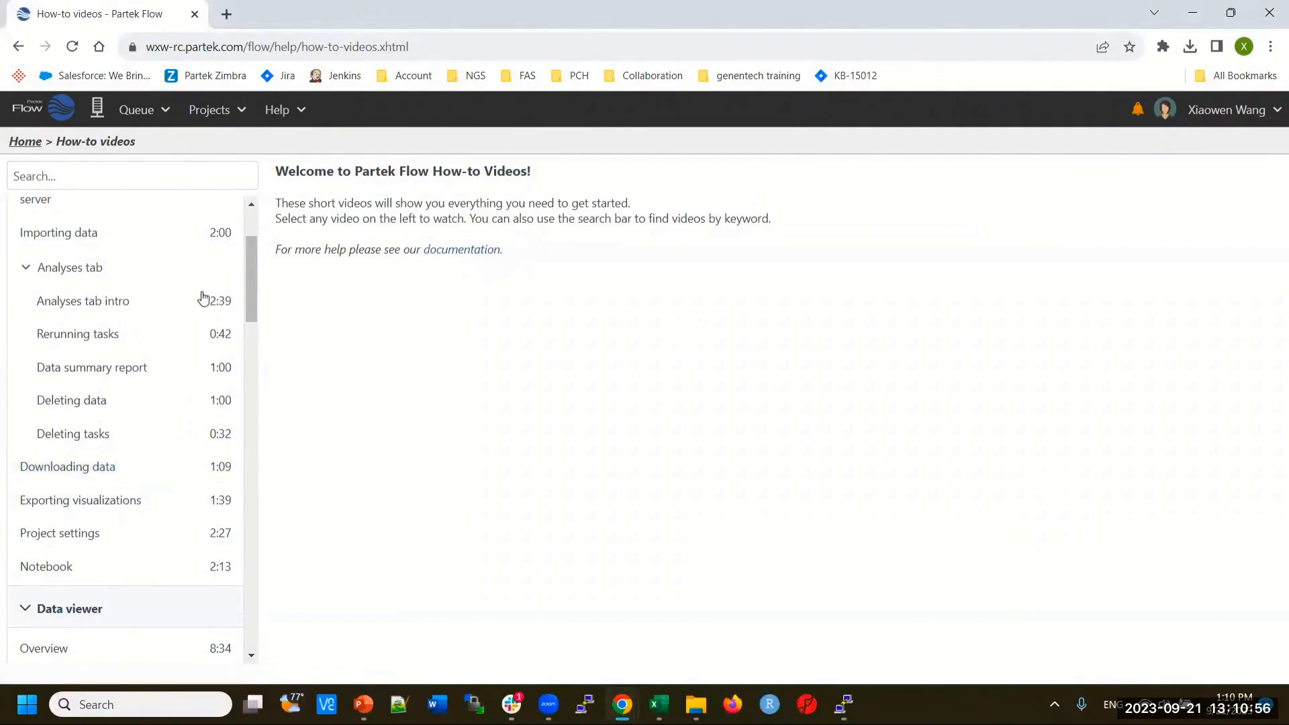
Open the Partek Flow documentation and view the pages under Quick Start Guide, Live Training Event Recordings and Tutorials.
click(294, 111)
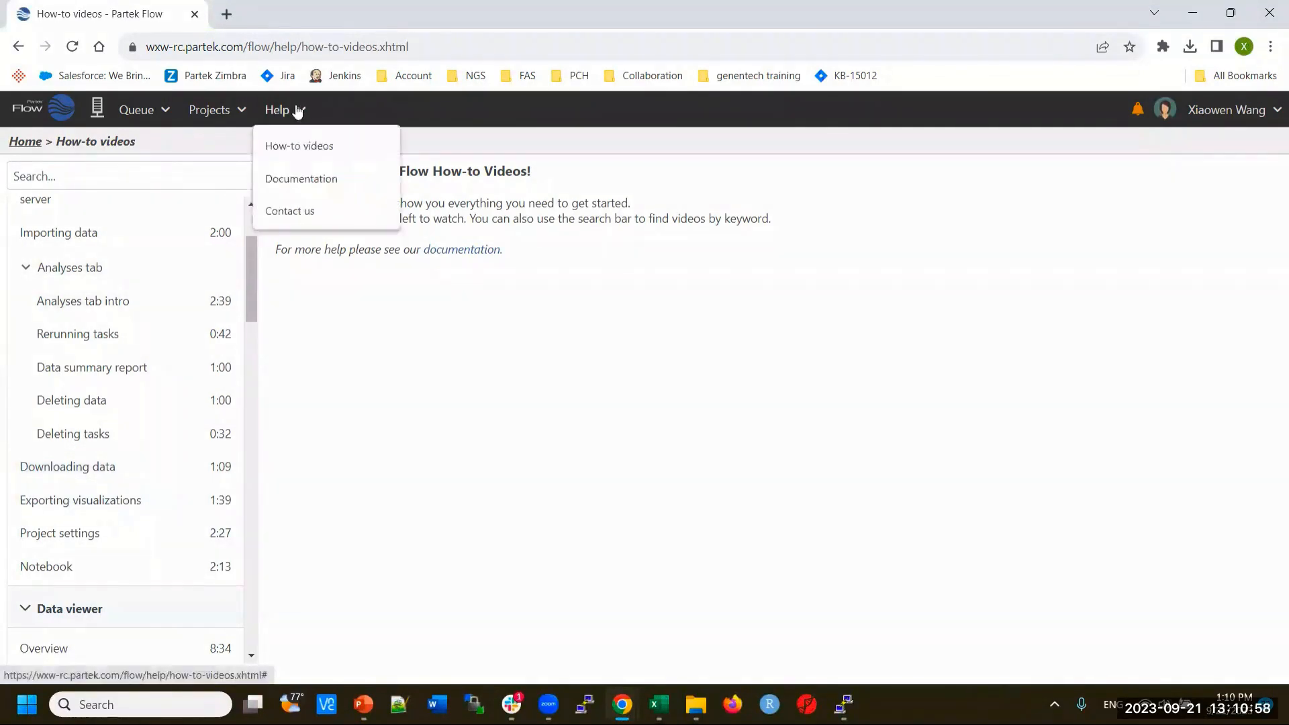
click(324, 180)
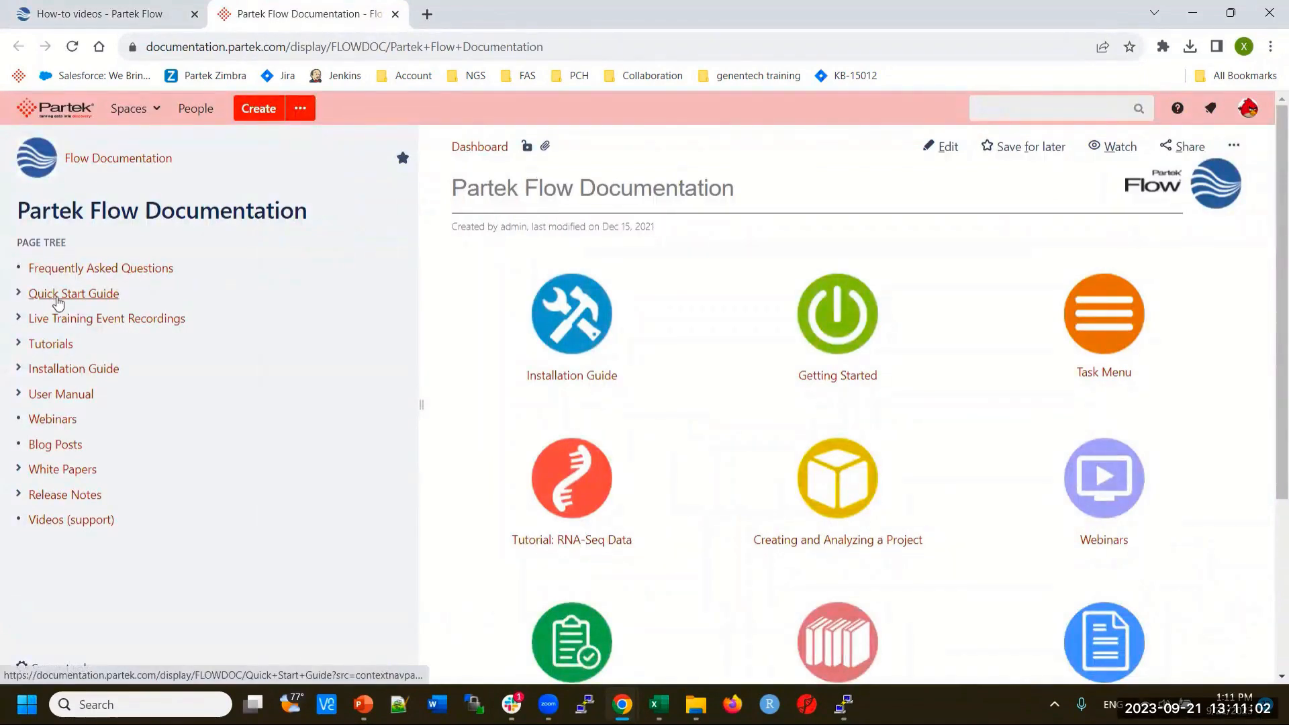
click(18, 294)
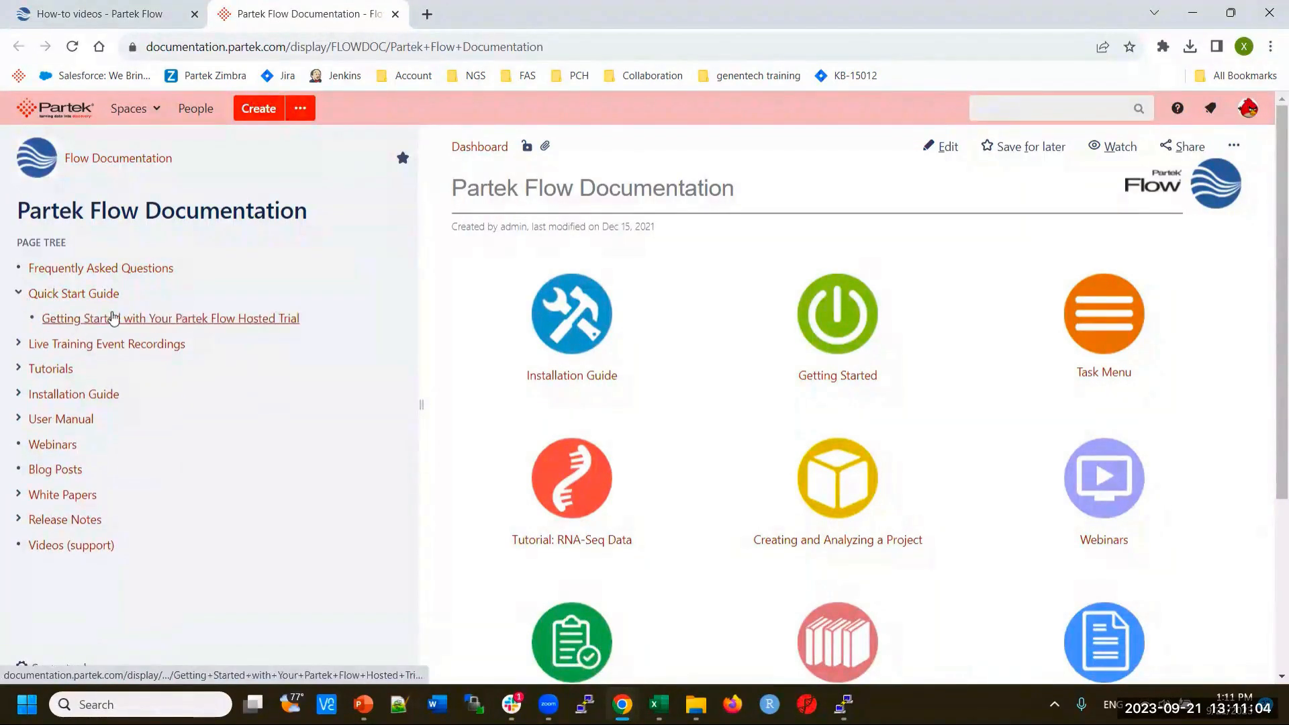
click(19, 344)
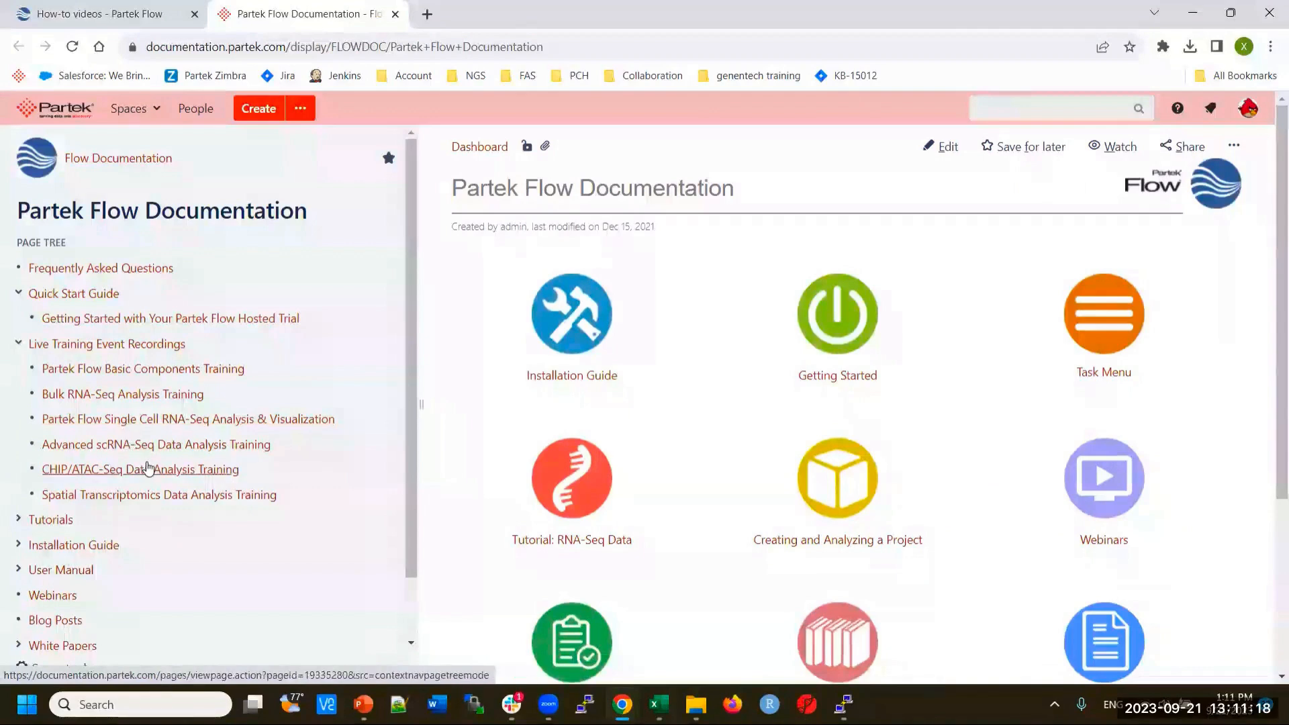
scroll(143, 466, down, 1)
click(25, 447)
scroll(210, 484, down, 4)
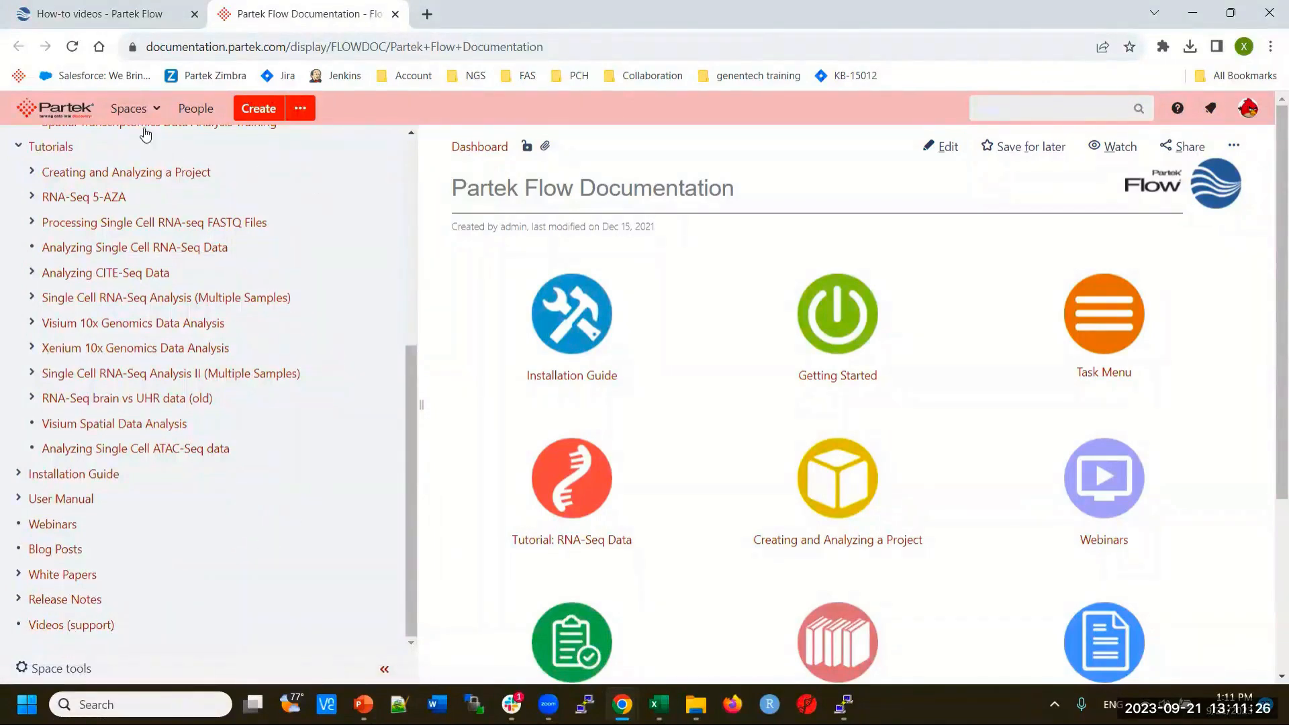
Return to the Partek Flow home page, open the Transfer files dialog and view the local file picker without choosing a file.
click(118, 20)
click(26, 141)
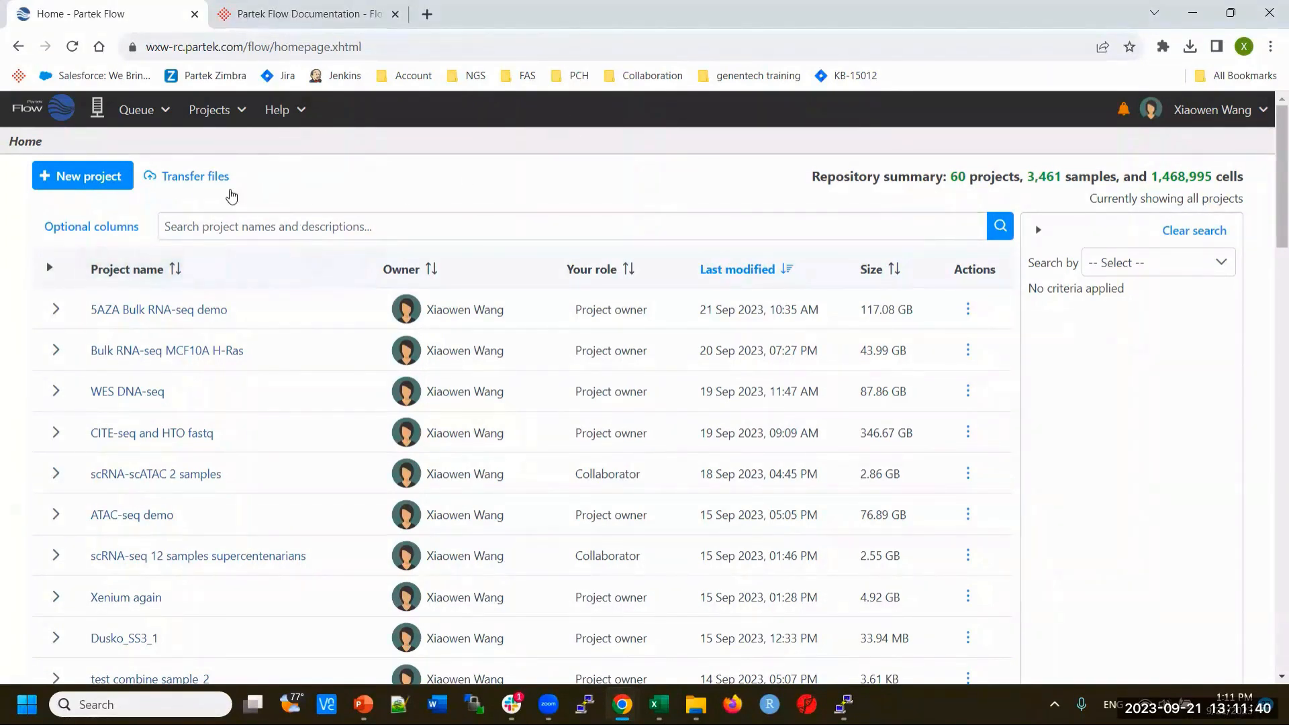
click(208, 180)
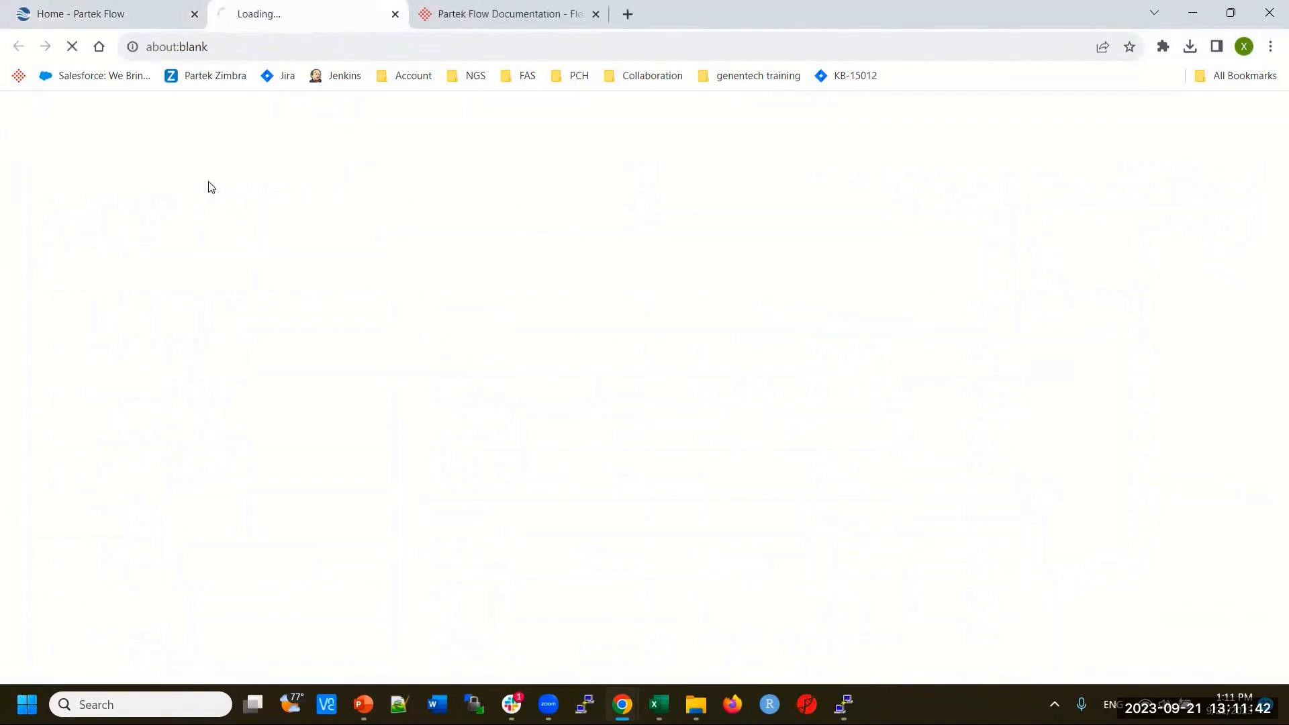
click(239, 192)
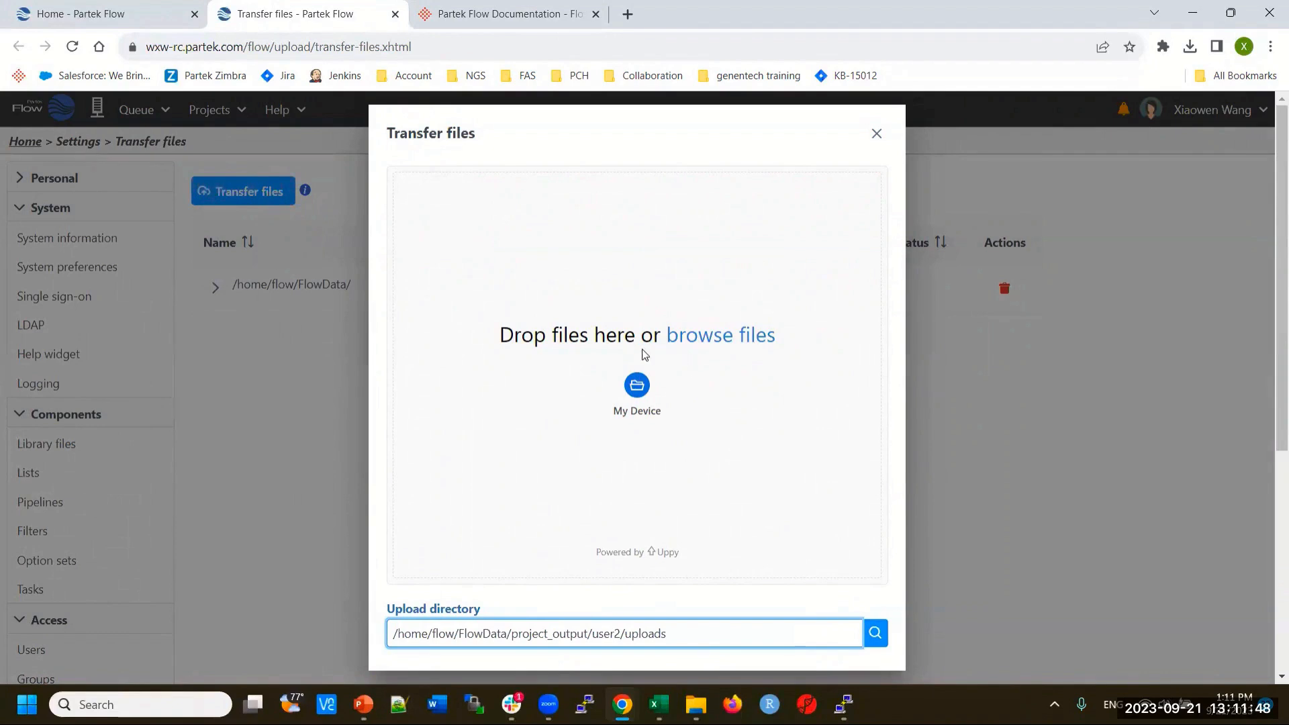
click(632, 391)
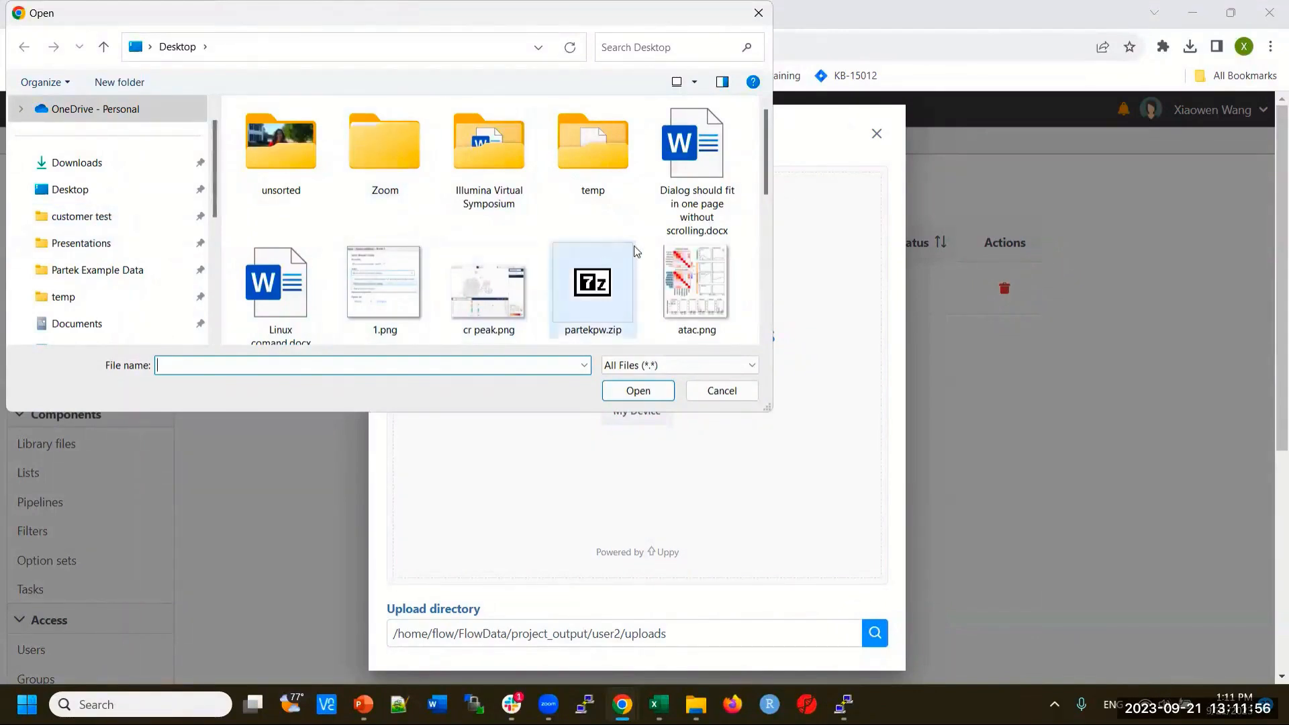
click(736, 389)
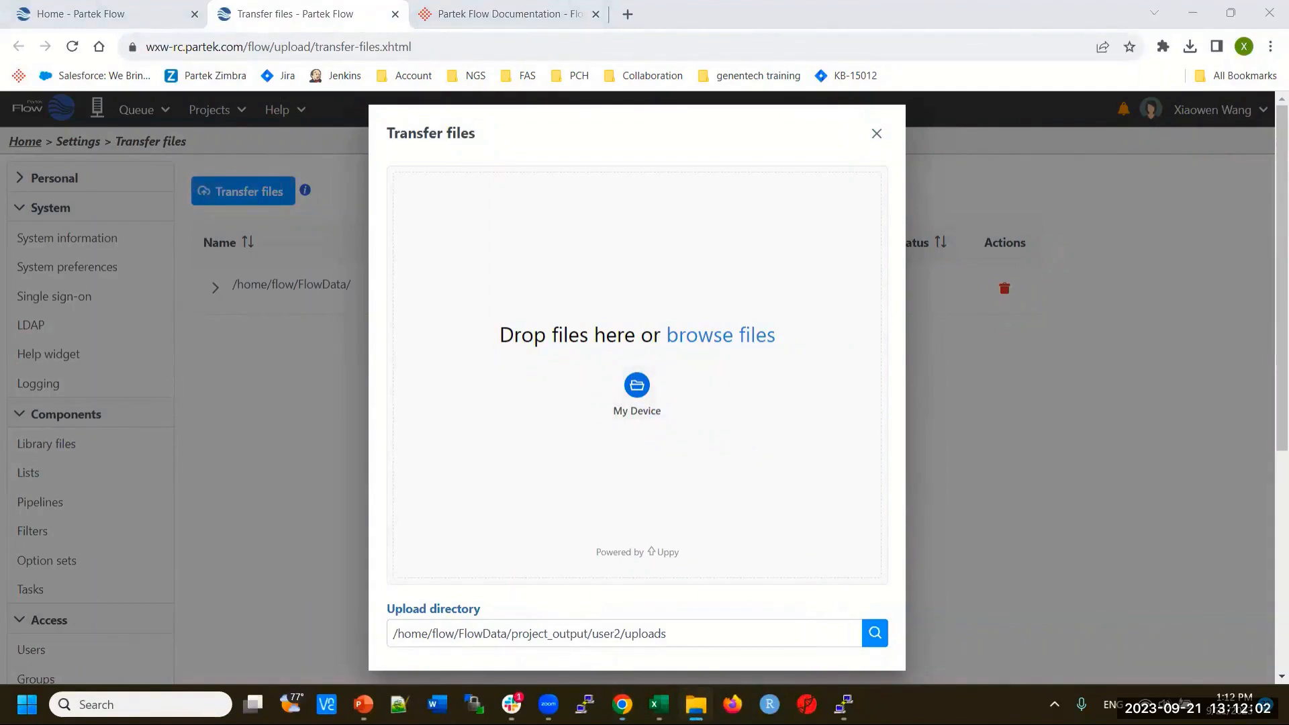
Add SRR592578_2.fastq.gz, SRR592578_1.fastq.gz and SRR592576_2.fastq.gz from the aws_chr22_sample_data folder to the file transfer.
click(696, 704)
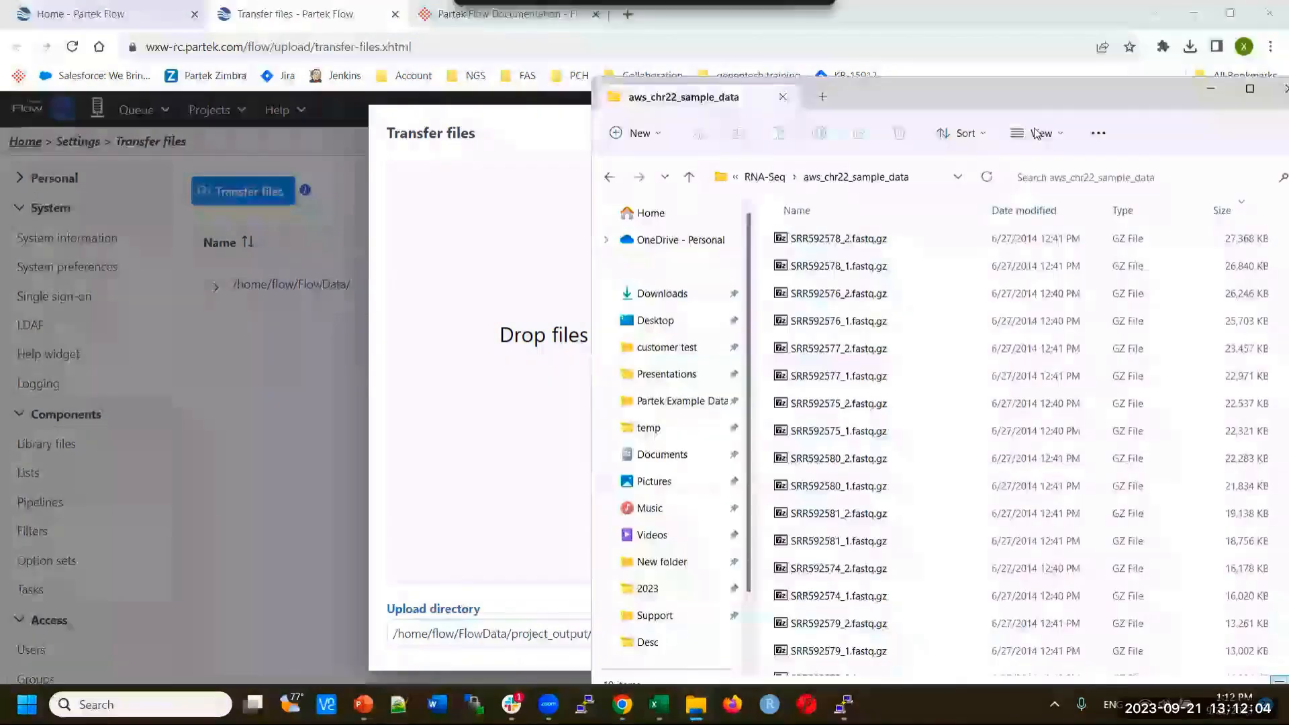
click(873, 239)
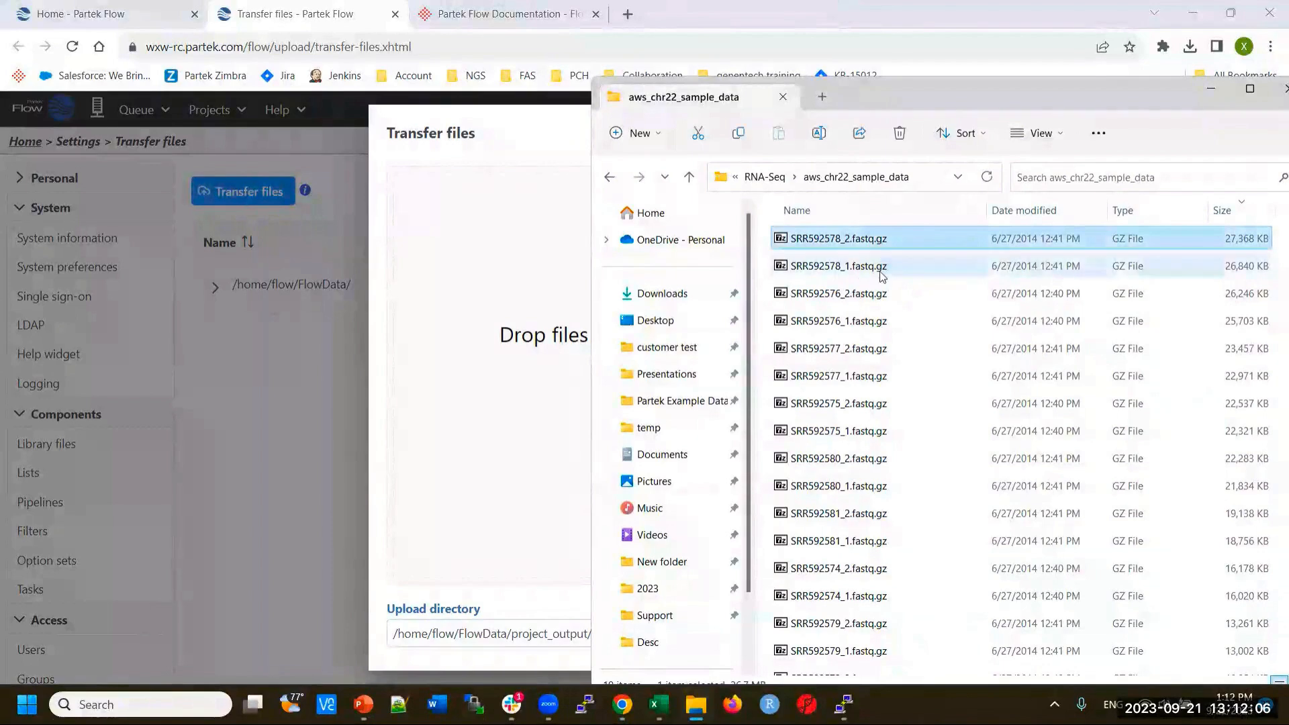
shift+click(877, 279)
shift+click(880, 296)
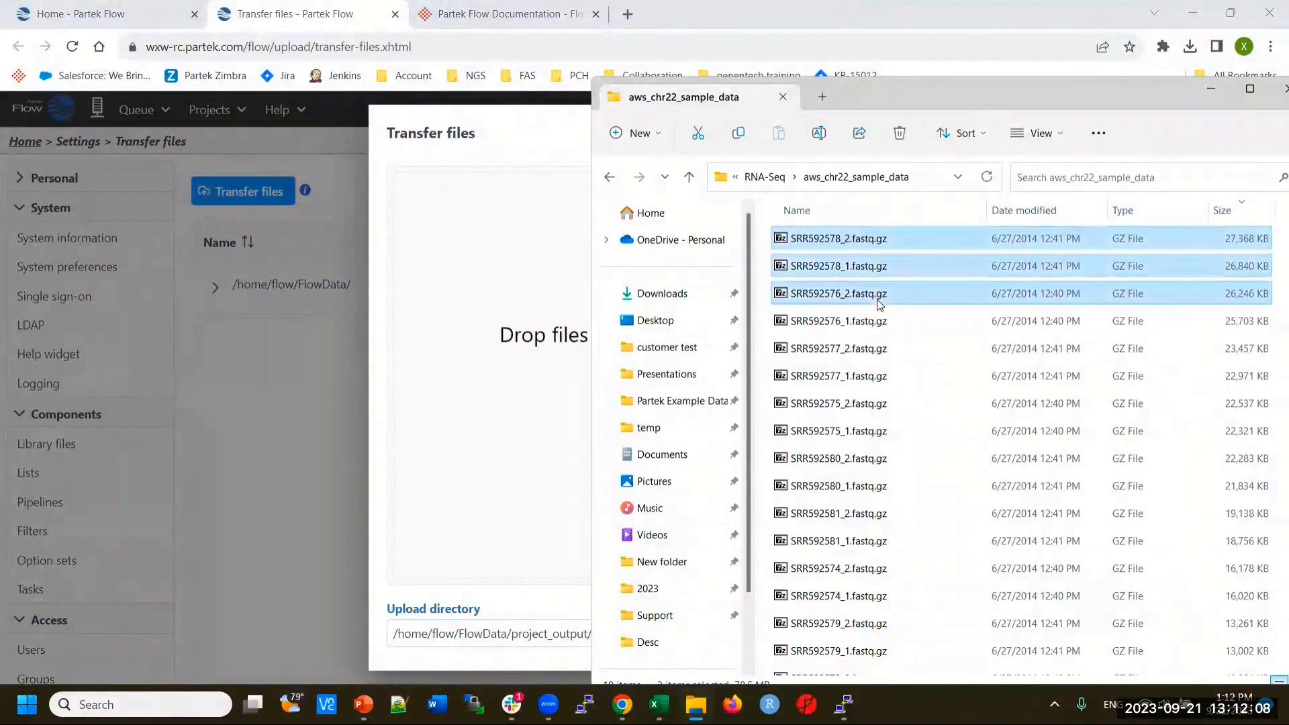
drag(873, 250, 505, 307)
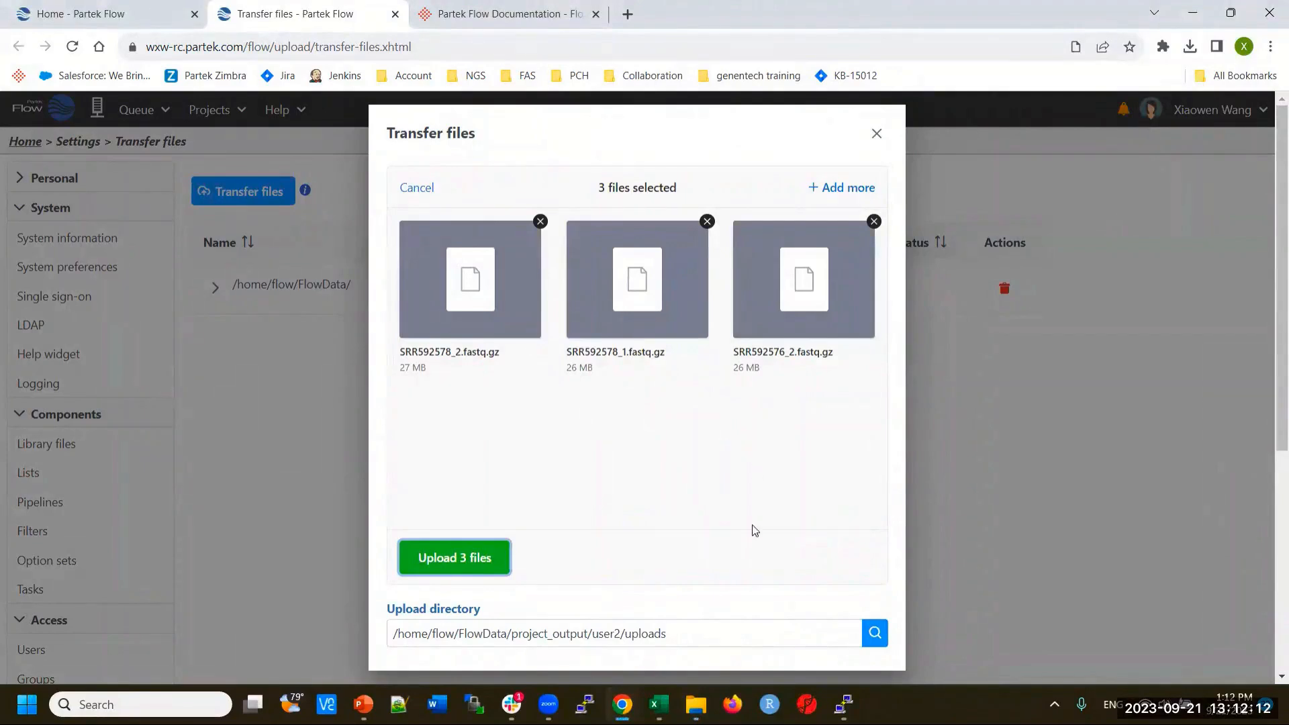
Confirm /home/flow/FlowData/project_output/user2/uploads as the upload directory and close the file transfer without uploading.
click(689, 636)
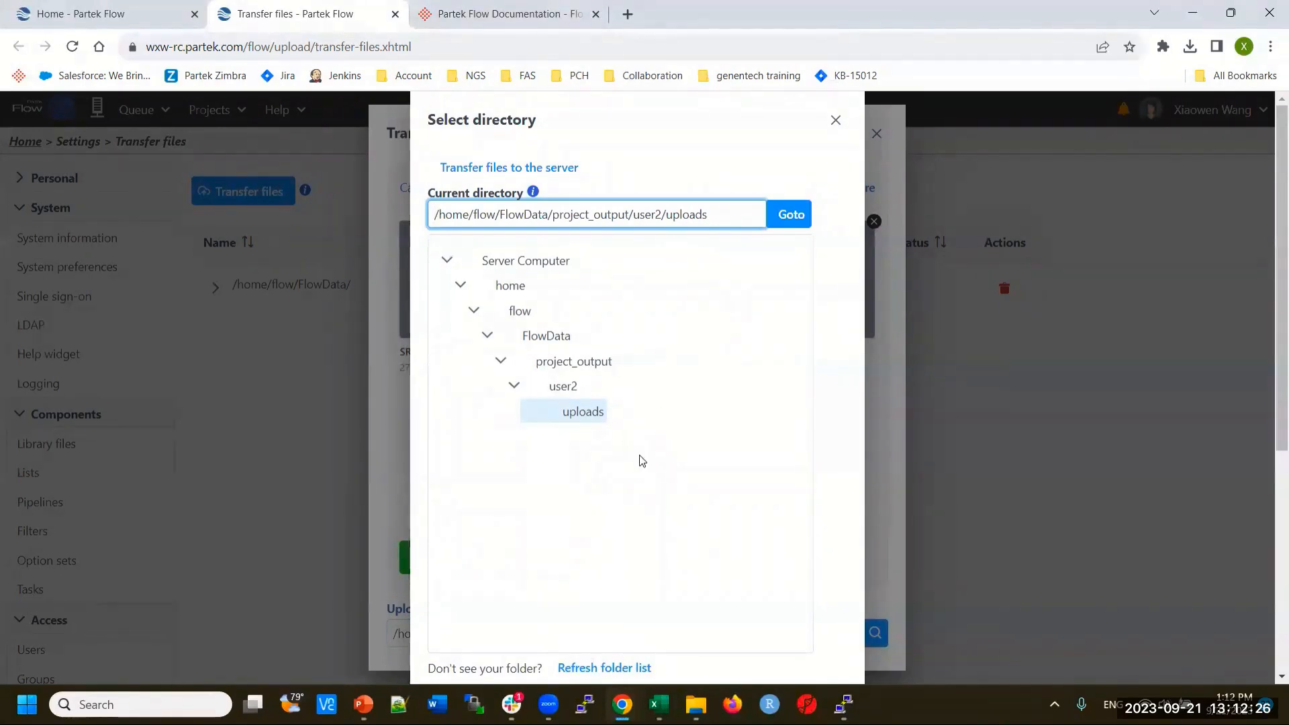
scroll(679, 106, down, 2)
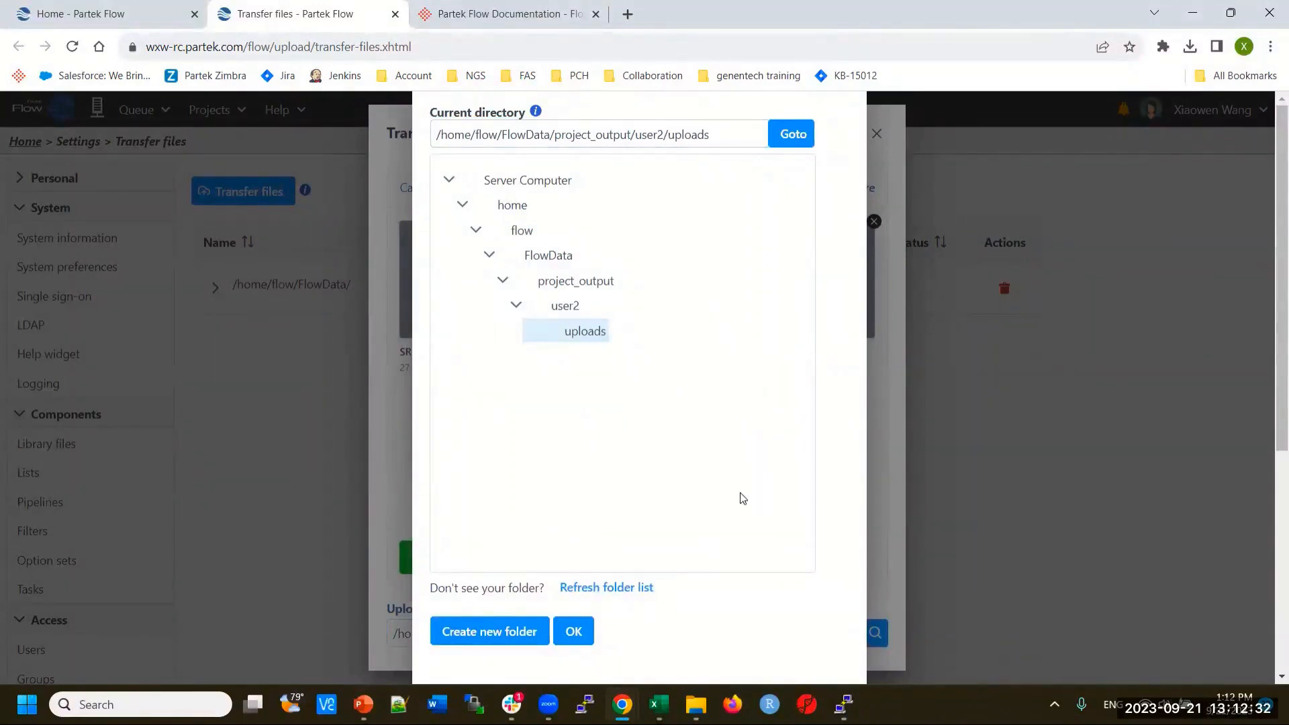
click(582, 634)
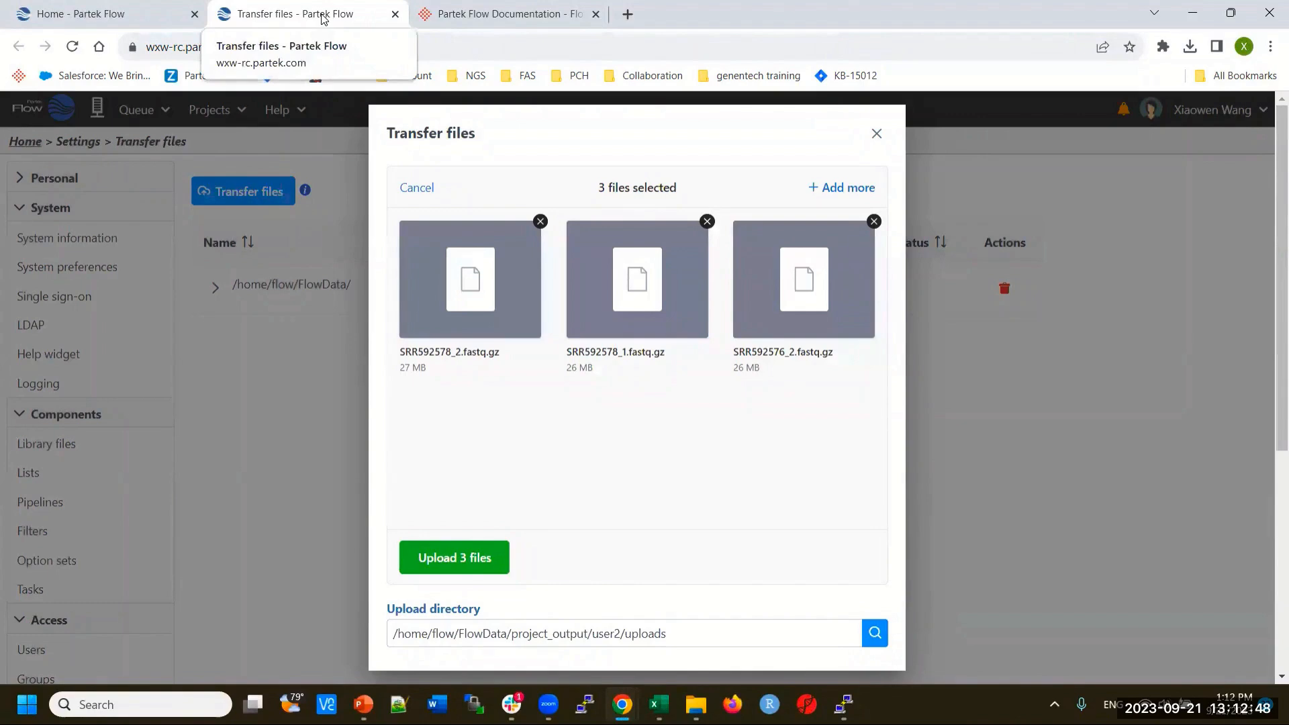
click(511, 20)
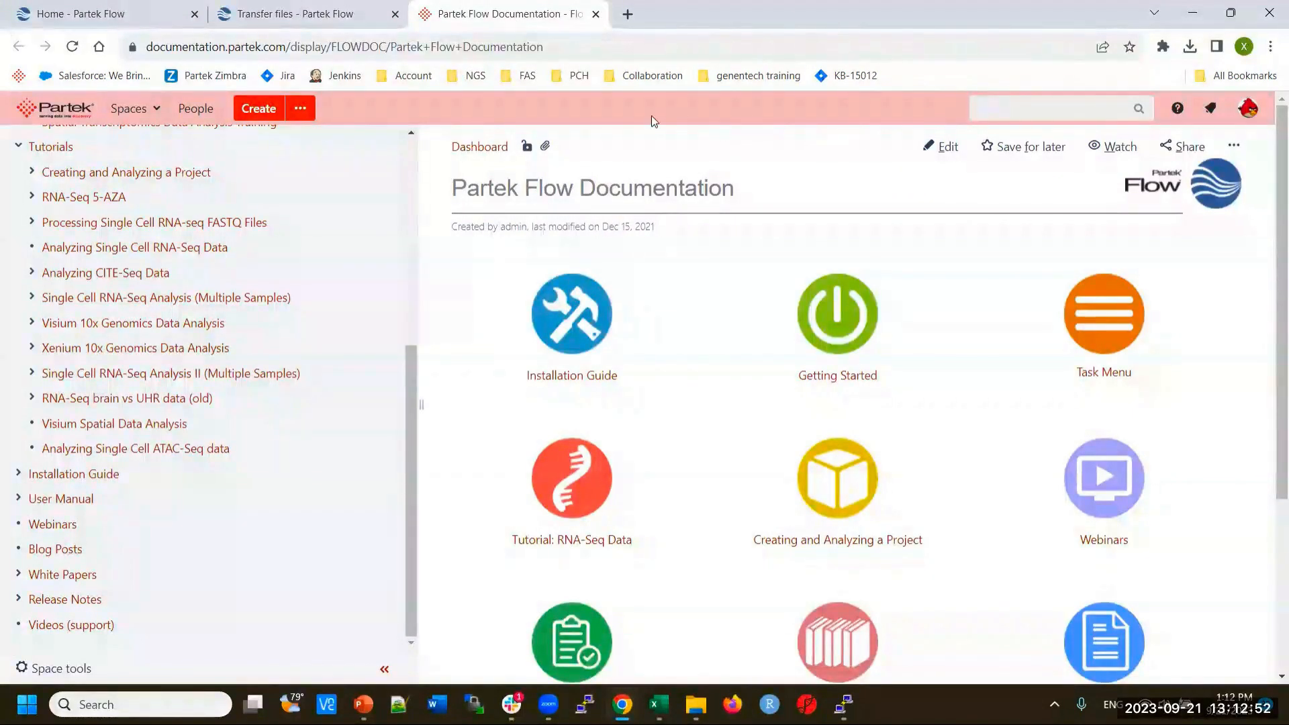
click(318, 15)
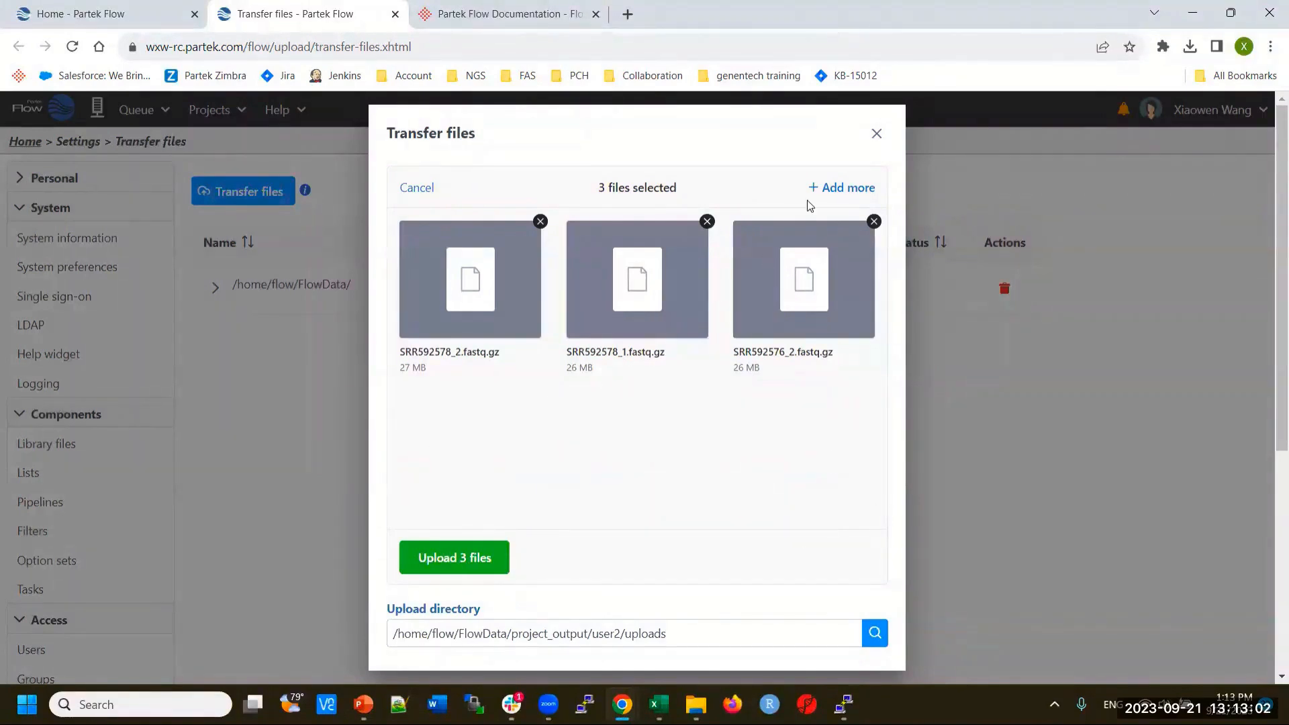
click(879, 135)
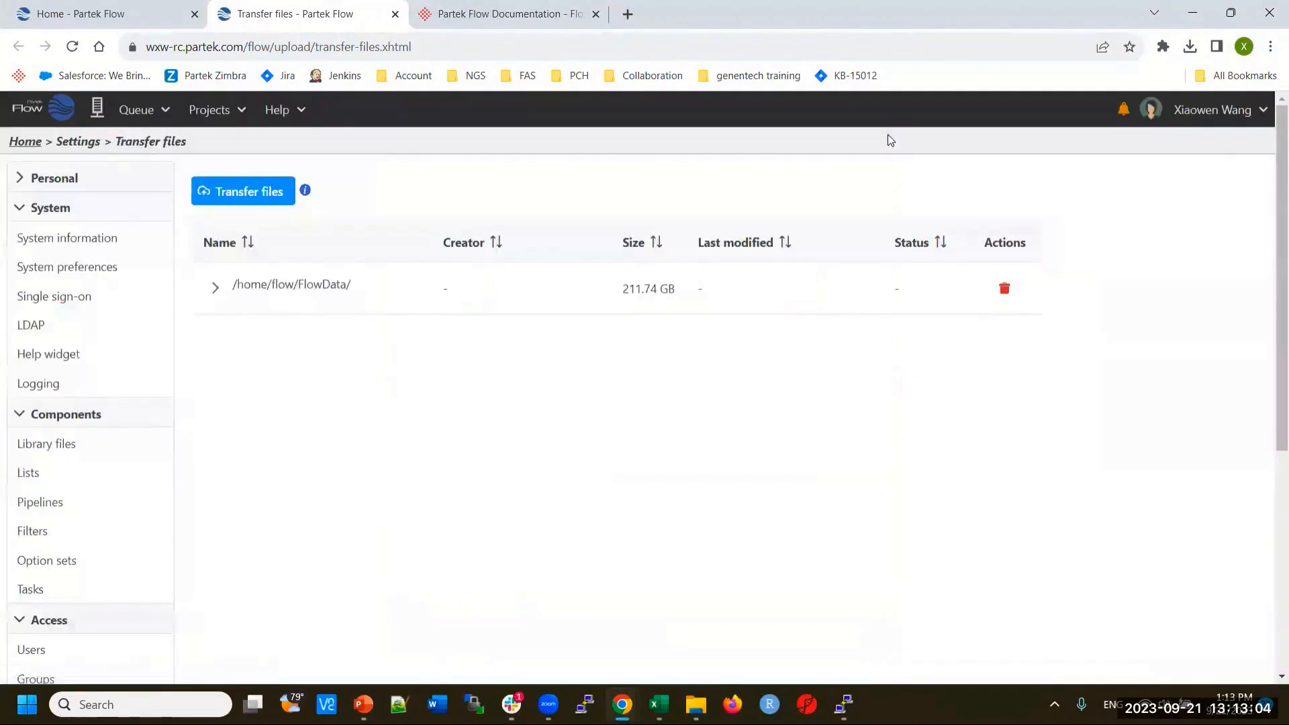
Create a new project named demo from the home page.
click(143, 19)
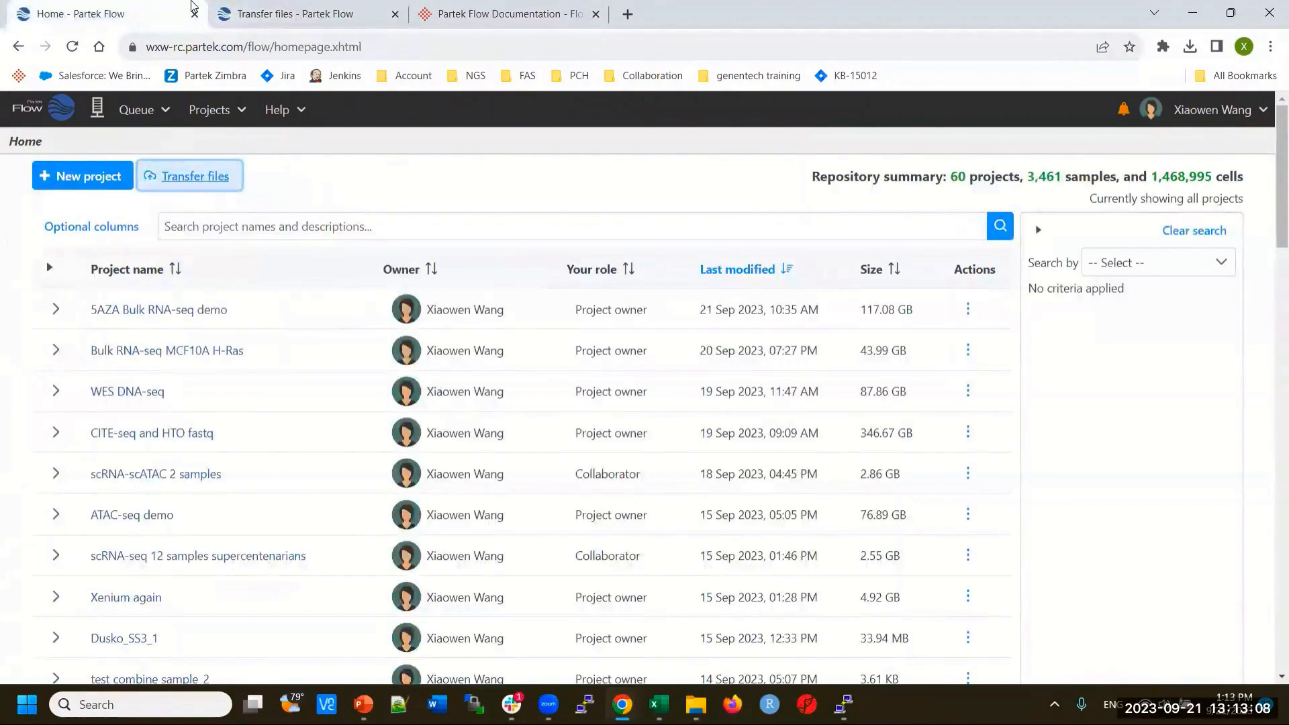
click(81, 176)
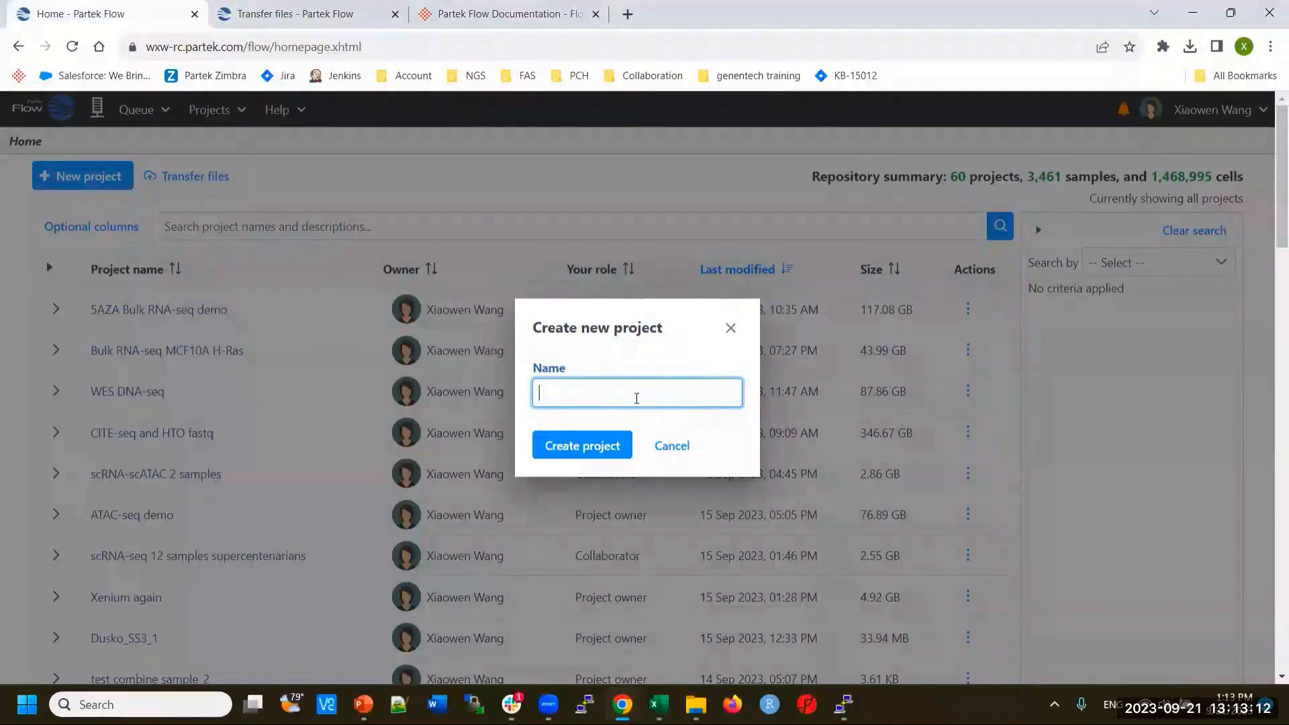
text(demo)
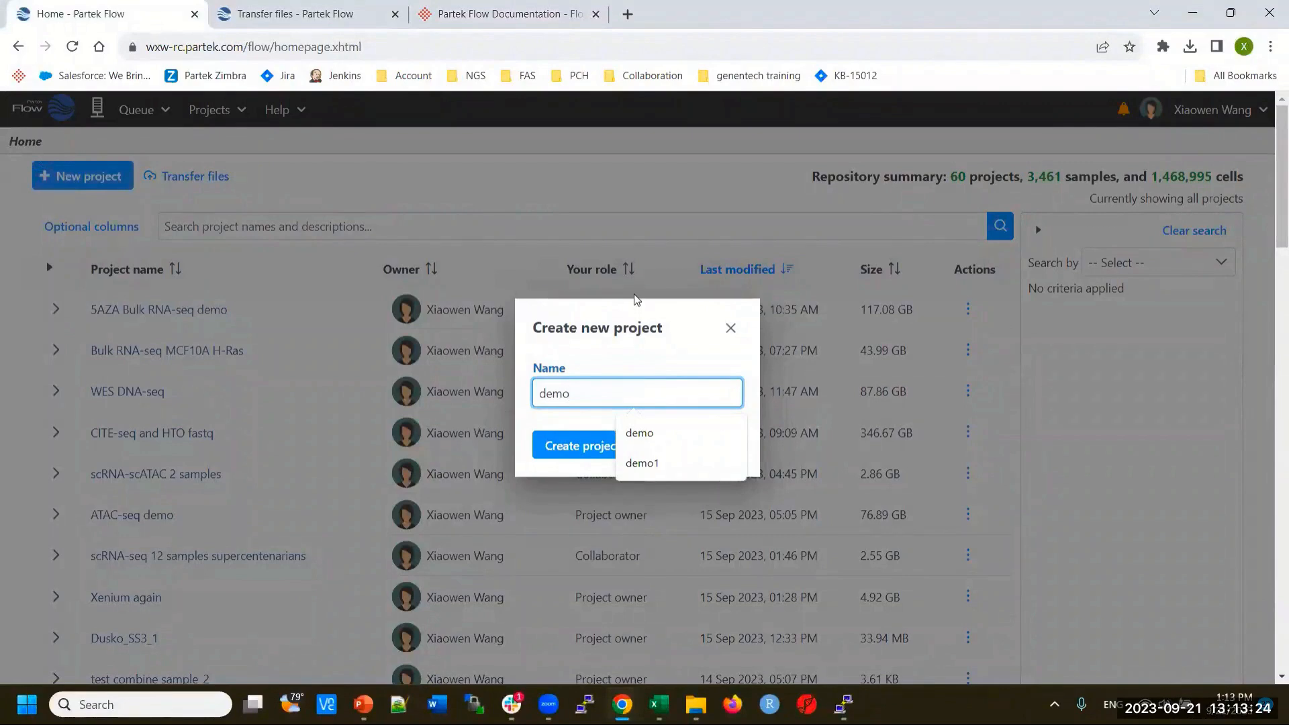
click(566, 446)
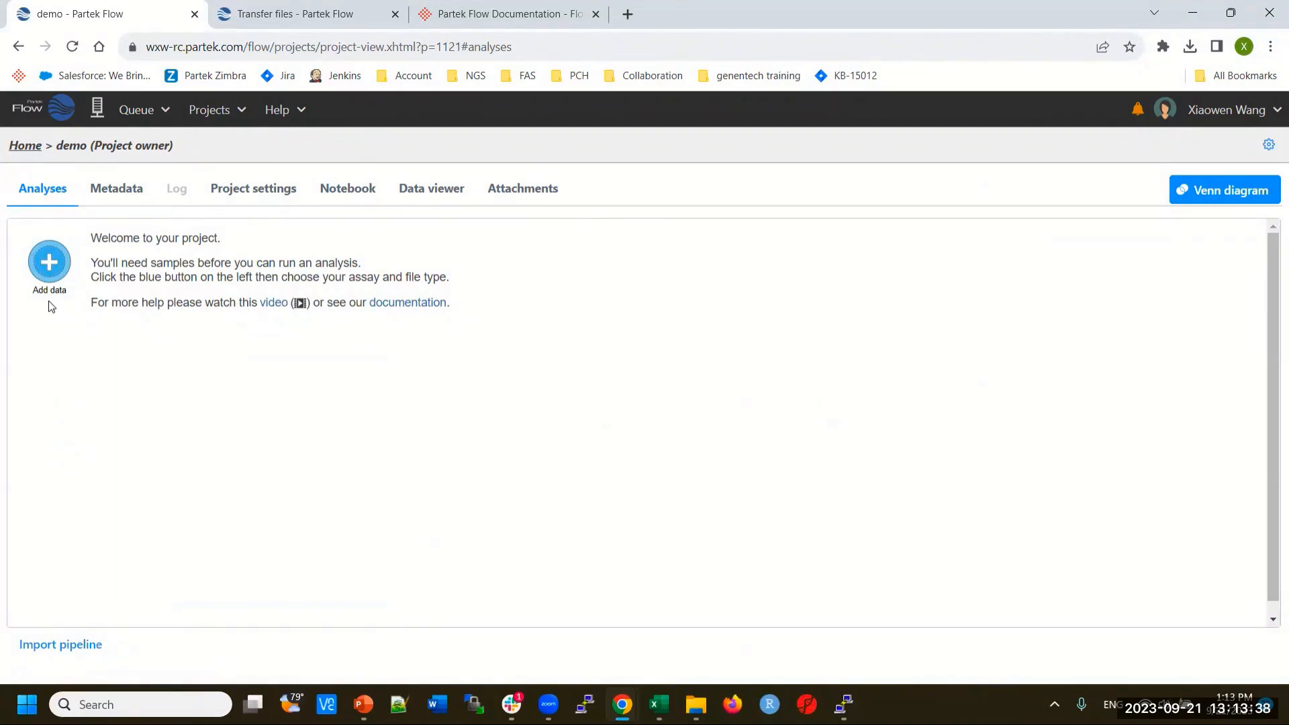
Start adding data to the demo project as bulk RNA-Seq in fastq format.
click(49, 268)
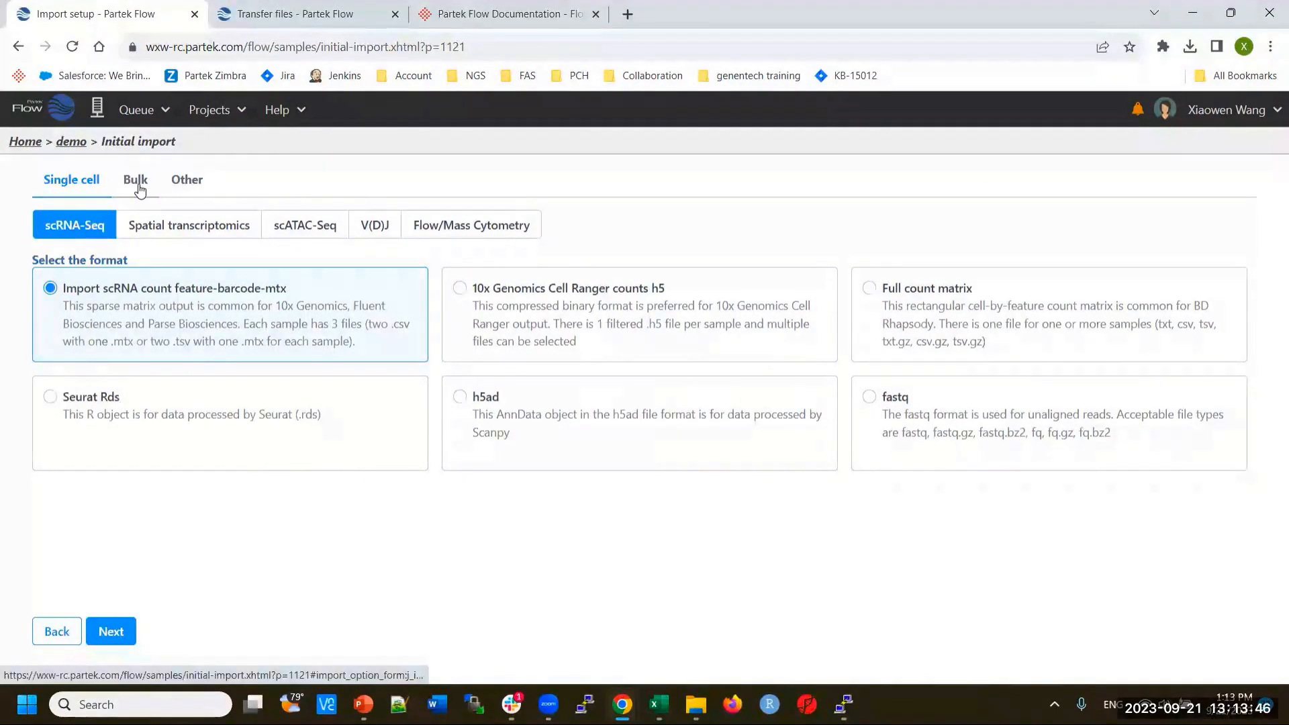
click(187, 180)
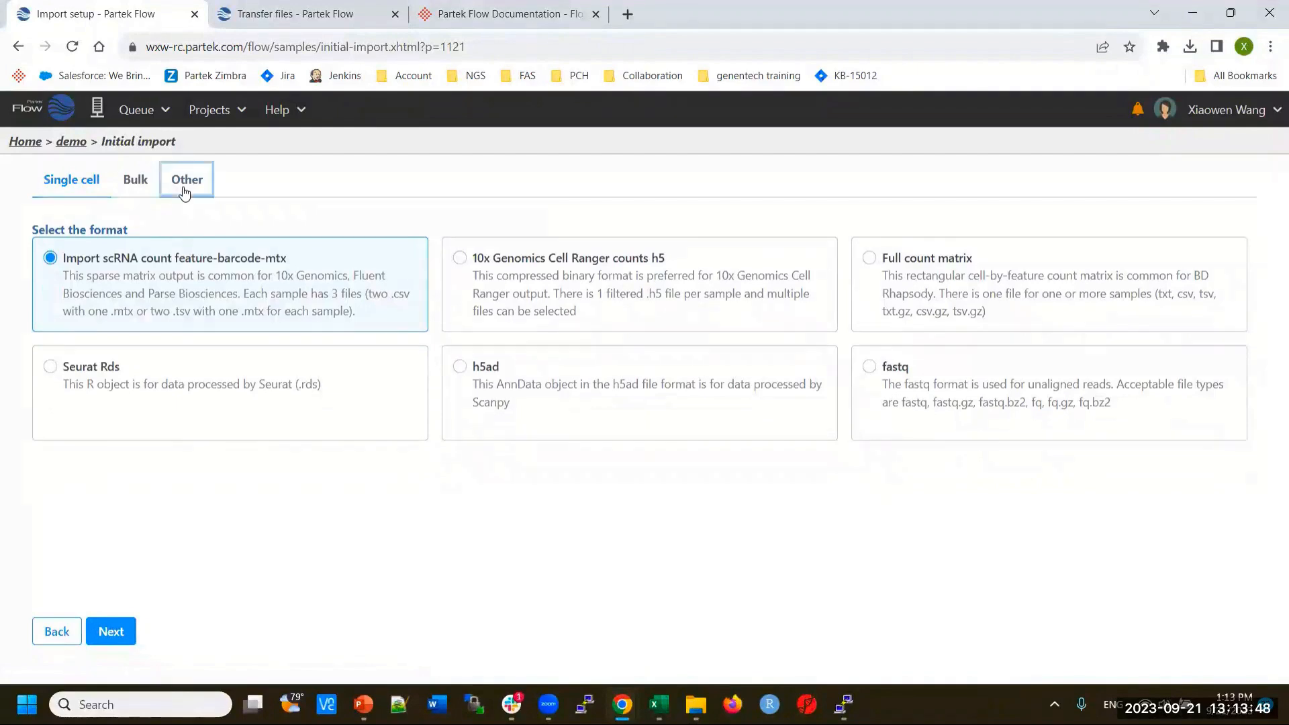
click(66, 180)
click(143, 186)
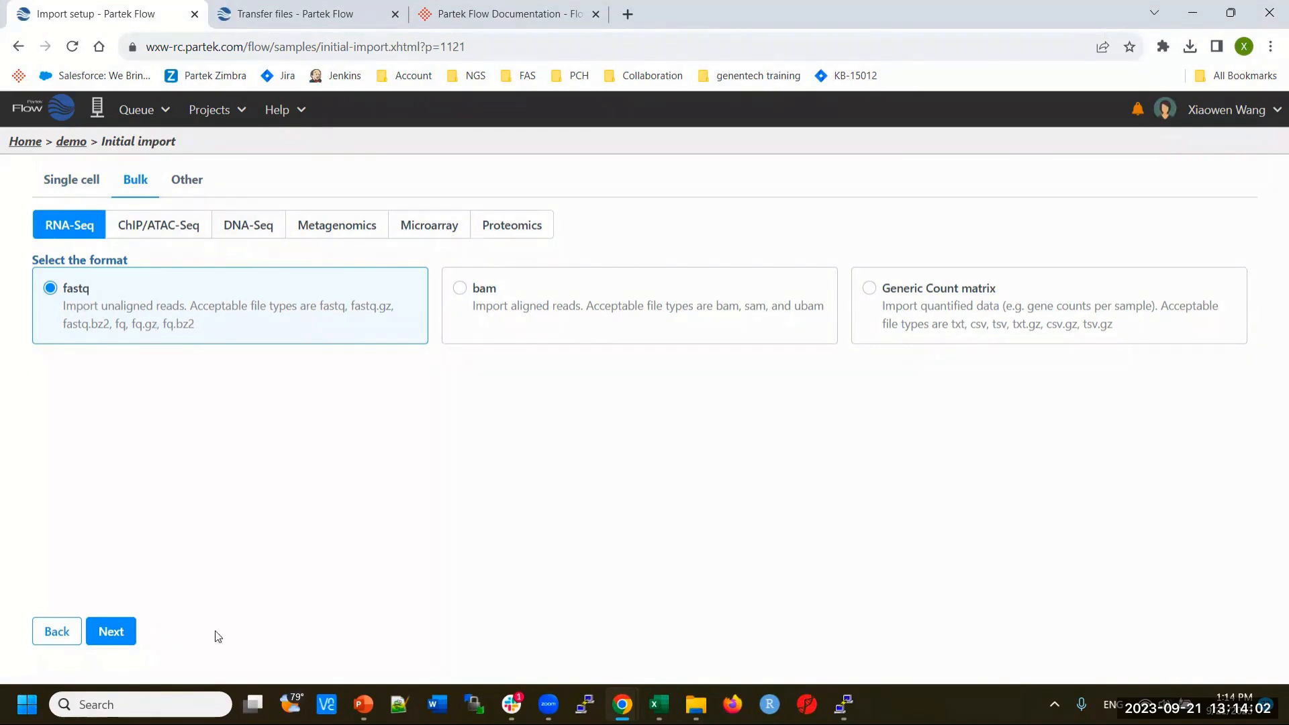
click(113, 632)
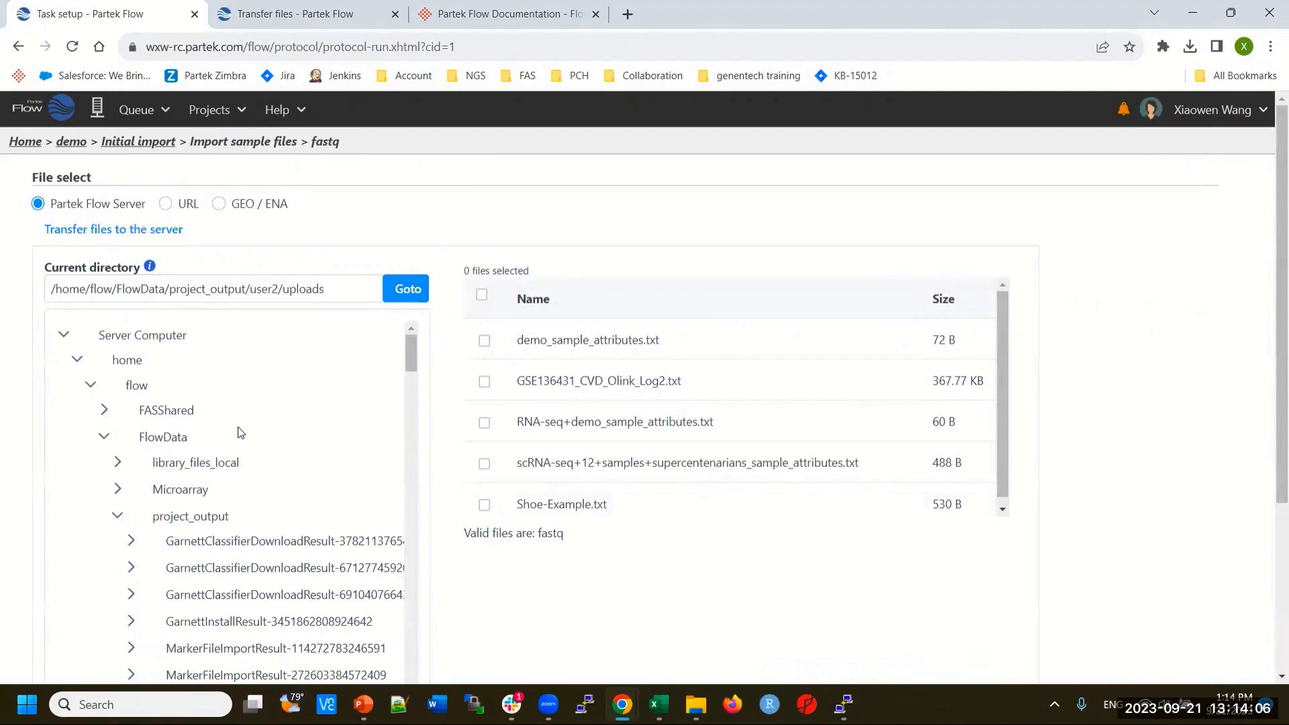
Import all four fastq.gz files from /home/flow/Training/fastq on the server into the demo project.
click(118, 516)
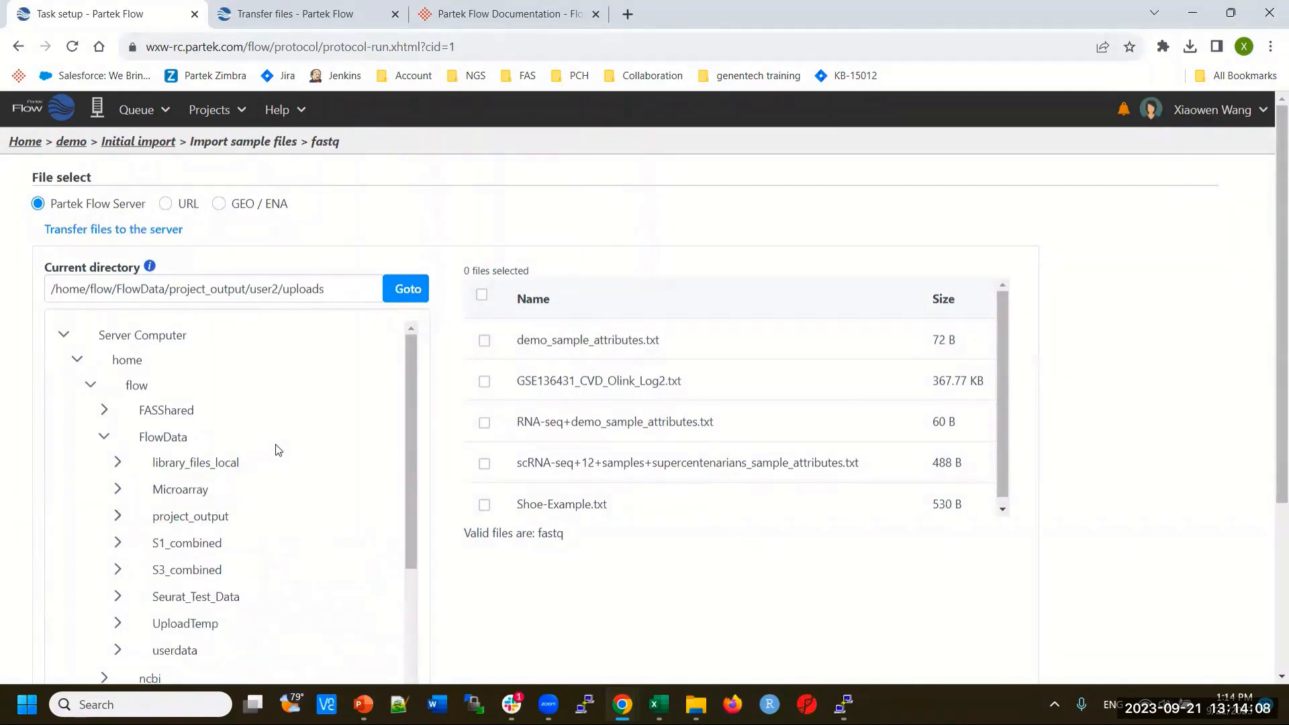
scroll(279, 450, down, 3)
click(173, 485)
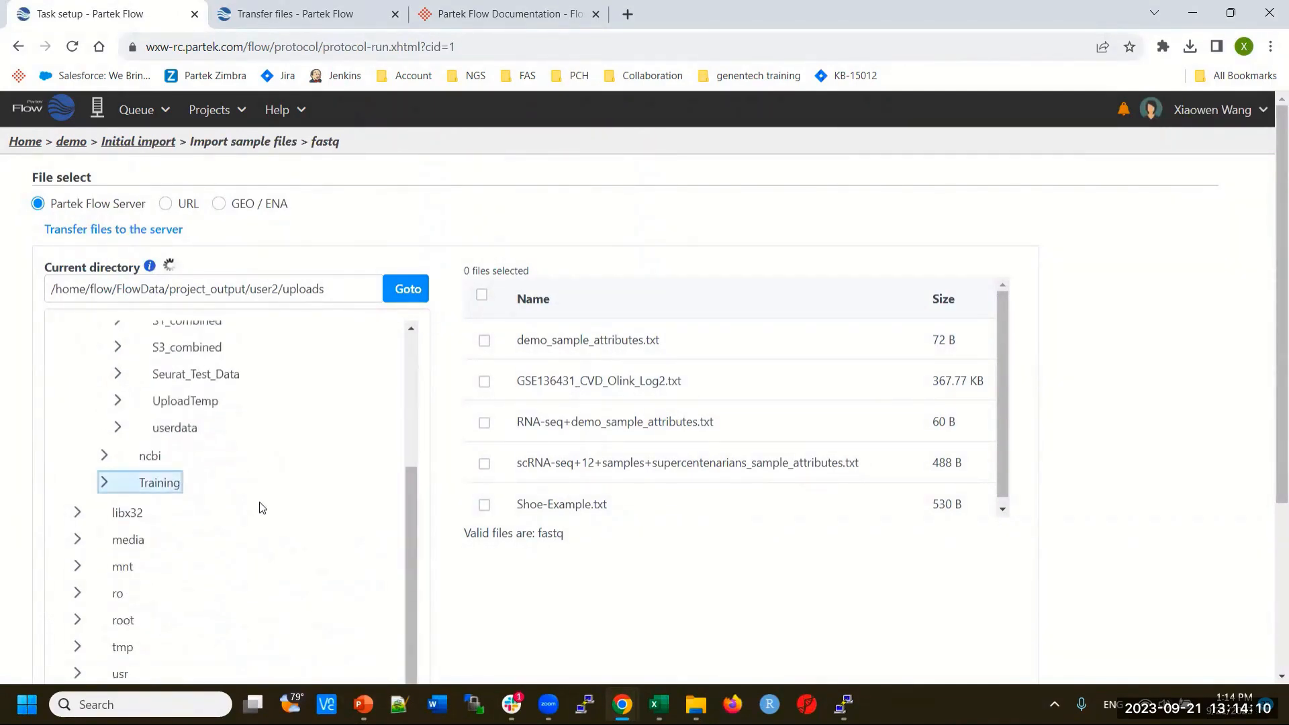
scroll(276, 519, down, 1)
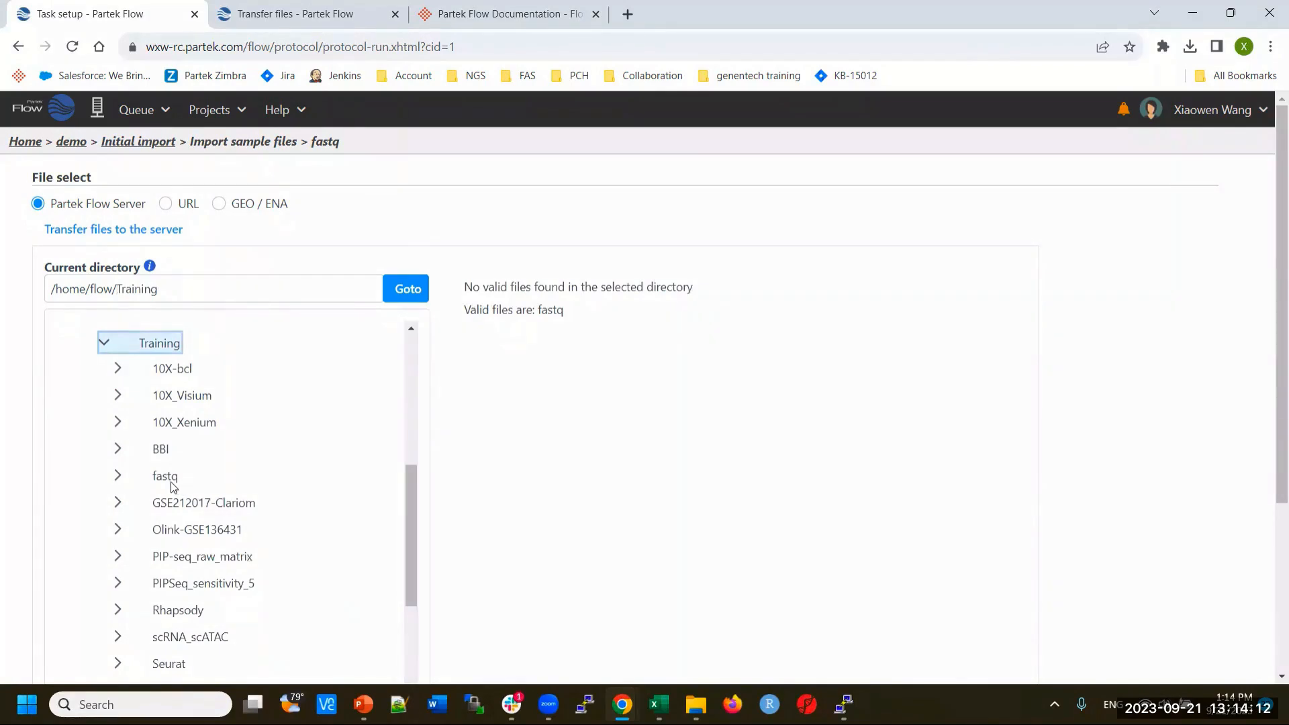
click(173, 483)
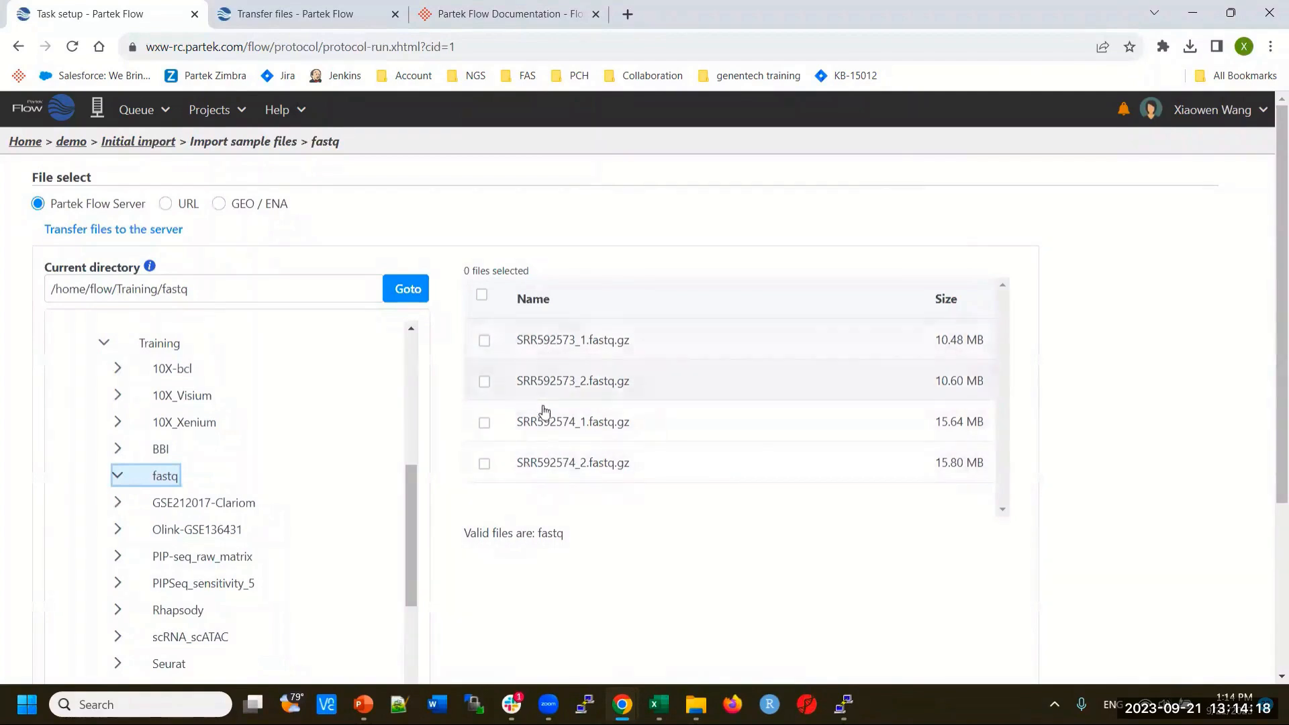
click(483, 296)
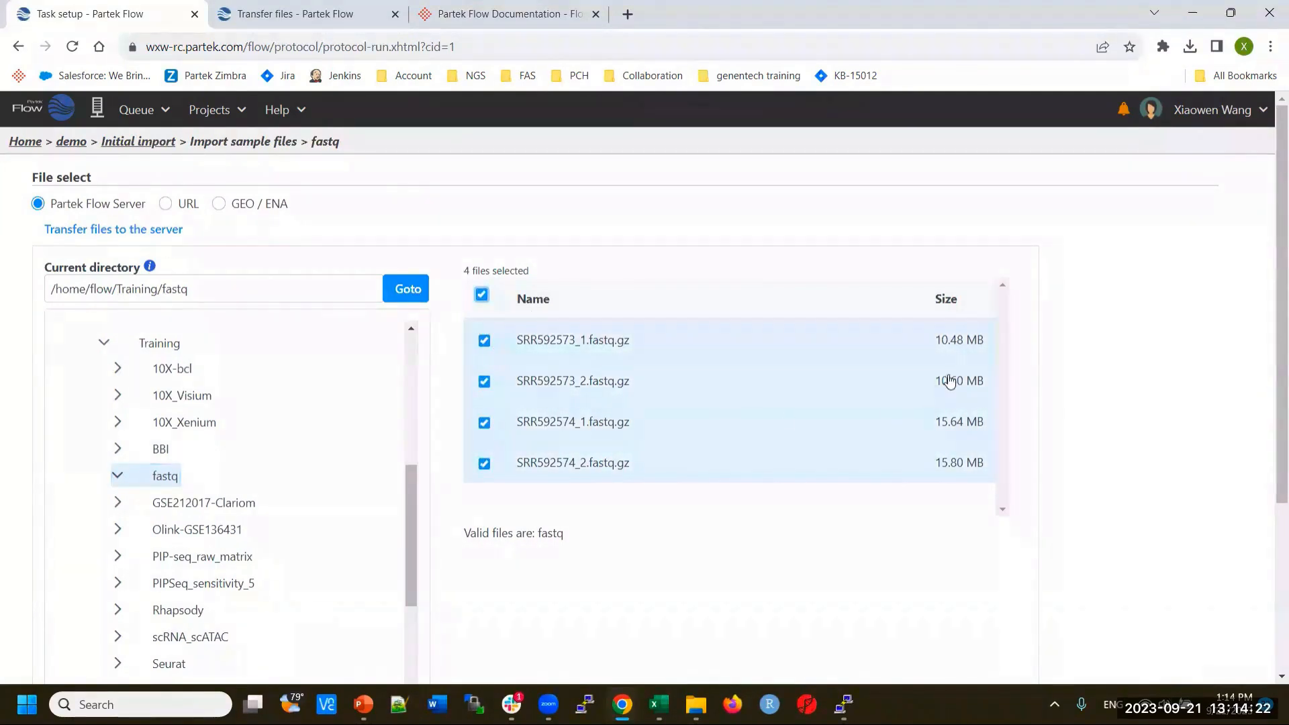
scroll(660, 491, down, 3)
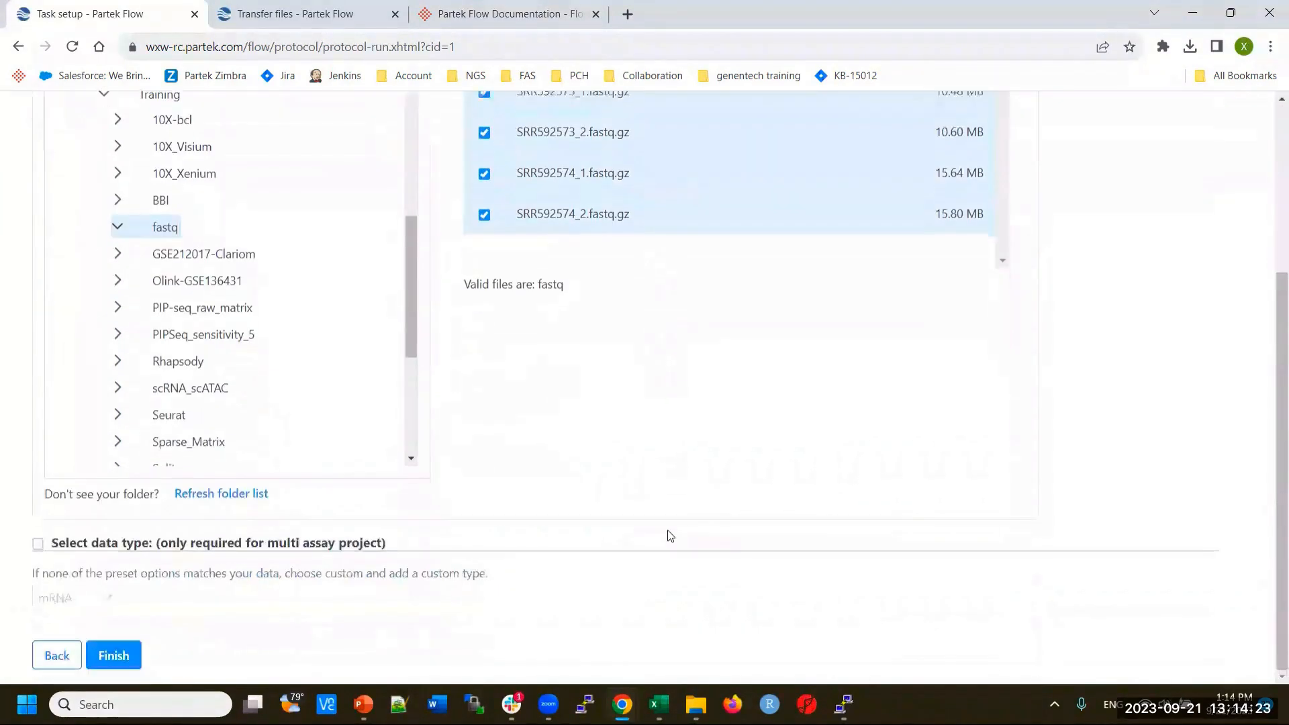
click(114, 656)
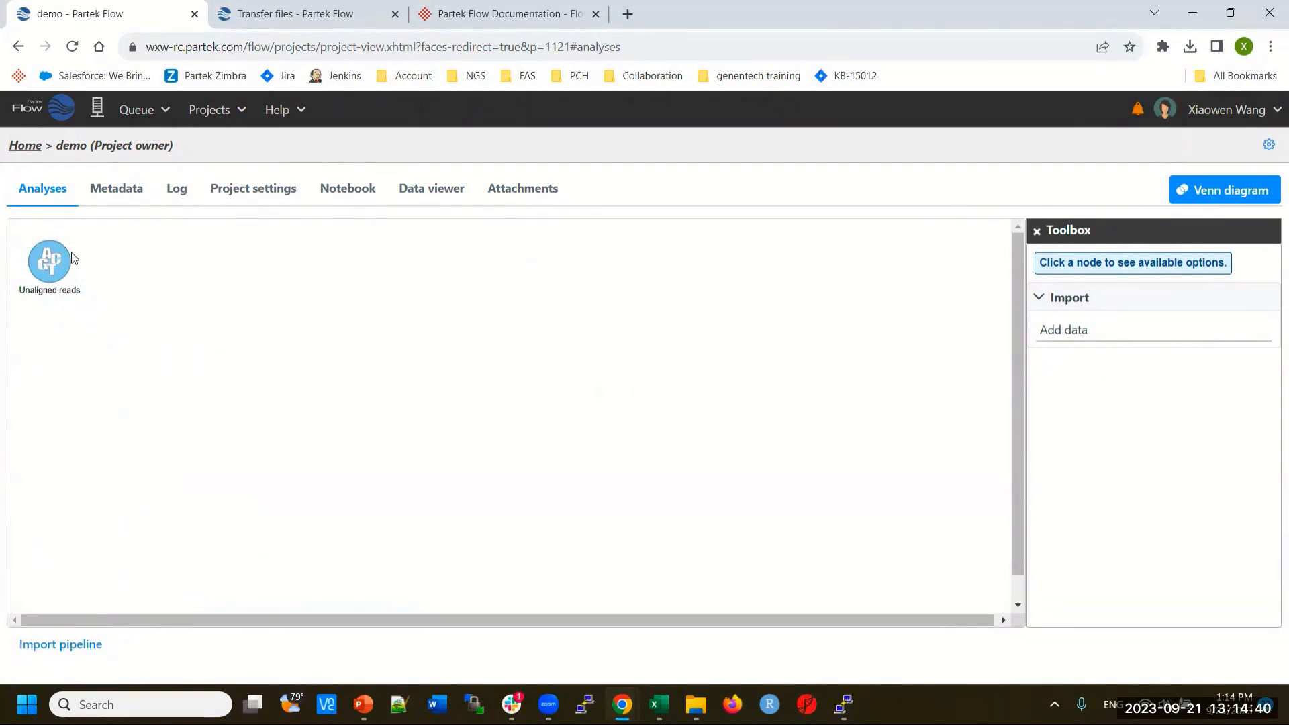
Examine the demo project's sample metadata, showing and hiding the fastq files assigned to each sample.
mouse_move(59, 254)
click(141, 200)
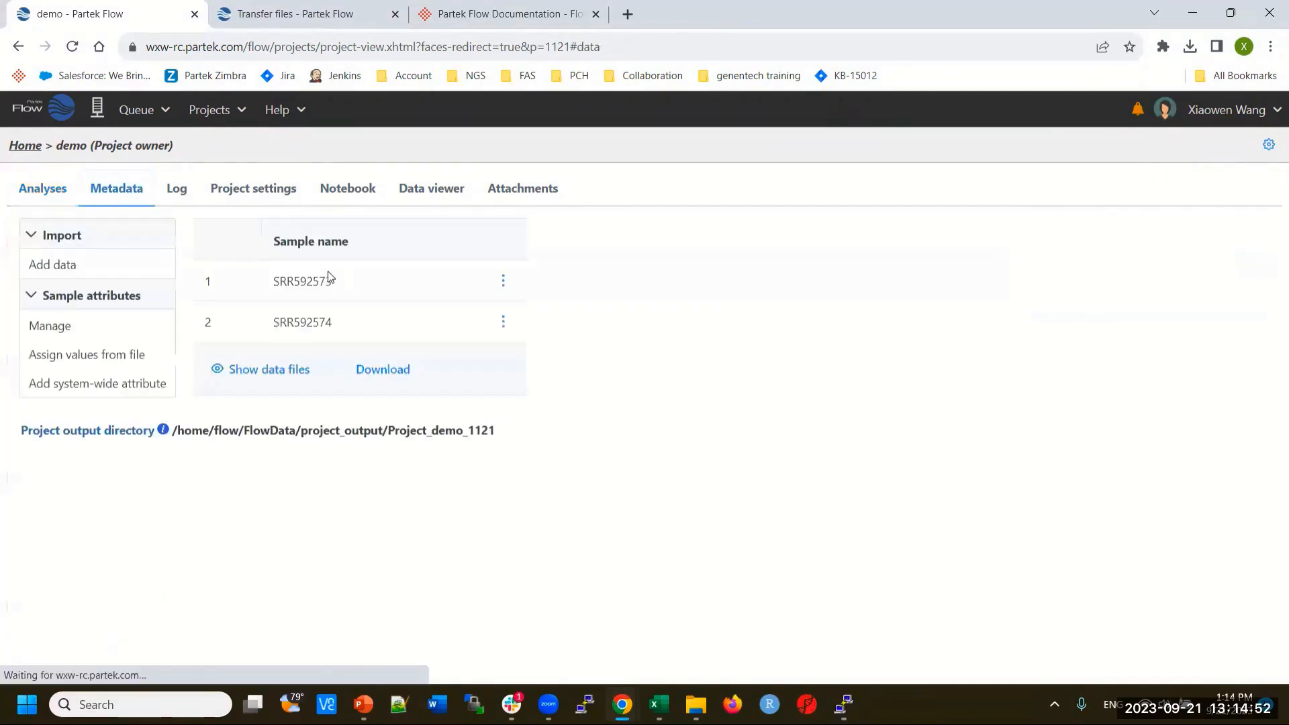
click(255, 370)
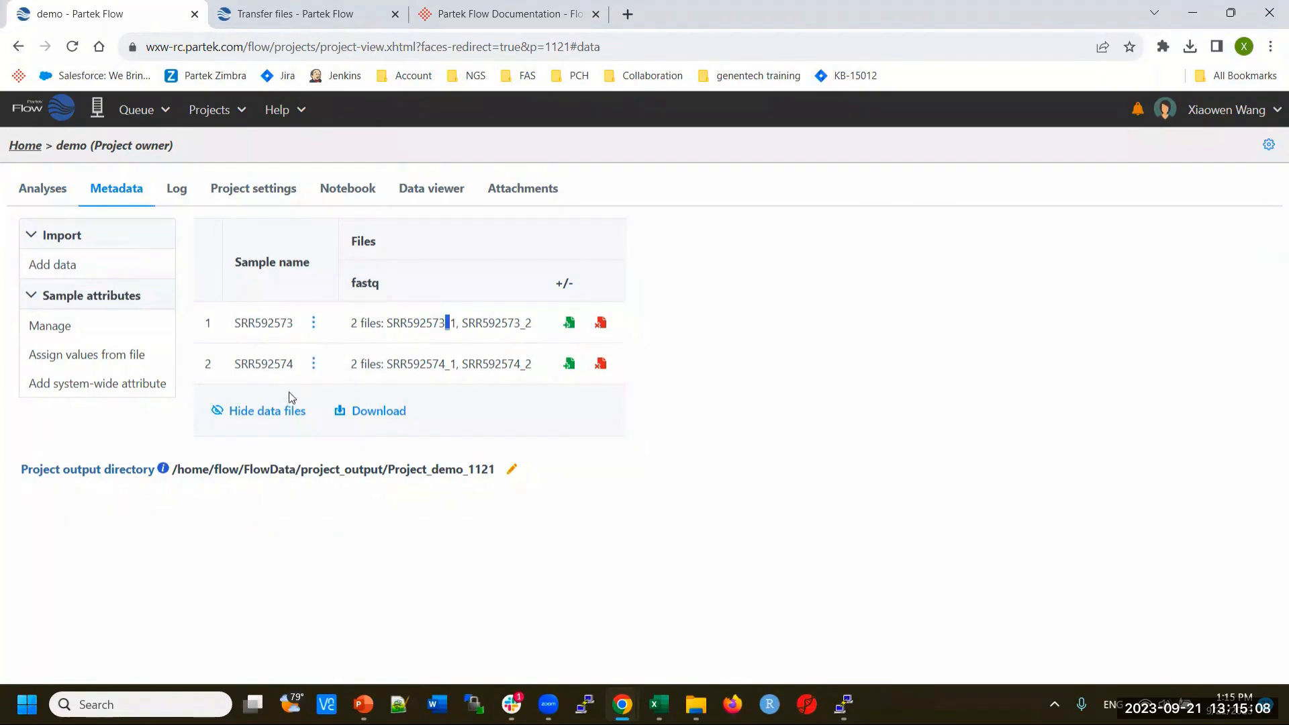
click(266, 411)
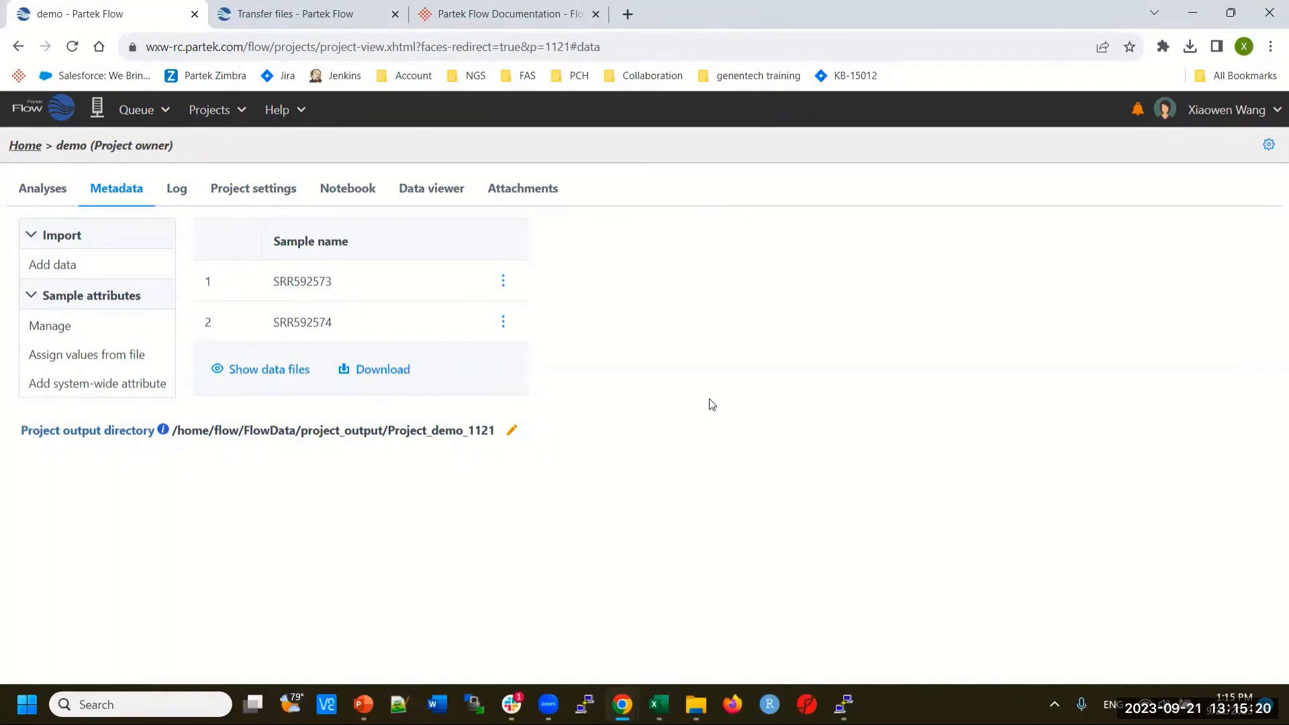
Add a project-specific categorical sample attribute named Treatment to the demo project.
click(42, 328)
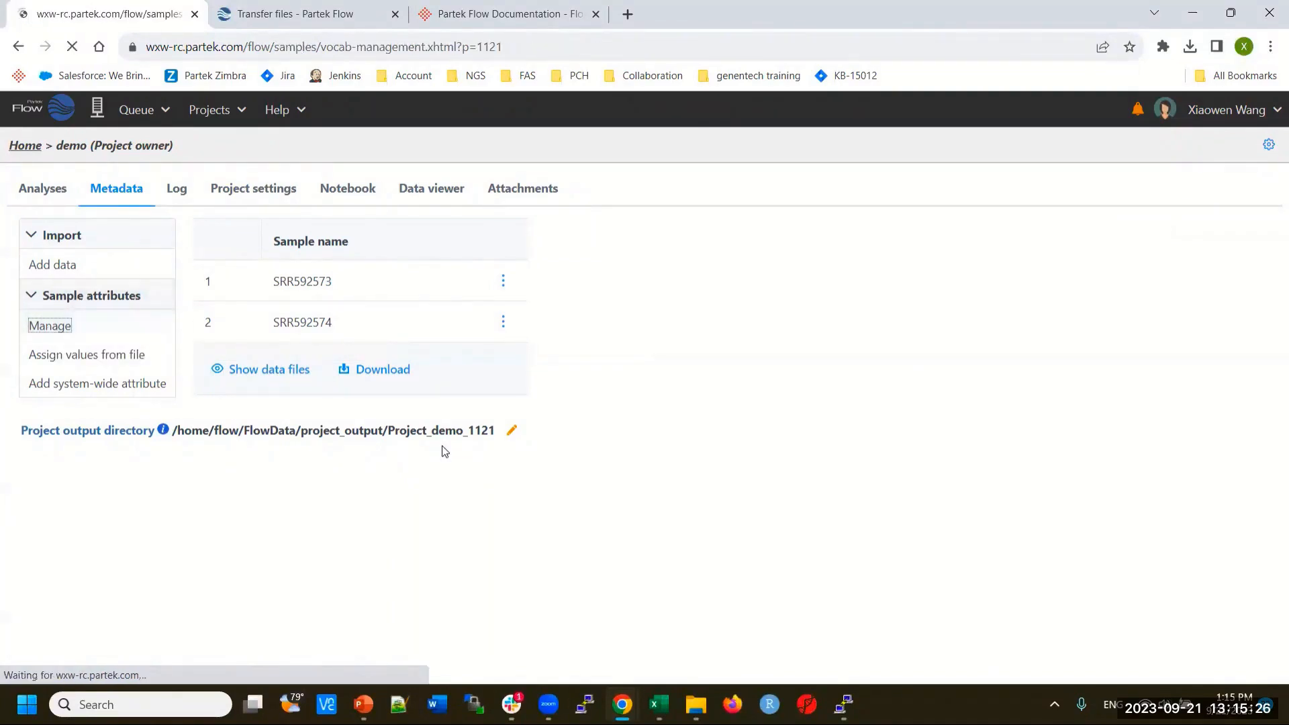
click(95, 255)
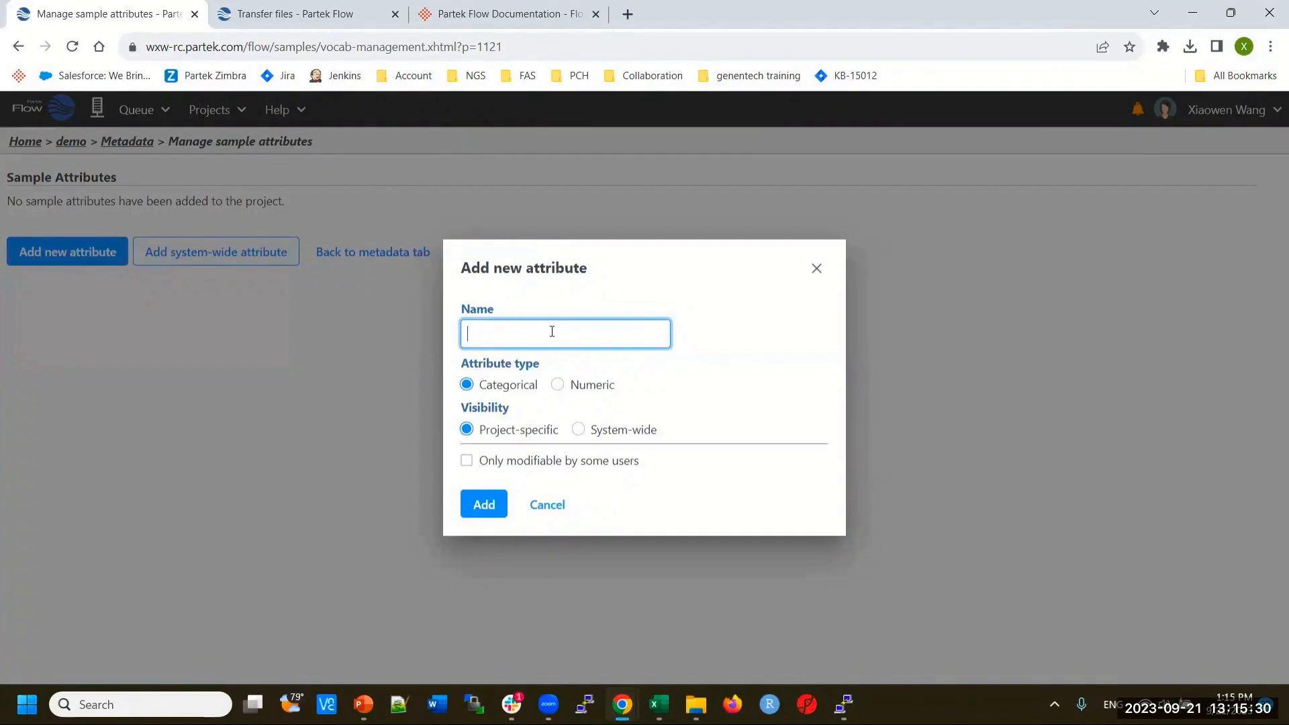
text(Treatment)
click(483, 505)
Add category T to the Treatment attribute, enter C as another category name, and return to the metadata.
click(64, 285)
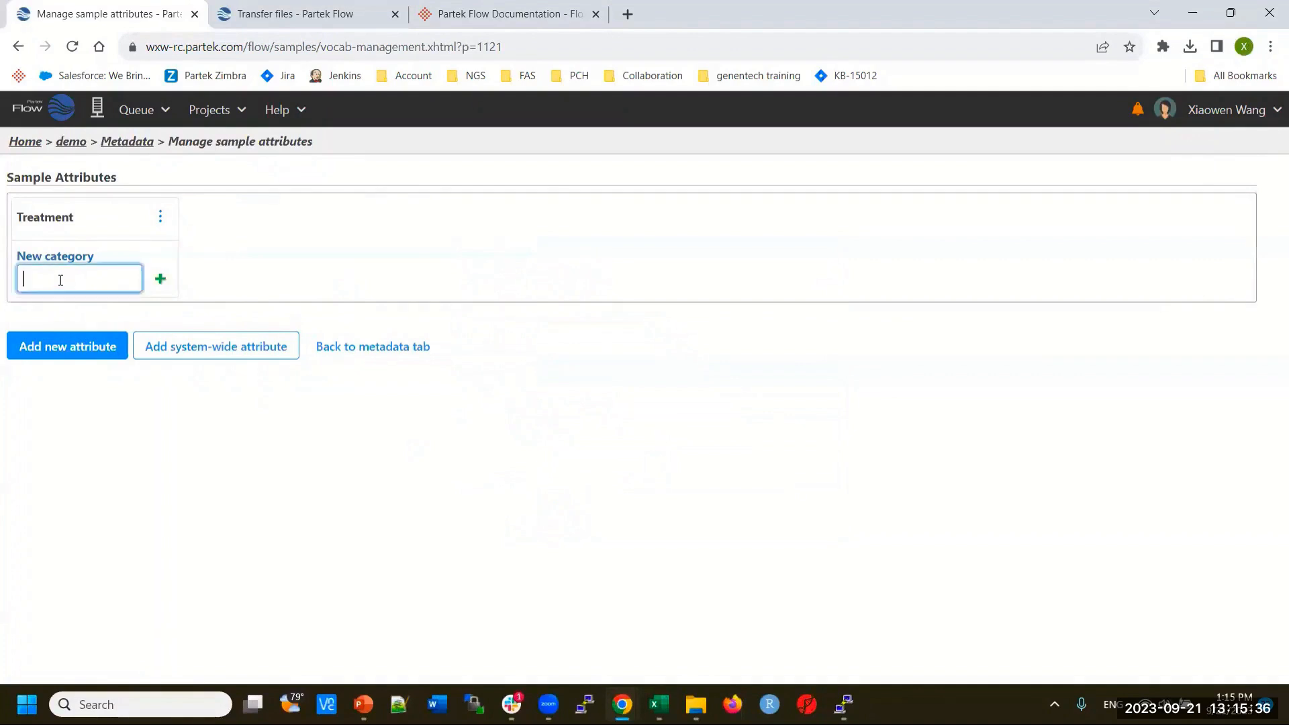
text(T)
key(Return)
text(C)
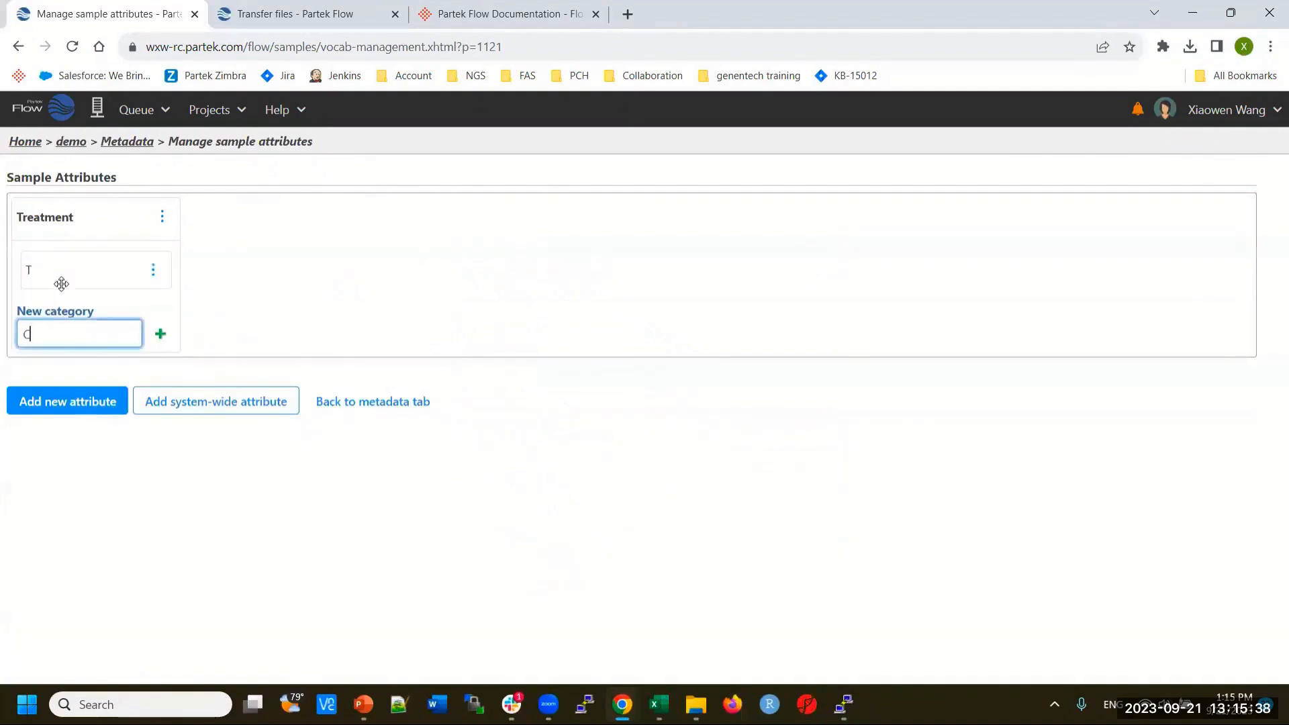
click(296, 309)
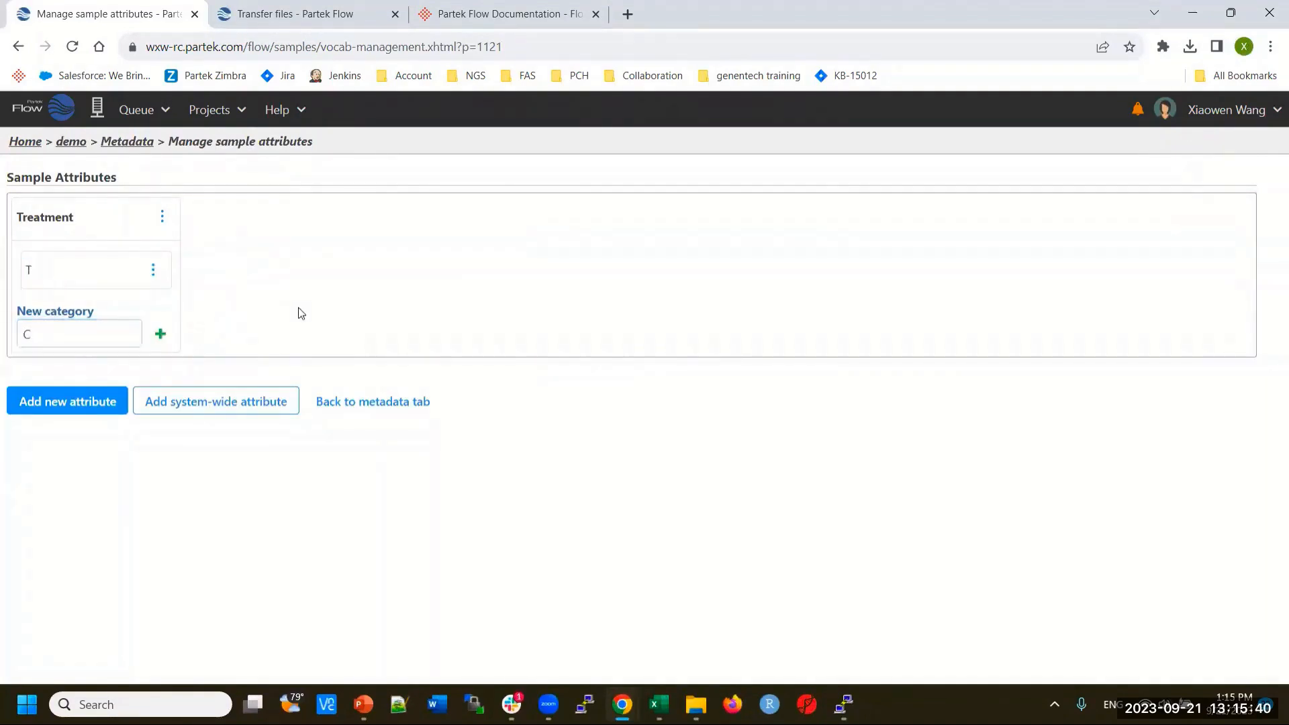
click(163, 219)
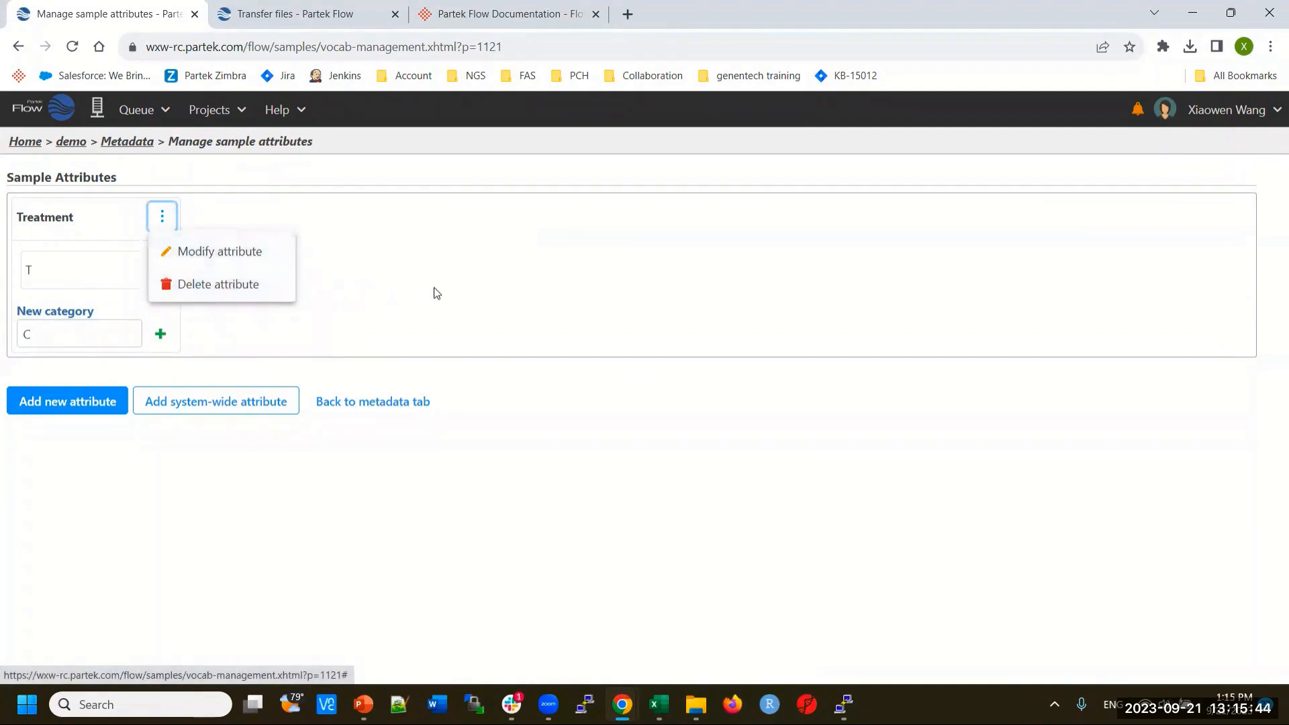
click(481, 285)
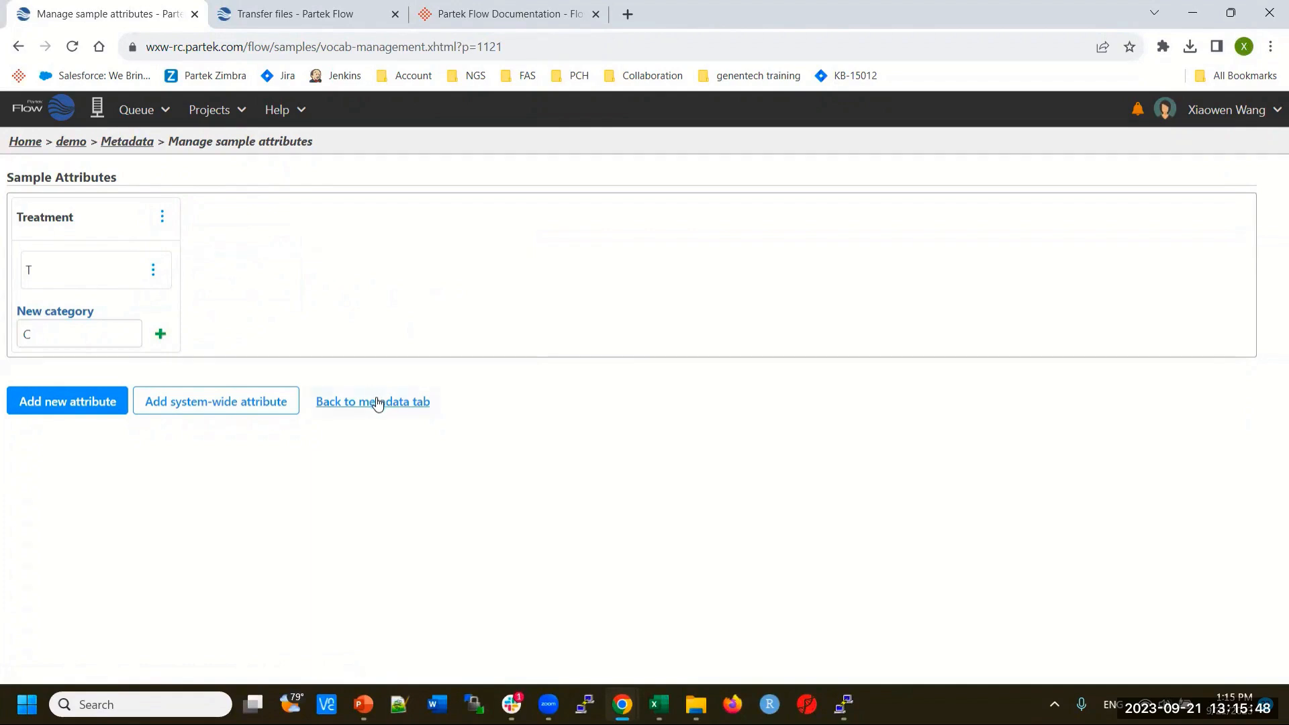
click(377, 403)
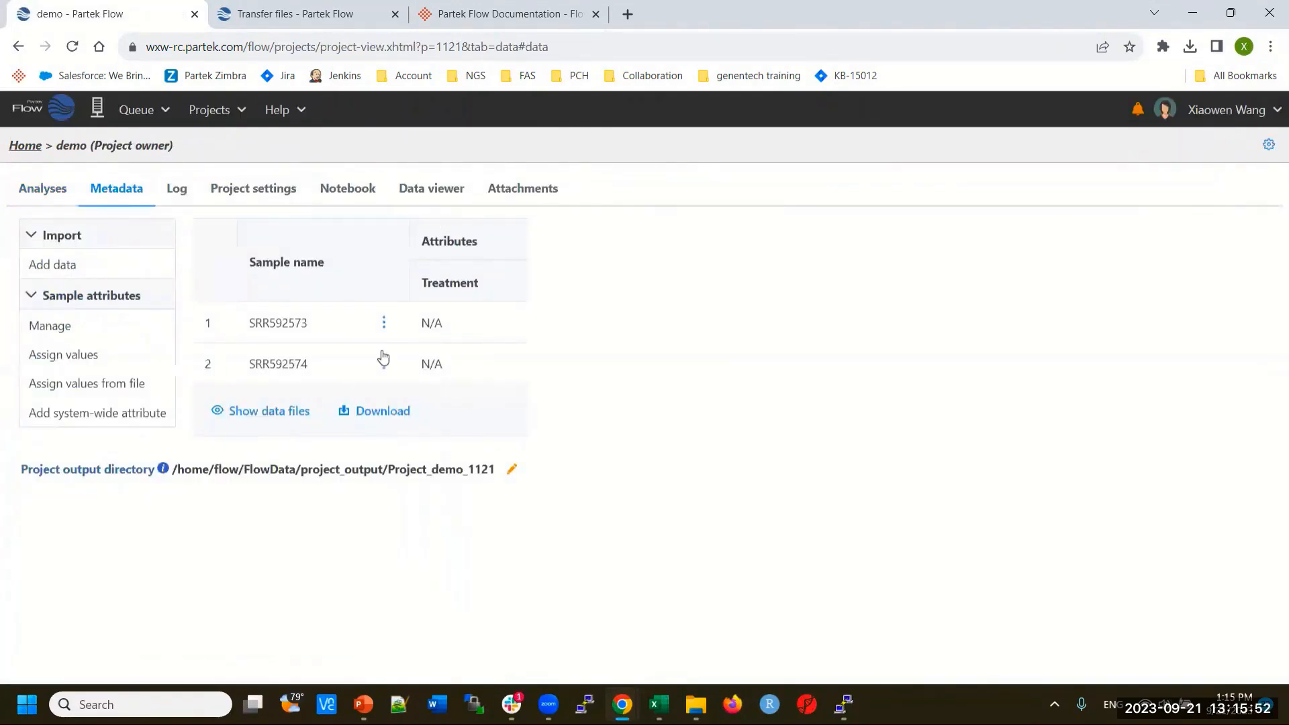
Assign Treatment value T to samples SRR592573 and SRR592574 and apply the changes.
click(59, 356)
click(457, 321)
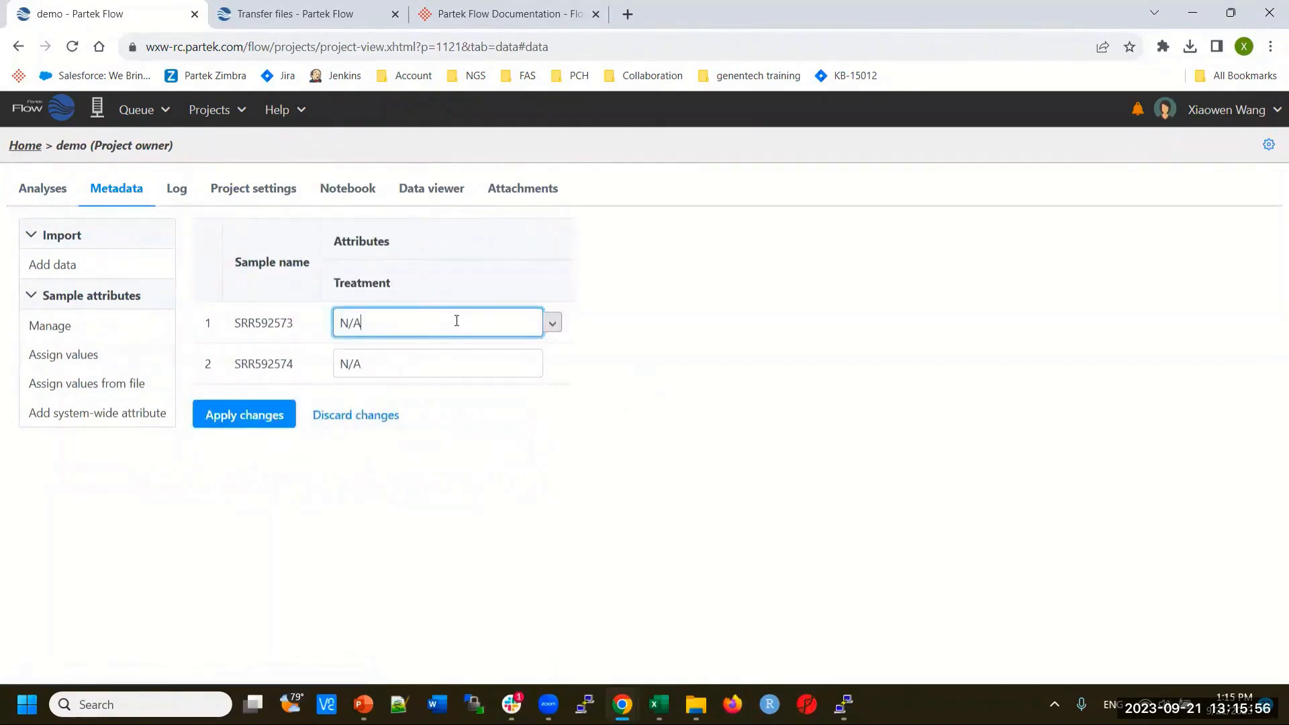
click(553, 324)
text(T)
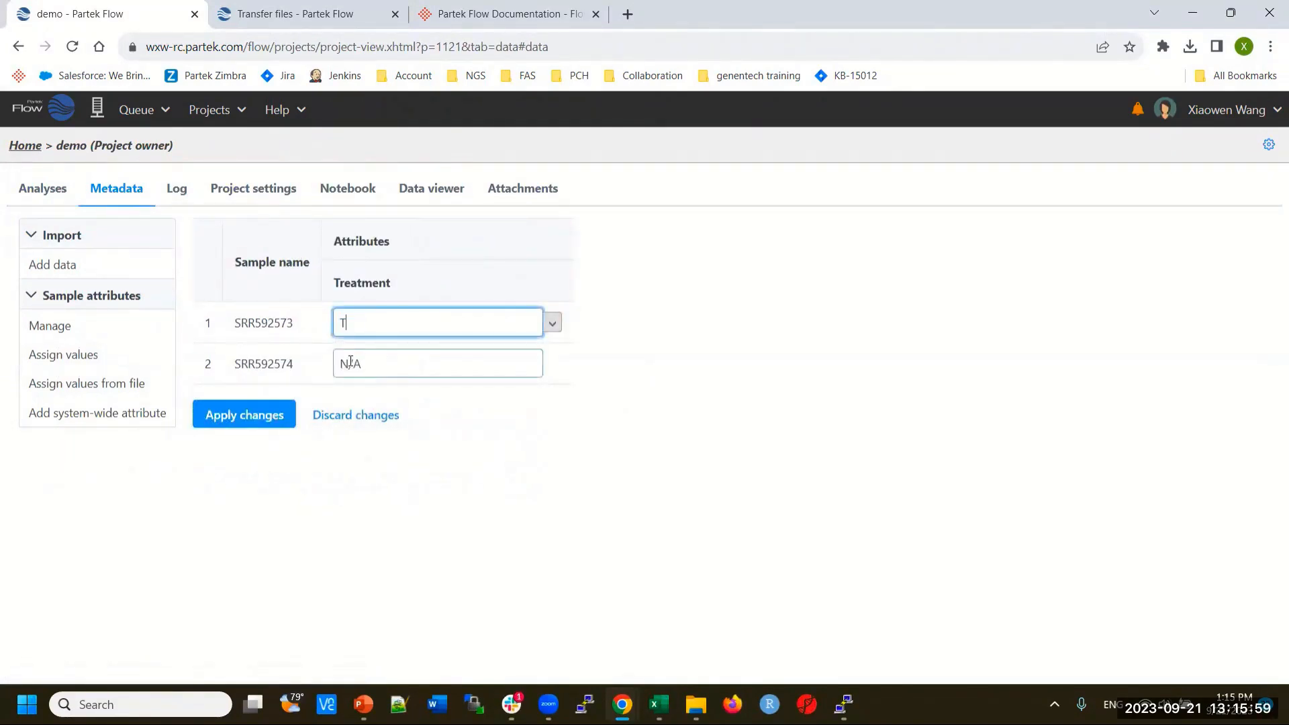
click(398, 363)
click(552, 364)
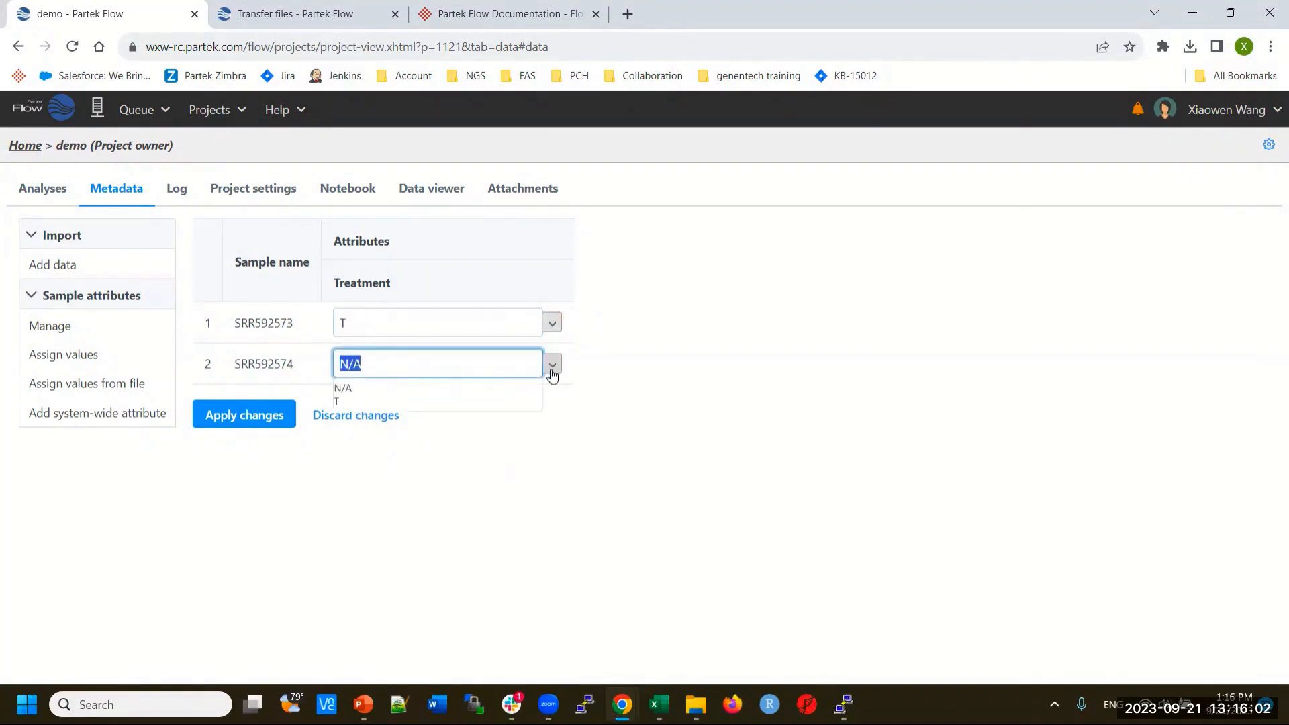
click(349, 403)
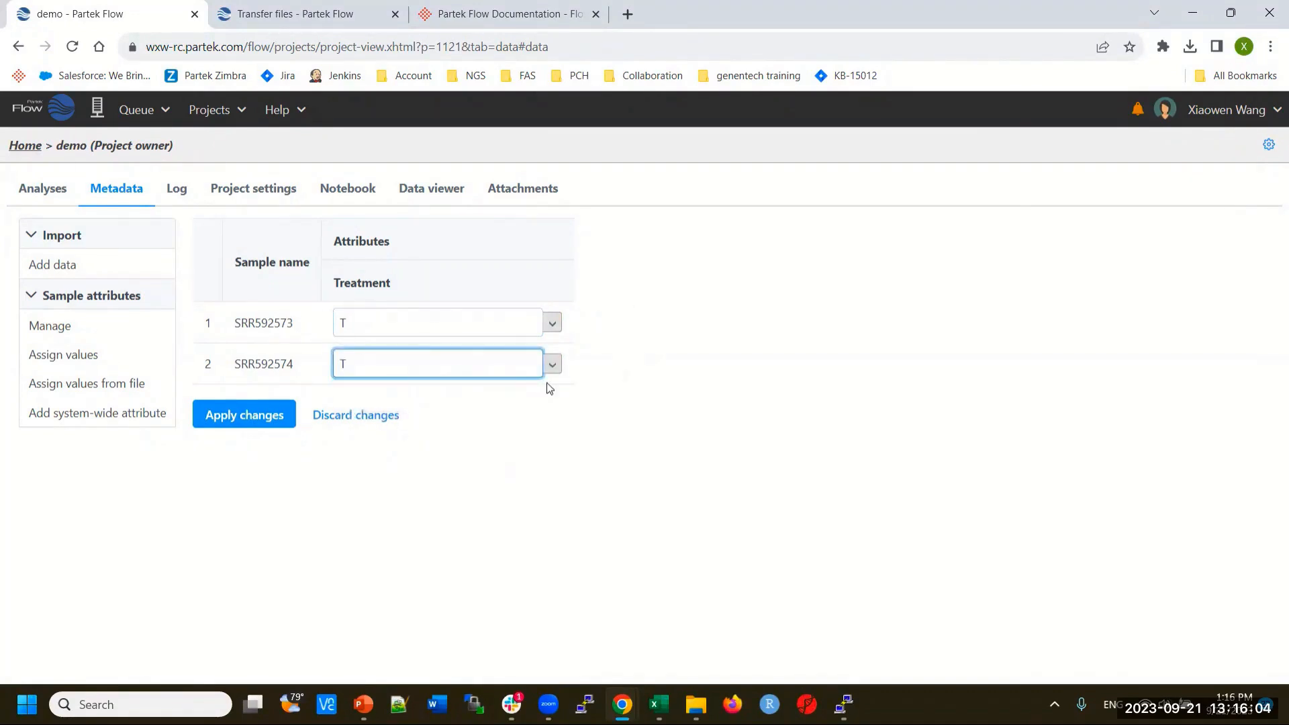
click(236, 421)
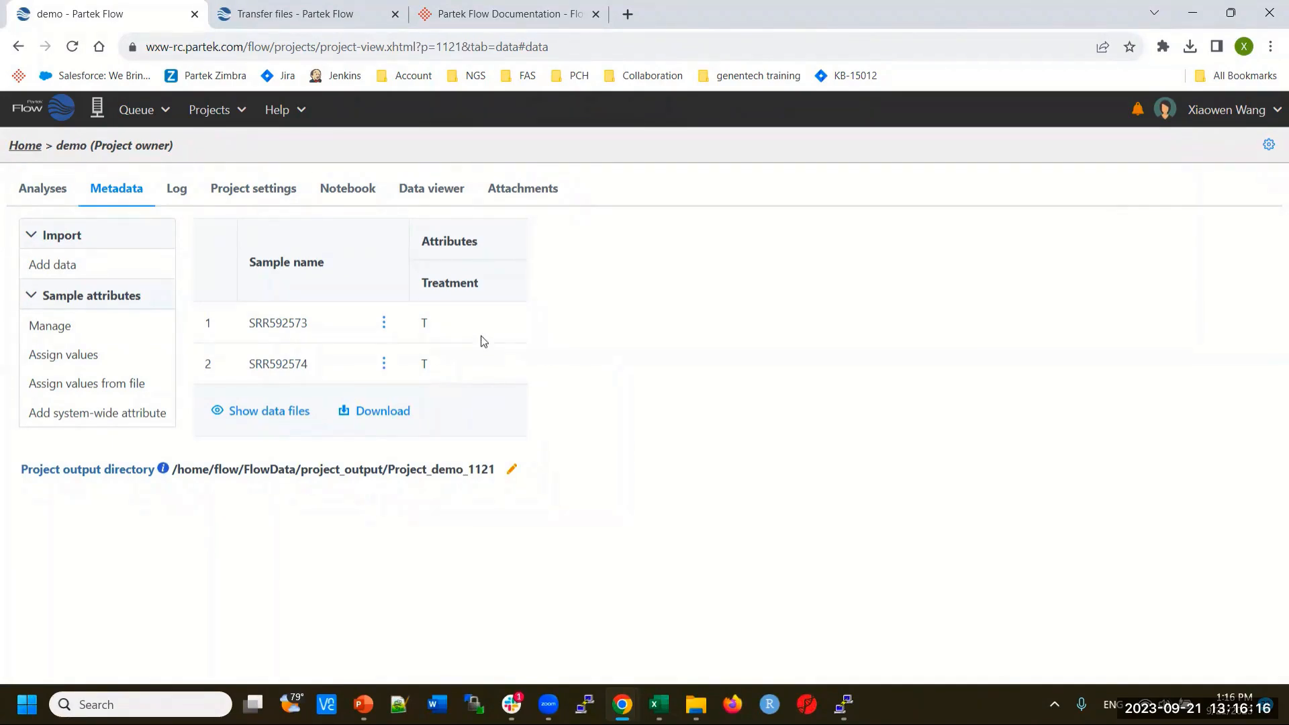
Open the 5AZA Bulk RNA-seq demo project from the home page and review its settings and the users available as members.
click(29, 154)
click(209, 350)
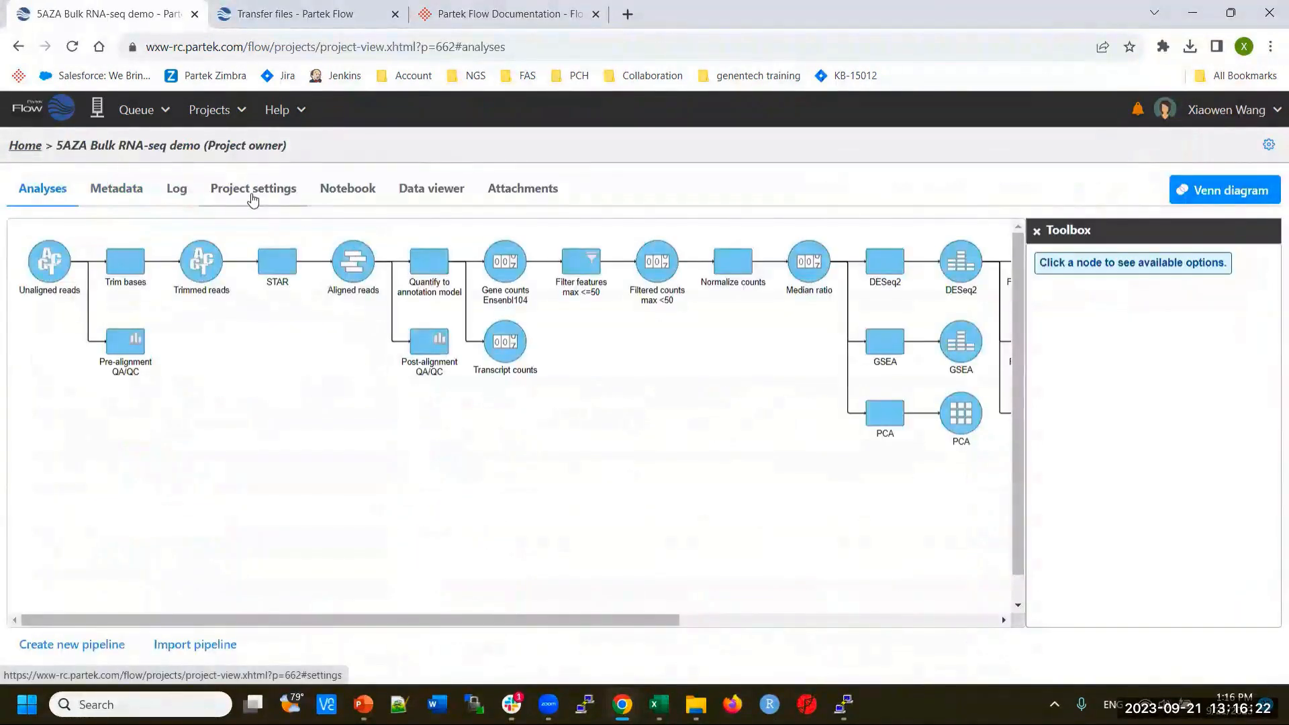
click(253, 195)
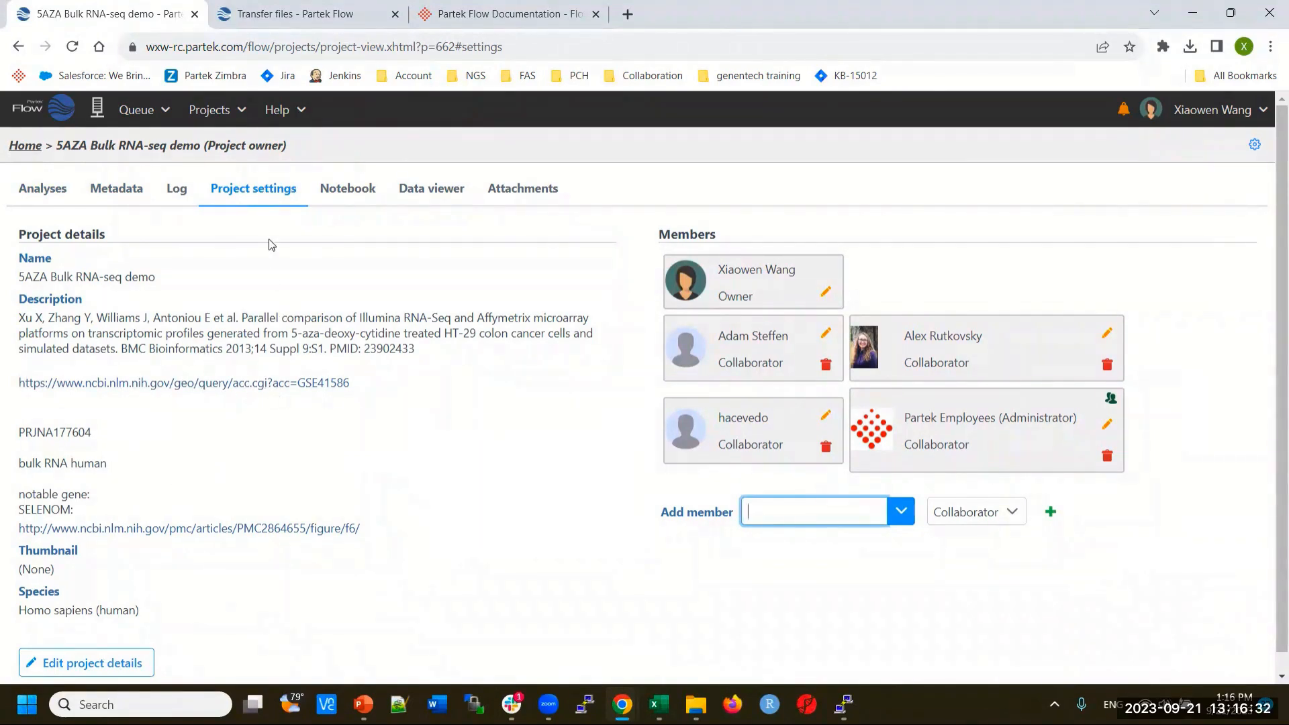
click(901, 511)
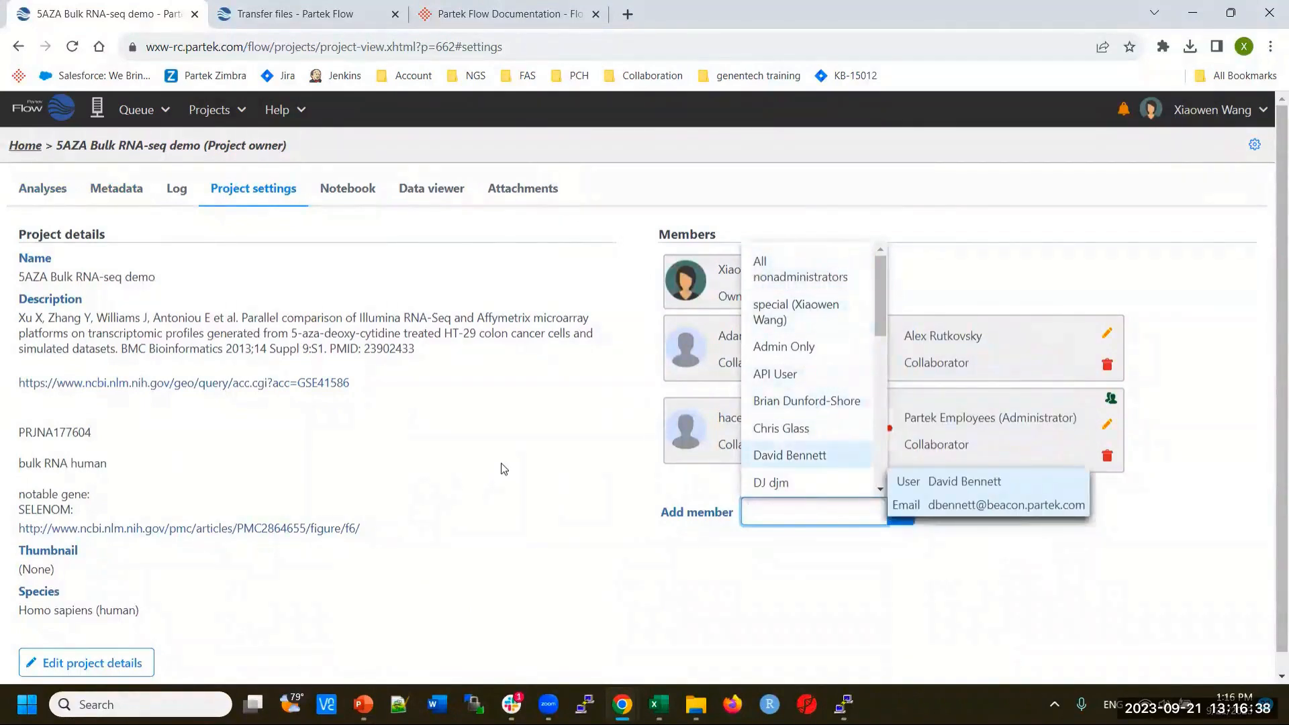
click(504, 469)
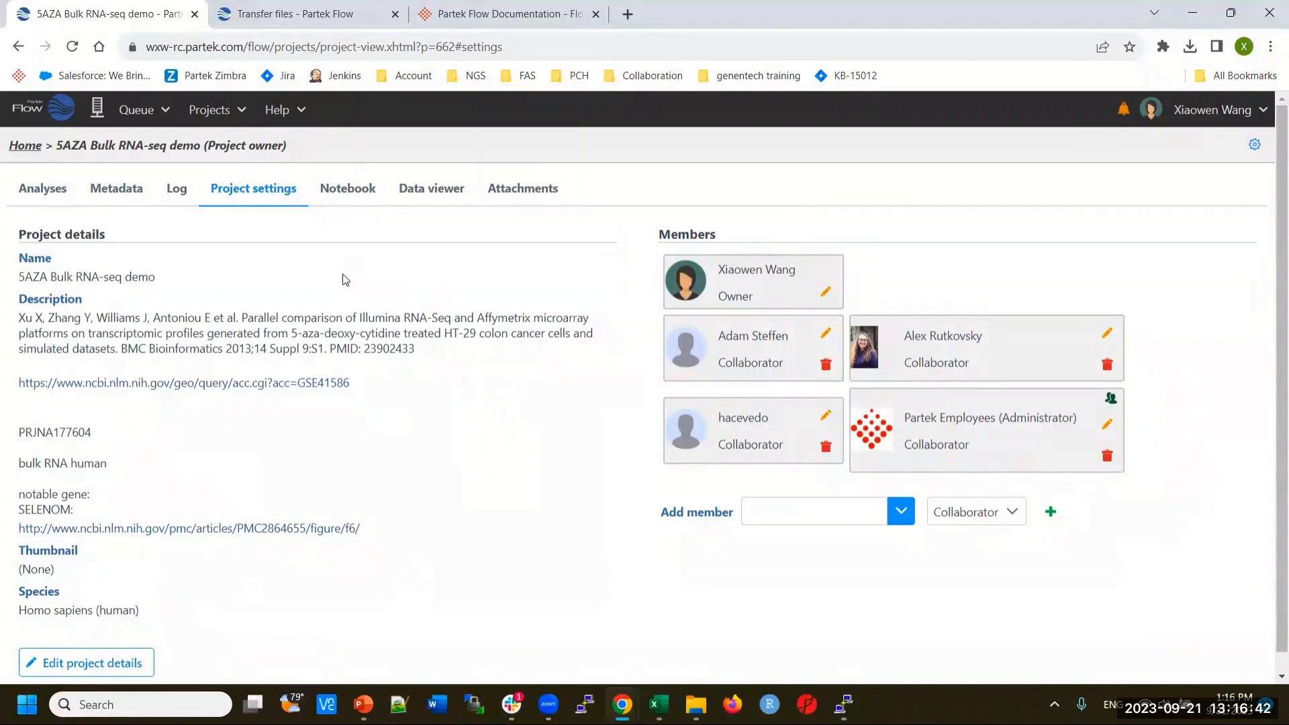
Review the 5AZA project's sample metadata, showing and hiding the fastq files of each sample.
click(123, 192)
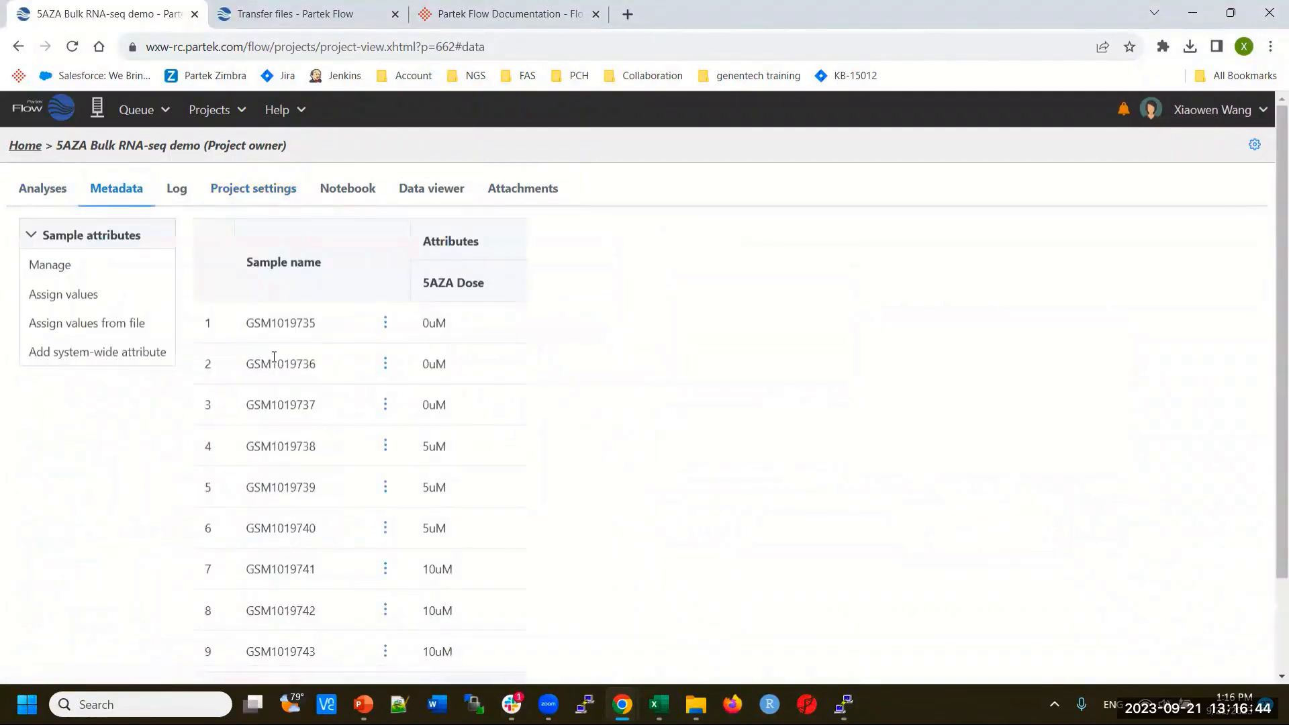
scroll(363, 355, down, 2)
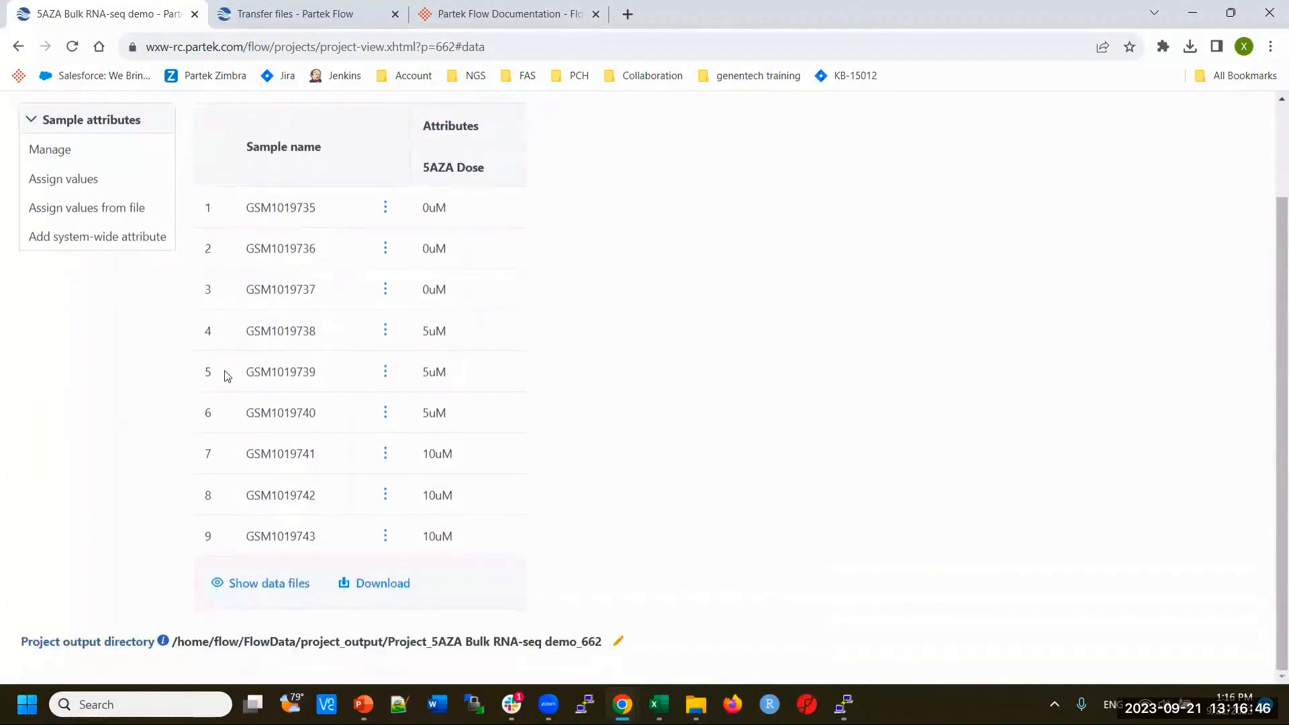
click(264, 588)
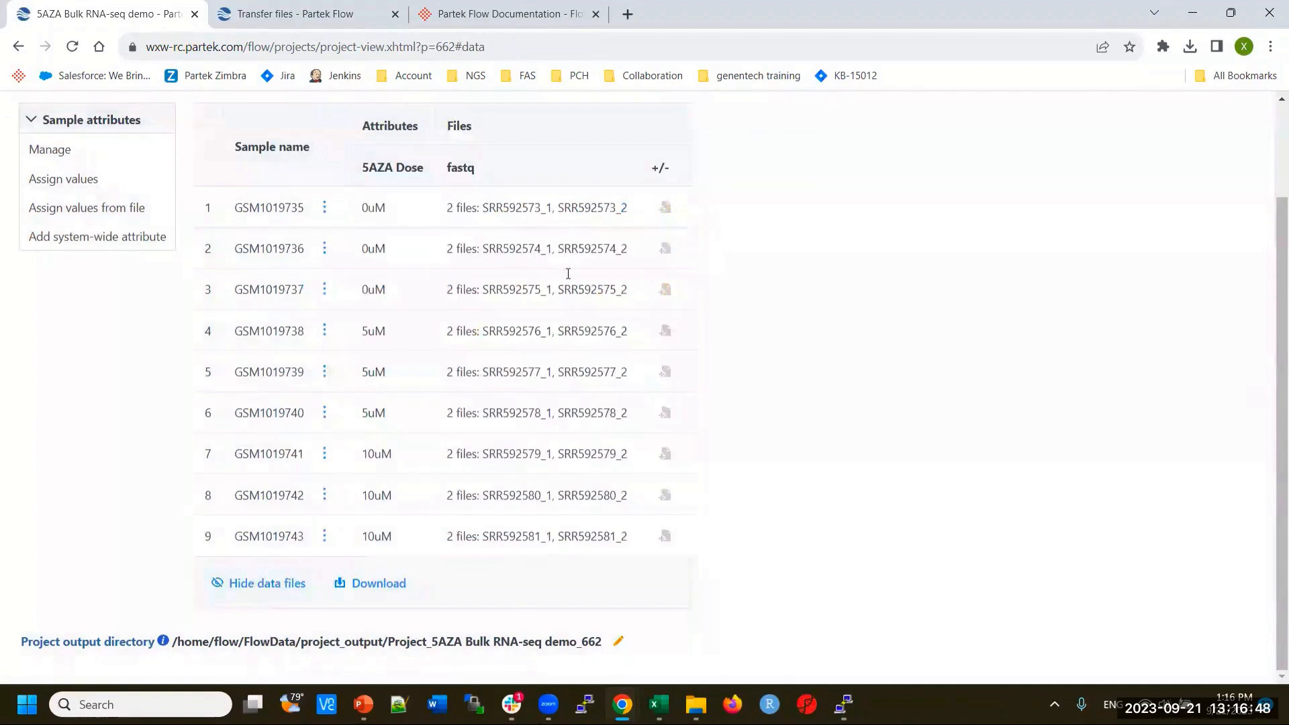
click(258, 584)
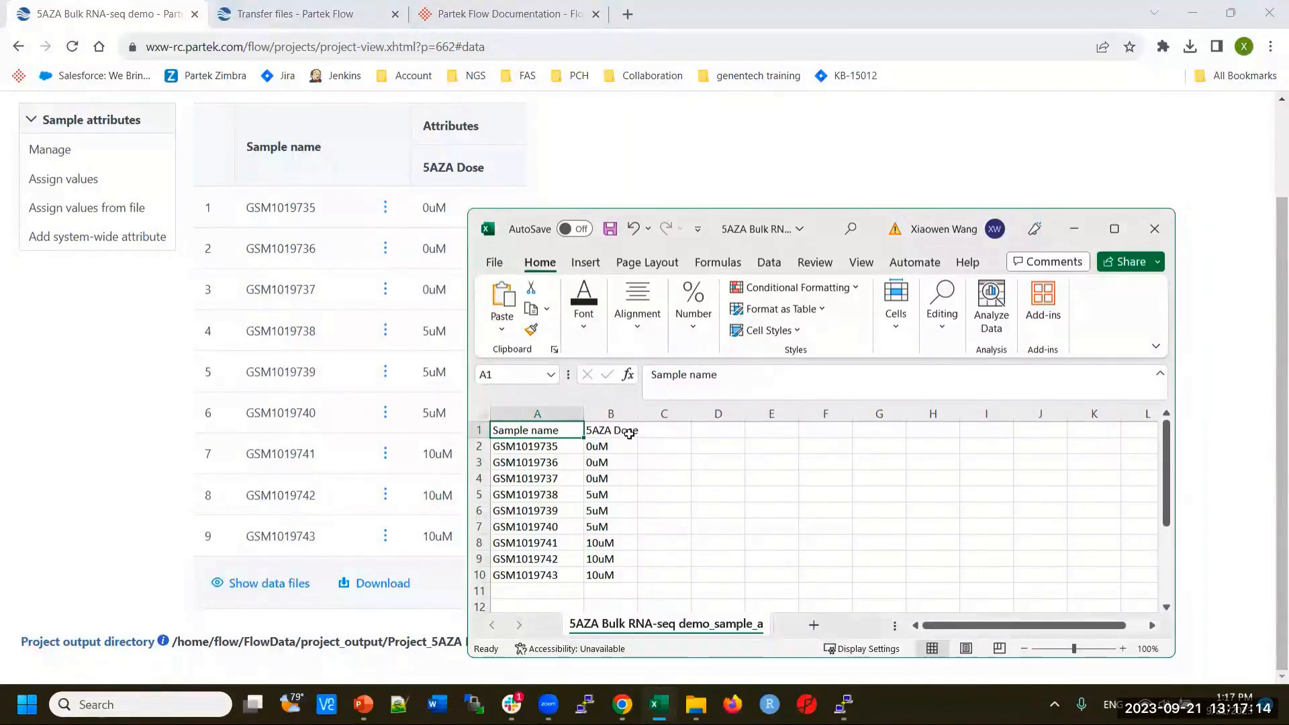
Examine the header row and sample names of the 5AZA sample attributes file in Excel, then return to Partek Flow.
click(663, 432)
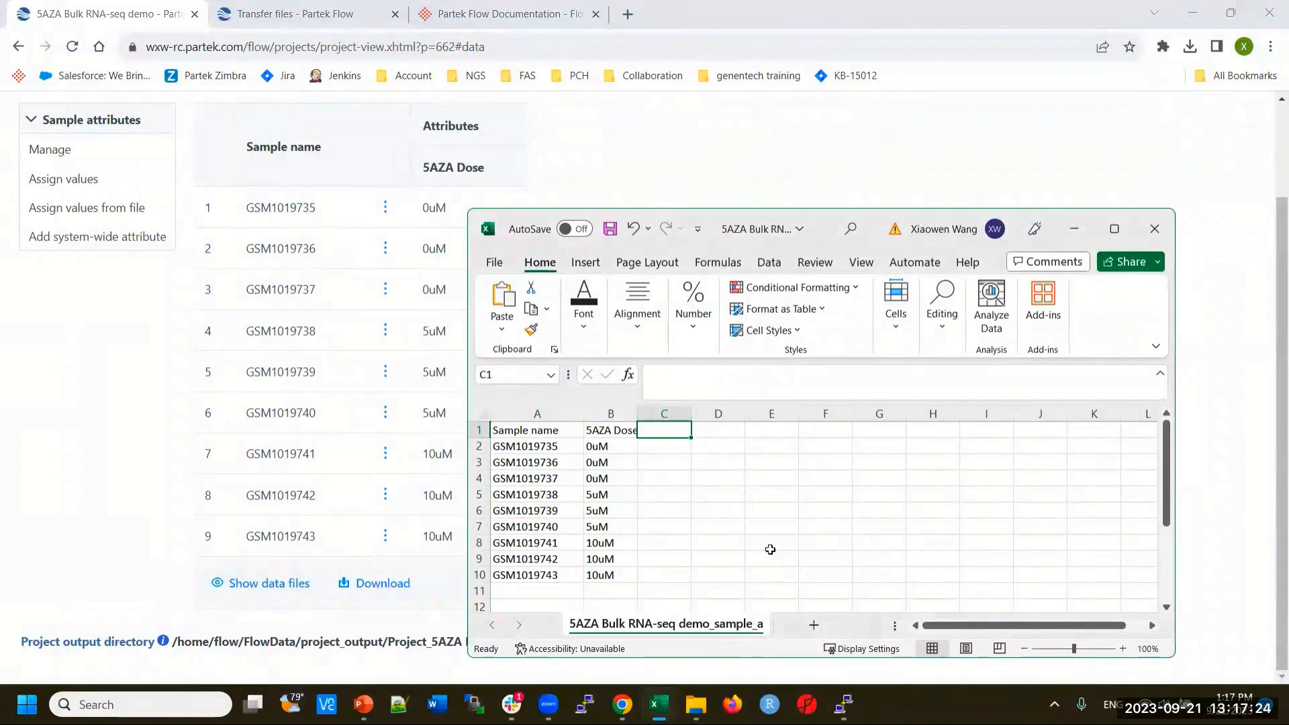
drag(543, 446, 534, 574)
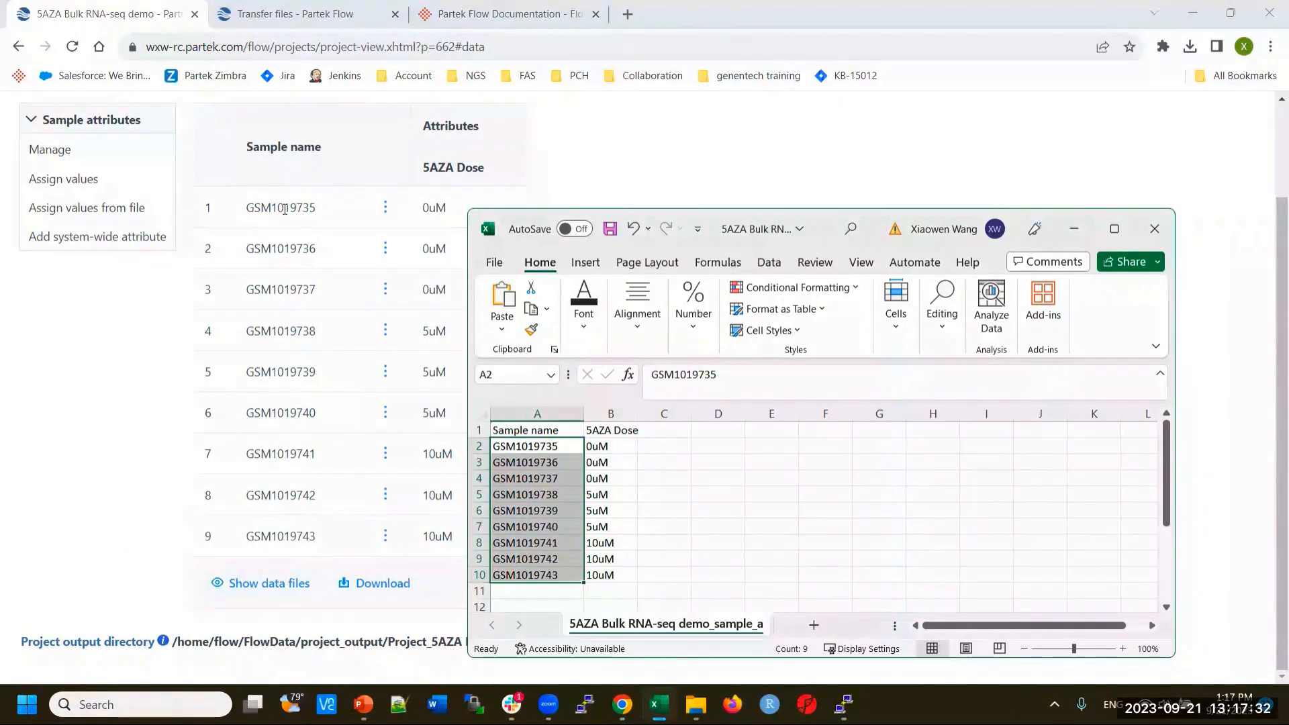
click(805, 160)
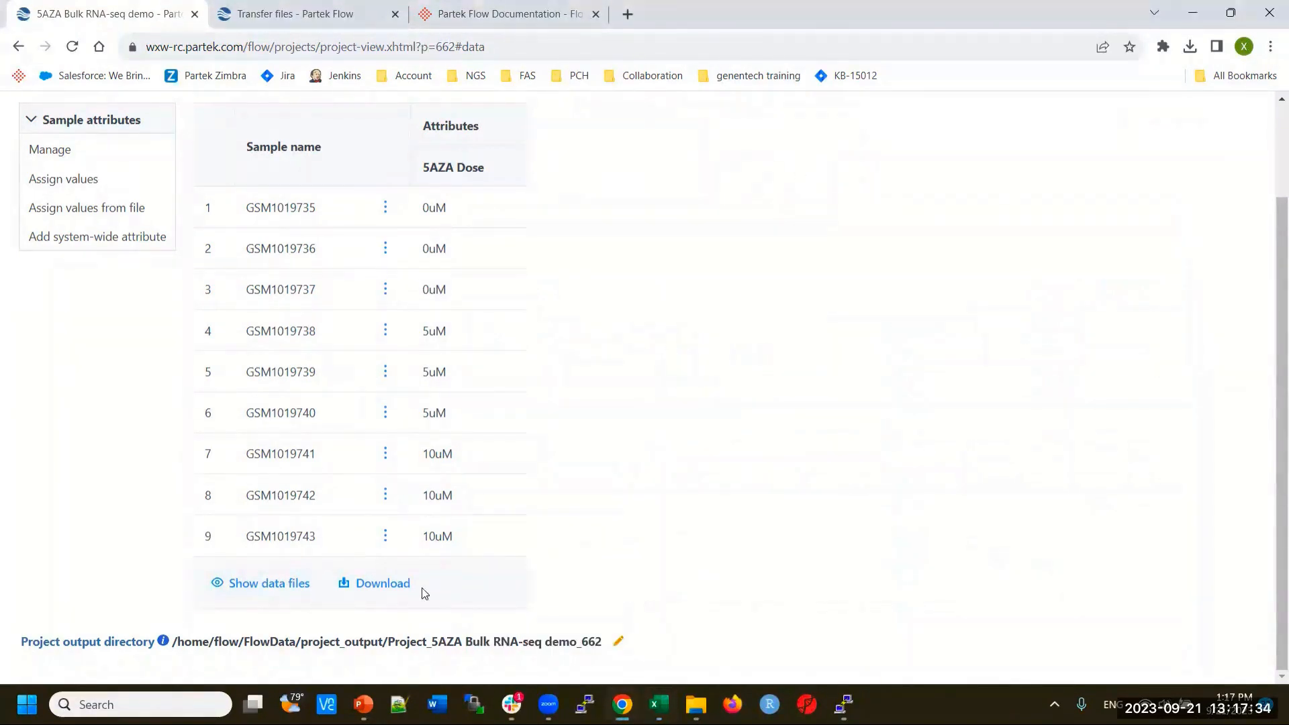
Download the 5AZA sample attributes as 5AZA+Bulk+RNA-seq+demo_sample_attributes.txt, check its sample names in Excel, and close the downloaded file.
click(381, 591)
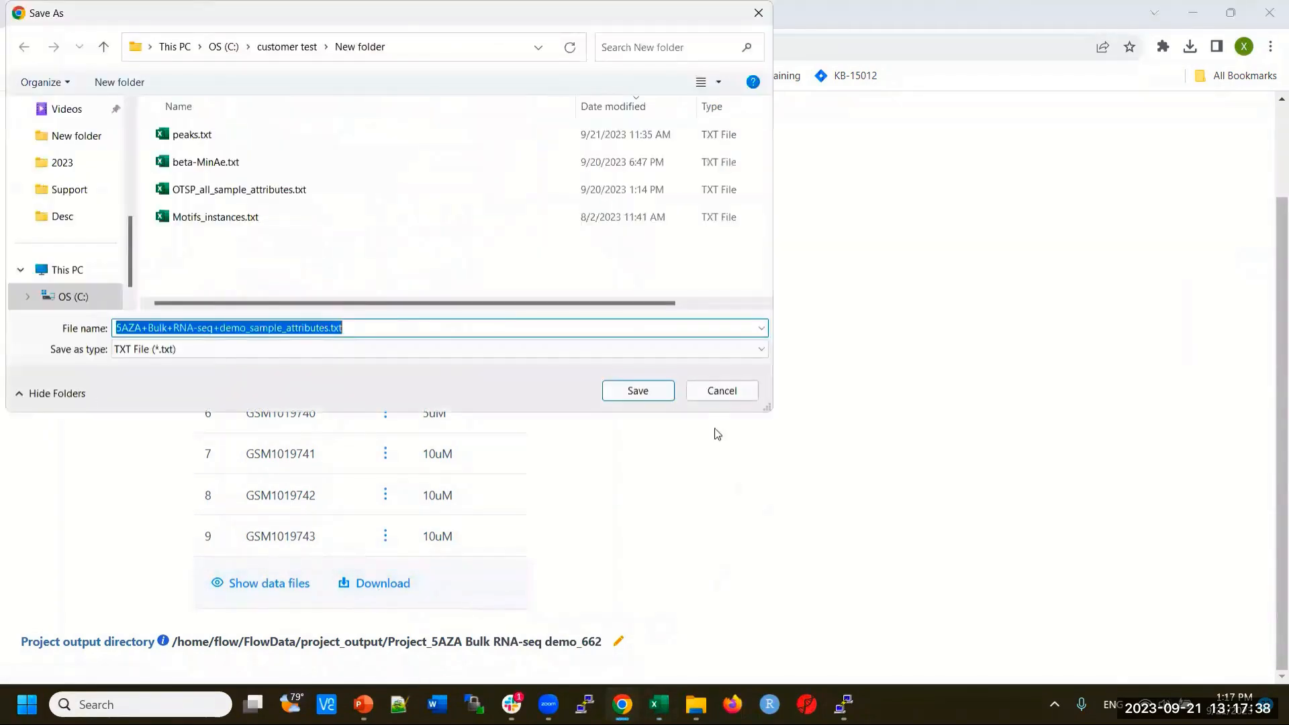
click(635, 390)
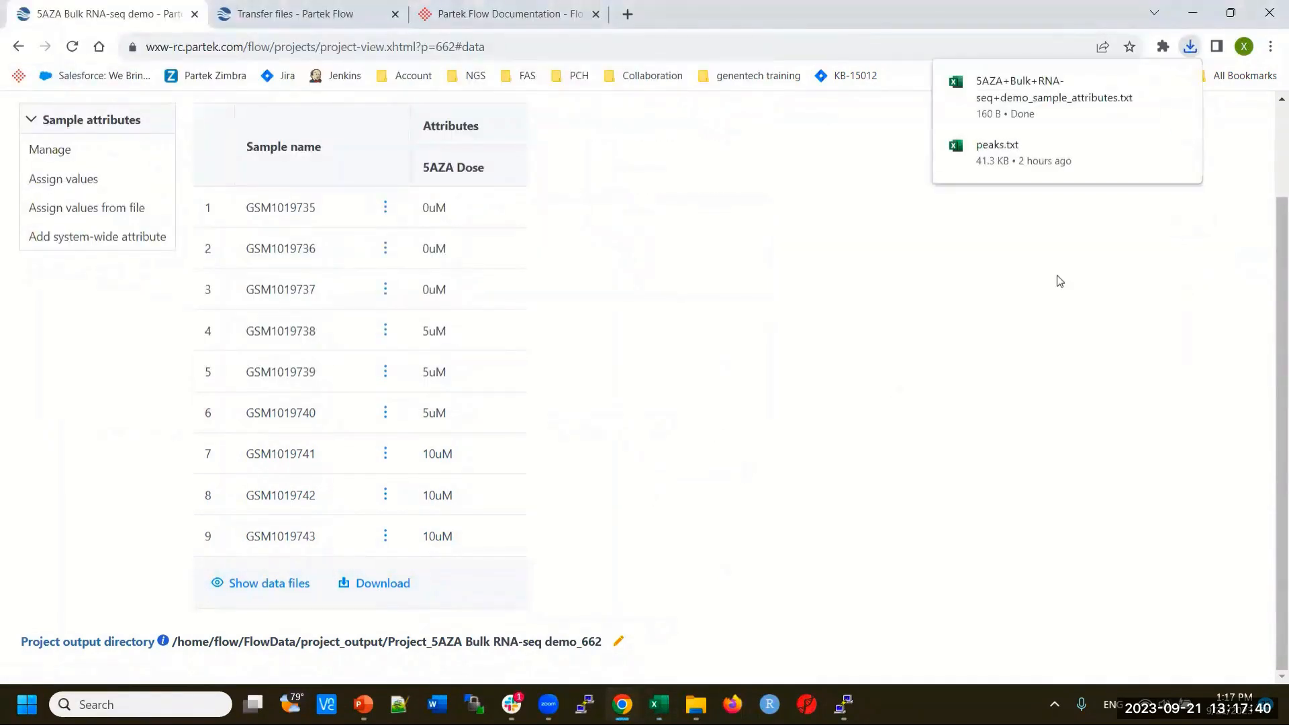
click(1021, 101)
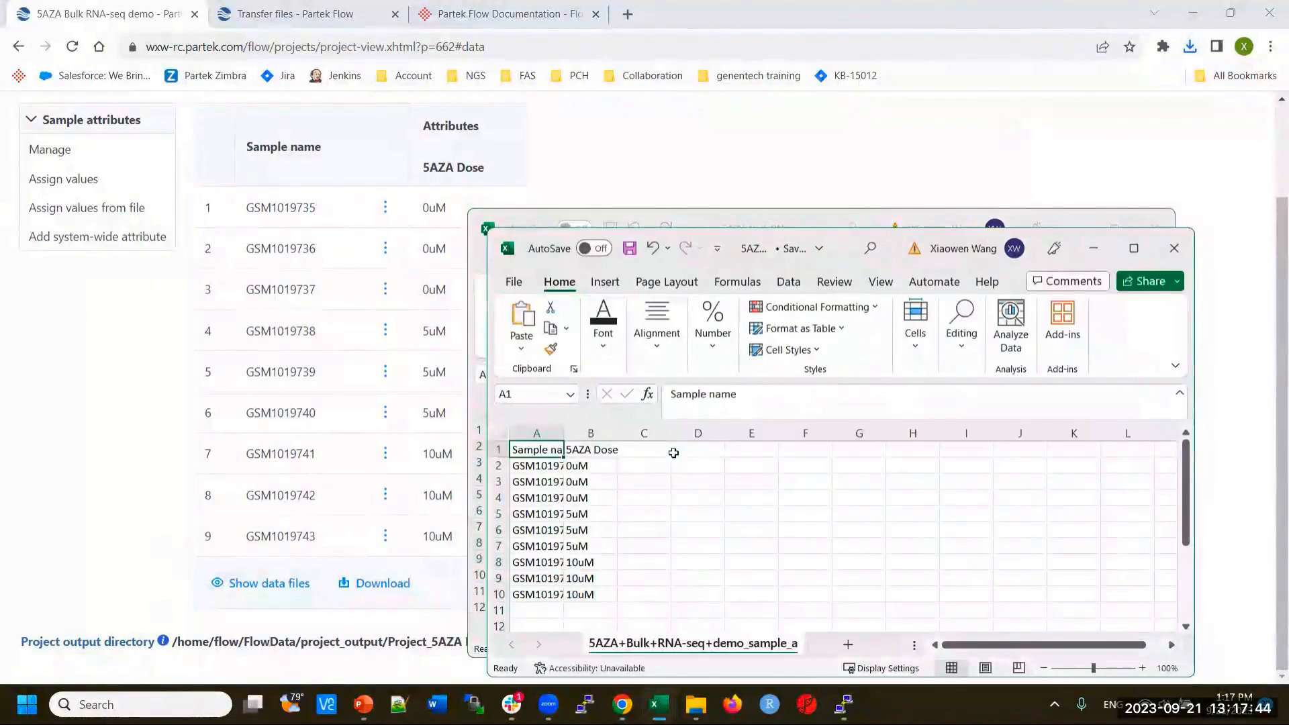
drag(544, 464, 543, 577)
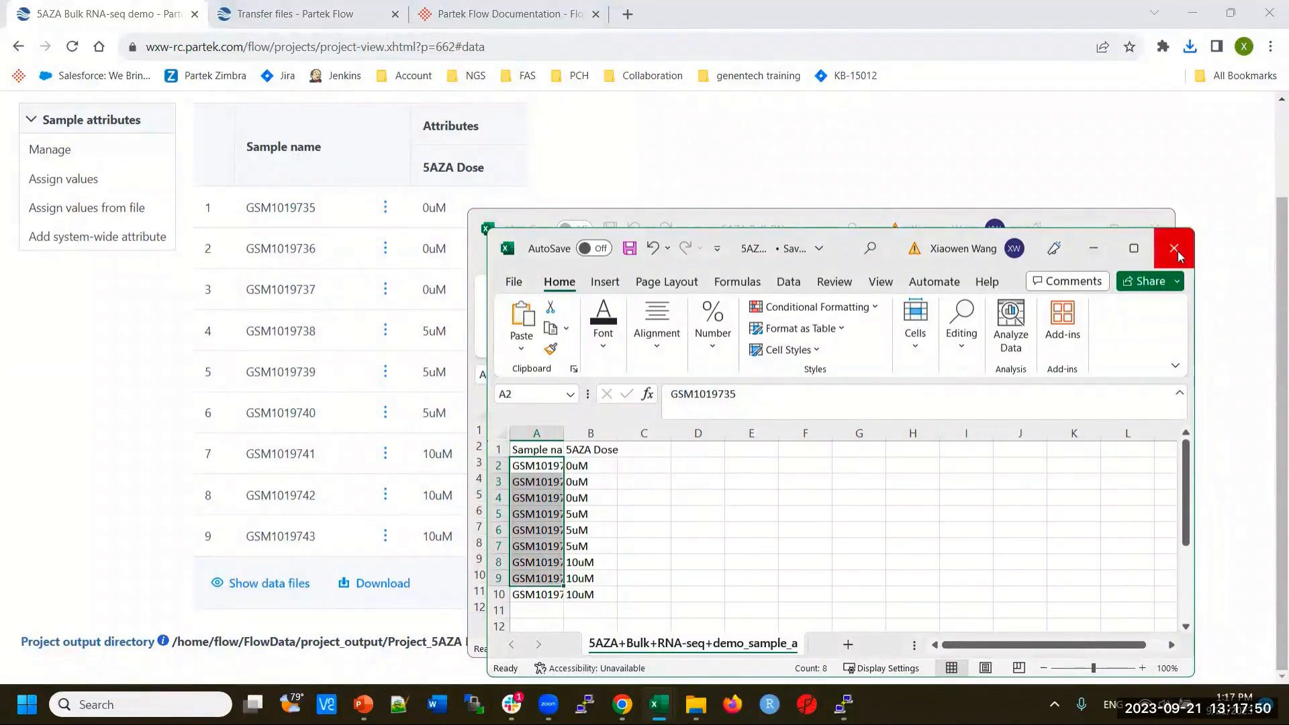
click(1179, 255)
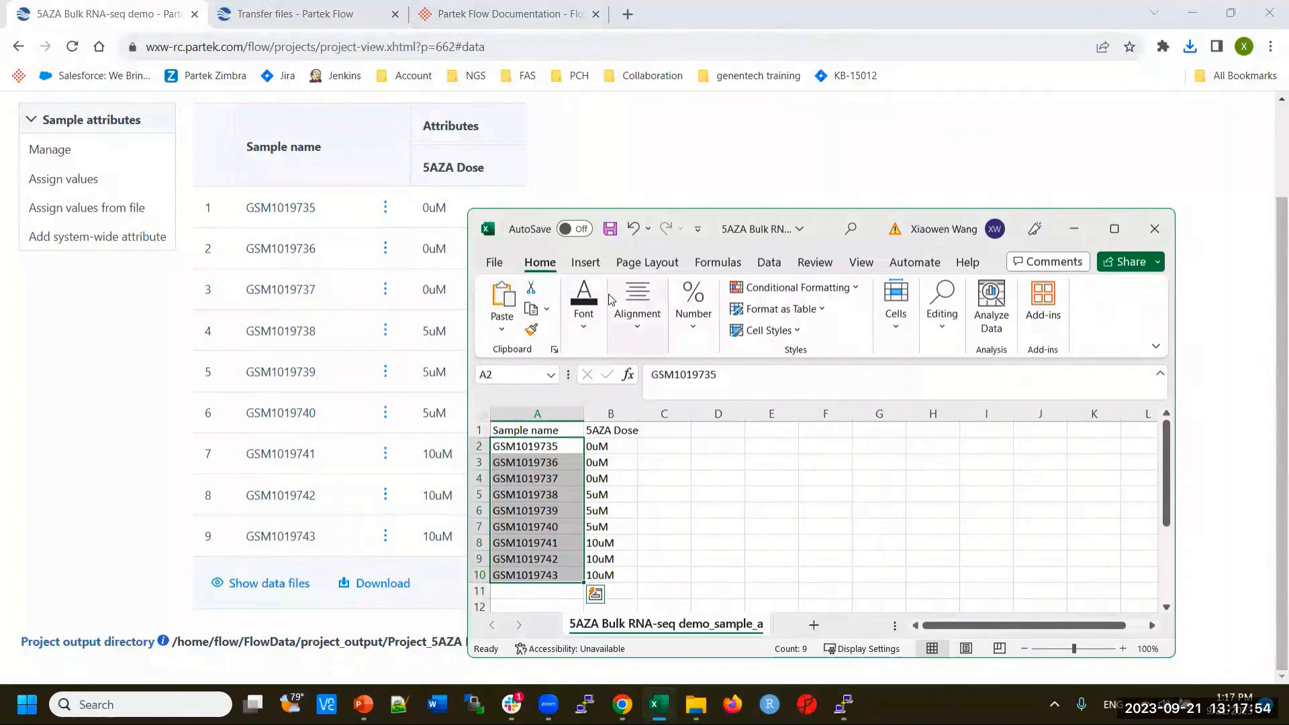
Review the file formats Excel offers for saving the sample attributes file, including tab-delimited text, then switch back to Partek Flow.
click(495, 263)
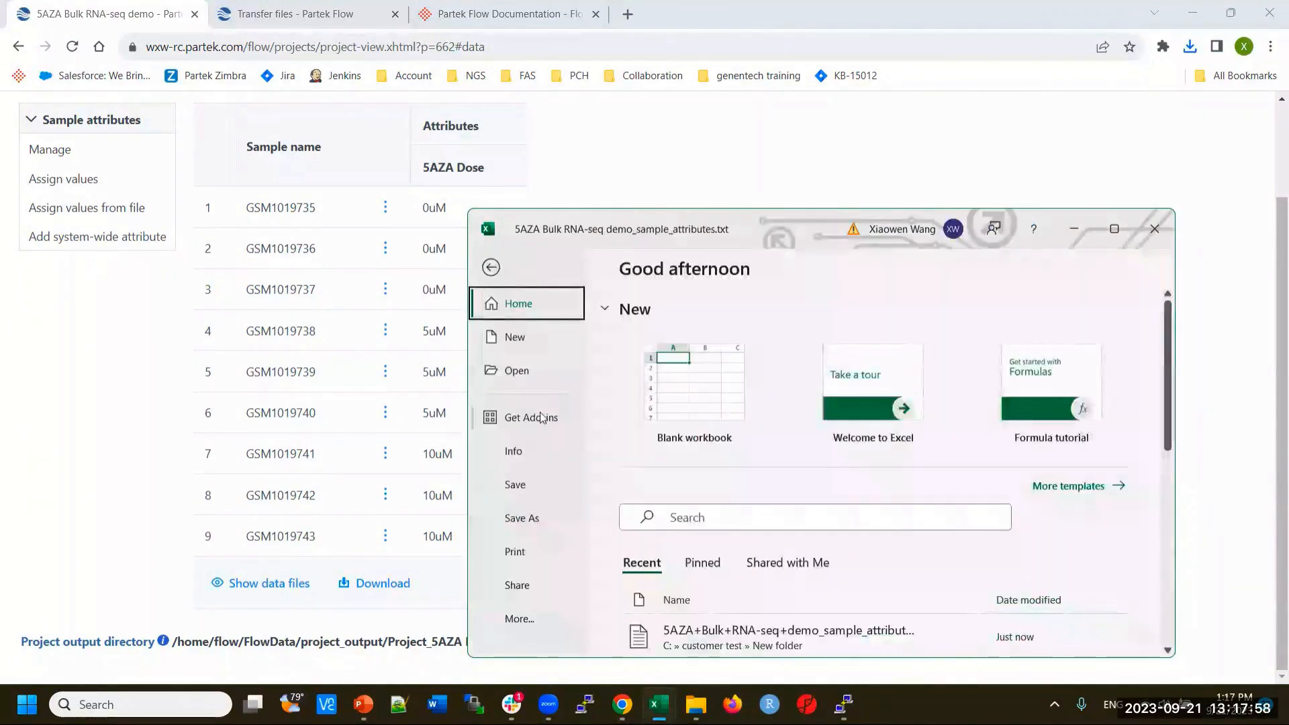
click(529, 520)
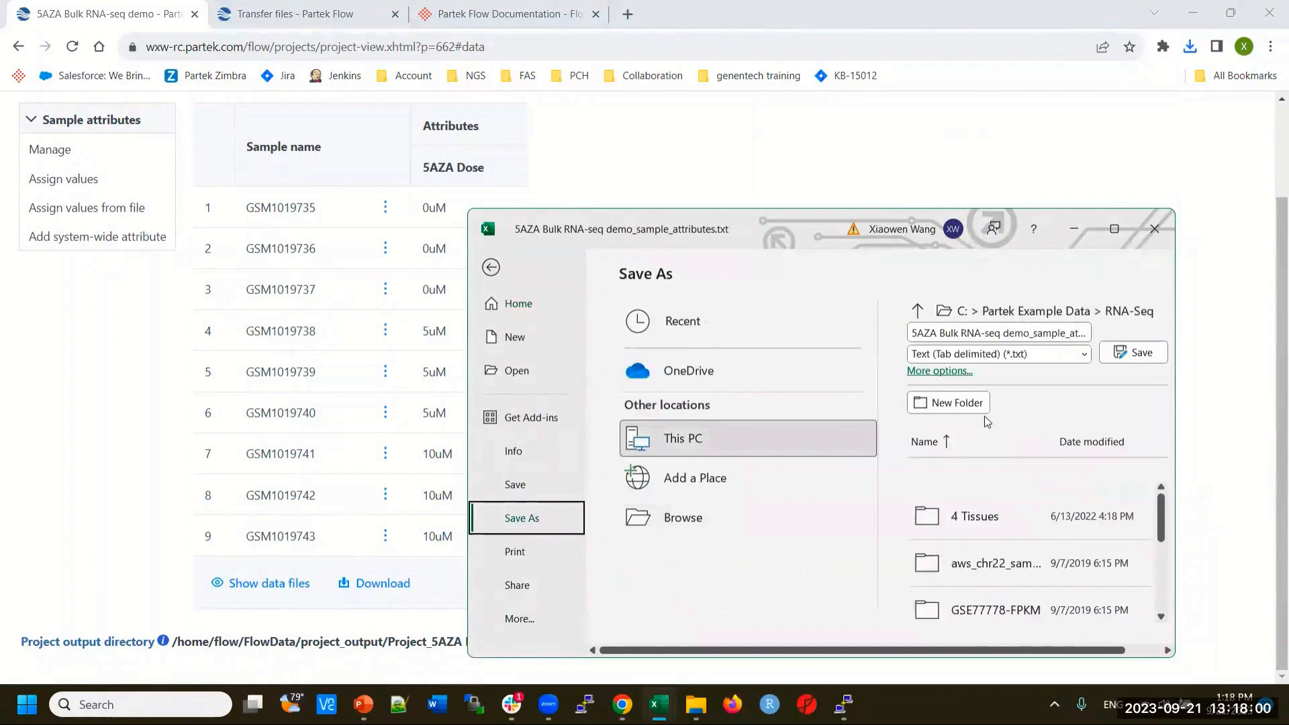
click(1083, 356)
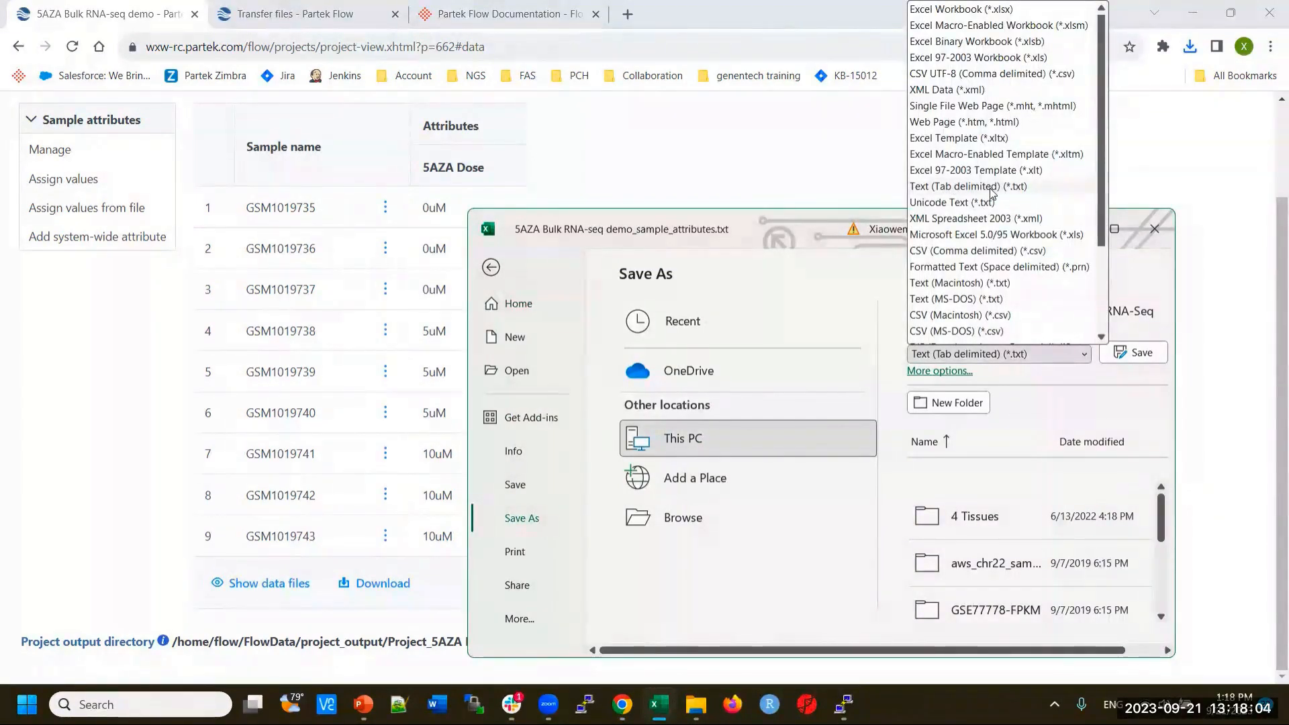
click(1241, 214)
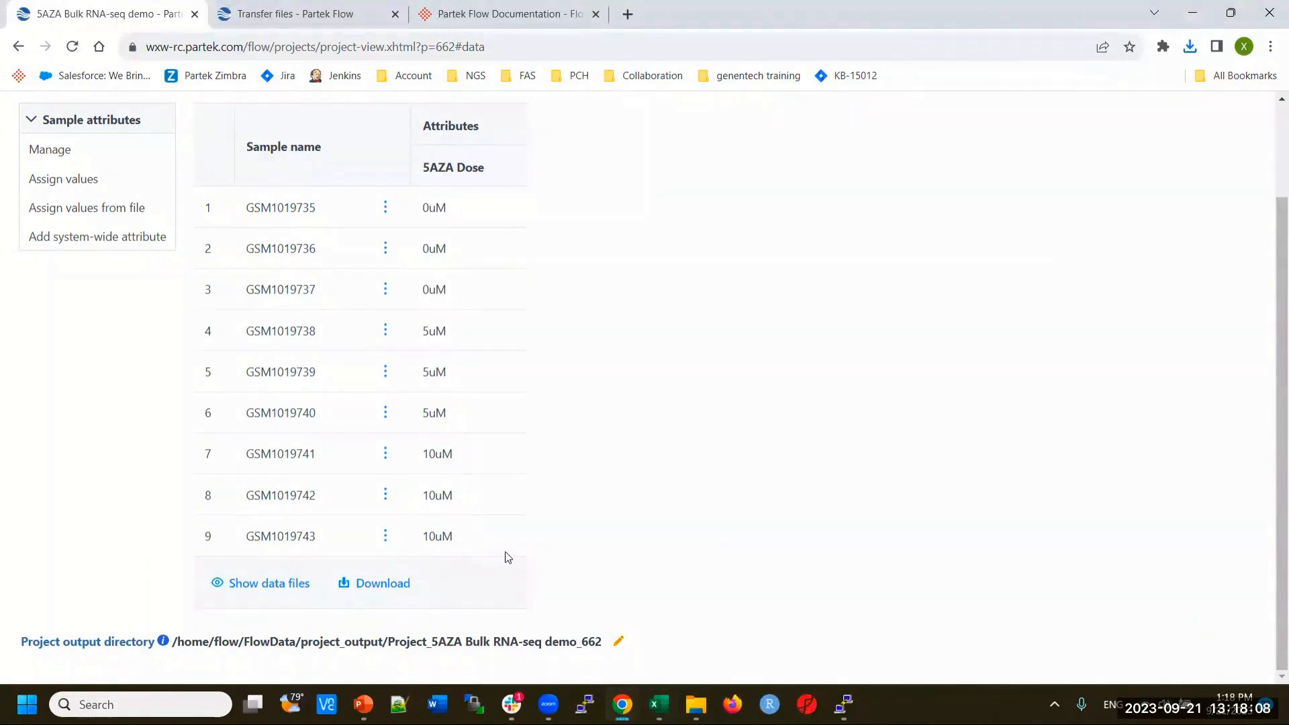
Start assigning sample attribute values from a file and browse the server's project_output and Training folders for attribute files.
scroll(509, 557, up, 3)
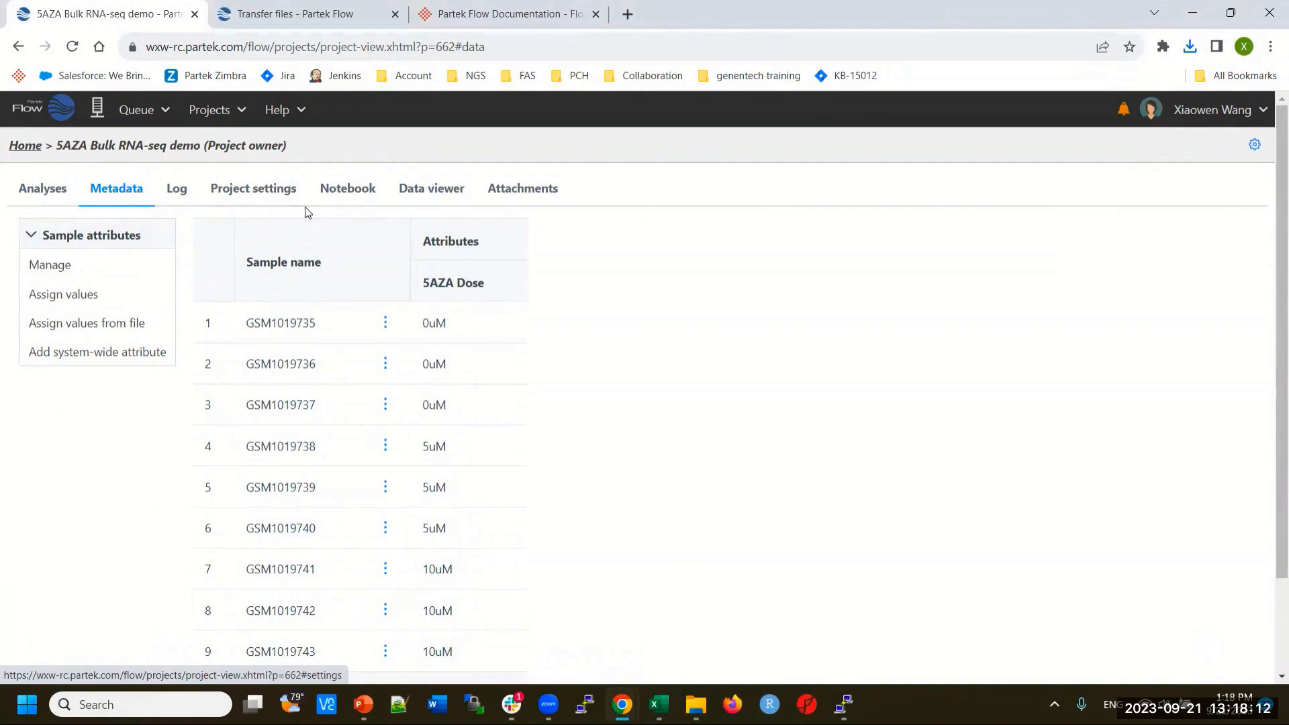
click(56, 328)
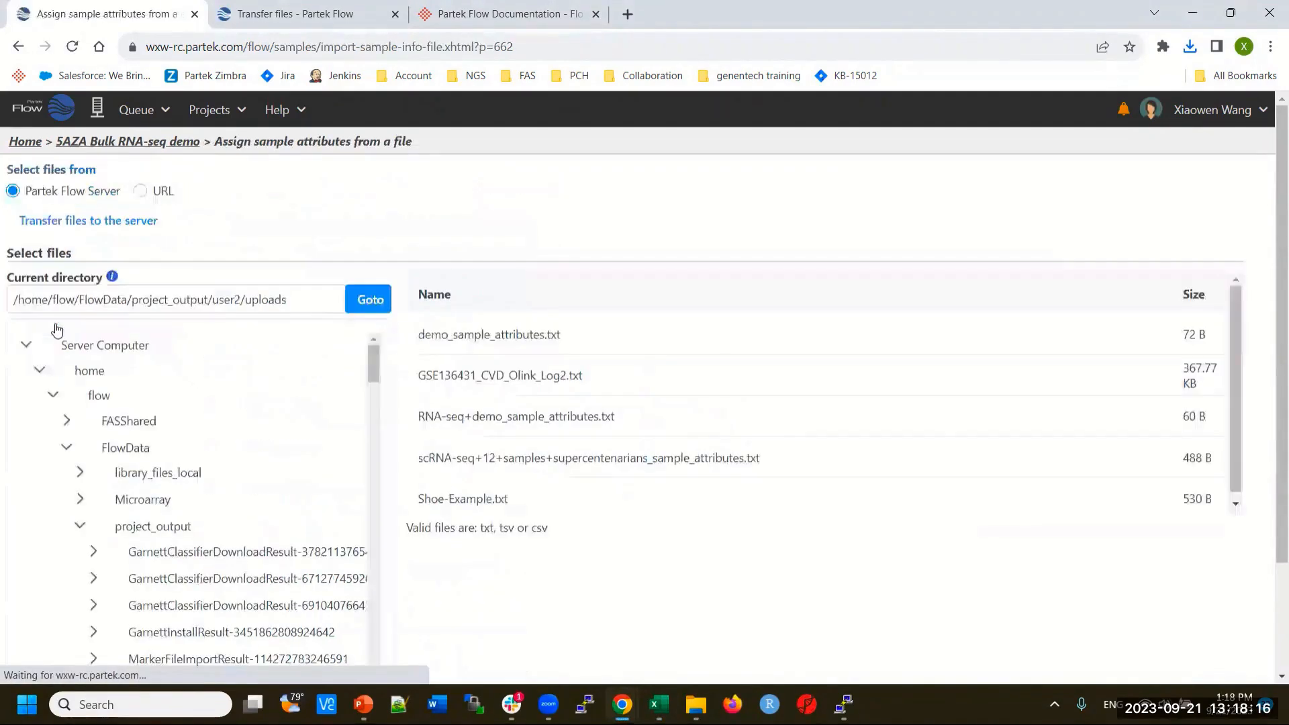
scroll(317, 498, down, 5)
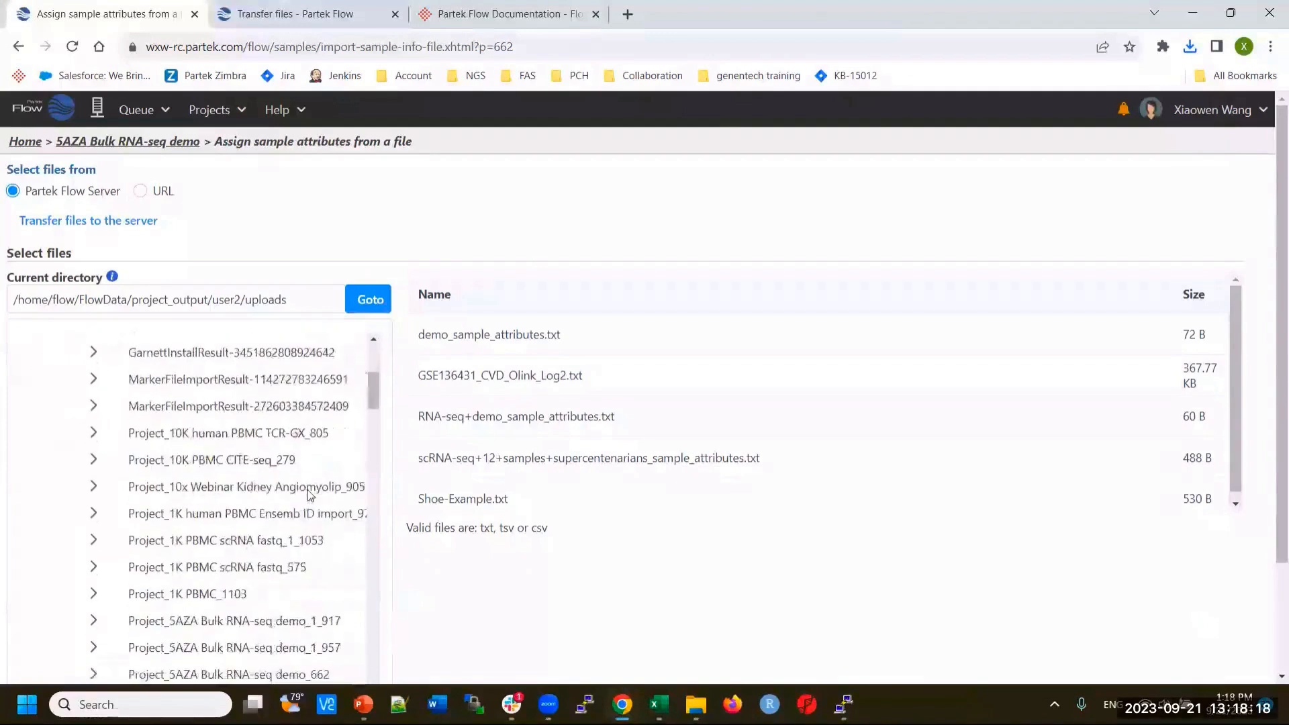
scroll(208, 474, up, 3)
click(77, 389)
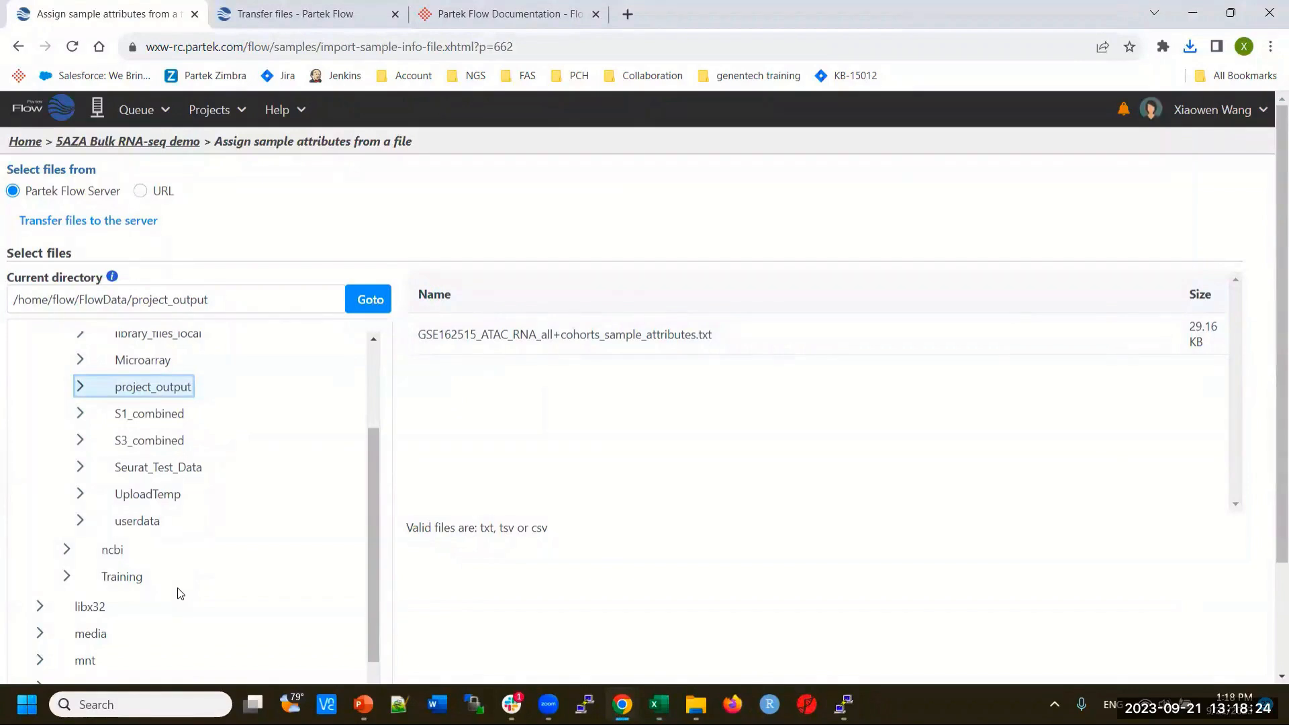
double_click(136, 583)
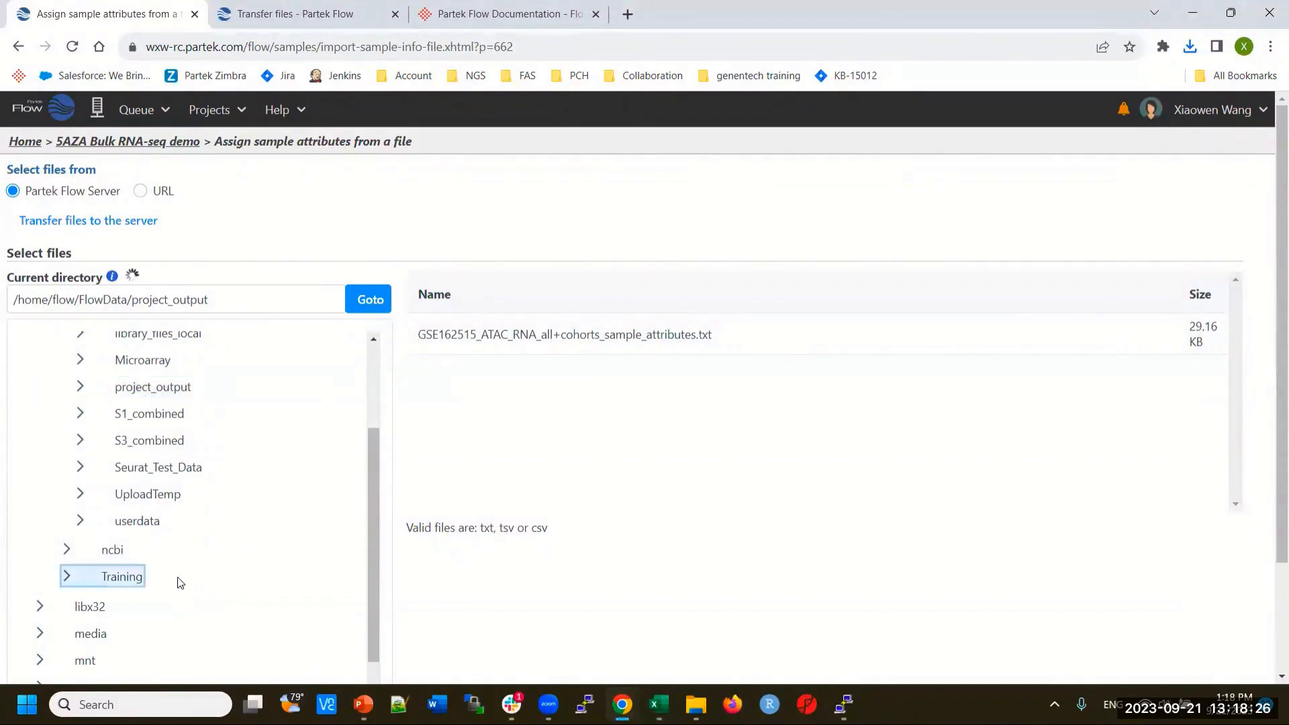
scroll(225, 558, down, 2)
scroll(228, 559, down, 4)
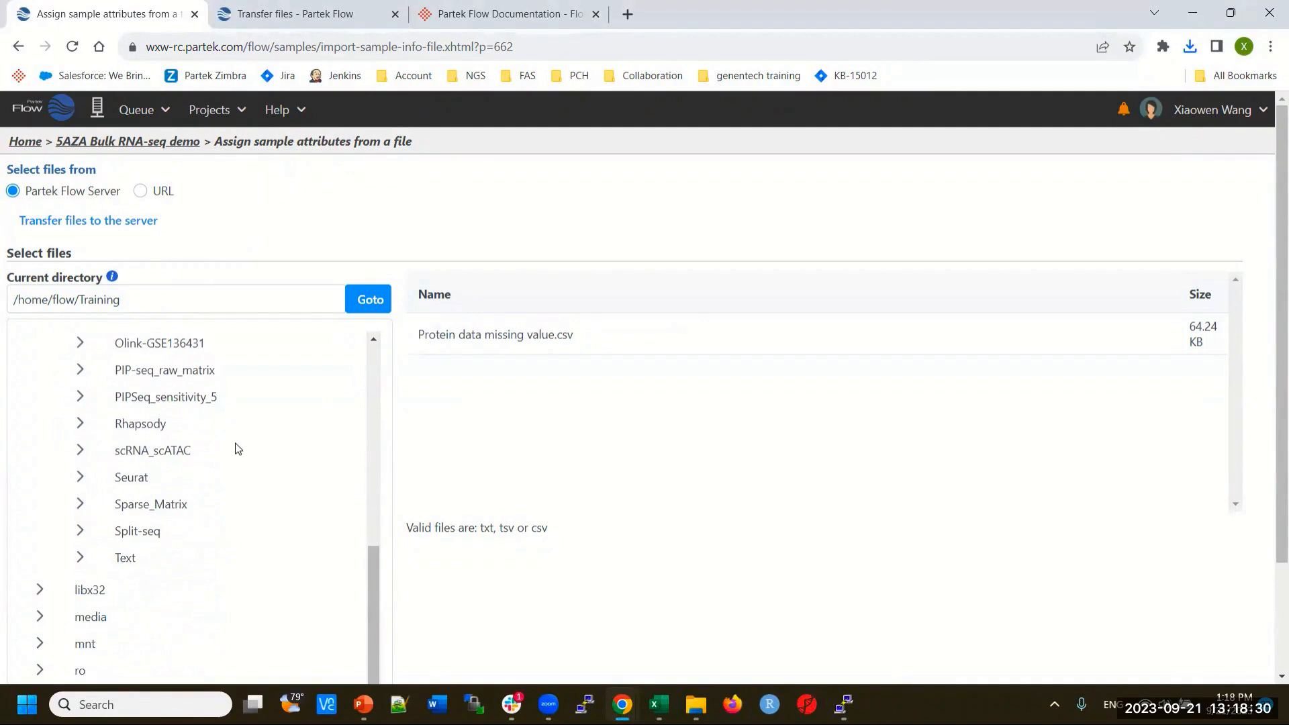
Load SampleInfo.txt from the FlowData folder, review its attributes available for import, and return to the project without importing.
scroll(192, 552, up, 10)
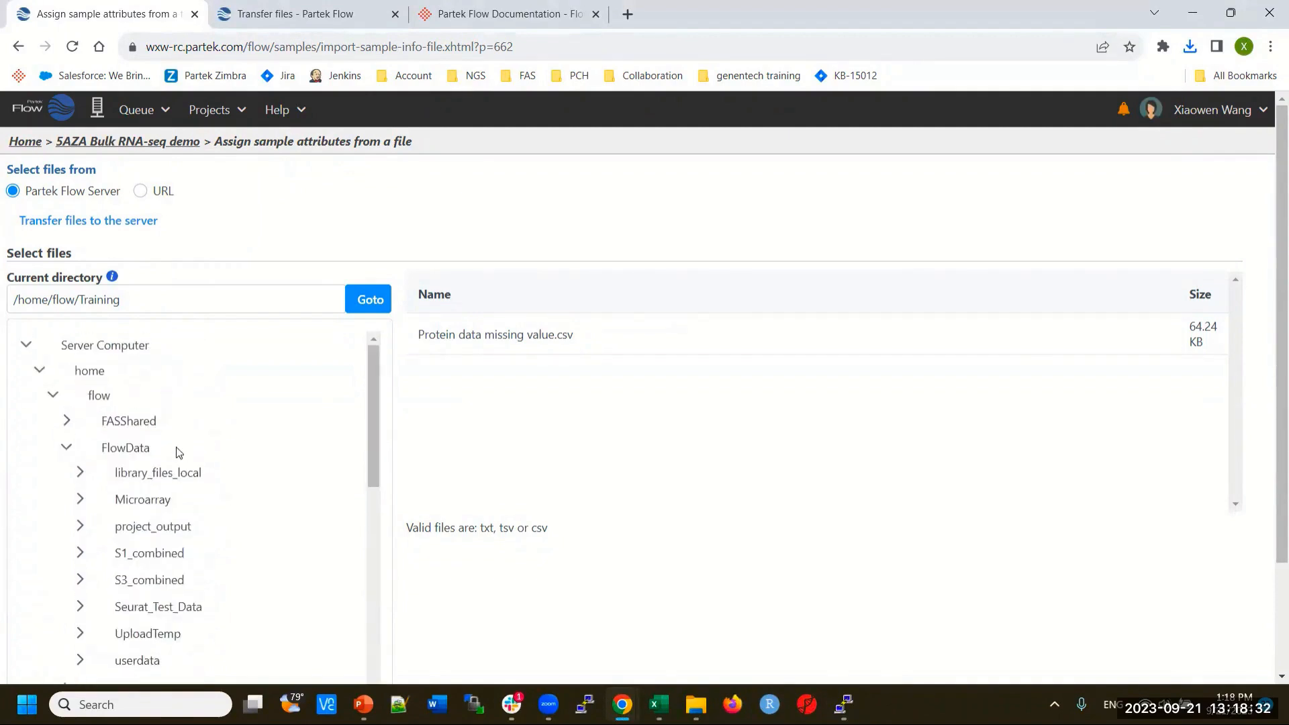
click(128, 448)
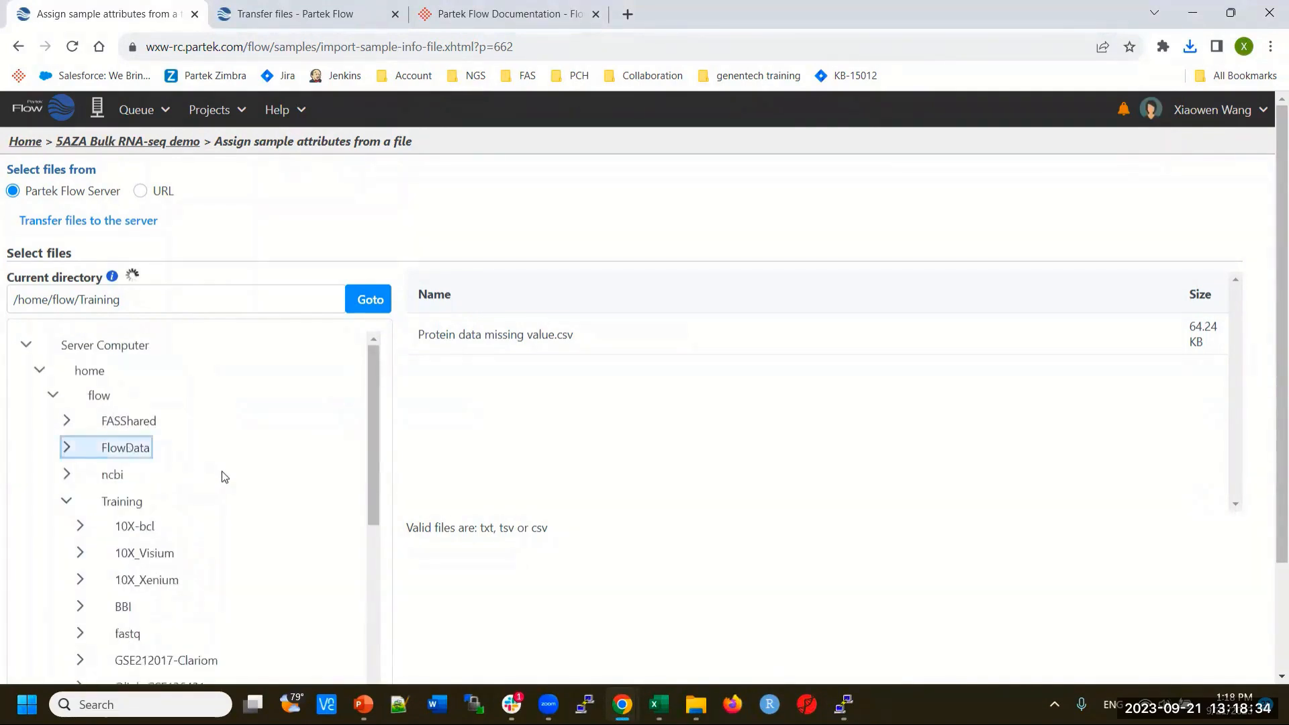
click(481, 339)
scroll(578, 543, down, 2)
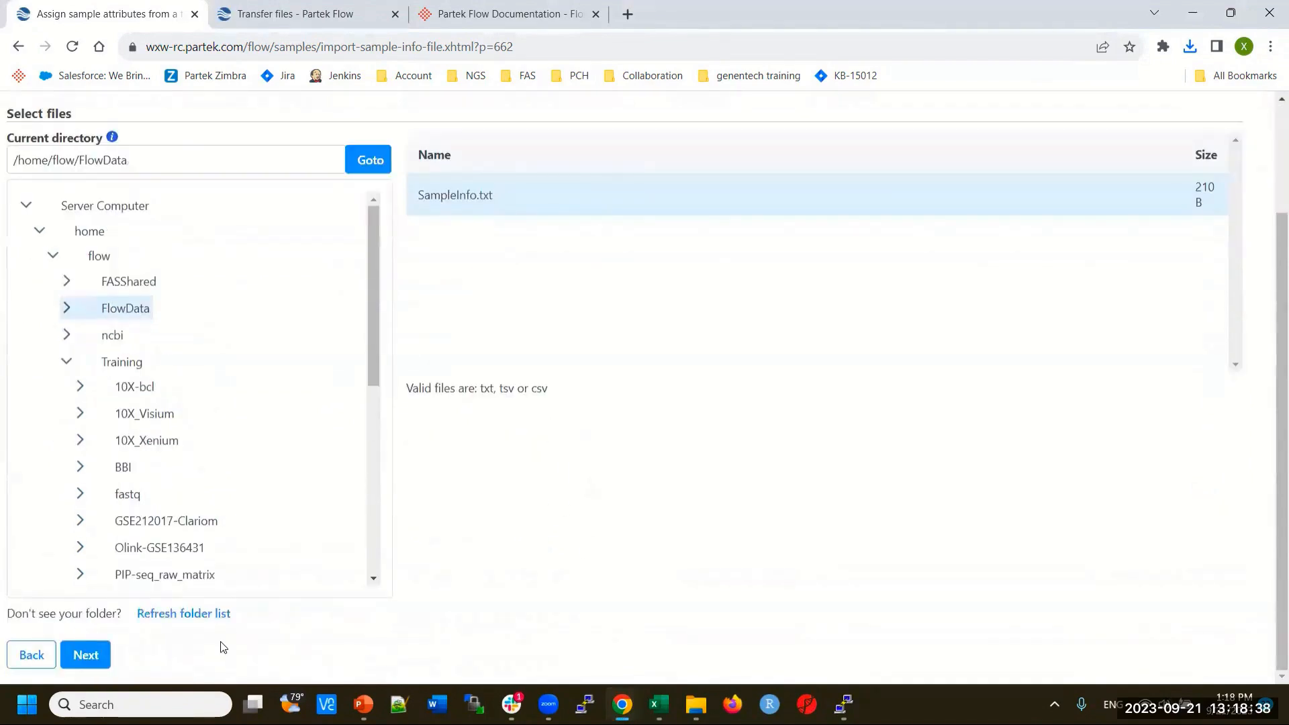
click(87, 656)
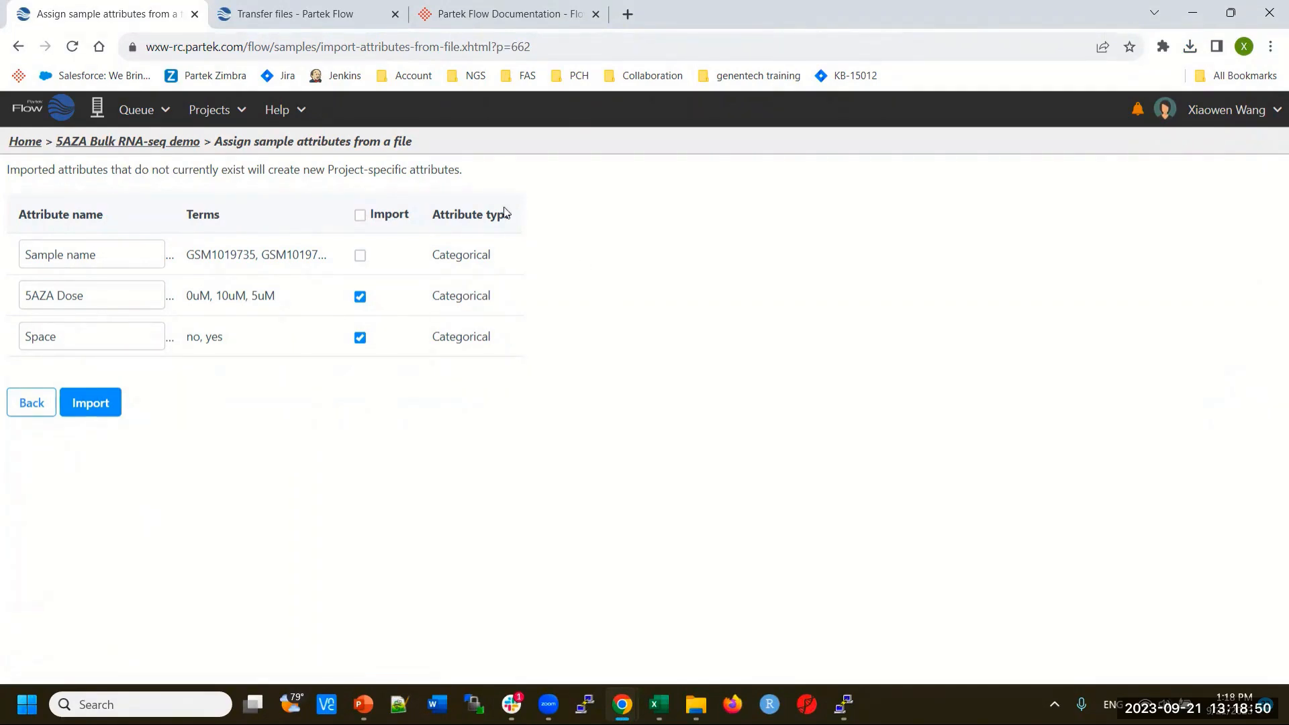
click(168, 144)
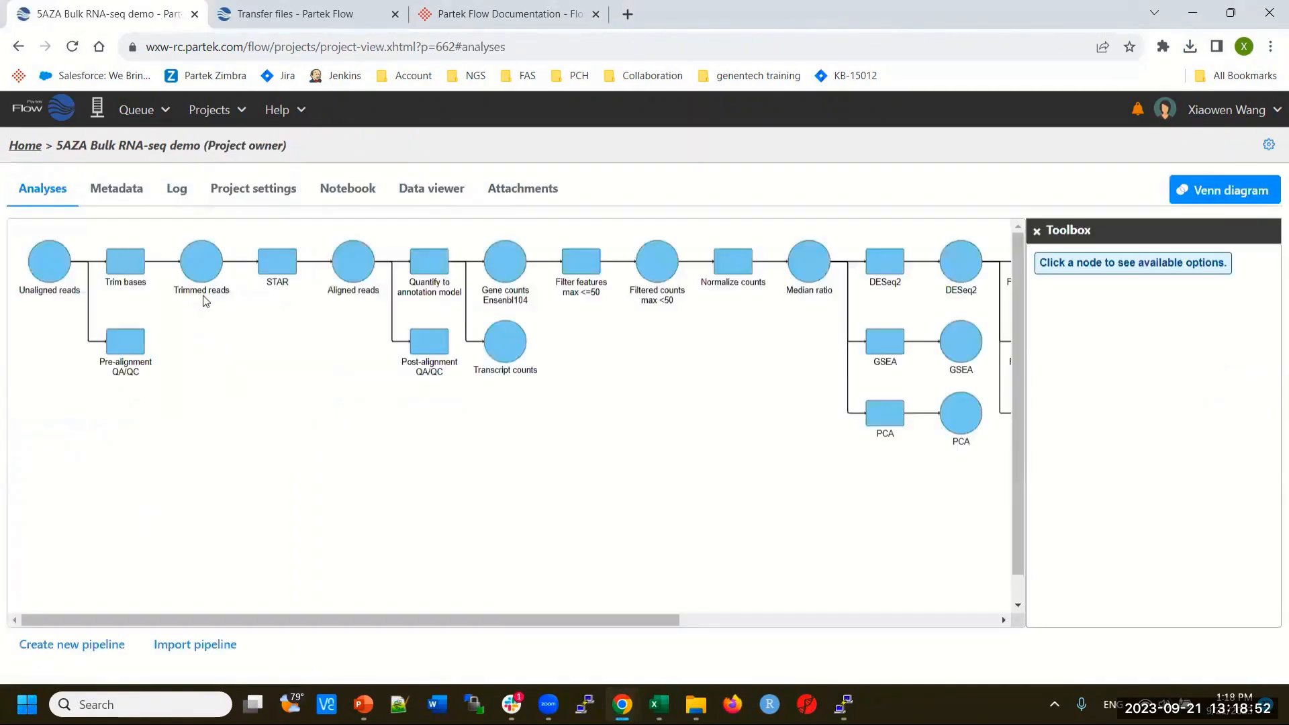
Revisit the project's metadata, then examine the analysis pipeline's data and task nodes from Unaligned reads through to the filtered gene set list.
click(116, 190)
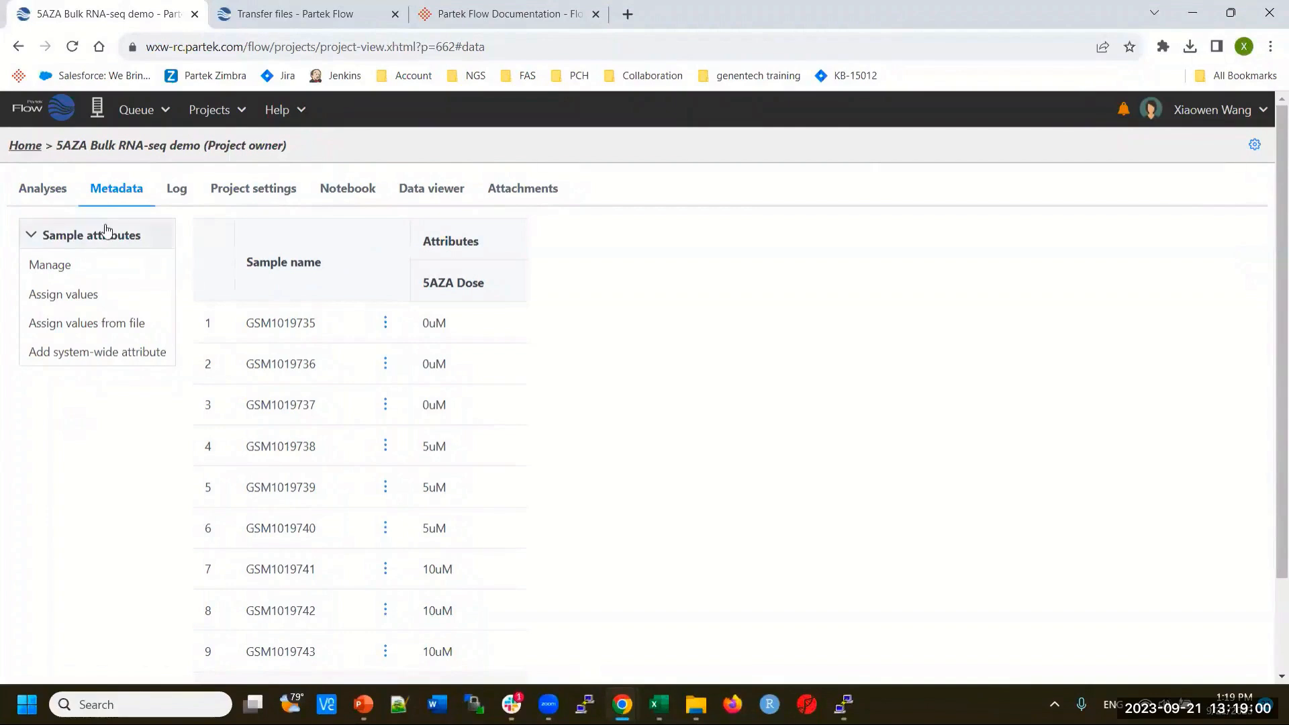
click(41, 199)
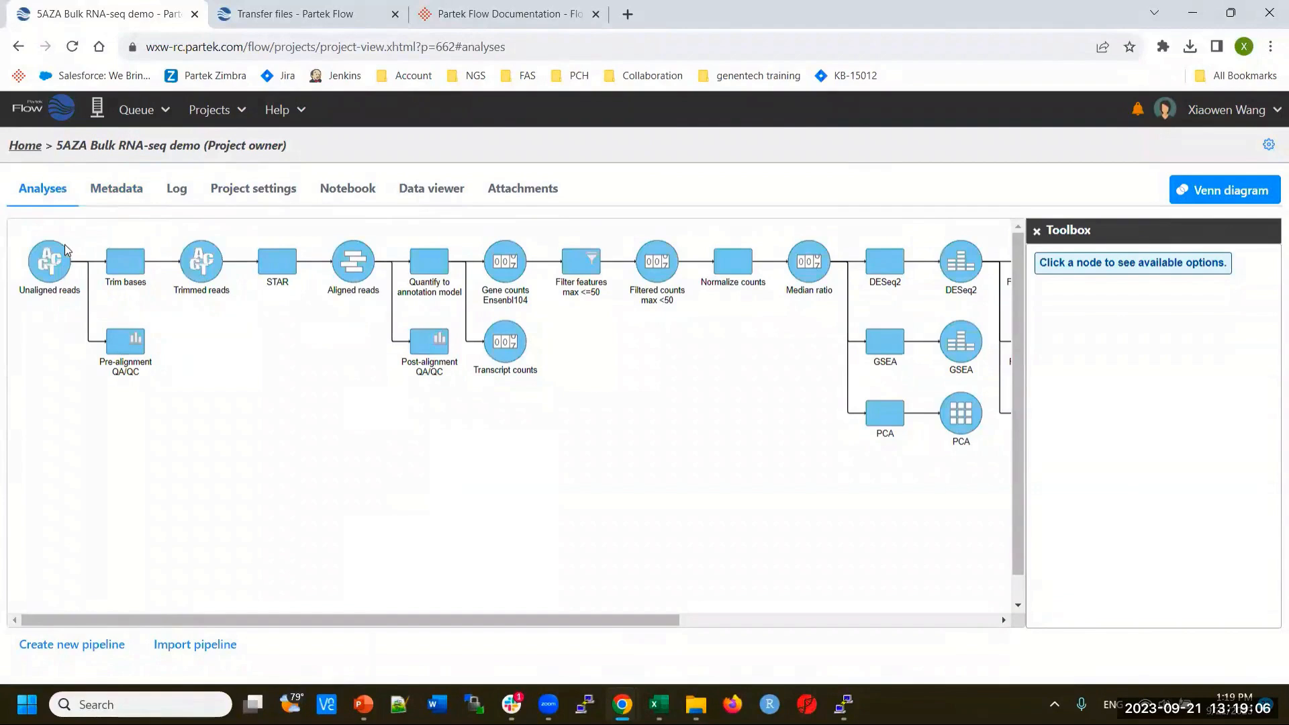
mouse_move(39, 276)
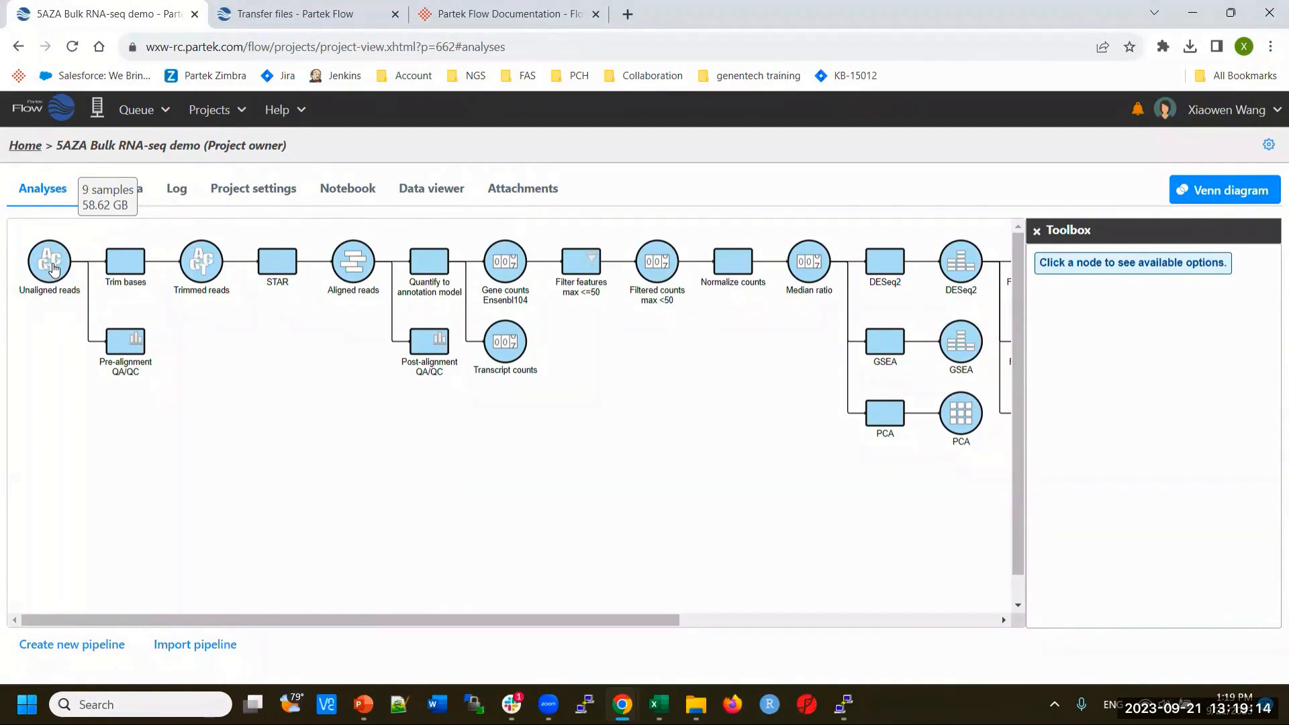
click(53, 270)
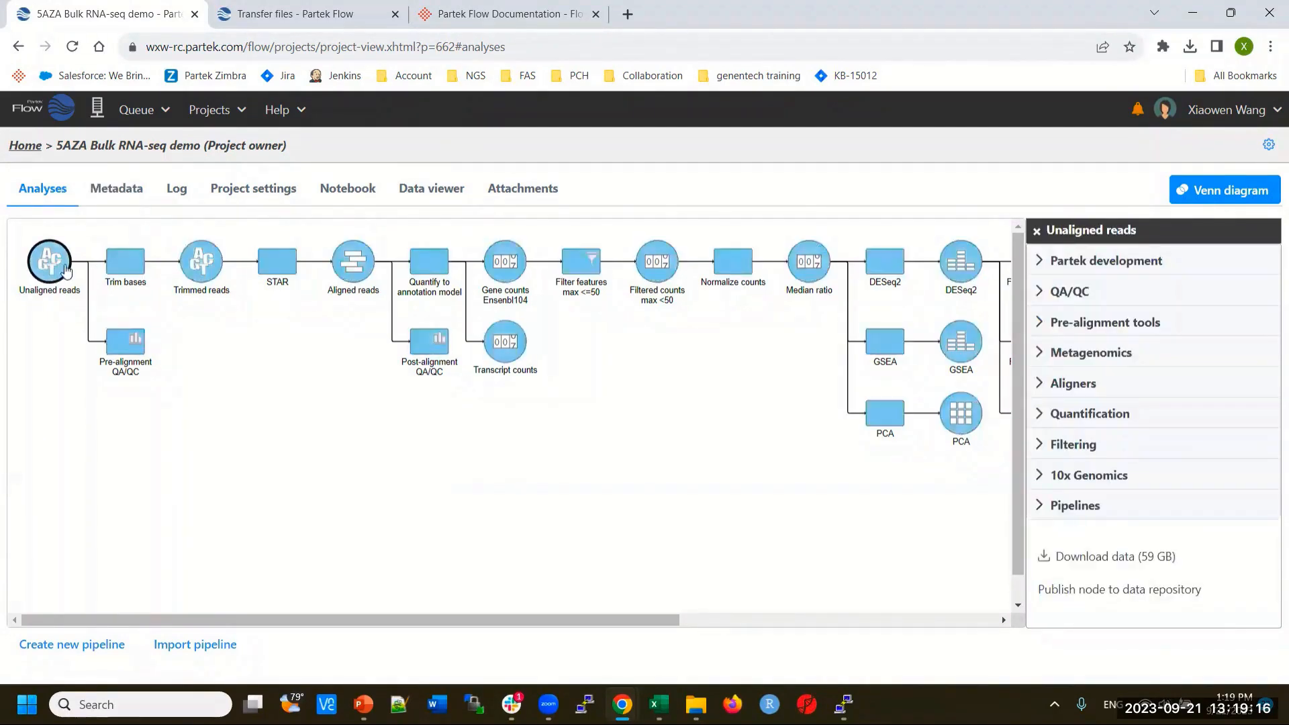
mouse_move(36, 270)
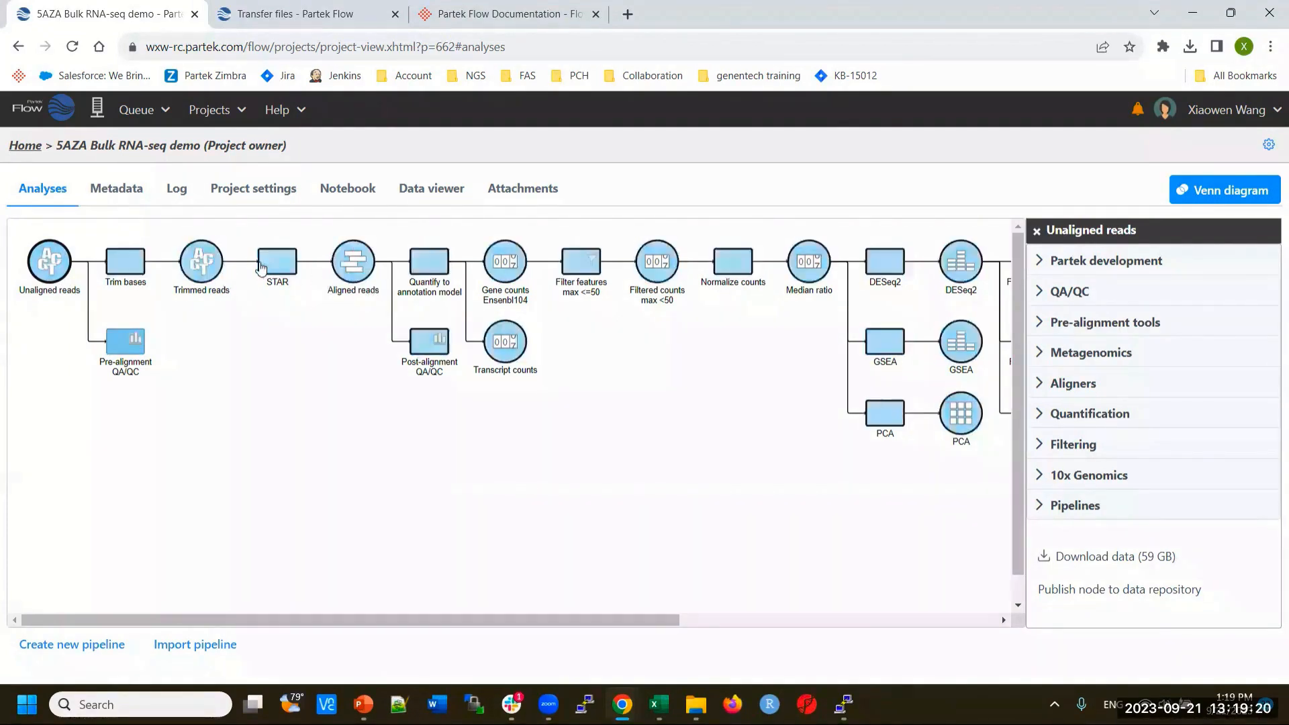
mouse_move(262, 268)
mouse_move(368, 269)
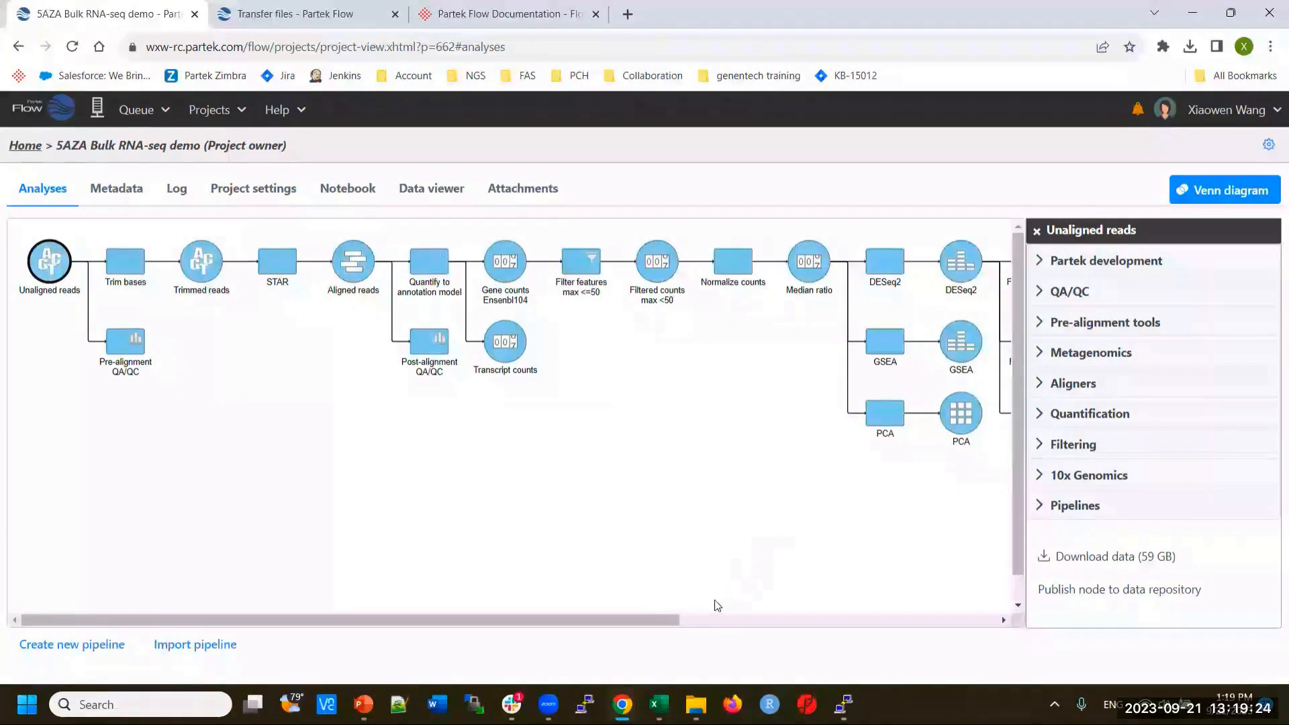
drag(652, 620, 967, 620)
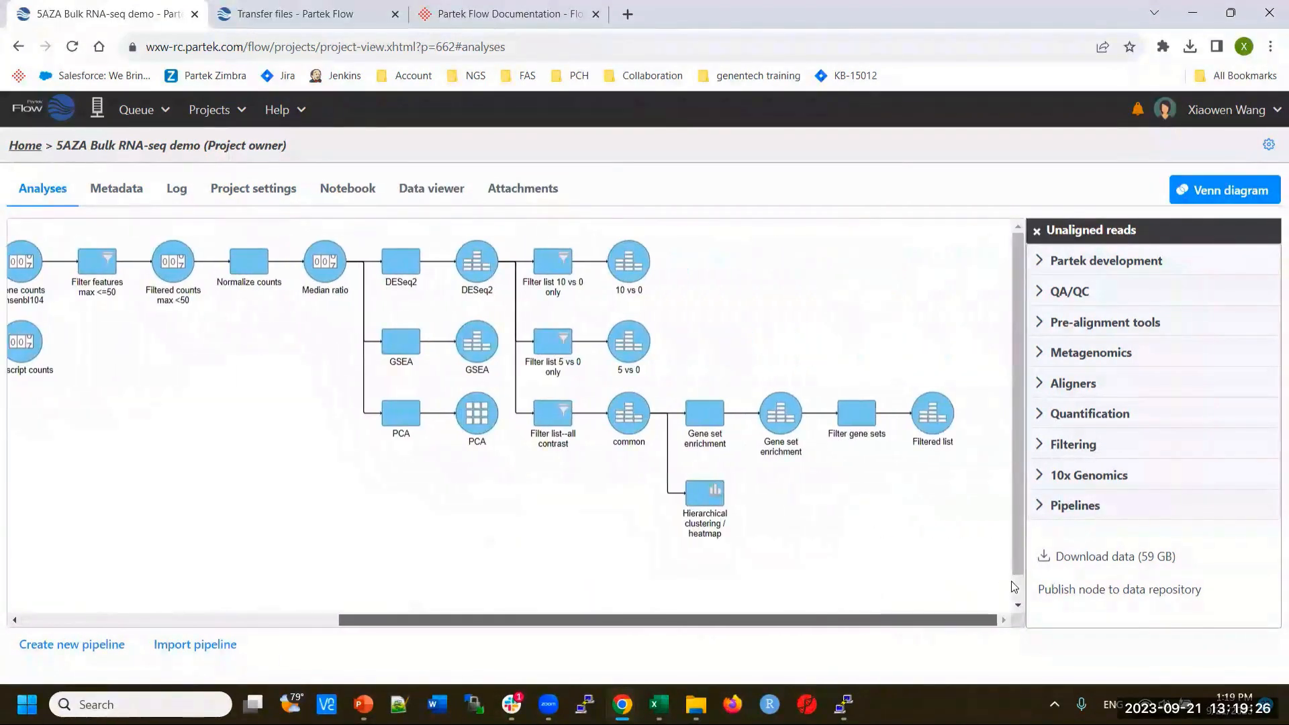
drag(806, 619, 431, 611)
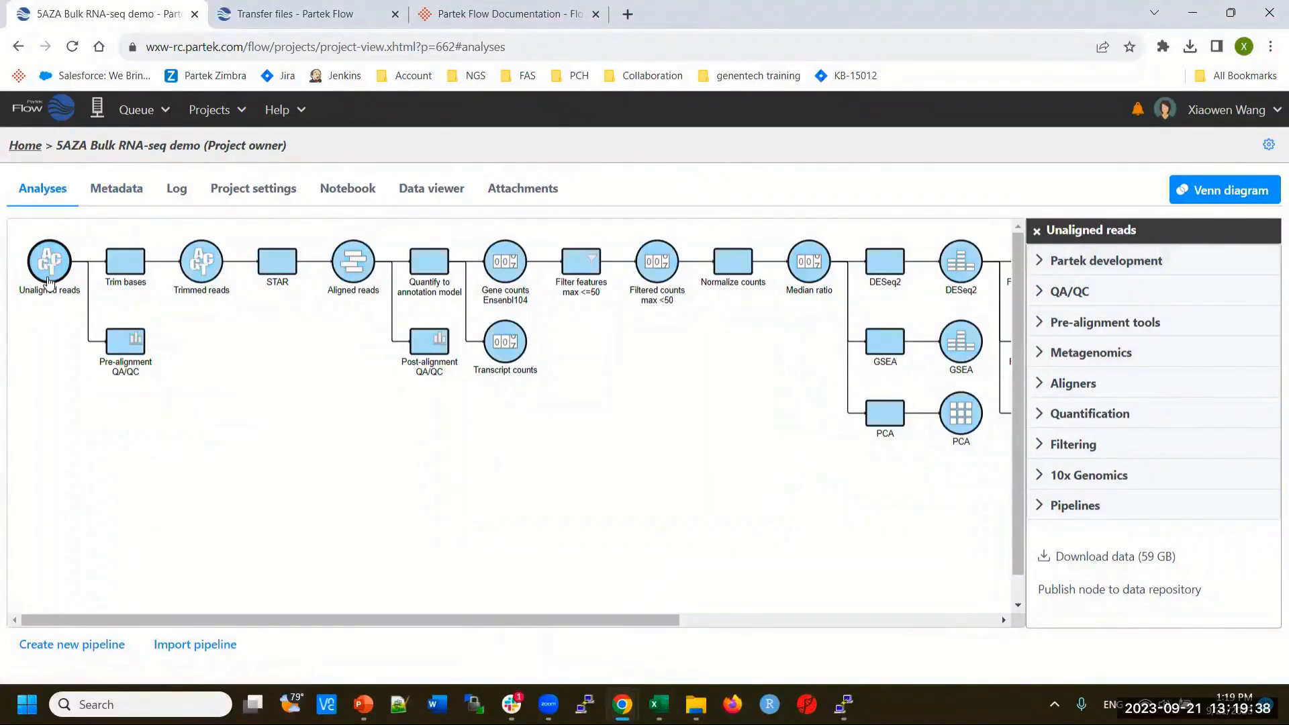
Browse the QA/QC, pre-alignment, aligner and metagenomics tools for the Unaligned reads node, then open the Pre-alignment QA/QC task setup.
click(1039, 294)
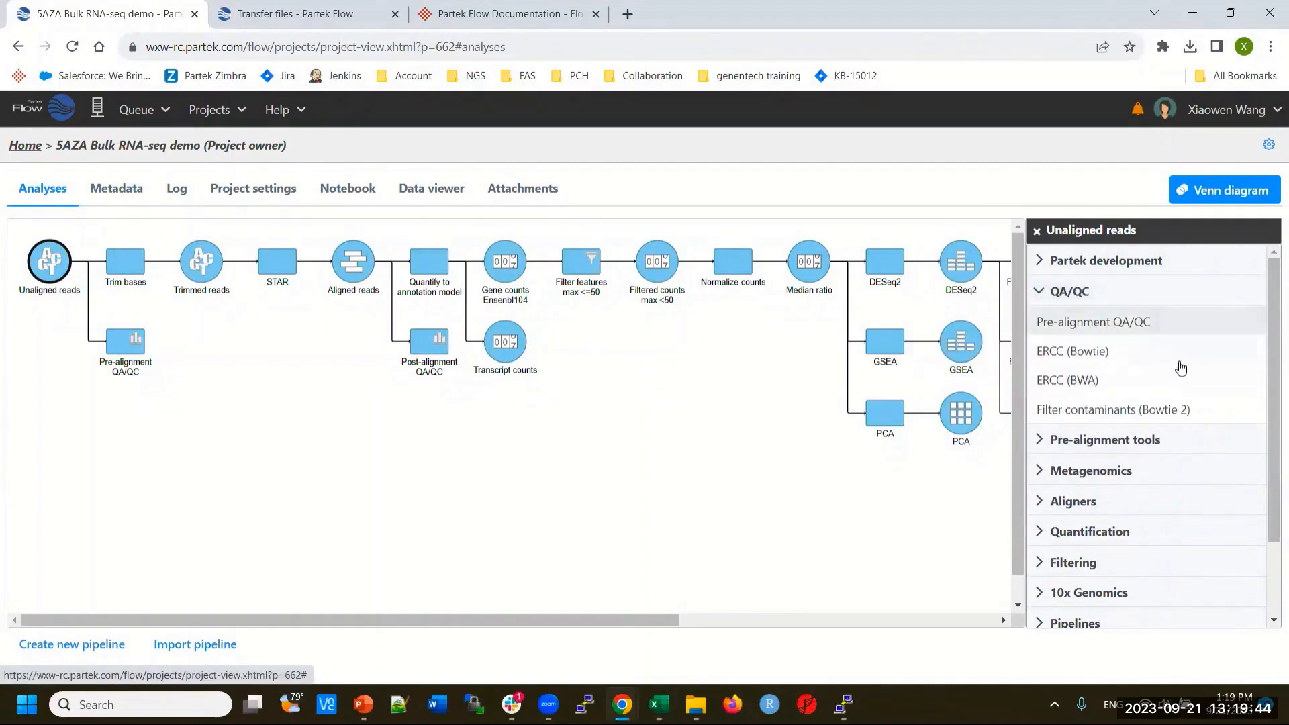
click(1043, 440)
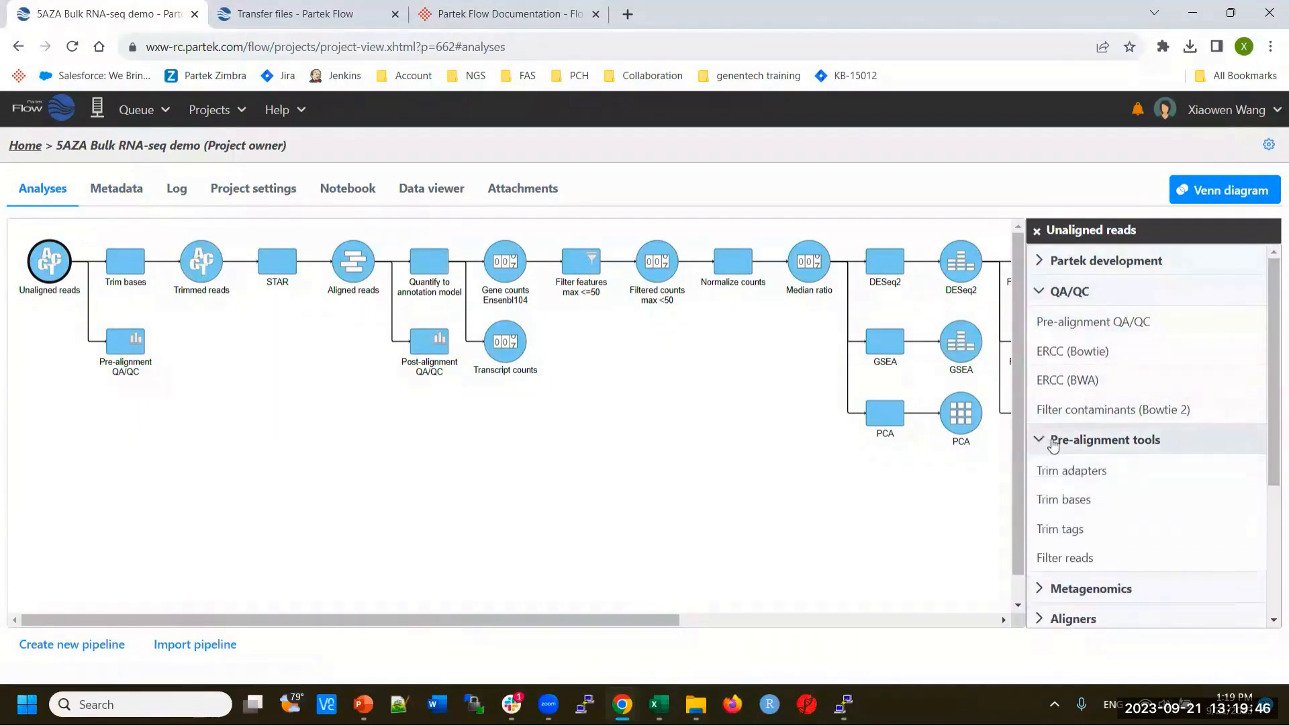
scroll(1166, 527, down, 3)
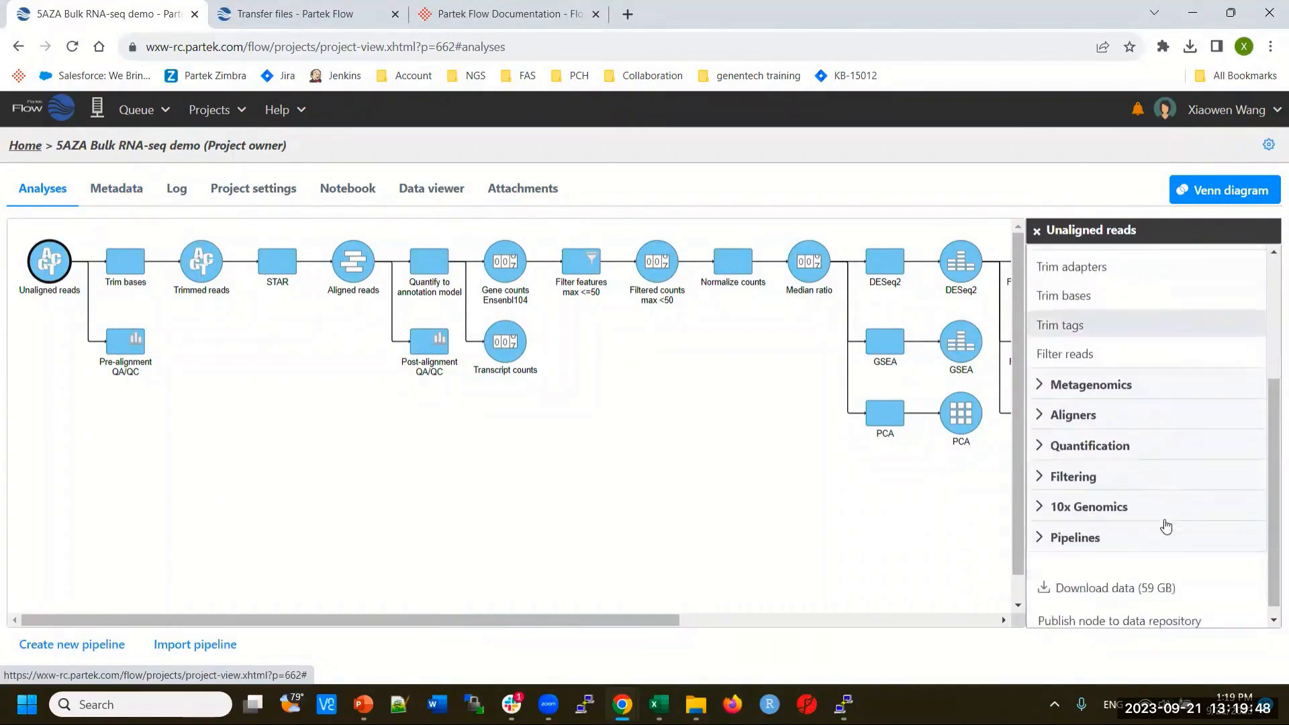
click(1074, 406)
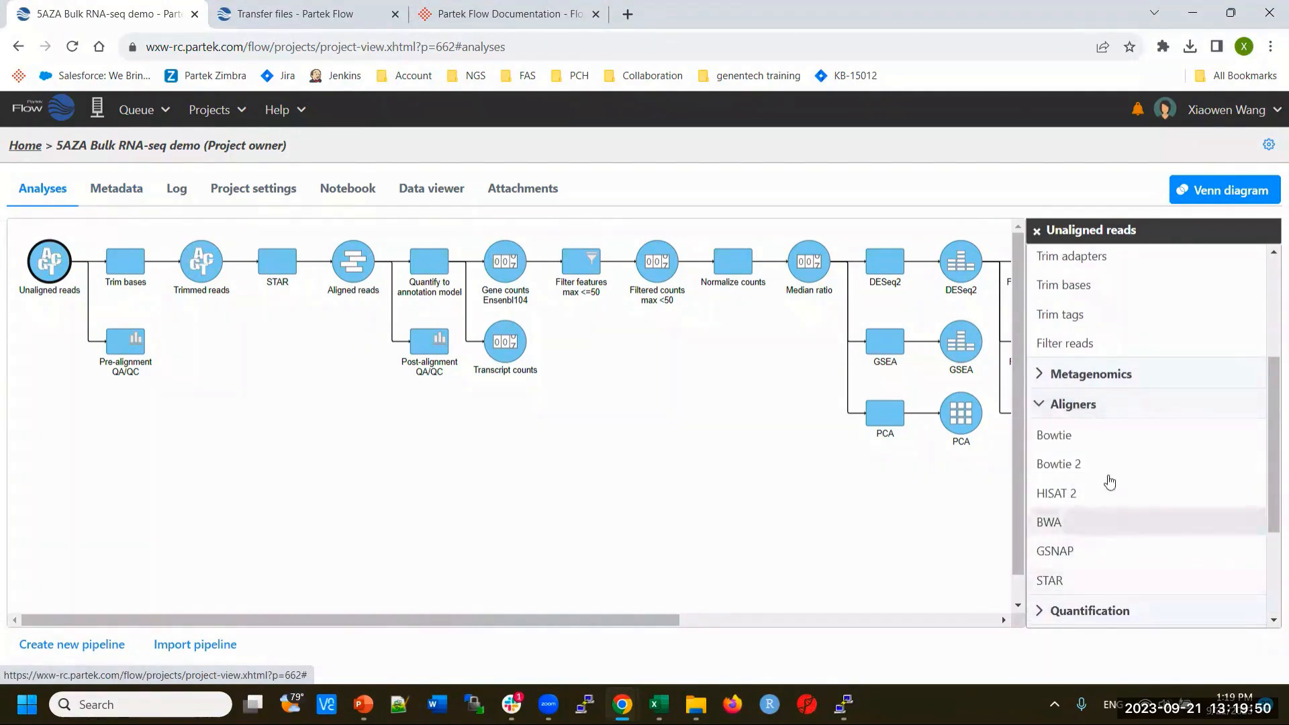
click(1050, 407)
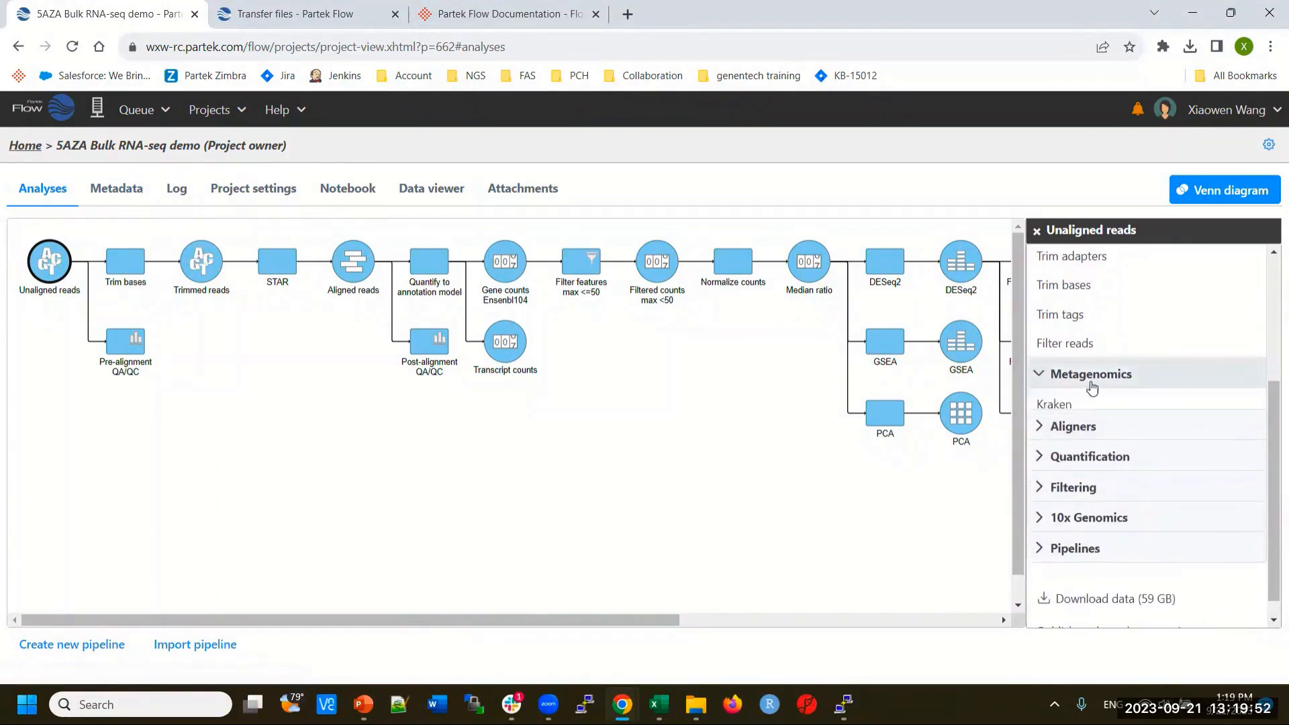
click(1063, 374)
scroll(1142, 430, up, 3)
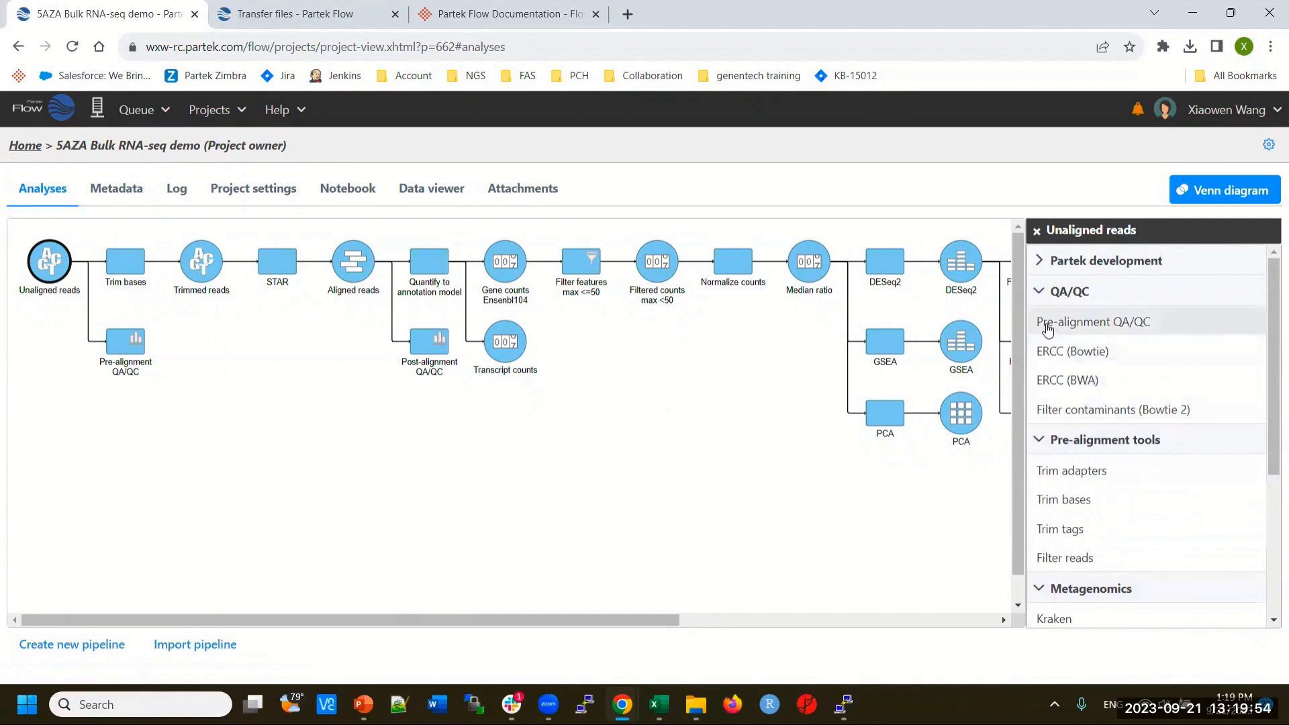
click(1086, 325)
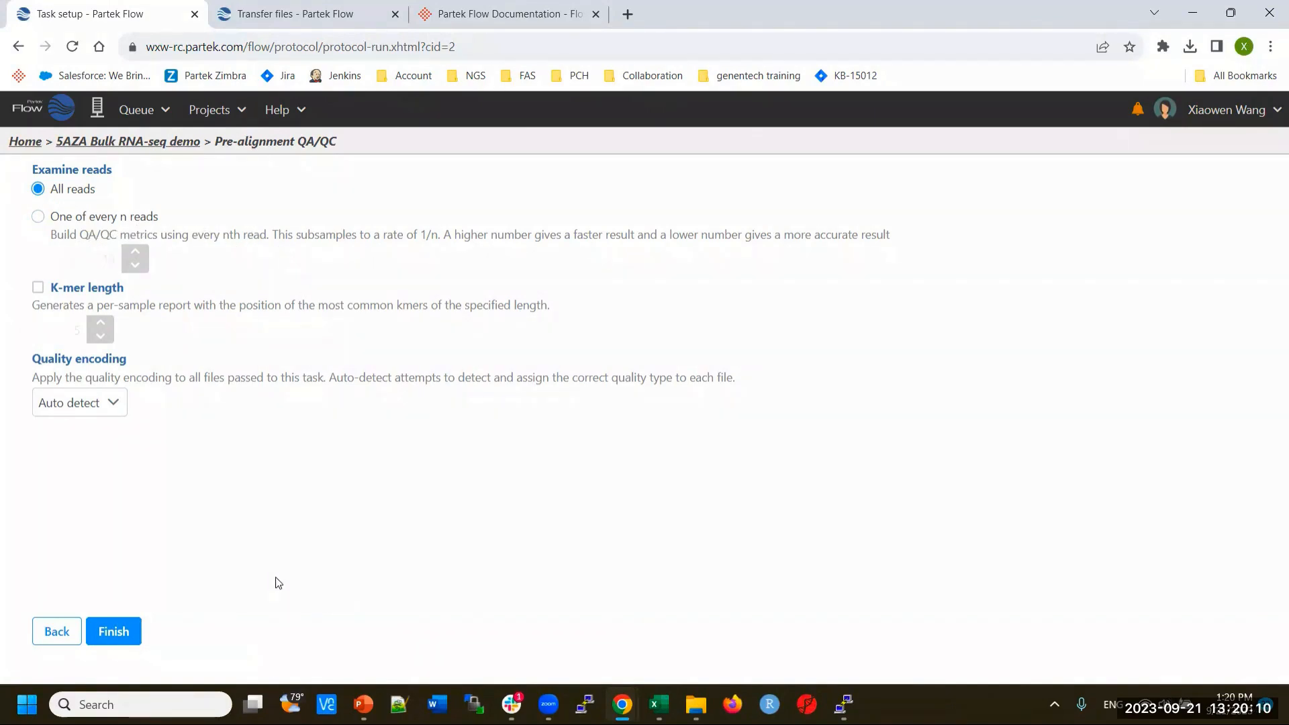
Run Pre-alignment QA/QC on all reads with auto-detected quality encoding, and open the earlier Pre-alignment QA/QC task's report separately from the project.
click(124, 637)
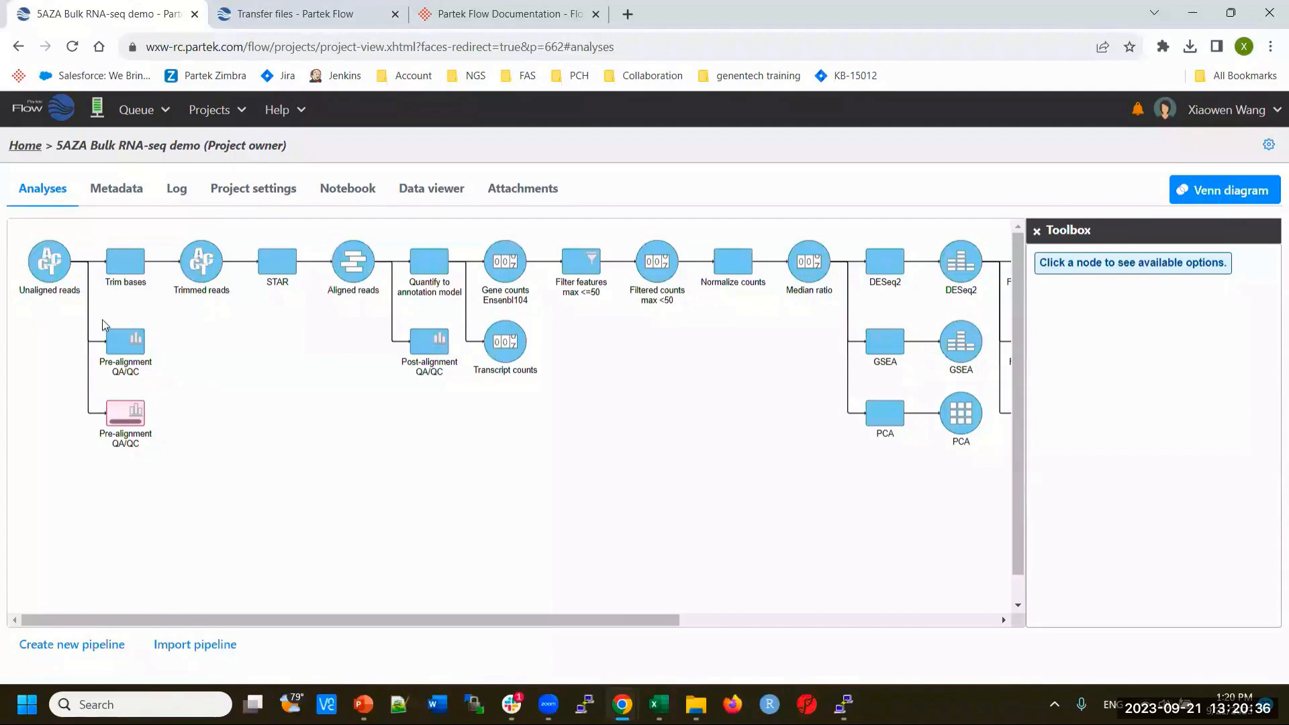
click(126, 340)
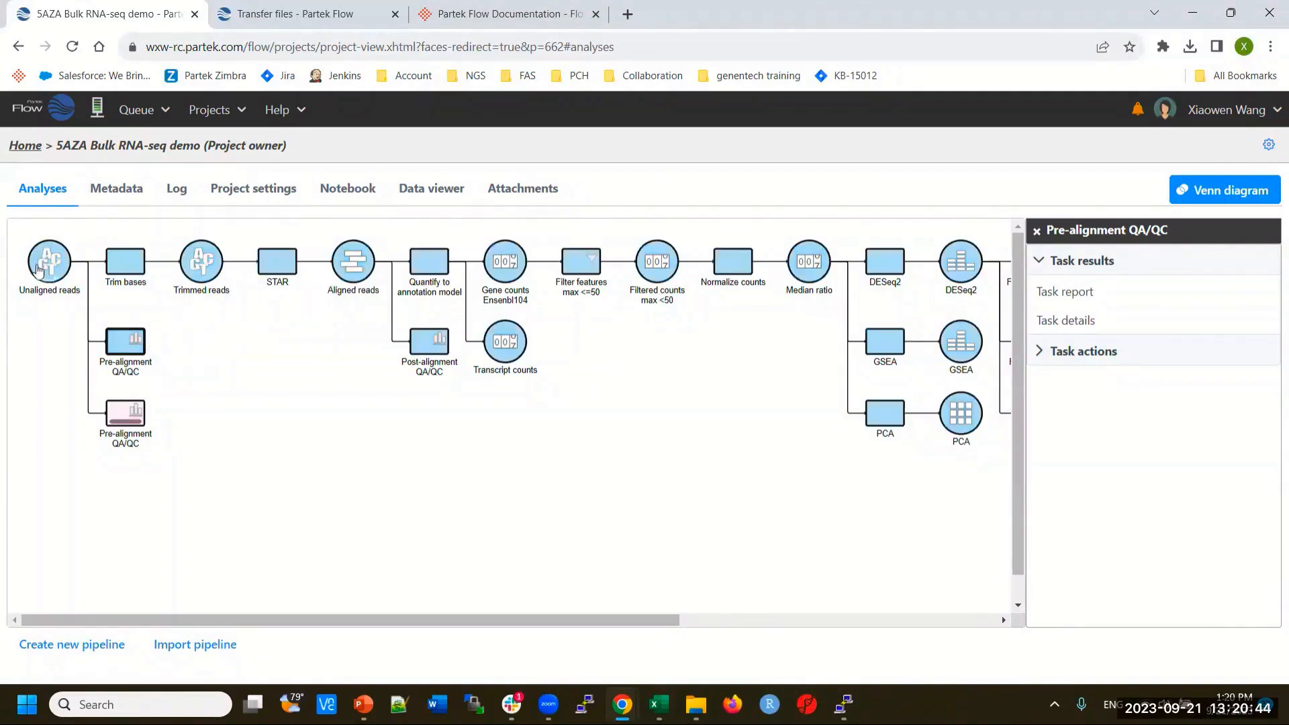
mouse_move(47, 270)
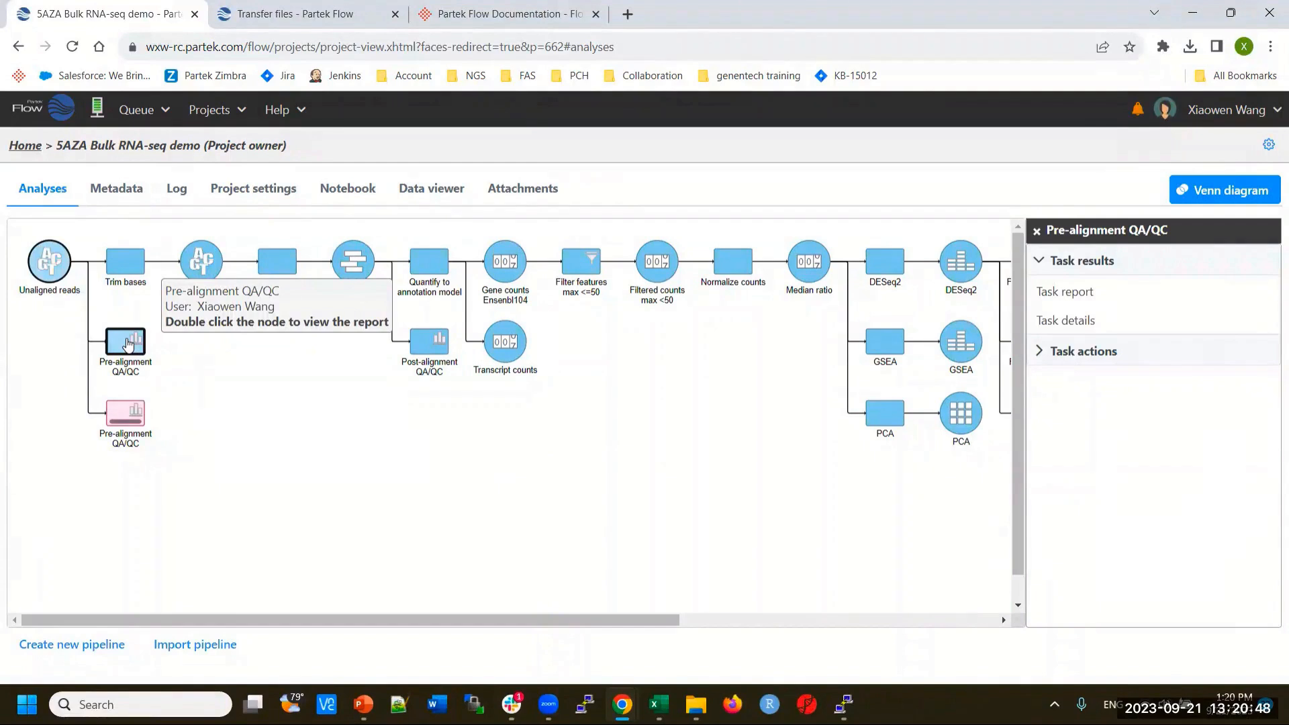
middle_click(1070, 298)
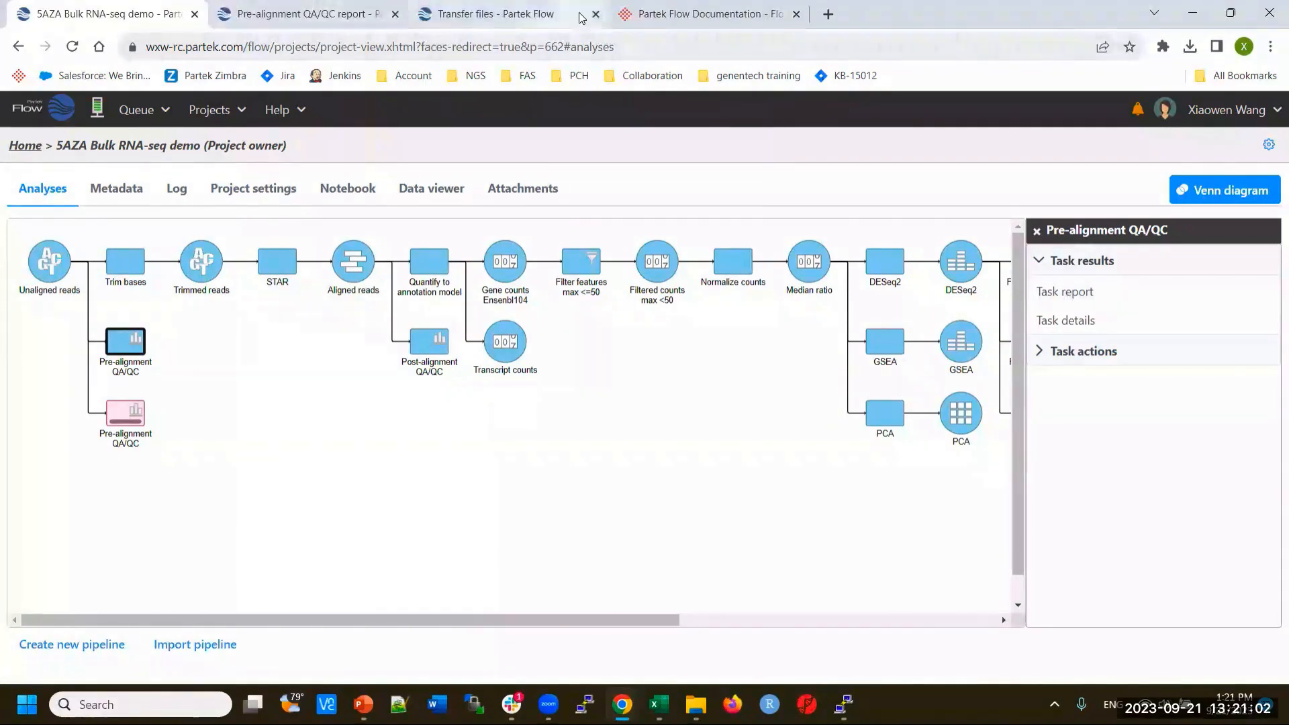
Close the file transfer and documentation pages, and review the Pre-alignment QA/QC report's sample table and base quality score plots.
click(596, 14)
click(596, 14)
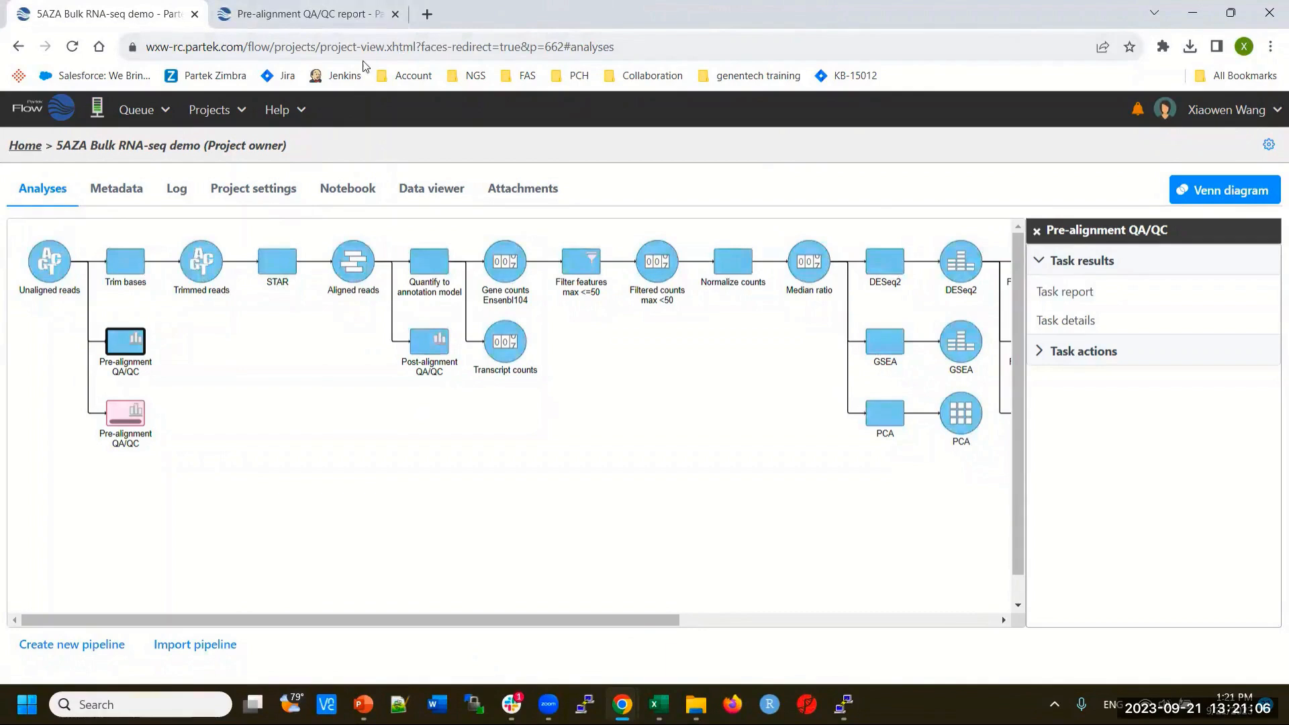
click(316, 16)
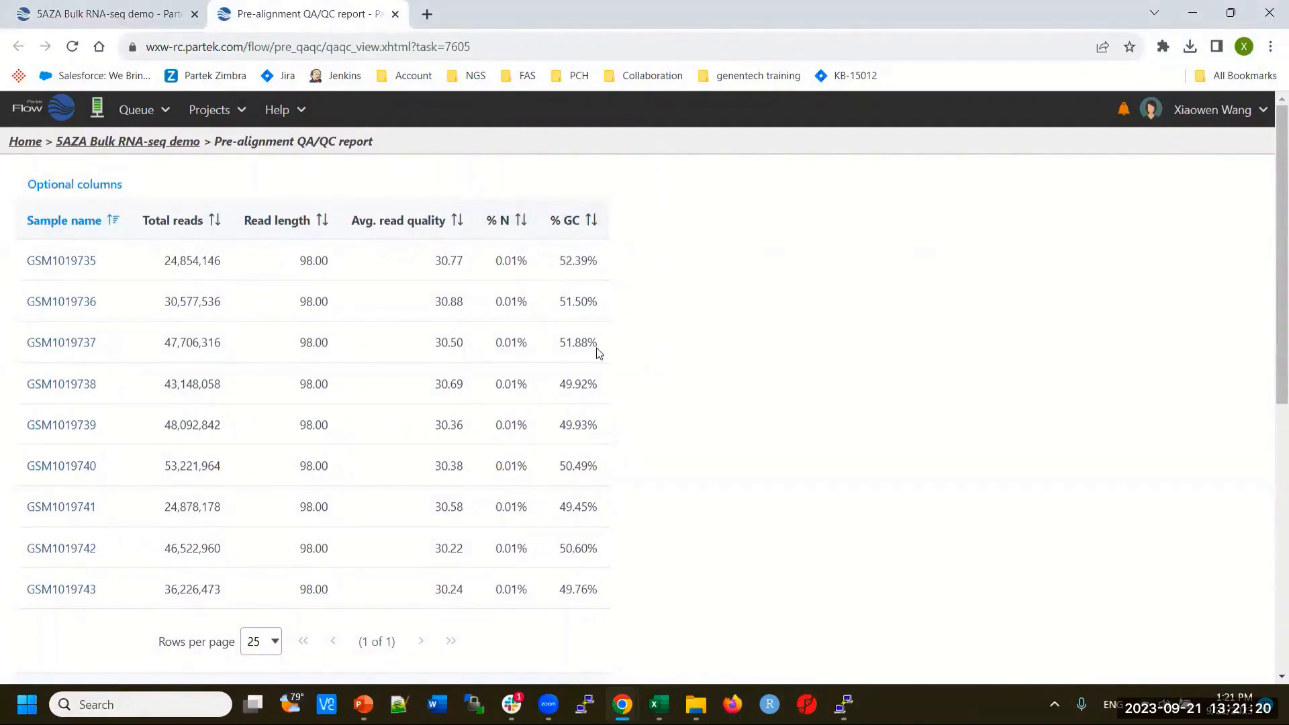
scroll(598, 351, down, 8)
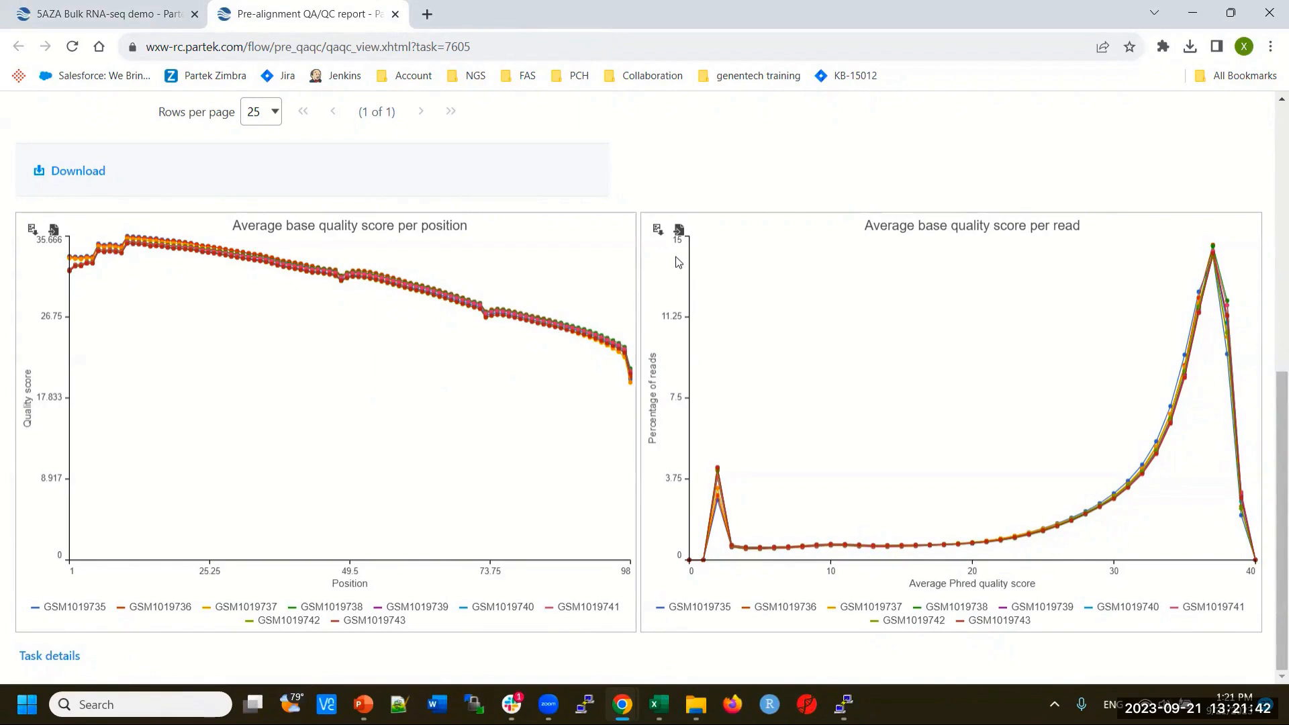
scroll(374, 446, up, 8)
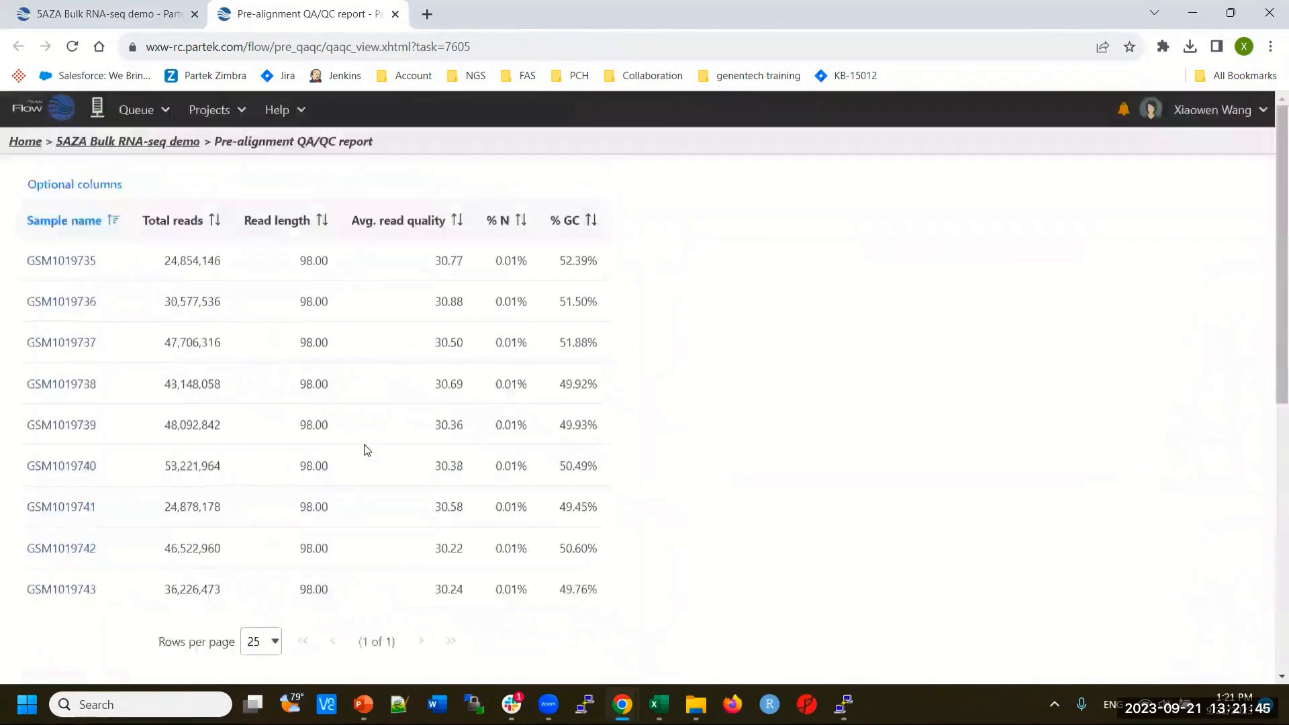
Examine sample GSM1019735's base composition, quality score and read length plots, and return to the project's pipeline.
click(64, 263)
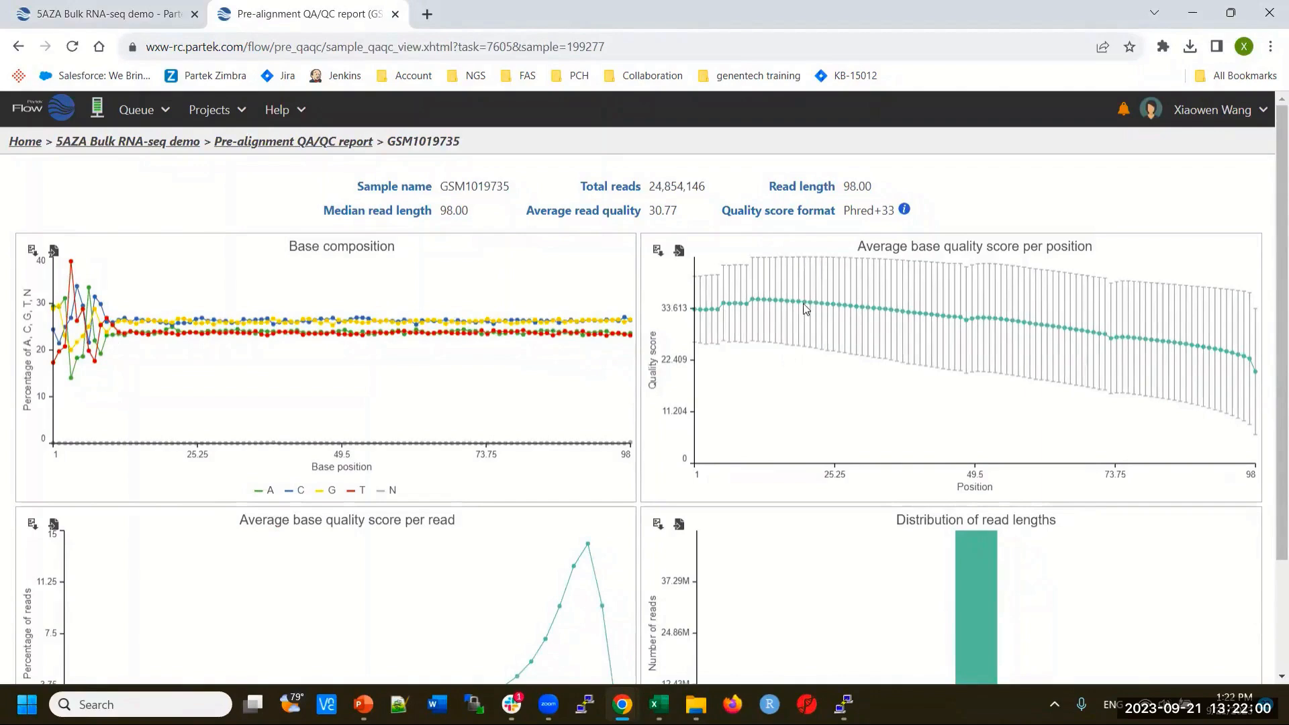
scroll(744, 423, down, 2)
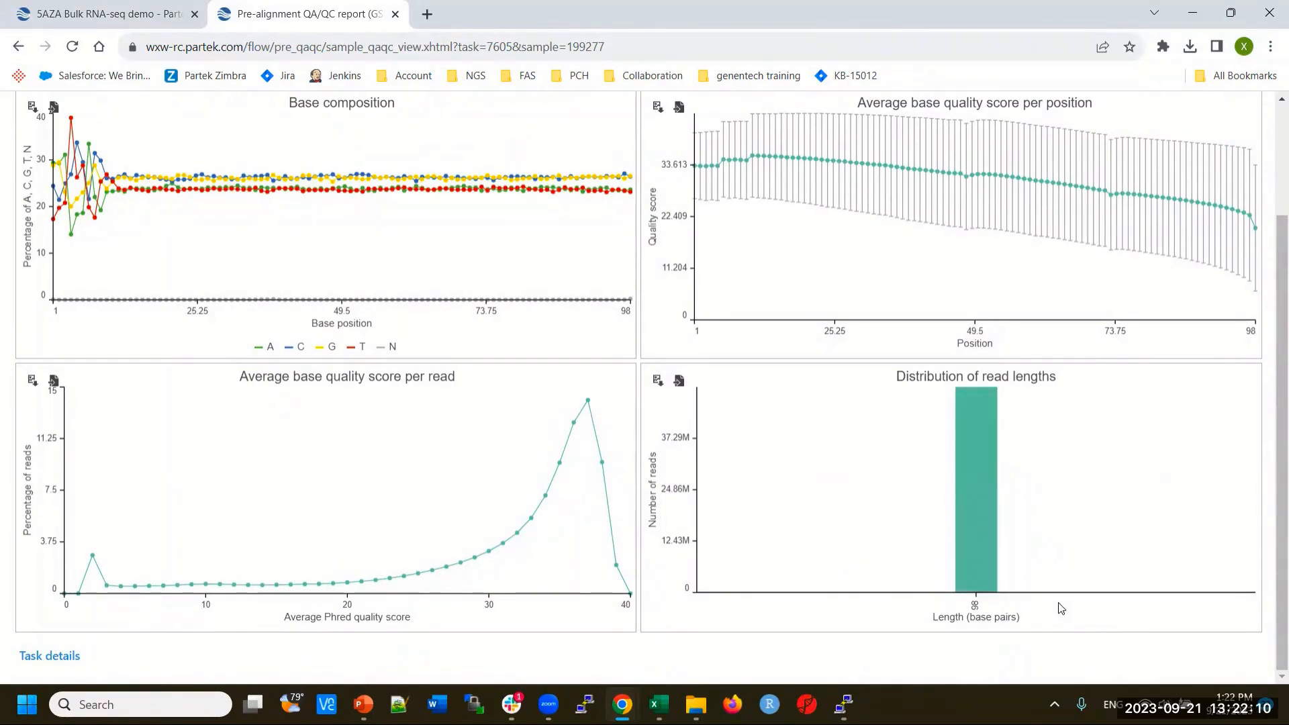
scroll(1041, 605, up, 2)
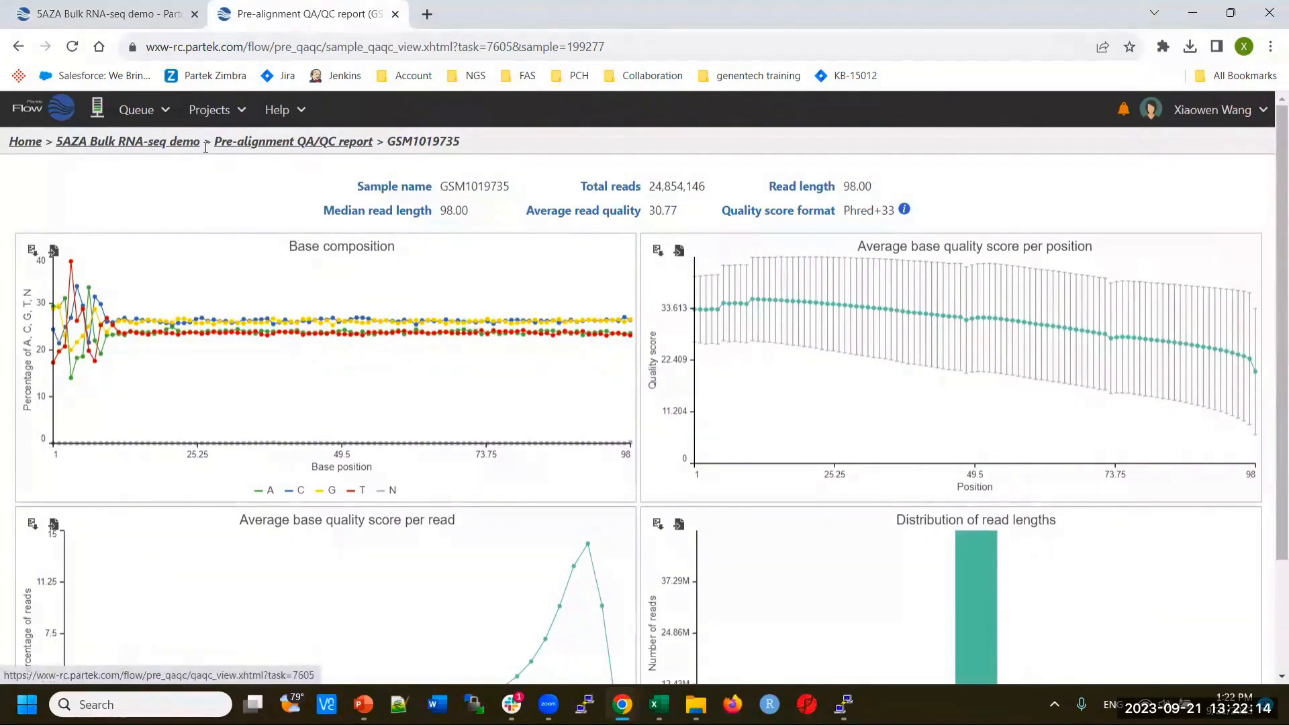
click(108, 149)
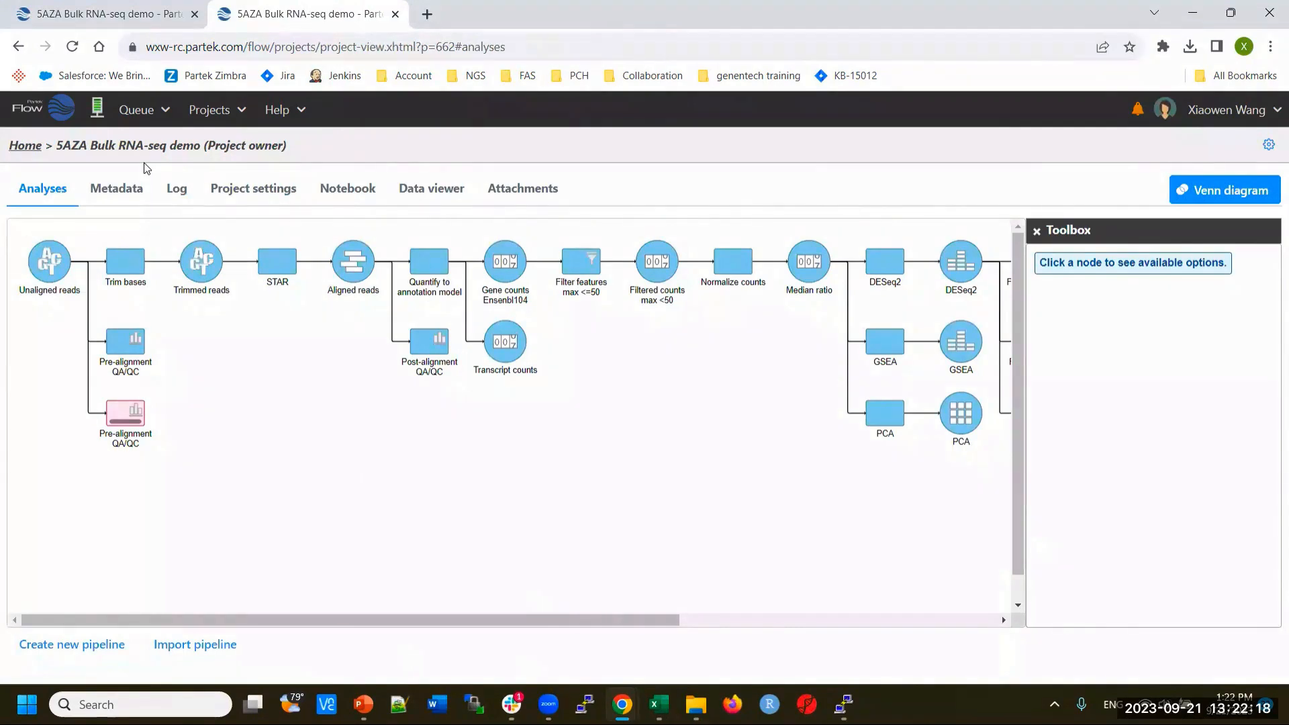
click(395, 14)
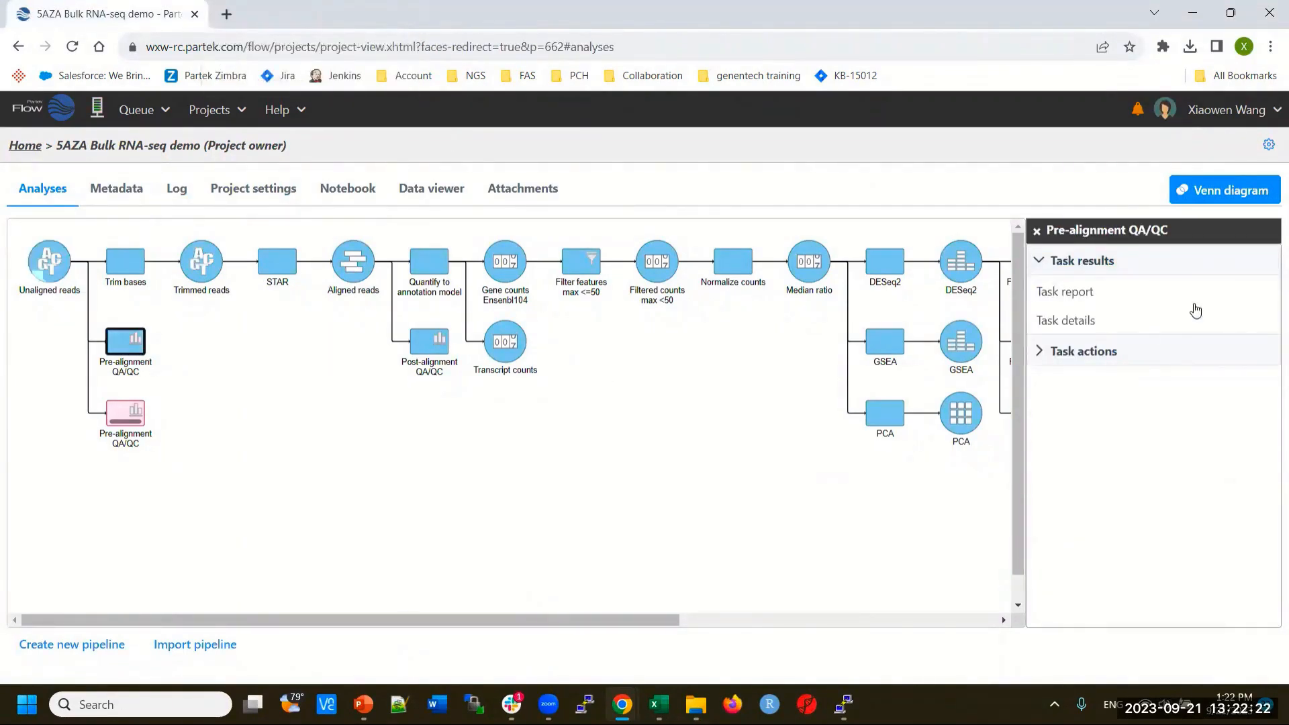
Review the Pre-alignment QA/QC task details, including duration, user, download options, input parameters and command lines, and close them.
click(1068, 322)
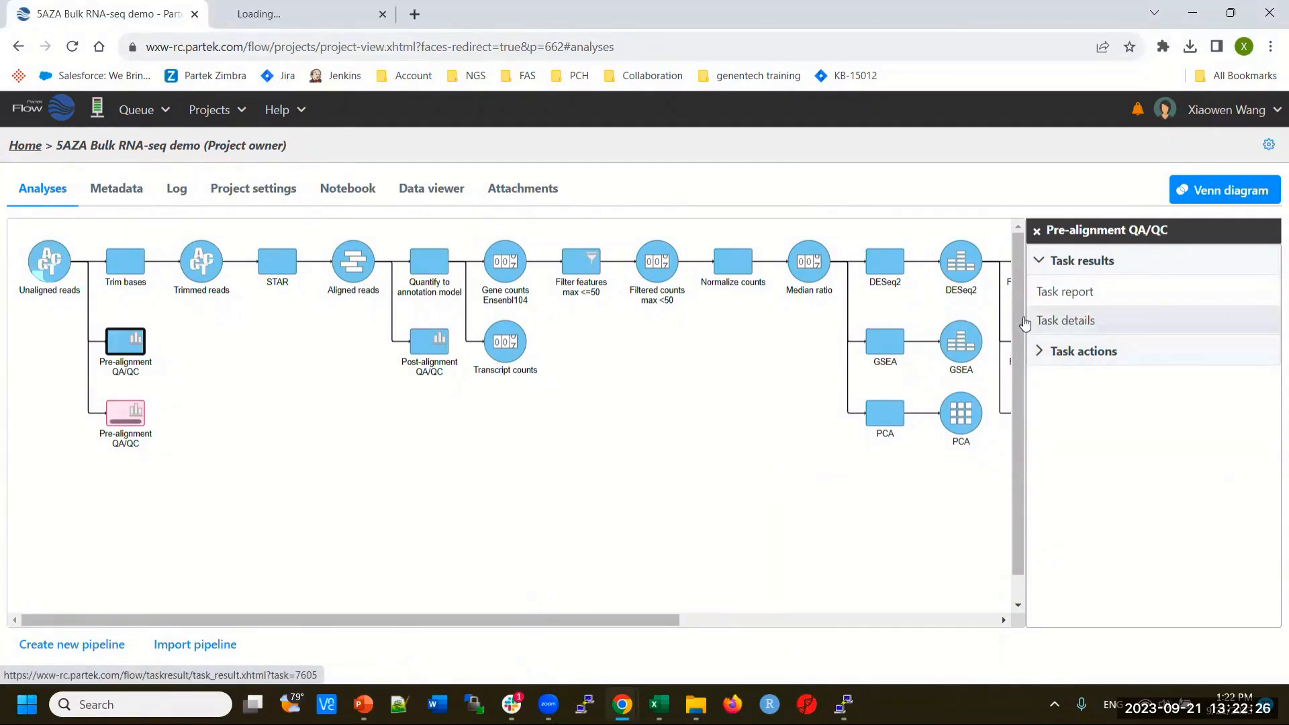
click(300, 16)
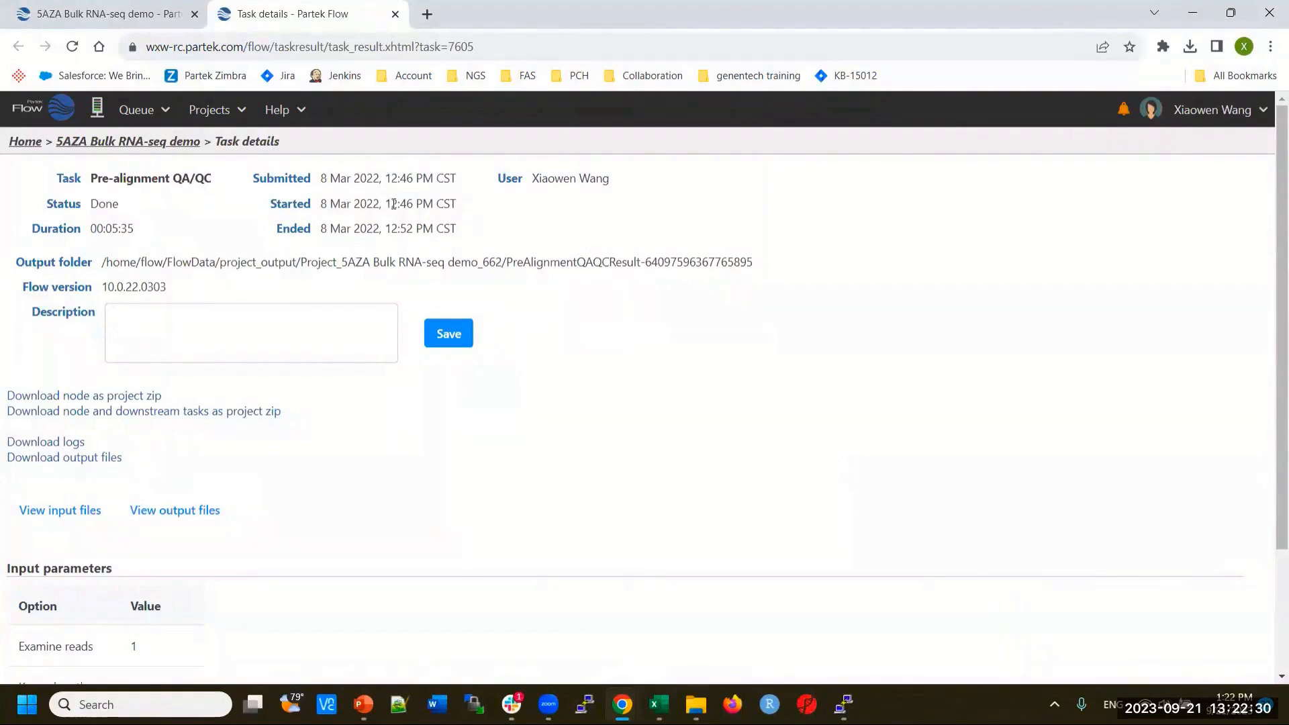
drag(162, 232, 103, 230)
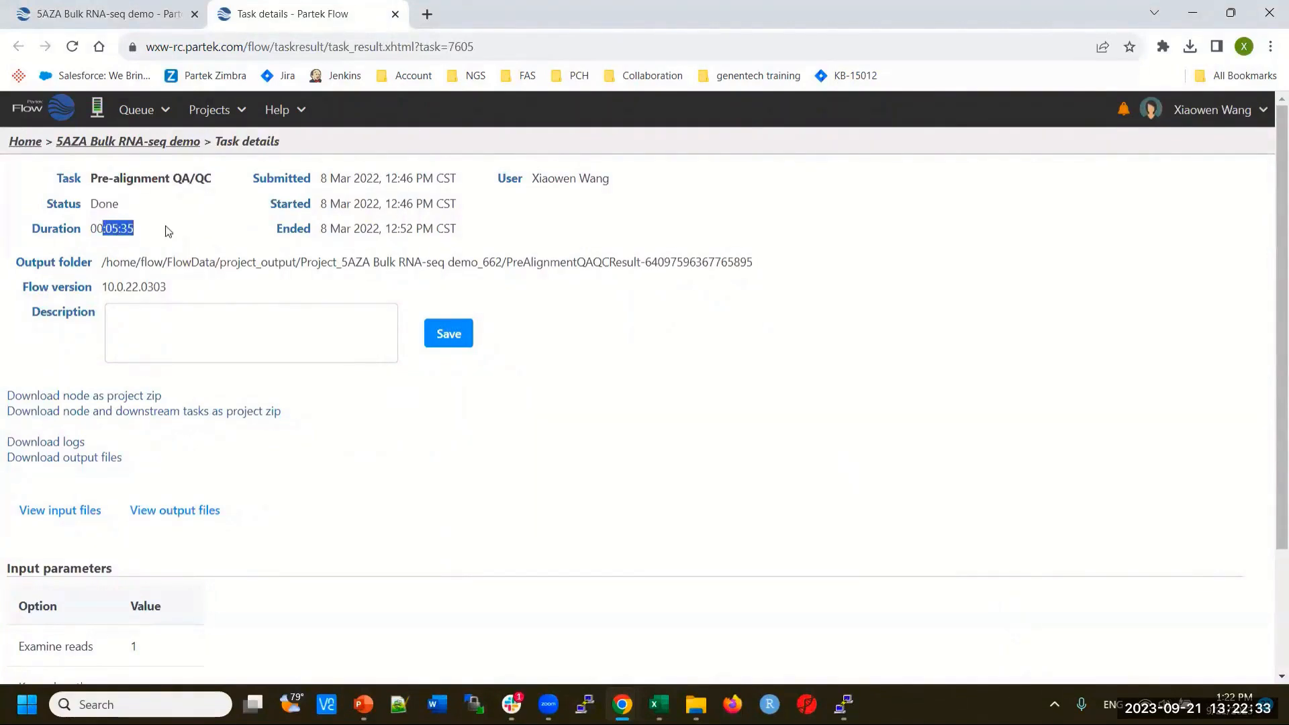
click(539, 176)
drag(539, 175, 630, 183)
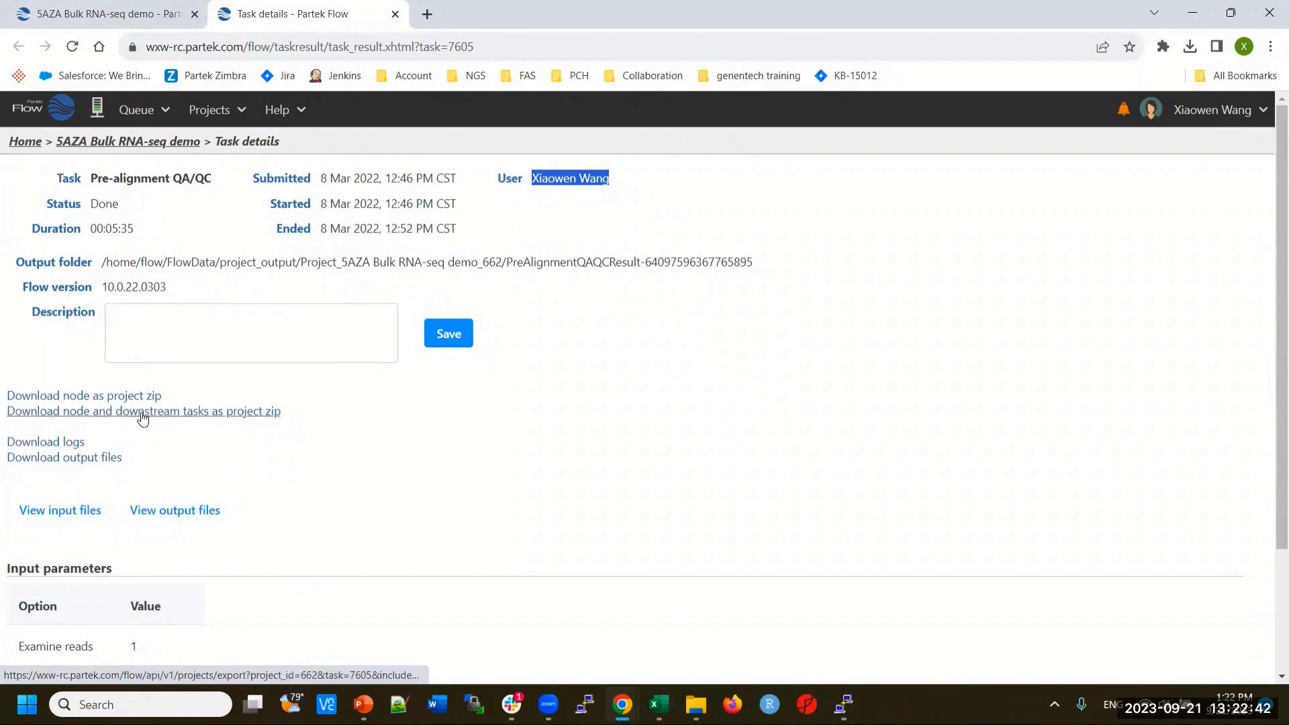
scroll(125, 494, down, 2)
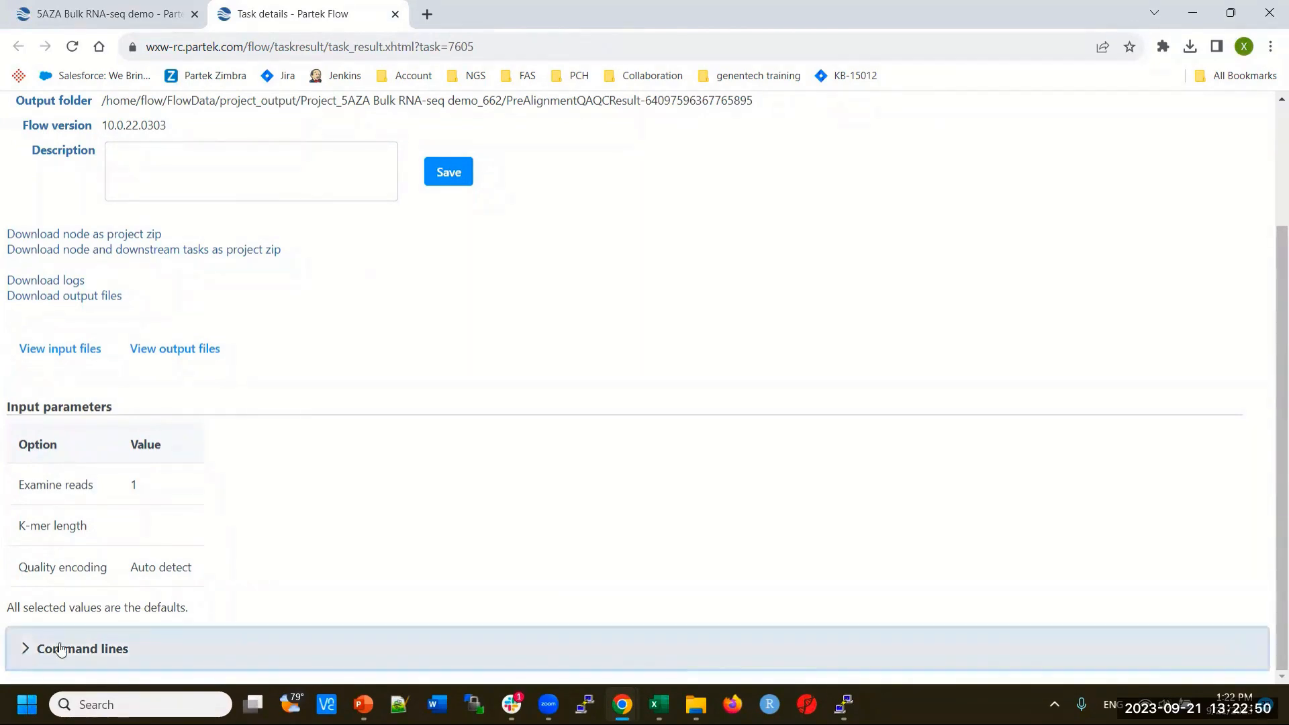
click(25, 649)
scroll(24, 649, down, 4)
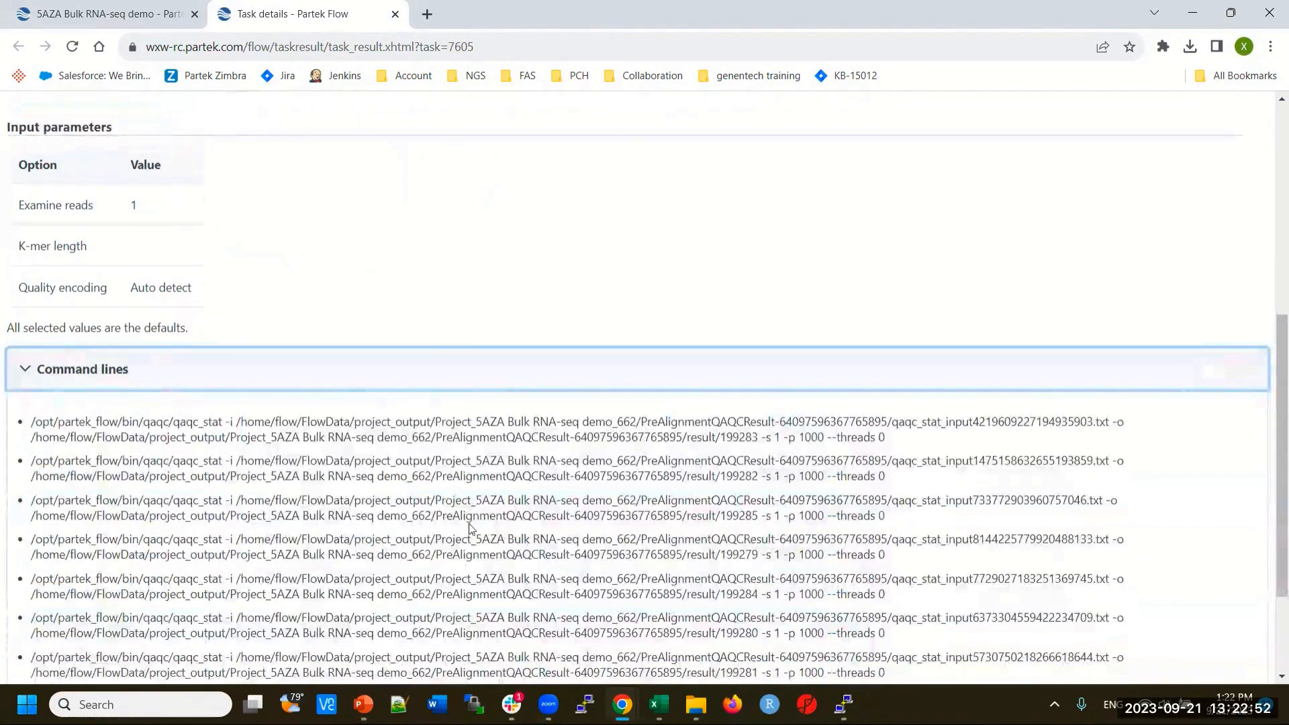
scroll(470, 528, up, 7)
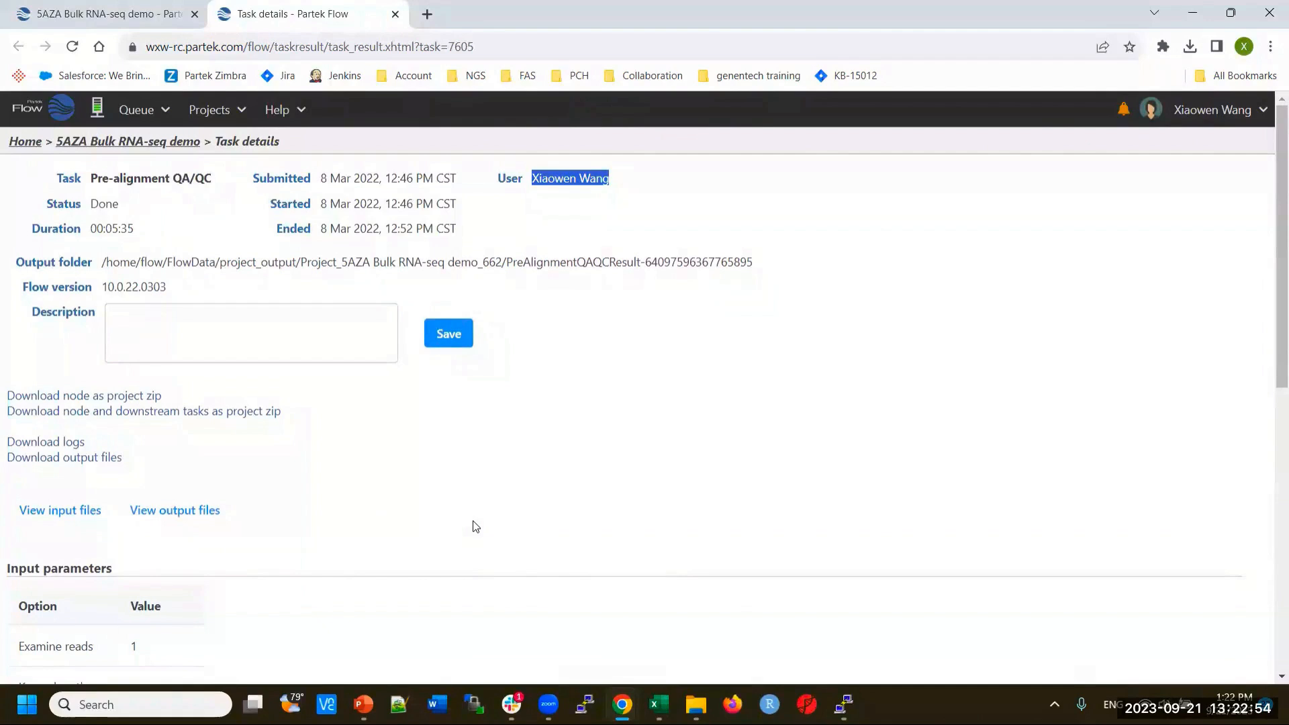
click(395, 14)
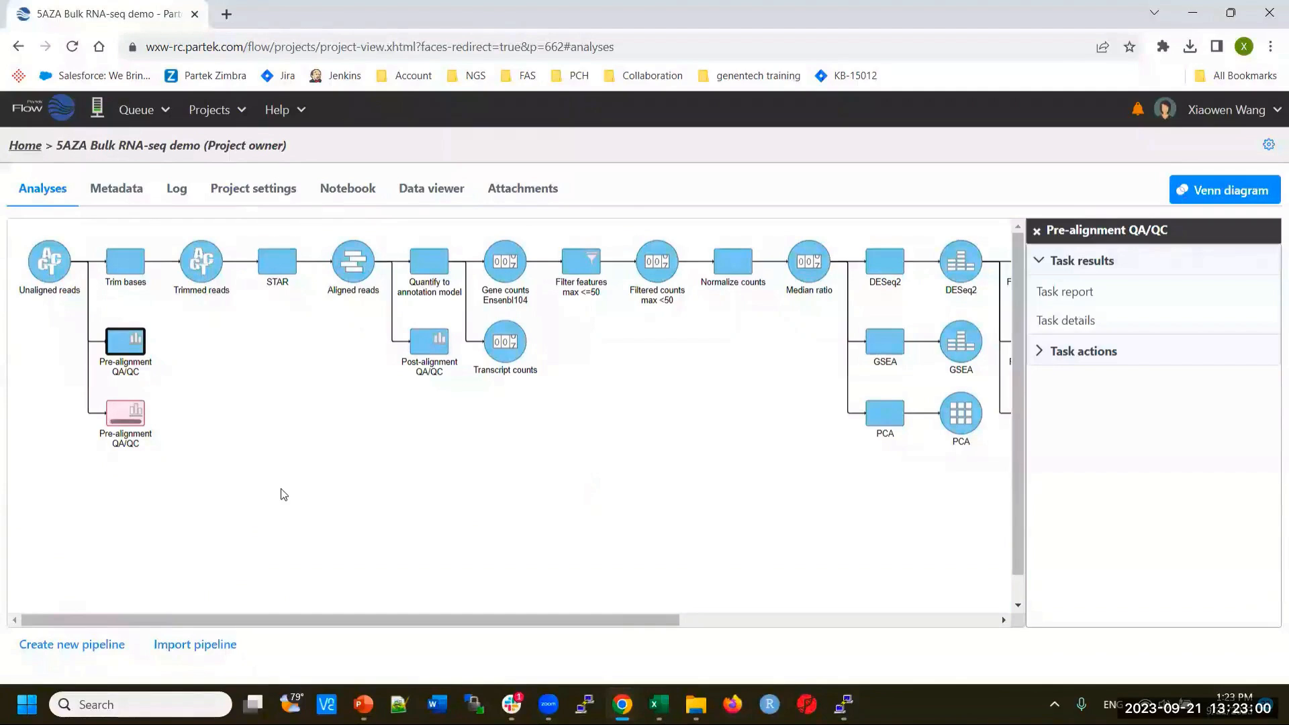
Open the Trim bases setup for the Unaligned reads node, examine the Both ends mode and advanced options, and return without running it.
click(49, 268)
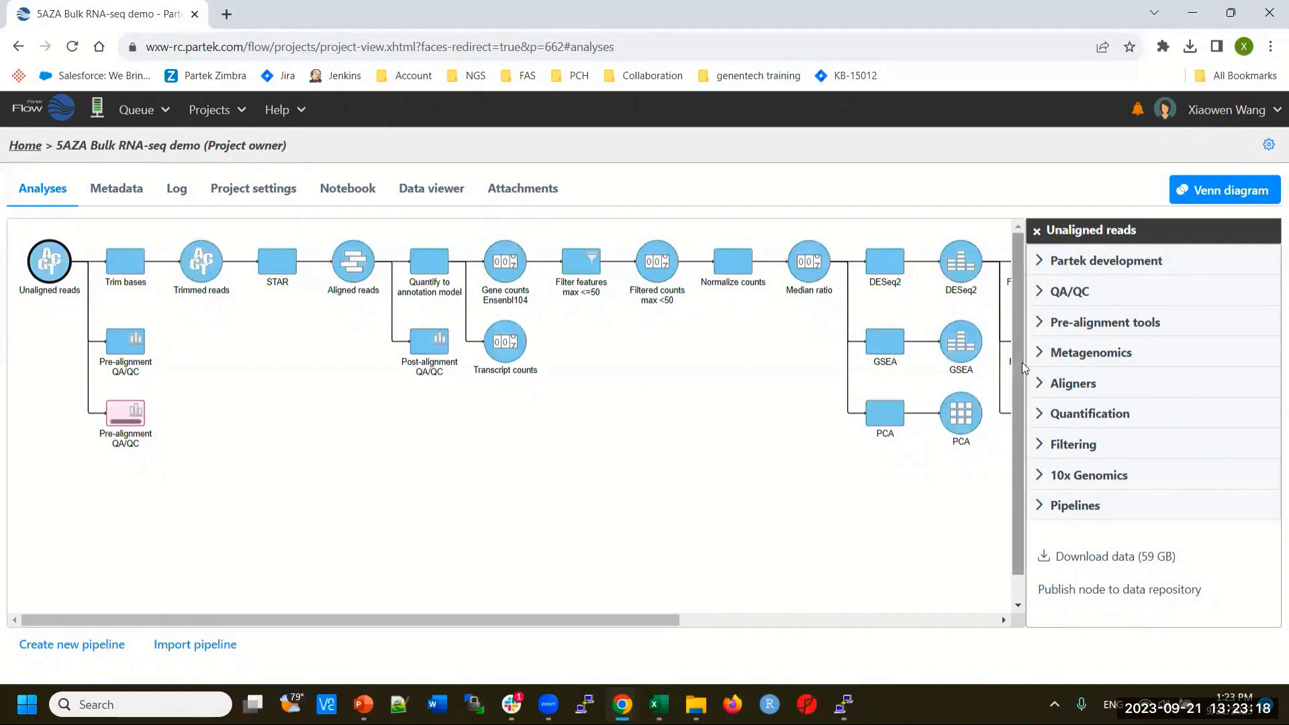
click(1112, 331)
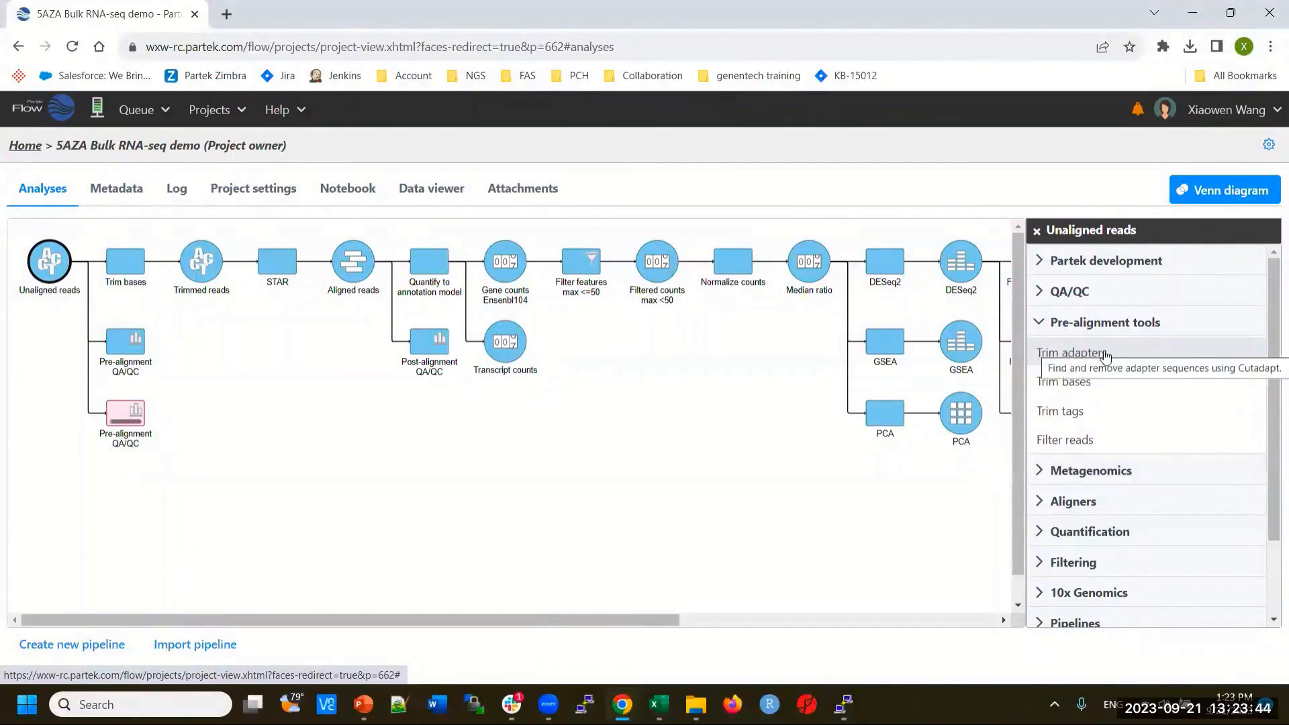
click(1071, 381)
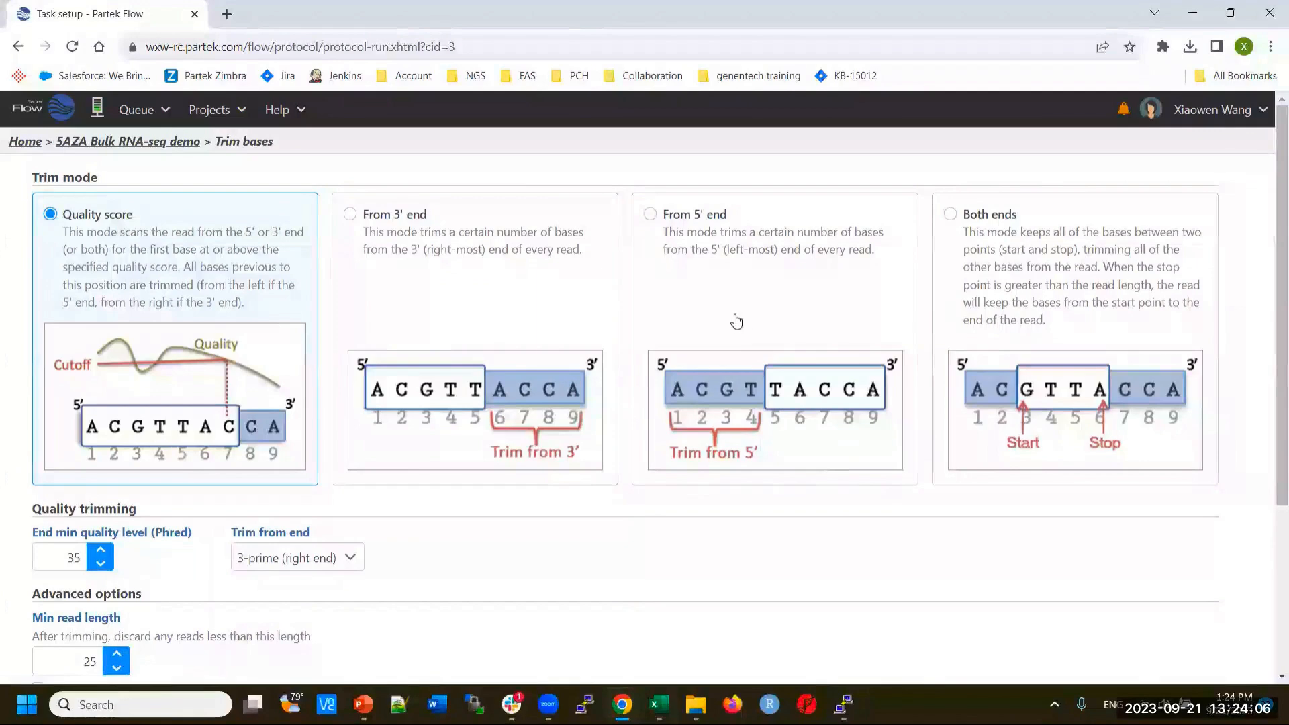
click(1029, 310)
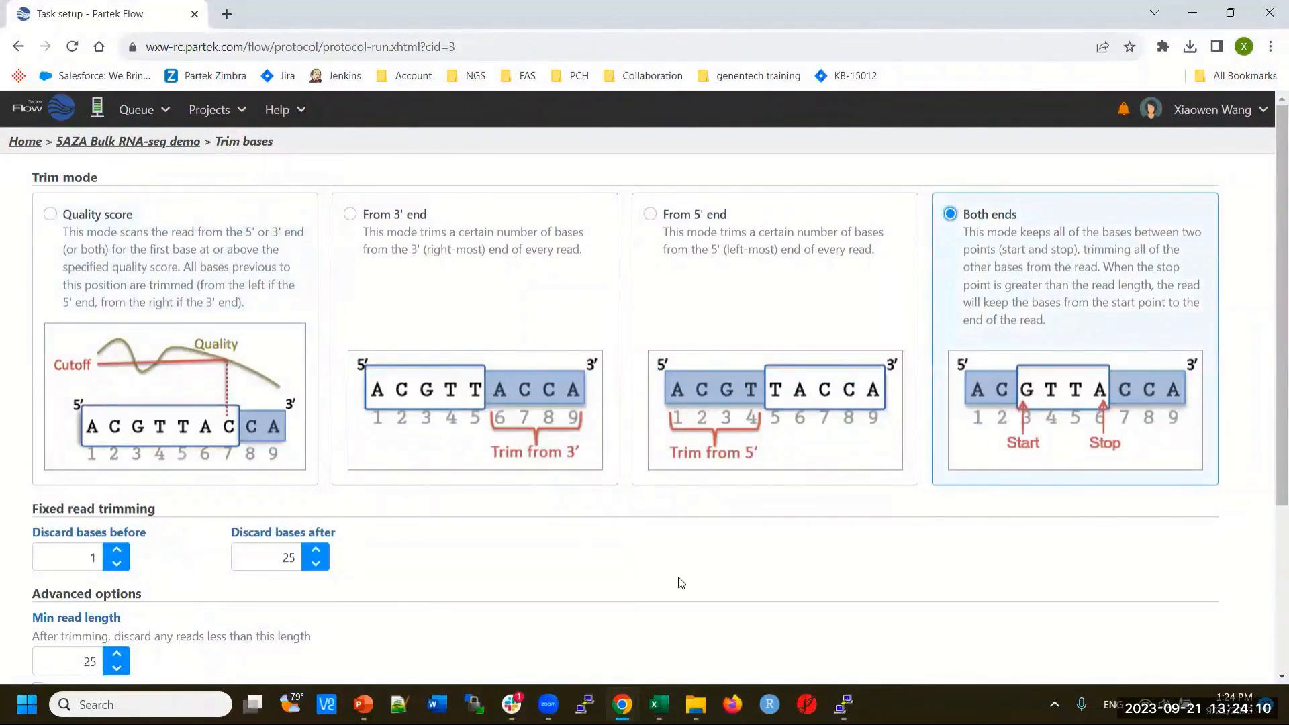
scroll(682, 584, down, 2)
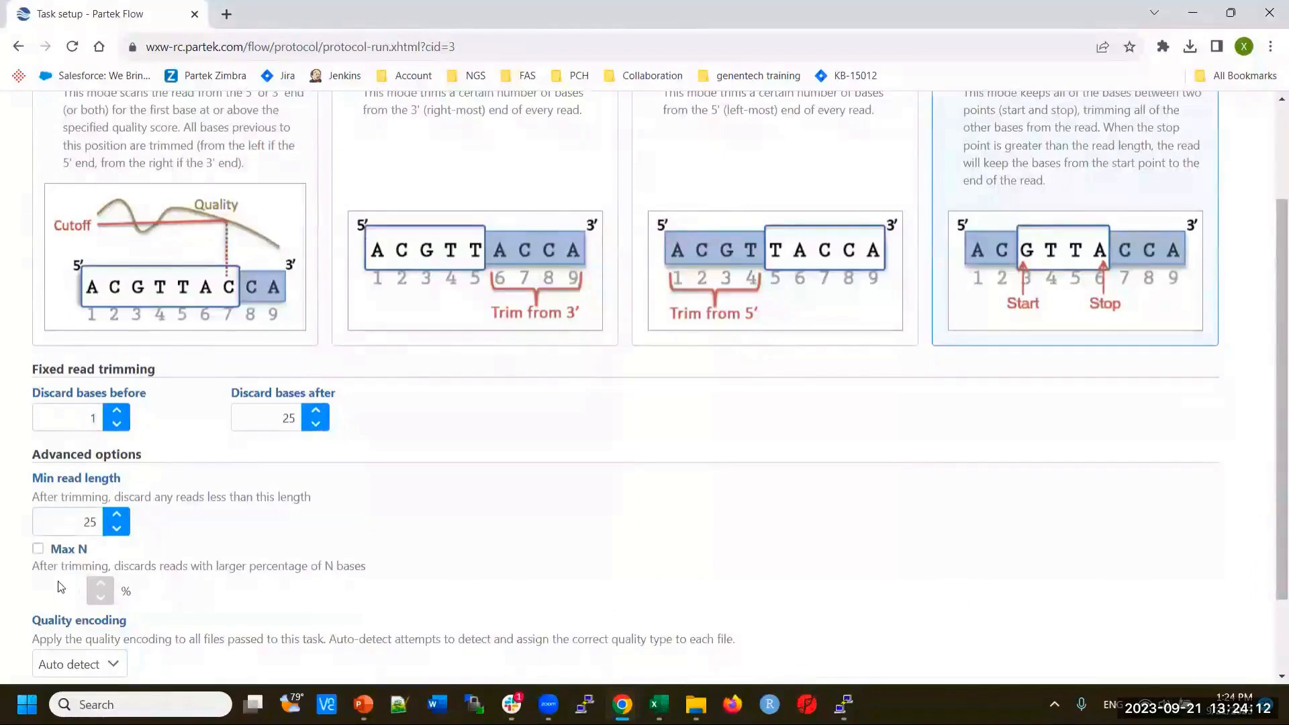
scroll(440, 538, down, 2)
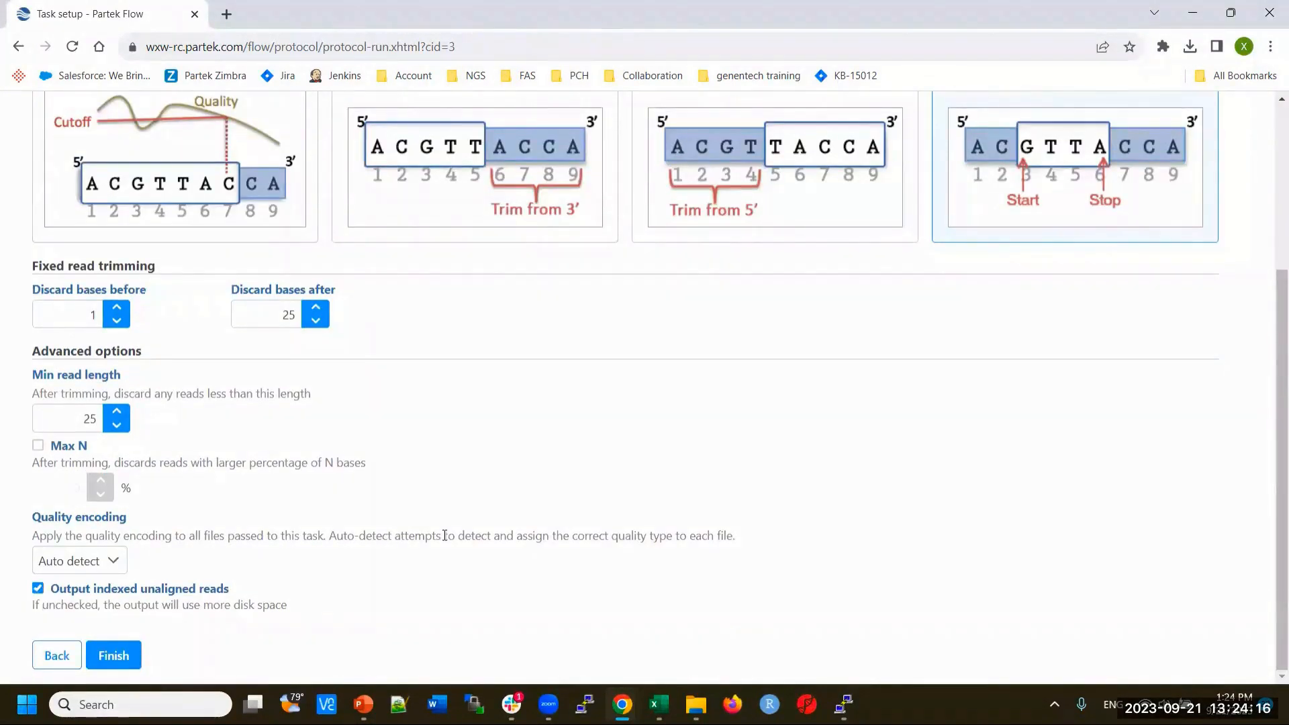
scroll(706, 389, up, 2)
scroll(706, 390, down, 4)
scroll(531, 507, up, 5)
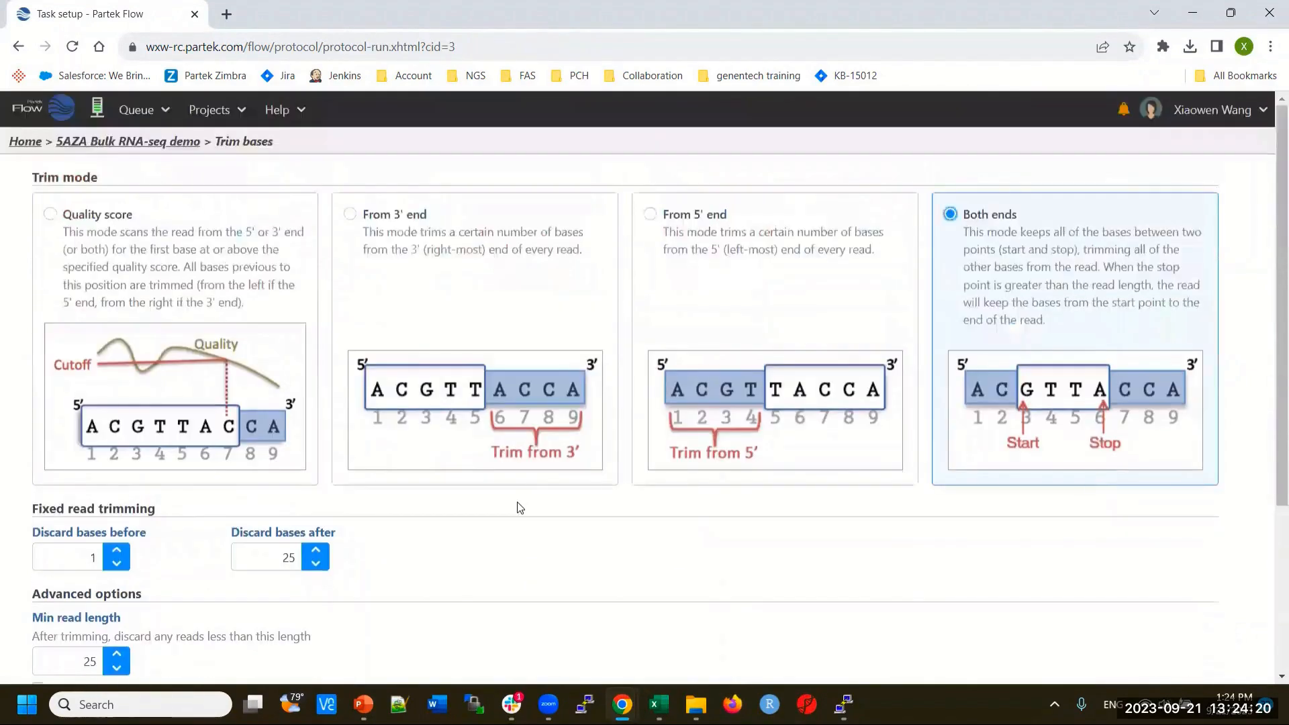
click(149, 143)
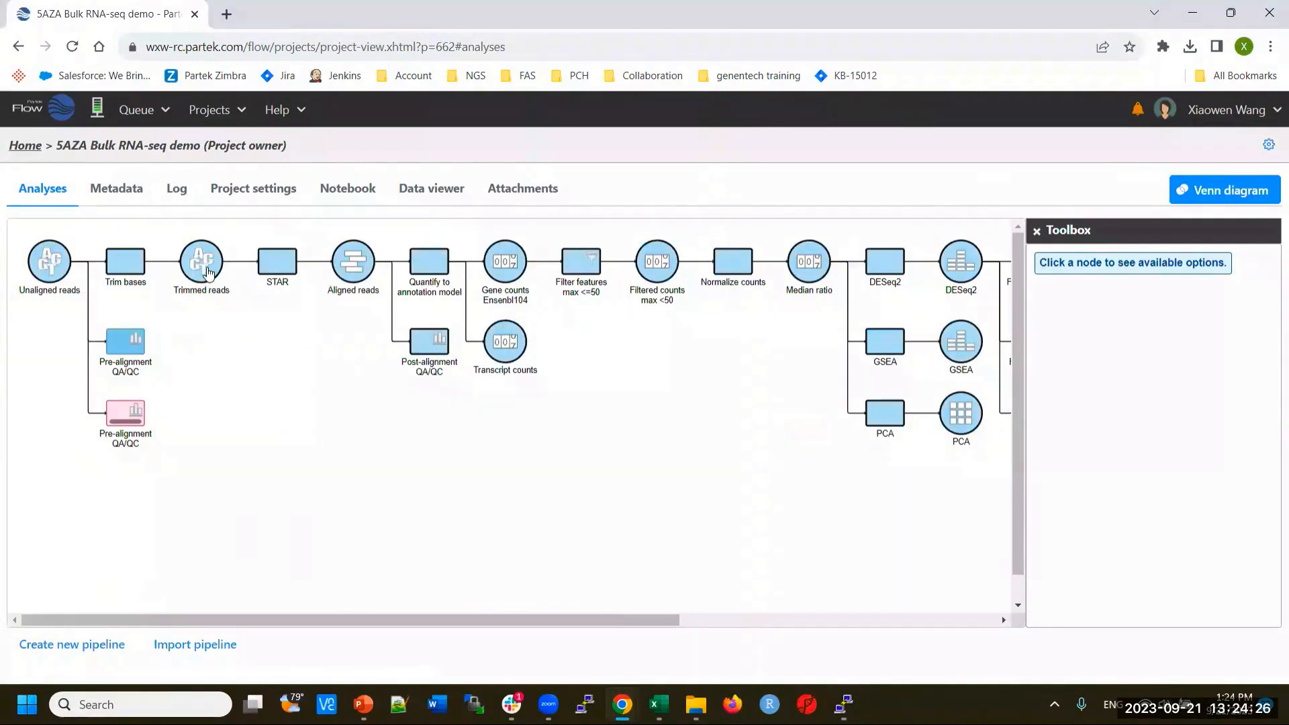
Browse the aligners available for the Trimmed reads node and open the STAR task setup.
mouse_move(209, 272)
click(204, 272)
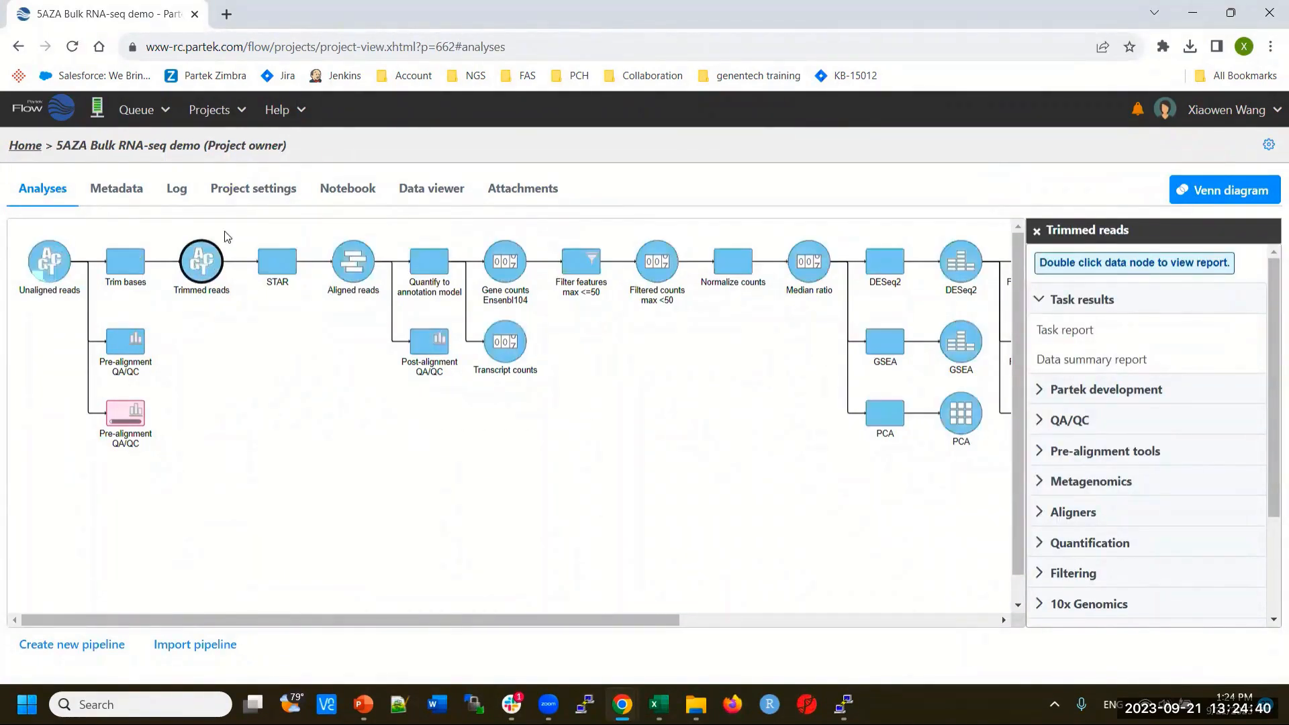
click(1146, 513)
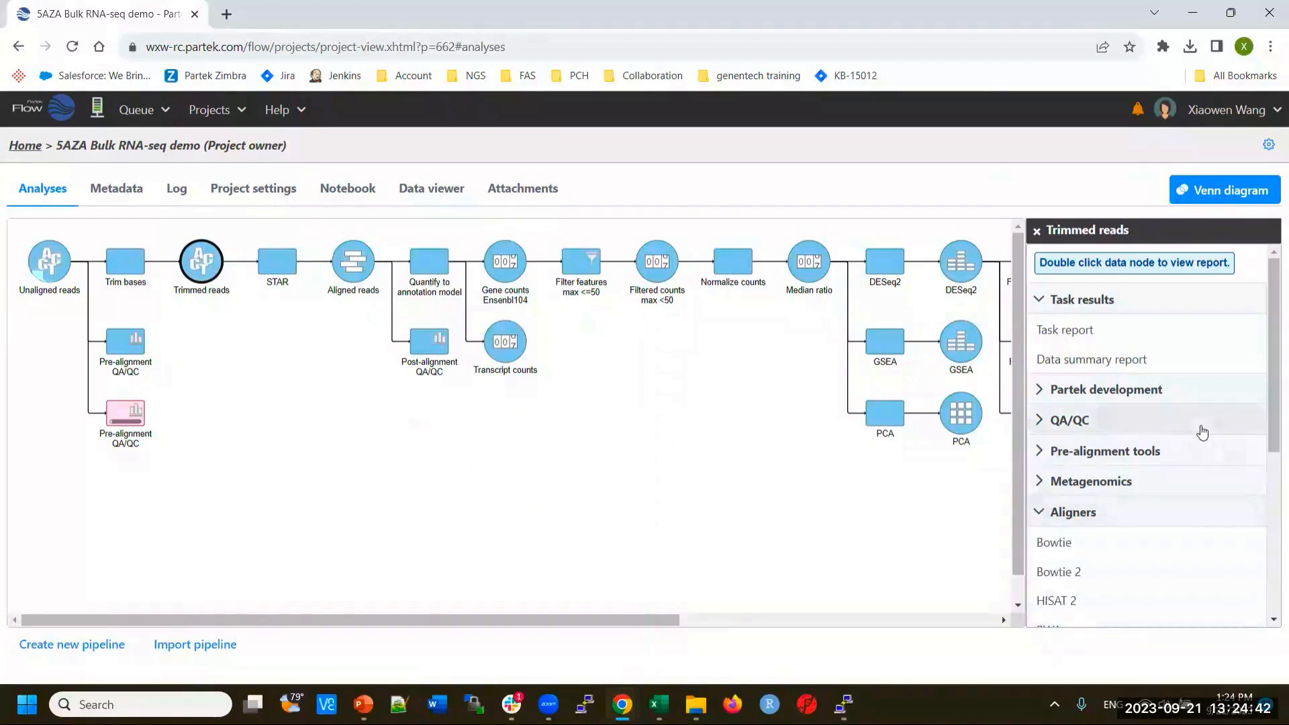
scroll(1209, 426, down, 4)
scroll(1212, 425, up, 2)
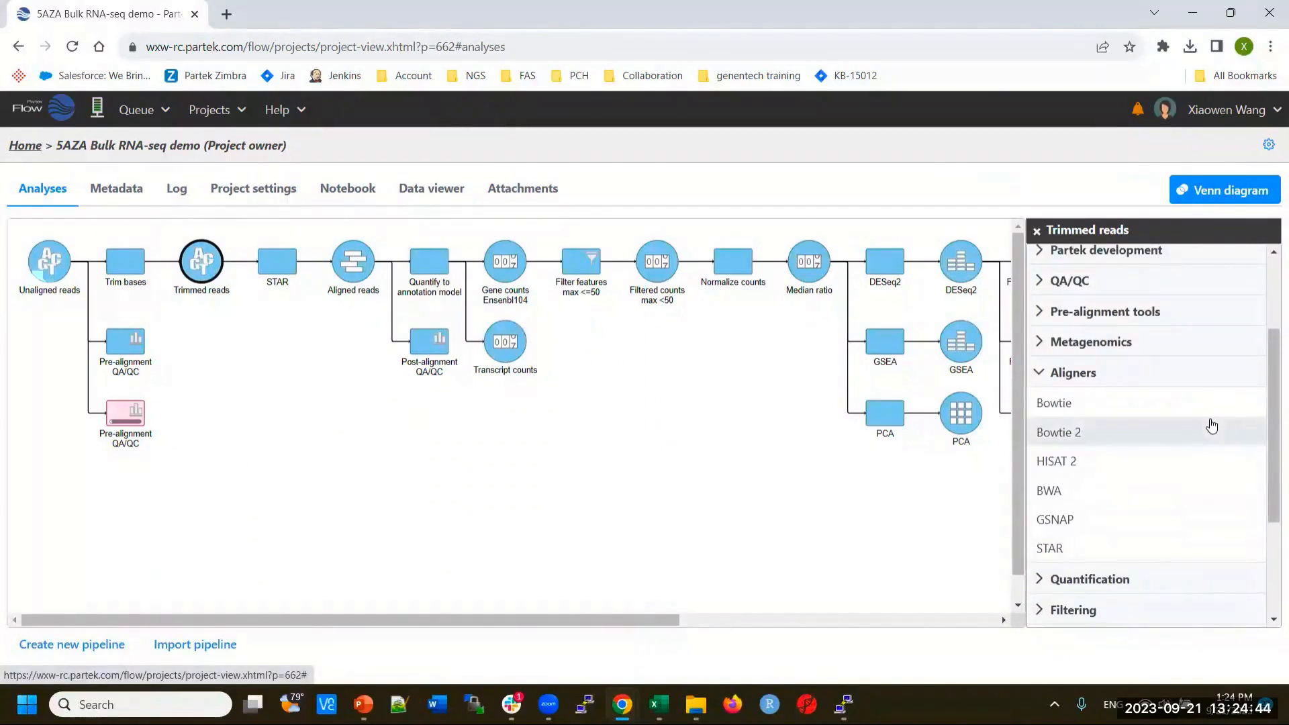
drag(1272, 403, 1272, 430)
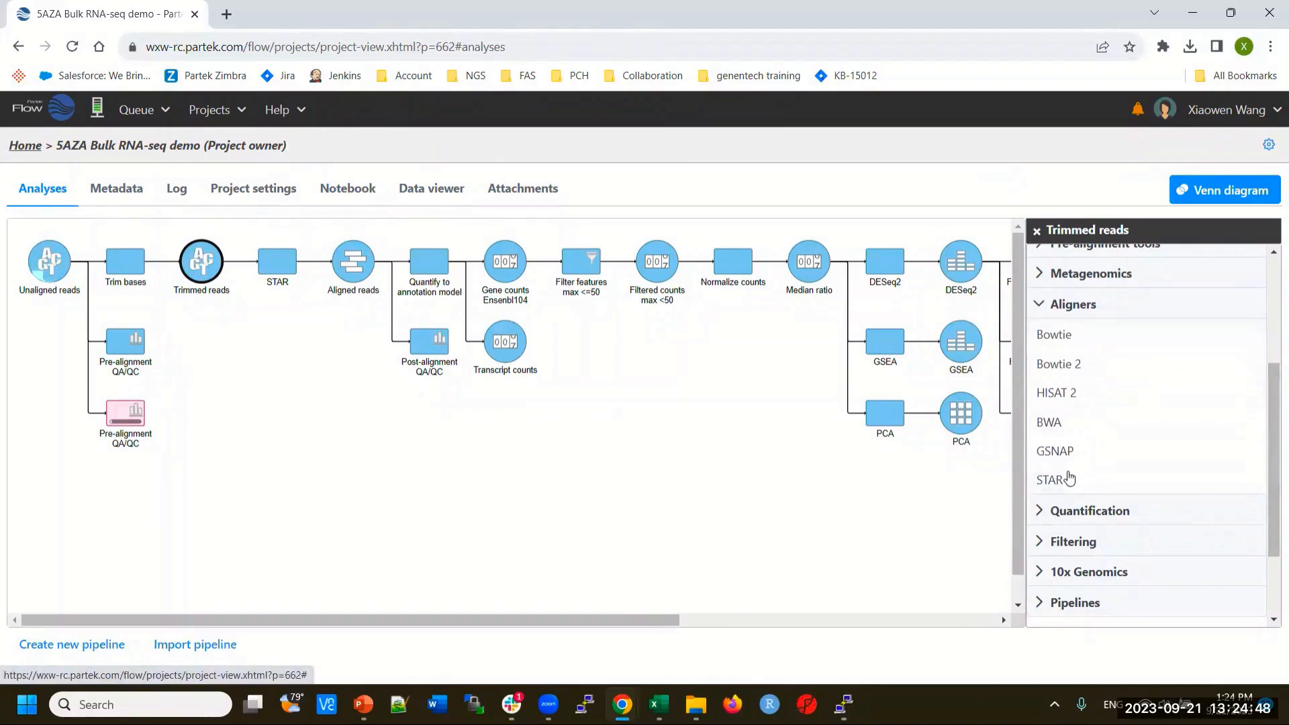
click(1055, 399)
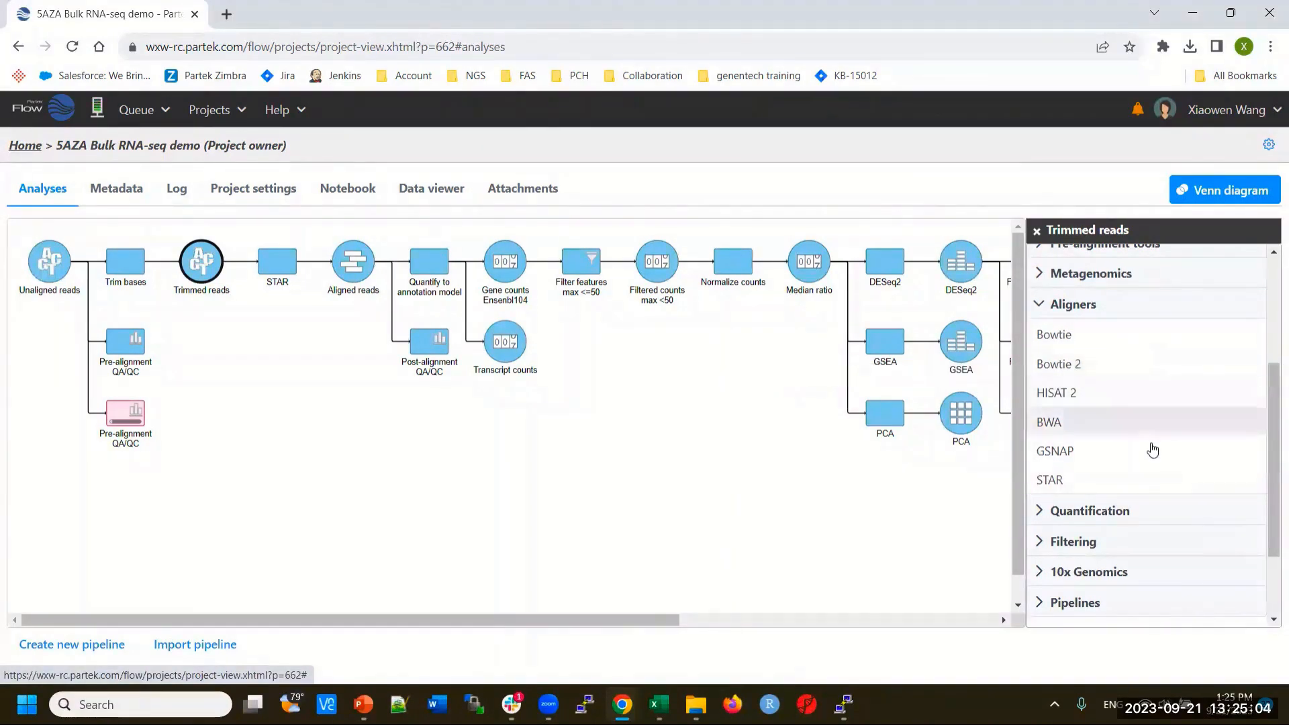
click(1051, 483)
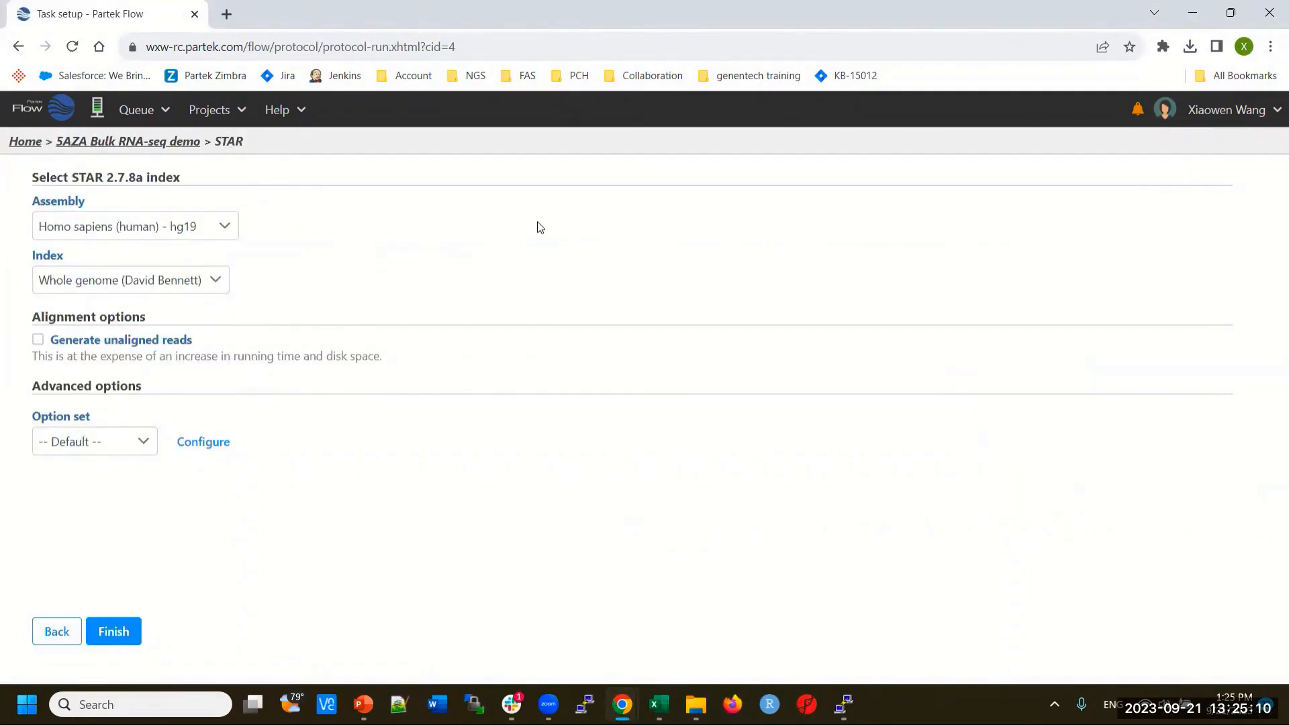
Browse the assemblies available for the STAR index and select Homo sapiens (human) - hg38.
click(187, 225)
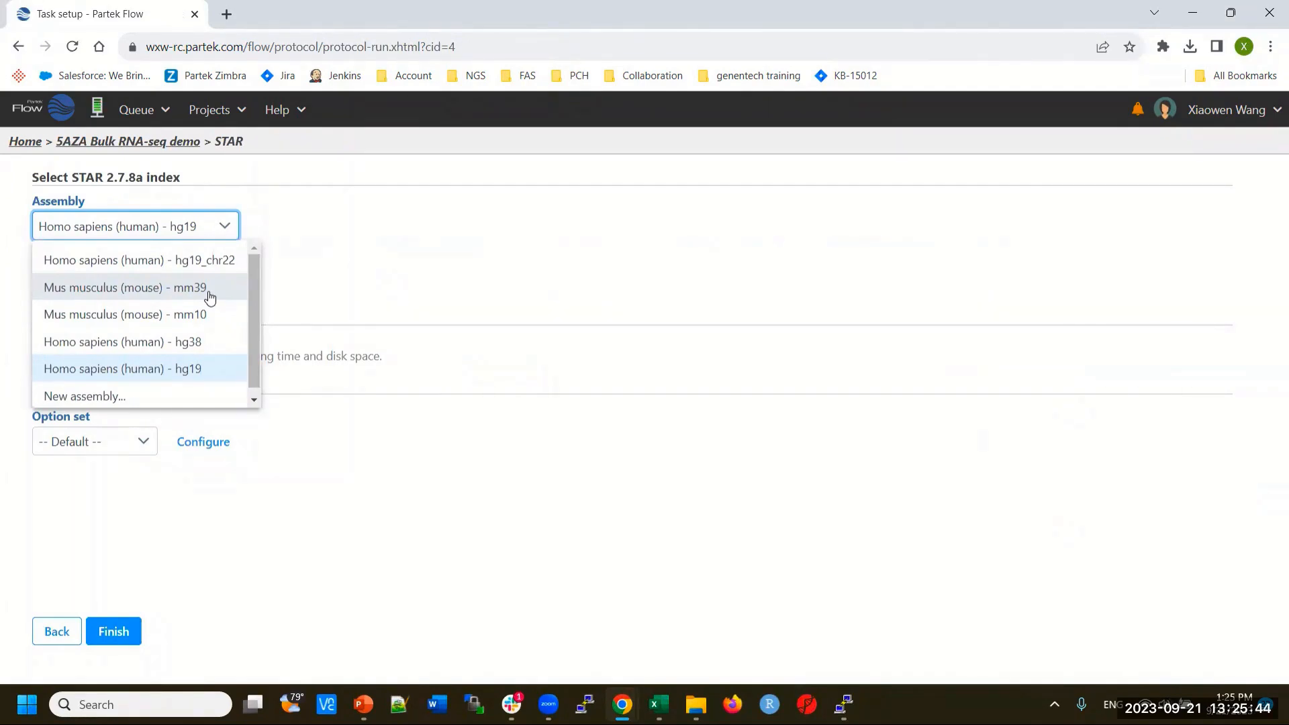
click(494, 254)
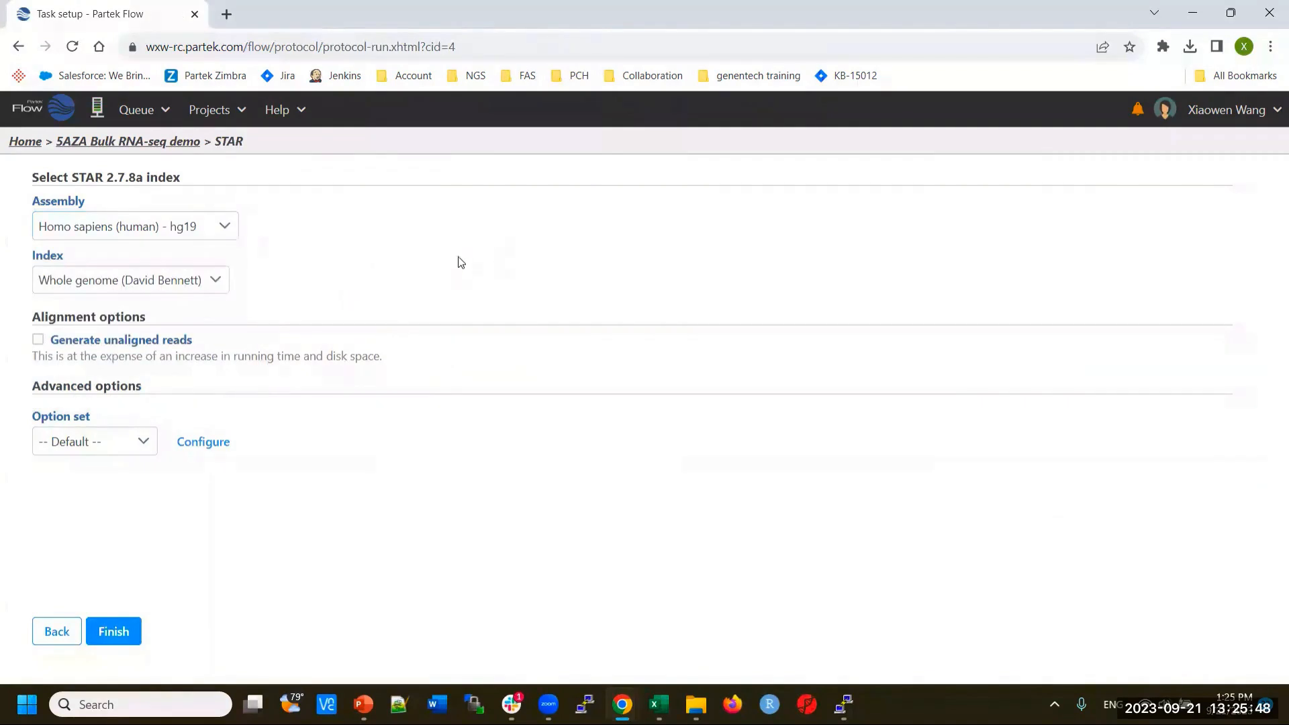
click(195, 226)
click(193, 341)
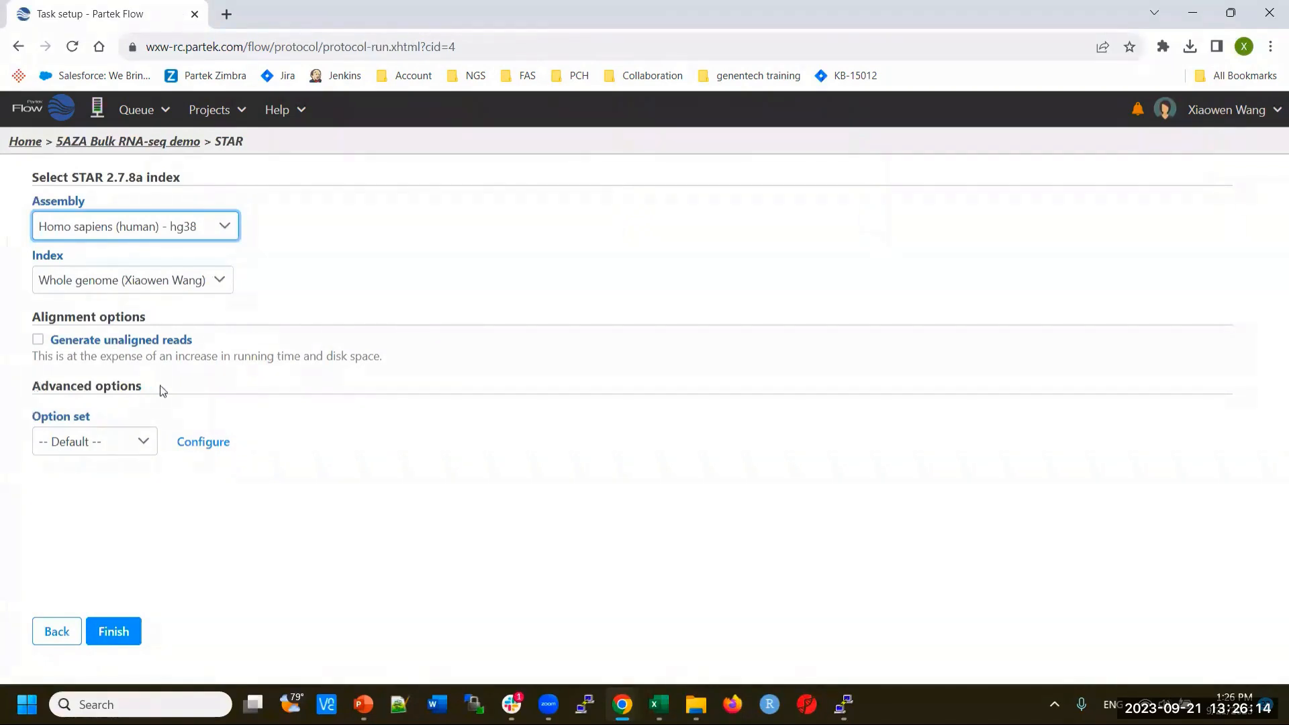
Examine STAR's advanced options, including the explanations of the multimap and mismatch filters, and return to the project's pipeline without running the task.
click(206, 443)
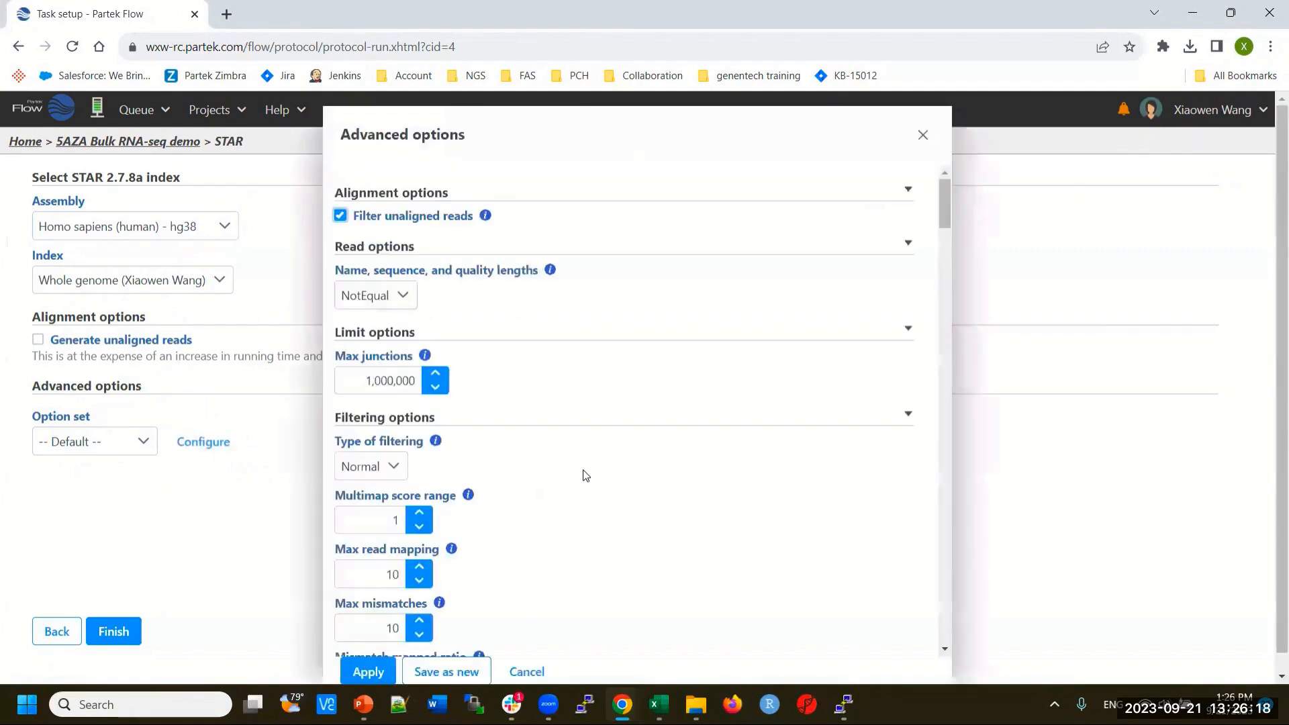
scroll(541, 452, down, 4)
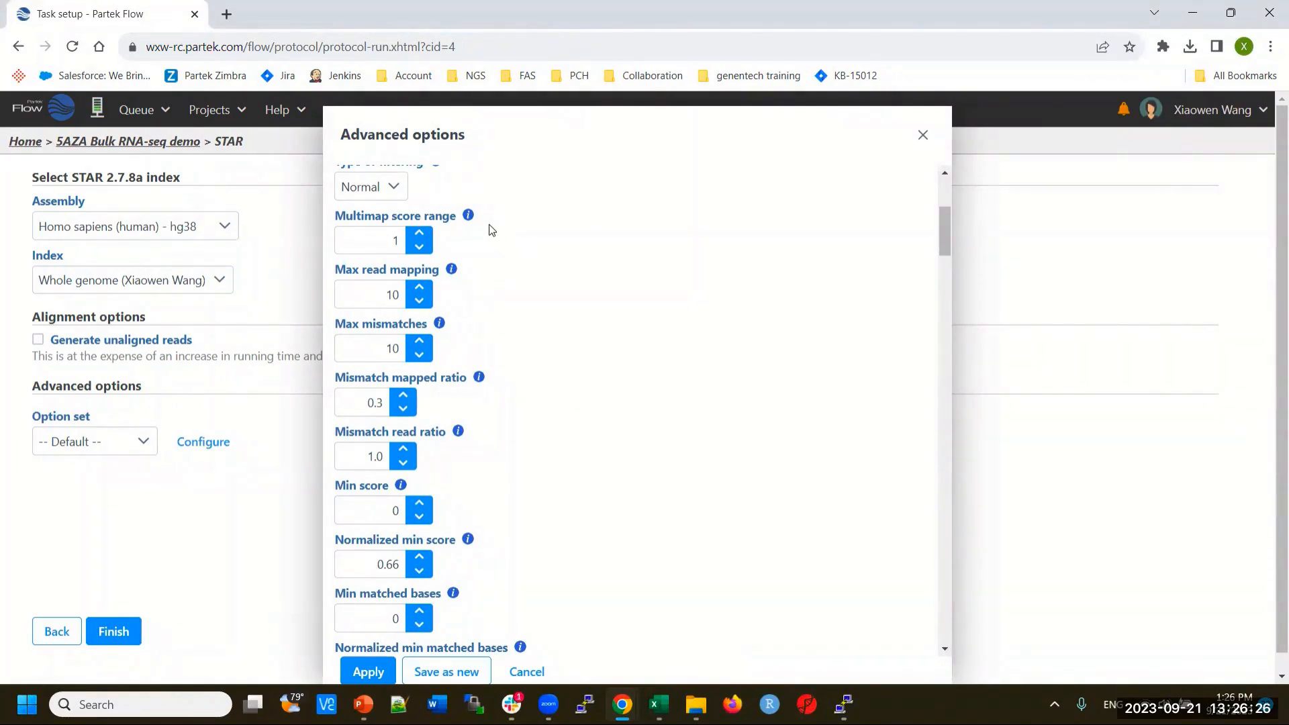
mouse_move(471, 219)
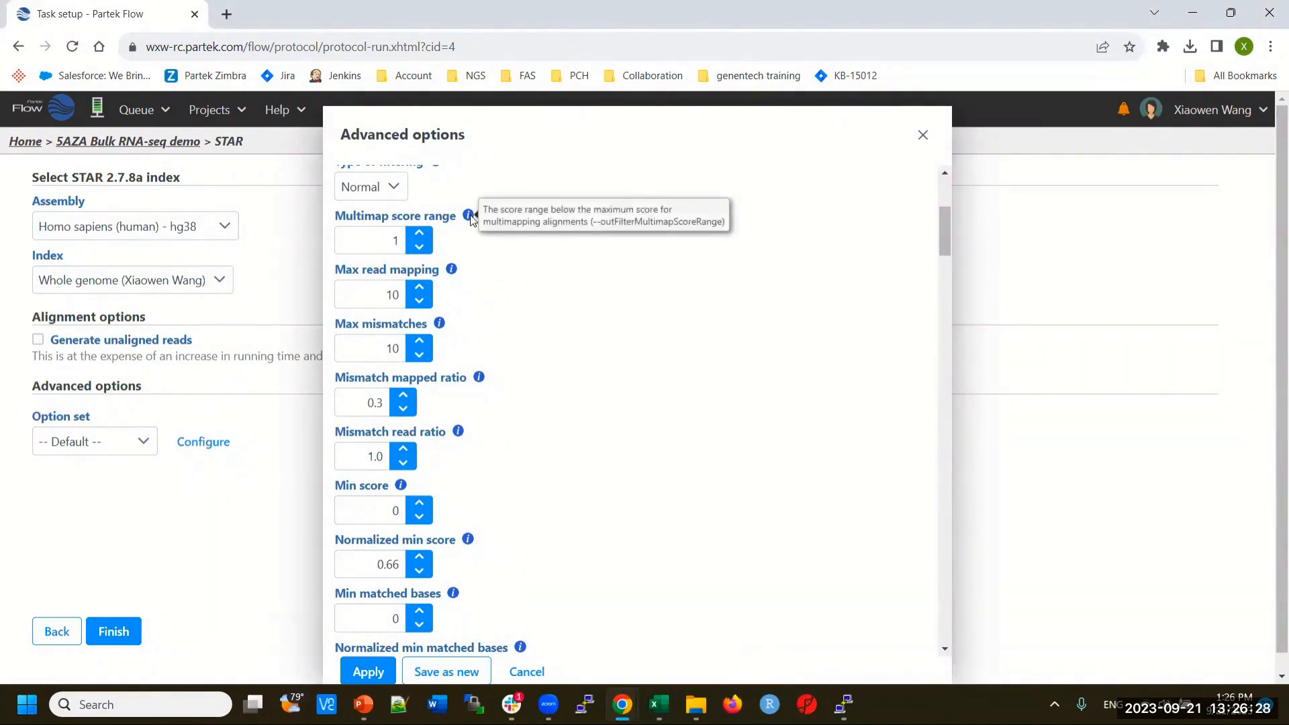
mouse_move(453, 274)
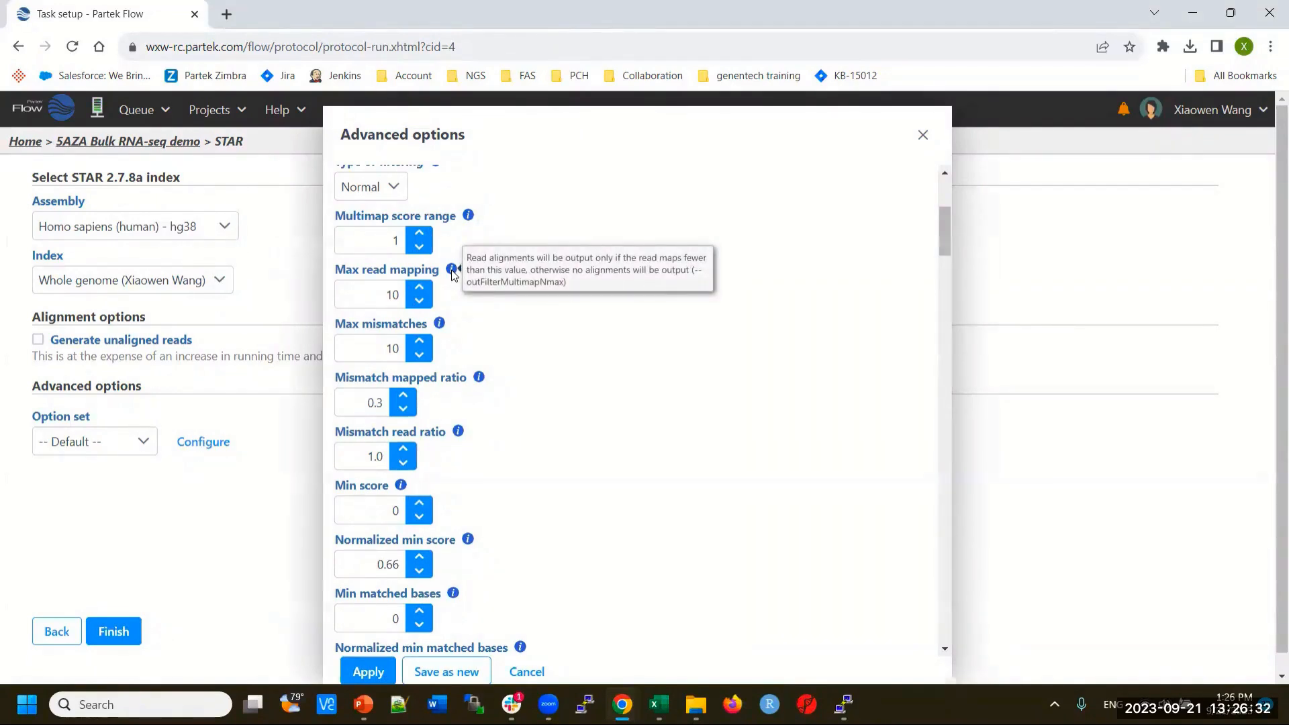
mouse_move(441, 325)
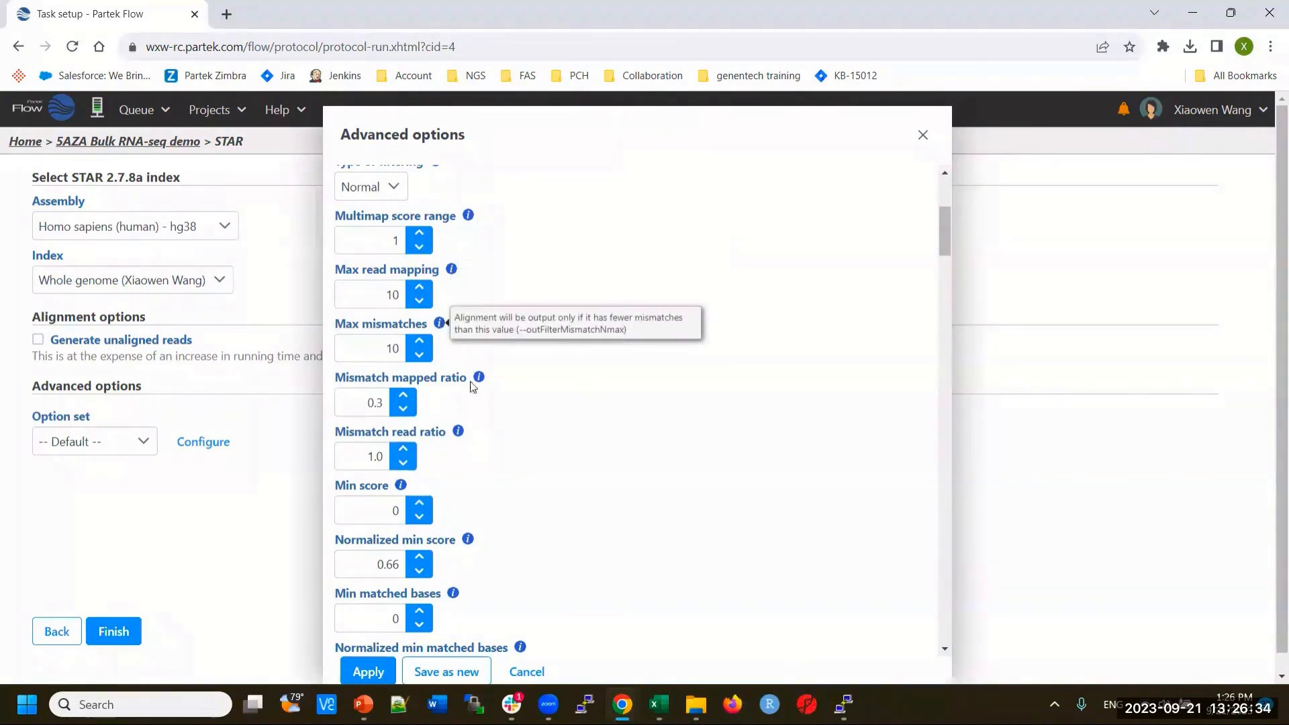
scroll(484, 493, down, 5)
scroll(486, 495, down, 10)
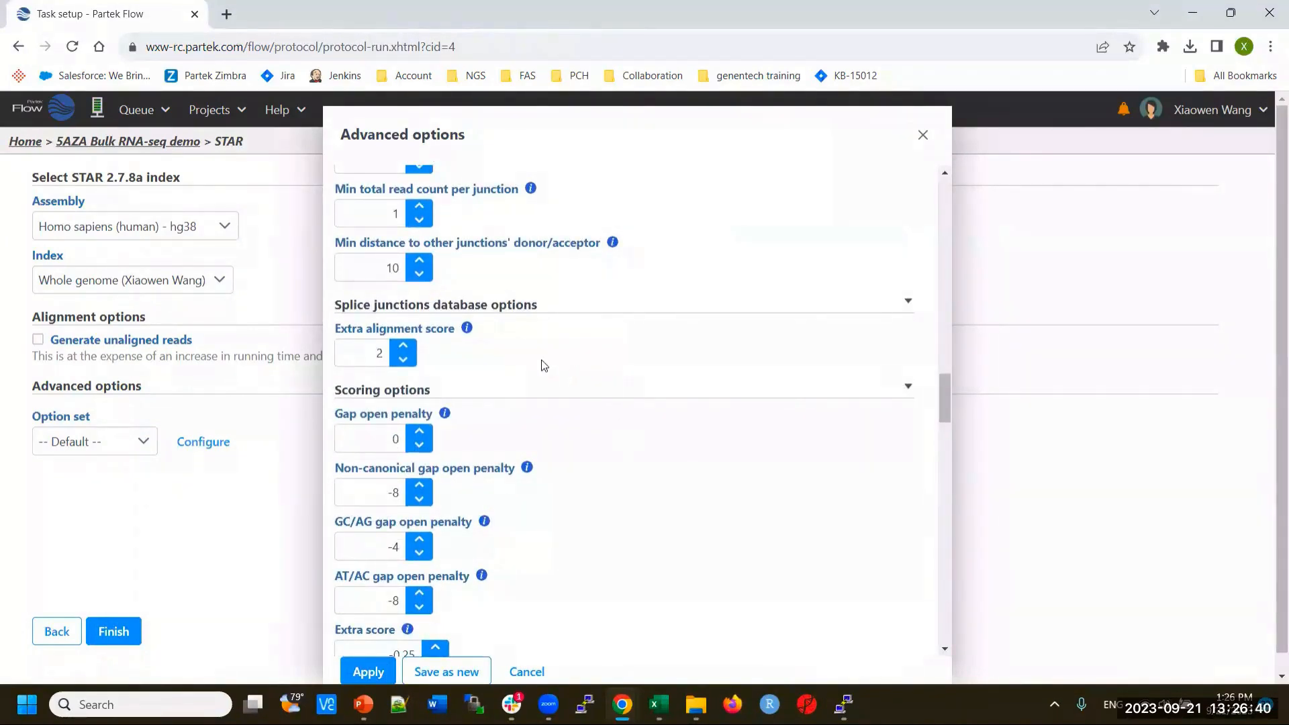
scroll(548, 368, up, 4)
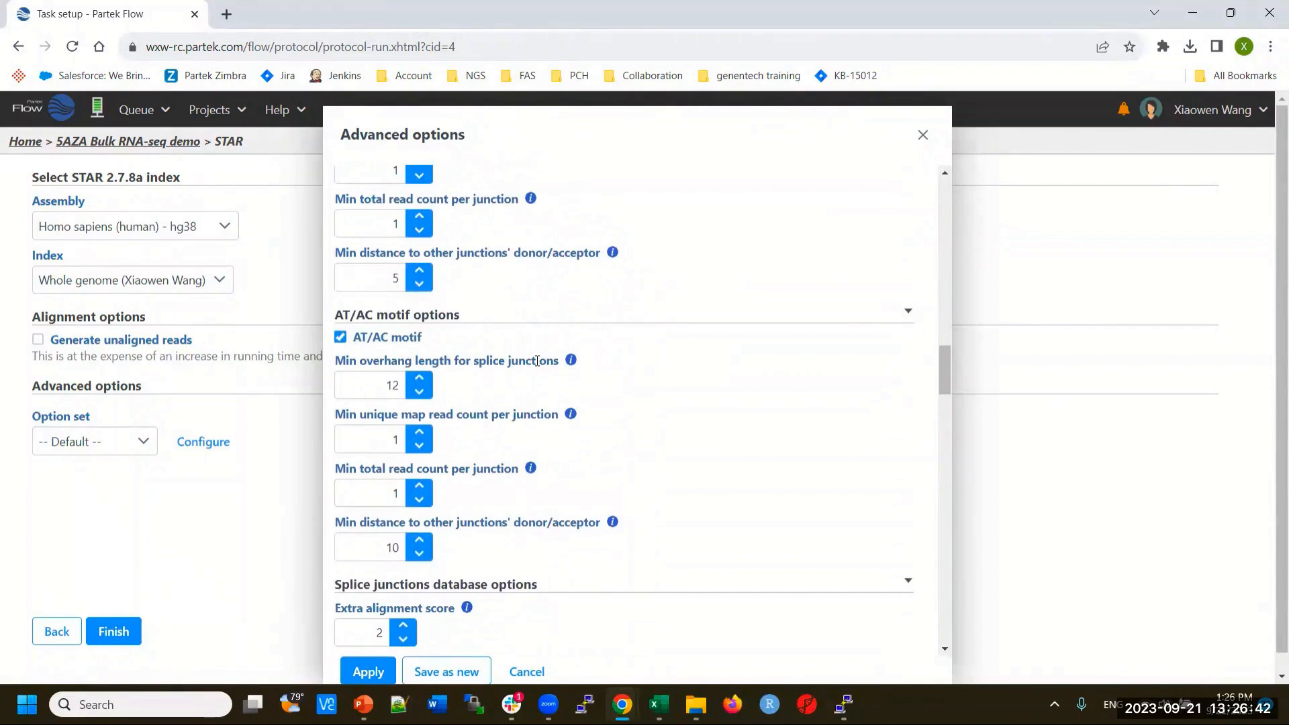
scroll(553, 362, up, 10)
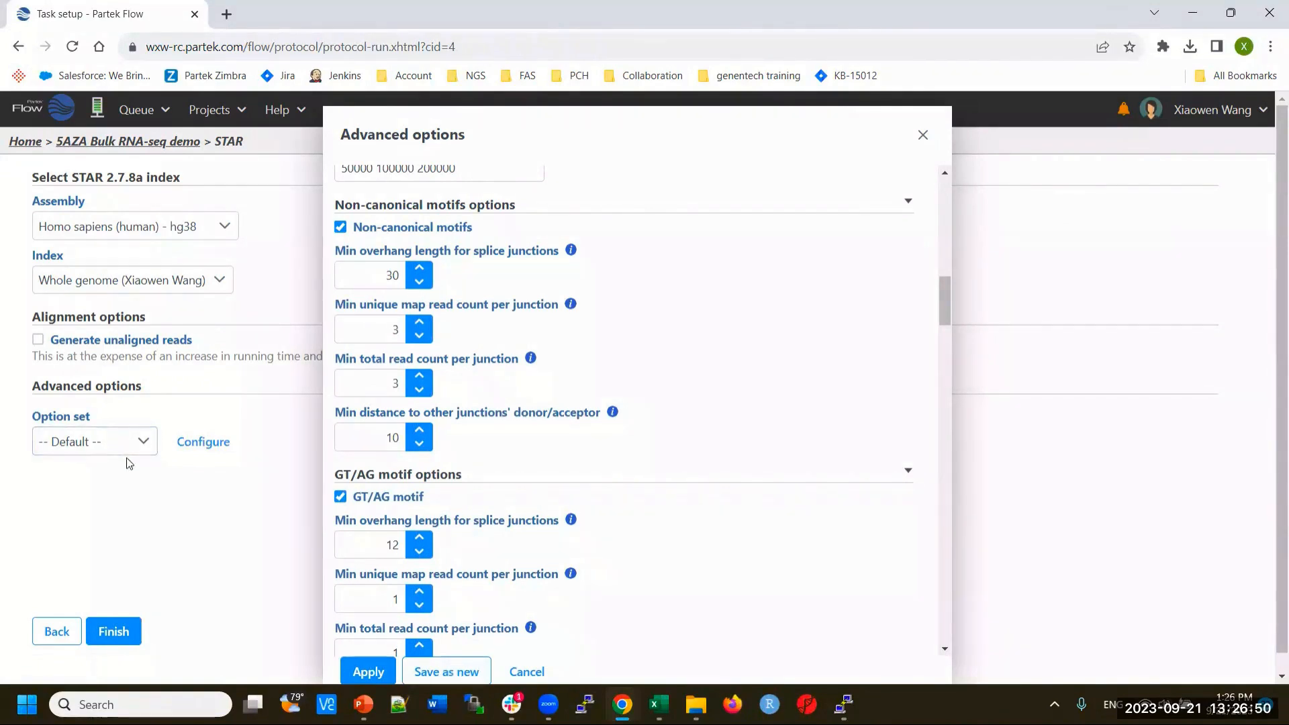
click(926, 135)
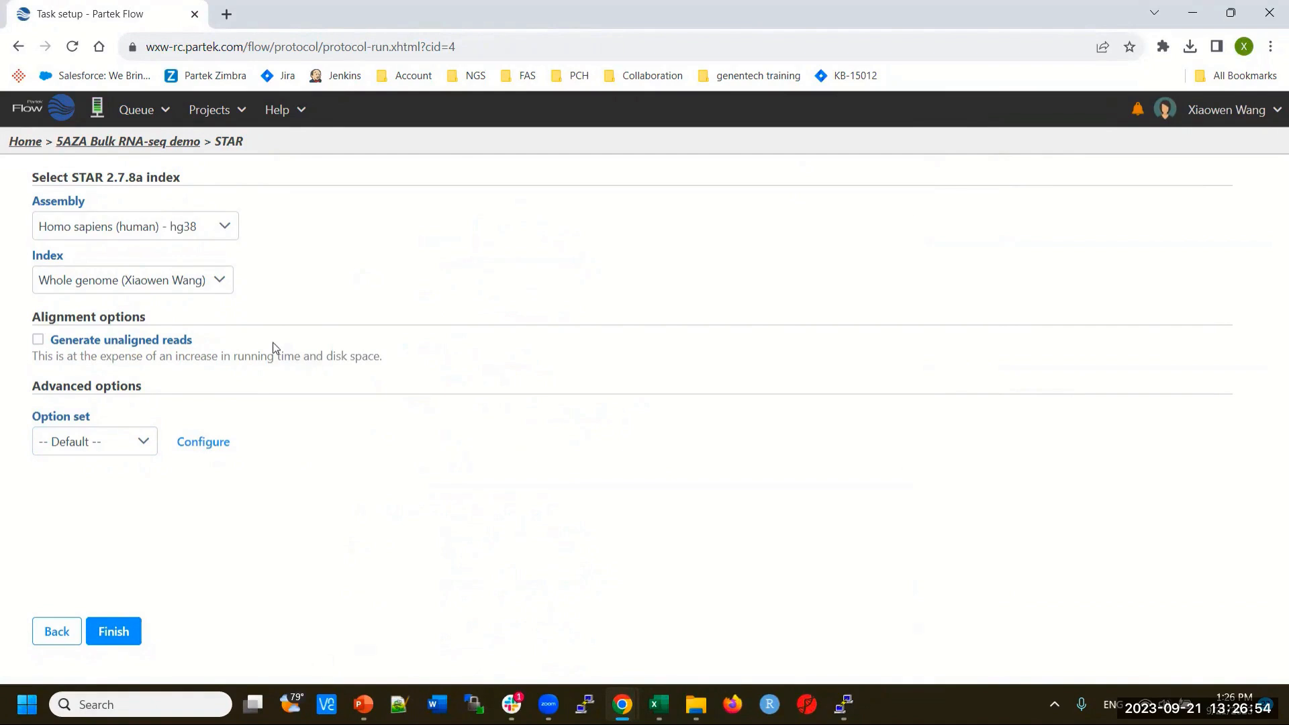
click(154, 144)
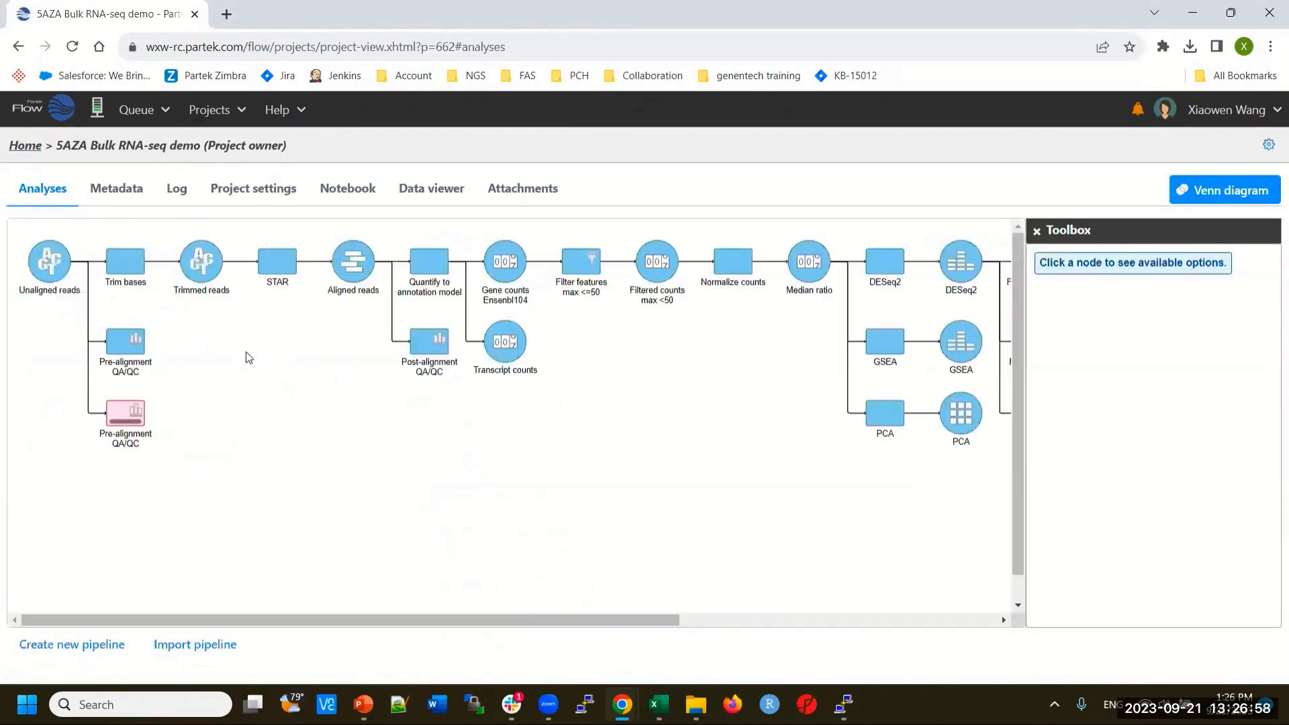
Review the completed STAR task's details, including duration, input parameters and command lines, and return to the project's pipeline.
click(275, 264)
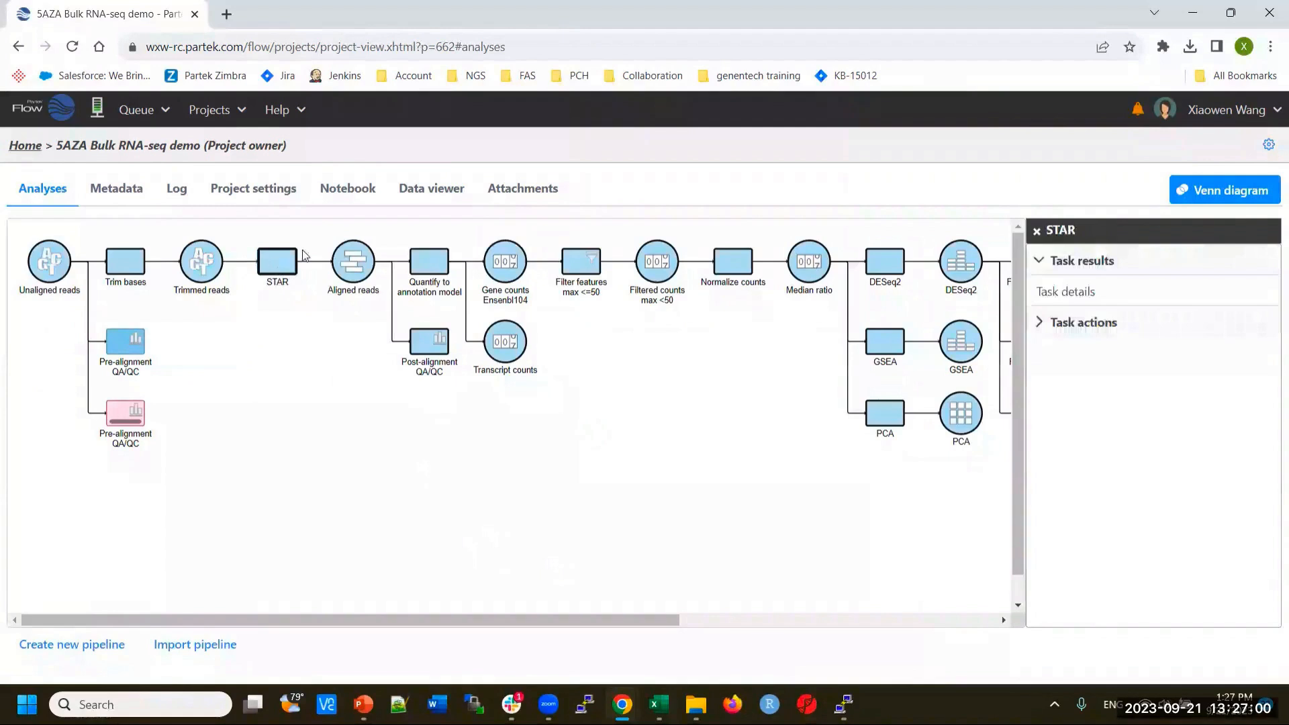
click(1068, 296)
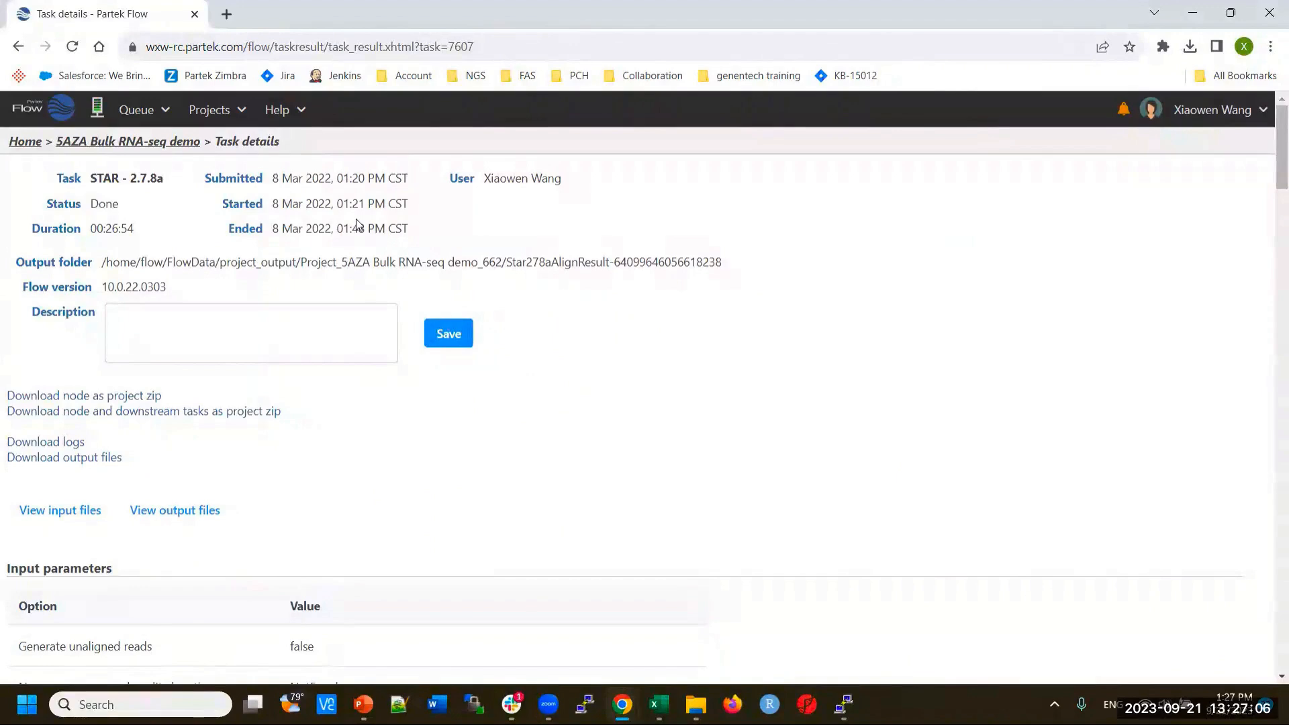
drag(151, 243, 104, 230)
scroll(568, 545, down, 4)
scroll(259, 462, down, 5)
scroll(269, 470, down, 20)
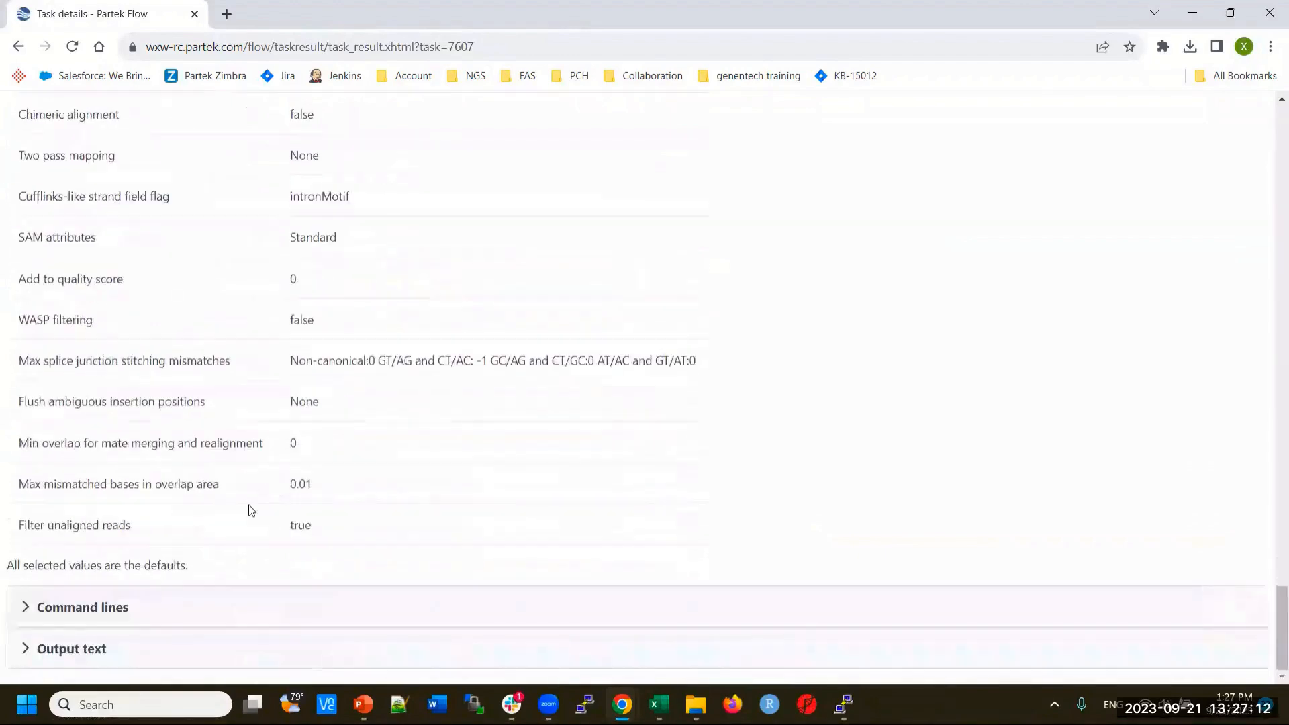
click(26, 608)
scroll(504, 390, down, 6)
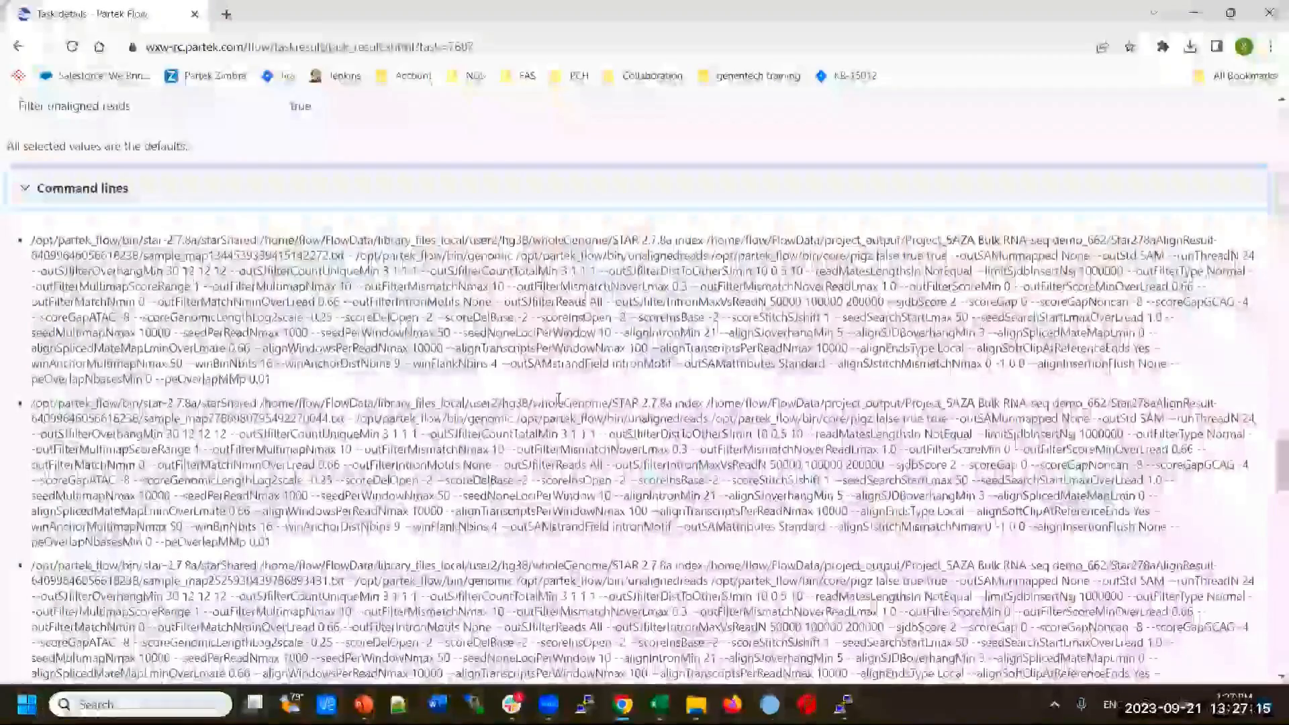
scroll(517, 372, up, 15)
scroll(518, 372, up, 15)
click(139, 144)
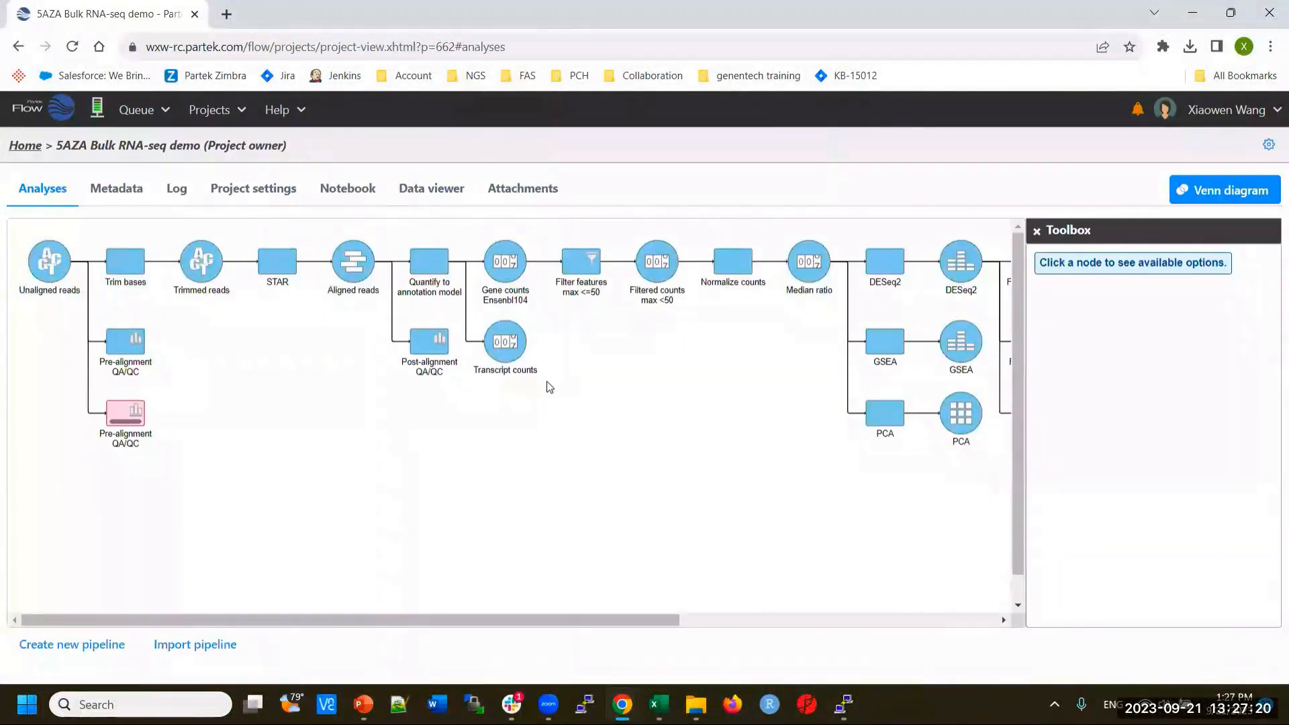
Browse the tasks available for the Aligned reads node, including the QA/QC and post-alignment tools and the data download option.
mouse_move(350, 266)
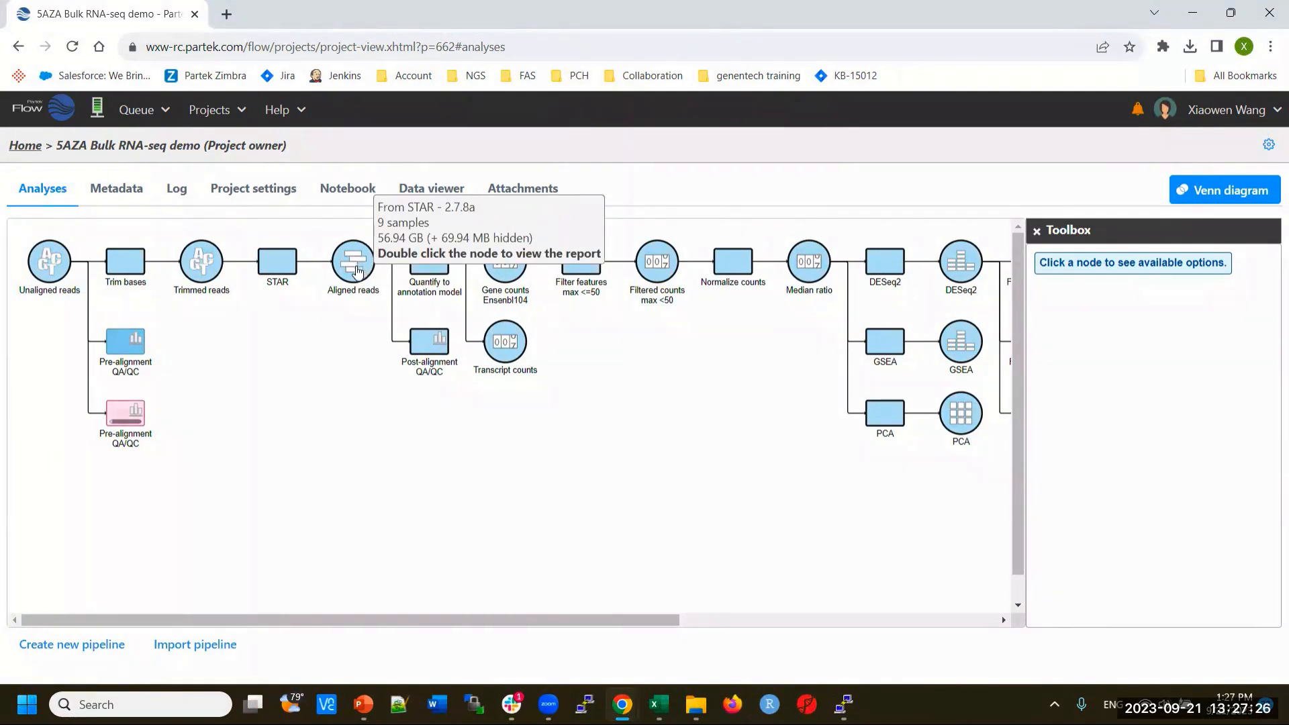
click(362, 259)
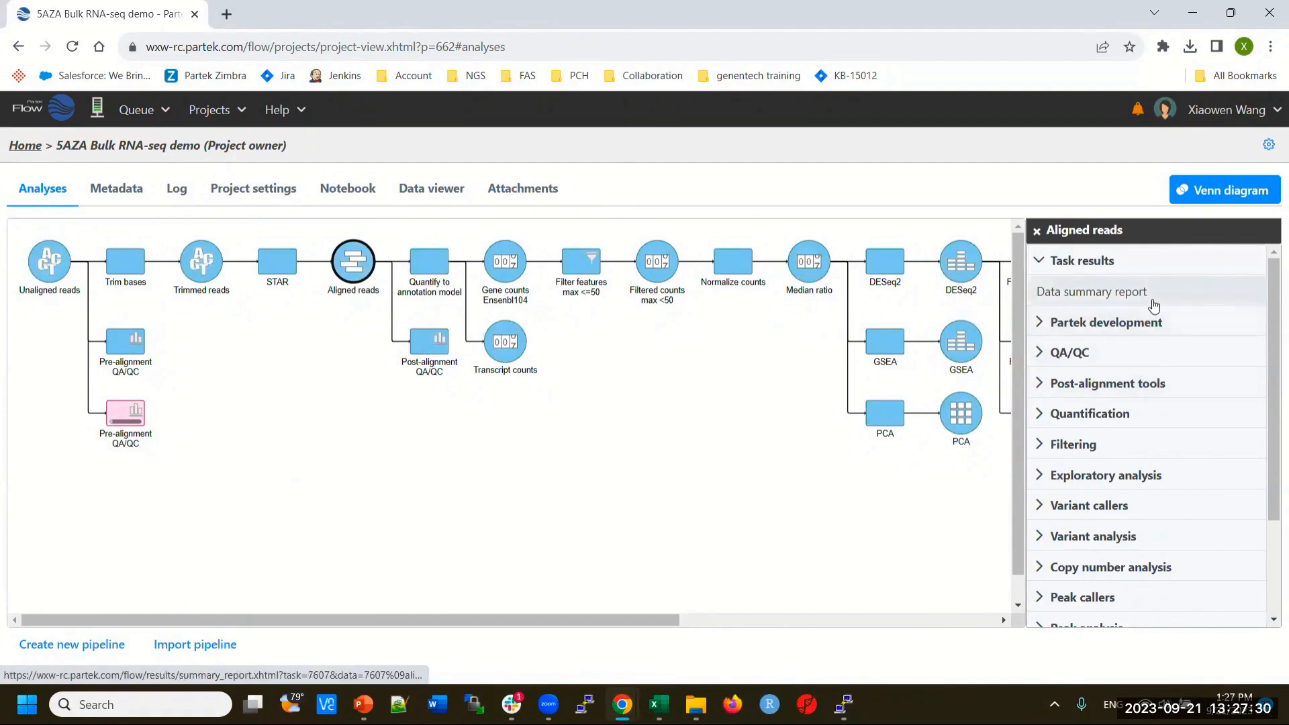
click(1069, 354)
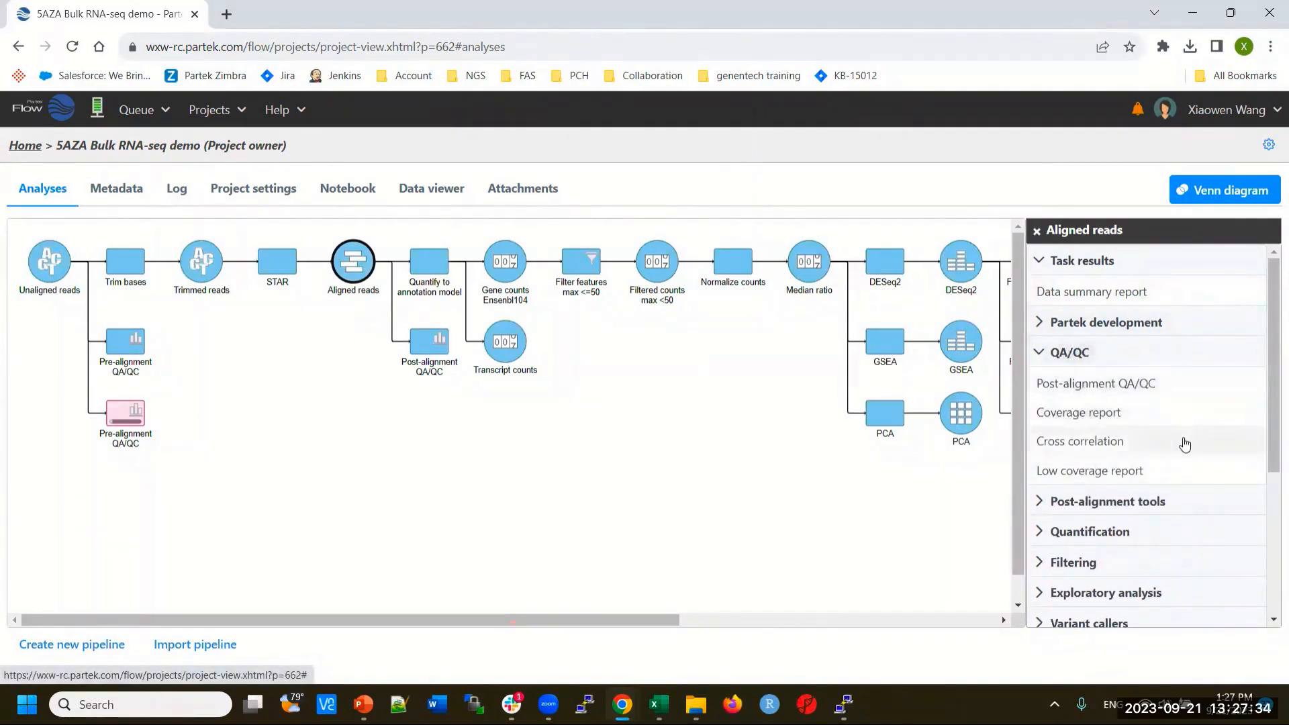
scroll(1182, 443, down, 2)
click(1144, 364)
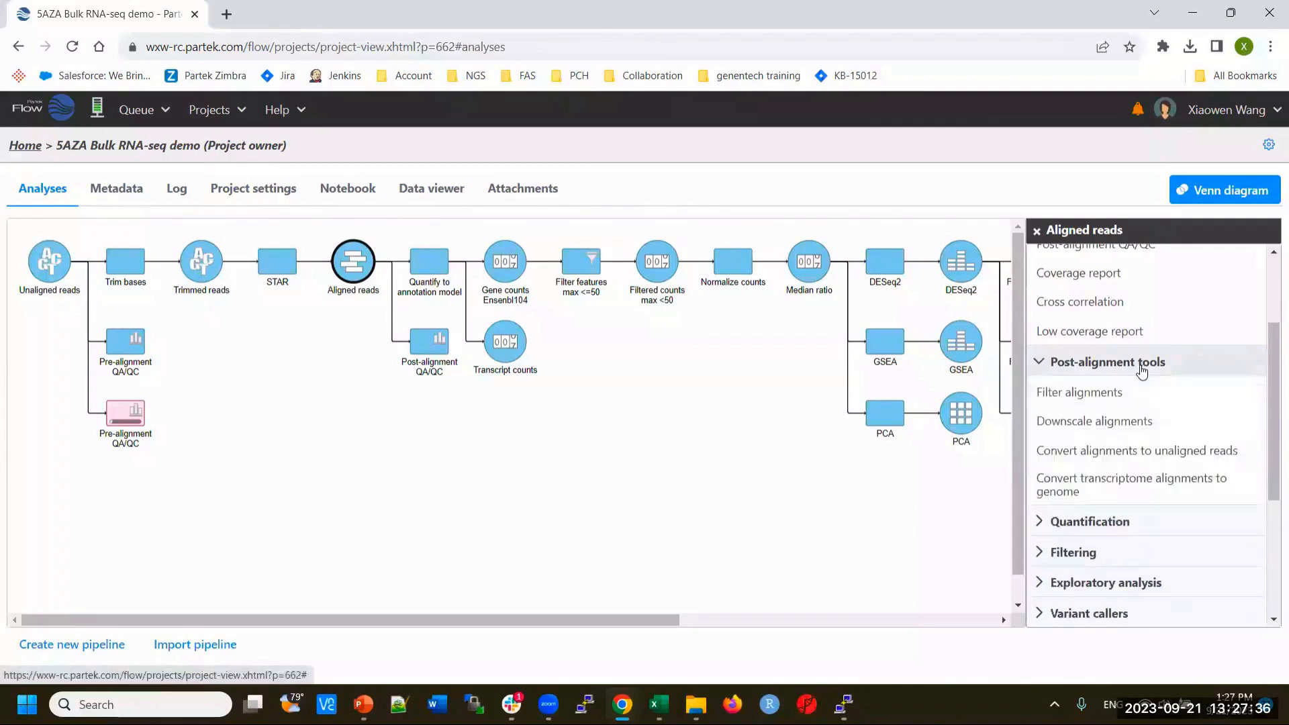
click(1144, 364)
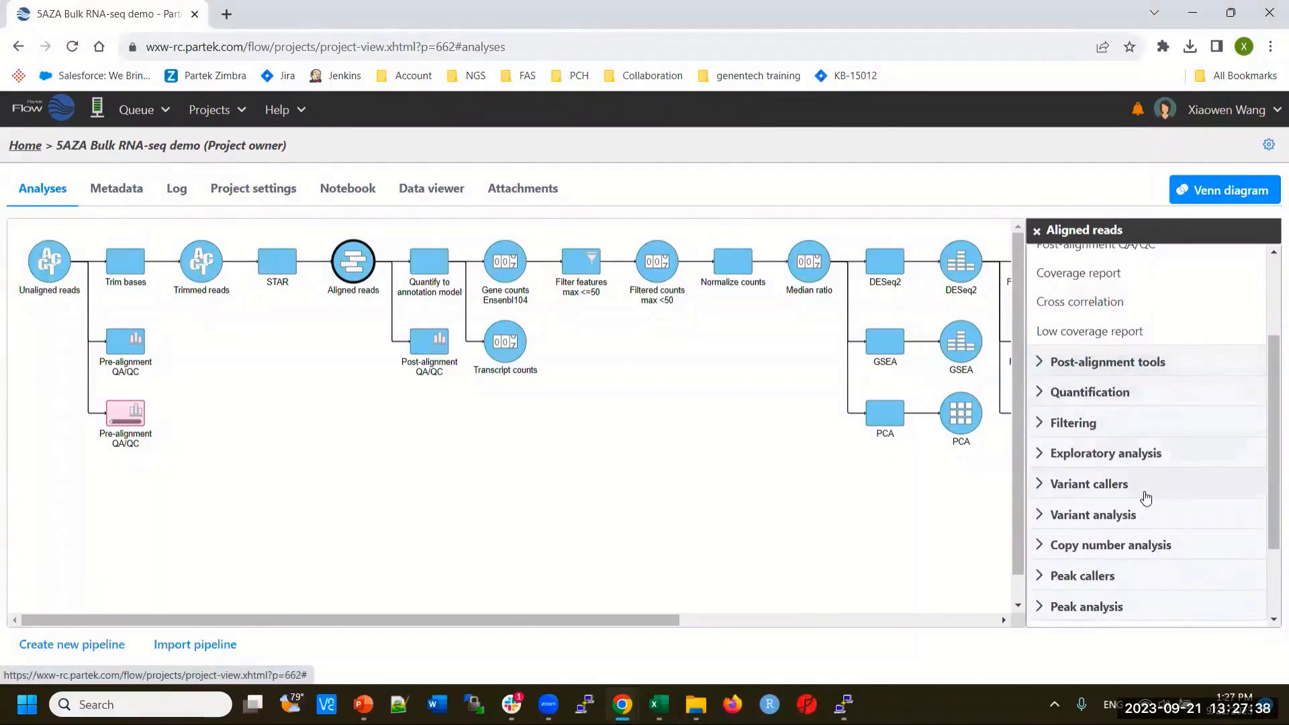
scroll(1147, 498, down, 2)
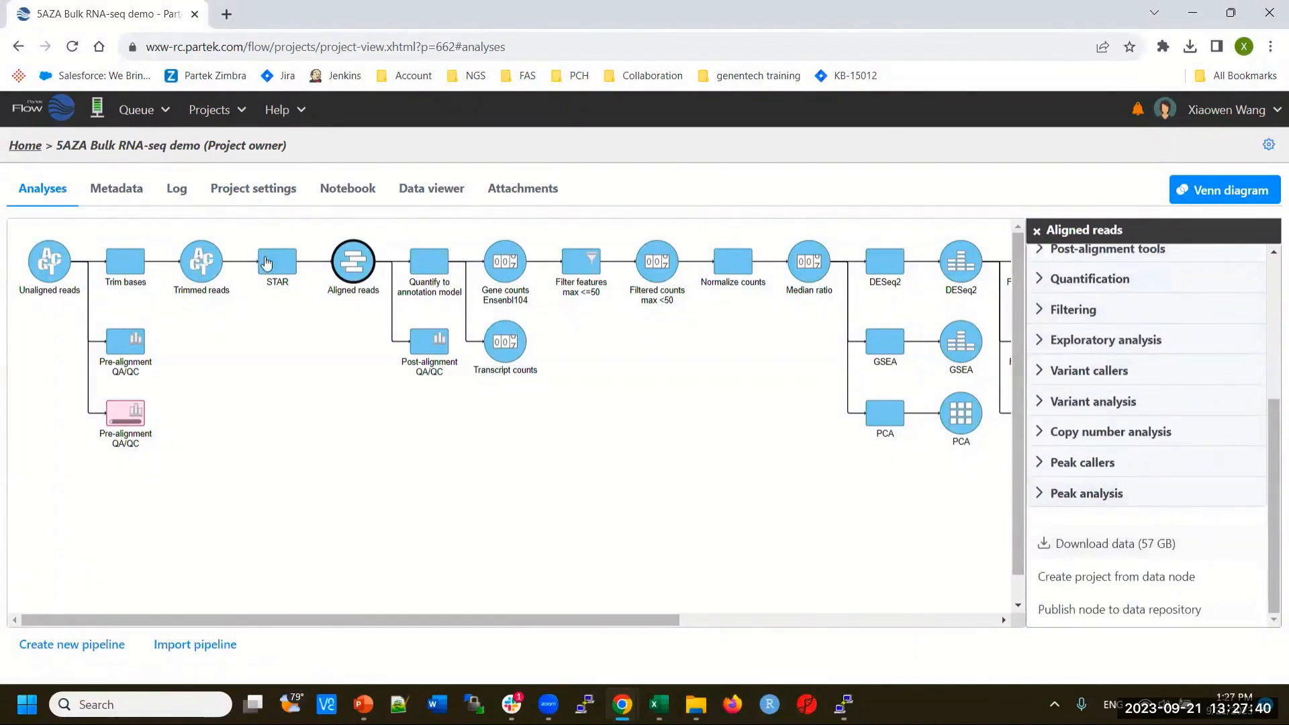
mouse_move(356, 260)
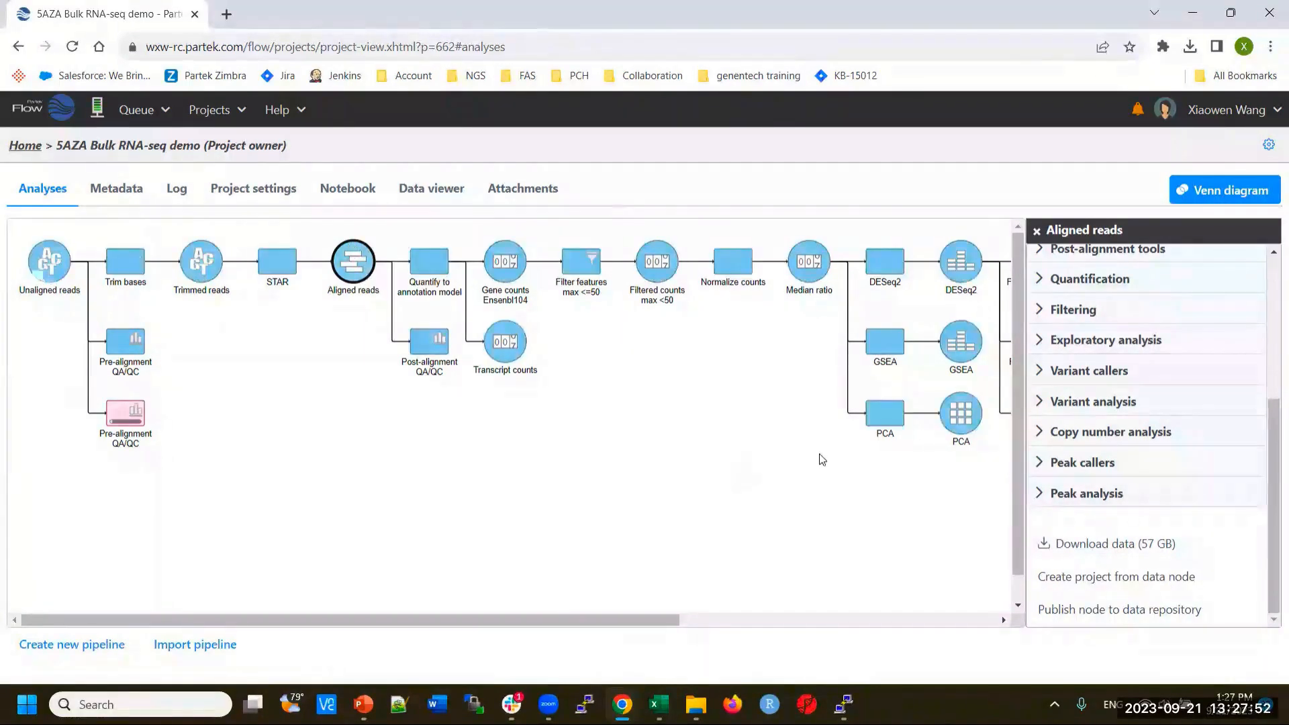
drag(1272, 444, 1262, 323)
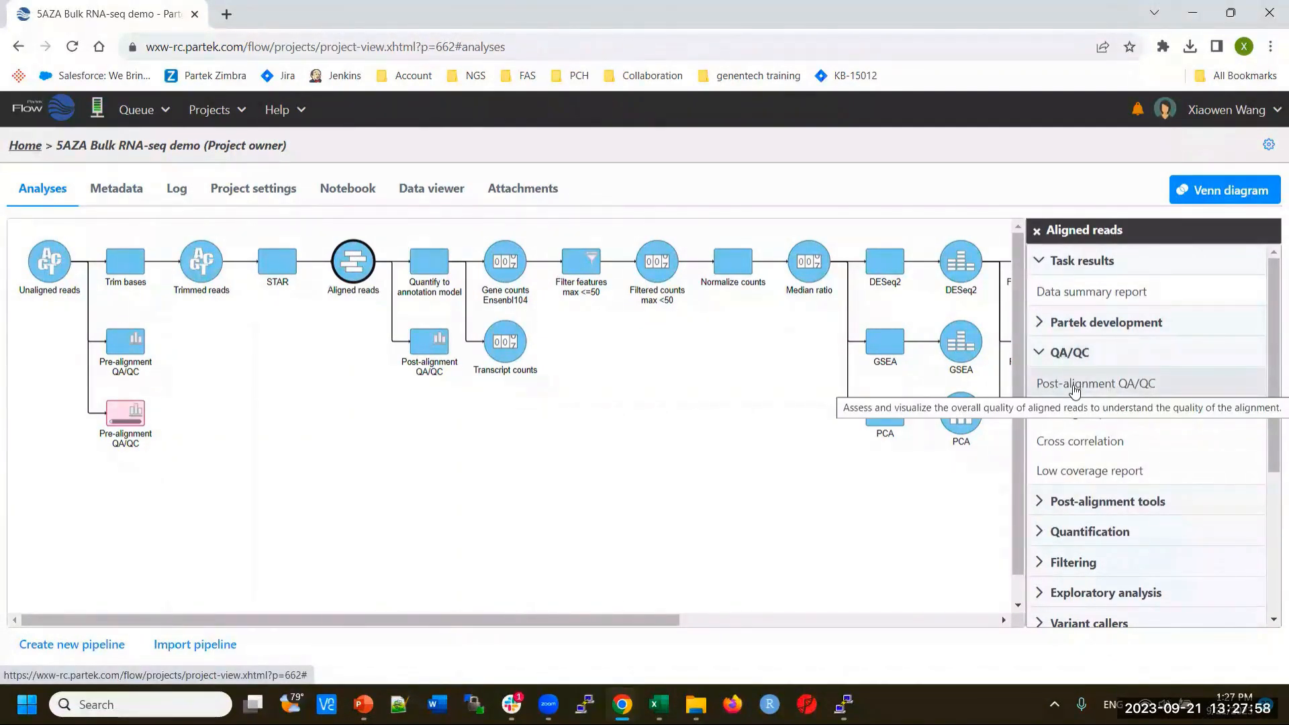
Open the Post-alignment QA/QC task report and examine its per-sample table and its alignment breakdown, total reads and coverage charts.
click(437, 352)
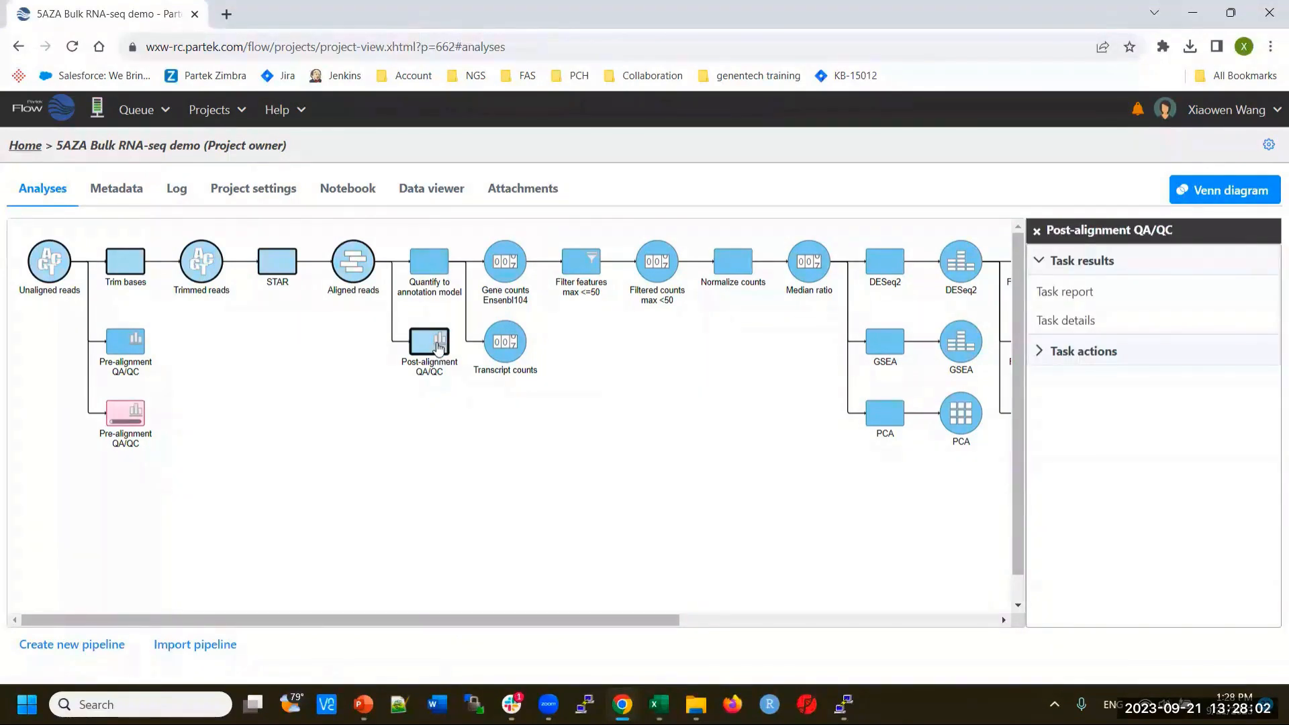
click(1068, 295)
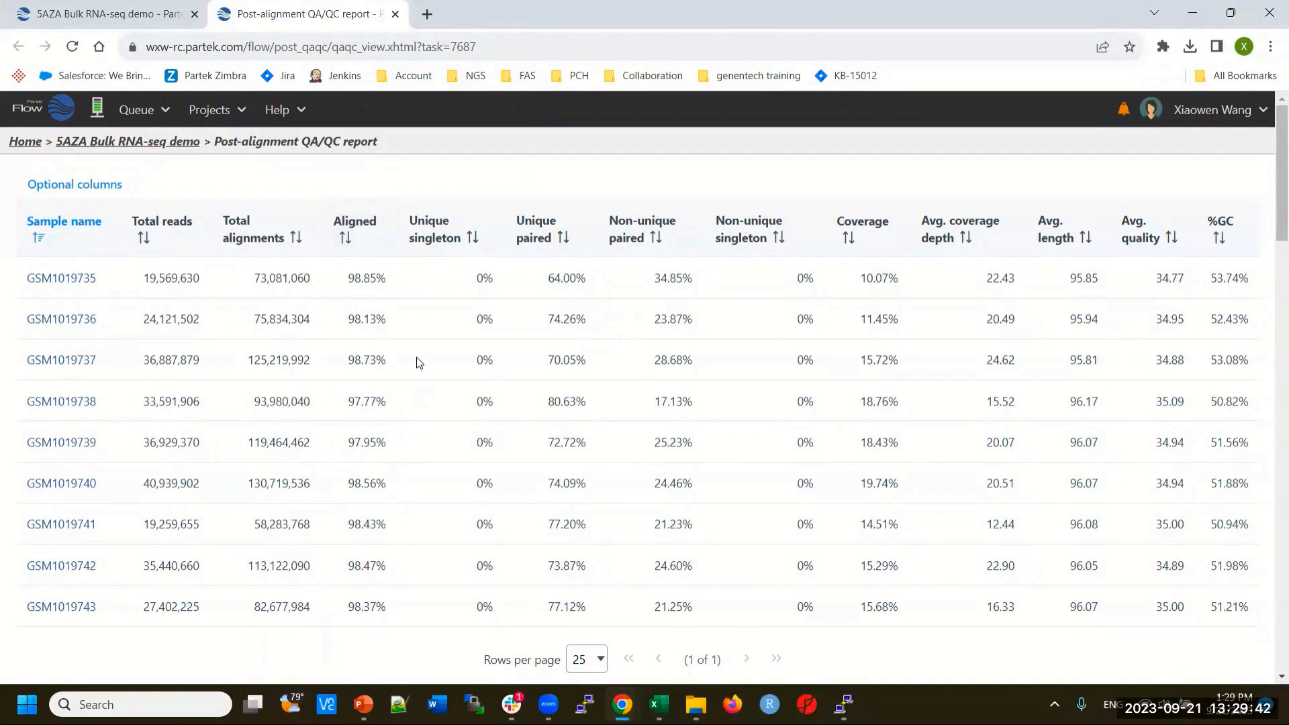
scroll(417, 362, down, 8)
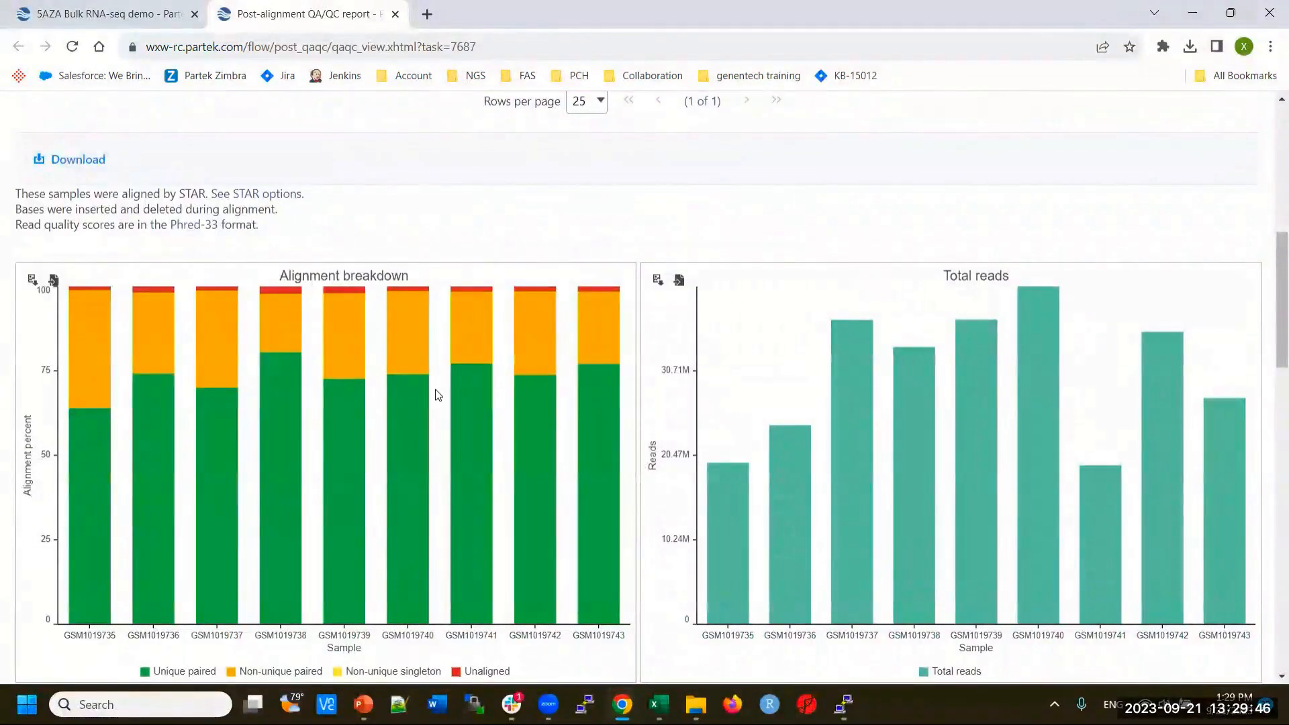
scroll(724, 356, down, 5)
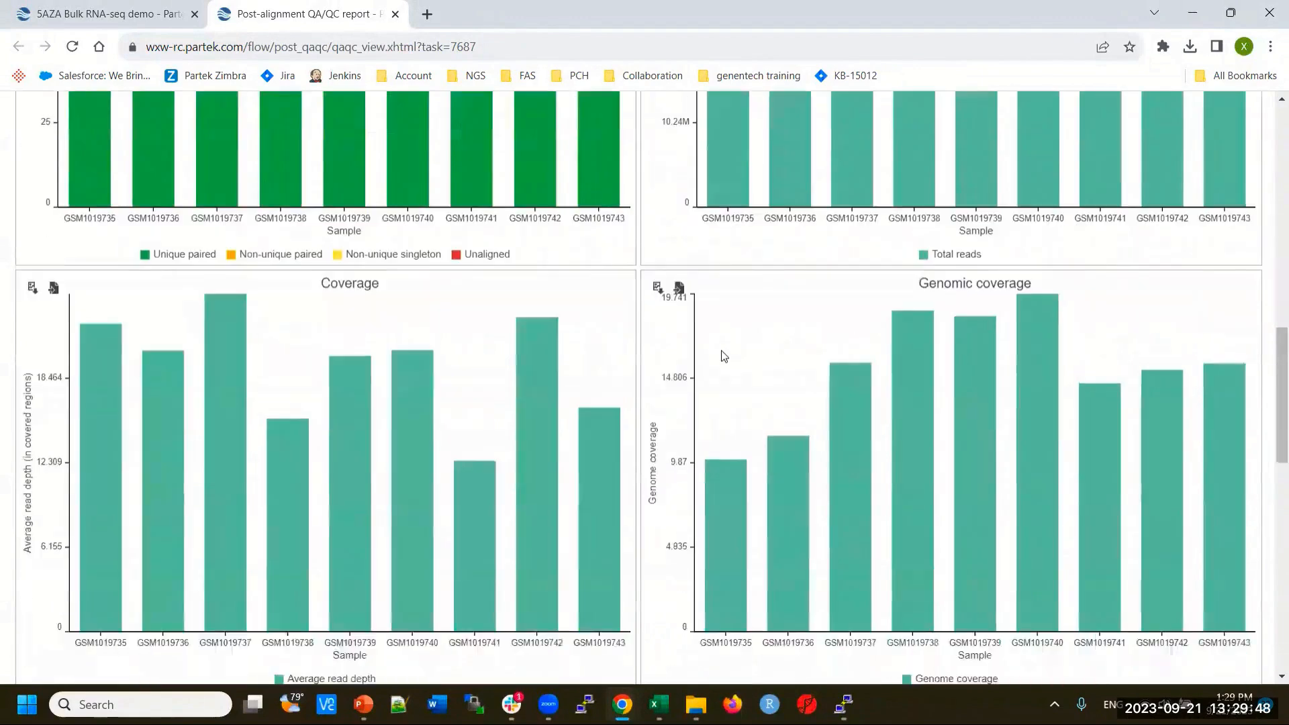
scroll(719, 360, down, 15)
scroll(640, 345, up, 20)
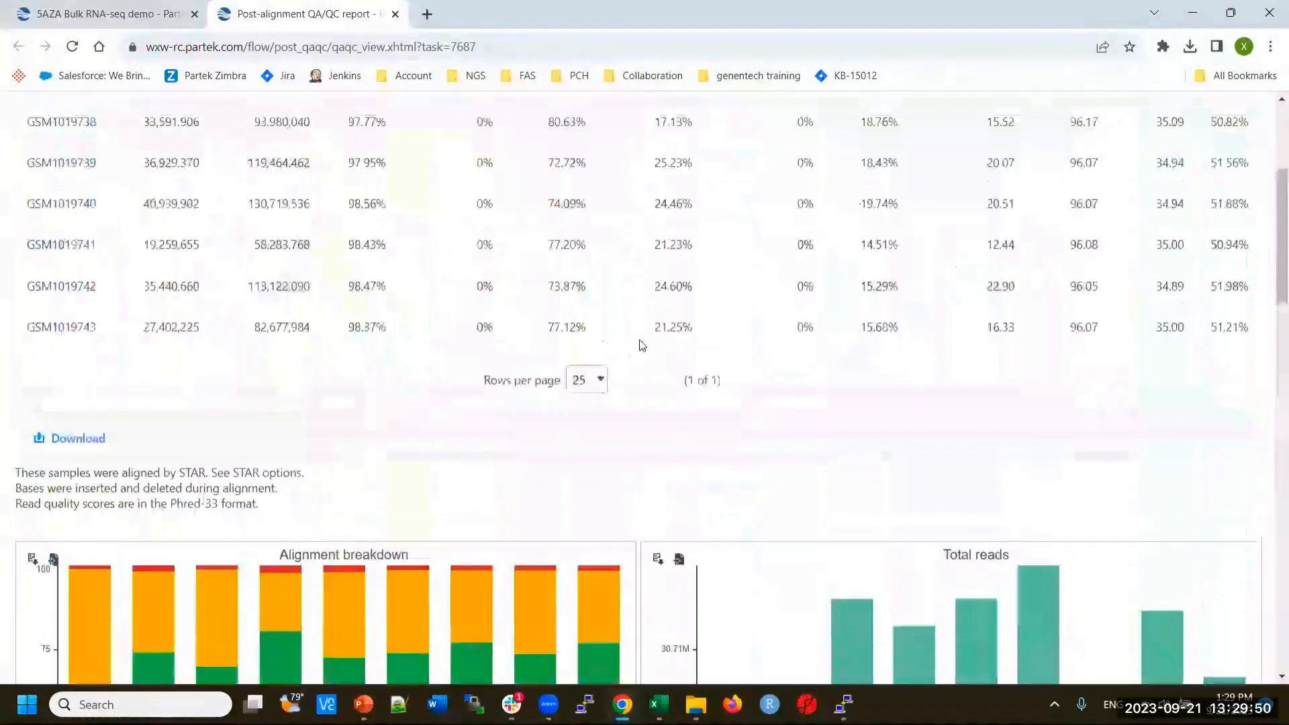
scroll(640, 345, up, 4)
Open sample GSM1019735's post-alignment report and examine its alignments per read, insert size, base composition, quality score, mapping quality and read length plots.
click(69, 279)
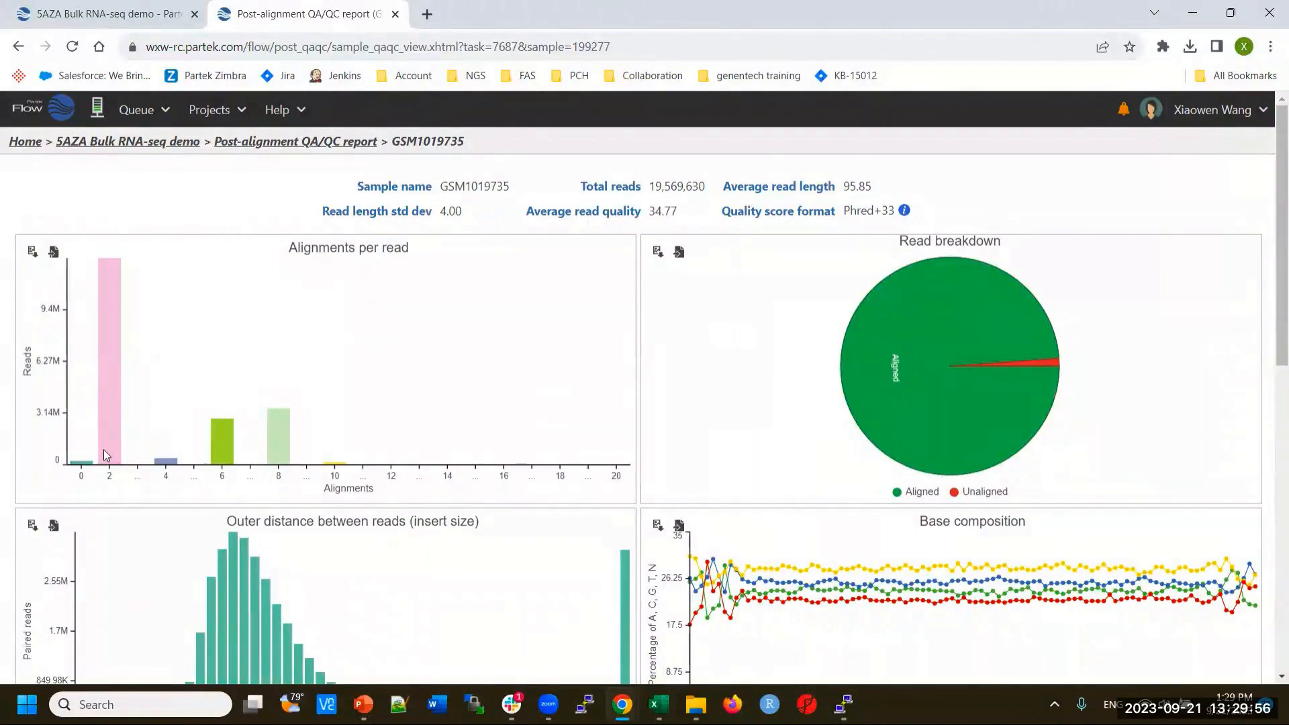
mouse_move(107, 456)
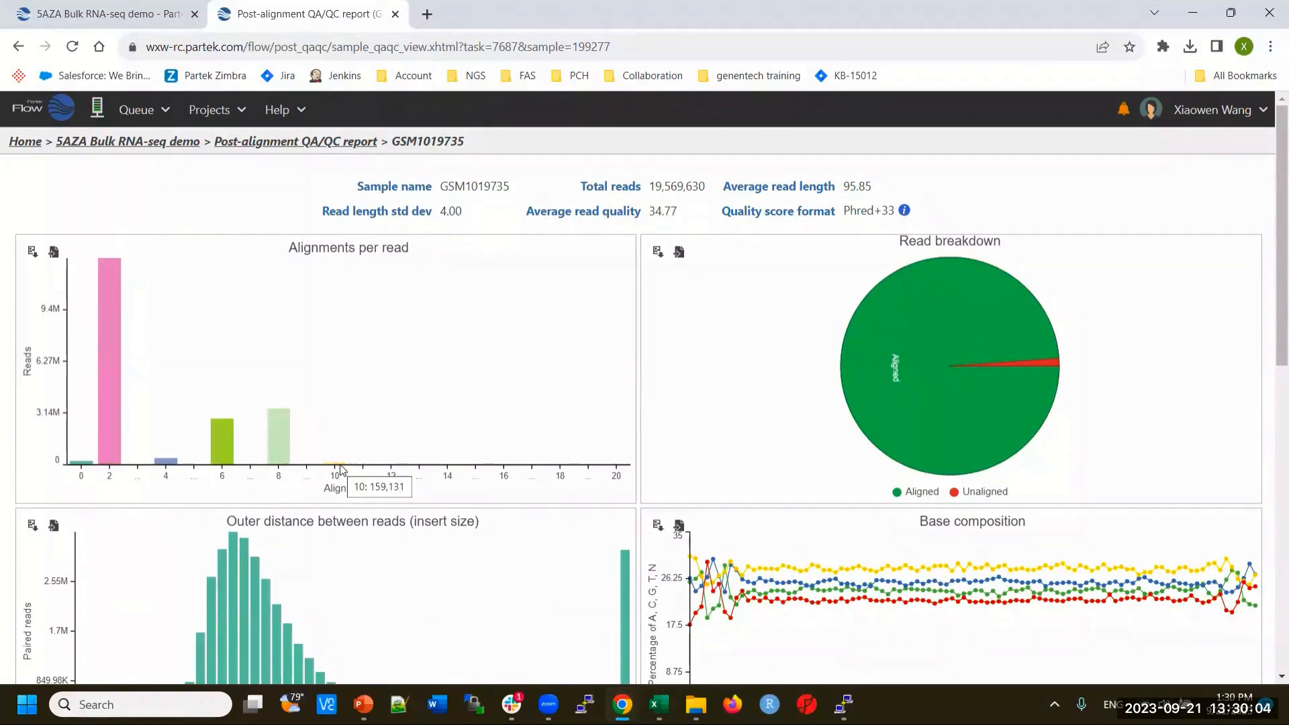
scroll(599, 422, down, 4)
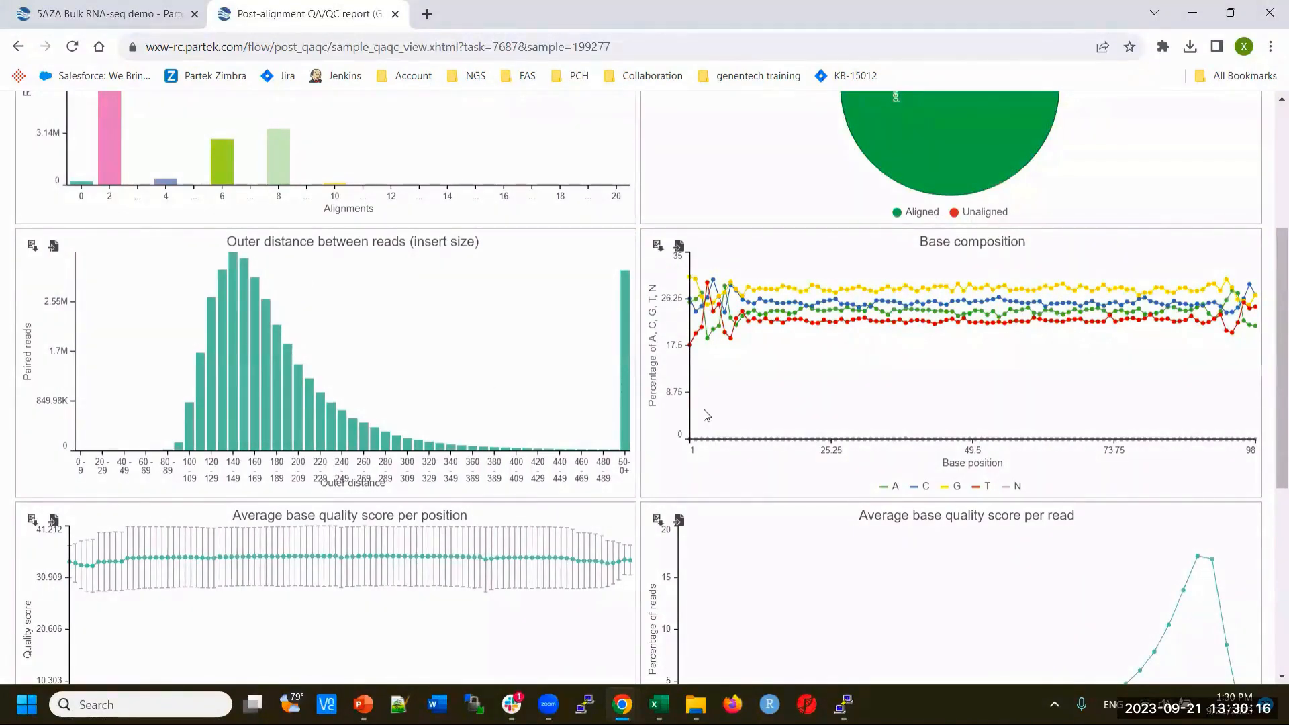
scroll(703, 417, down, 6)
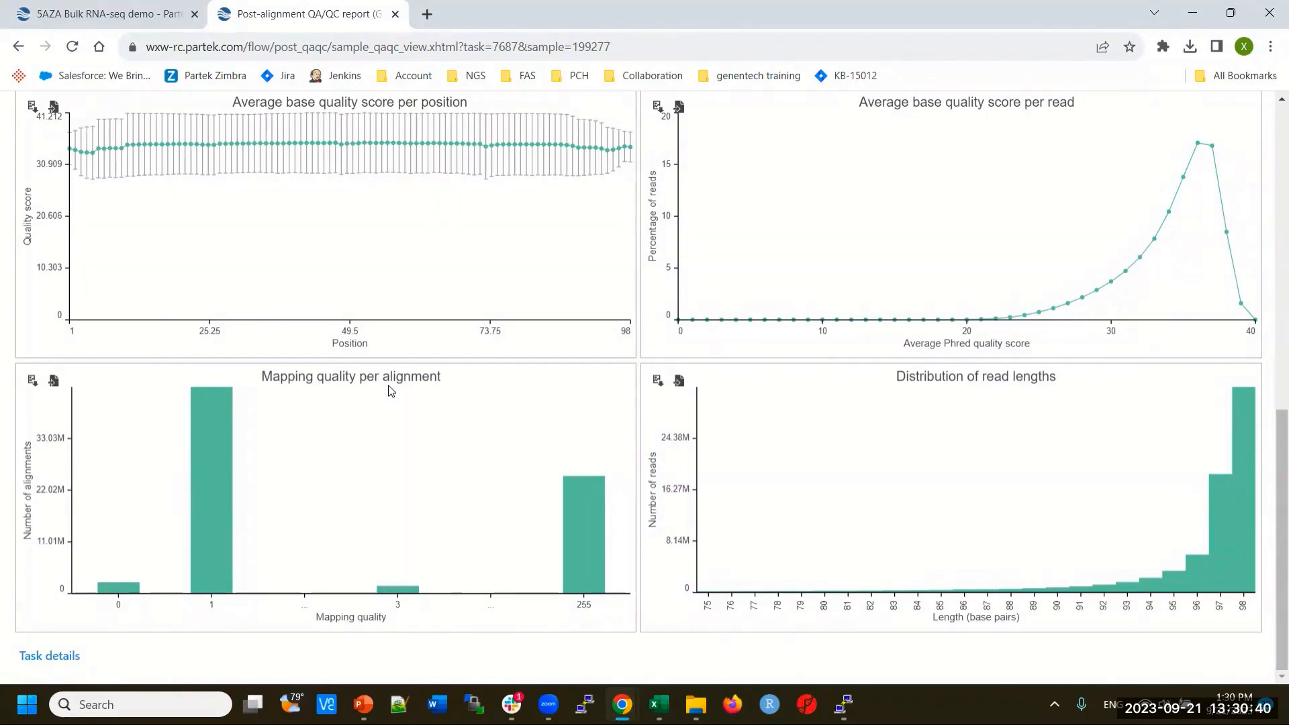
Look back over the sample report's quality and alignment plots, and close the report to return to the project pipeline.
scroll(497, 423, up, 2)
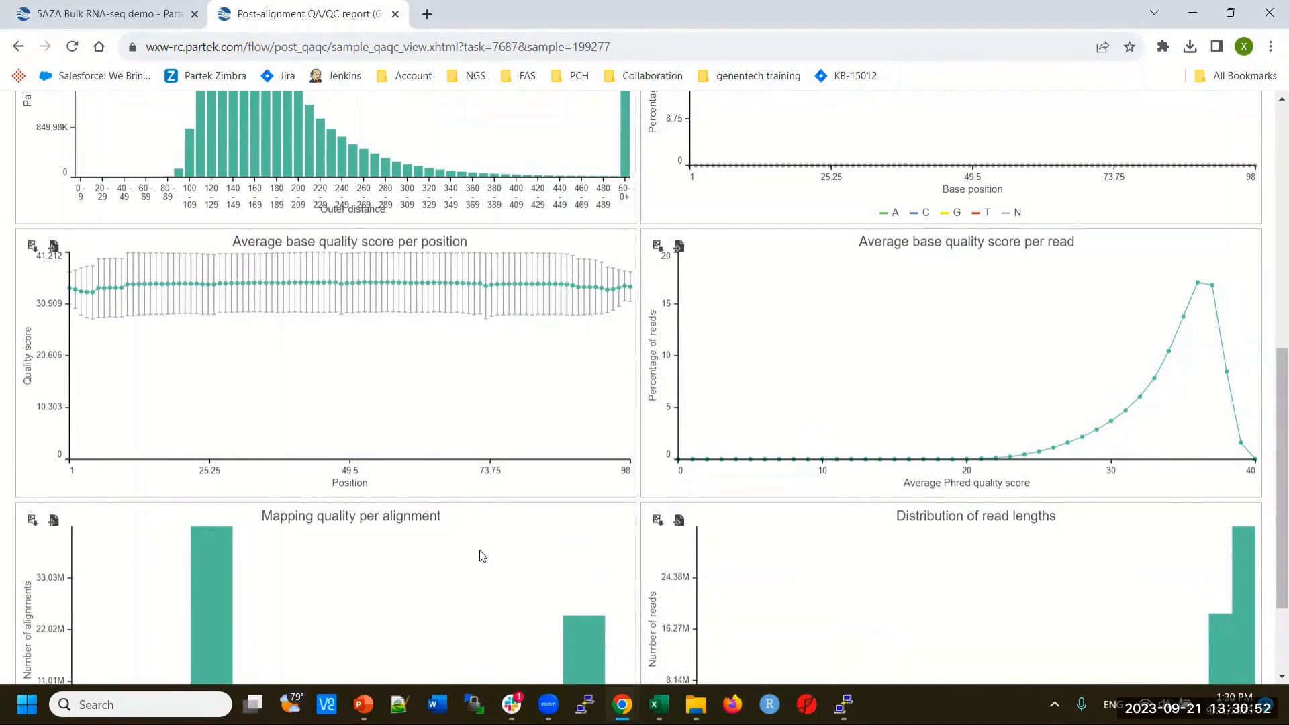
scroll(483, 544, up, 8)
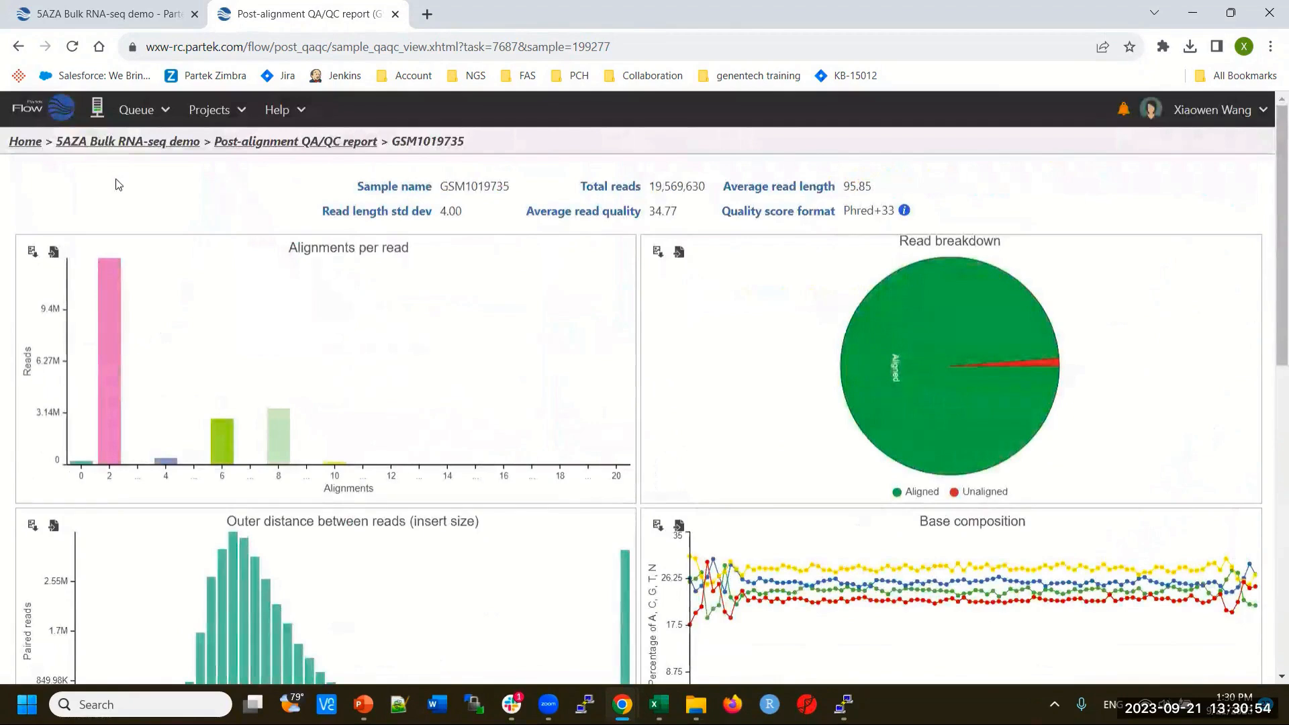
click(396, 14)
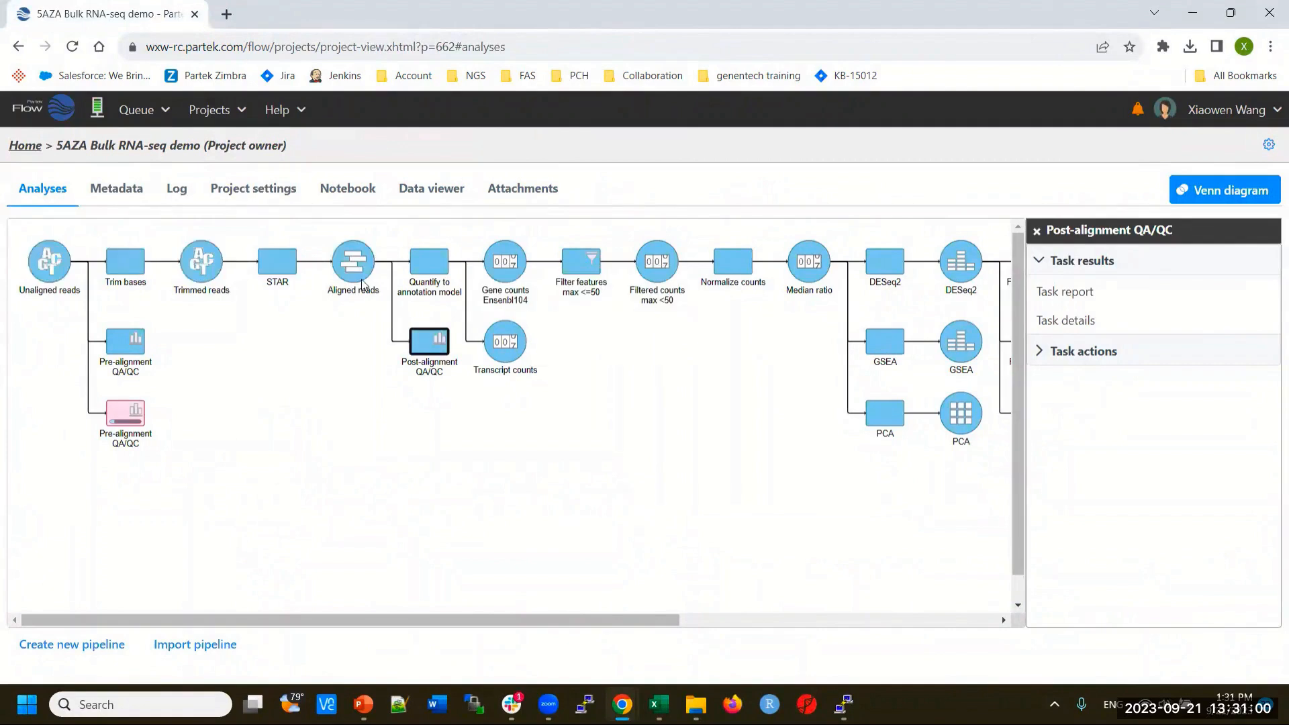
Set up a Quantify to annotation model (Partek E/M) task on the Aligned reads node with Ensembl Transcripts release 108.
click(346, 265)
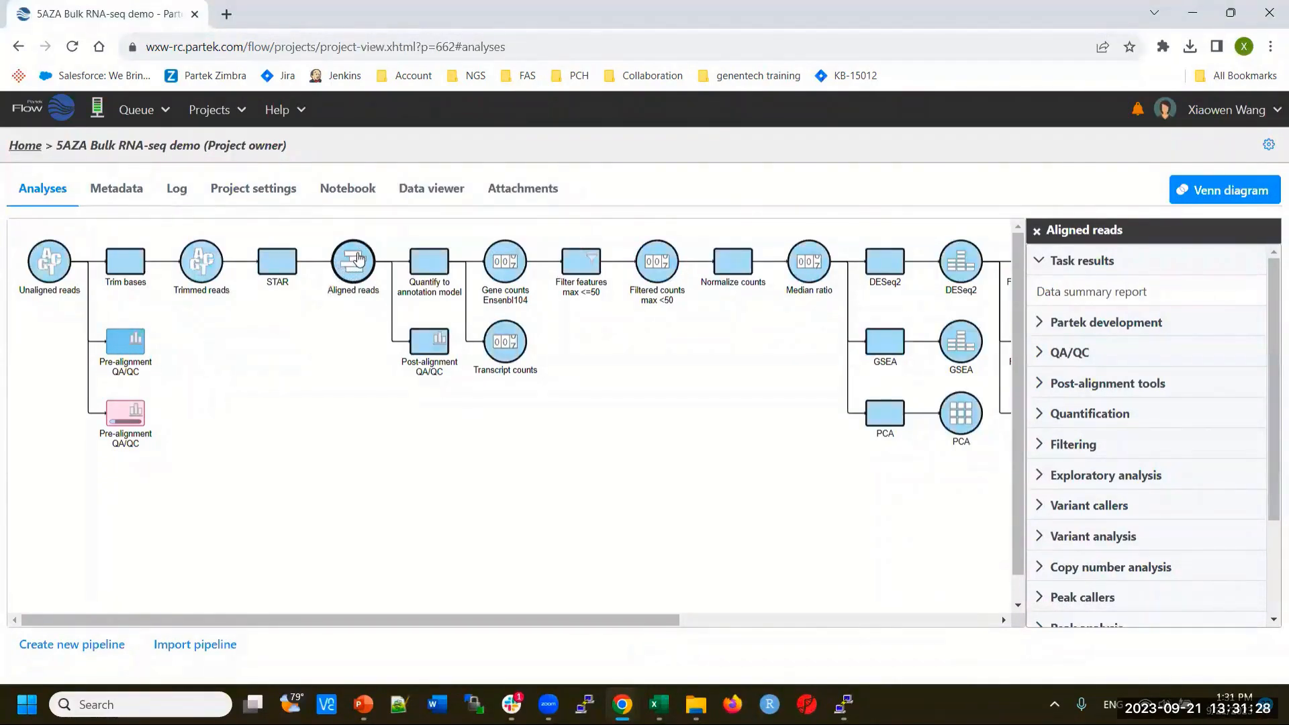
click(1115, 420)
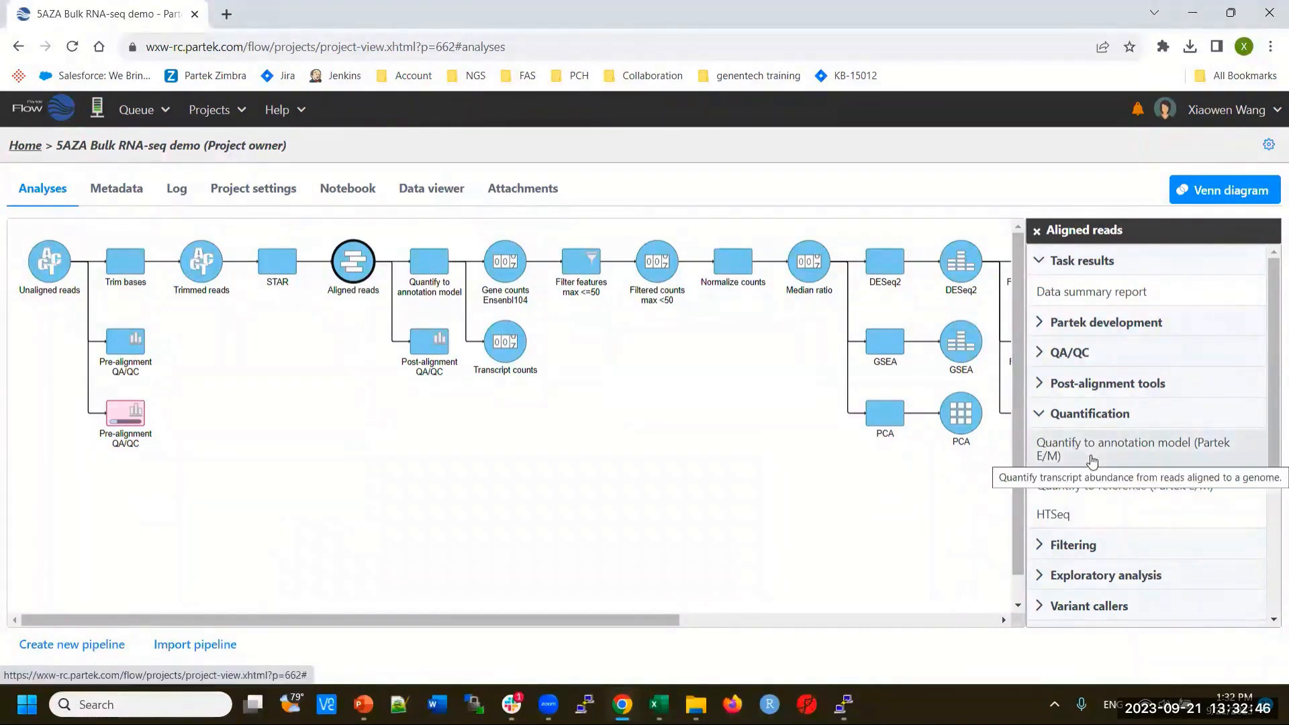
click(1068, 446)
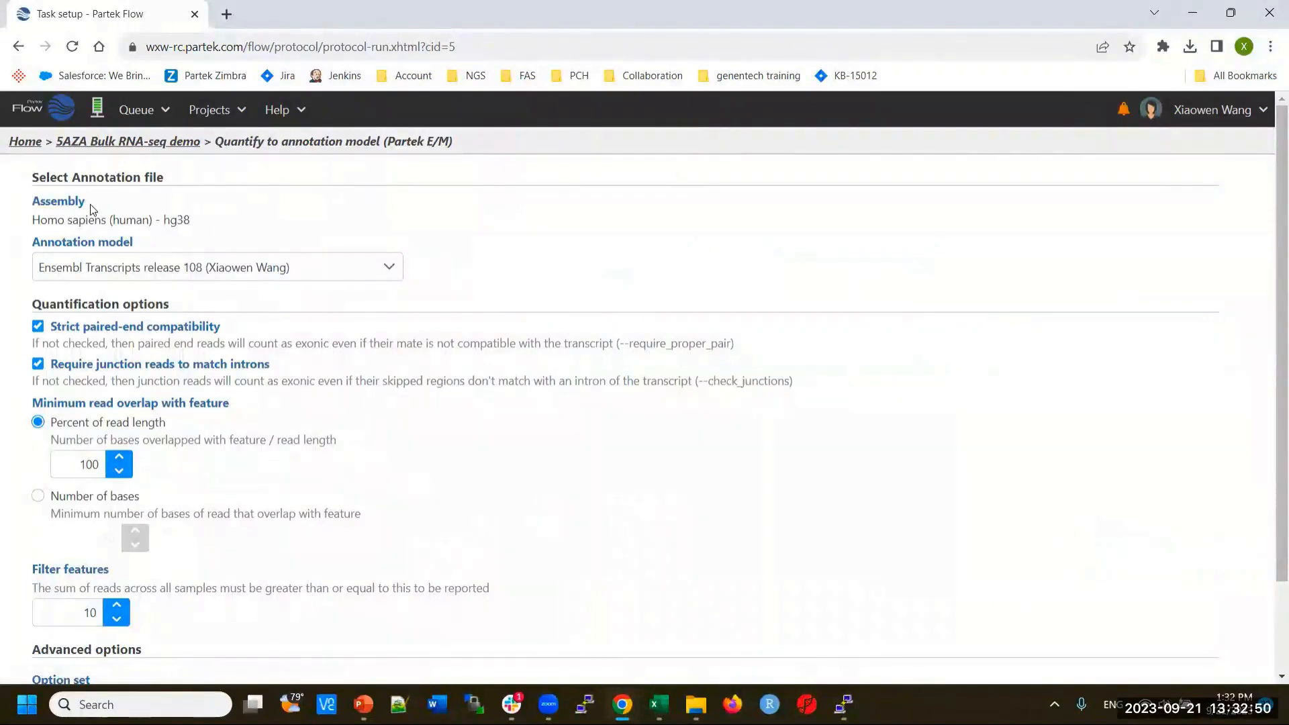
double_click(165, 218)
click(296, 272)
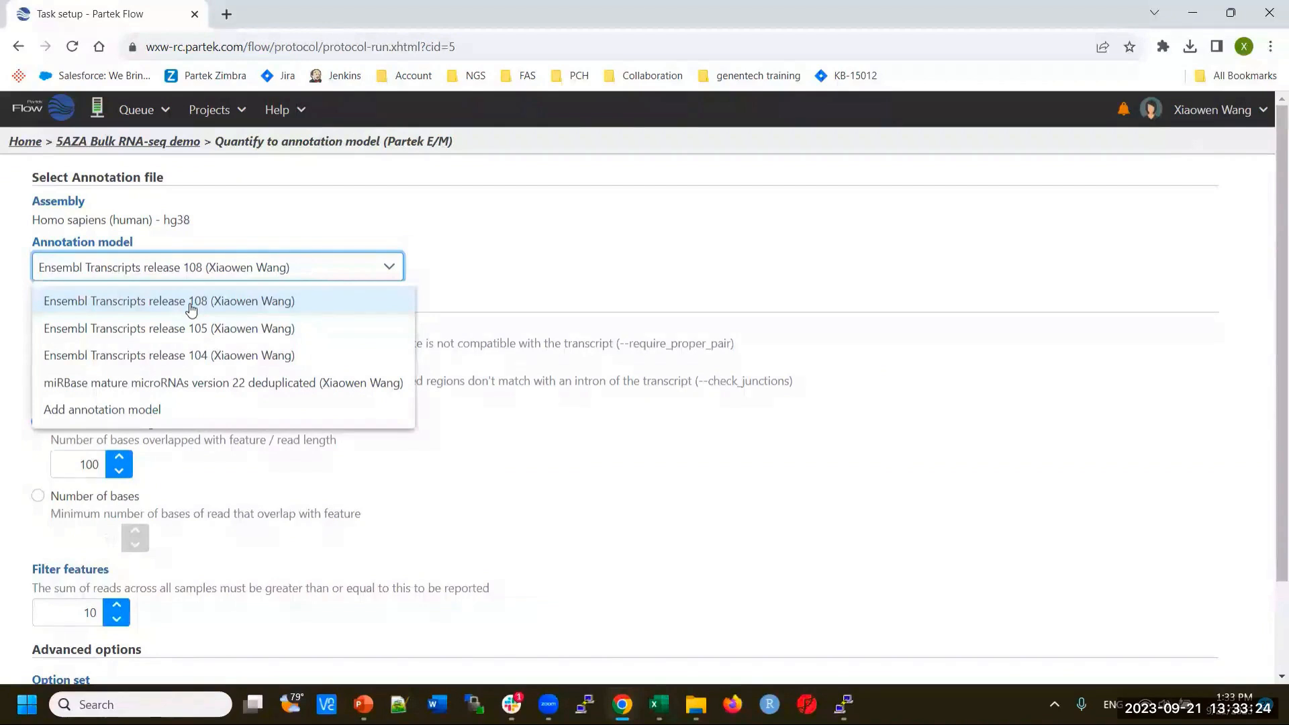
click(137, 303)
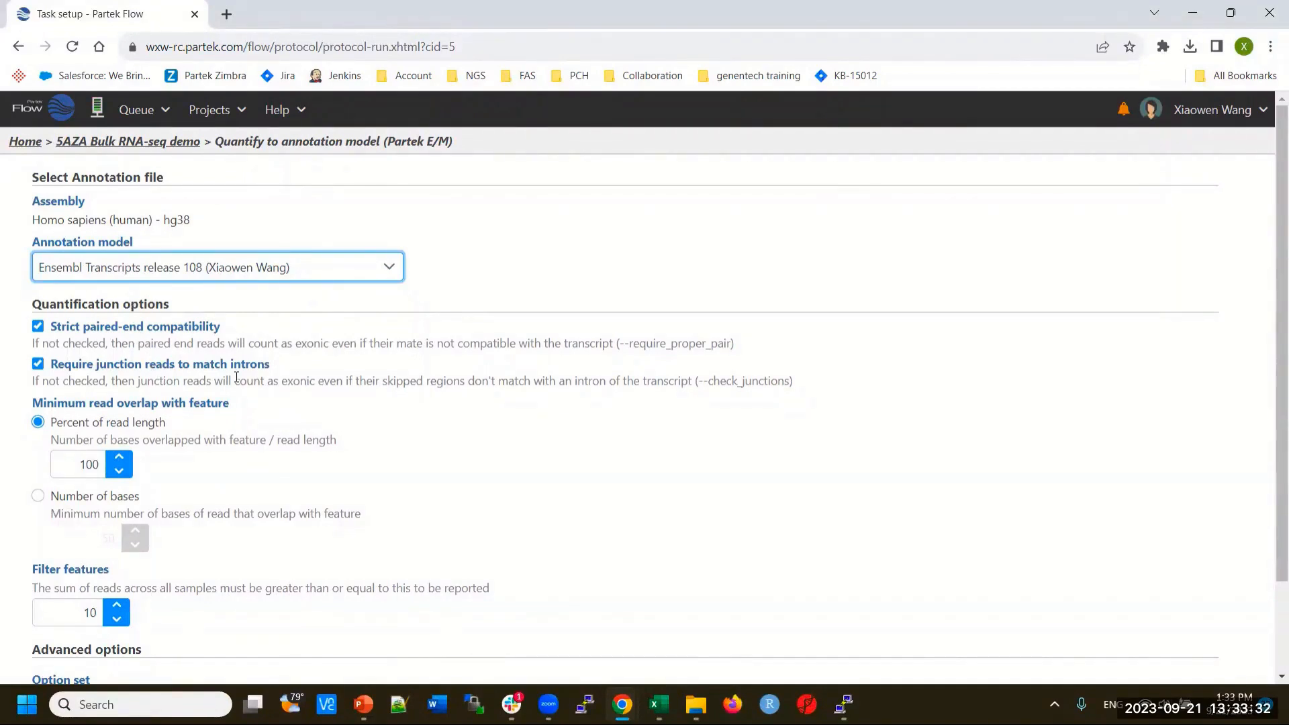
Review the quantification options, focusing on the minimum read overlap as a percent of read length.
scroll(368, 420, down, 2)
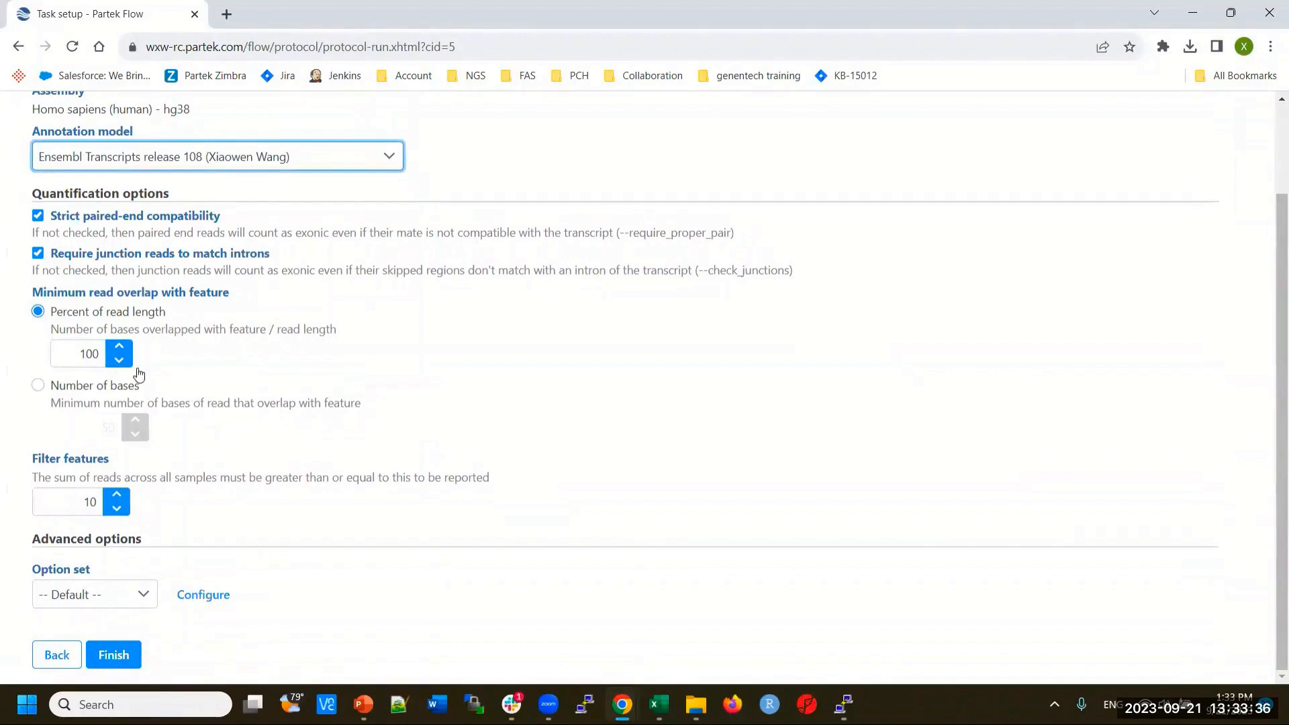
drag(77, 353, 100, 354)
click(100, 354)
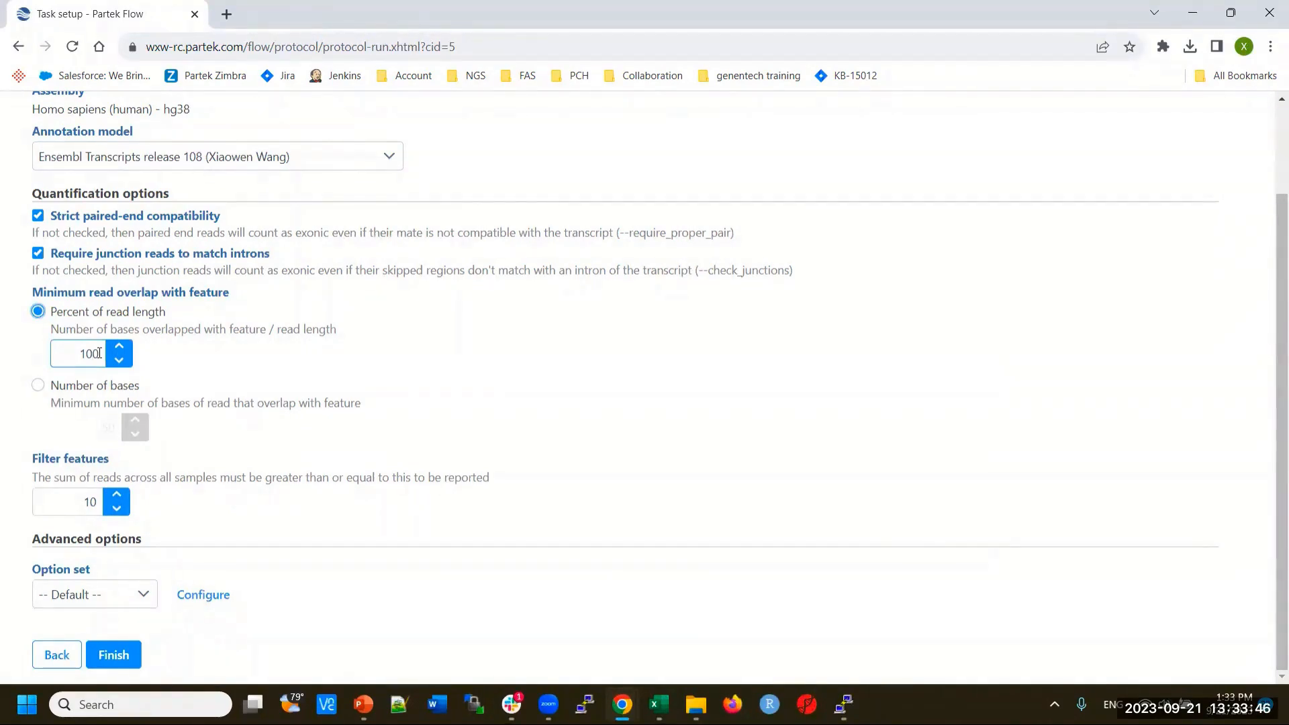
double_click(80, 354)
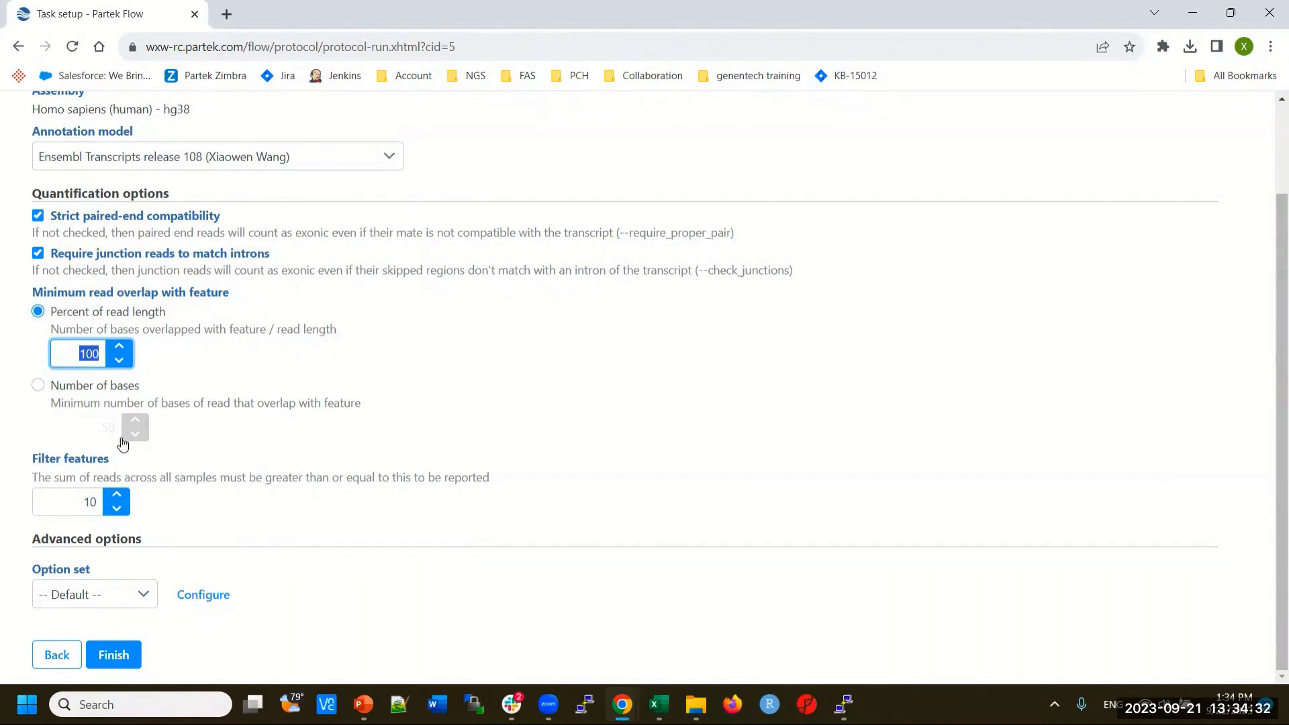
Set the Filter features threshold to 0, and leave the task setup for the 5AZA Bulk RNA-seq demo project without running it.
drag(80, 503, 95, 501)
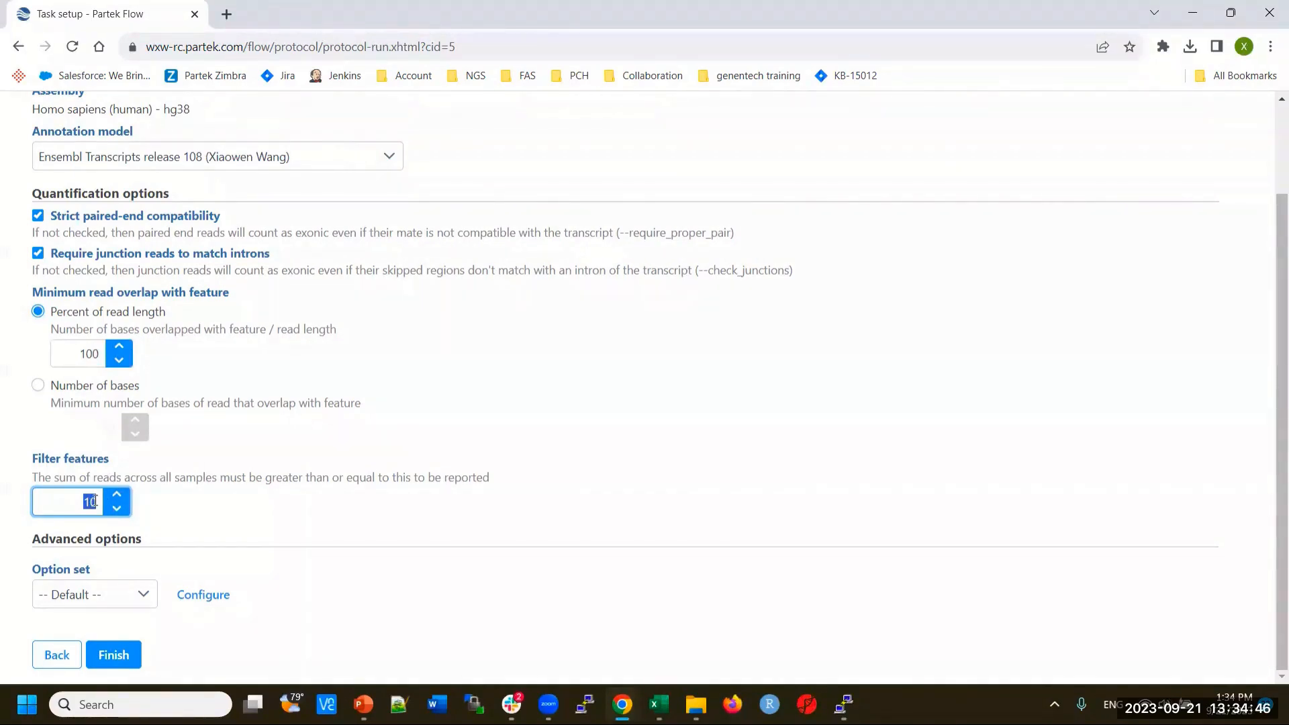
click(74, 504)
double_click(90, 503)
text(1)
double_click(86, 501)
scroll(584, 444, up, 2)
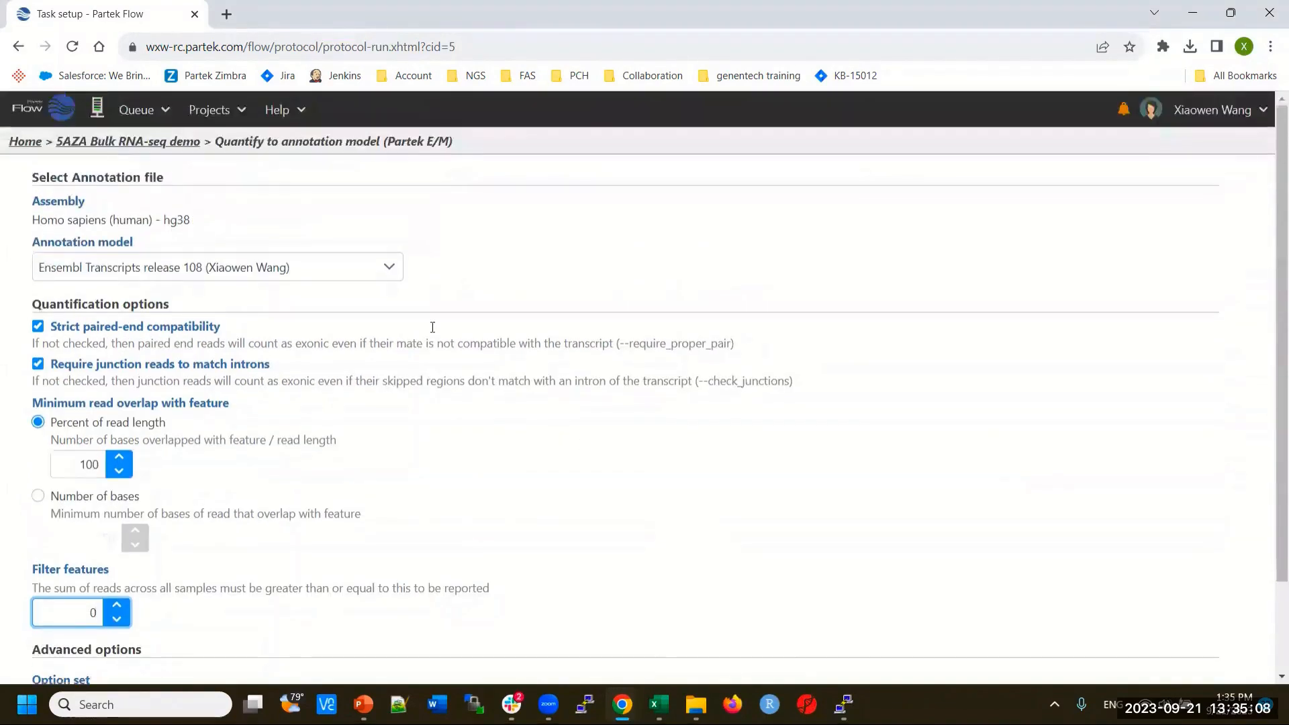
click(159, 152)
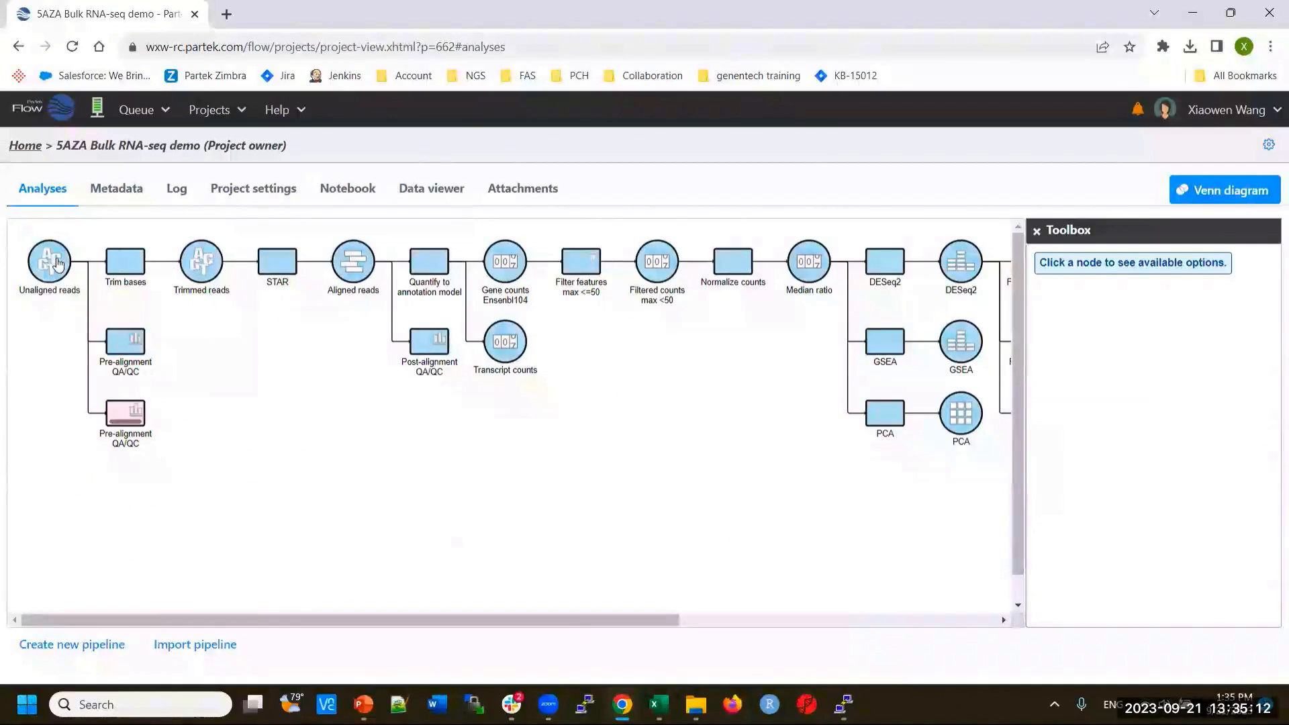
Download the Gene counts Ensenbl104 node's data with features on rows, including annotations and counts, and save the zip file in New folder.
mouse_move(58, 264)
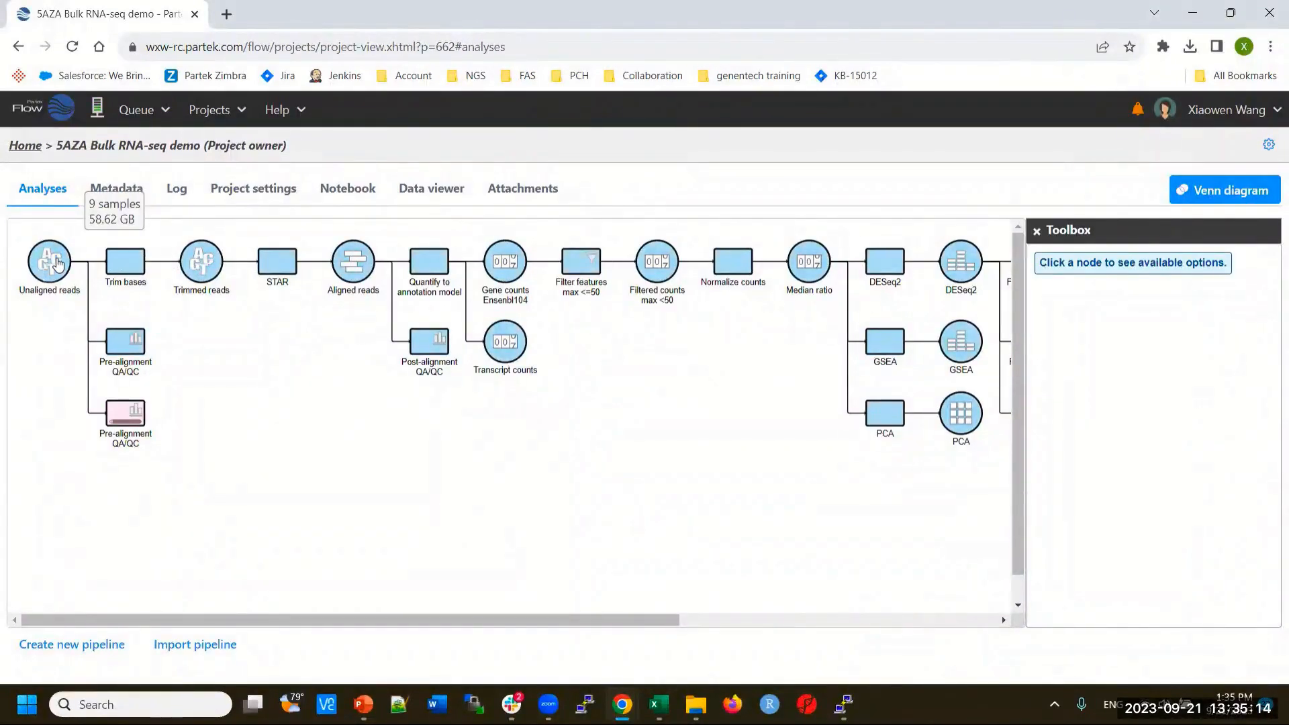
mouse_move(356, 262)
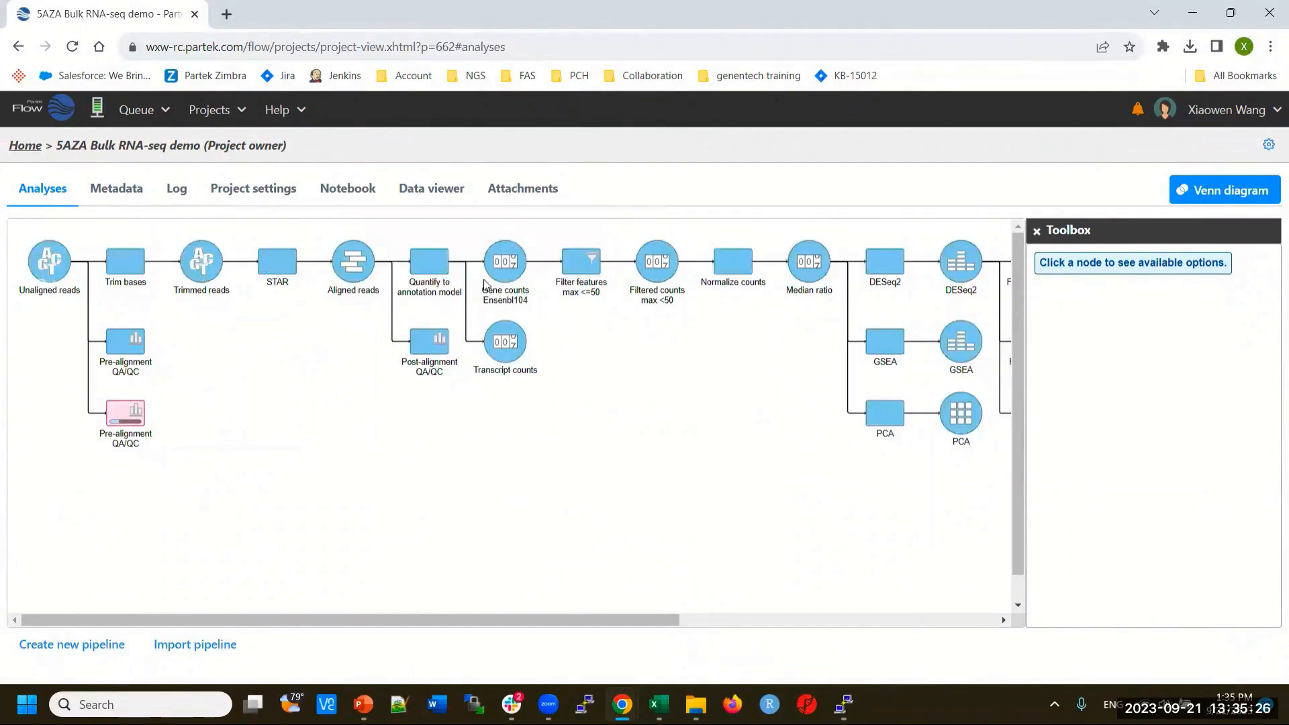
mouse_move(508, 264)
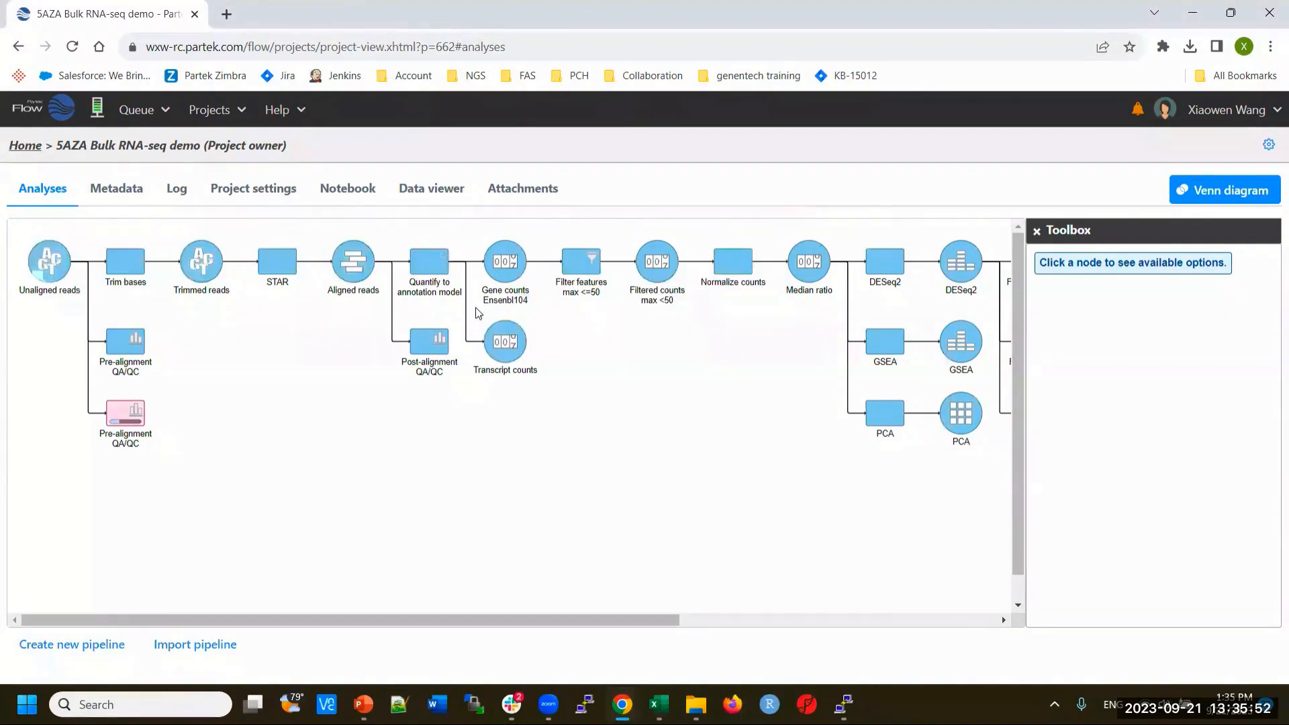
click(507, 271)
scroll(1150, 494, down, 3)
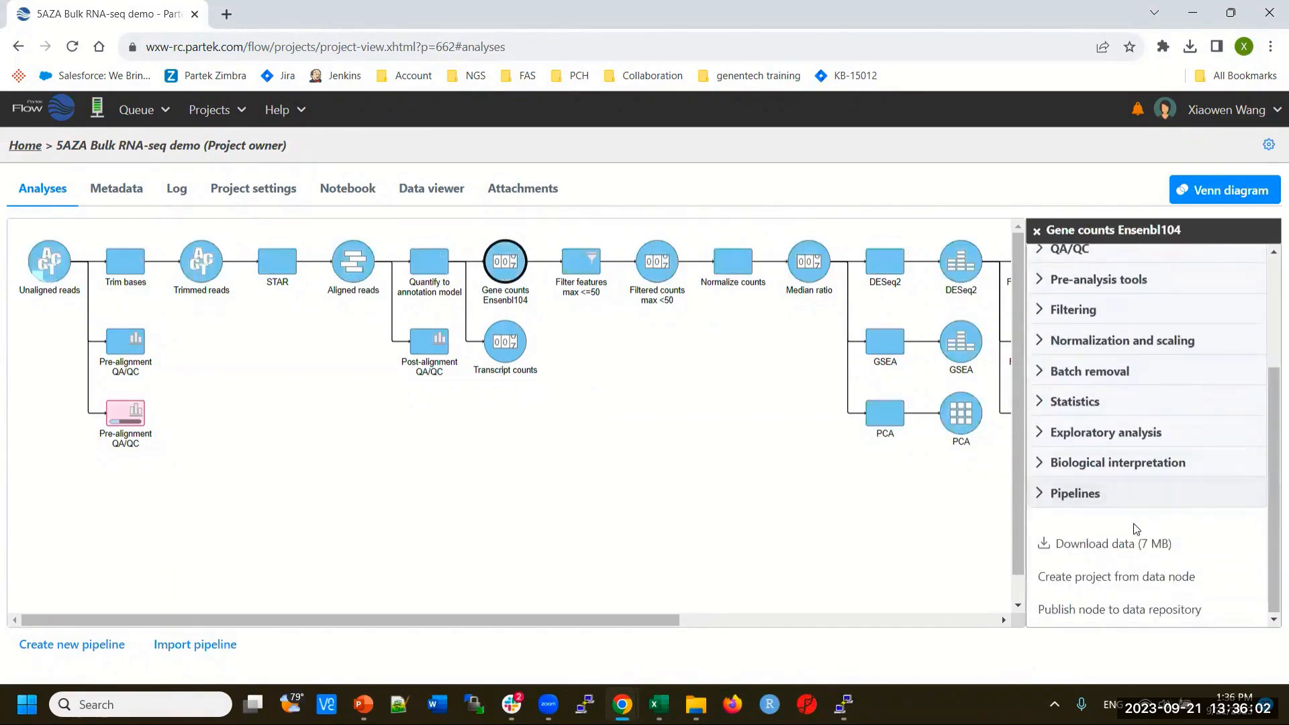
click(1105, 543)
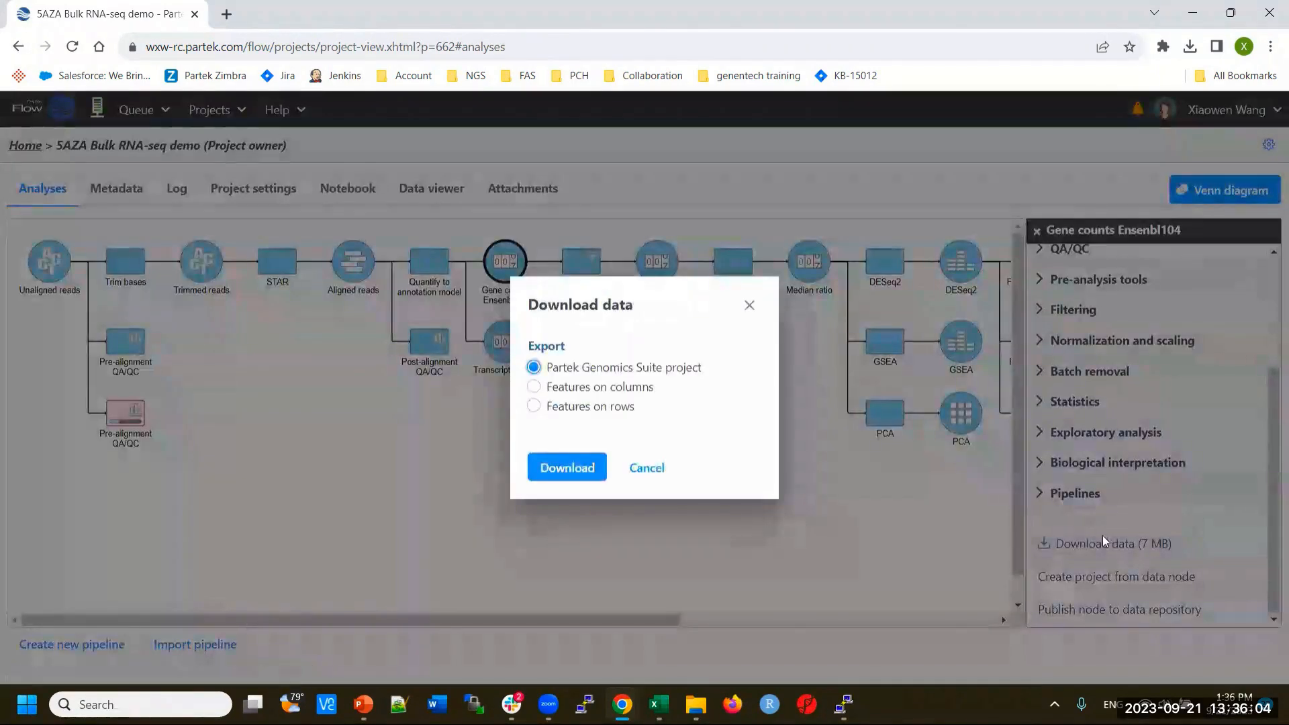
click(596, 388)
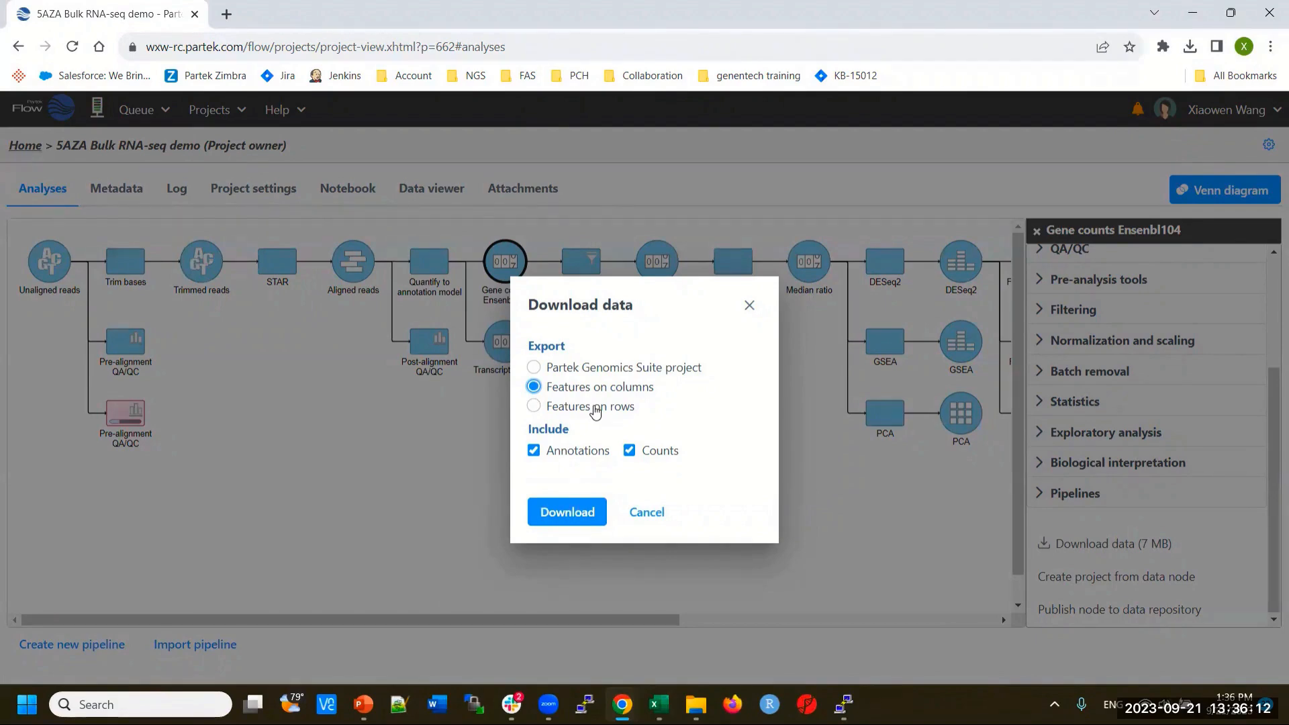
click(534, 406)
click(572, 511)
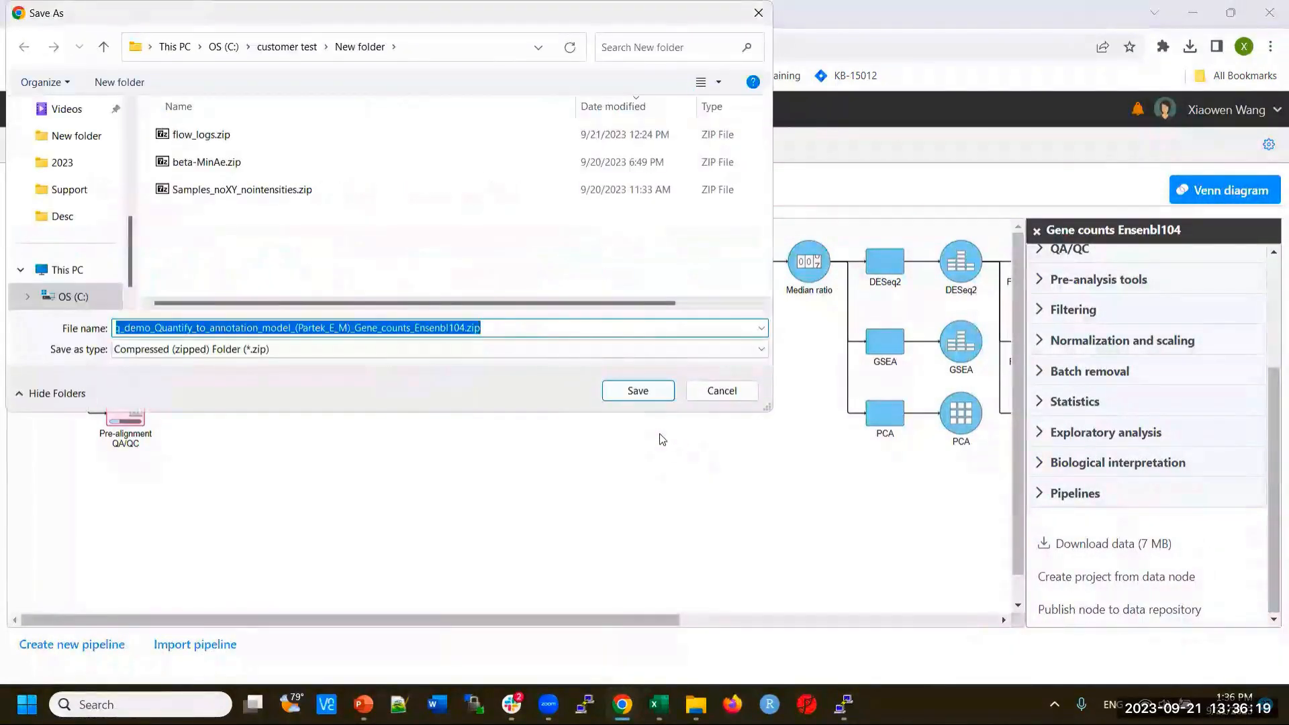
click(643, 393)
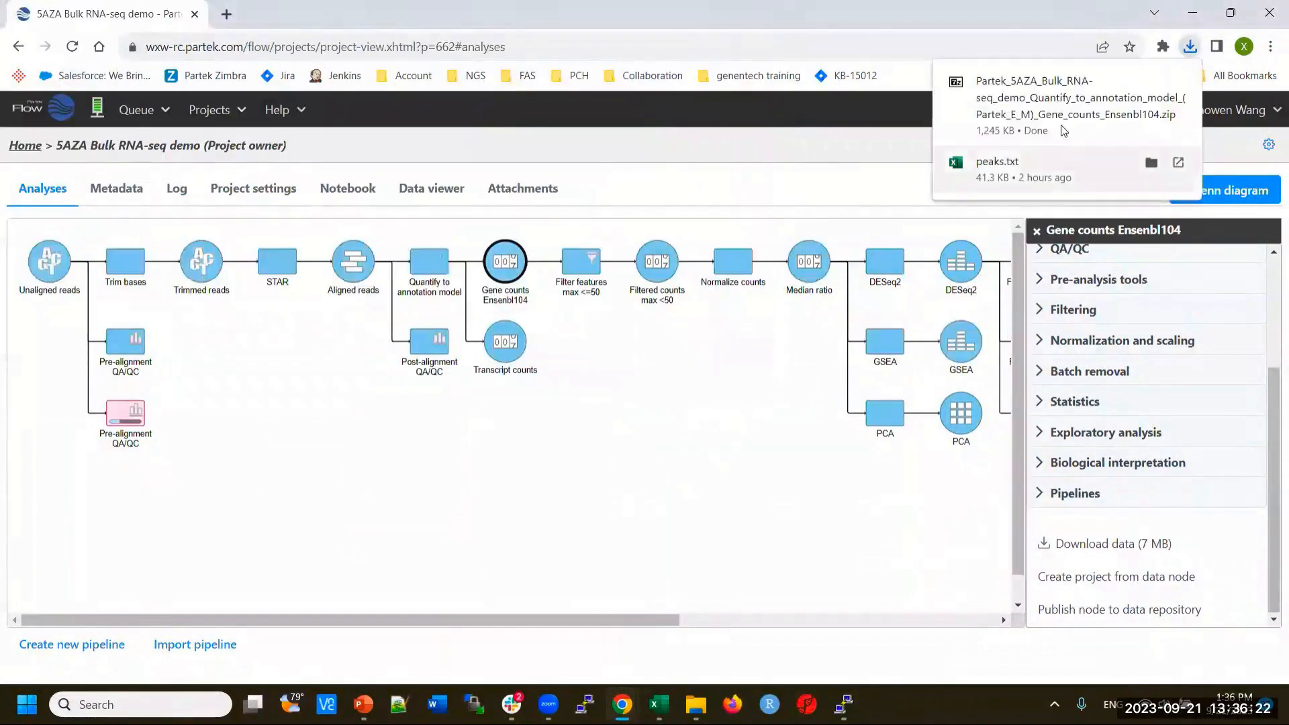
Open the downloaded zip in 7-Zip and open its gene counts text file in a maximized Excel window.
click(1050, 95)
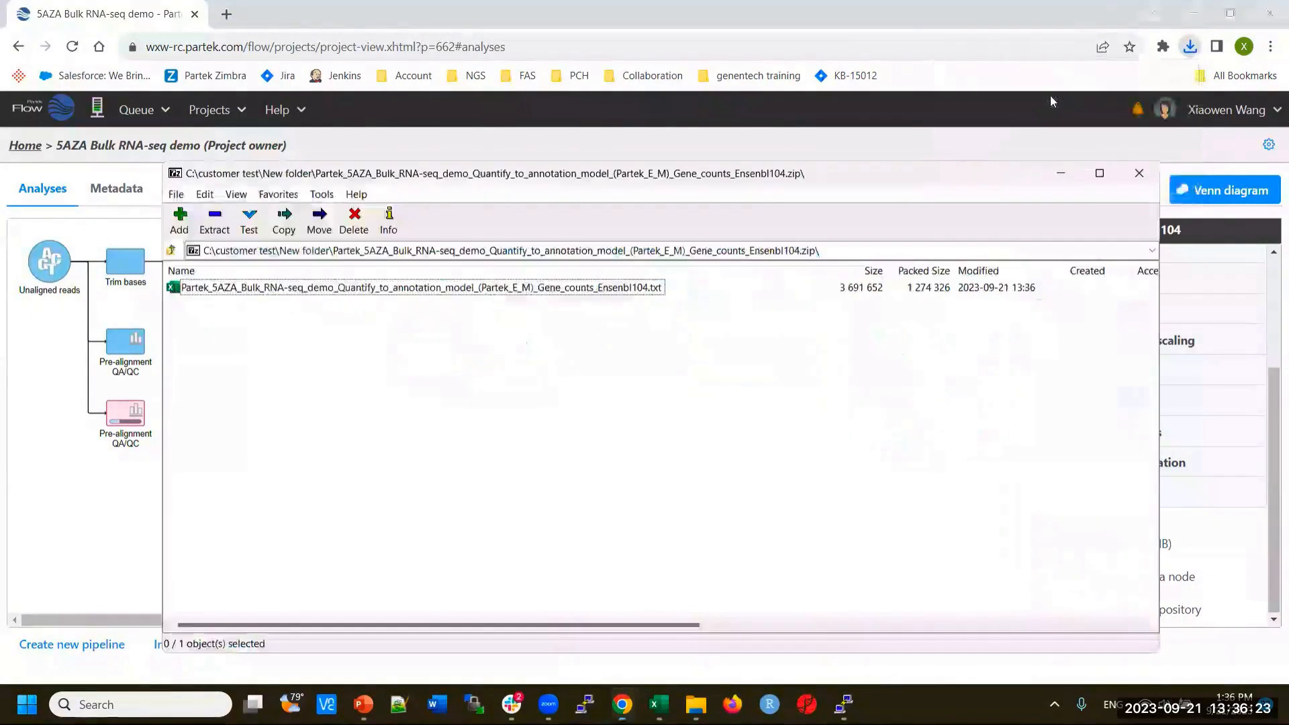
double_click(517, 288)
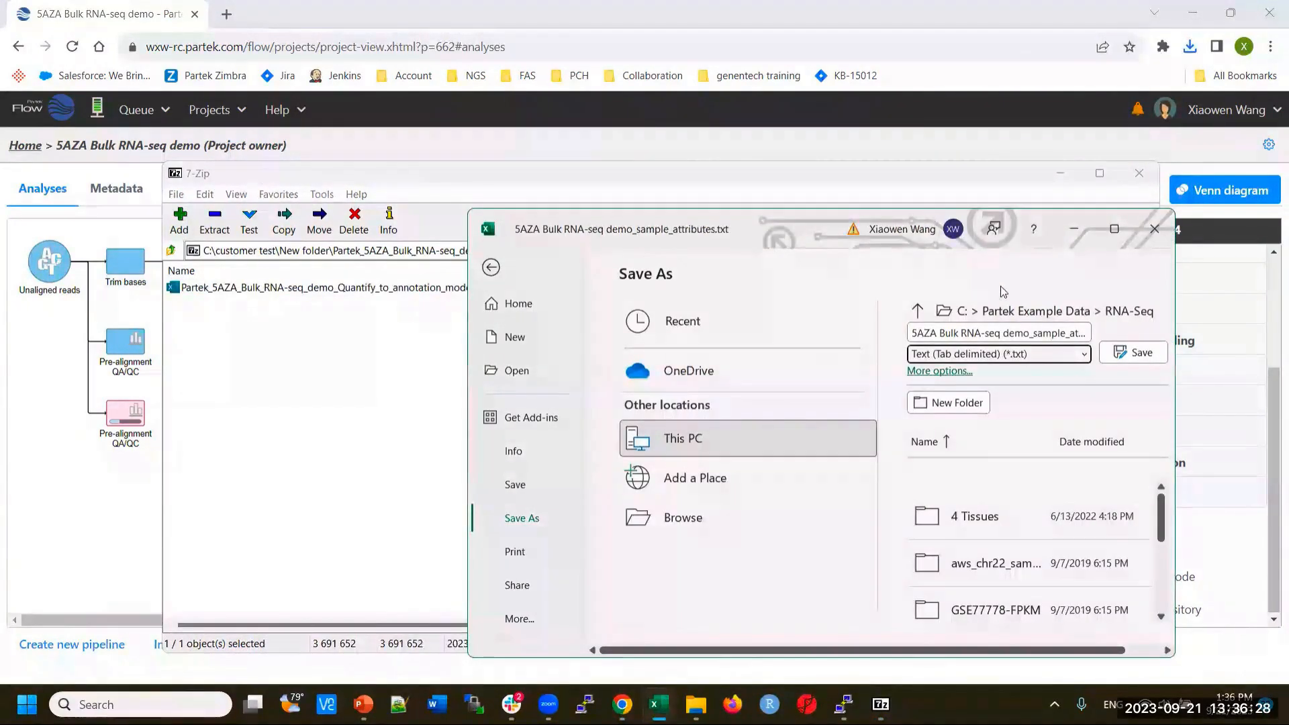
key(Escape)
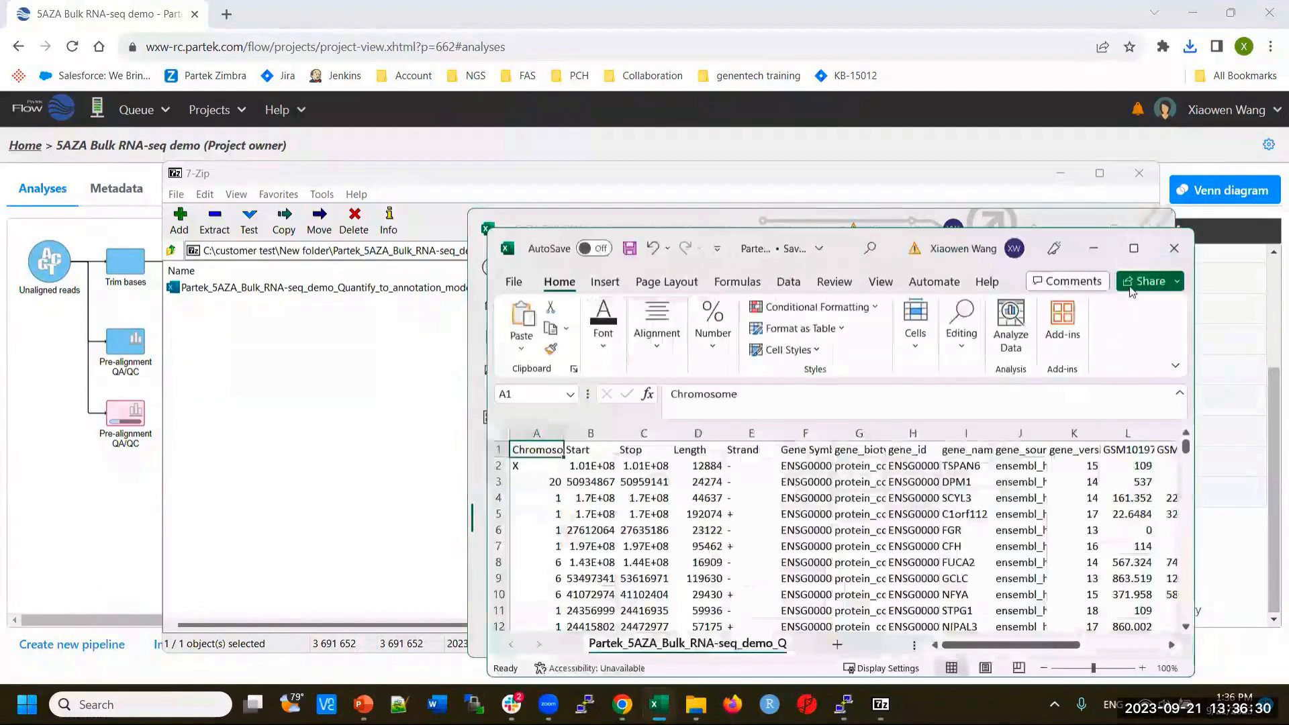
click(1142, 255)
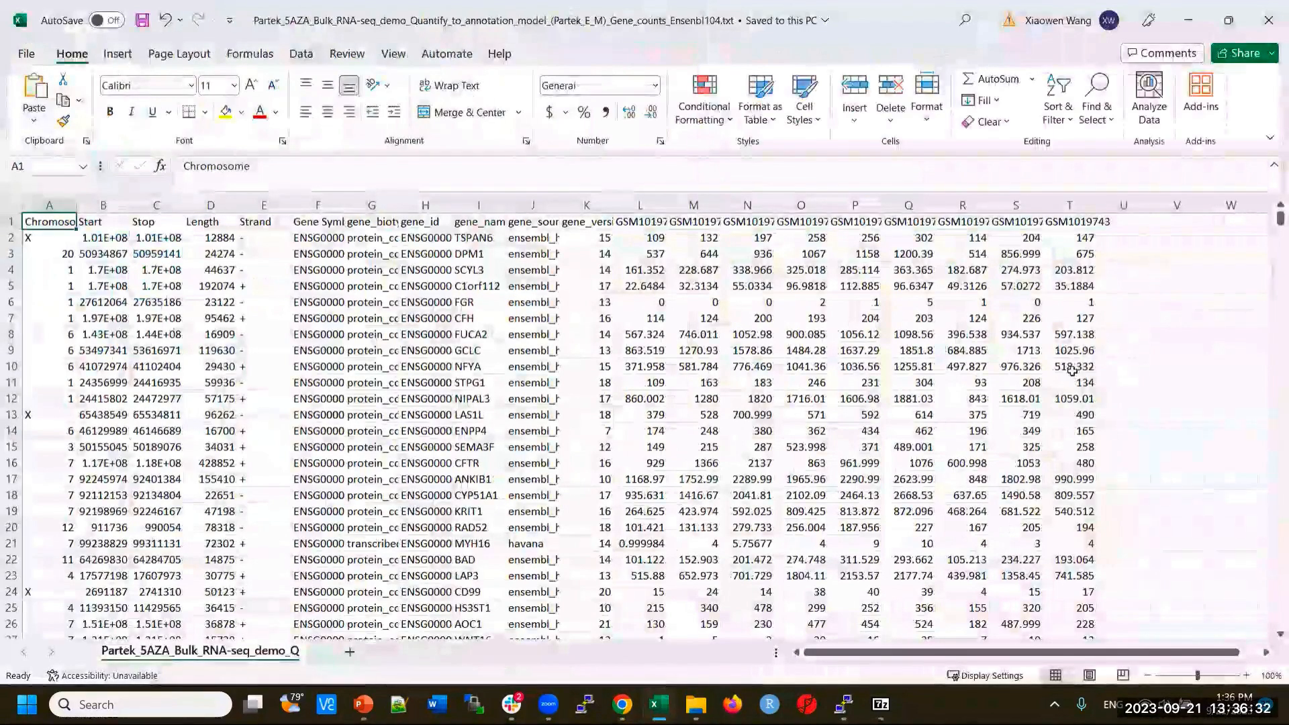
Examine the gene counts sheet: the annotation columns, the sample name headers, the per-sample counts, and the rows down to the end.
click(11, 238)
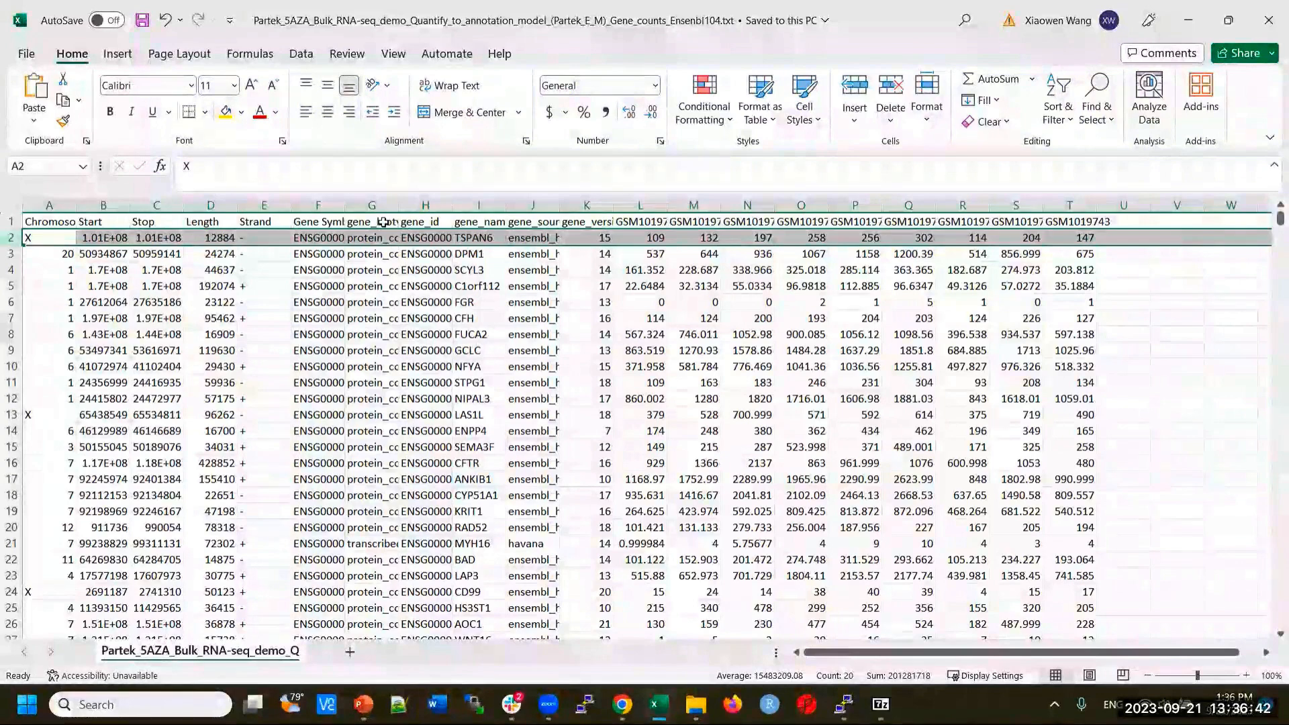
click(644, 220)
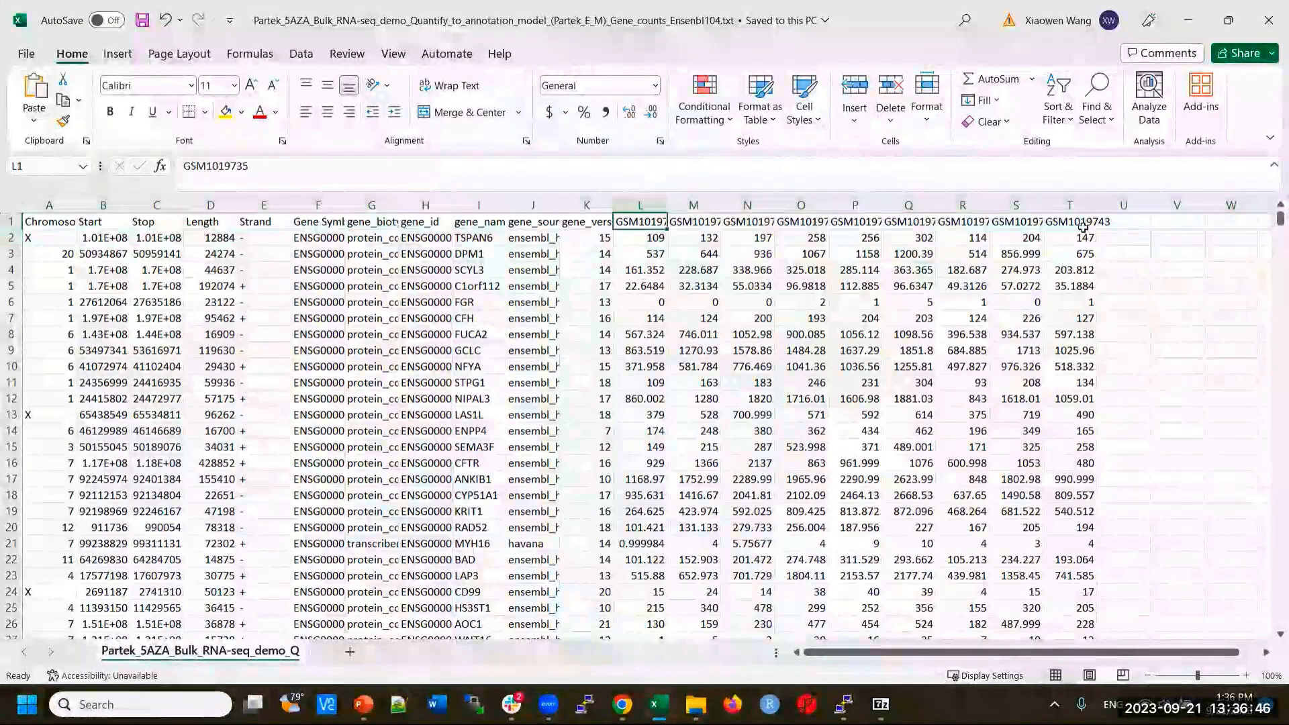
drag(644, 238, 1105, 583)
scroll(1156, 540, down, 10)
scroll(1156, 541, down, 7)
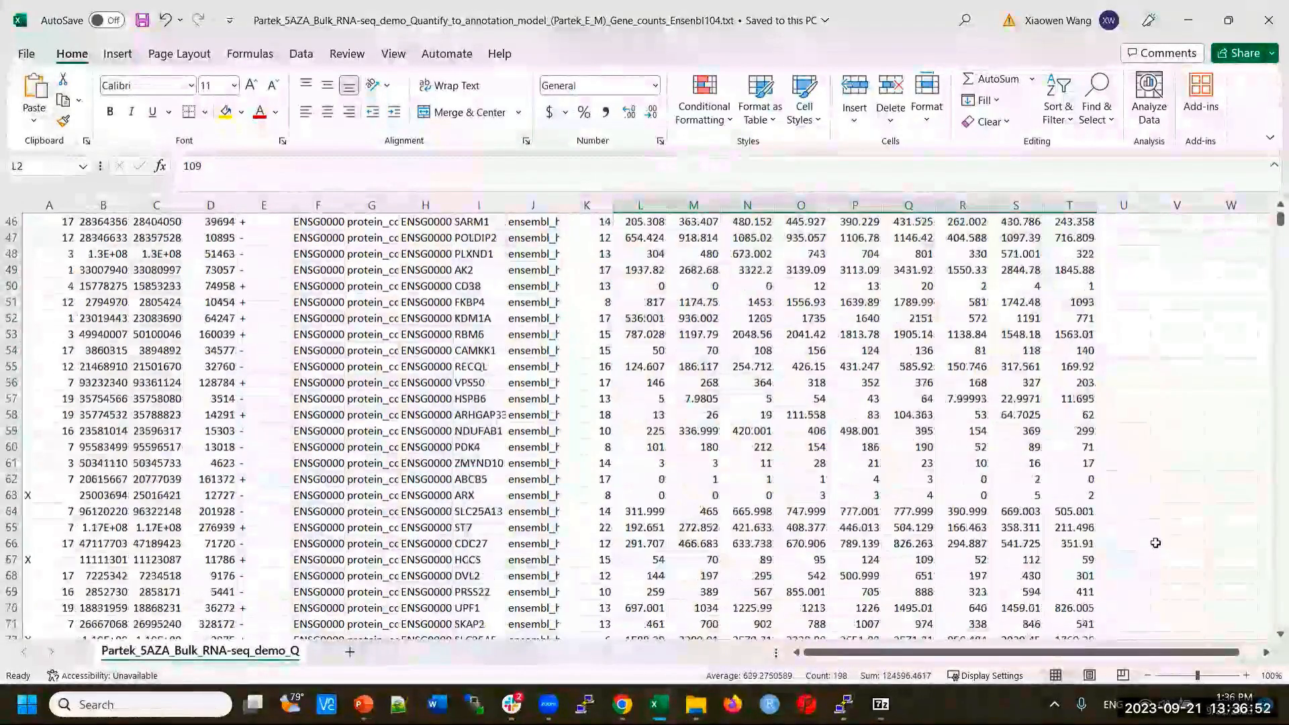
scroll(1151, 543, down, 6)
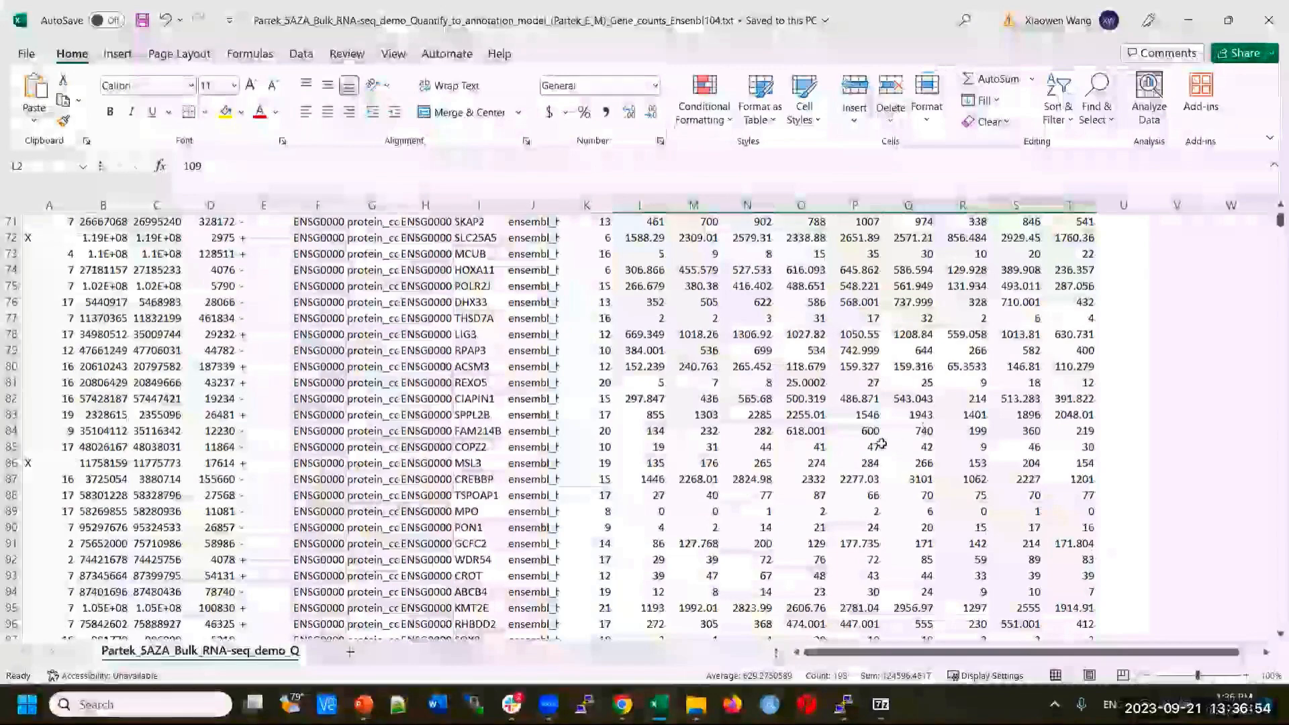
drag(1281, 220, 1272, 640)
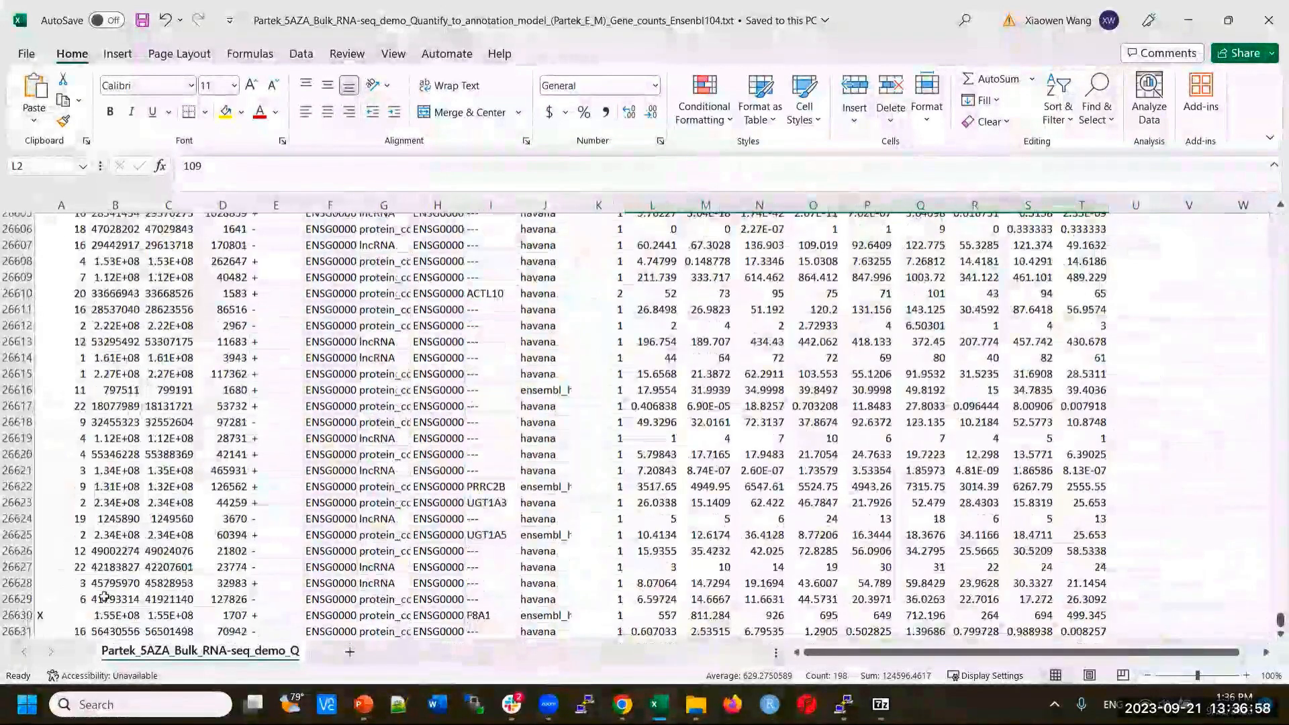
scroll(61, 599, up, 8)
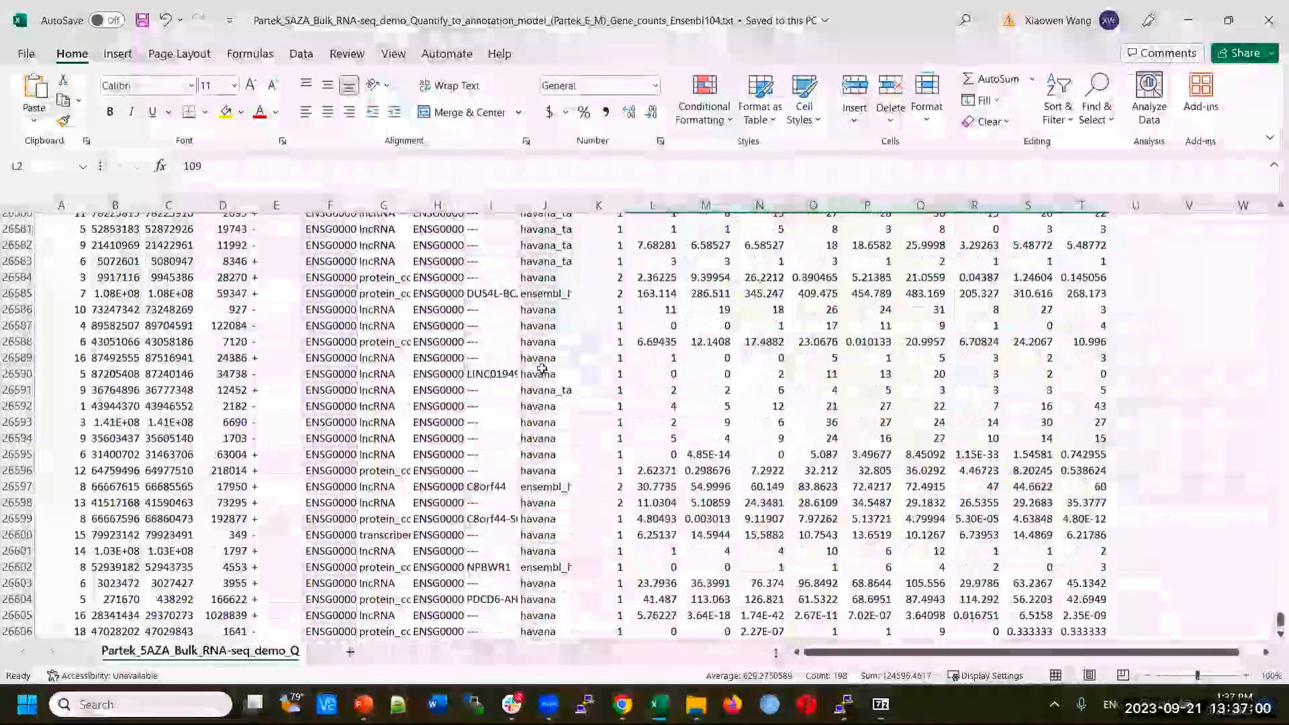
Close the 7-Zip archive window and bring the gene counts spreadsheet back to the front in Excel.
click(1188, 21)
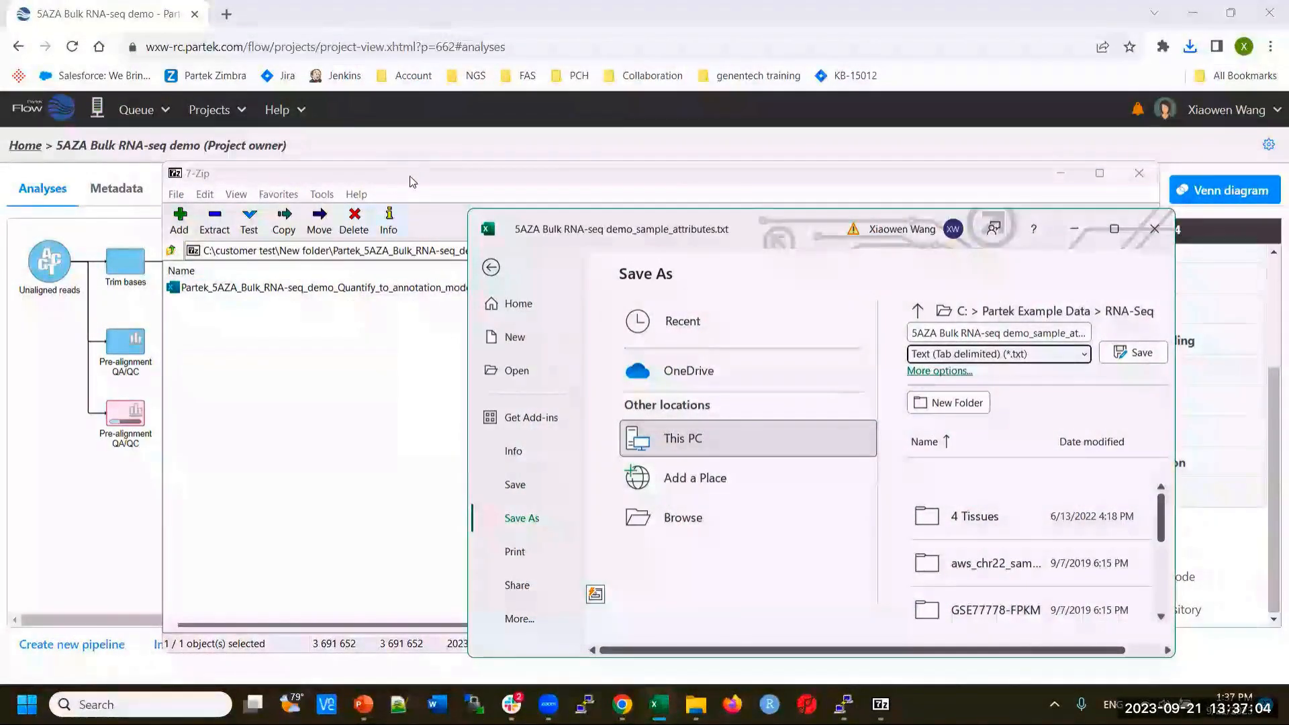
click(435, 176)
click(1142, 177)
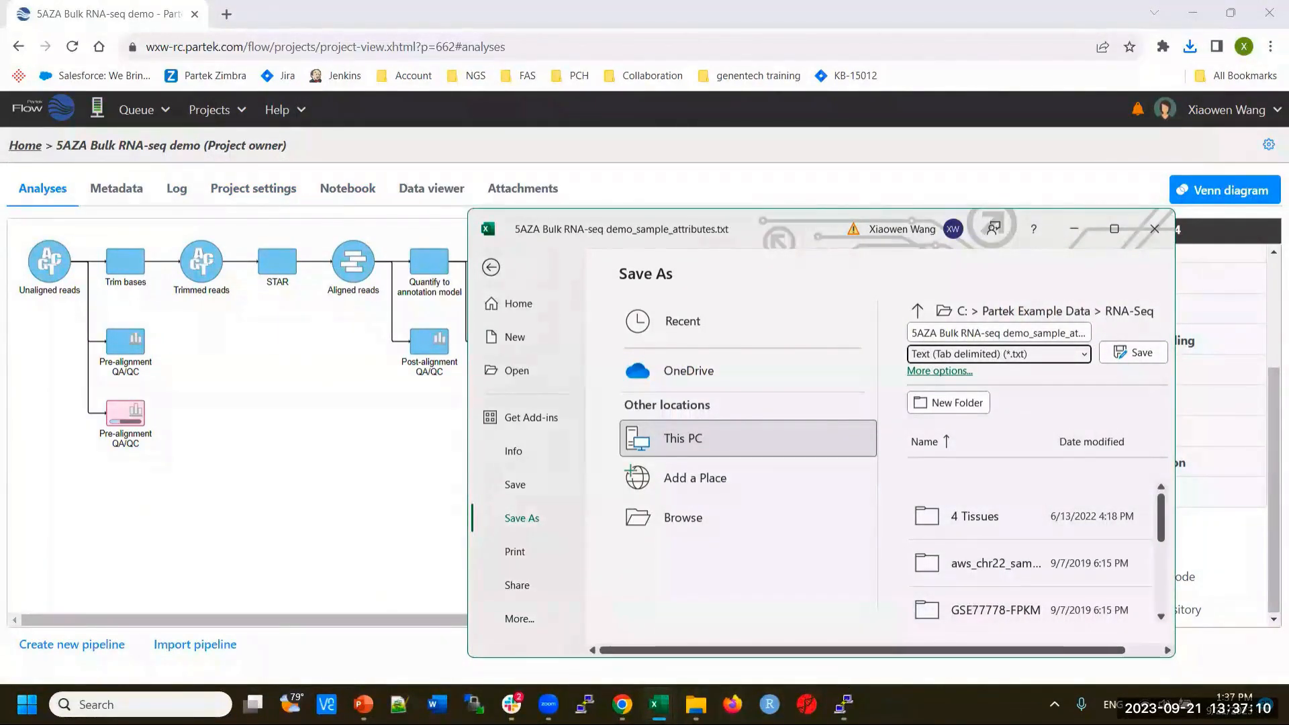
mouse_move(659, 705)
click(748, 578)
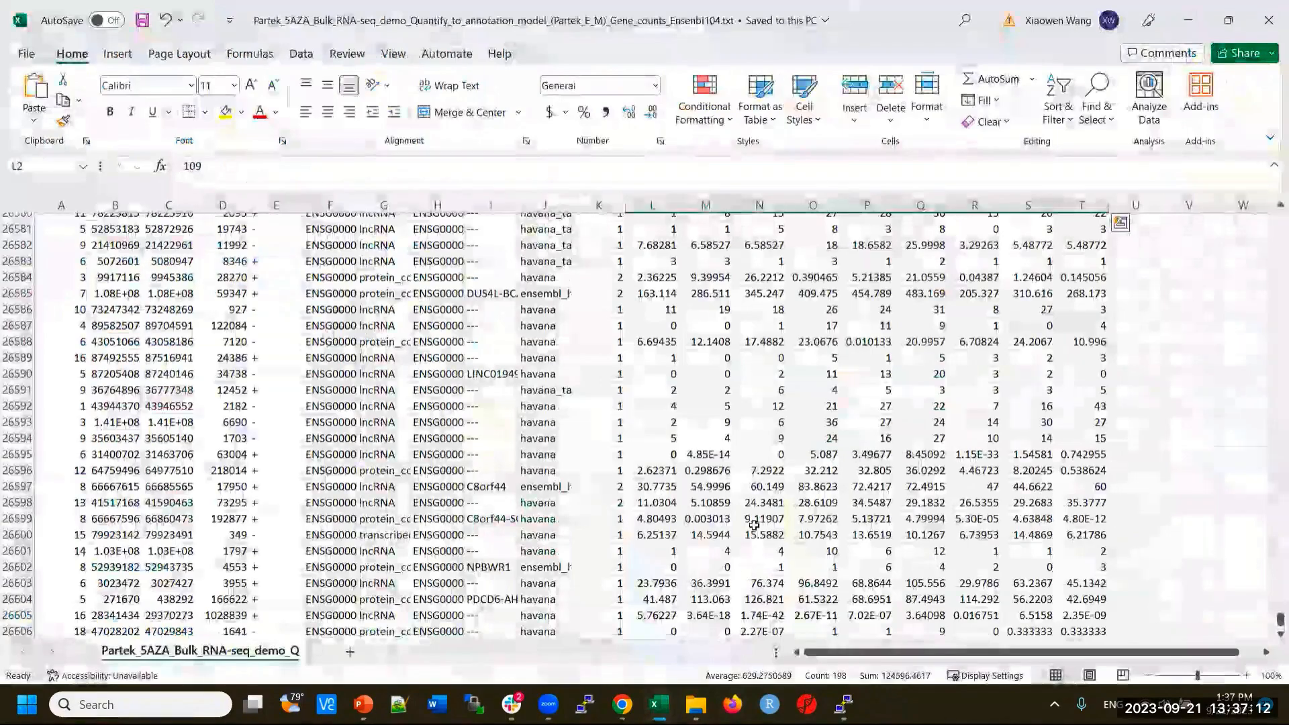
Switch from the Excel spreadsheet back to Partek Flow and open the quantification report of the Gene counts Ensenbl104 node.
click(939, 279)
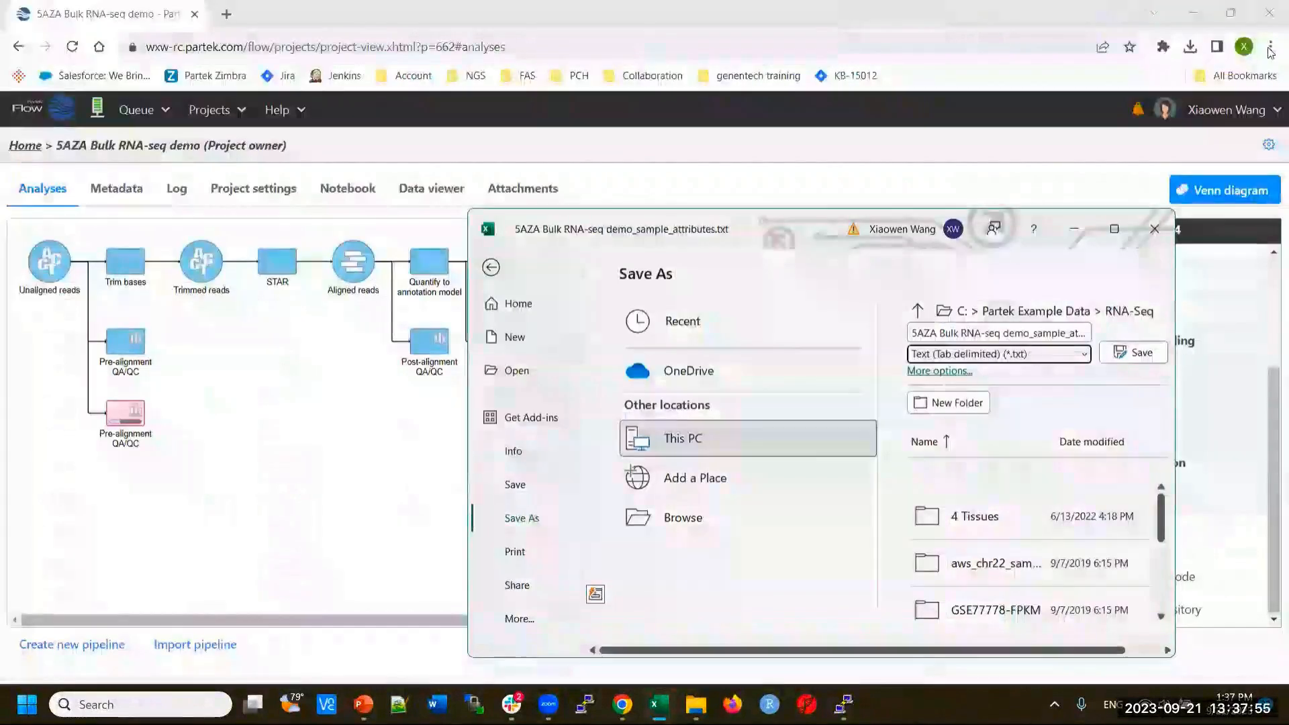
click(1188, 20)
click(323, 407)
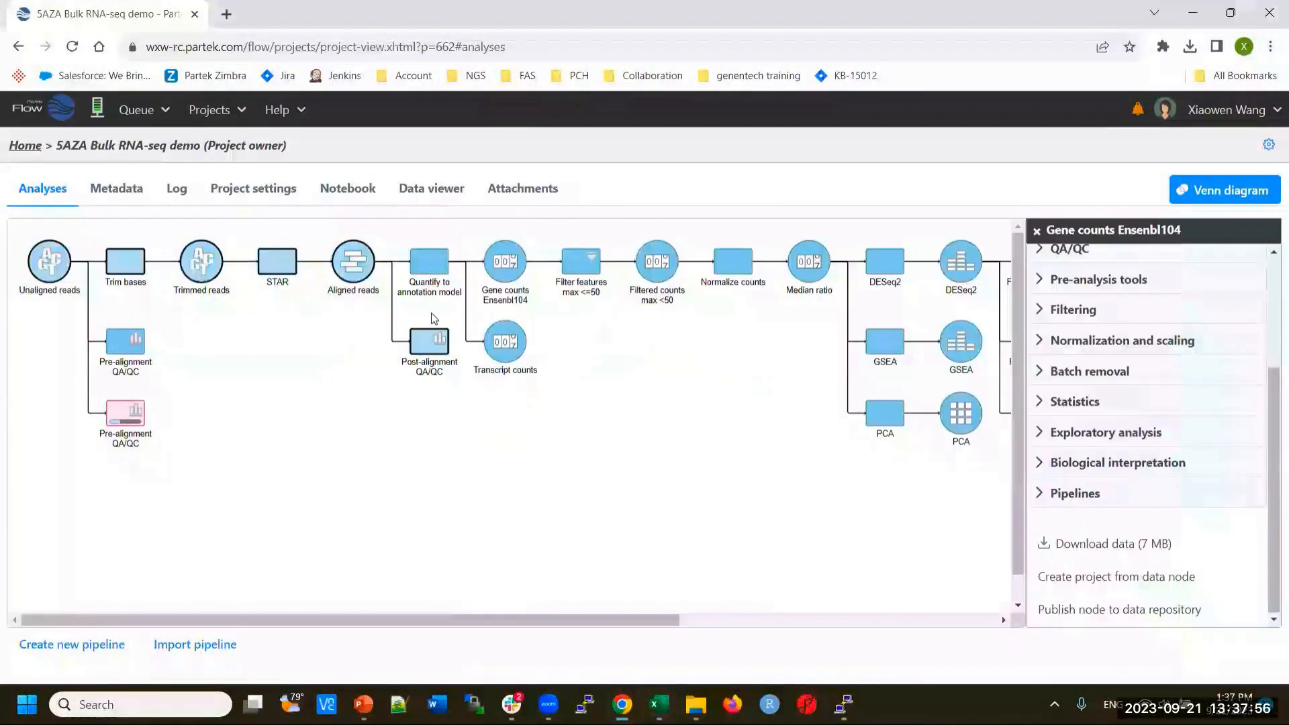
click(510, 259)
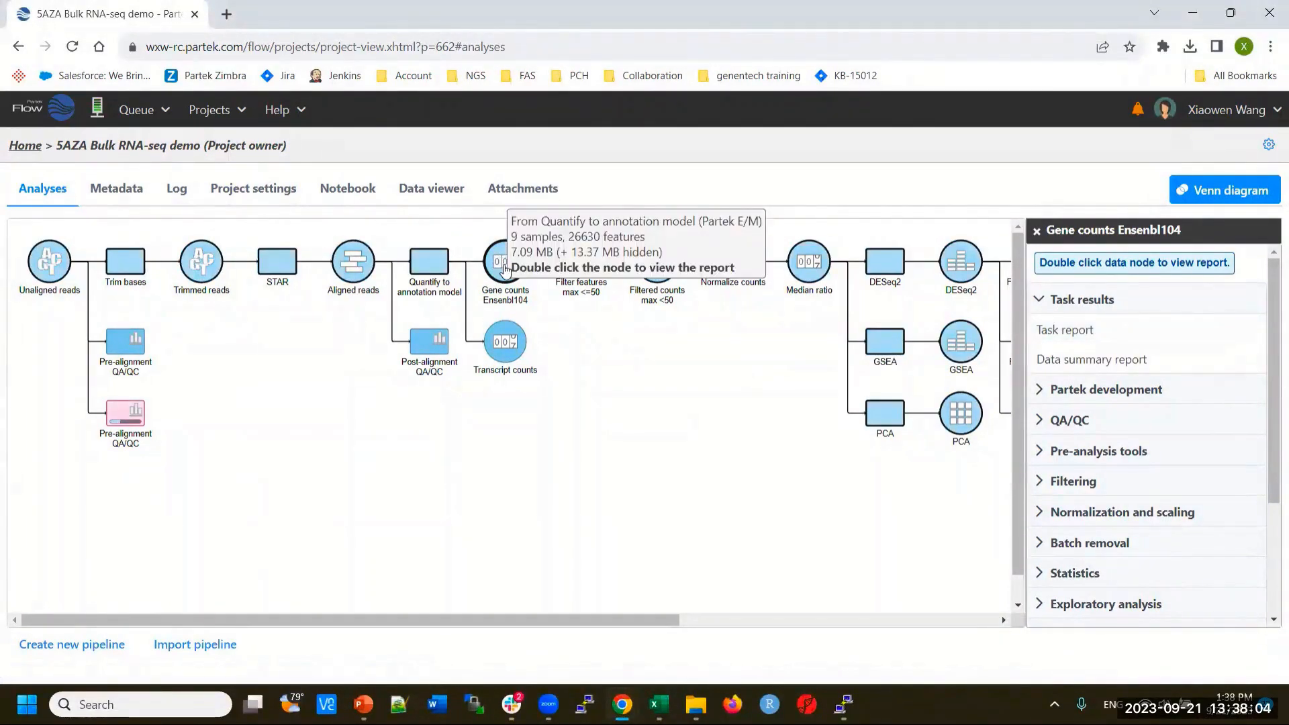
double_click(506, 270)
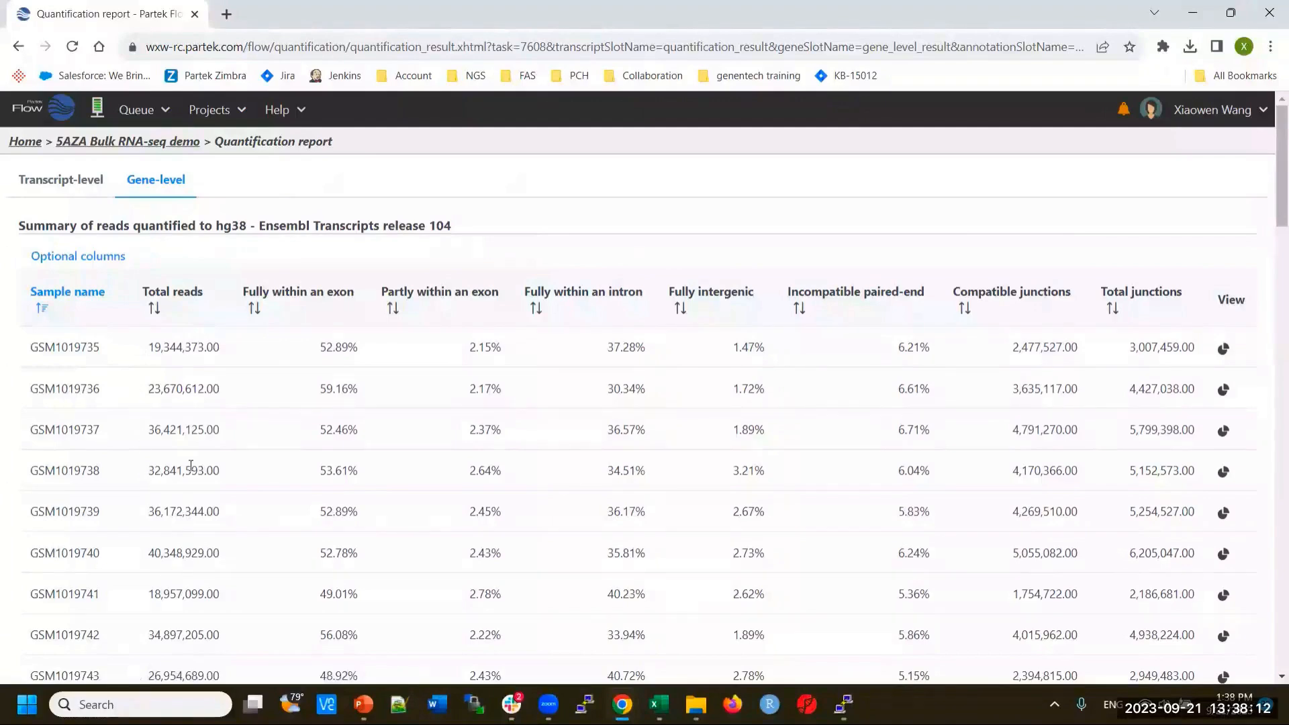
Examine the gene-level summary of reads quantified to hg38, comparing exon, intron, intergenic, incompatible and junction columns across samples.
scroll(191, 466, down, 2)
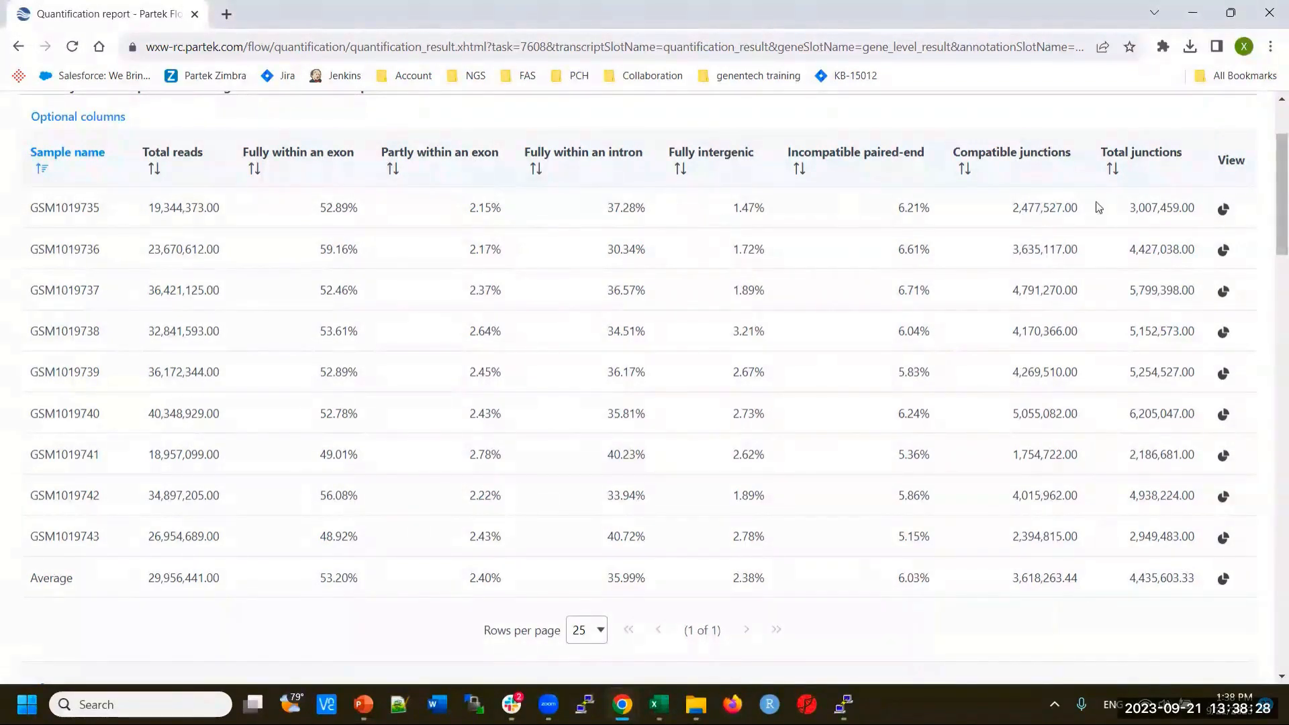
scroll(910, 391, down, 2)
scroll(908, 392, down, 5)
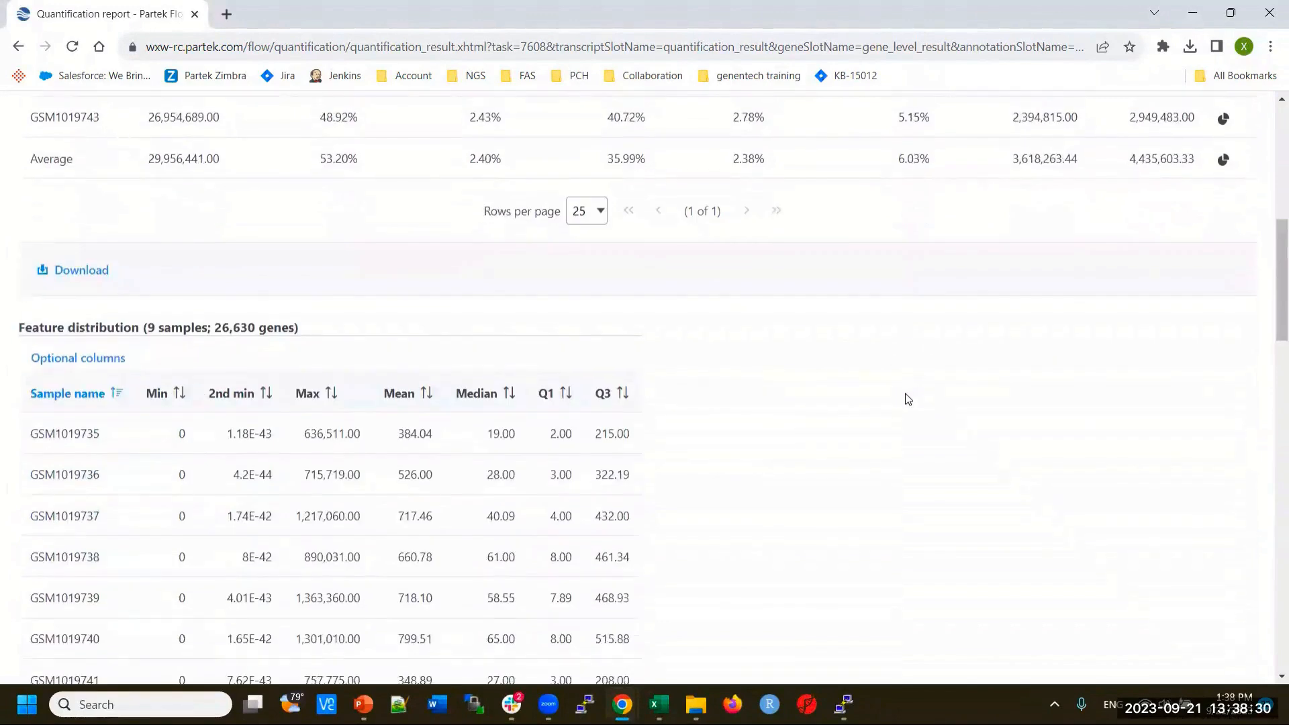
scroll(906, 393, up, 5)
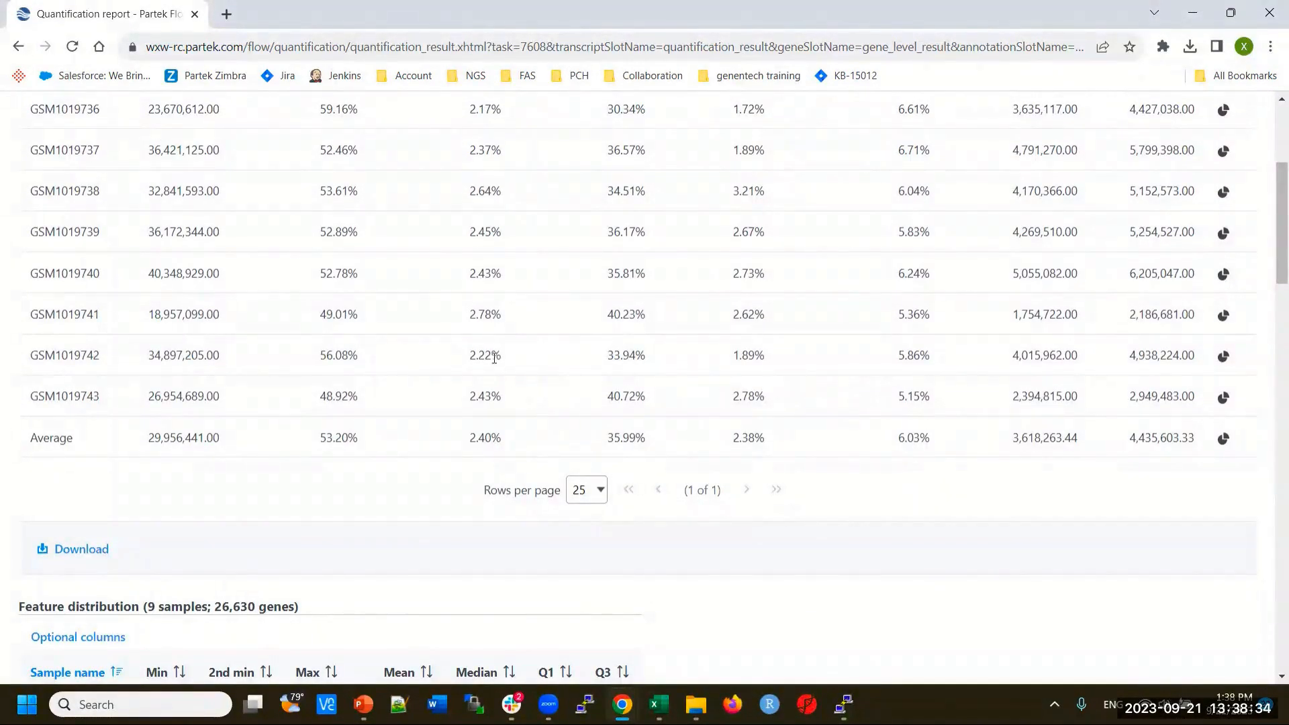
scroll(425, 289, up, 5)
scroll(418, 299, down, 3)
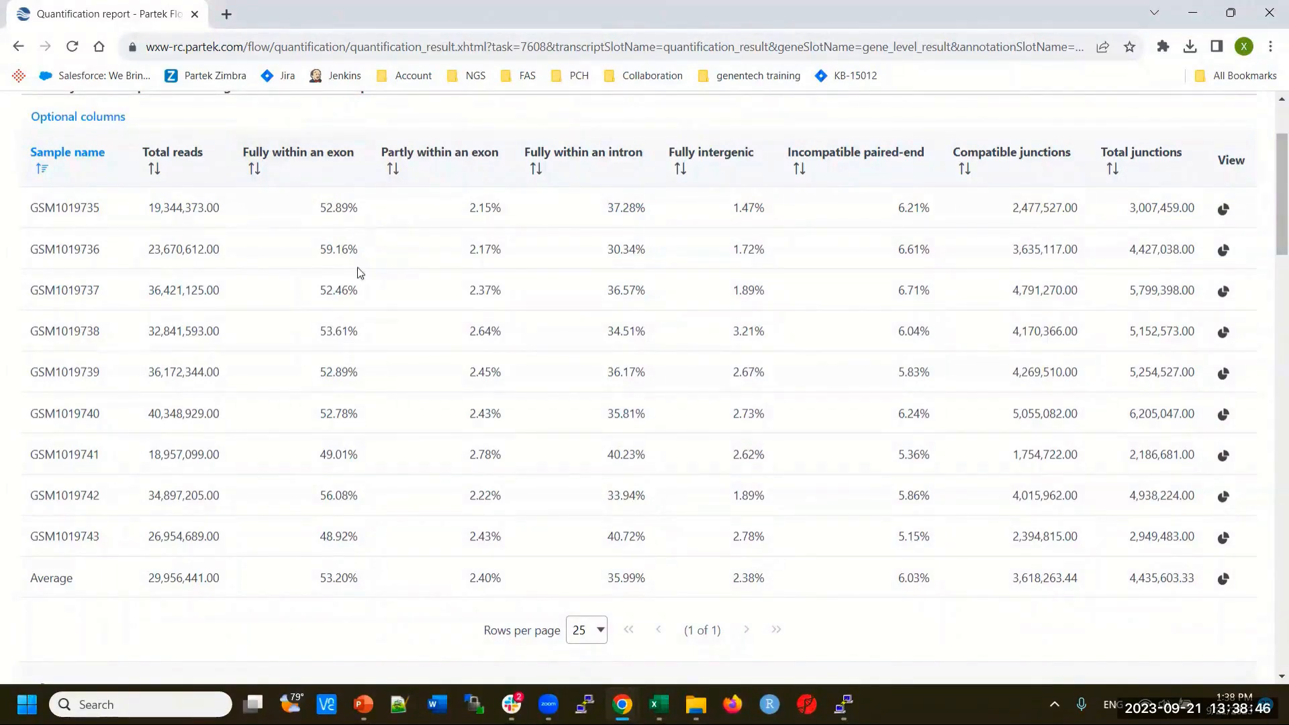
Examine the gene-level feature distribution table: the sample and gene counts, the minimum and second minimum, and GSM1019737's maximum.
scroll(362, 276, down, 5)
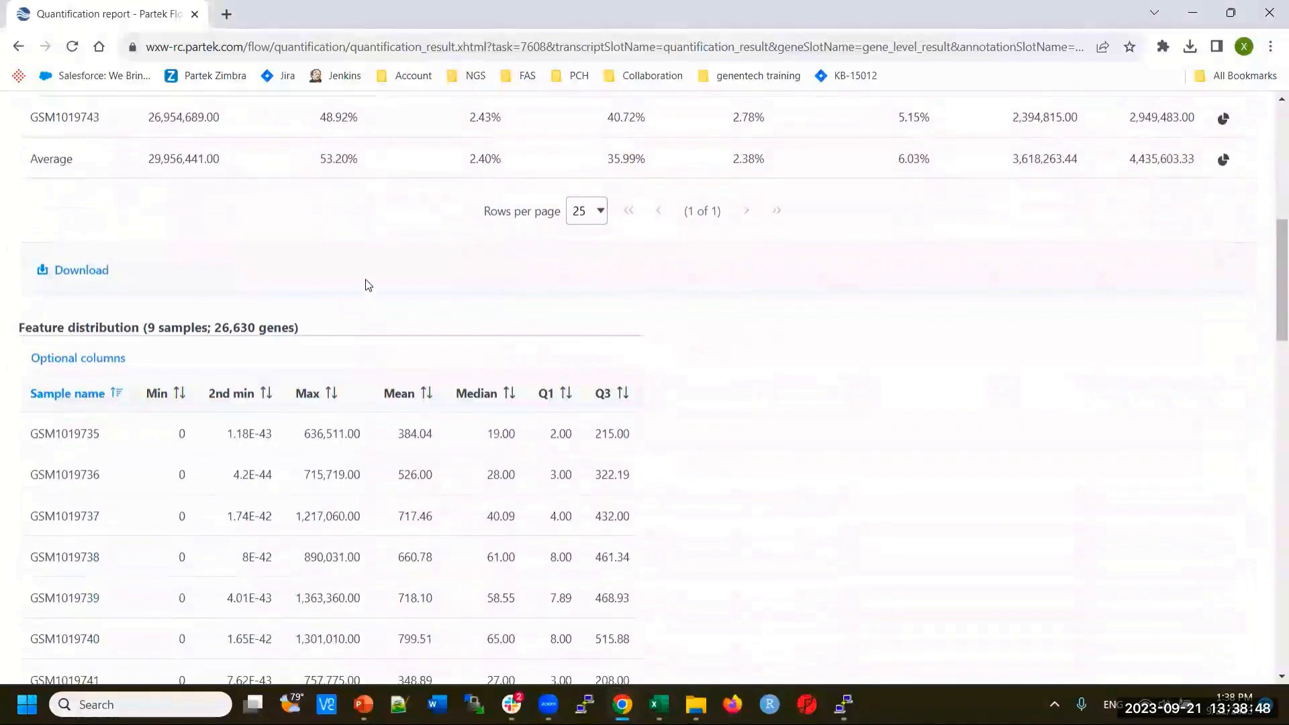
scroll(366, 279, down, 2)
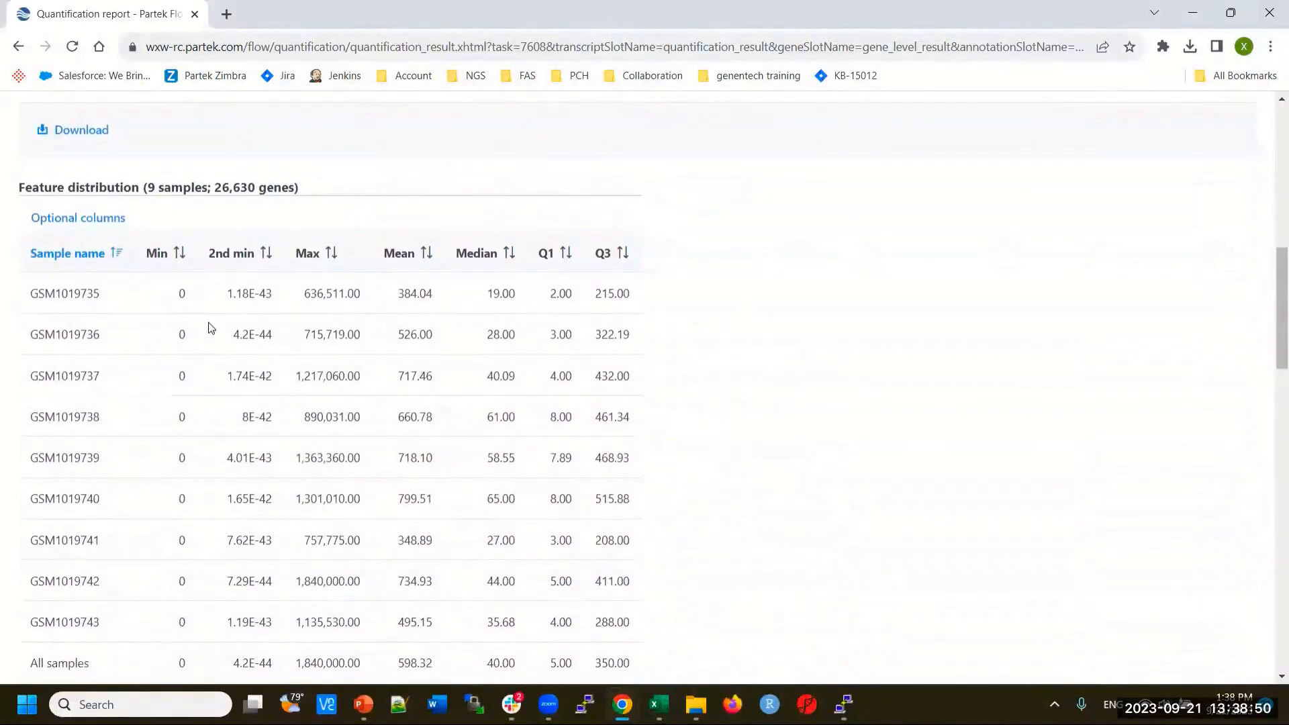
scroll(202, 321, down, 2)
scroll(210, 315, up, 2)
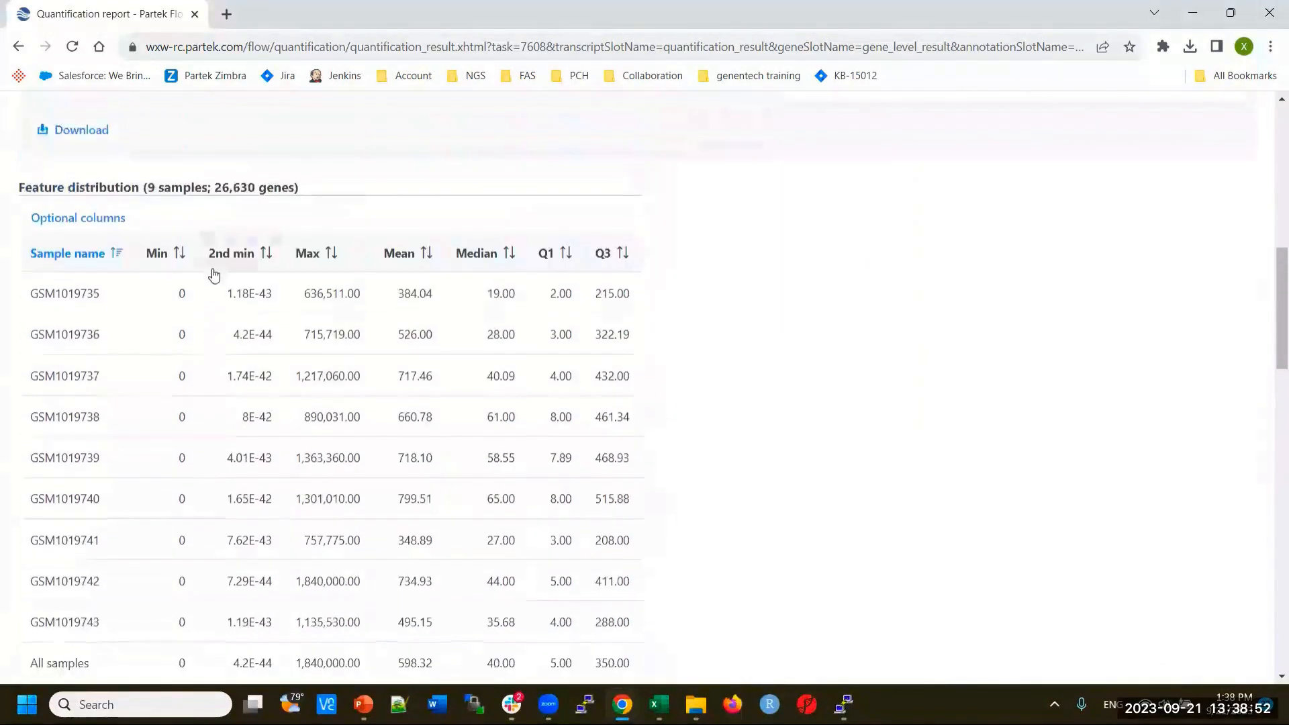
drag(146, 187, 299, 191)
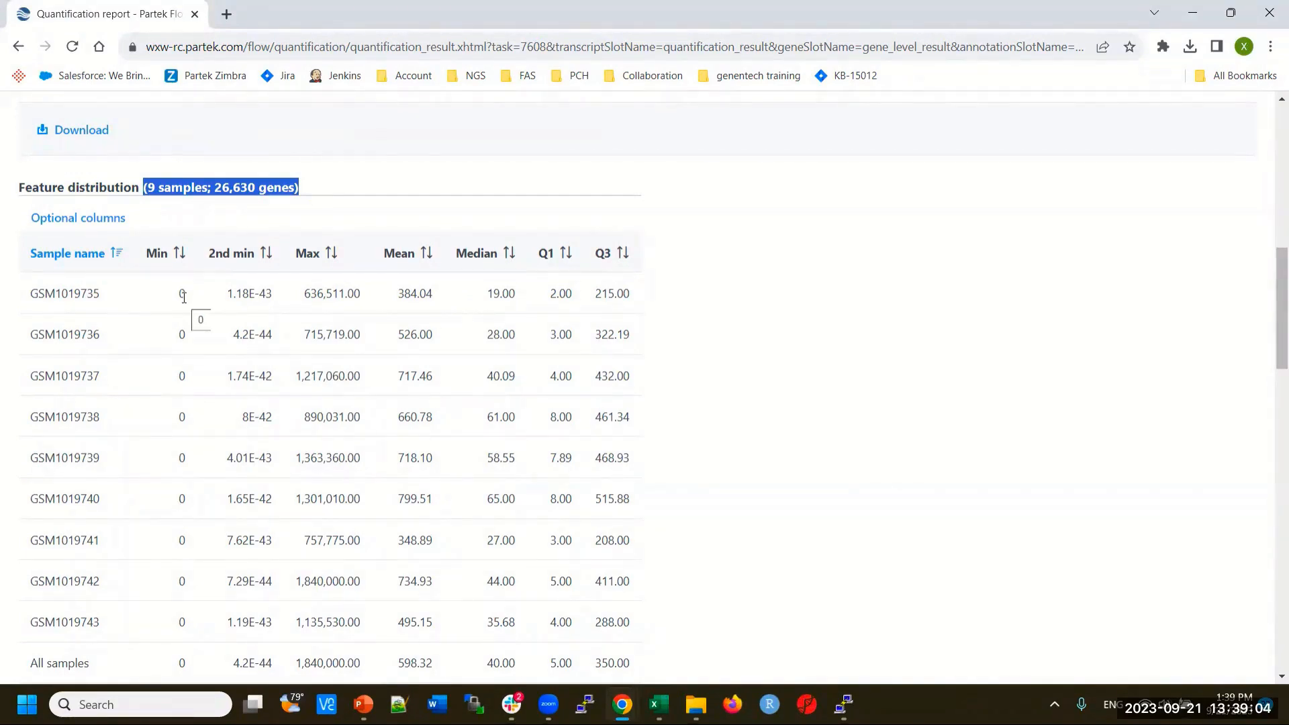
scroll(182, 298, down, 4)
scroll(179, 296, up, 2)
scroll(181, 306, up, 2)
drag(227, 295, 272, 298)
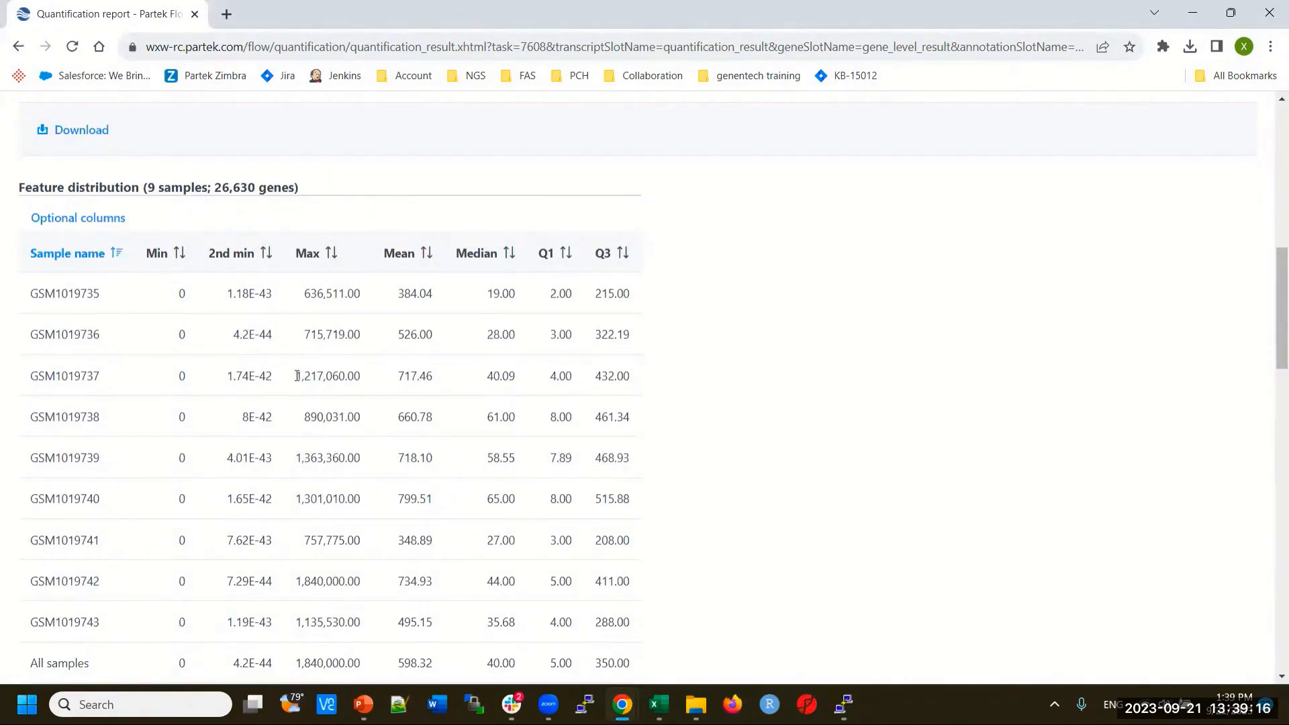
drag(296, 376, 380, 382)
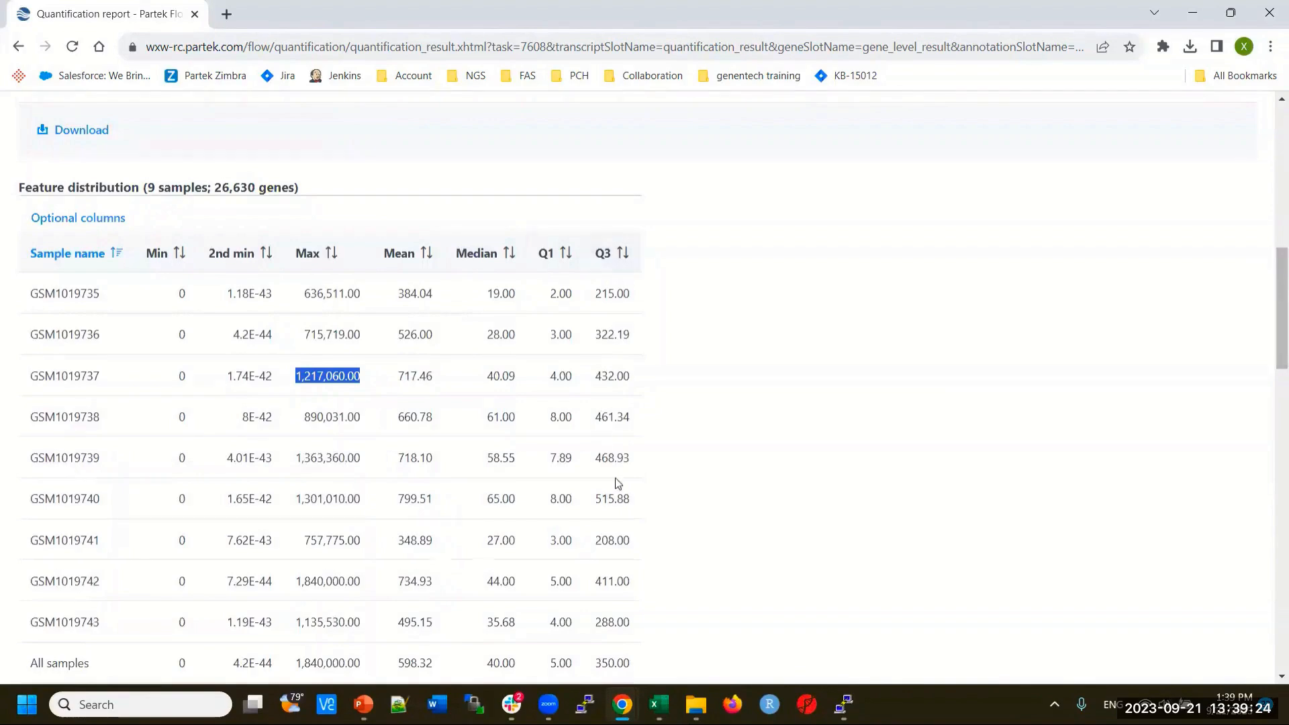
Examine the gene-level charts: the distribution of raw counts, coverage breakdown, sample box plot and sample histogram.
scroll(628, 509, down, 7)
scroll(628, 508, down, 4)
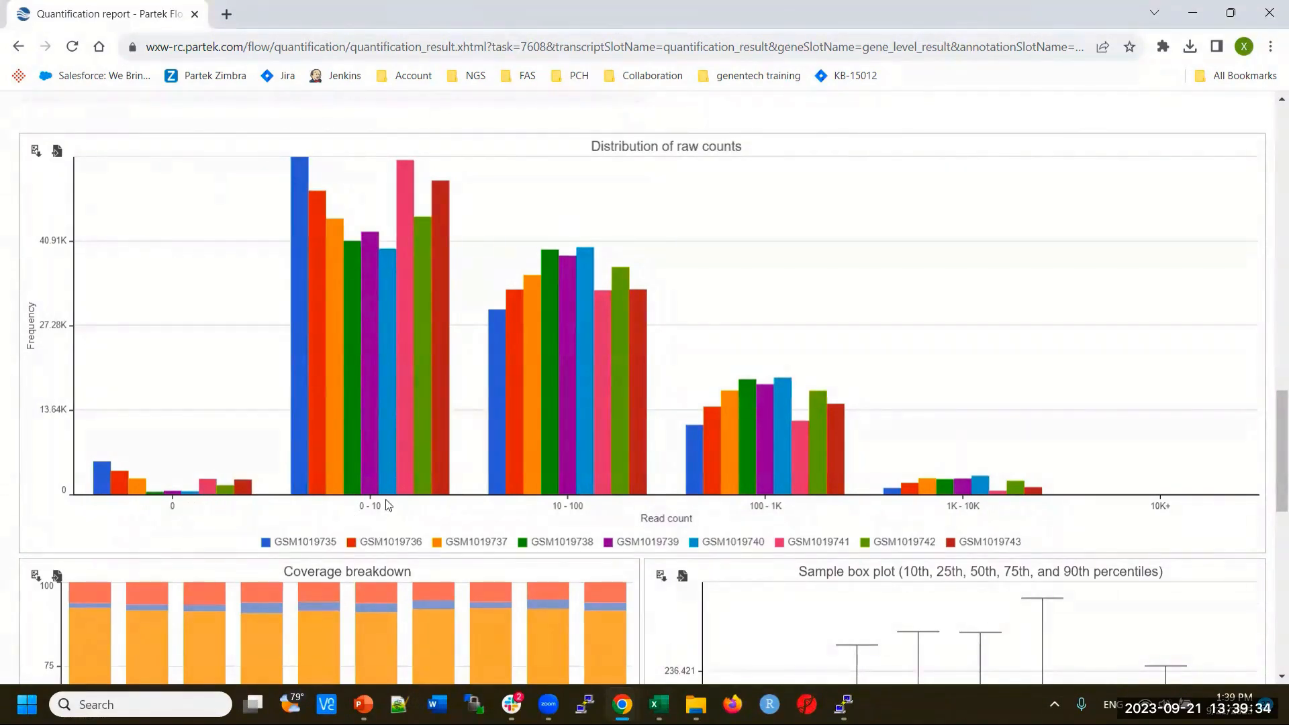
mouse_move(299, 478)
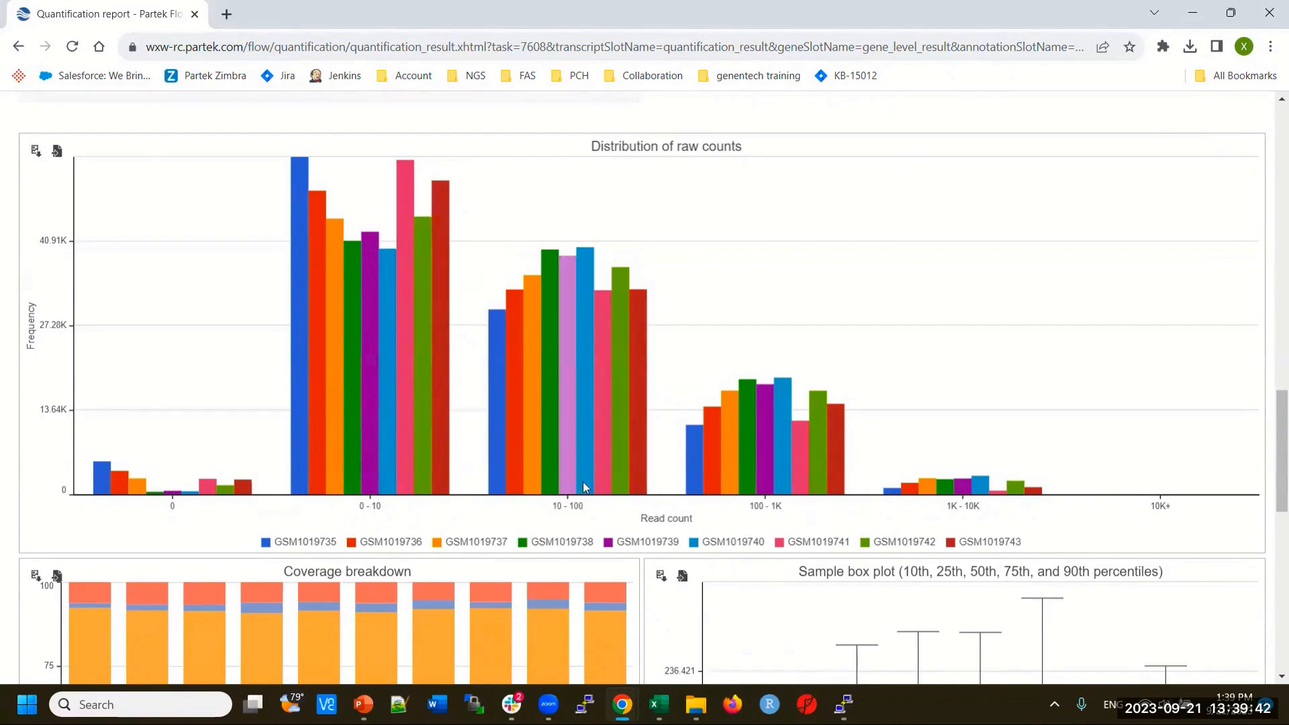
scroll(1033, 444, down, 6)
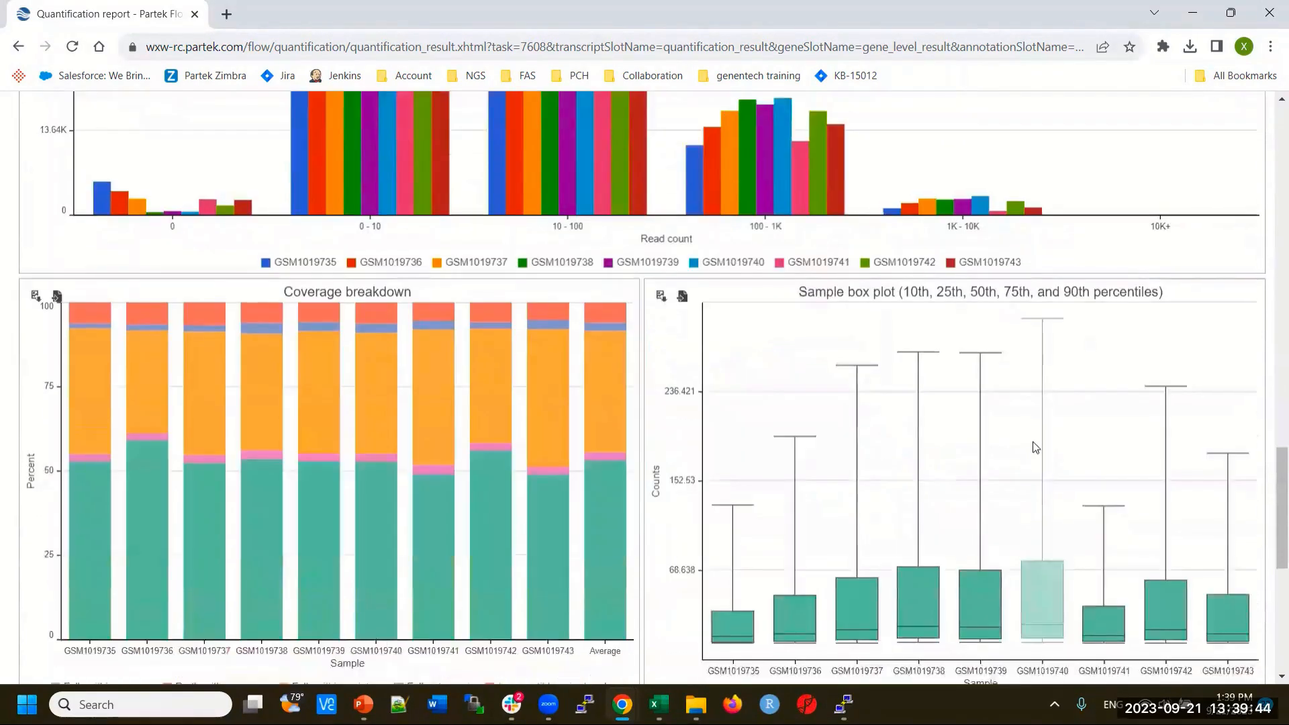
scroll(867, 497, down, 4)
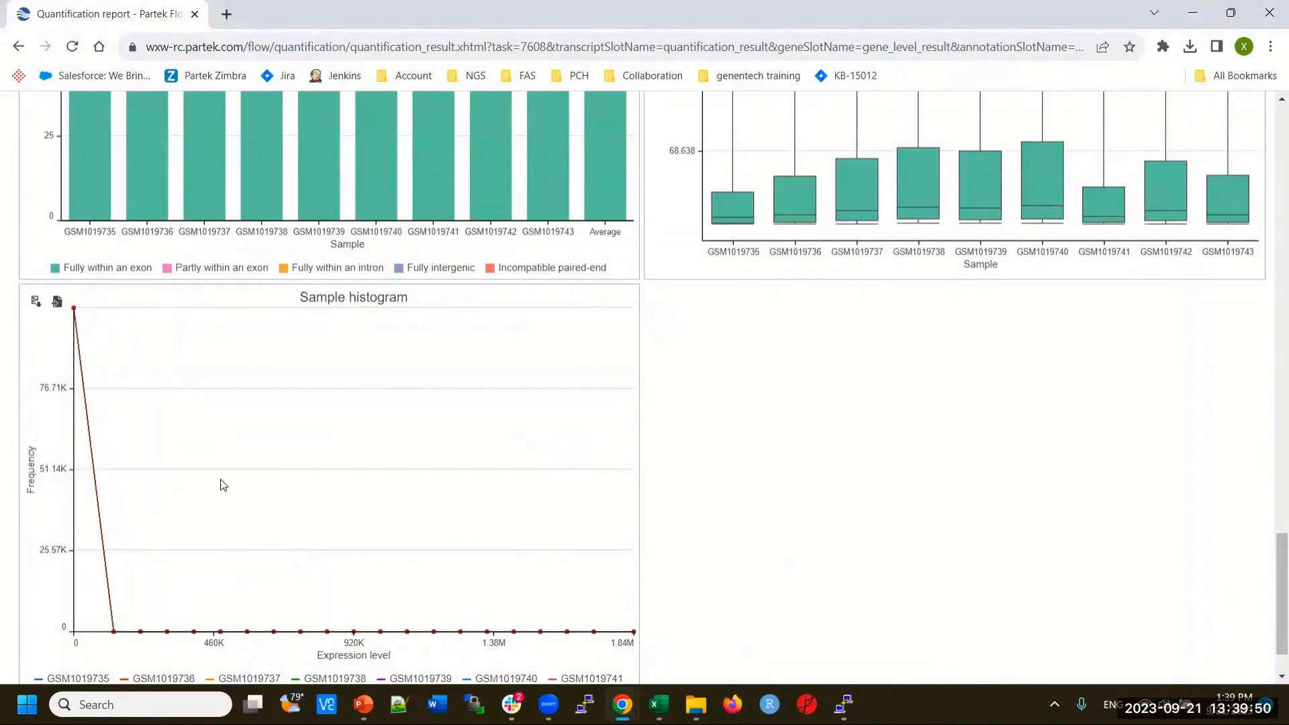
scroll(816, 566, up, 4)
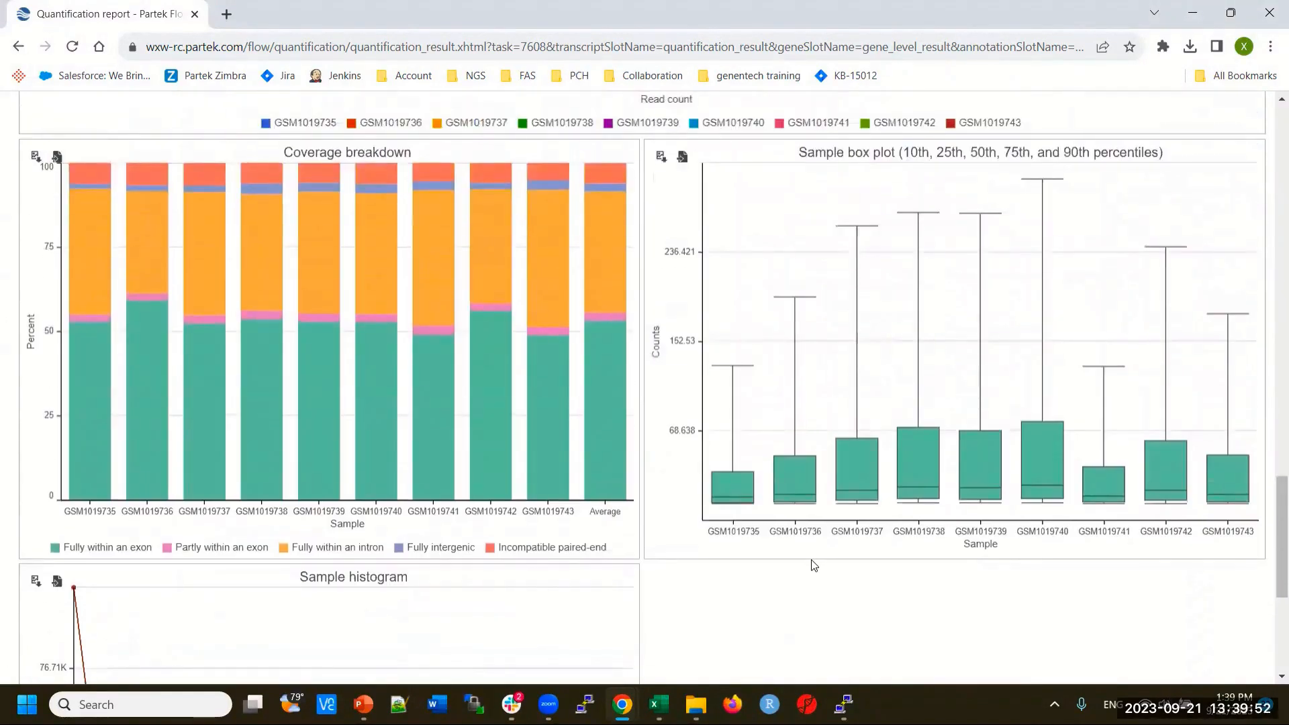
Show the transcript-level quantification results and examine their feature distribution table, transcript count and raw count charts.
scroll(789, 554, up, 20)
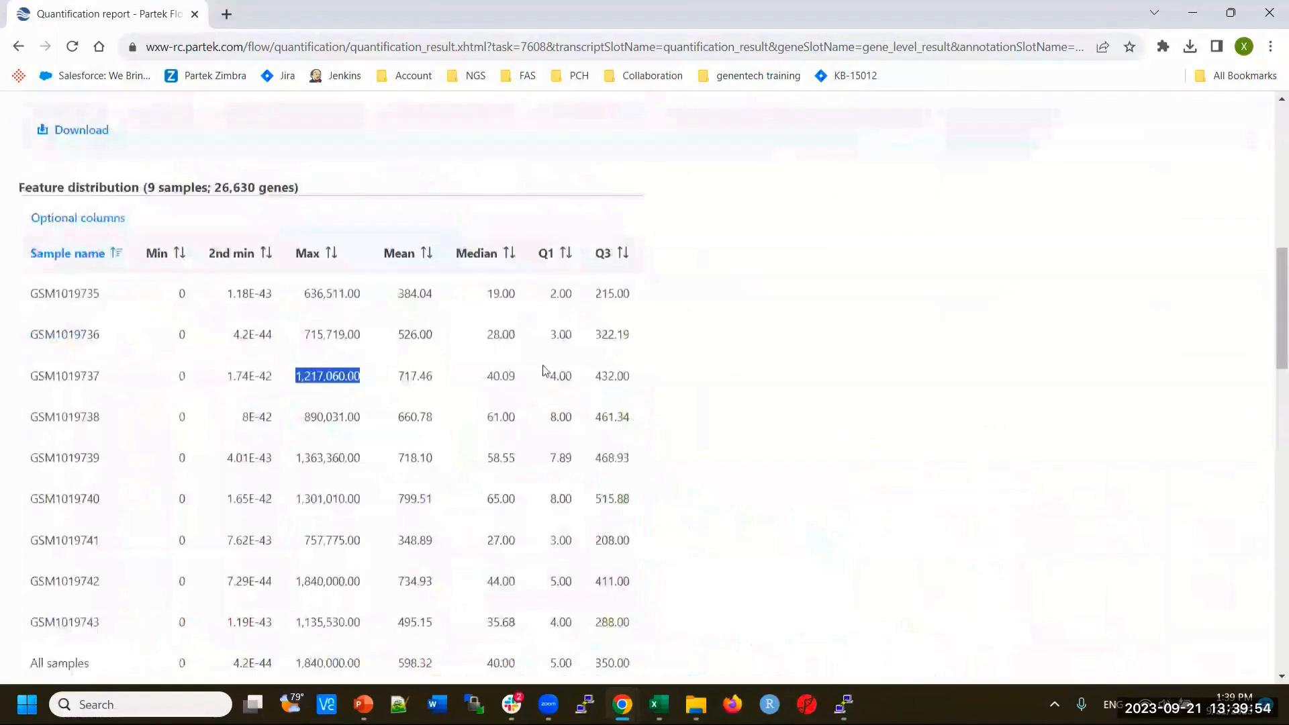
click(59, 179)
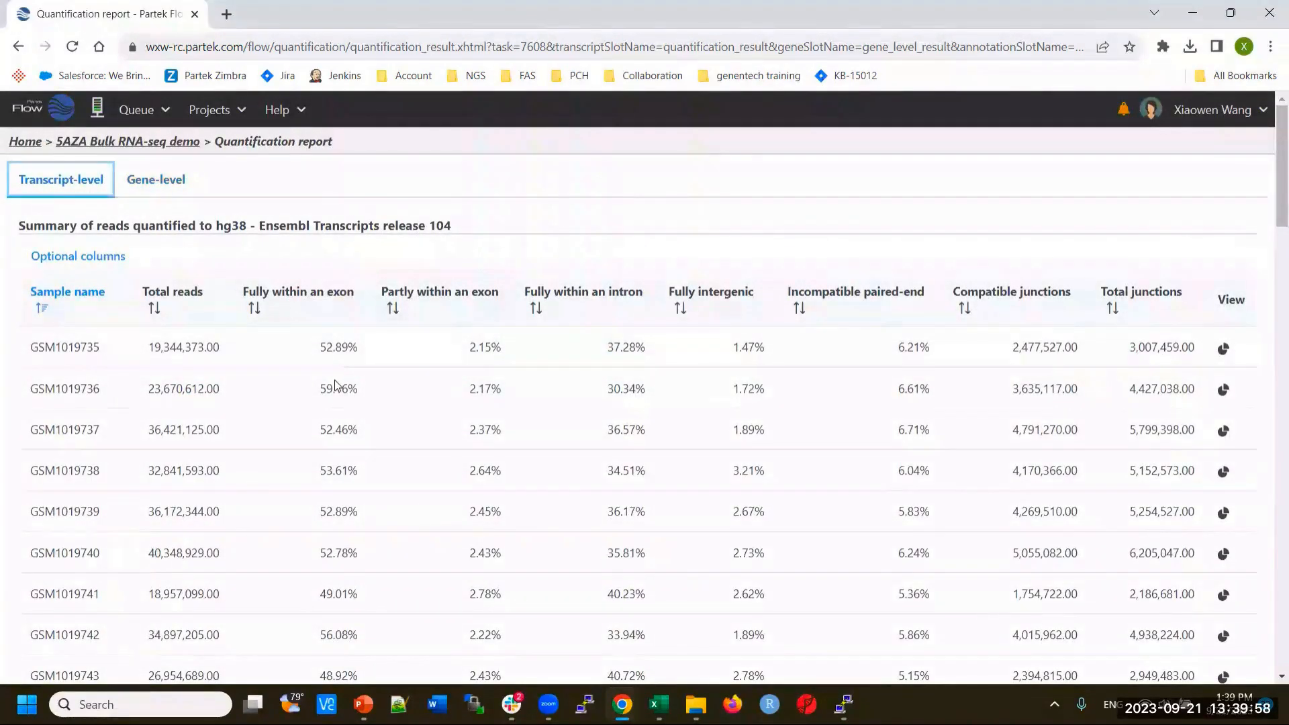
scroll(338, 390, down, 8)
scroll(338, 390, down, 3)
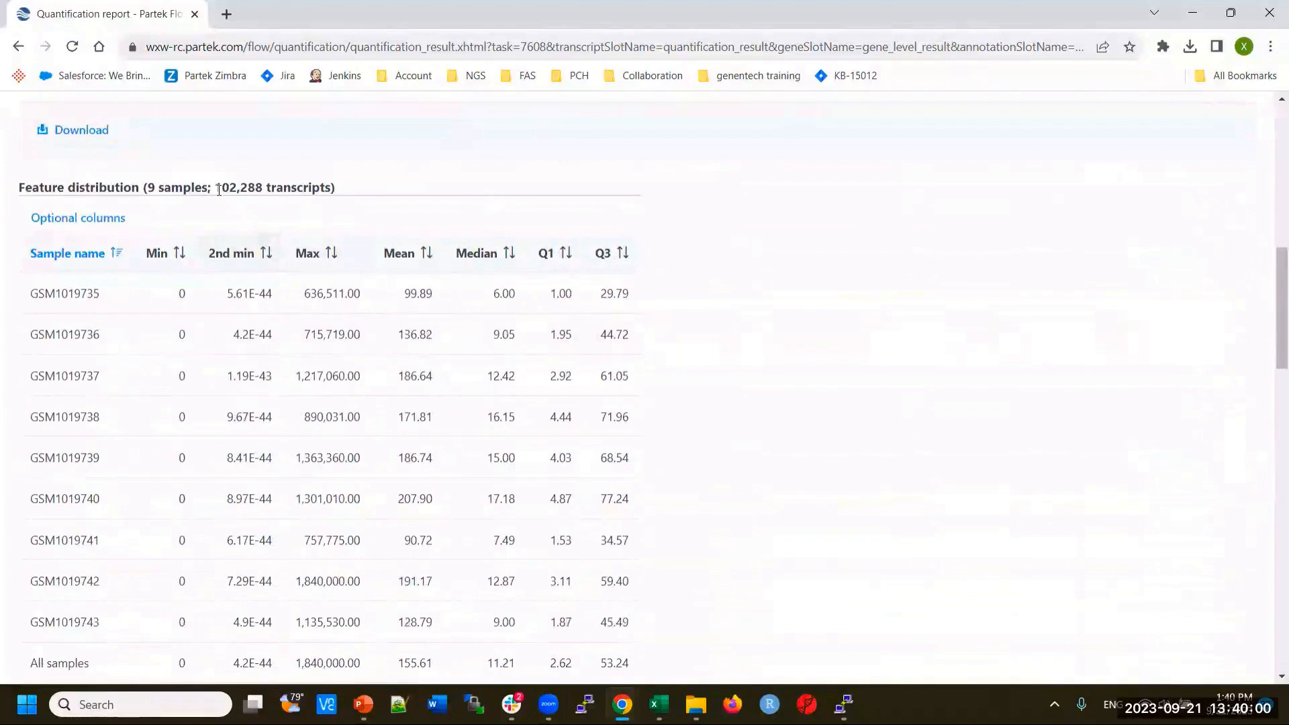
drag(251, 190, 379, 230)
scroll(463, 336, down, 15)
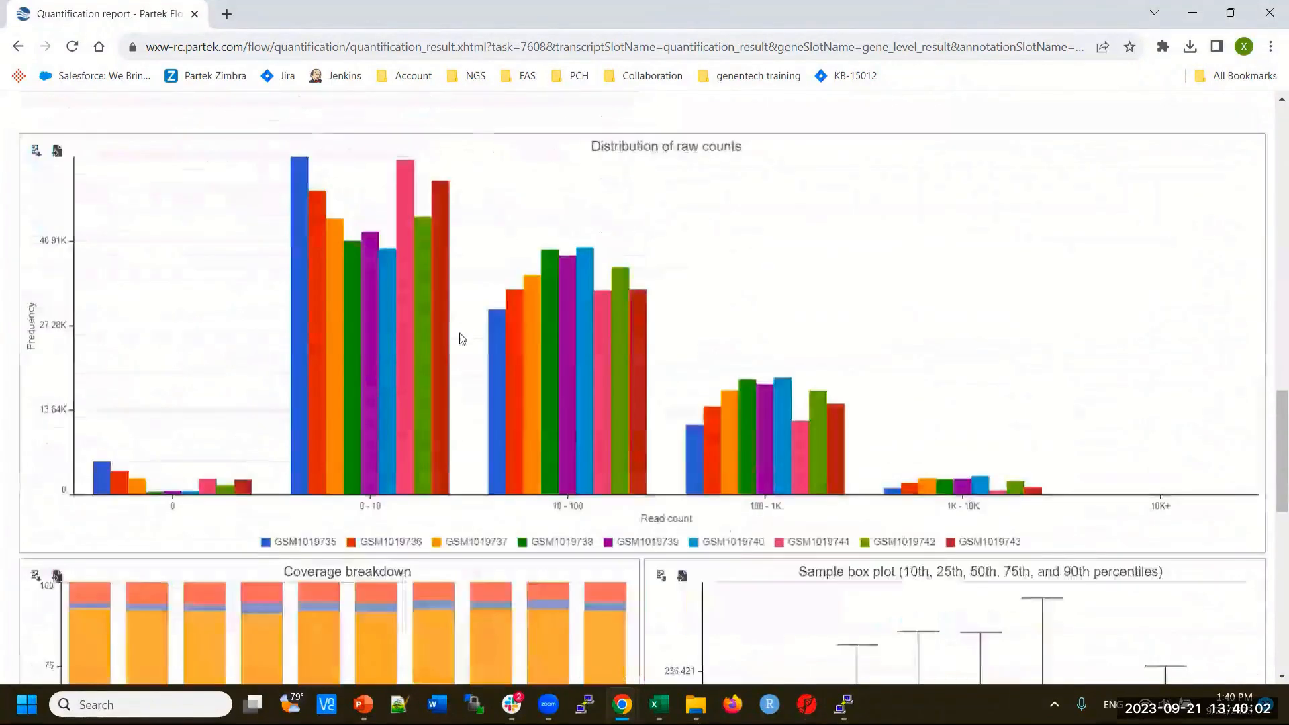
scroll(486, 351, down, 3)
scroll(521, 394, up, 20)
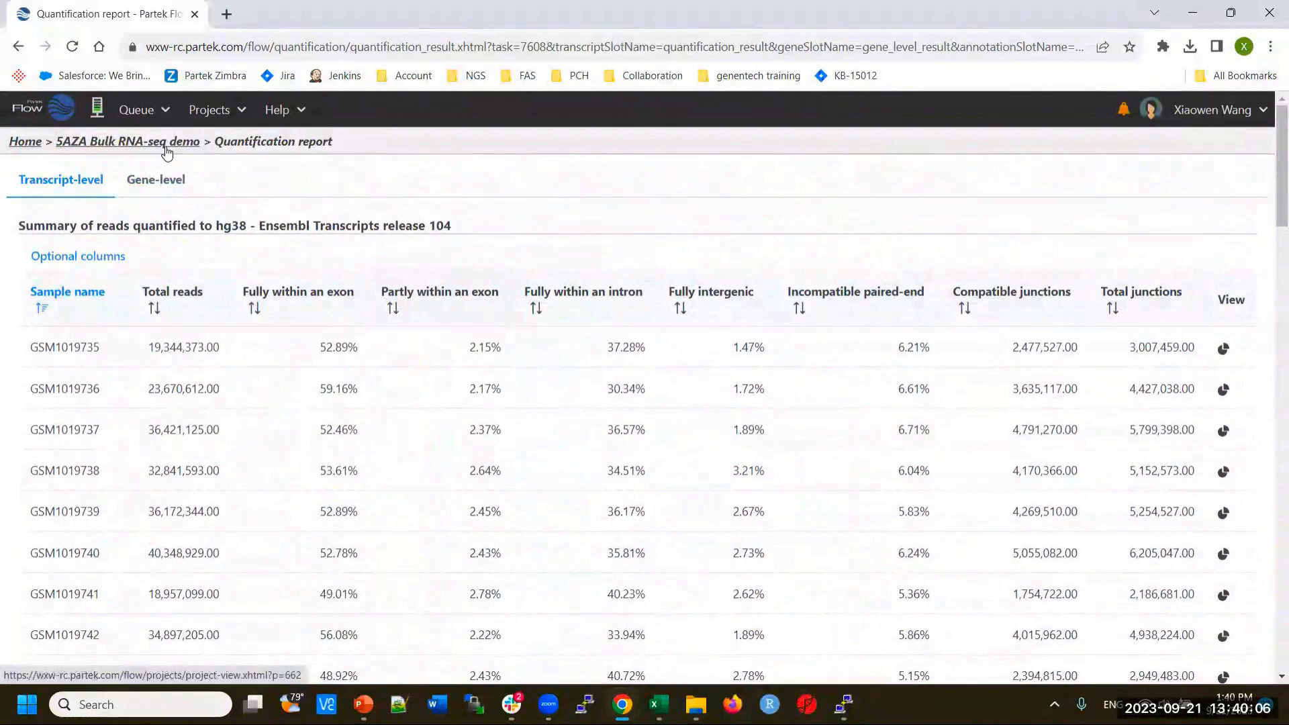
Switch to the gene counts spreadsheet in Excel and inspect the low counts across samples in rows 26590 and 26589.
mouse_move(659, 704)
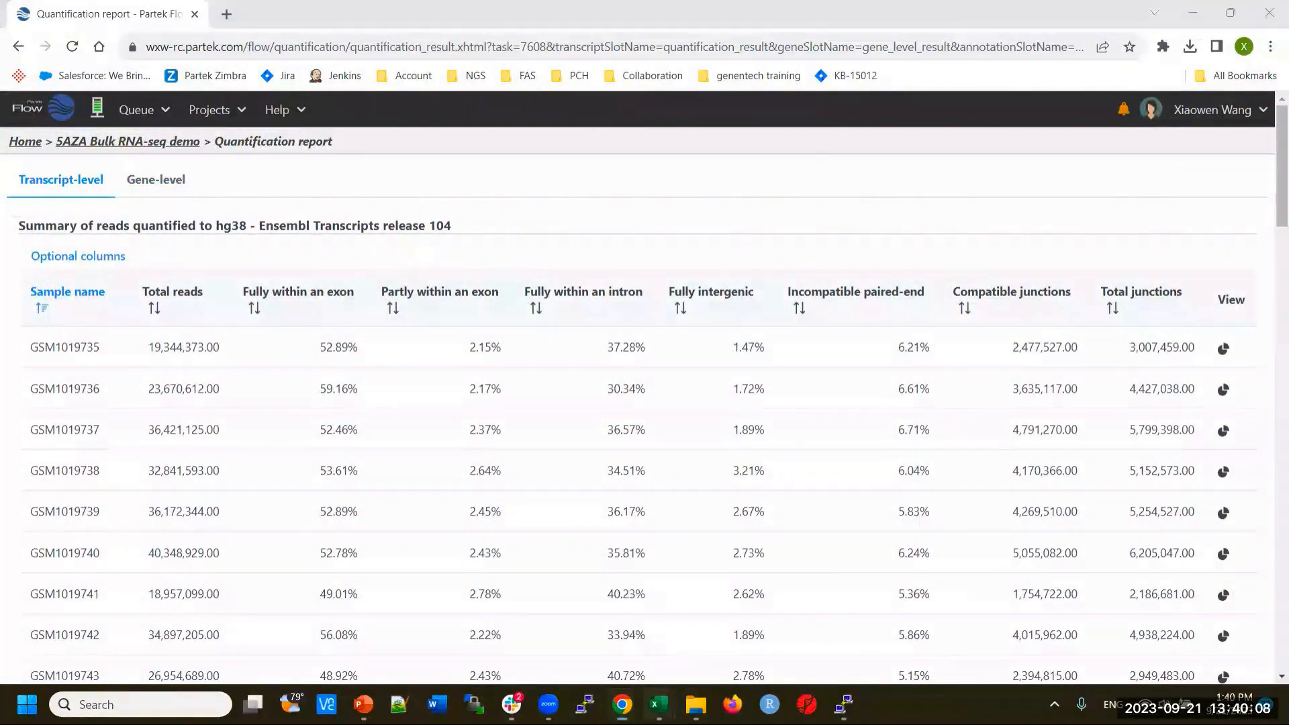
click(735, 563)
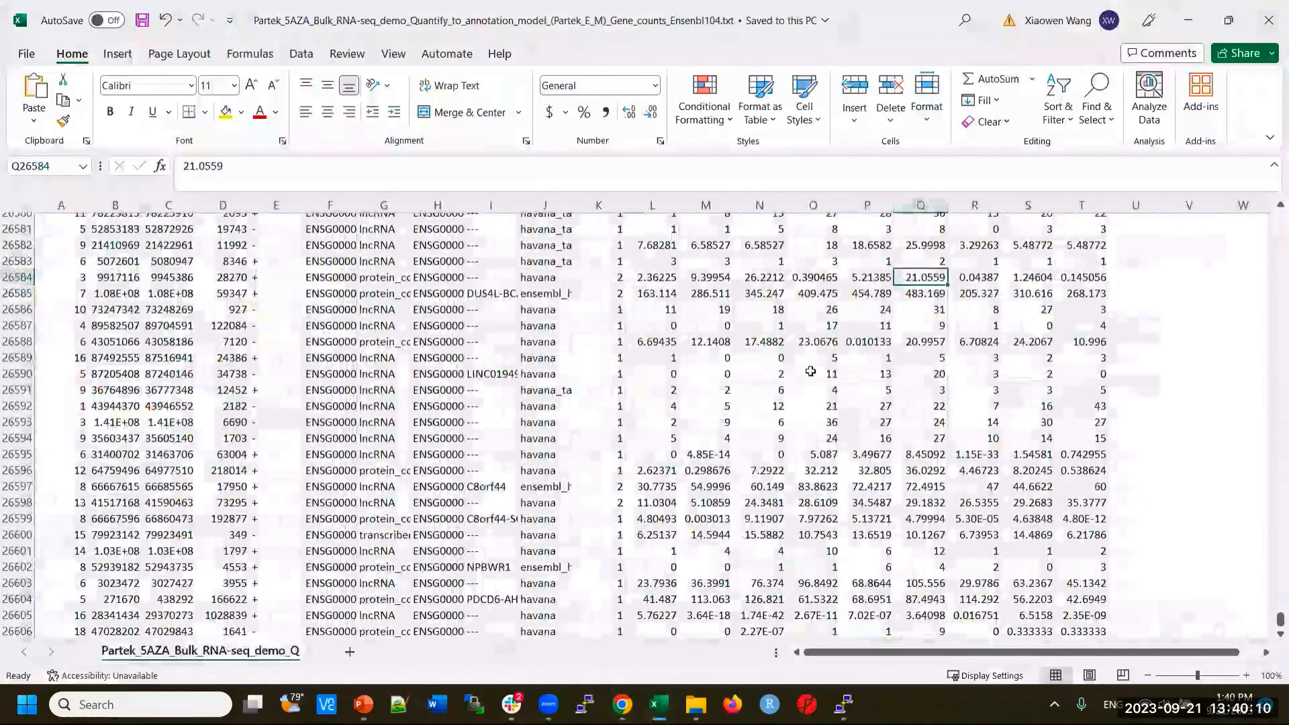
click(20, 374)
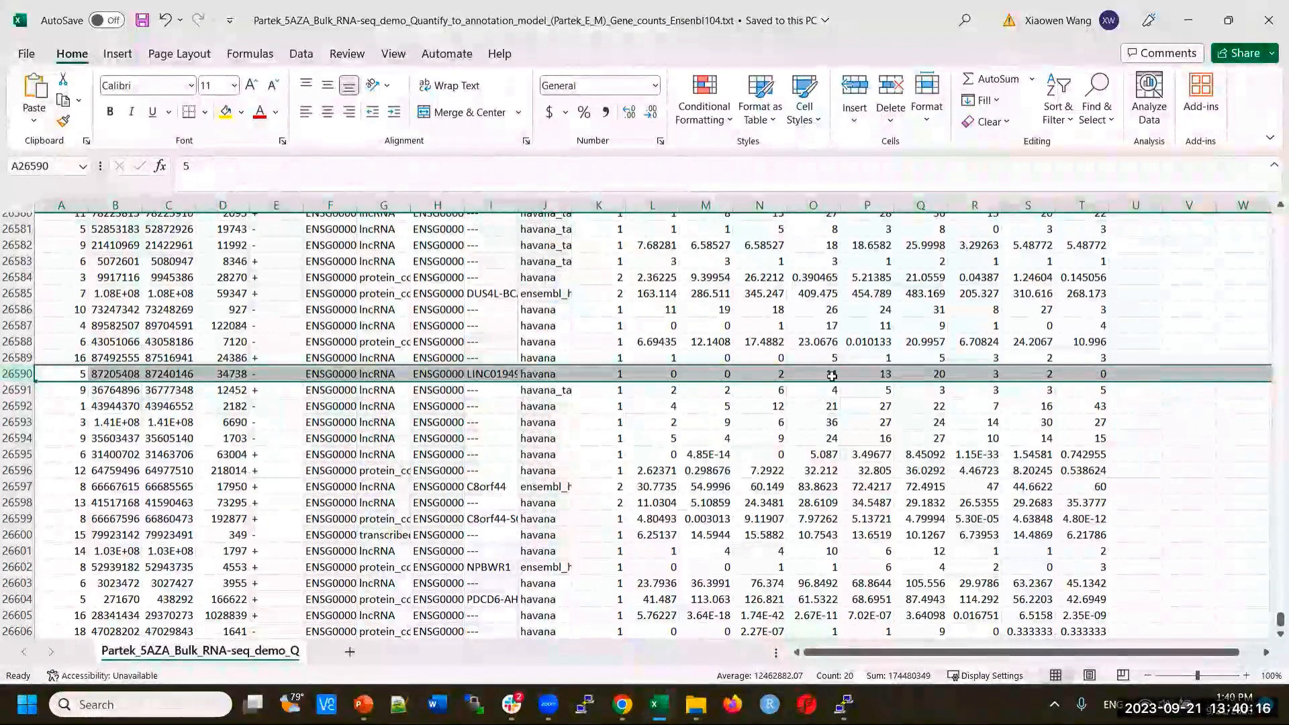
click(13, 358)
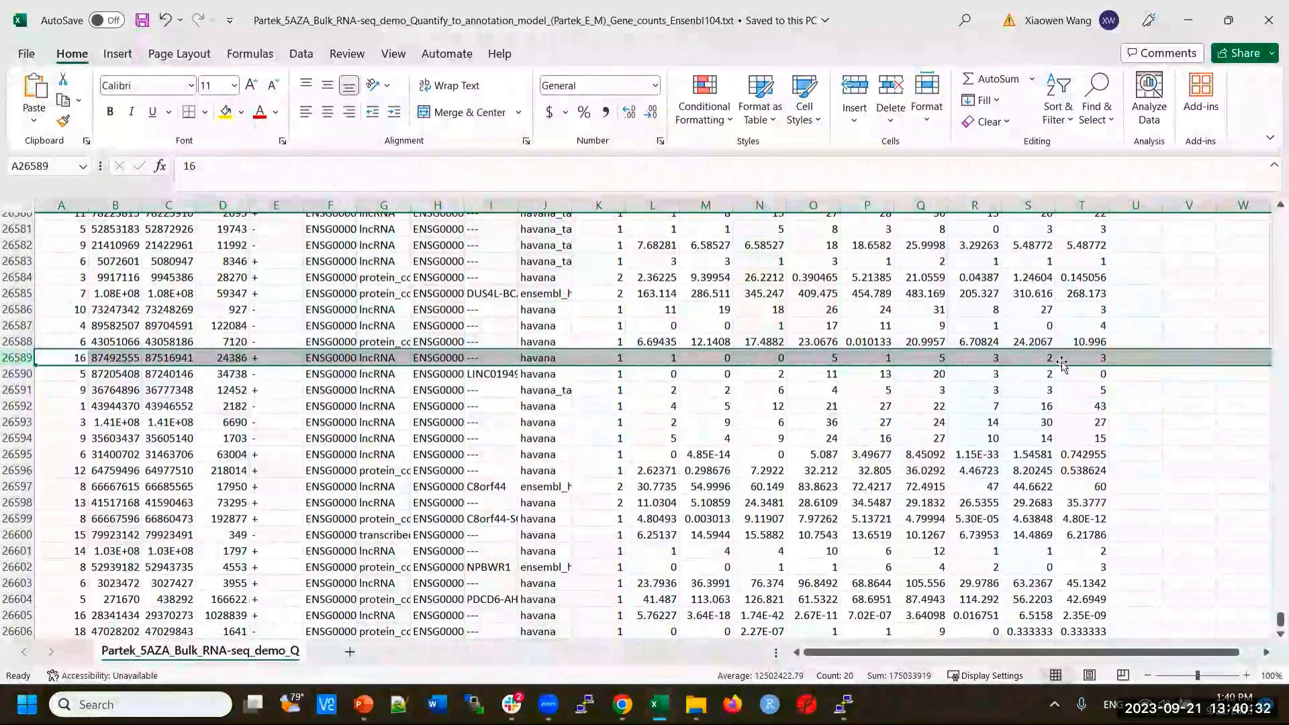
click(872, 360)
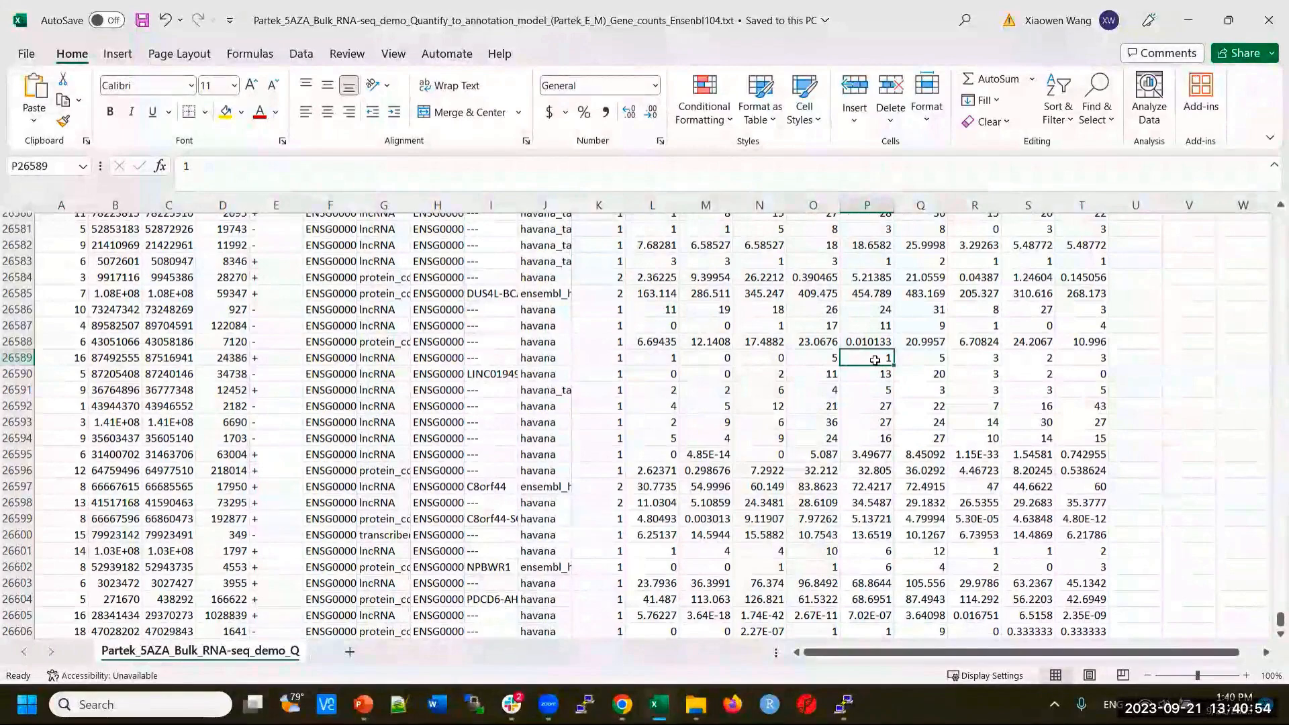
Go back to the start of the gene counts sheet and inspect the fractional counts of gene SCYL3 in the first three samples.
scroll(875, 361, up, 8)
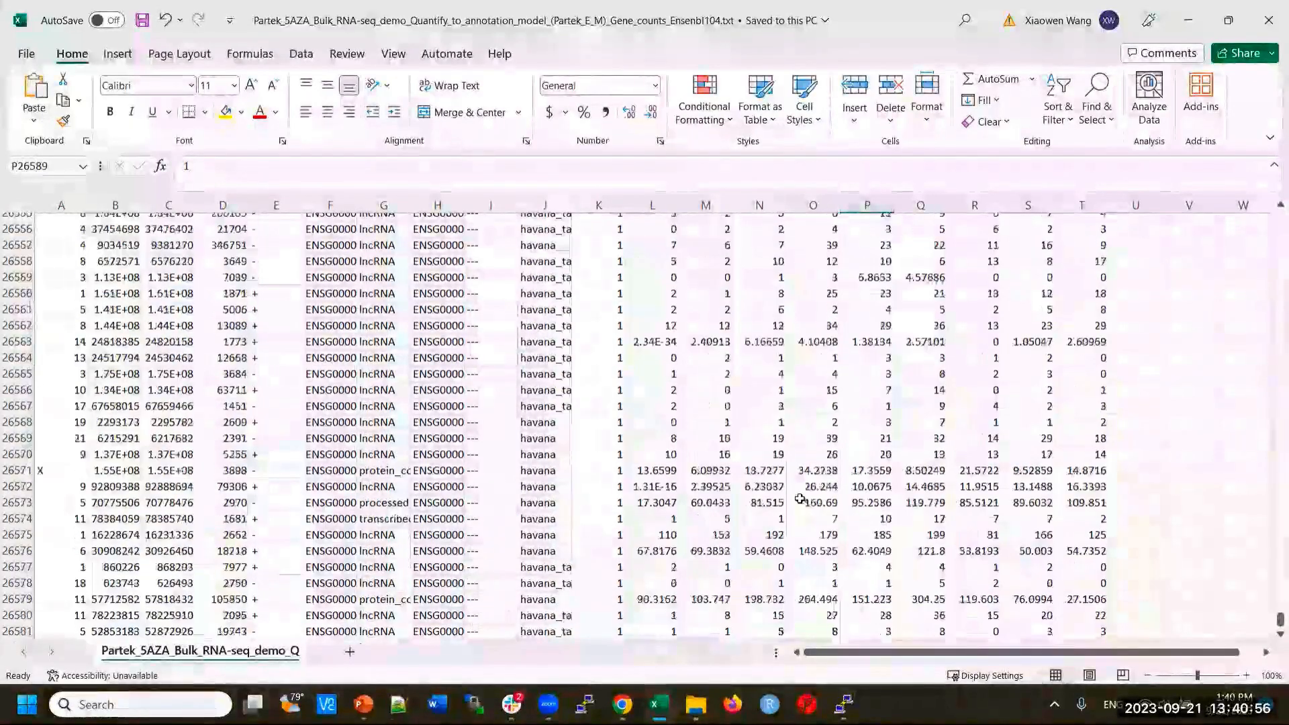
scroll(802, 500, up, 8)
drag(1280, 618, 1276, 216)
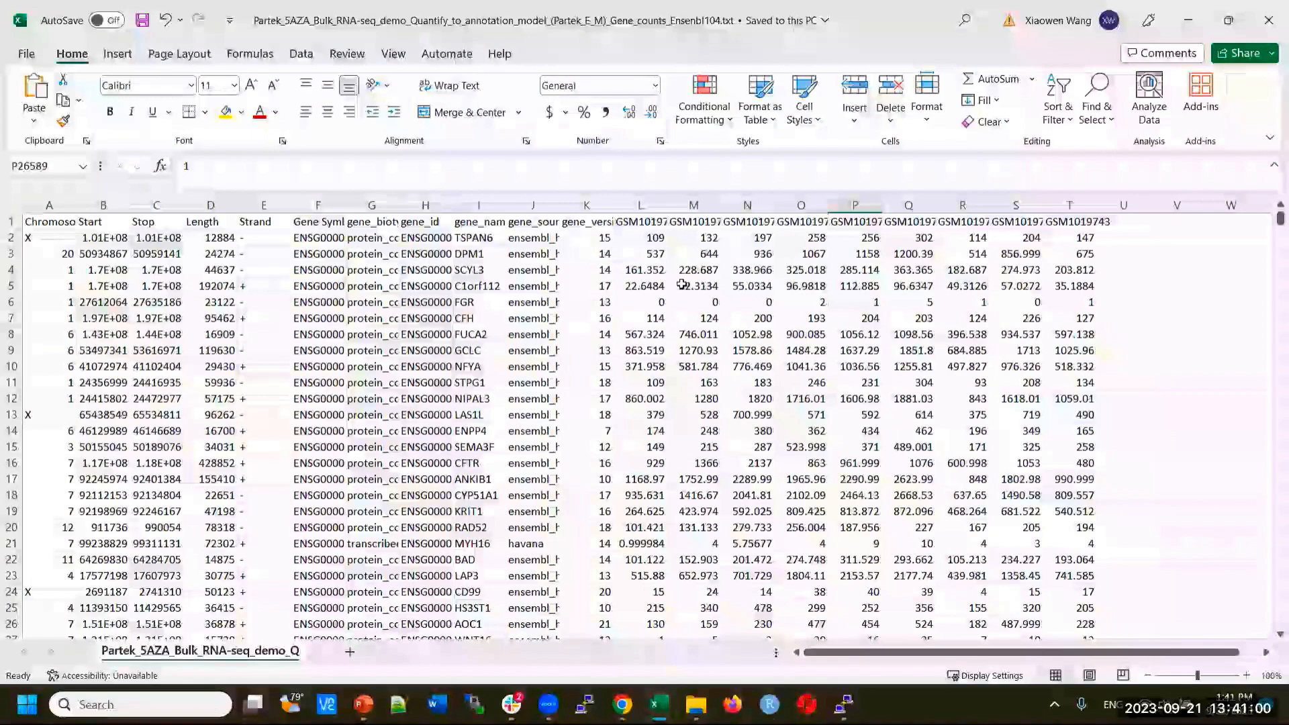
click(642, 270)
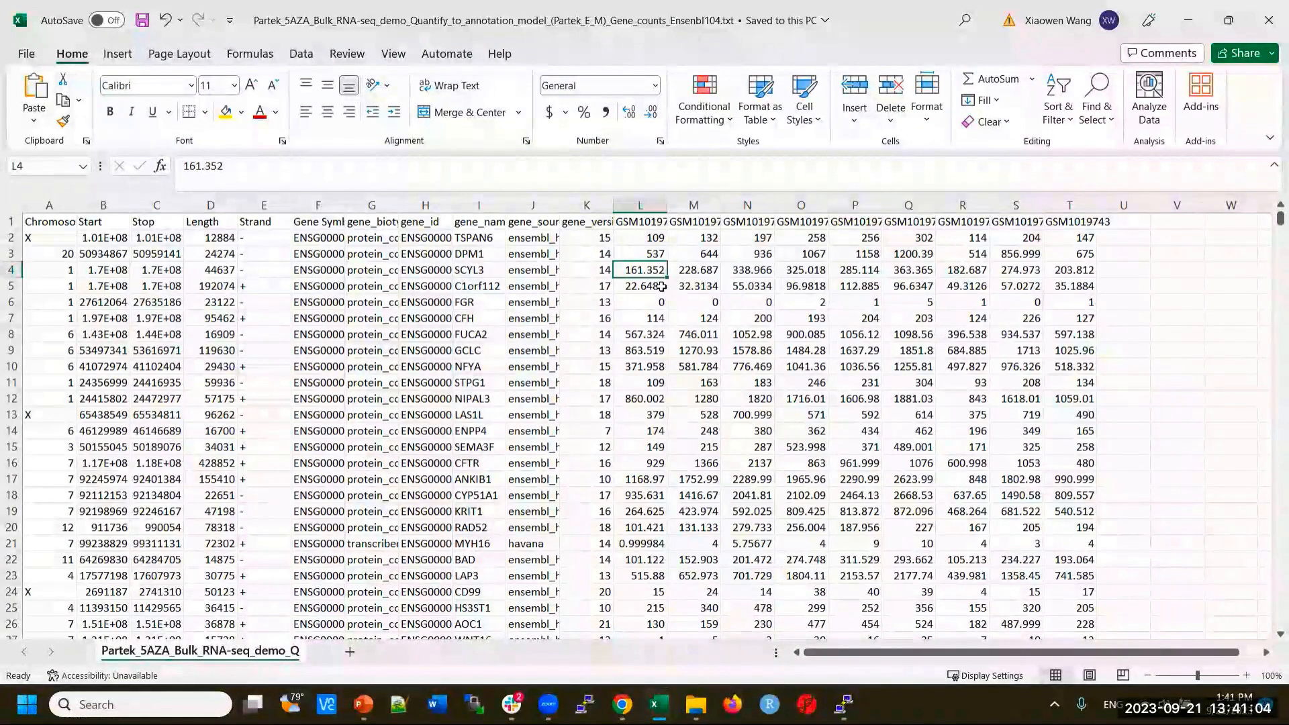
key(Right)
key(Right)
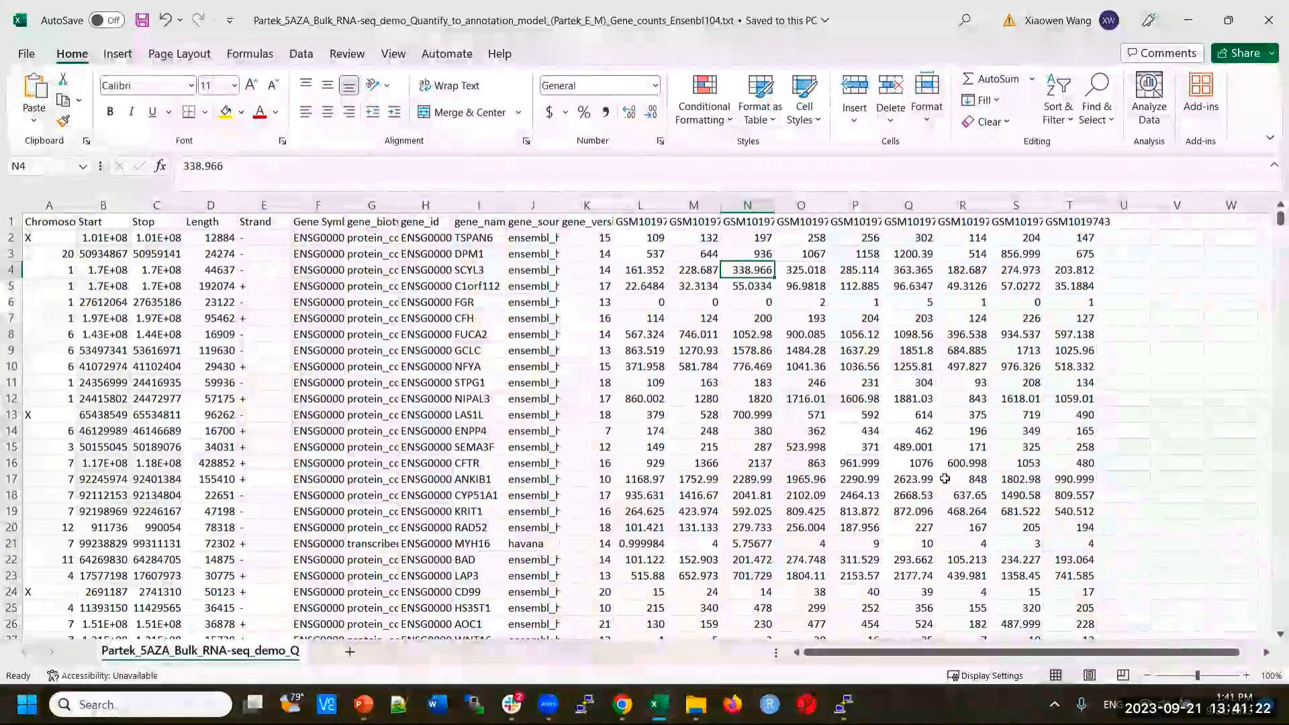
Switch back to Partek Flow and return from the quantification report to the 5AZA Bulk RNA-seq demo project's analysis pipeline.
click(1191, 11)
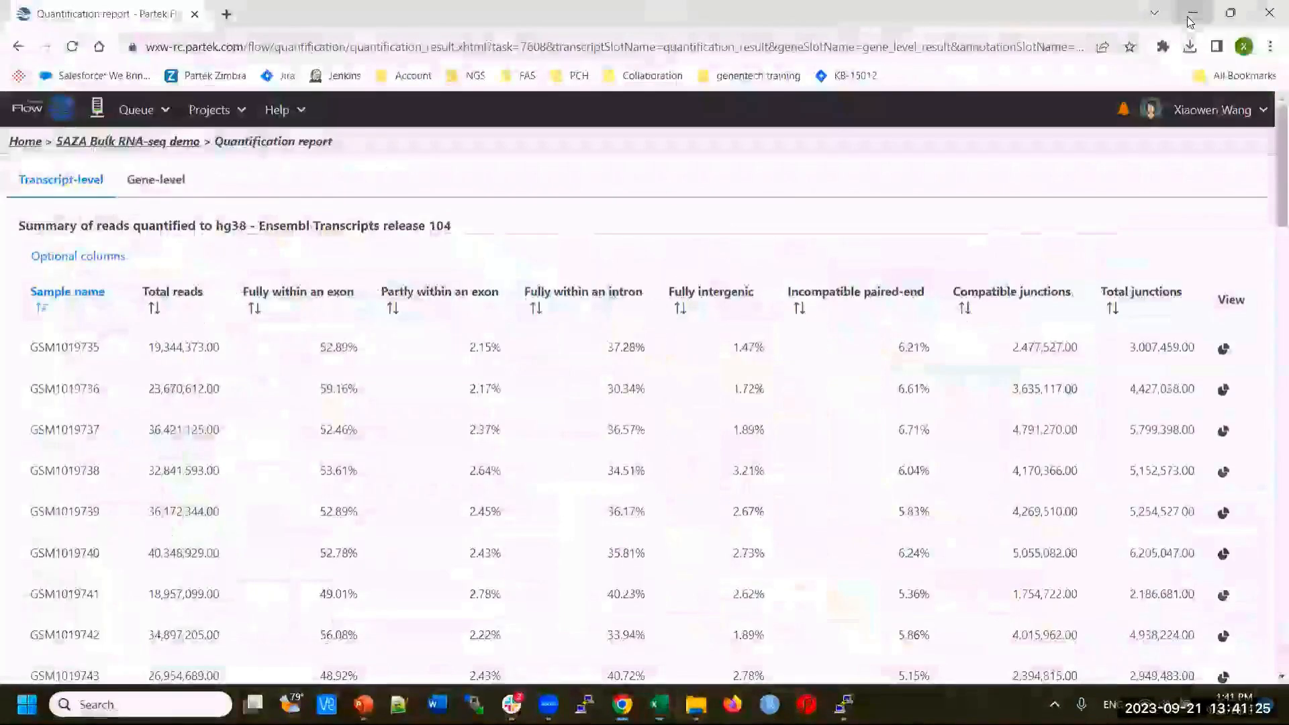
click(128, 143)
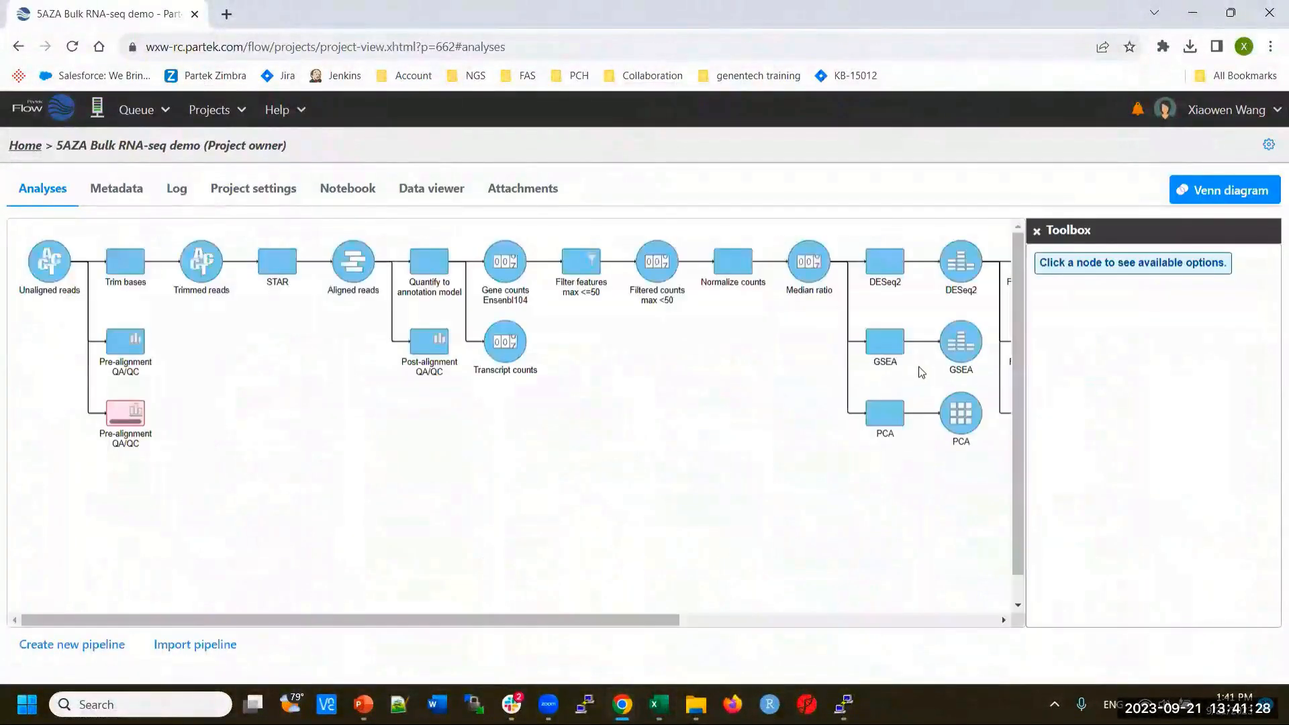
Open the Filter features task setup for the Gene counts Ensenbl104 data node and look at its noise reduction filter.
click(516, 267)
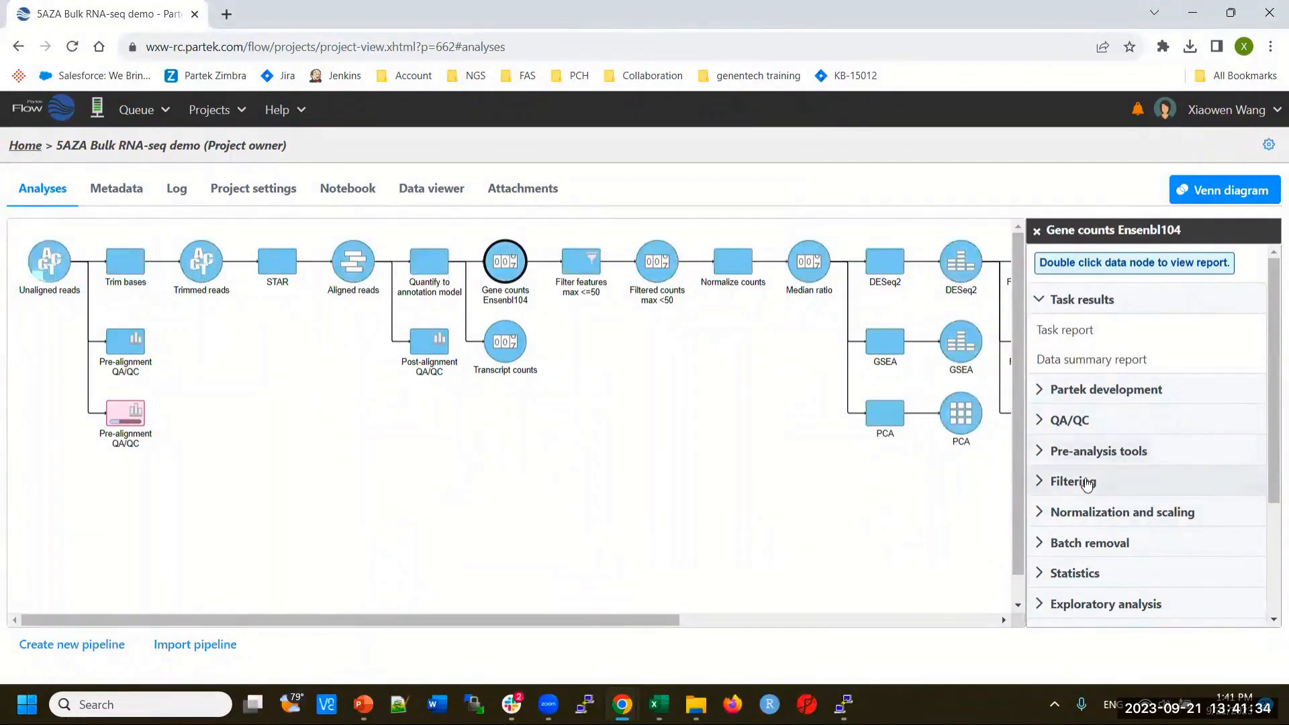
click(1142, 481)
scroll(1191, 455, down, 3)
scroll(1140, 378, up, 3)
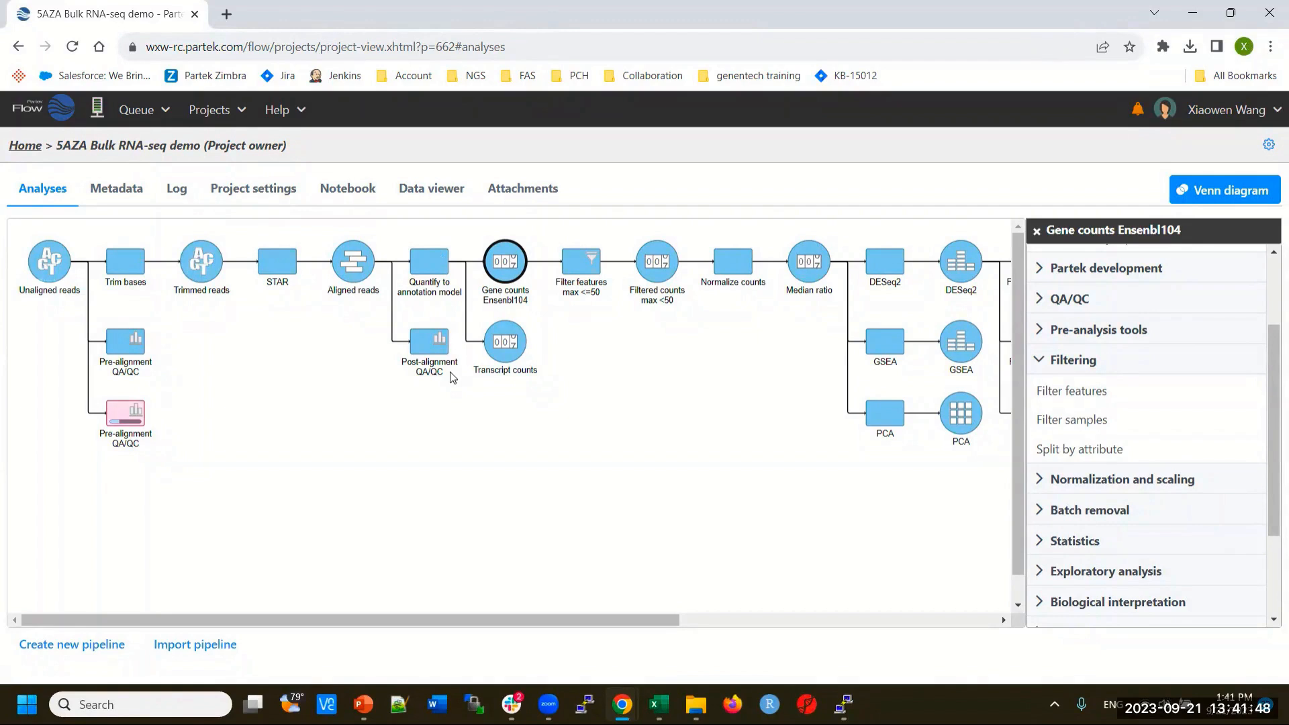
click(1081, 393)
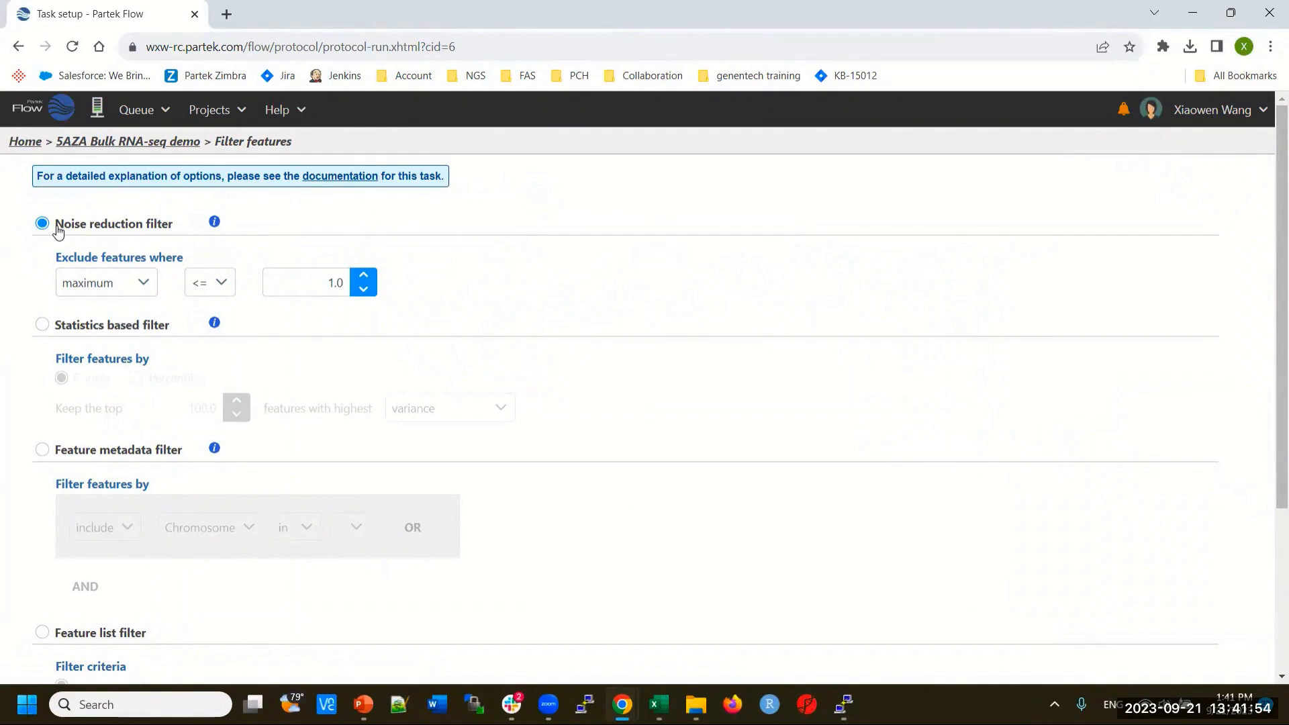
mouse_move(220, 225)
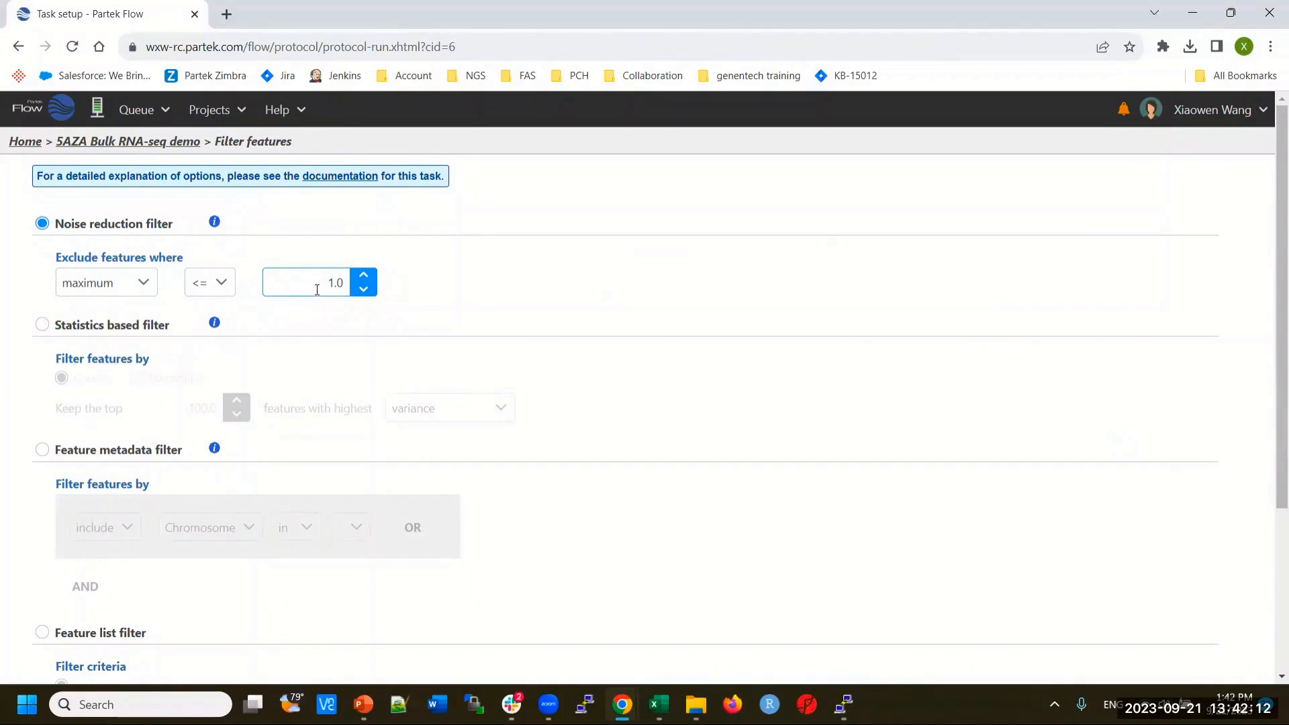
Review the statistics available for excluding features in the noise reduction filter and look over the other filter types.
click(121, 290)
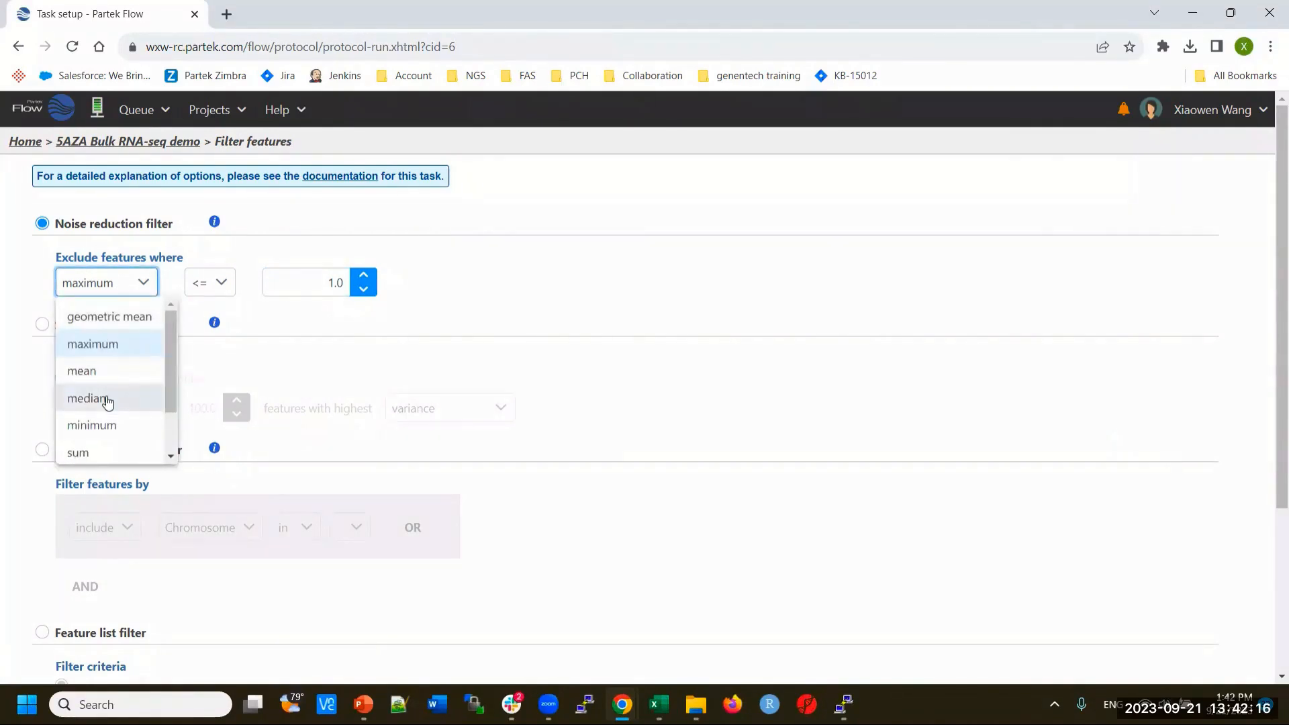
scroll(106, 403, down, 2)
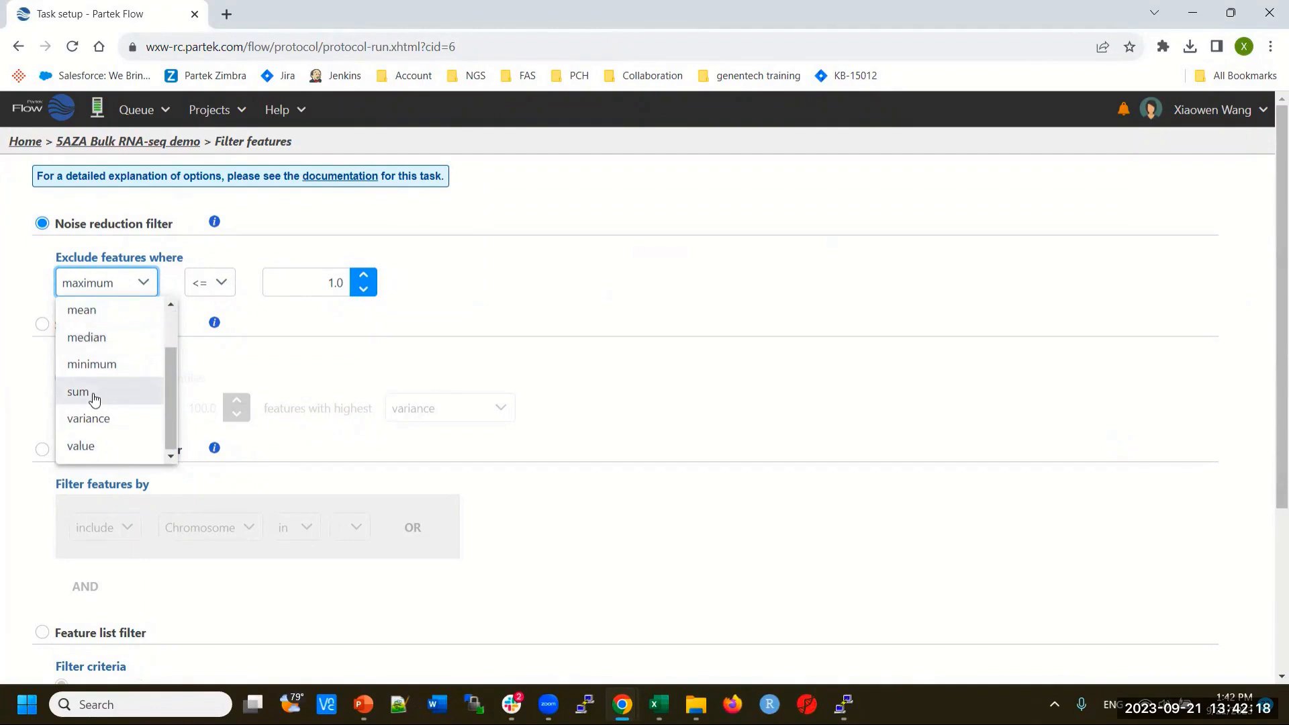
scroll(95, 401, down, 2)
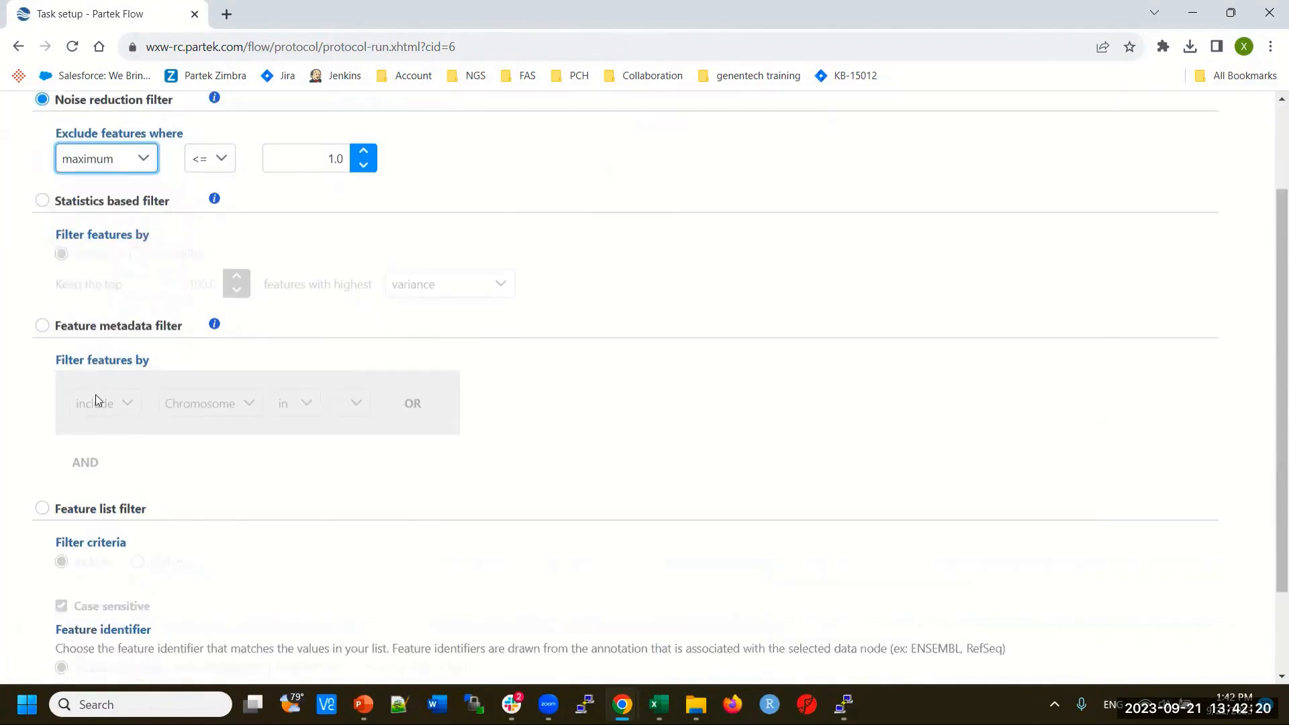
scroll(157, 221, up, 2)
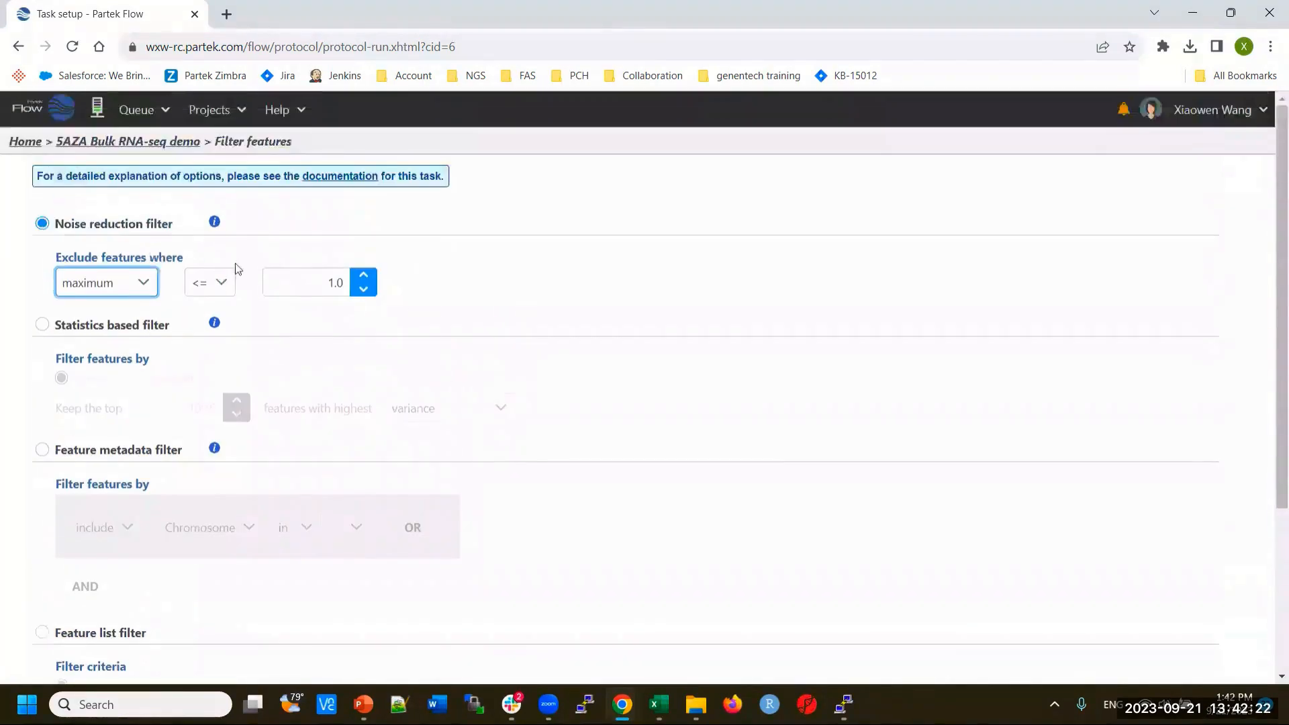
Set the noise reduction filter to exclude features whose value is <= 1.0 in at least 90% of the samples.
click(143, 282)
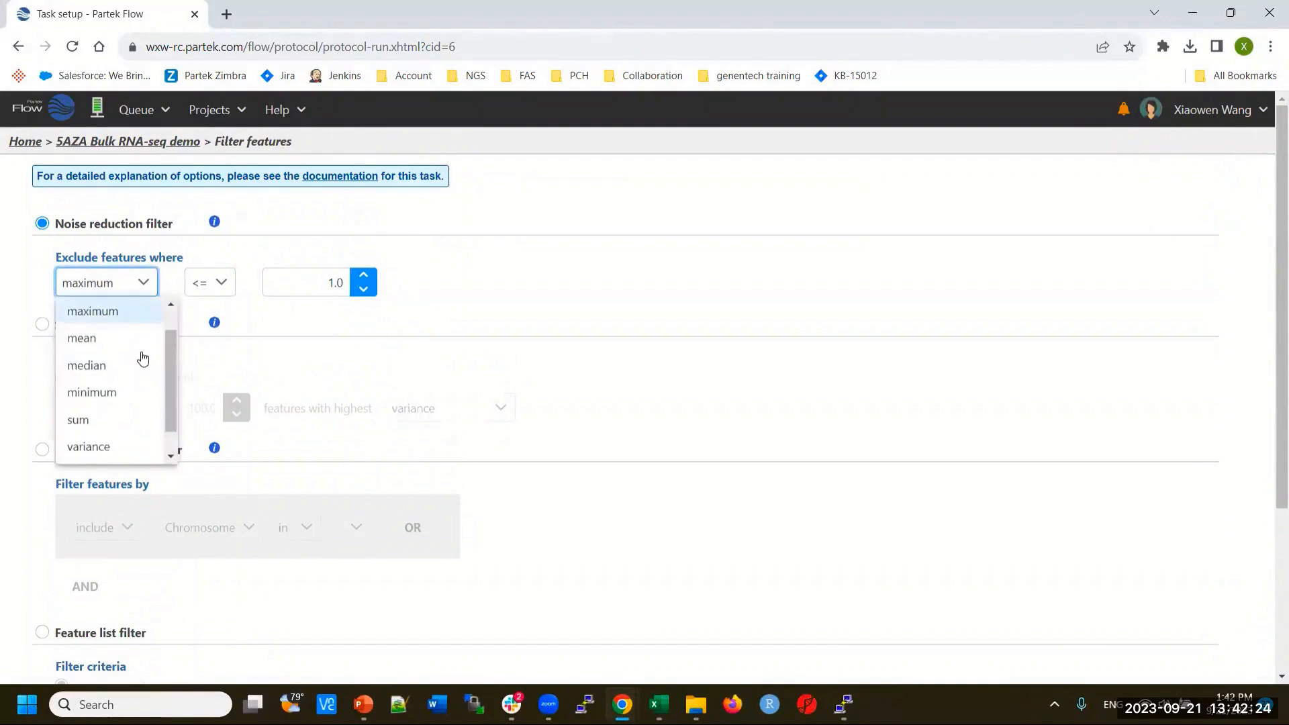
scroll(173, 401, down, 1)
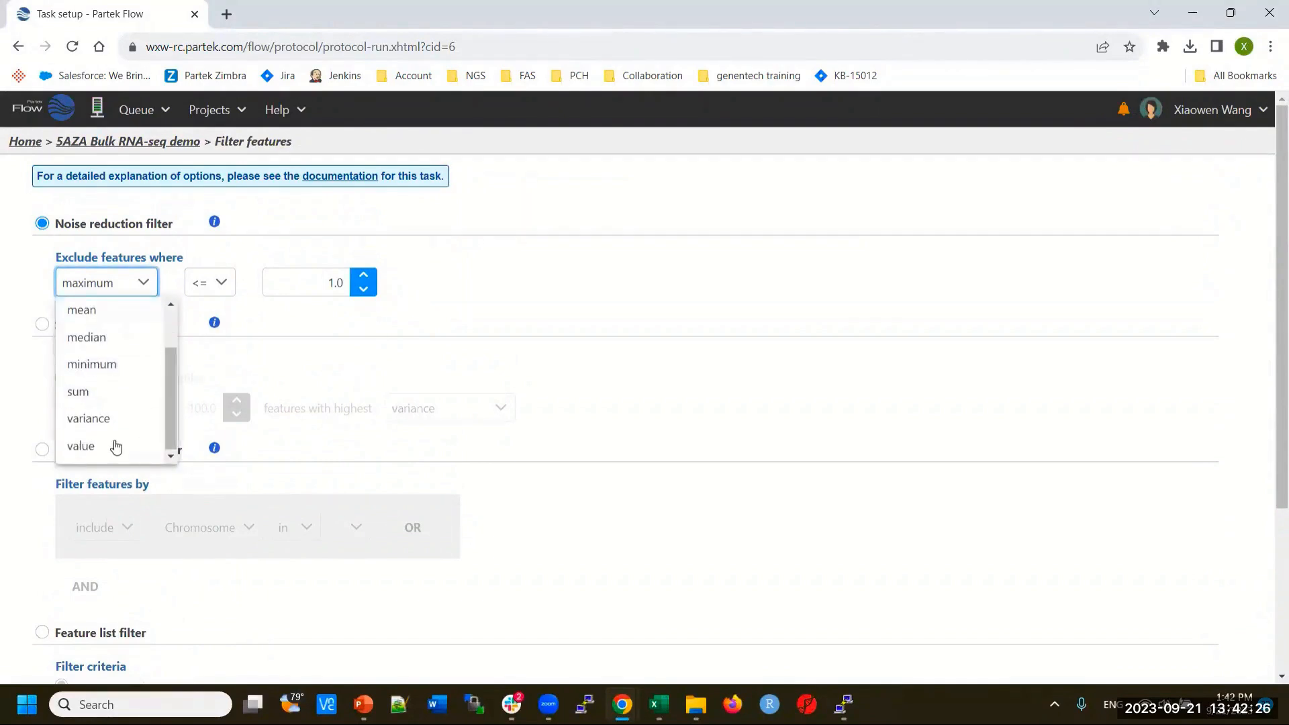
click(74, 446)
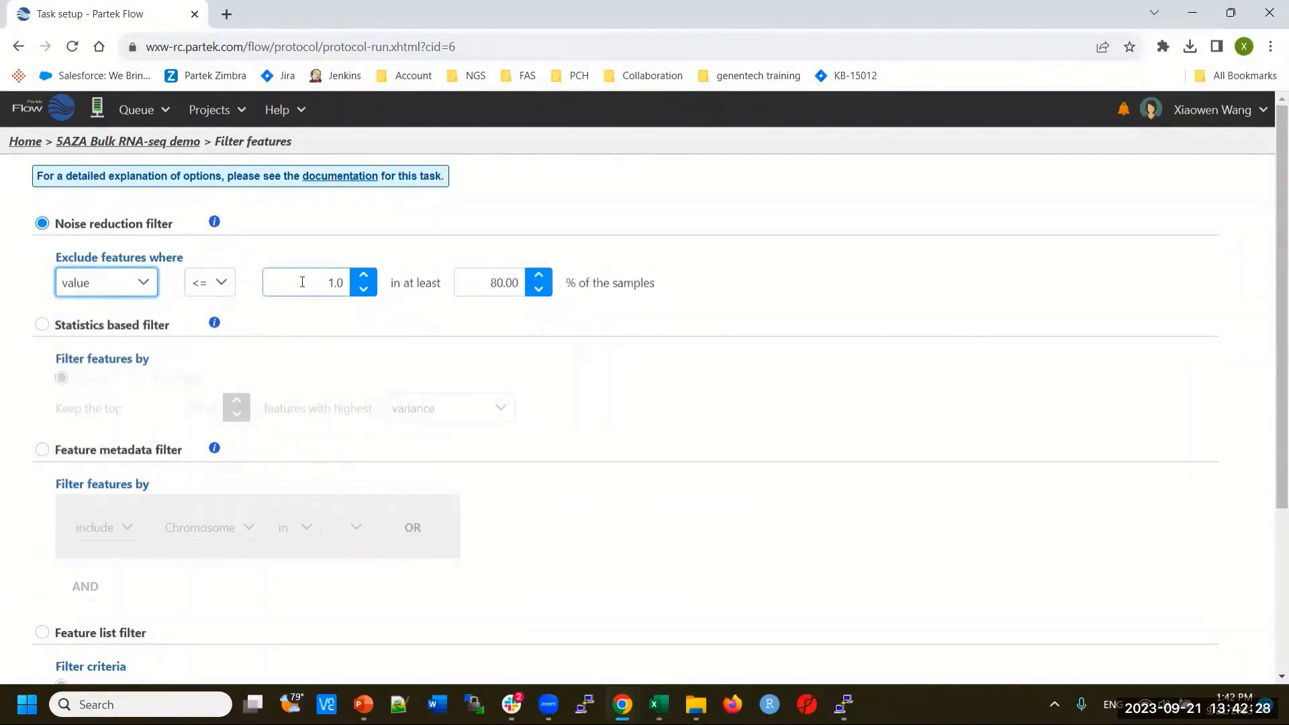
drag(303, 282, 343, 282)
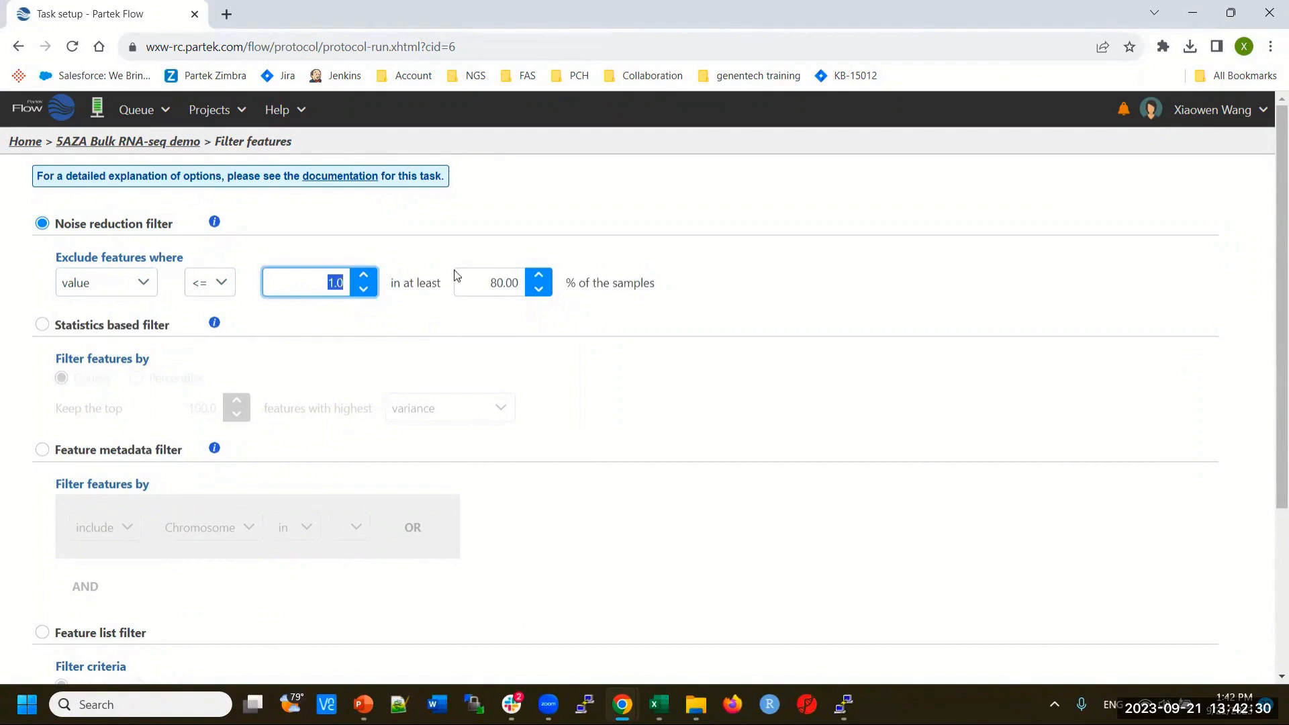
drag(473, 282, 524, 291)
text(90)
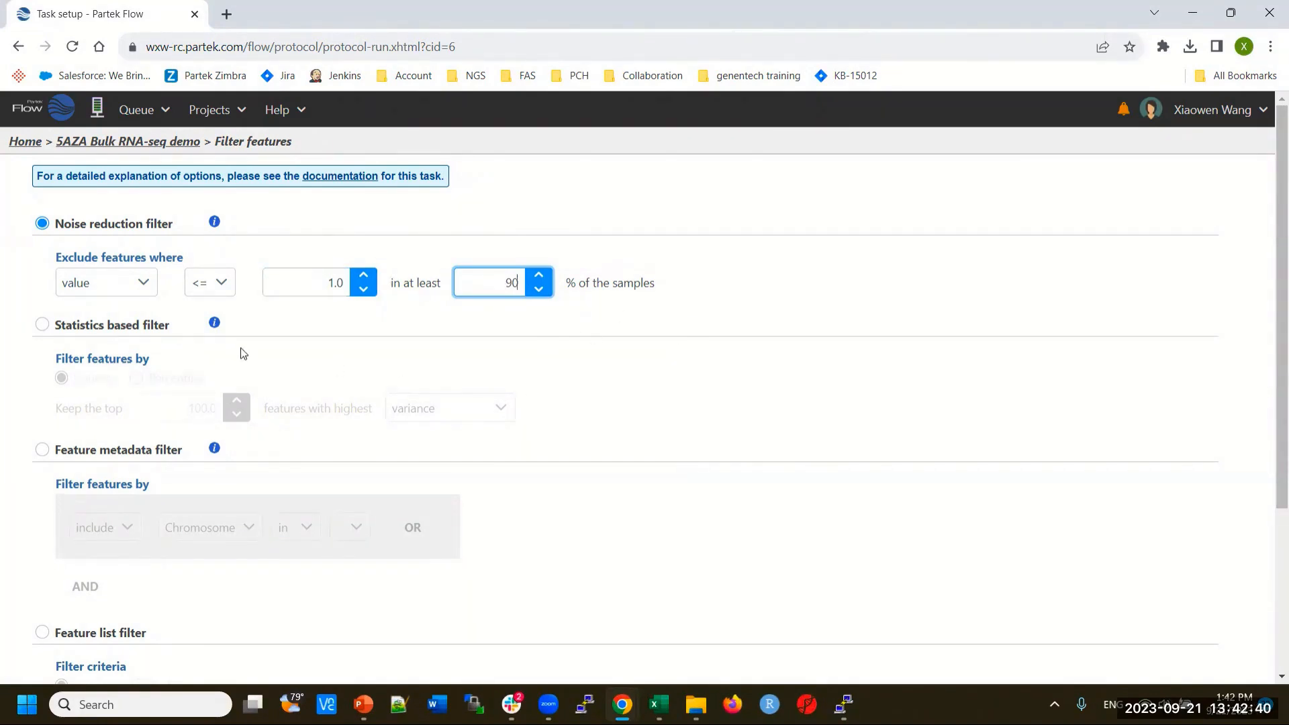
Switch the noise reduction filter's exclusion statistic to maximum.
click(149, 296)
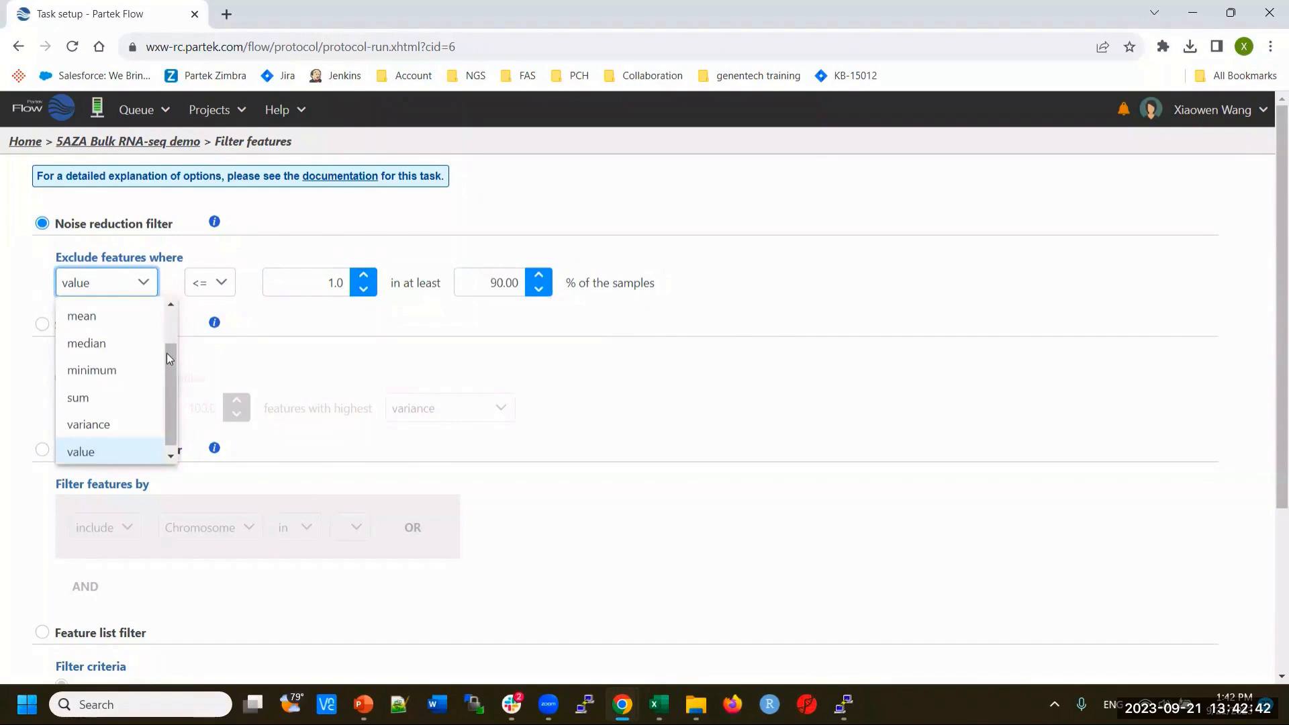
drag(167, 353, 183, 310)
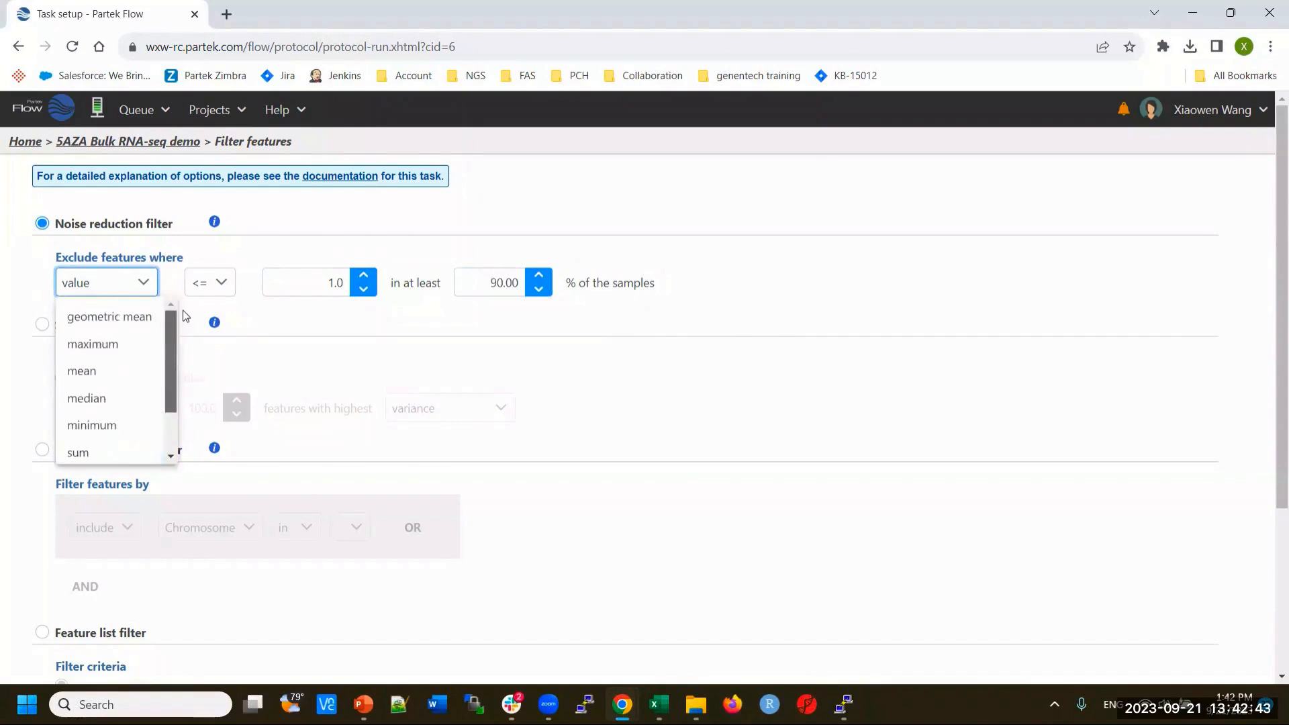
click(116, 345)
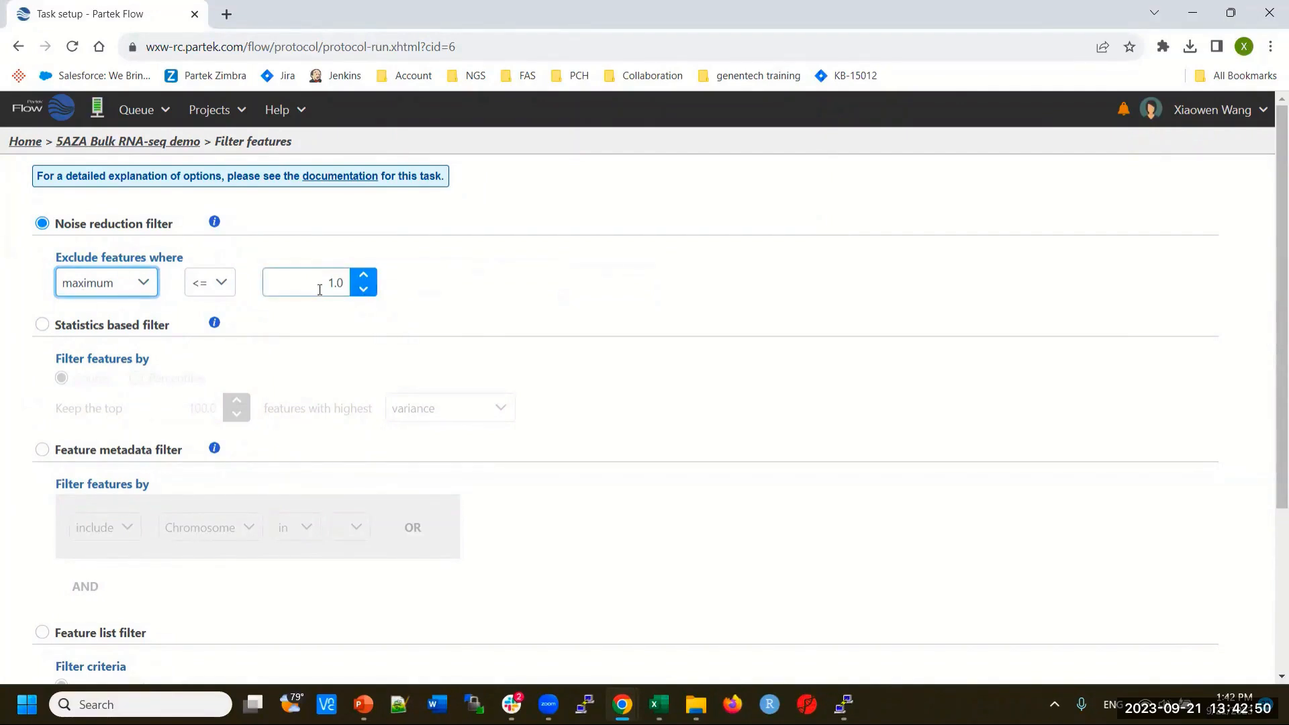
Open the gene-level quantification report in a separate browser tab and examine the medians and quartiles in its feature distribution table.
click(155, 143)
click(505, 261)
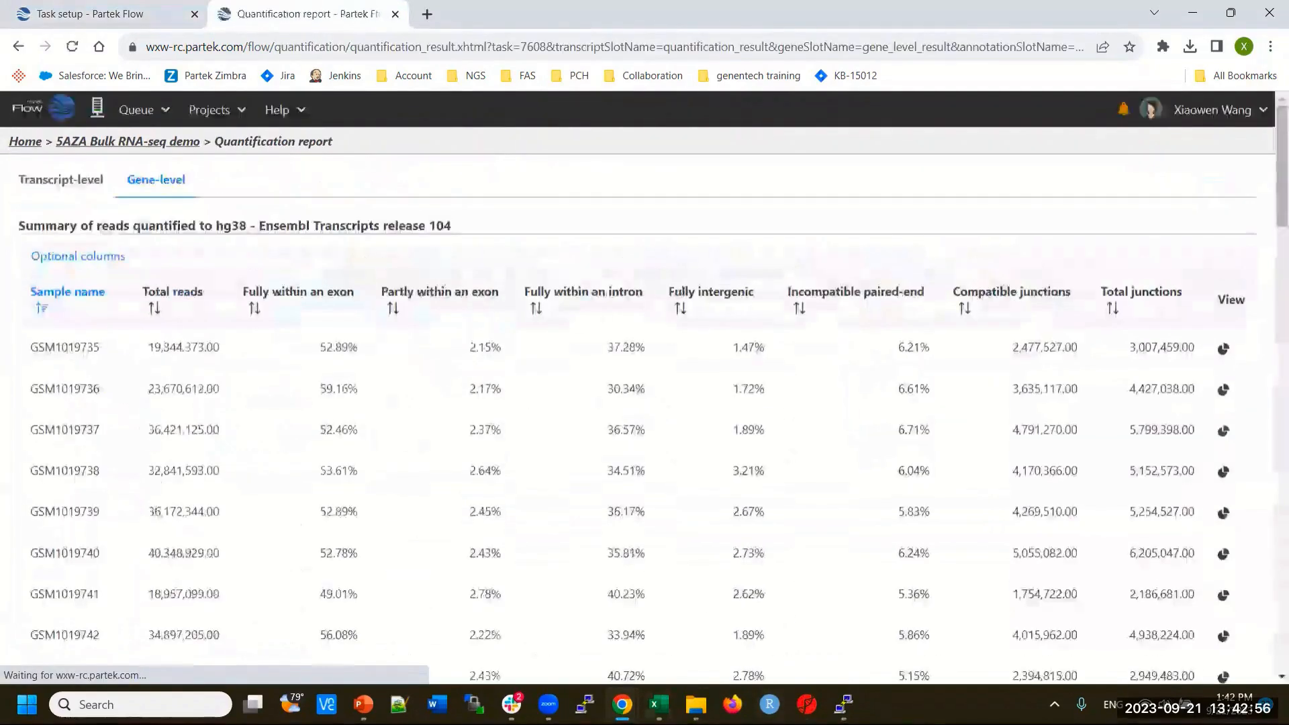
scroll(707, 450, down, 10)
scroll(685, 437, up, 4)
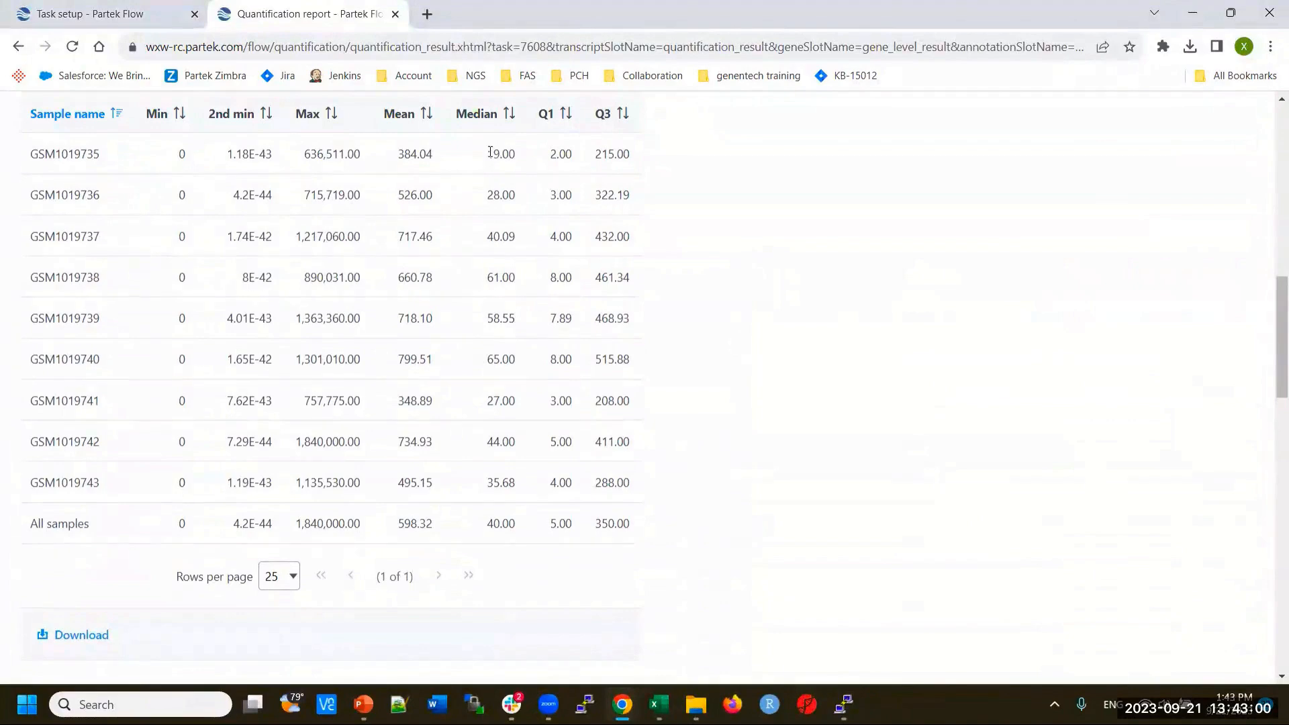
scroll(568, 147, up, 2)
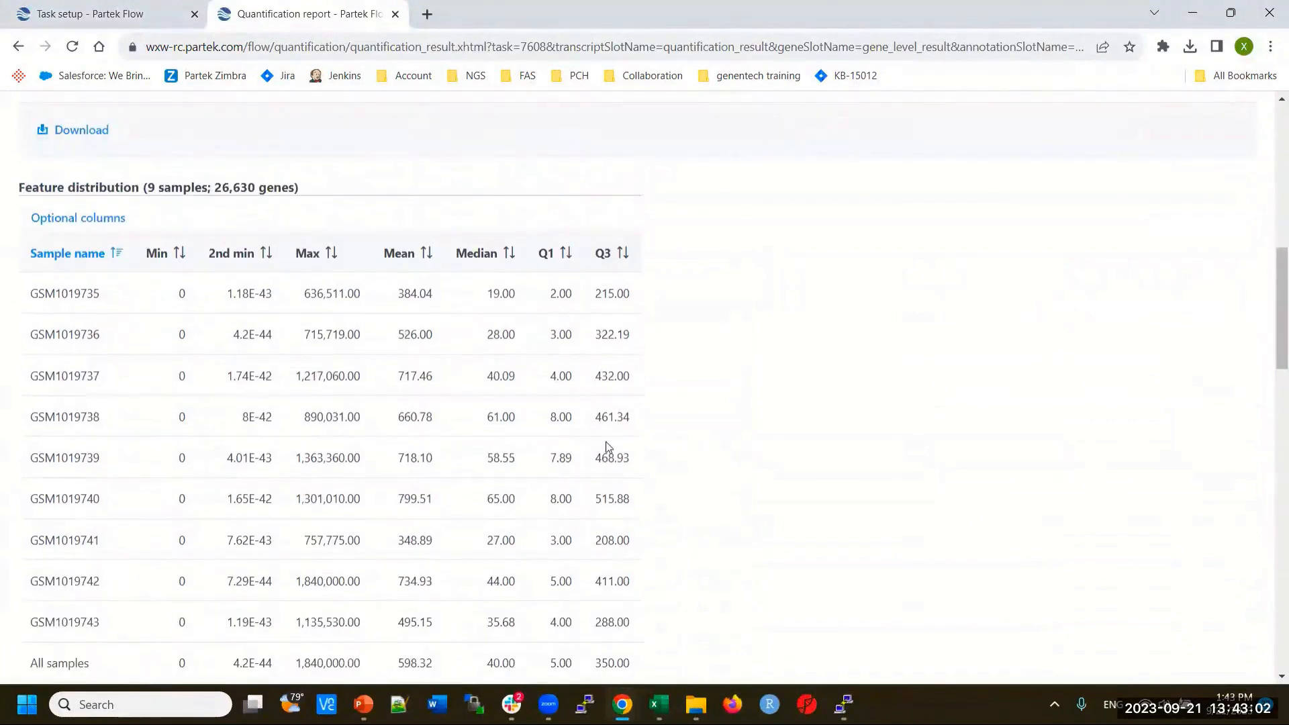
scroll(621, 415, down, 2)
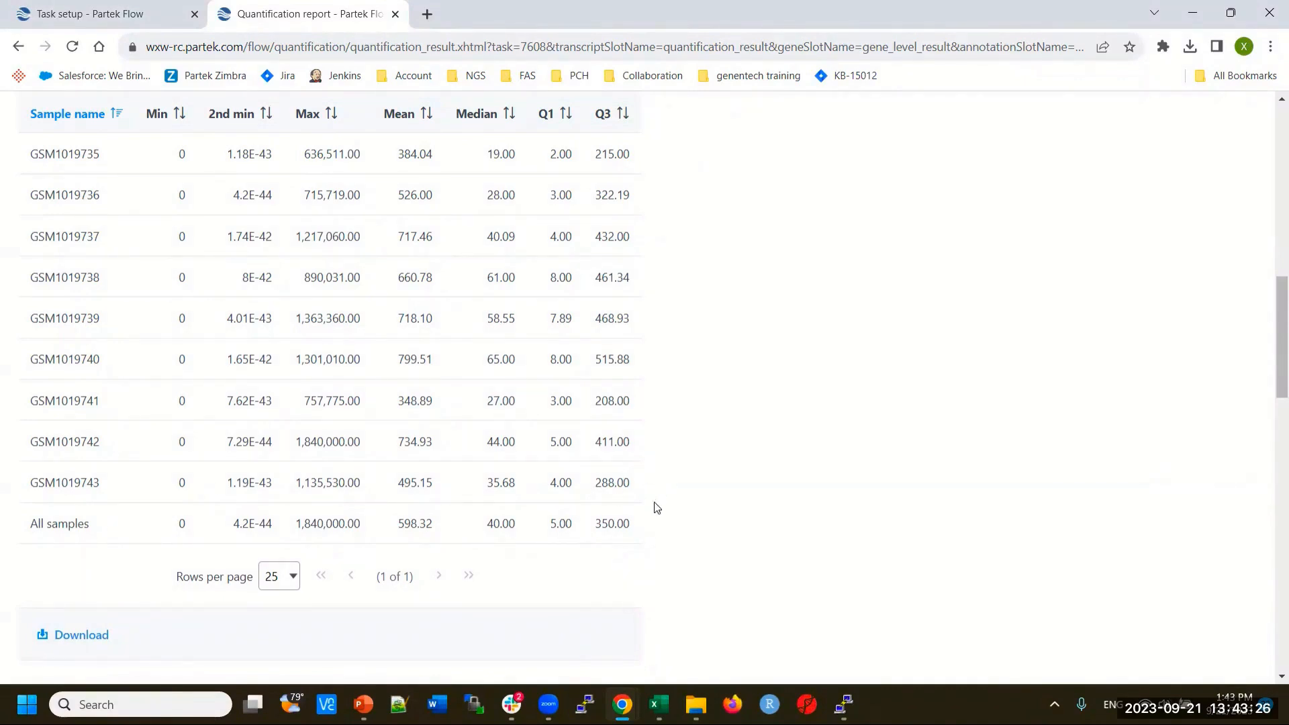
scroll(589, 533, up, 6)
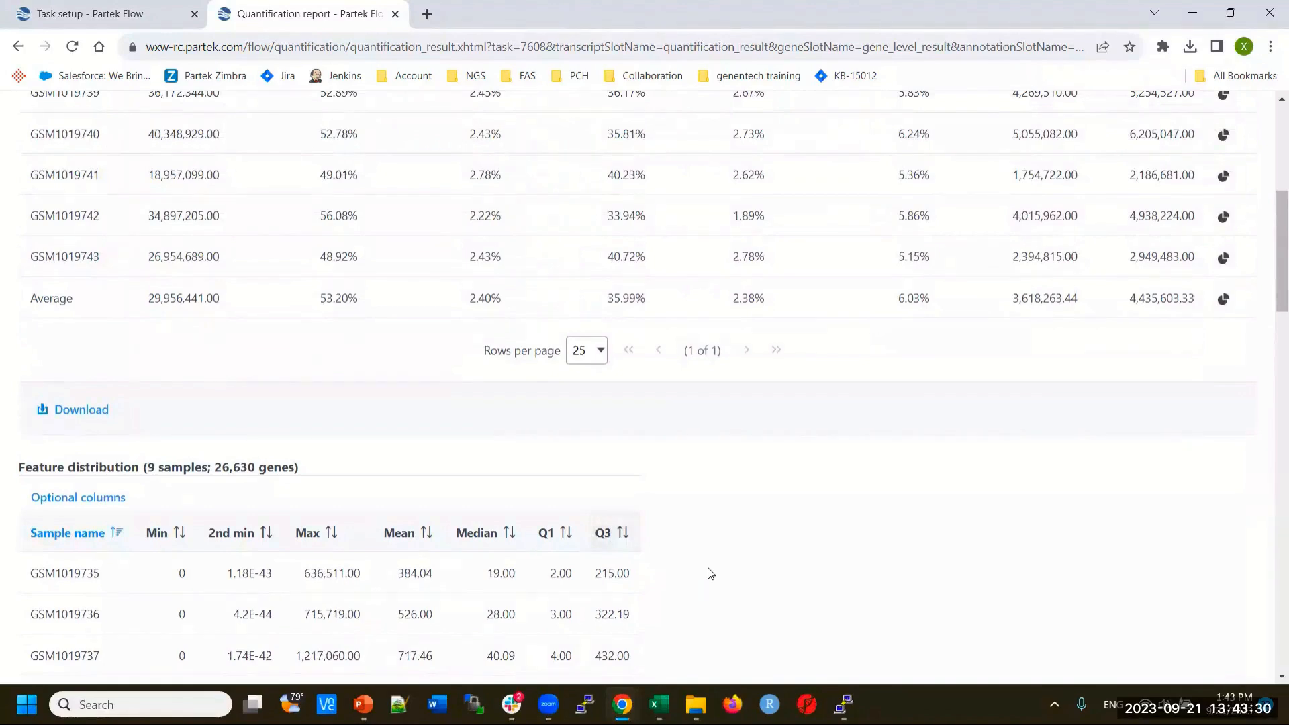
scroll(711, 573, up, 6)
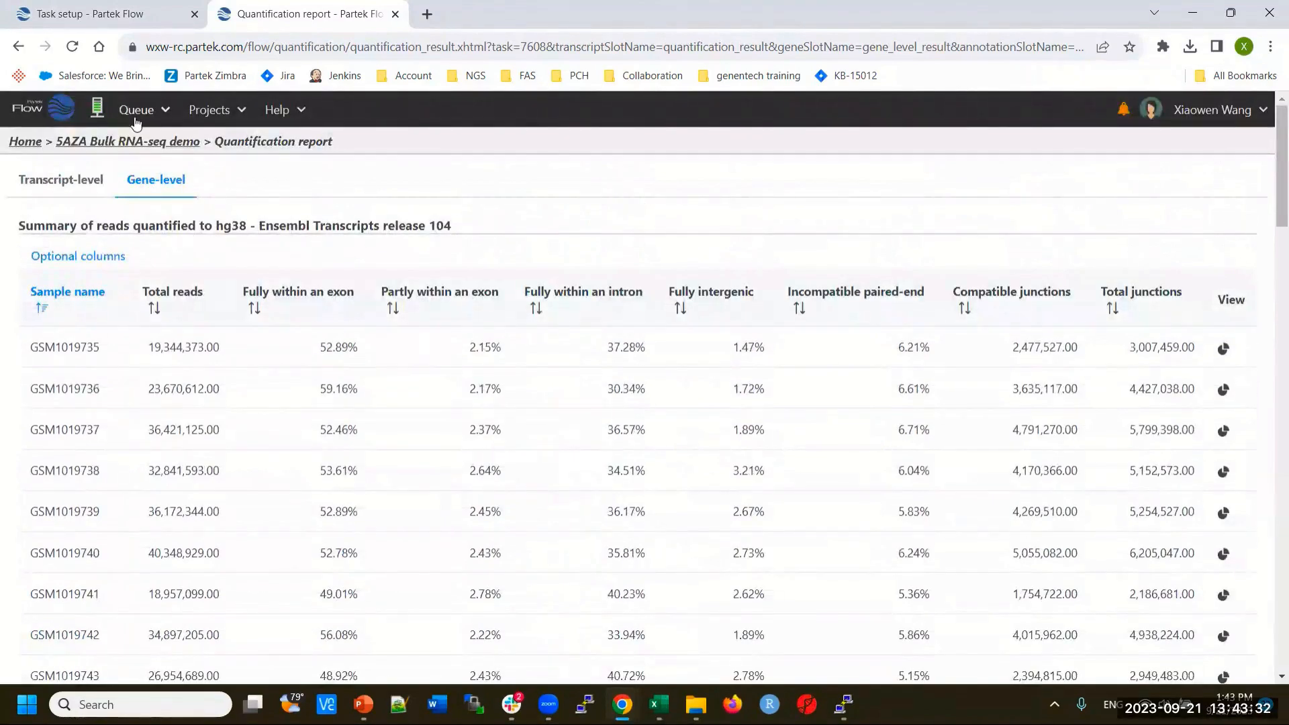
Return to the Filter features setup and set the maximum threshold of the noise reduction filter to 30.
click(138, 17)
double_click(331, 285)
text(30)
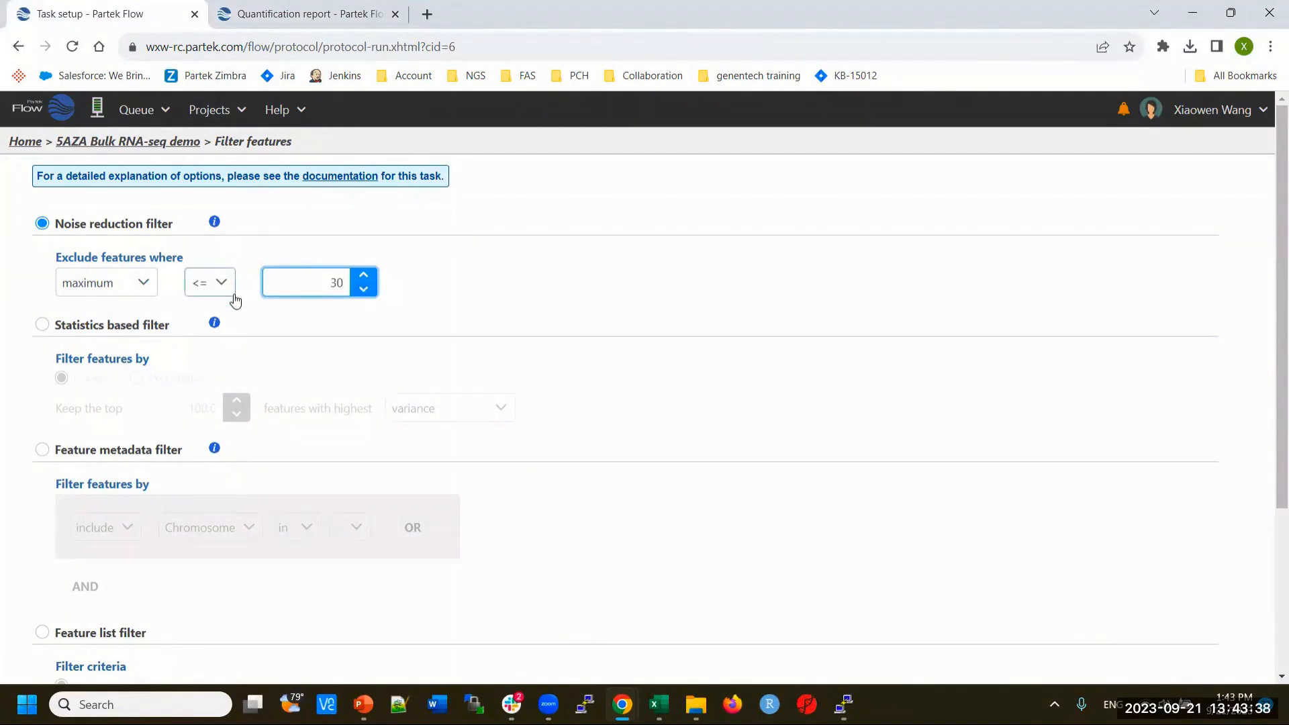
Switch to the gene counts spreadsheet in Excel and inspect the low counts of genes FGR and MYH16 across all samples.
click(659, 705)
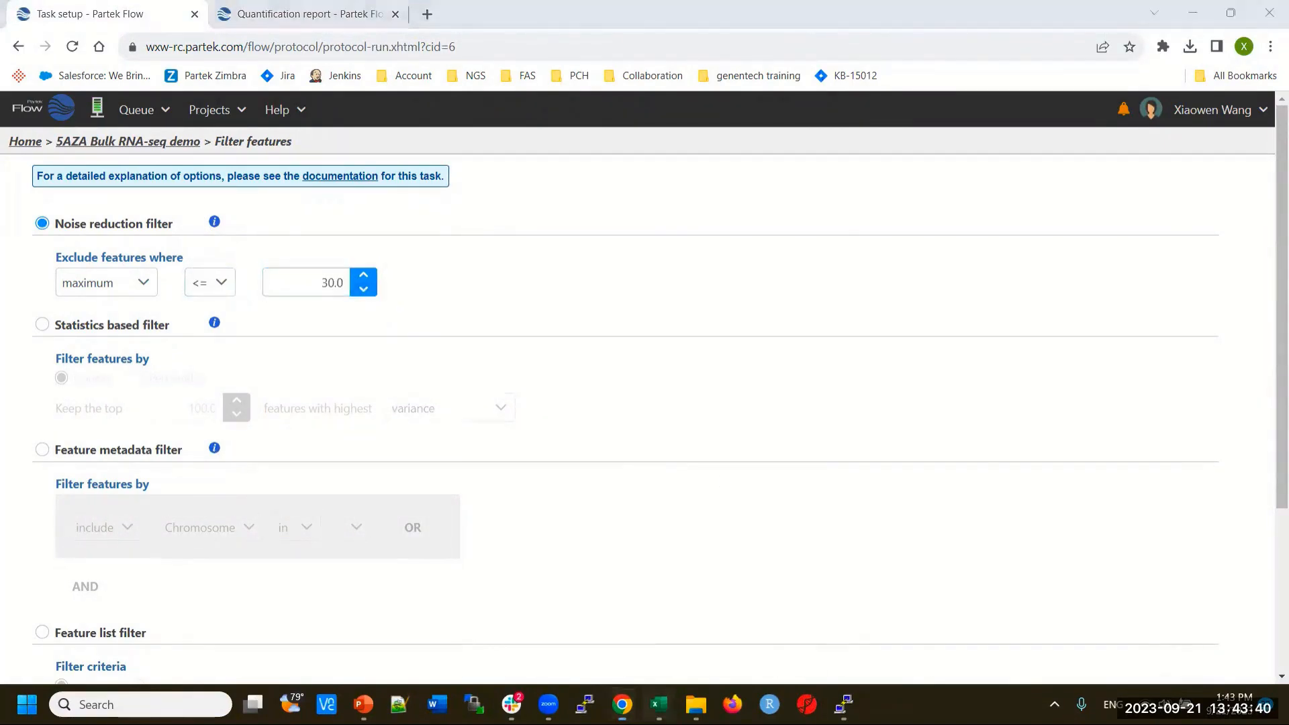
click(746, 570)
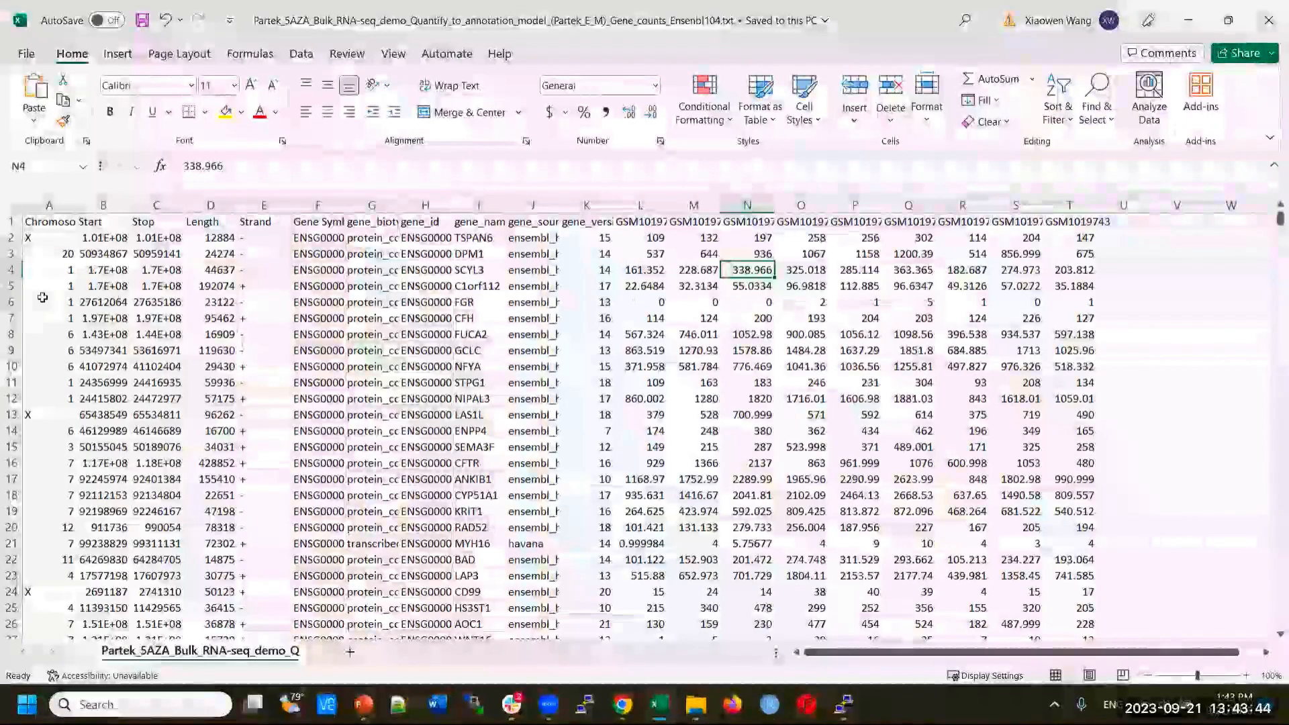
click(12, 303)
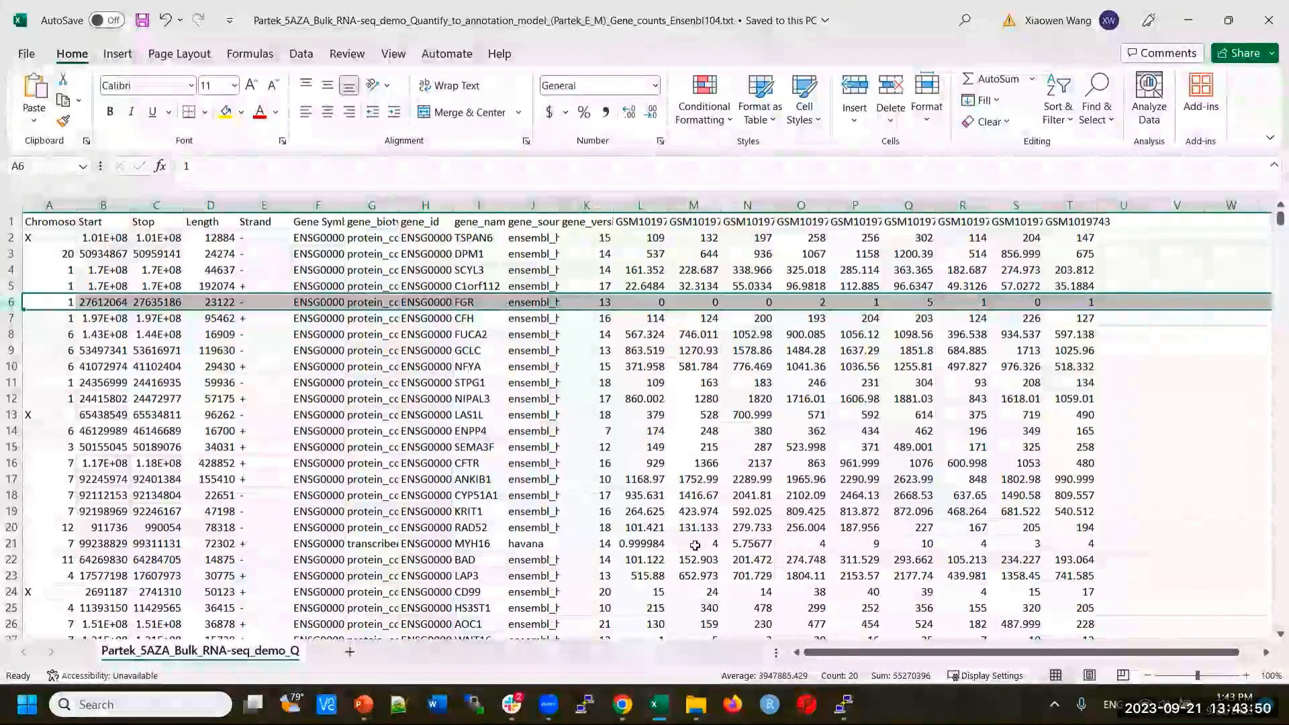
drag(641, 544, 1085, 542)
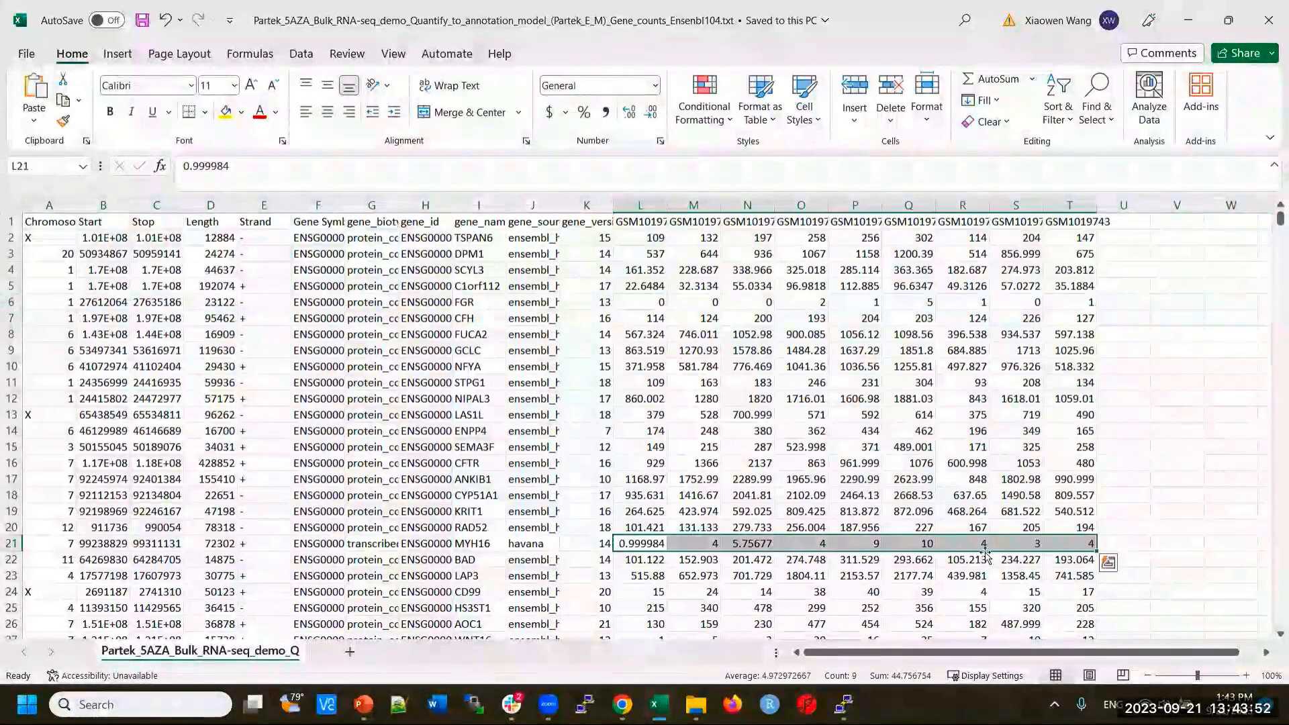
scroll(930, 554, down, 3)
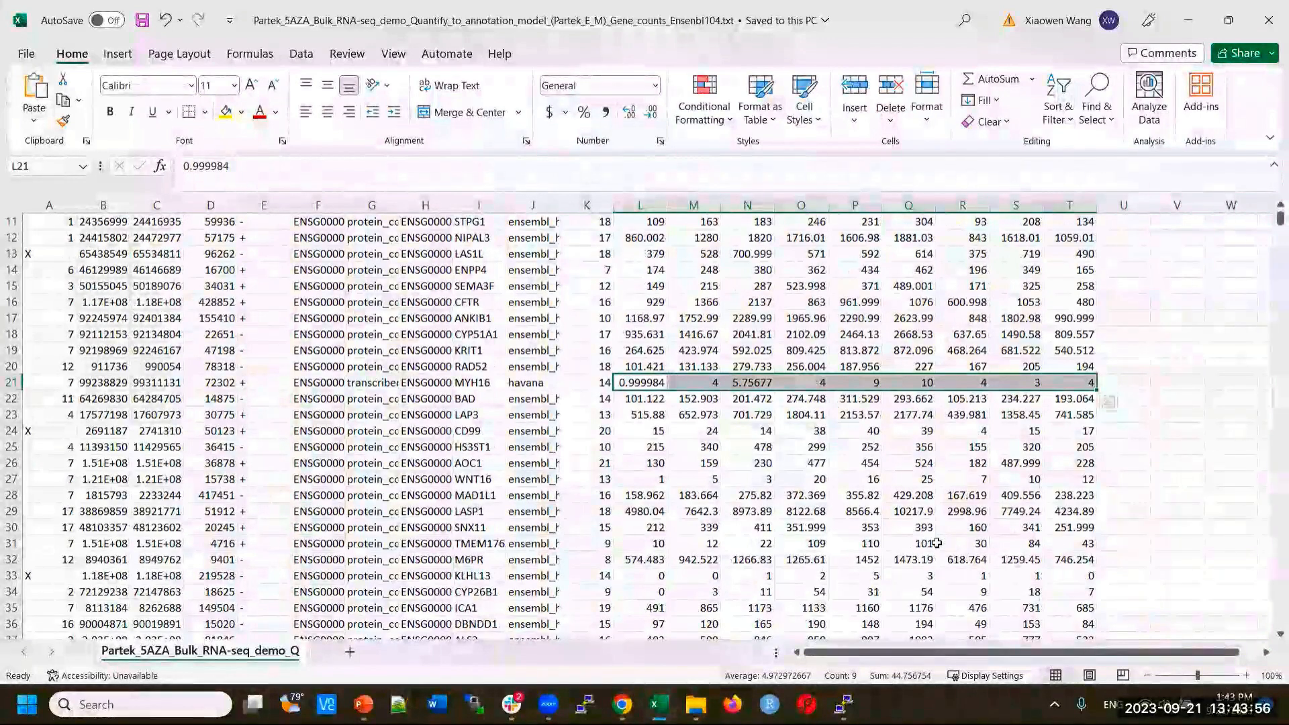
Switch back to Partek Flow, leave the filter setup for the project pipeline, and view the tasks downstream of the filtered counts.
click(1192, 30)
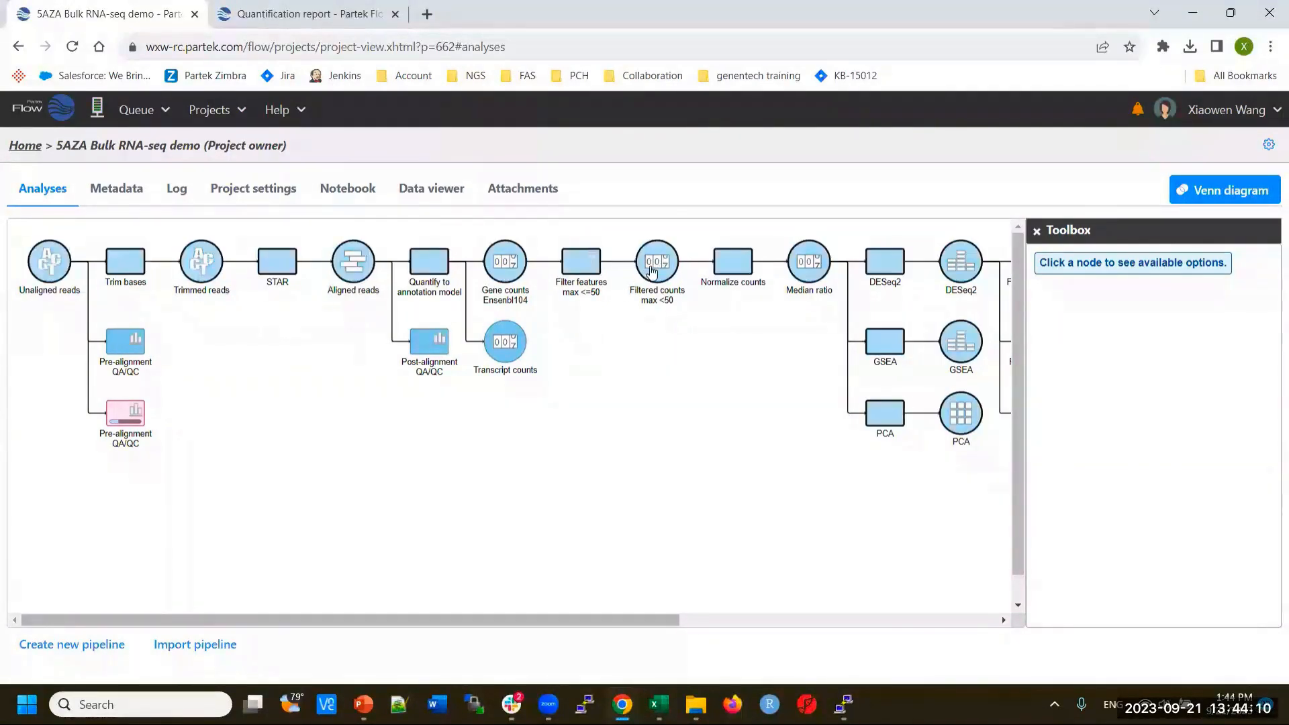
mouse_move(657, 269)
mouse_move(507, 265)
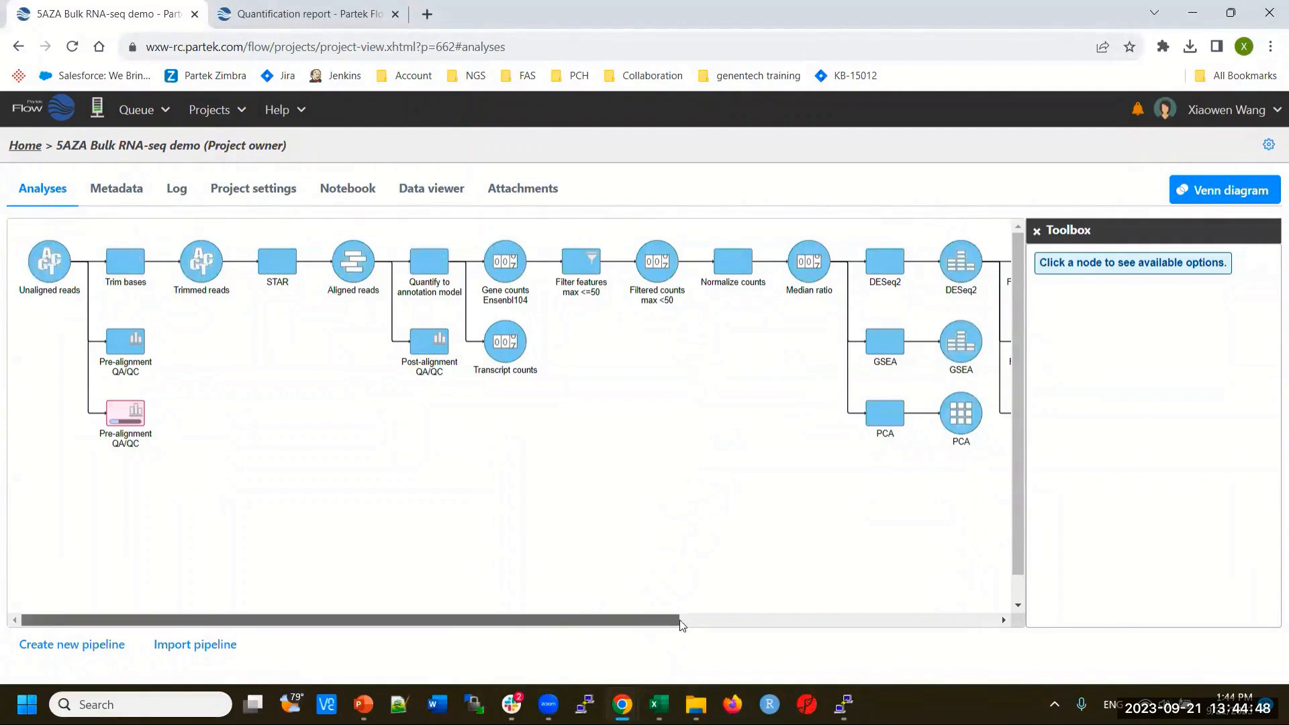
drag(679, 619, 817, 619)
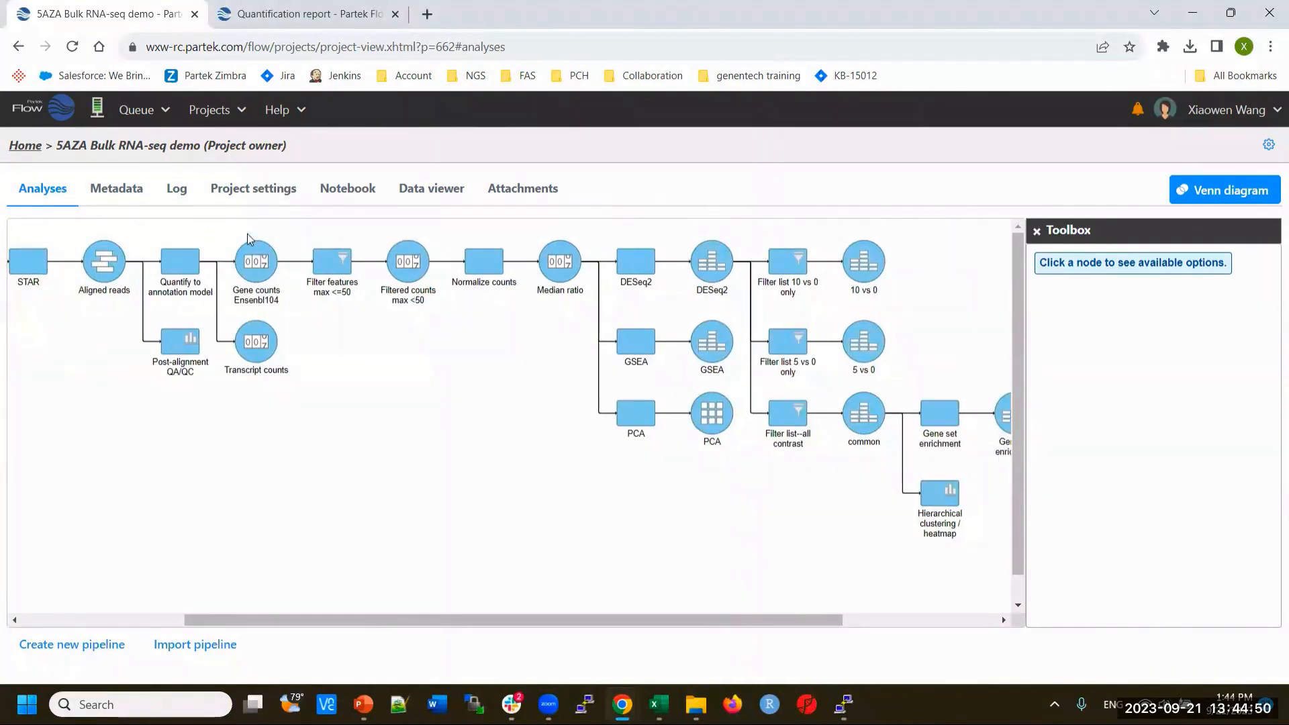
mouse_move(401, 259)
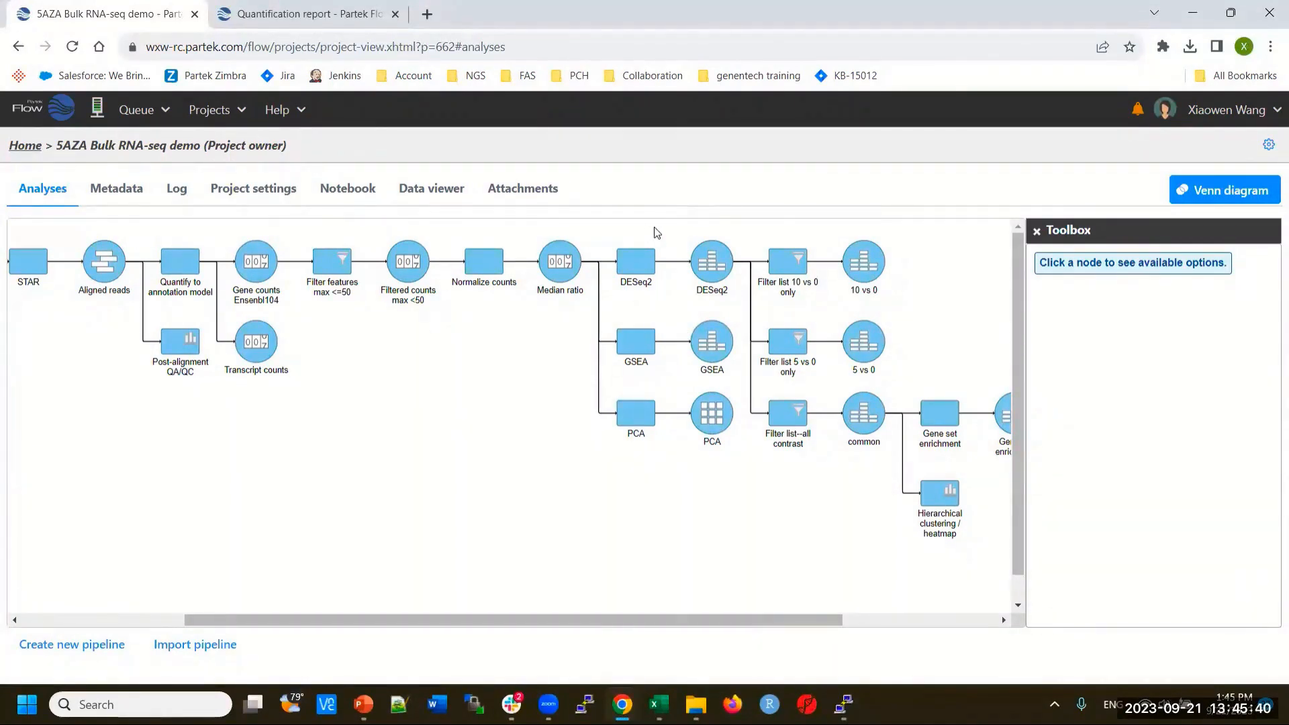
Open the Normalization task setup for the Filtered counts max <50 data node.
click(407, 264)
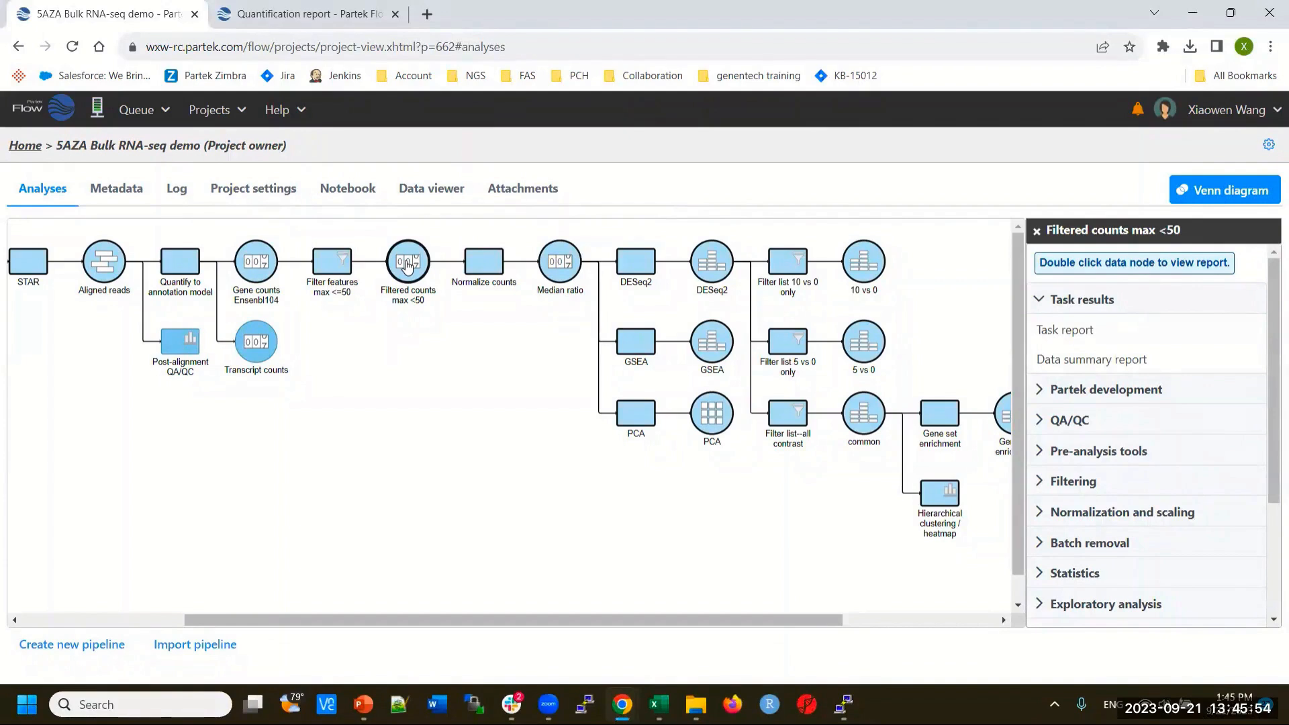
click(1174, 513)
scroll(1195, 443, down, 2)
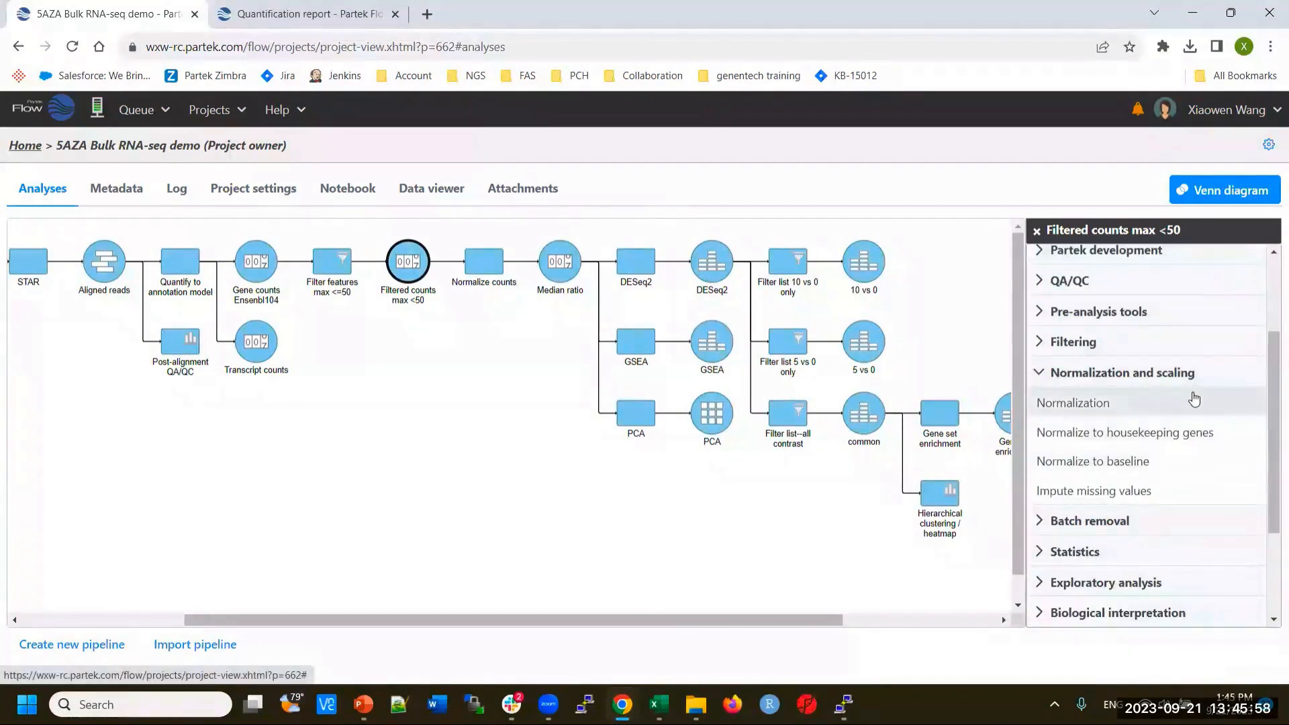
click(1093, 405)
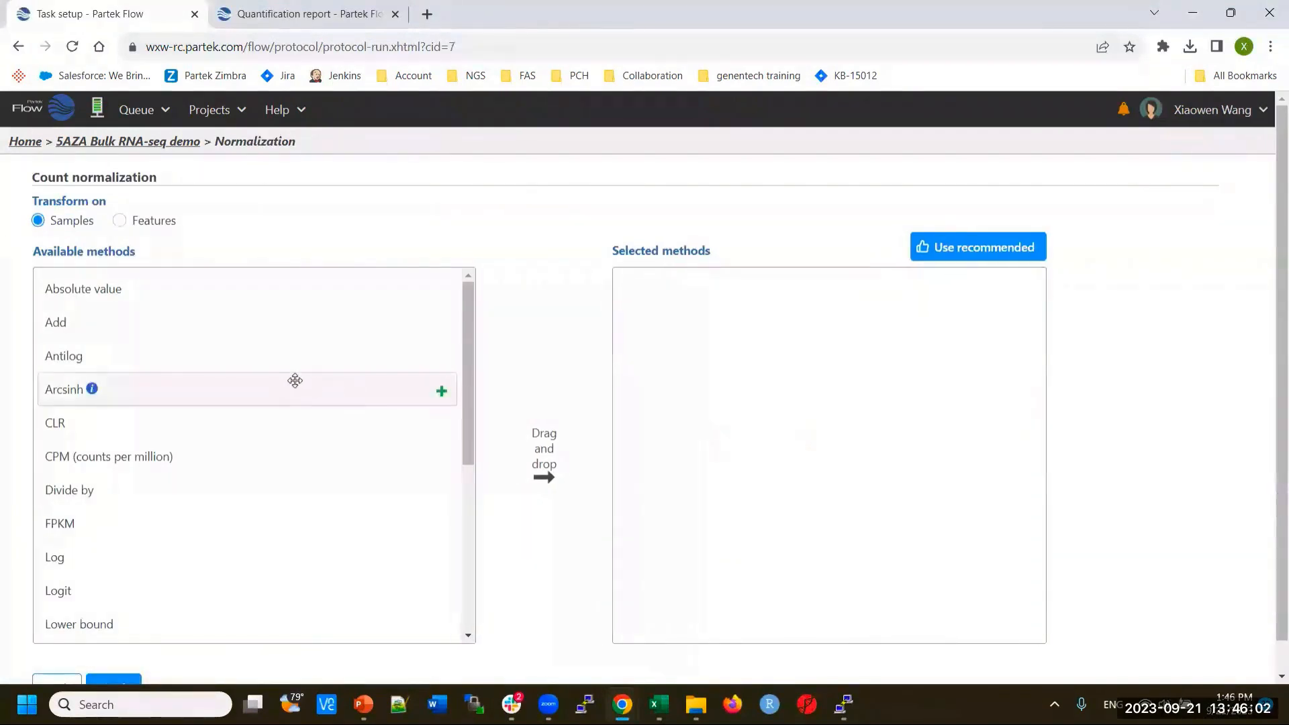
Apply the recommended normalization method, Median ratio (DESeq2 only), and remove it from the selected methods again.
click(995, 253)
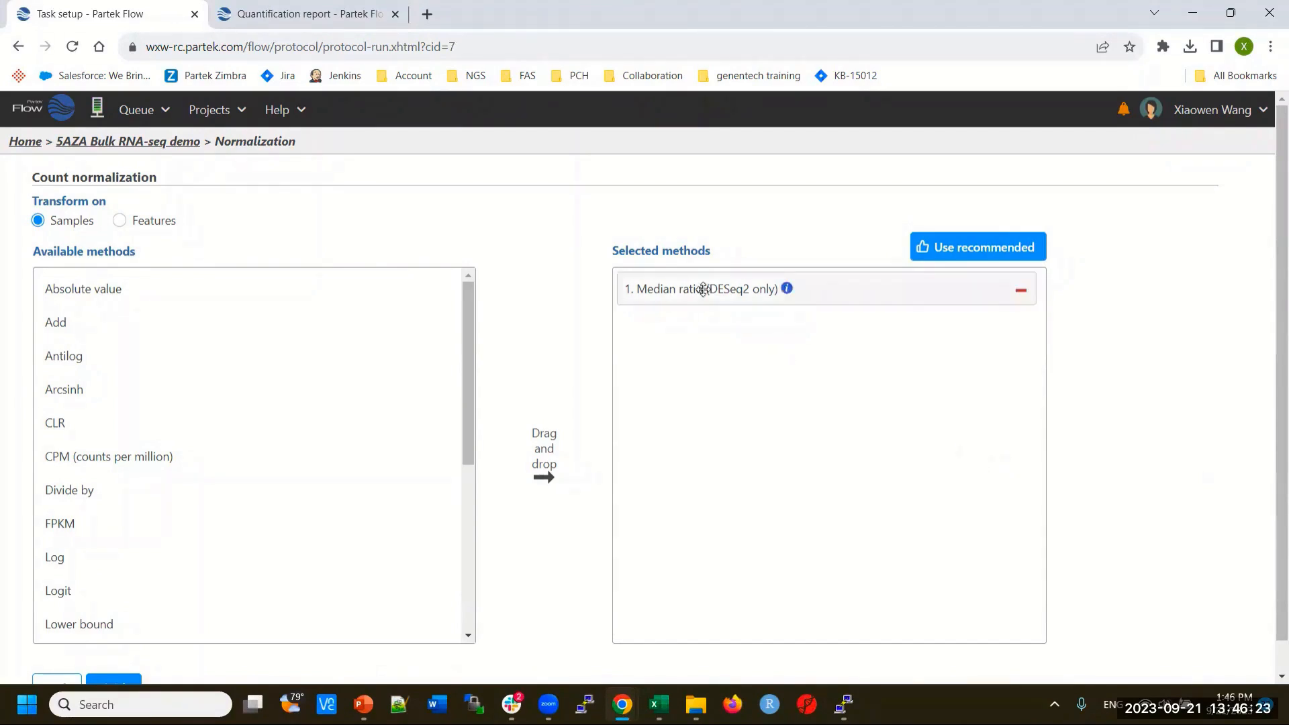
click(1021, 290)
scroll(1127, 413, down, 1)
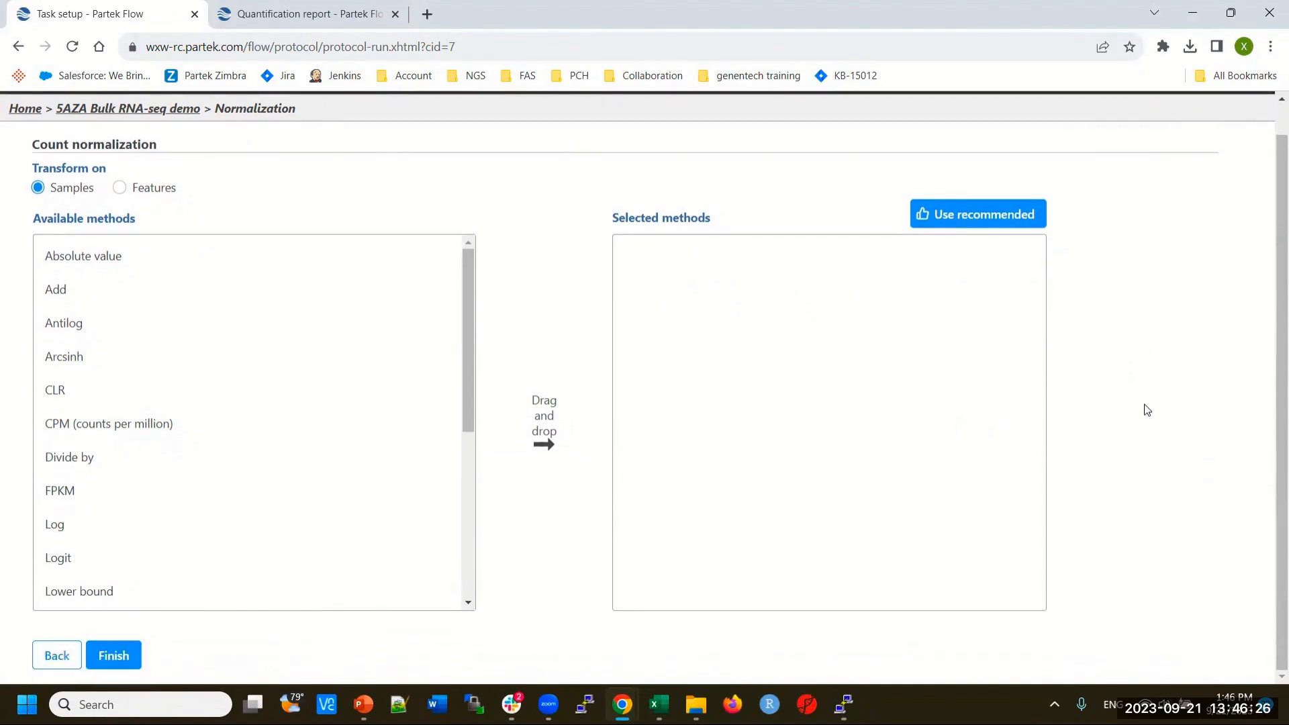
Add the Add transformation as the first normalization method and set its value to 0.1.
click(473, 331)
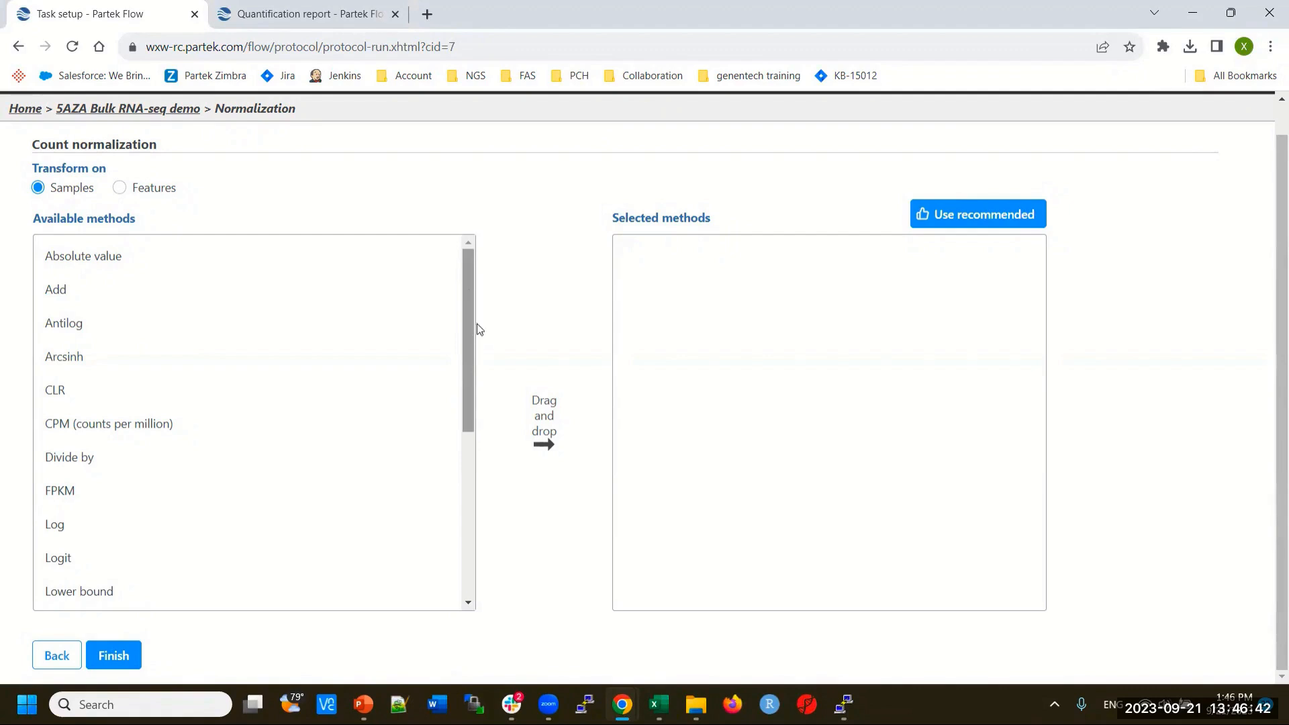
drag(72, 289, 725, 295)
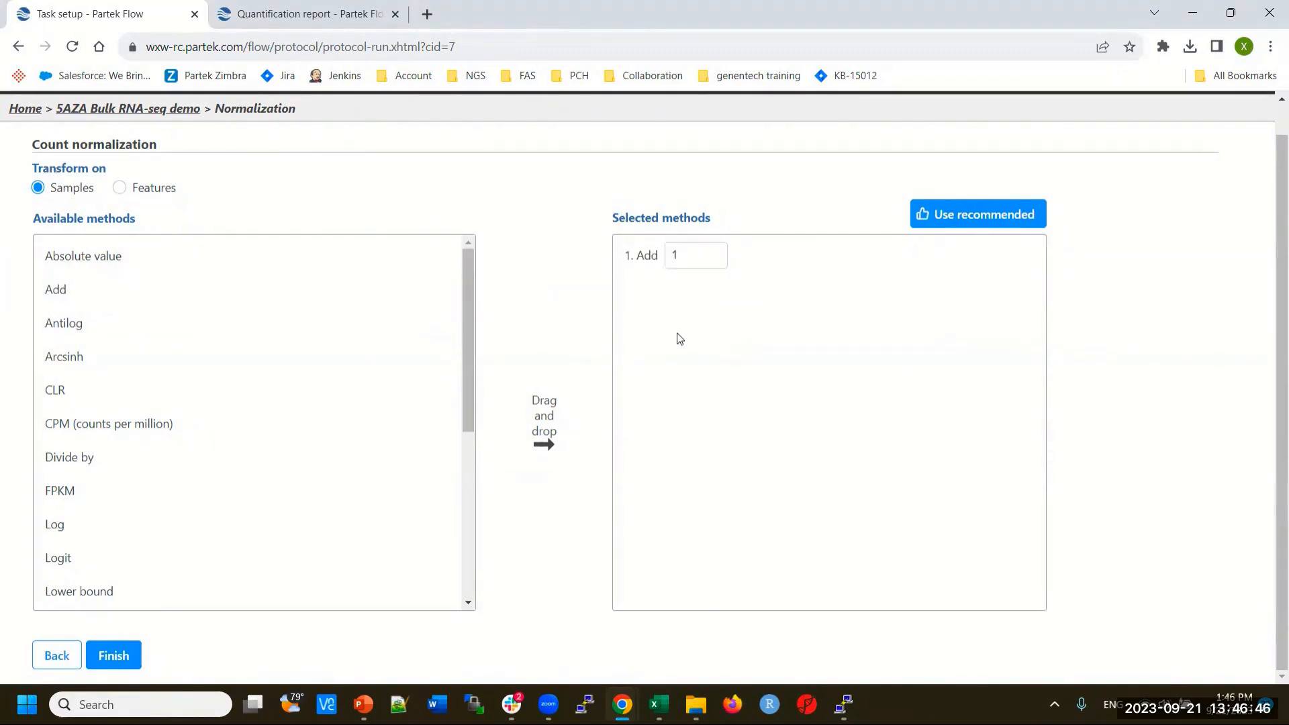
drag(688, 252, 657, 255)
text(0.1)
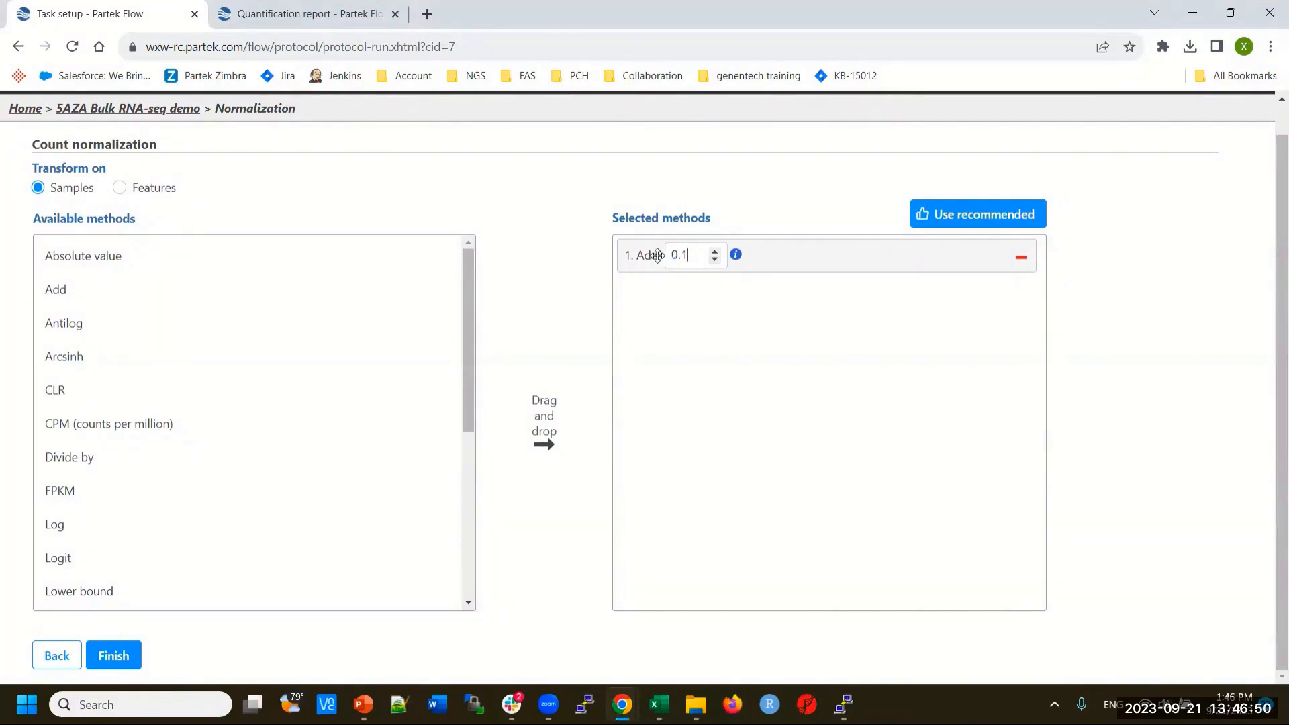
Add TMM as the second normalization method and Log with base e as the third.
scroll(276, 484, down, 4)
scroll(276, 483, up, 4)
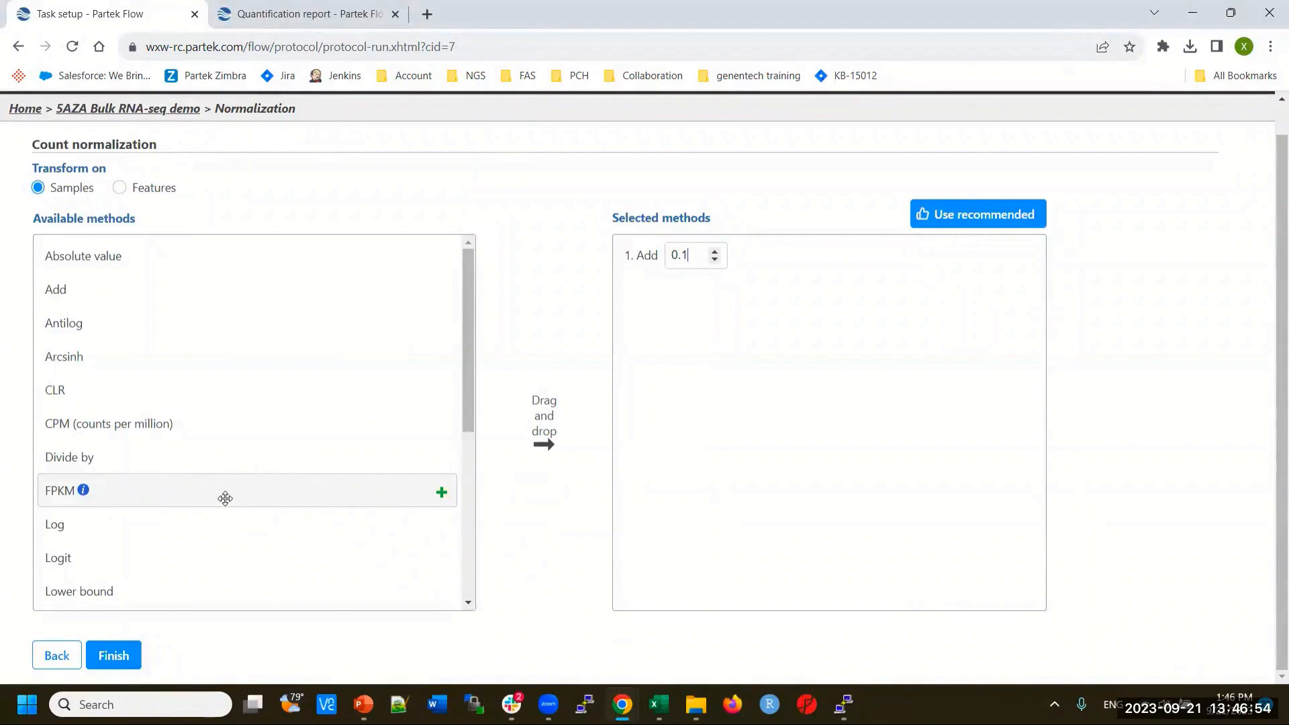
scroll(225, 497, down, 2)
scroll(261, 436, down, 3)
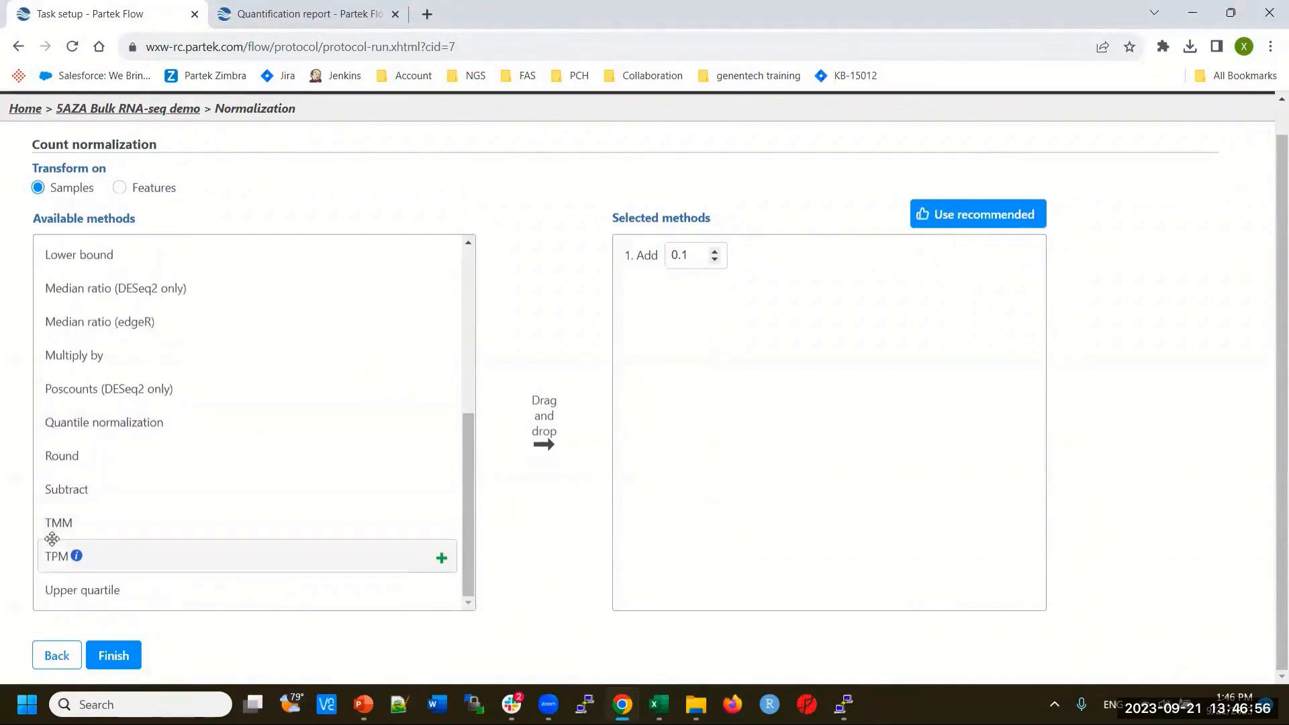
drag(126, 521, 762, 320)
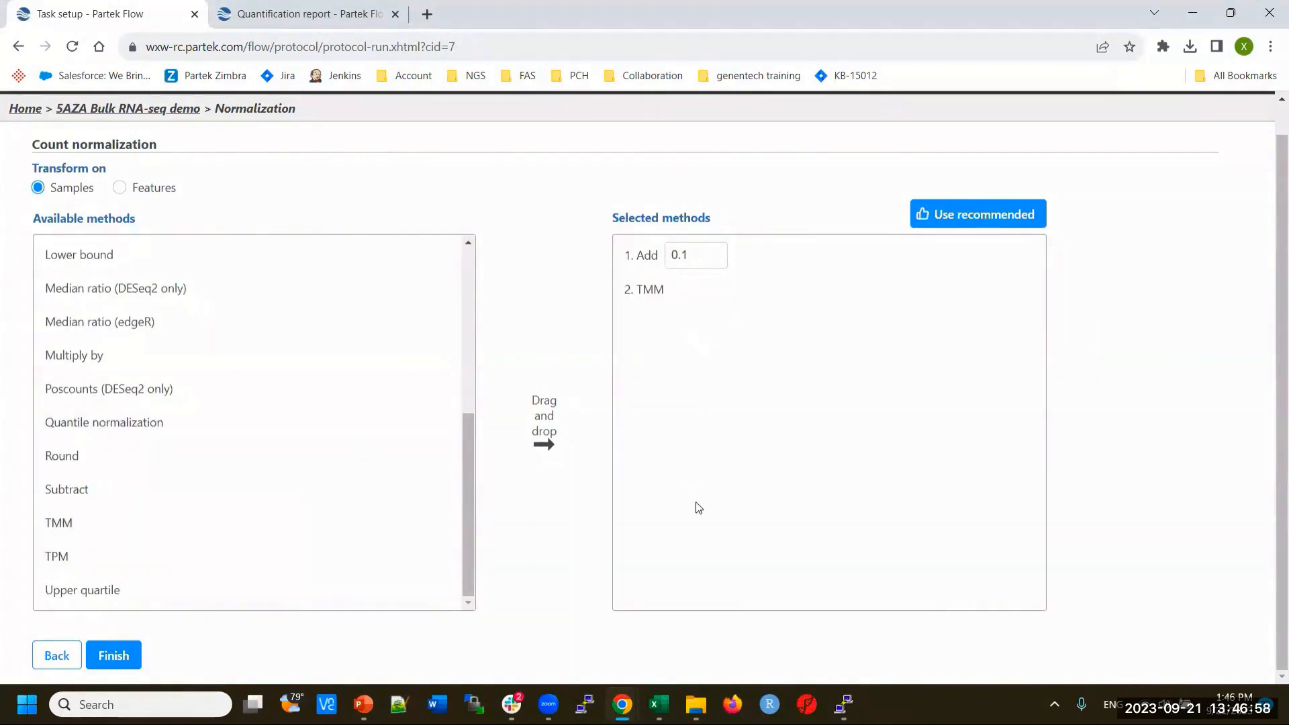
scroll(202, 427, up, 4)
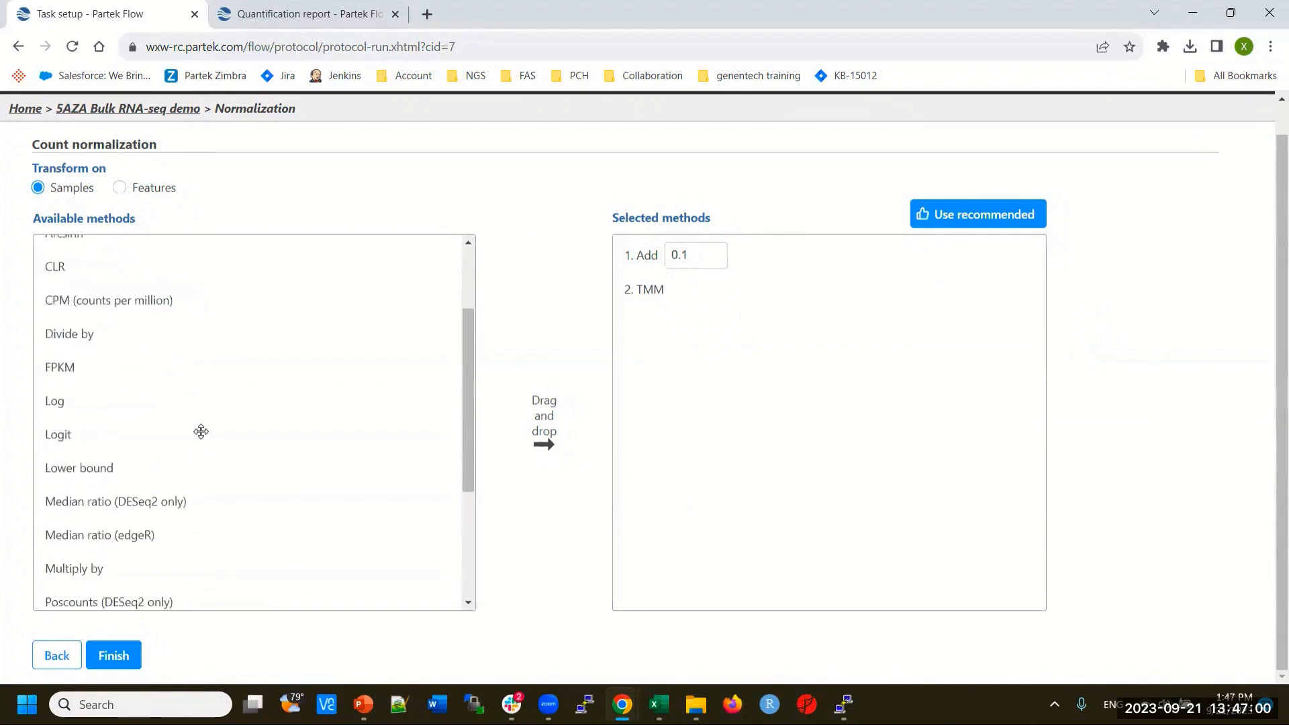
drag(64, 469, 678, 405)
click(719, 324)
click(703, 356)
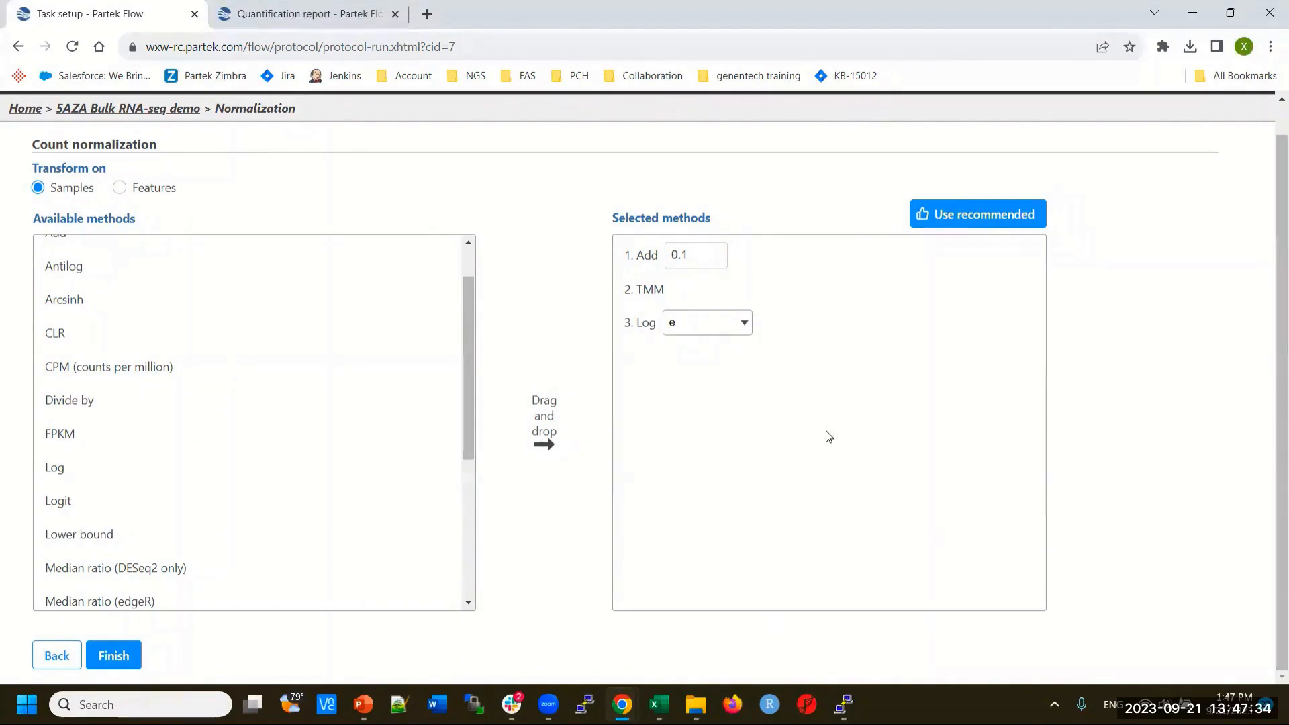
Leave the normalization setup for the project pipeline and compare the before and after box plots in the Median ratio report.
click(118, 110)
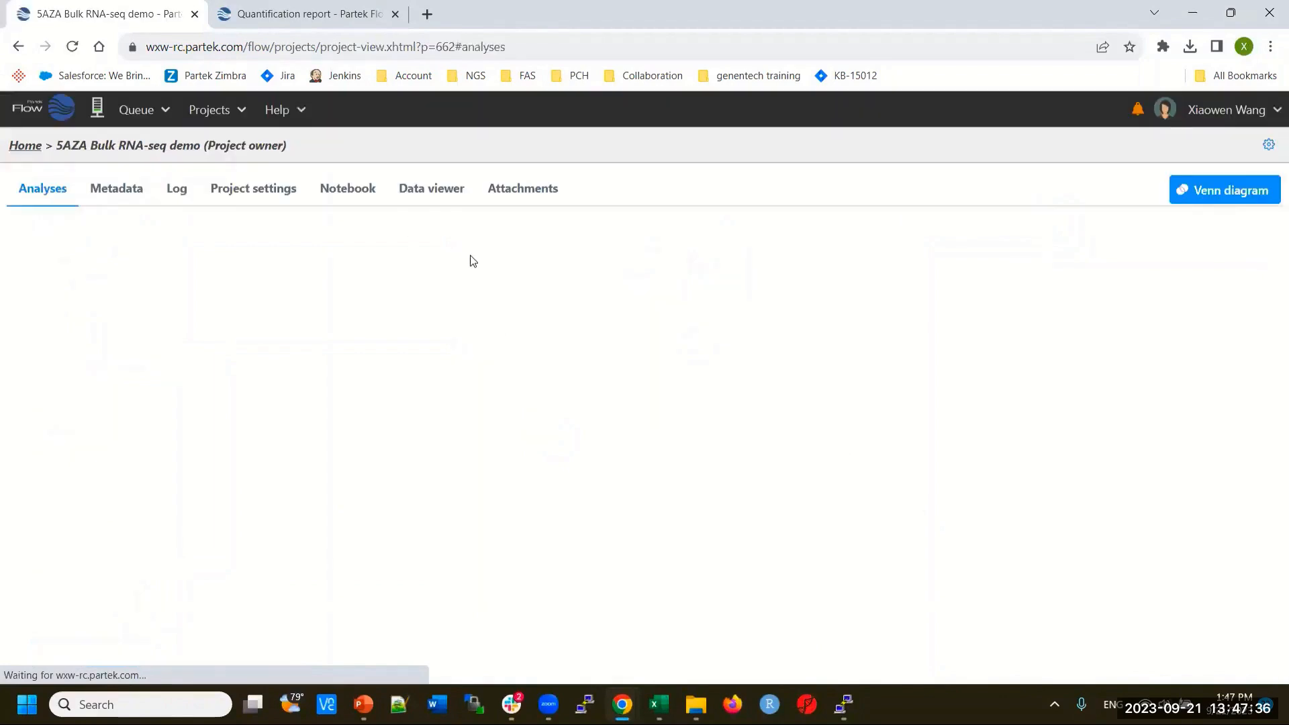
click(569, 275)
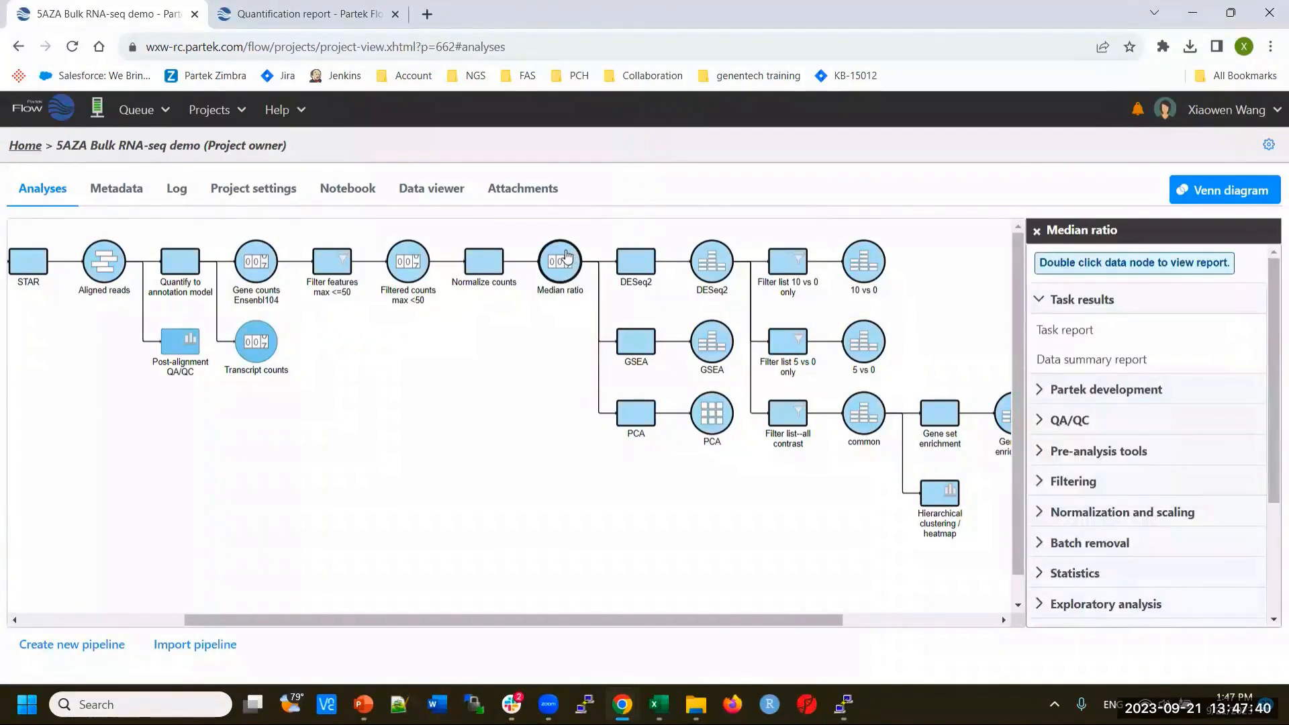
double_click(561, 268)
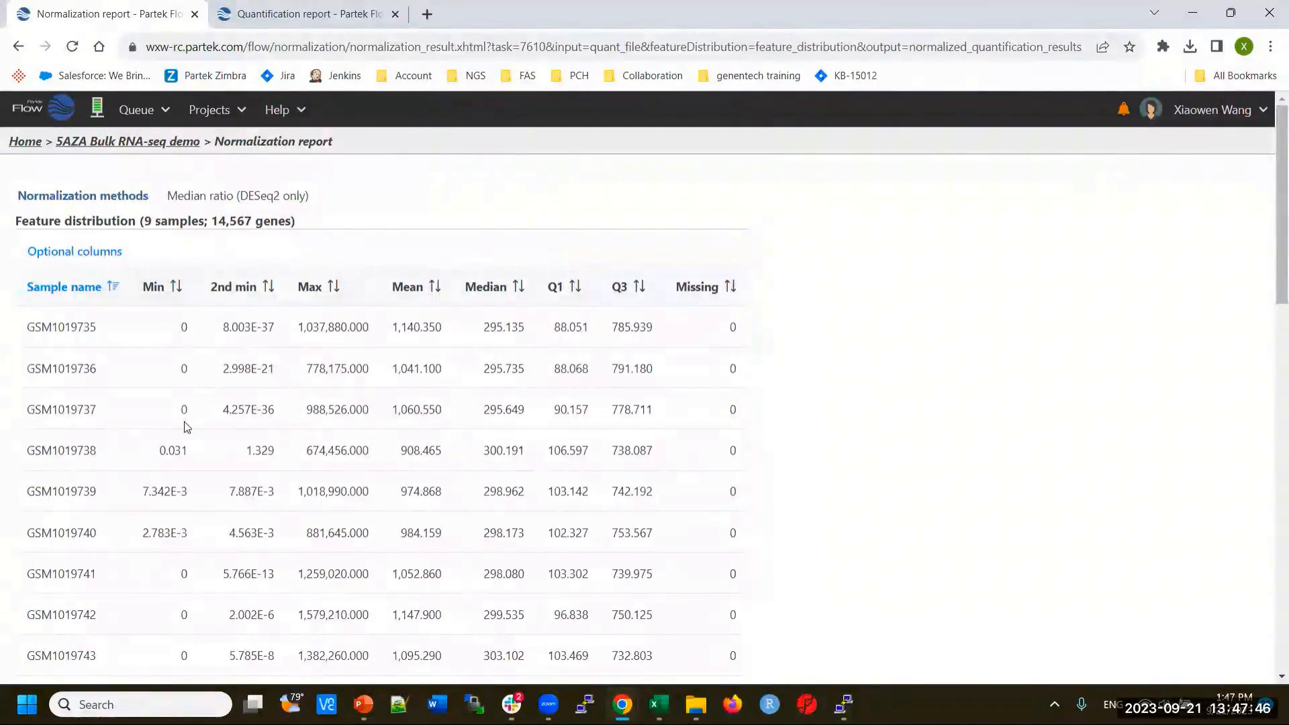
scroll(187, 427, down, 10)
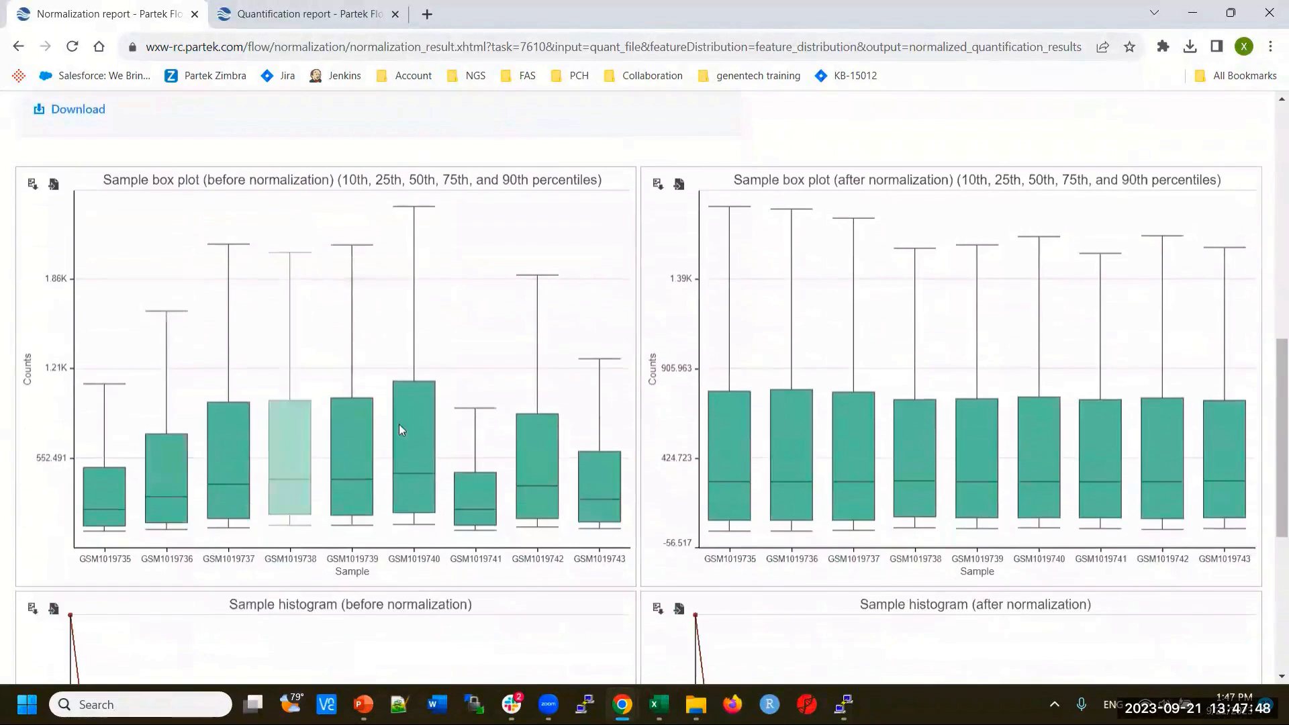
mouse_move(427, 396)
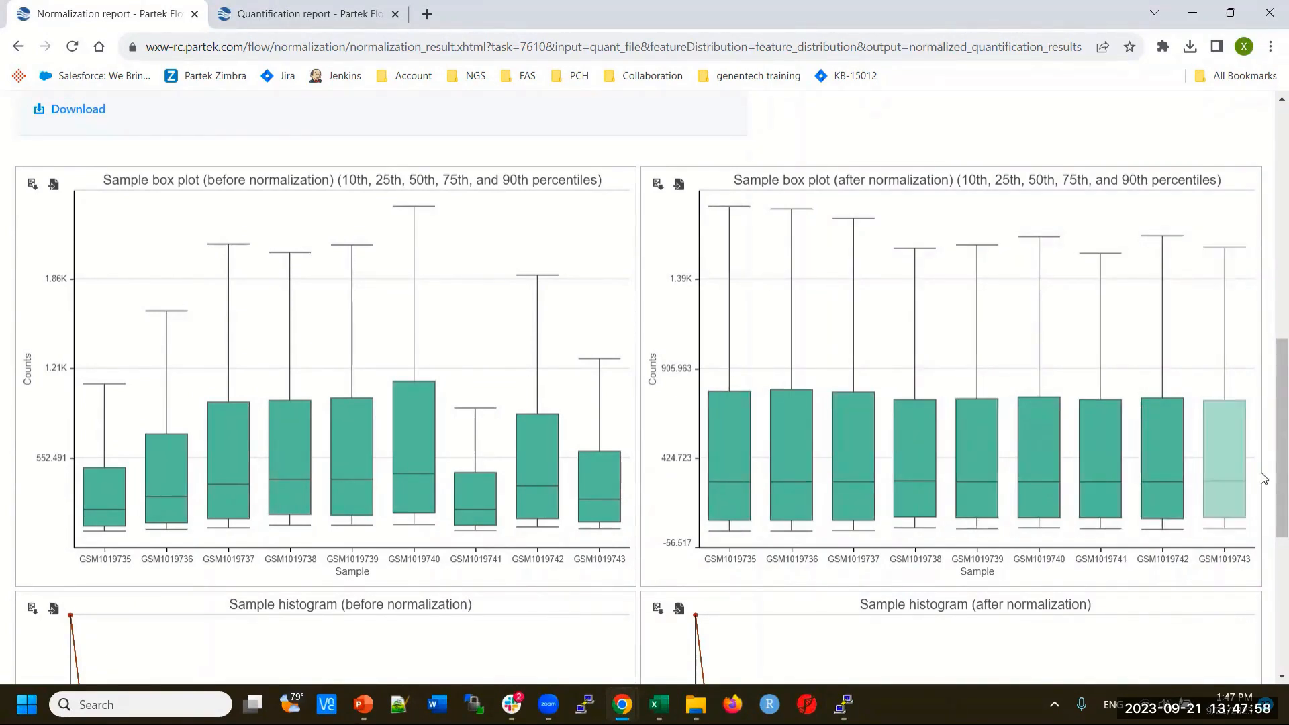
scroll(562, 307, up, 10)
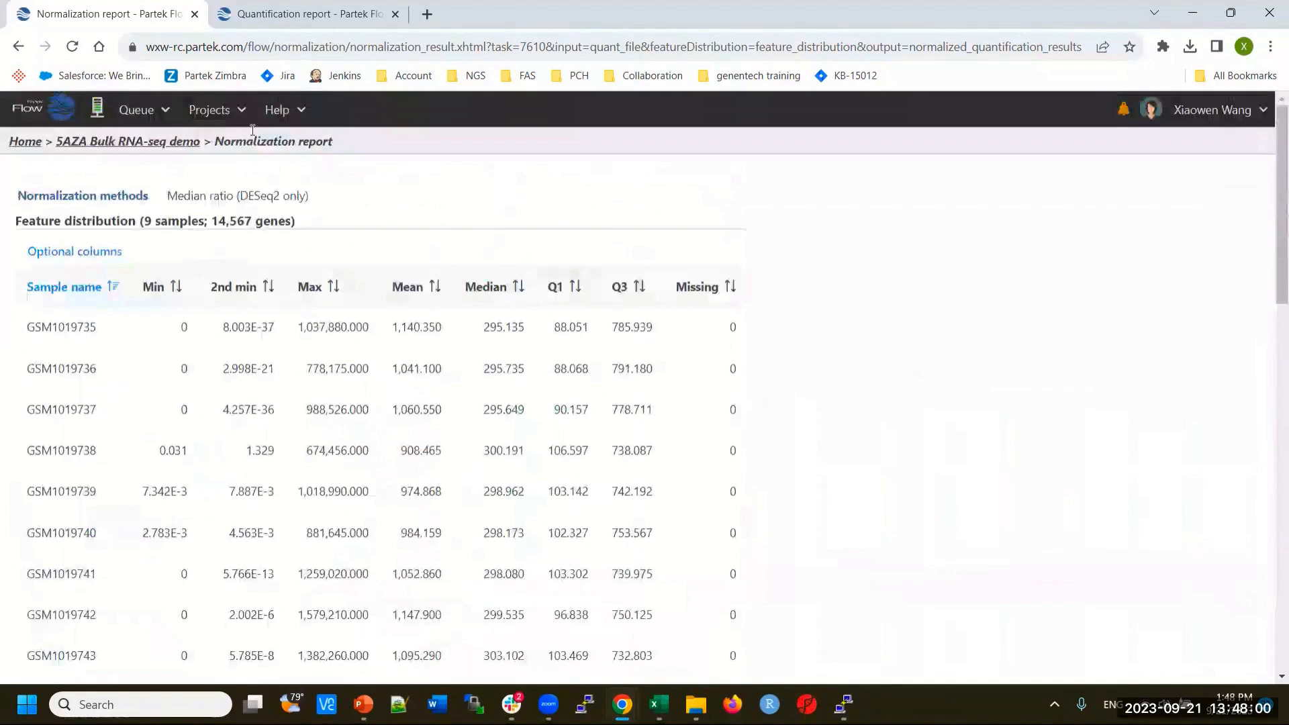
Return to the project pipeline and start a differential analysis on the Median ratio node with DESeq2 as the method.
click(134, 145)
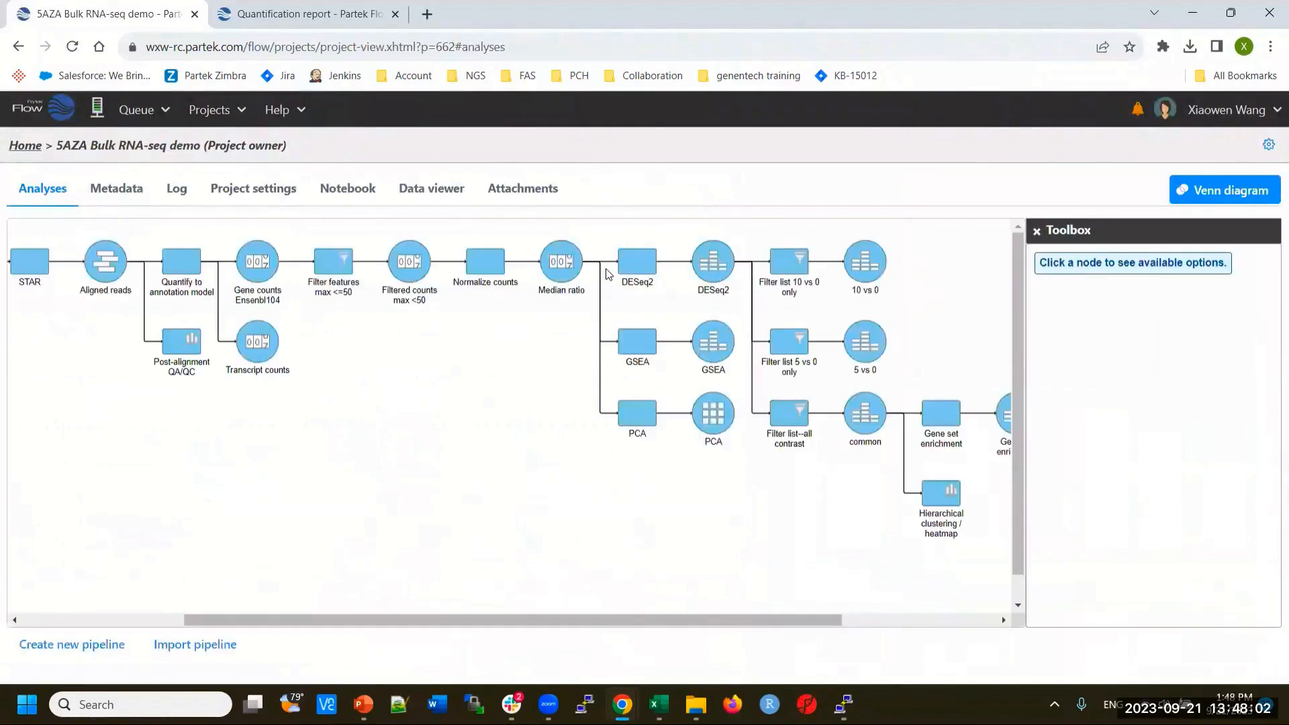
click(561, 261)
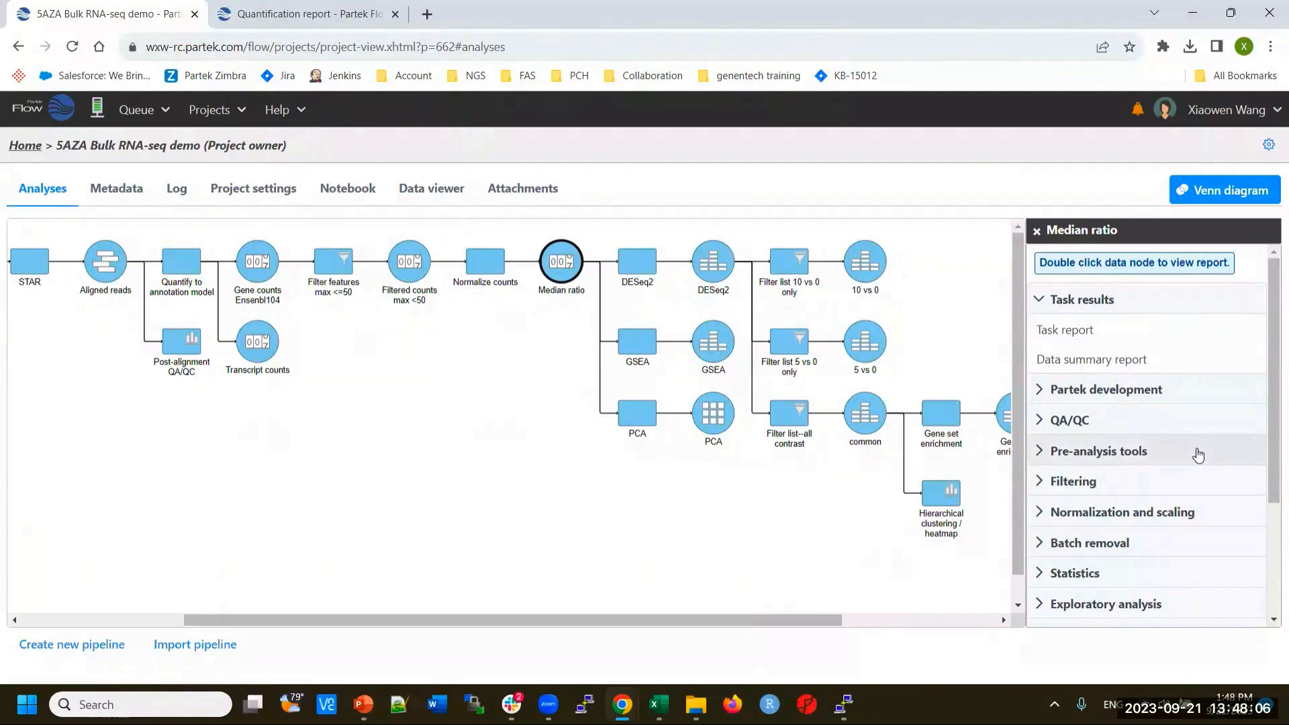
scroll(1196, 455, down, 2)
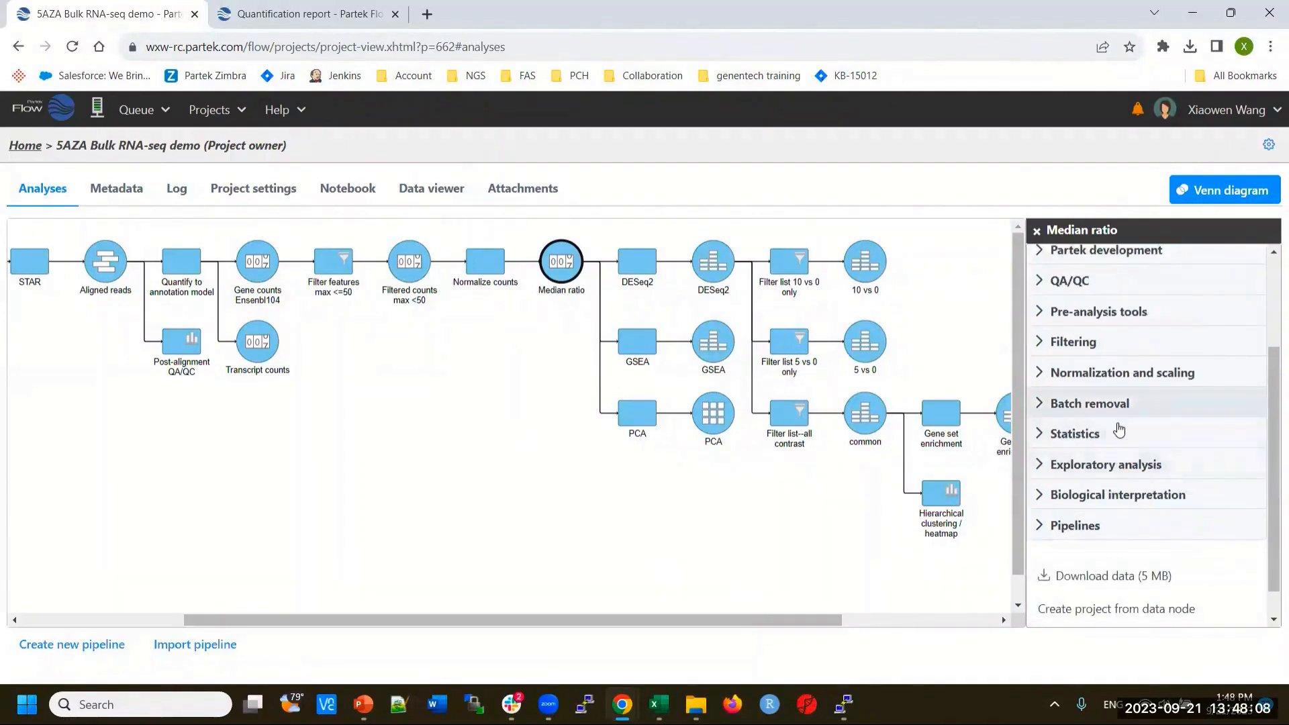
click(1095, 438)
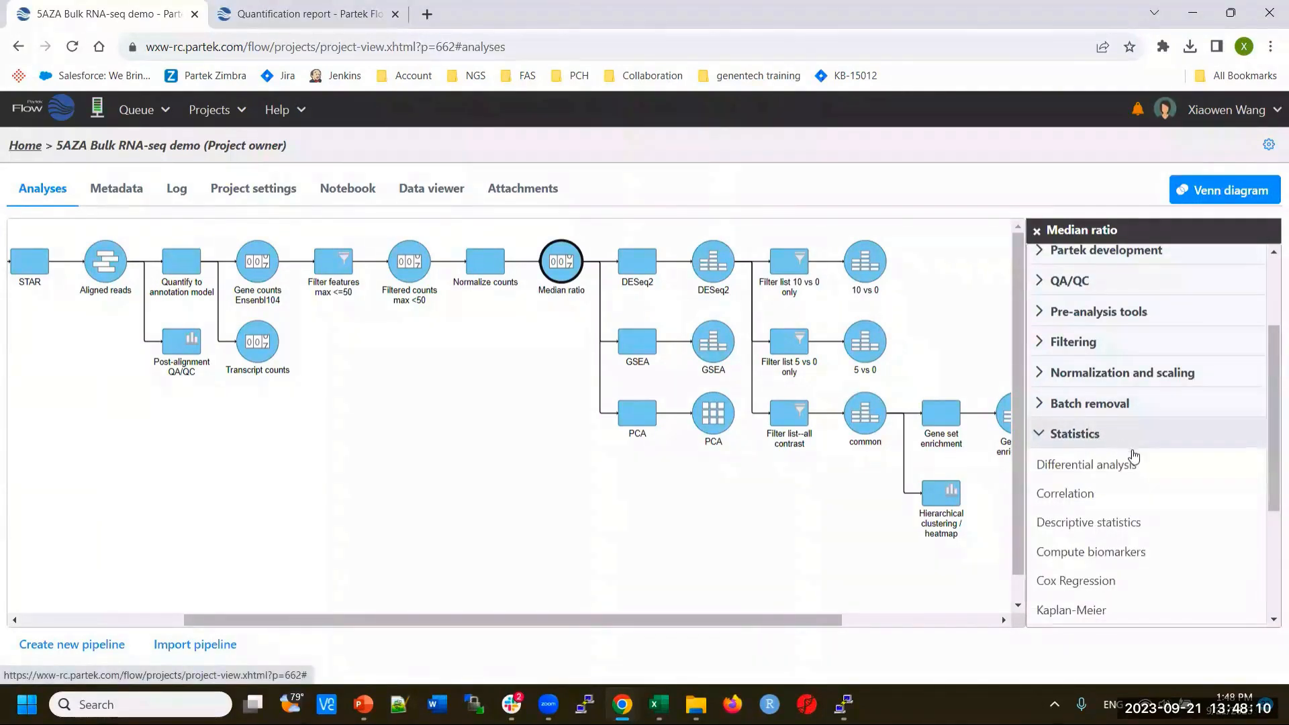
click(1100, 466)
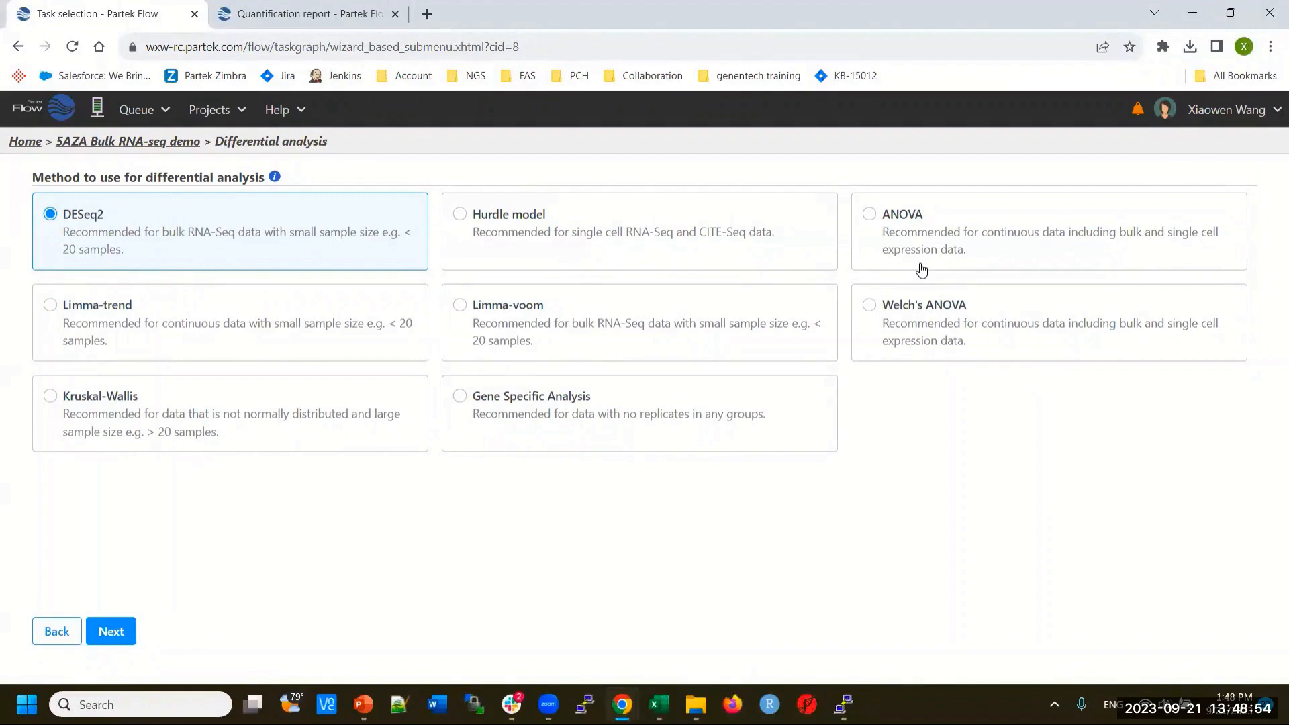
click(122, 635)
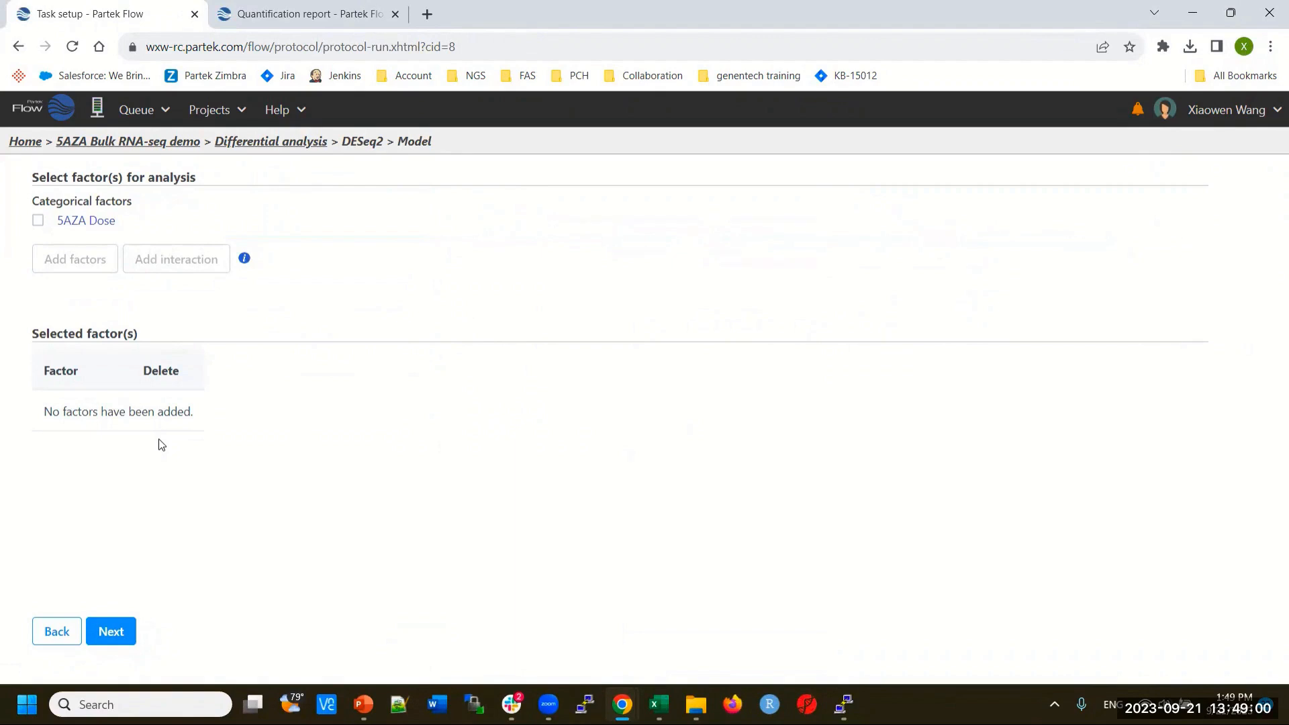
Add 5AZA Dose as the factor of the DESeq2 model and continue to the comparison definition.
click(38, 222)
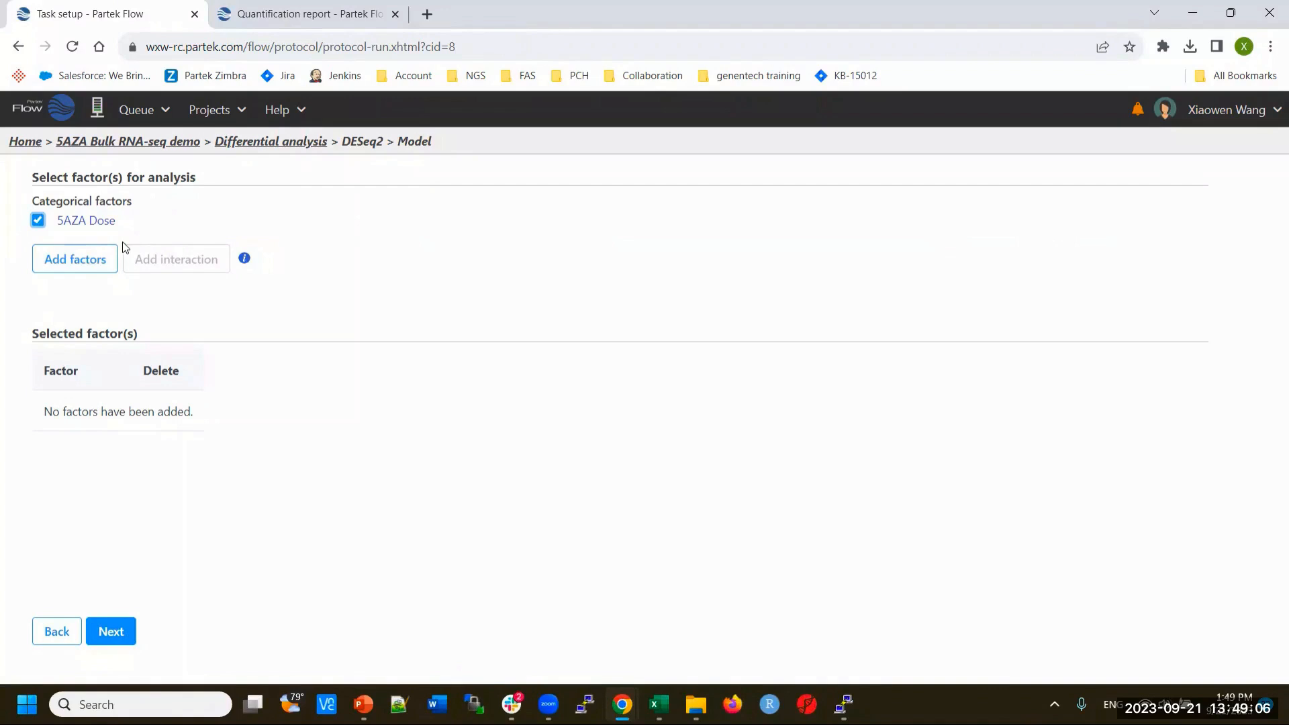
click(82, 268)
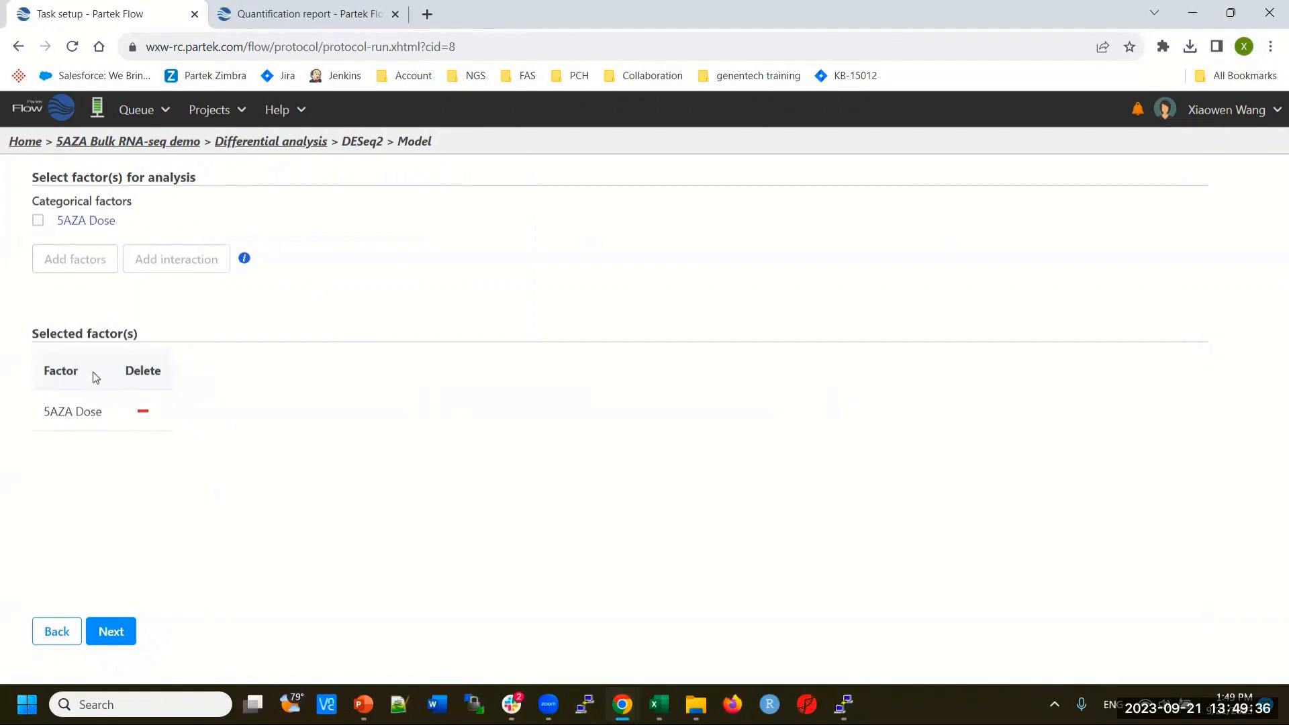
click(112, 631)
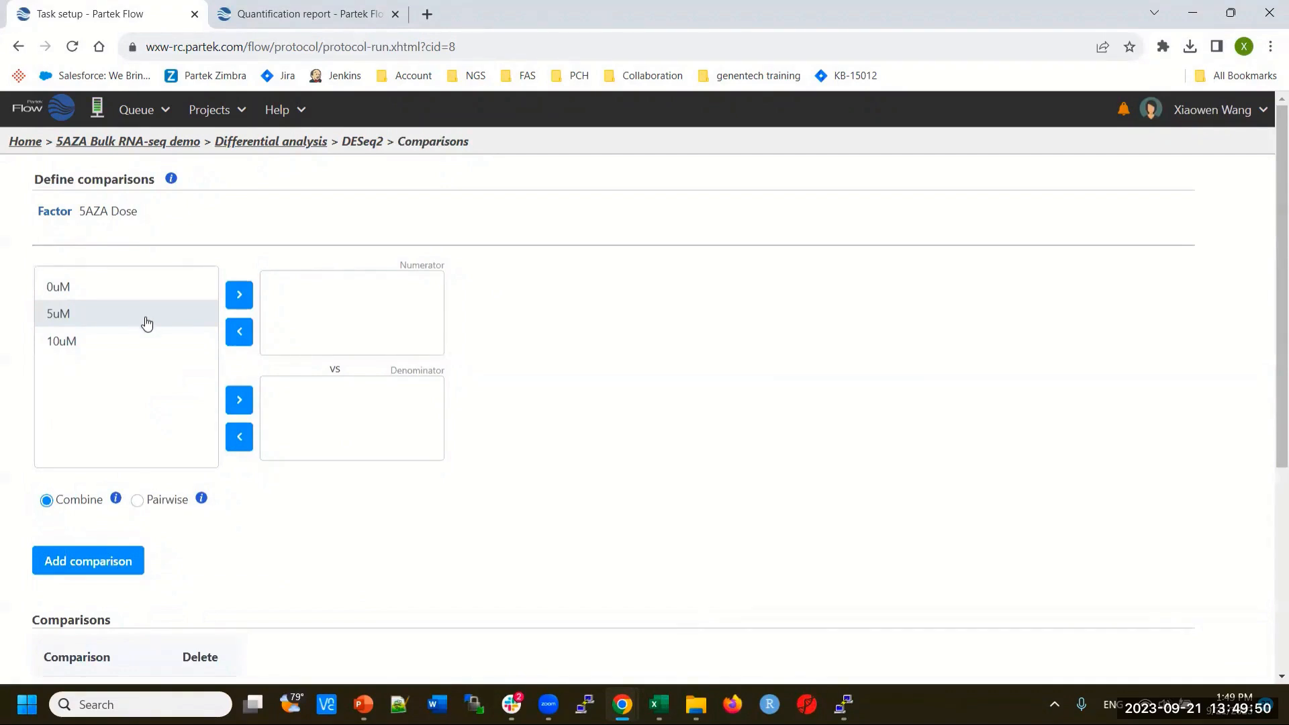
Define the DESeq2 comparisons 5uM vs. 0uM and 10uM vs. 0uM.
drag(77, 319, 363, 300)
drag(92, 294, 345, 435)
click(84, 559)
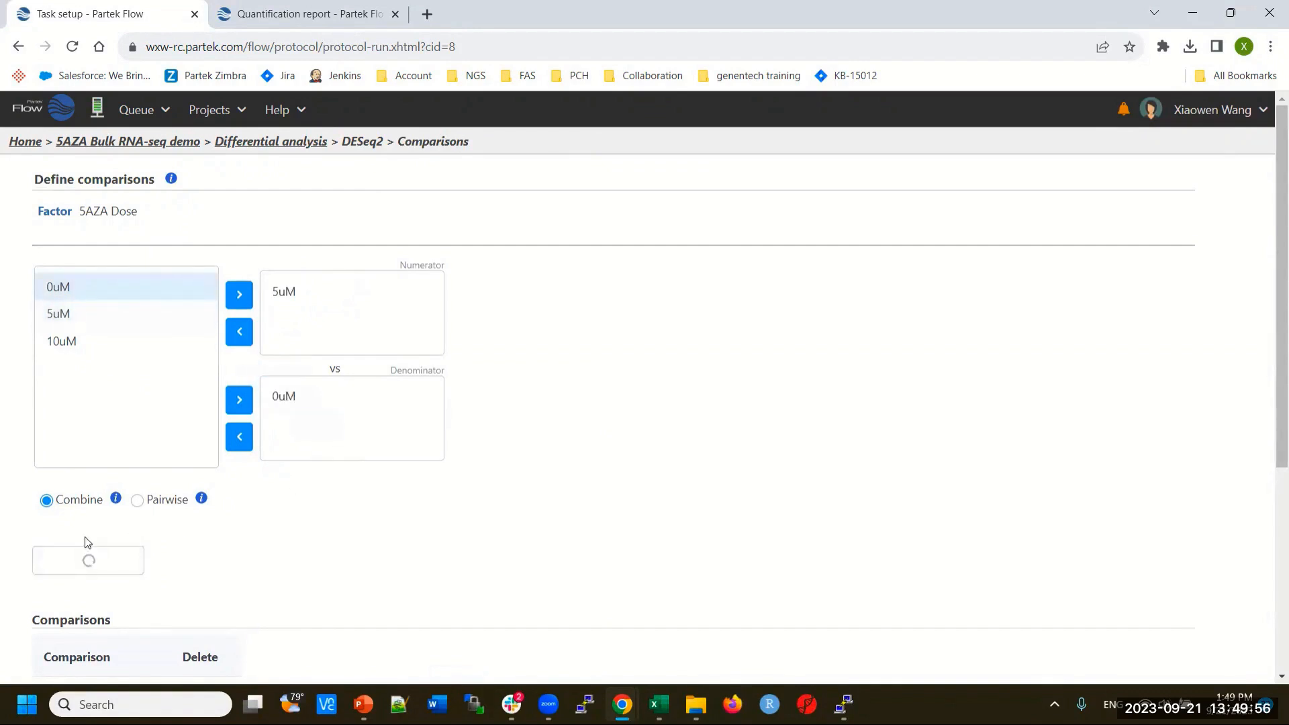
drag(67, 348, 332, 319)
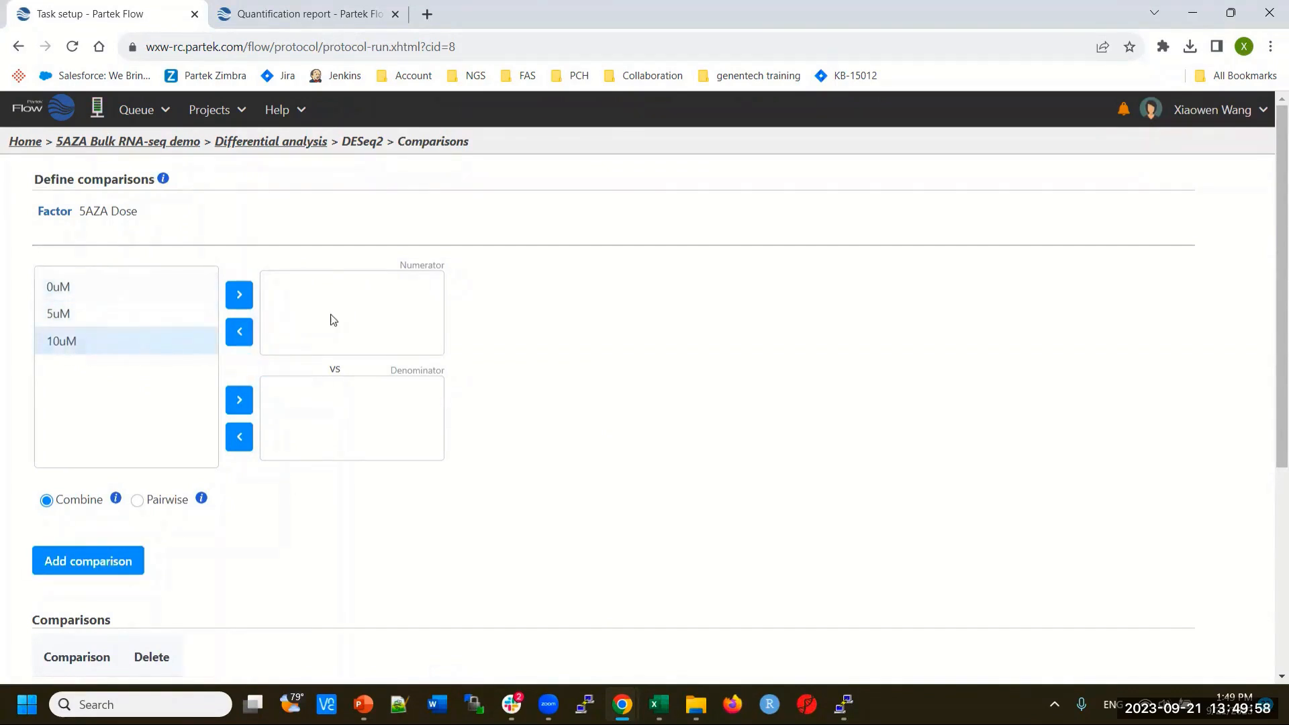
drag(101, 288, 336, 421)
click(80, 569)
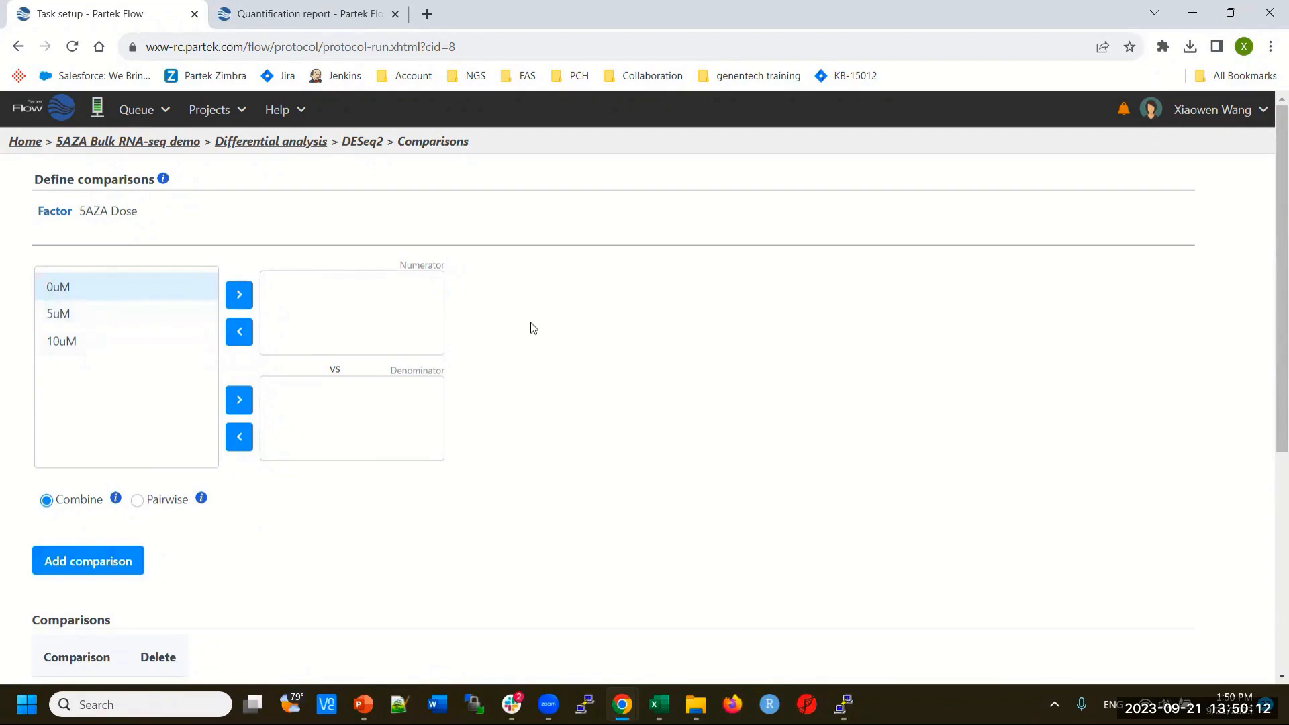
Review the list of defined comparisons against the numerator and denominator groups, and look over the remaining filter options.
scroll(607, 476, down, 2)
scroll(607, 476, down, 3)
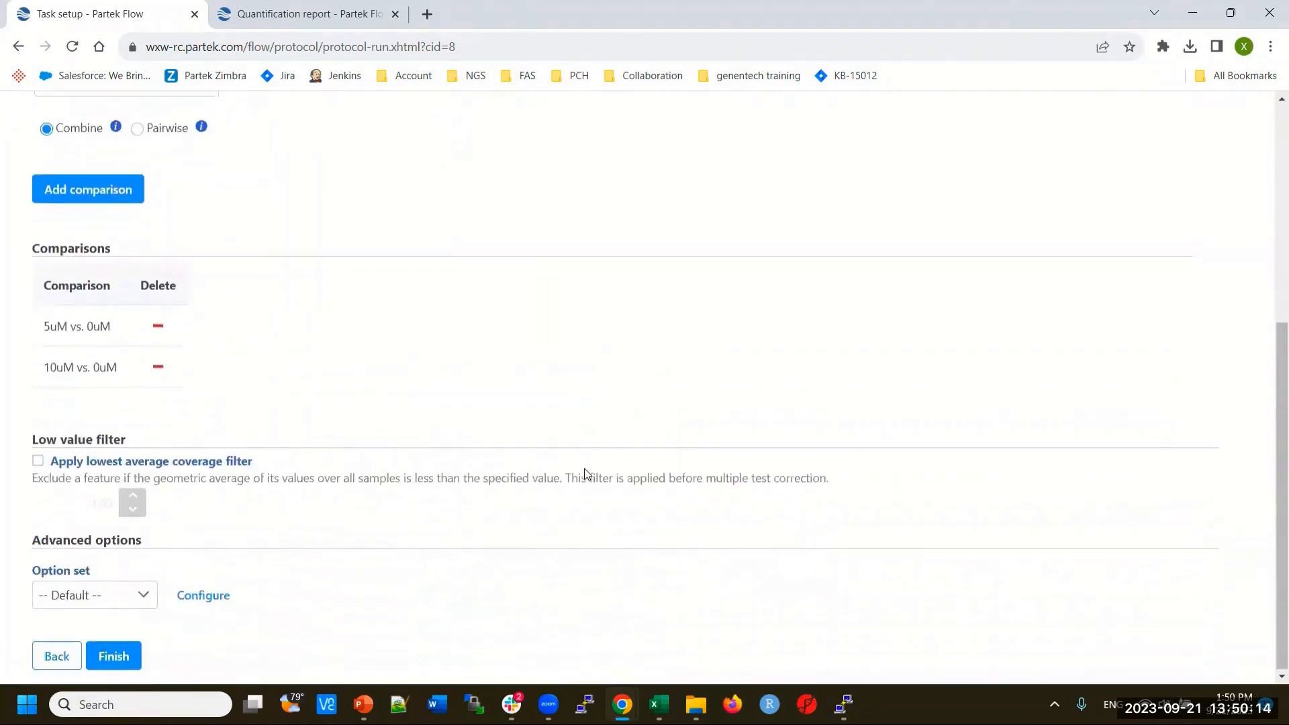
scroll(577, 464, up, 4)
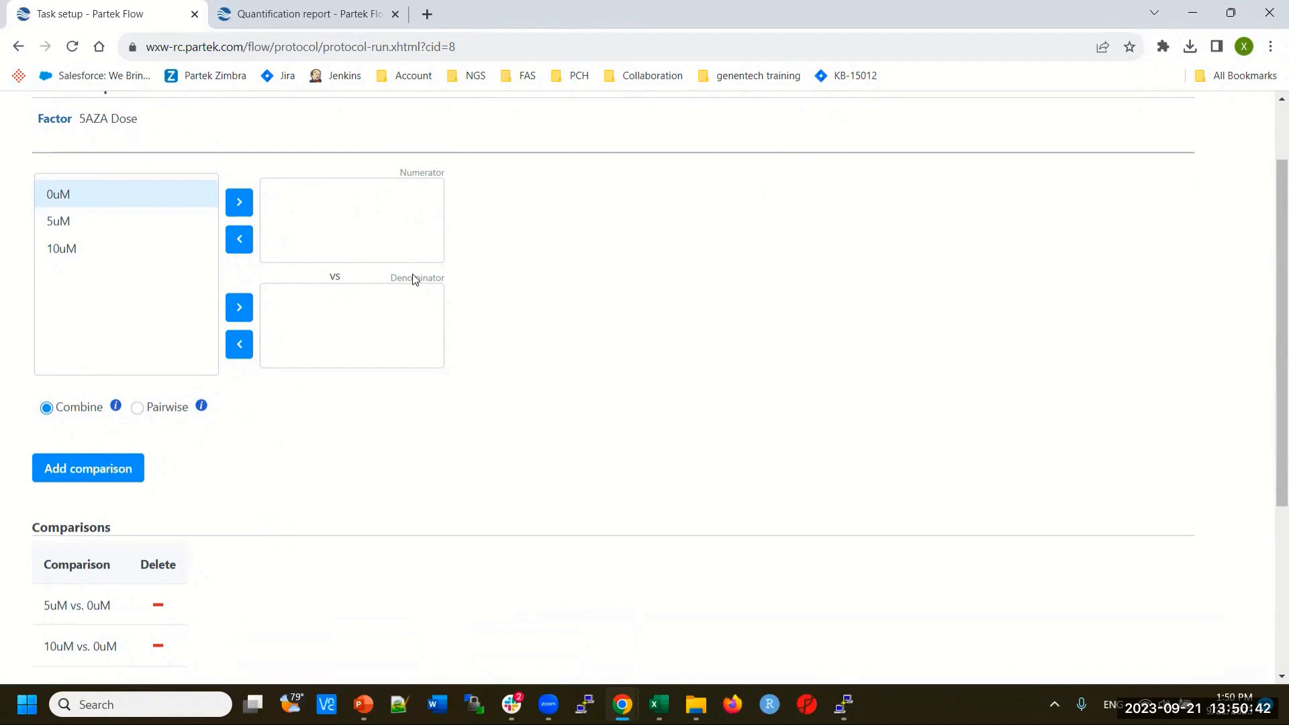
scroll(567, 433, down, 4)
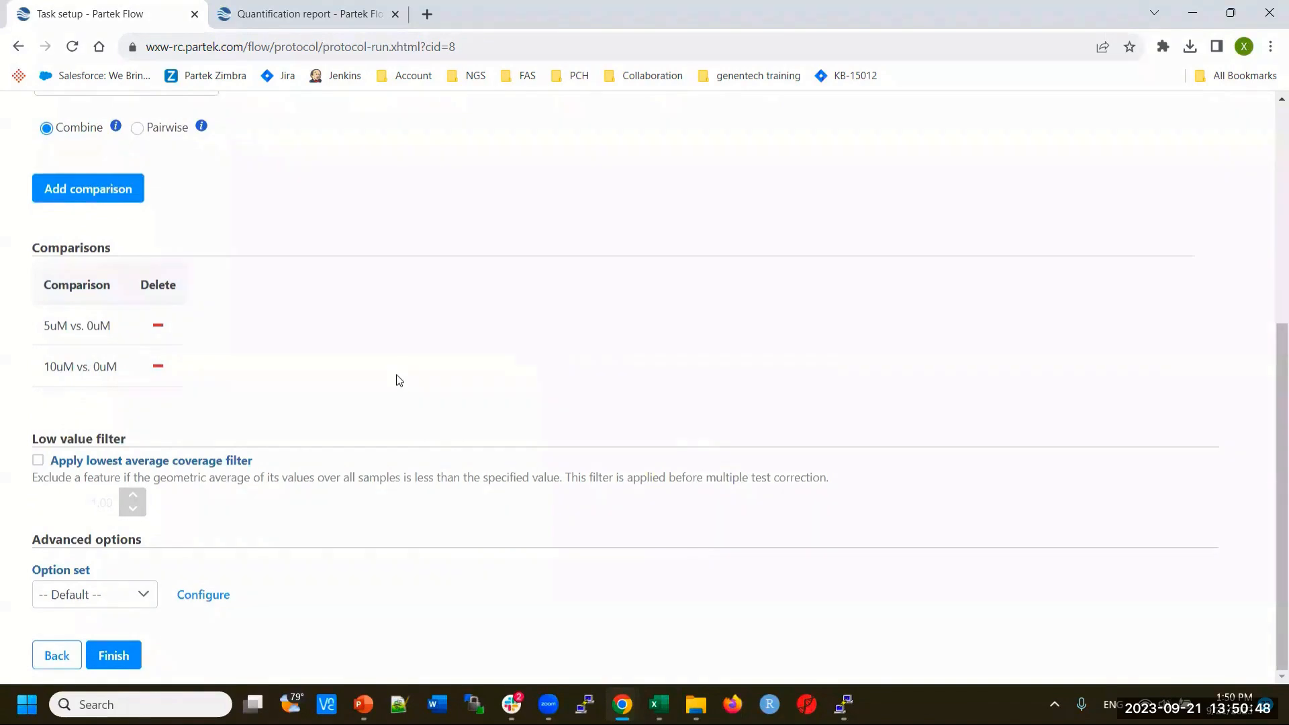
Turn the lowest average coverage filter on and off again, and view the DESeq2 advanced options without applying changes.
click(36, 463)
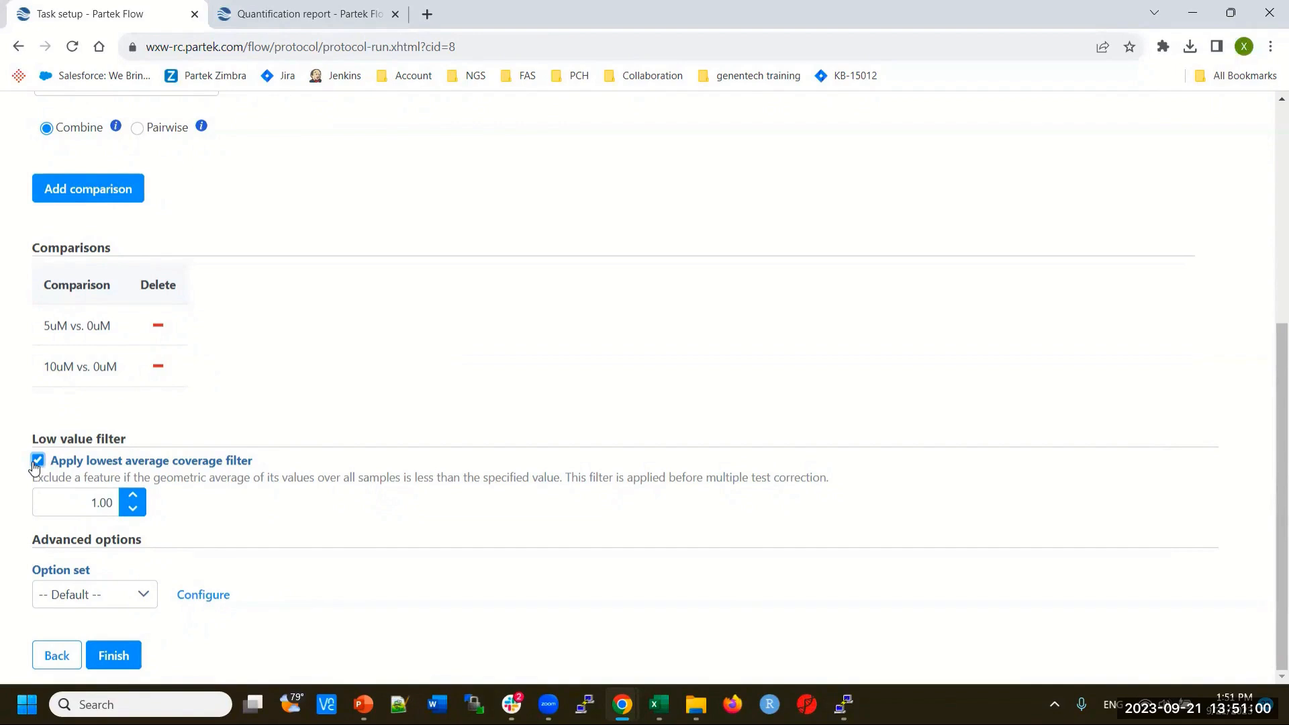
click(37, 463)
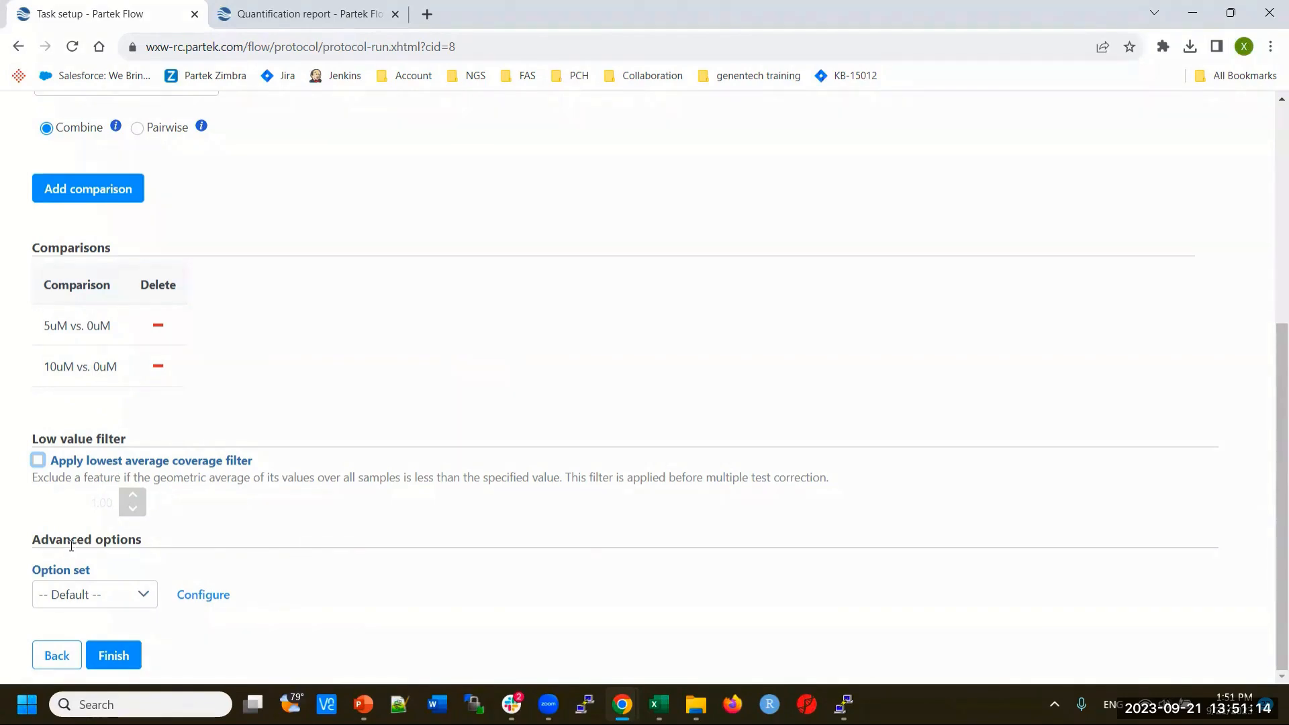
click(205, 596)
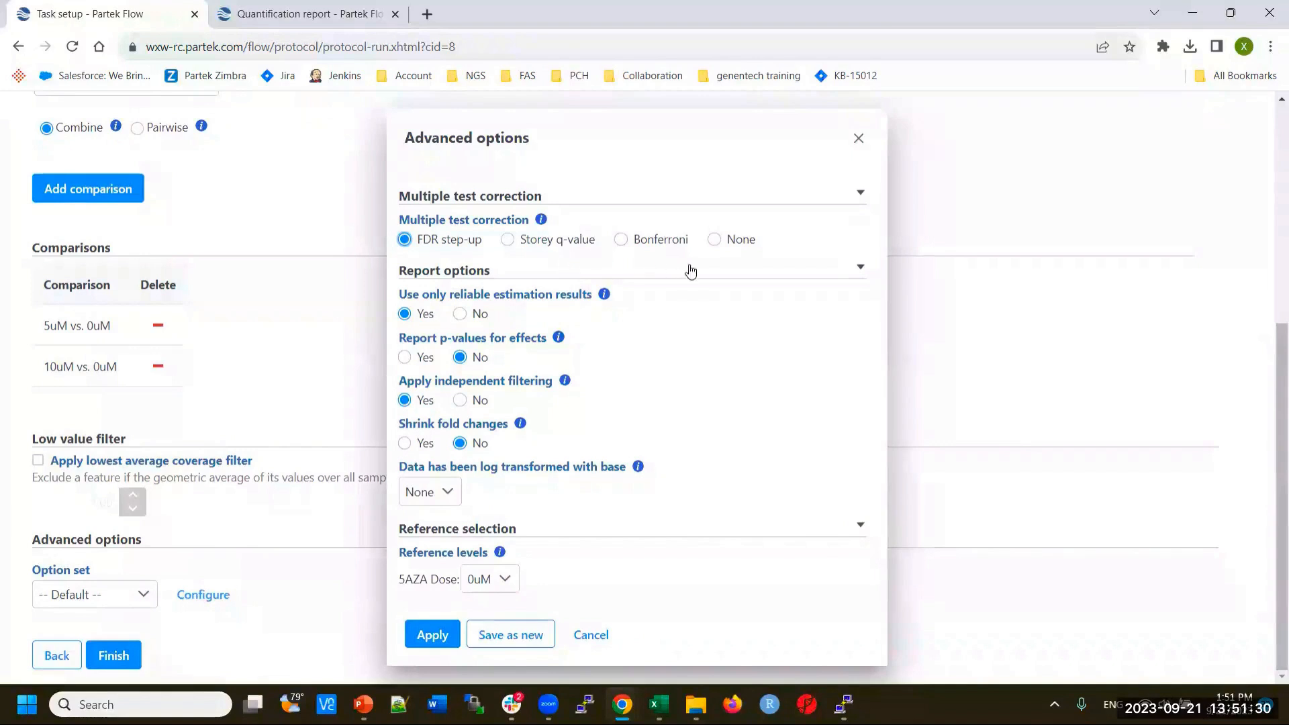
click(589, 635)
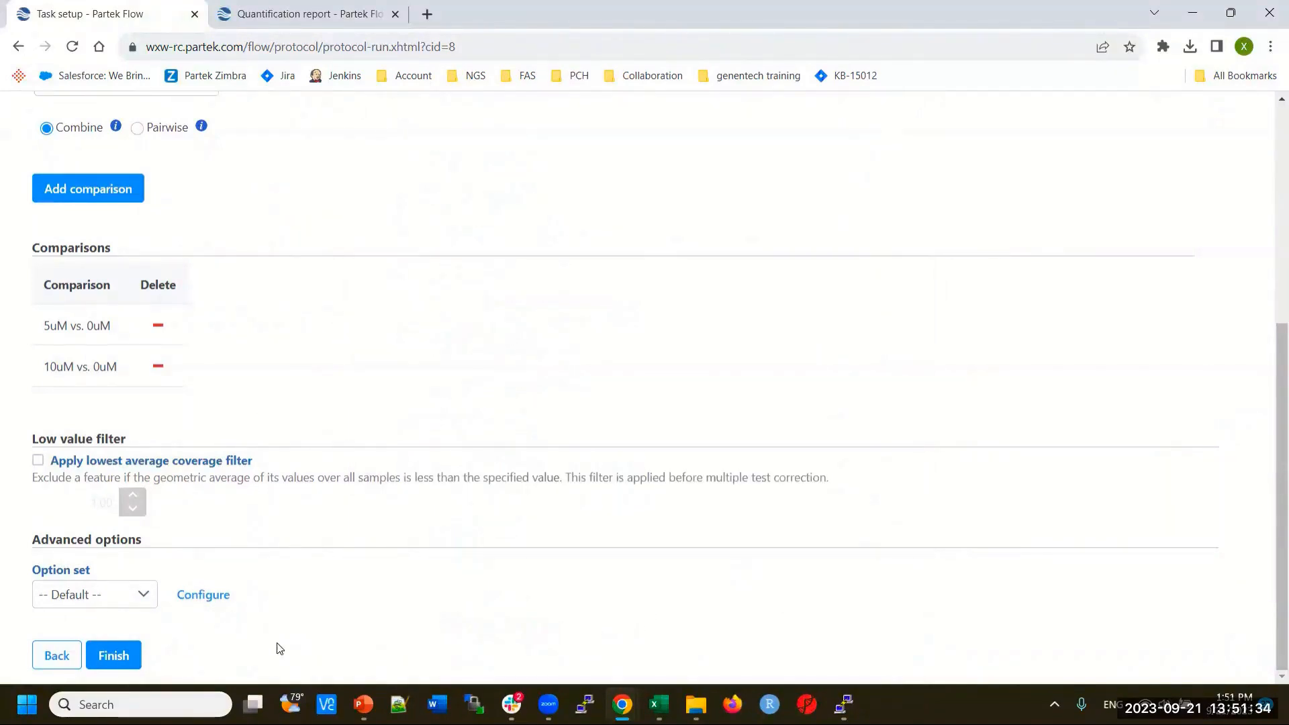
Leave the DESeq2 setup for the project pipeline, open the DESeq2 result's task report in a separate tab, and close the quantification report.
scroll(204, 160, up, 5)
click(176, 141)
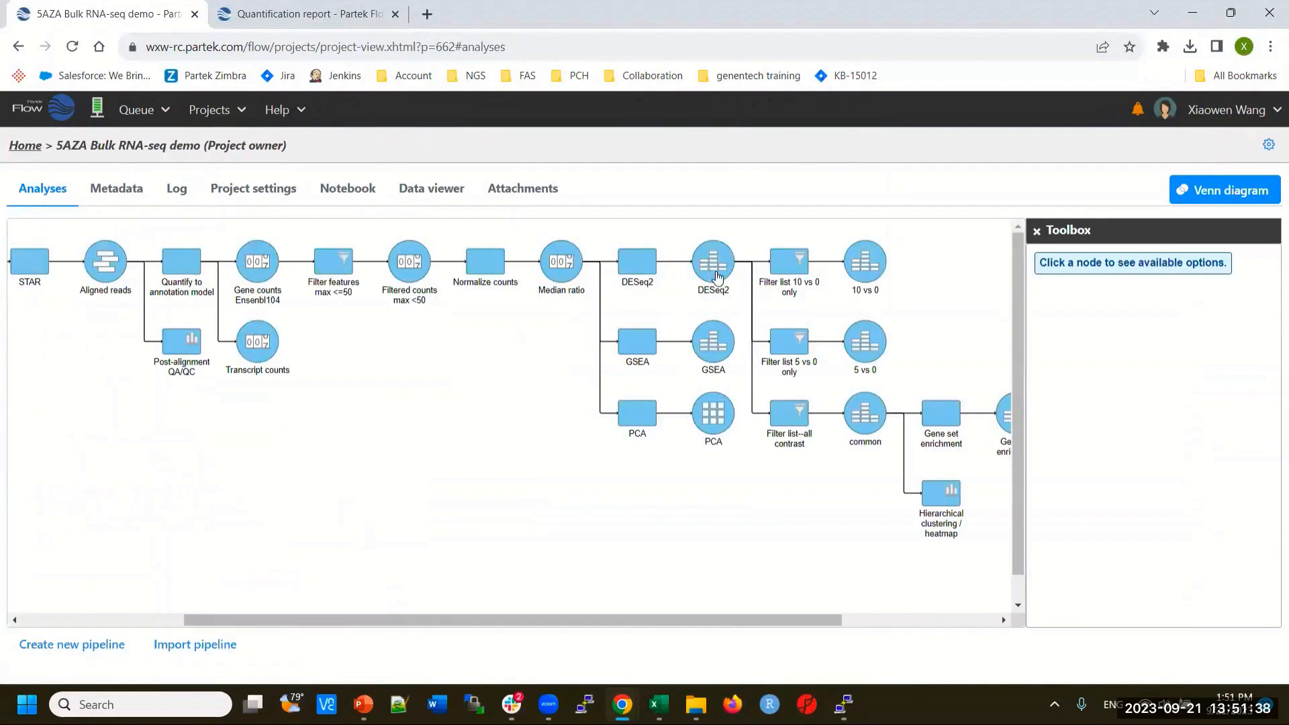
click(715, 269)
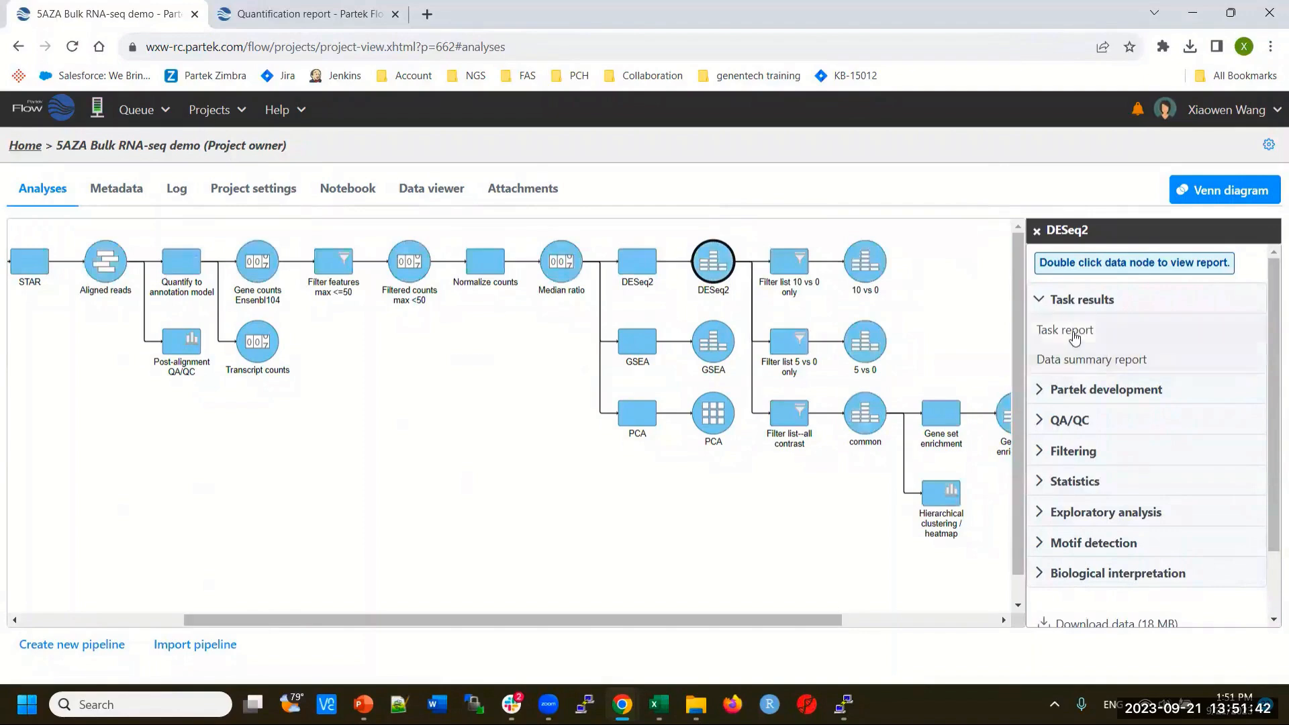
ctrl+click(1066, 330)
click(396, 14)
click(293, 15)
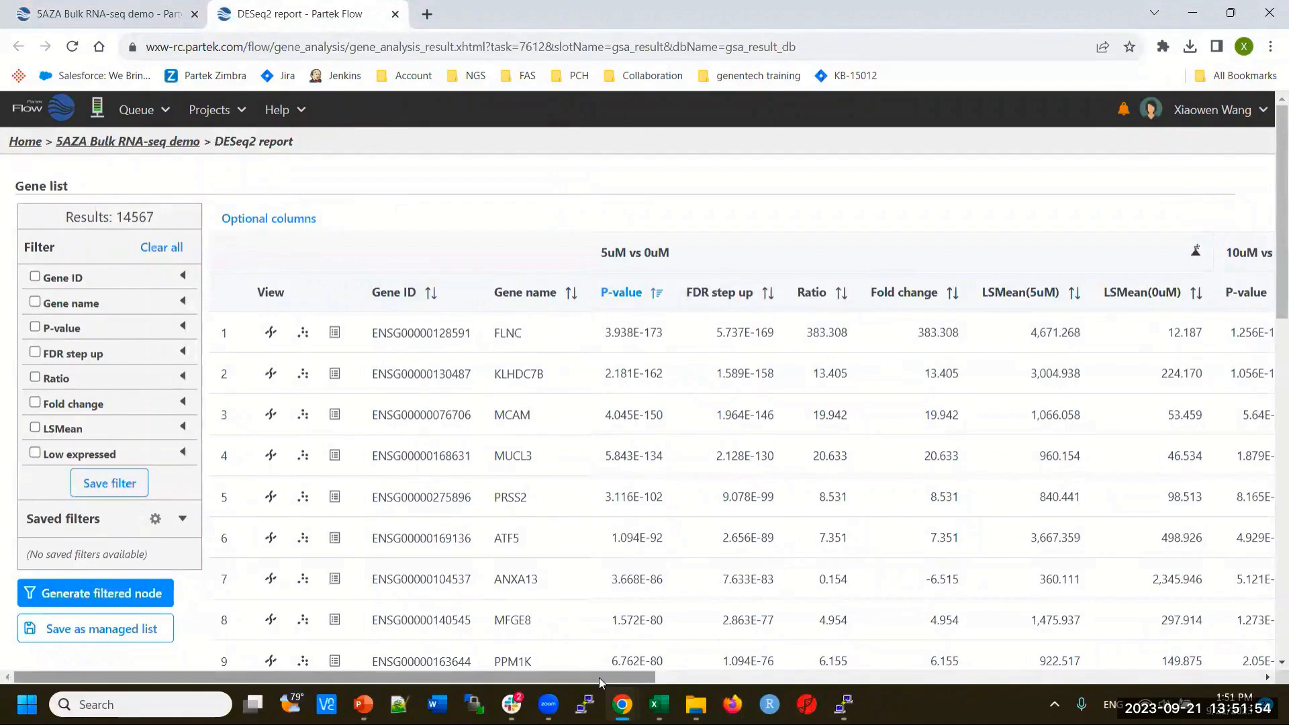
Look over the comparison columns of the DESeq2 gene list and add the optional columns Chromosome and Gene biotype.
drag(599, 678, 624, 679)
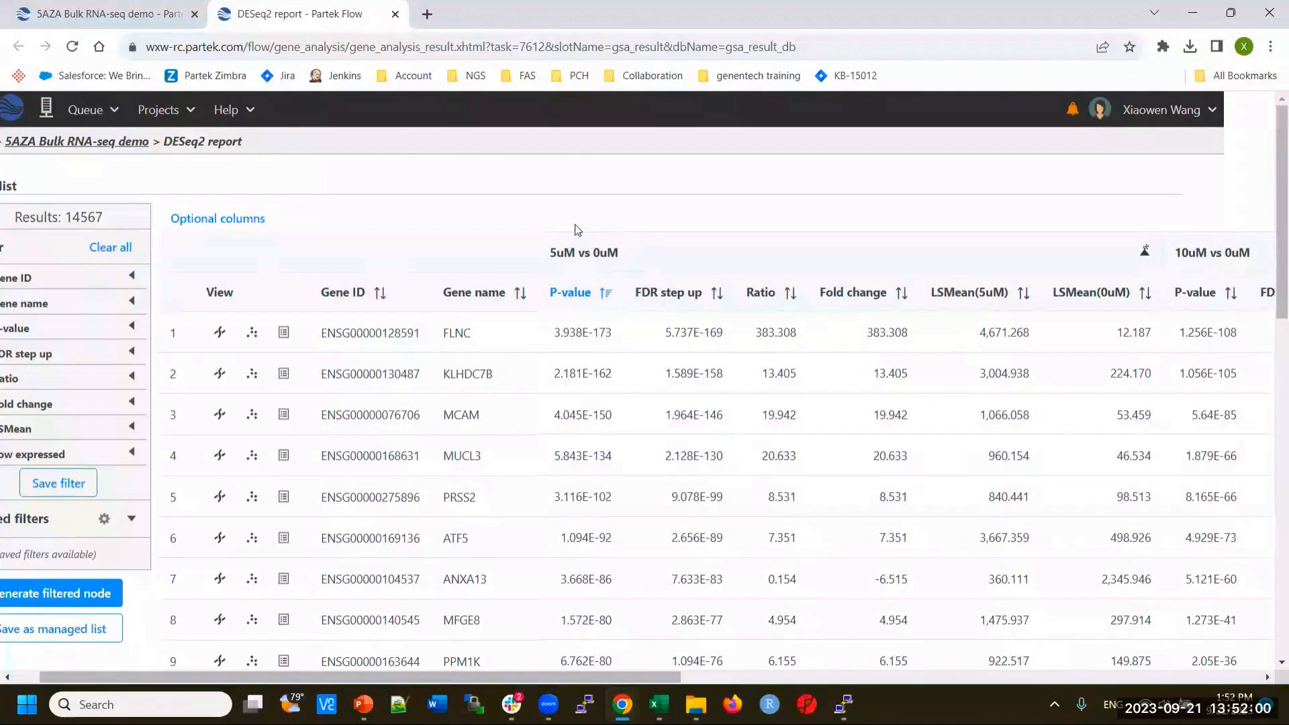
drag(590, 675, 500, 667)
click(548, 583)
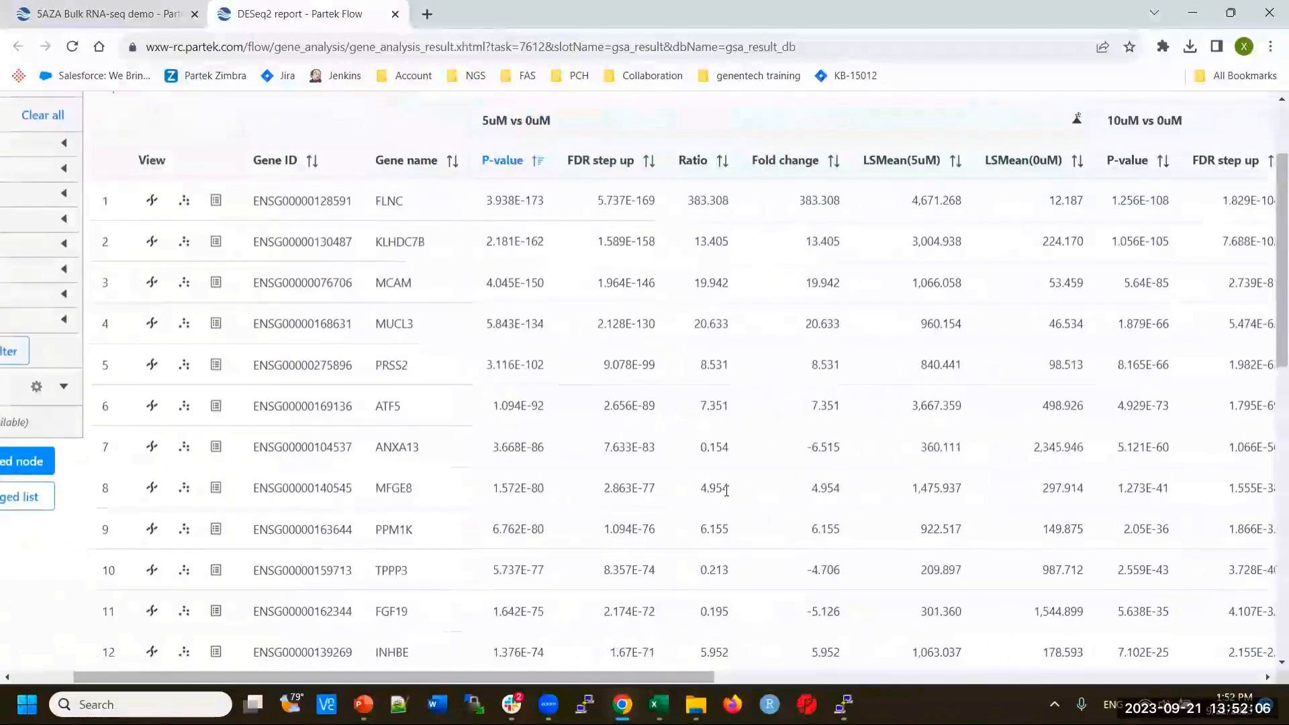
scroll(514, 203, up, 2)
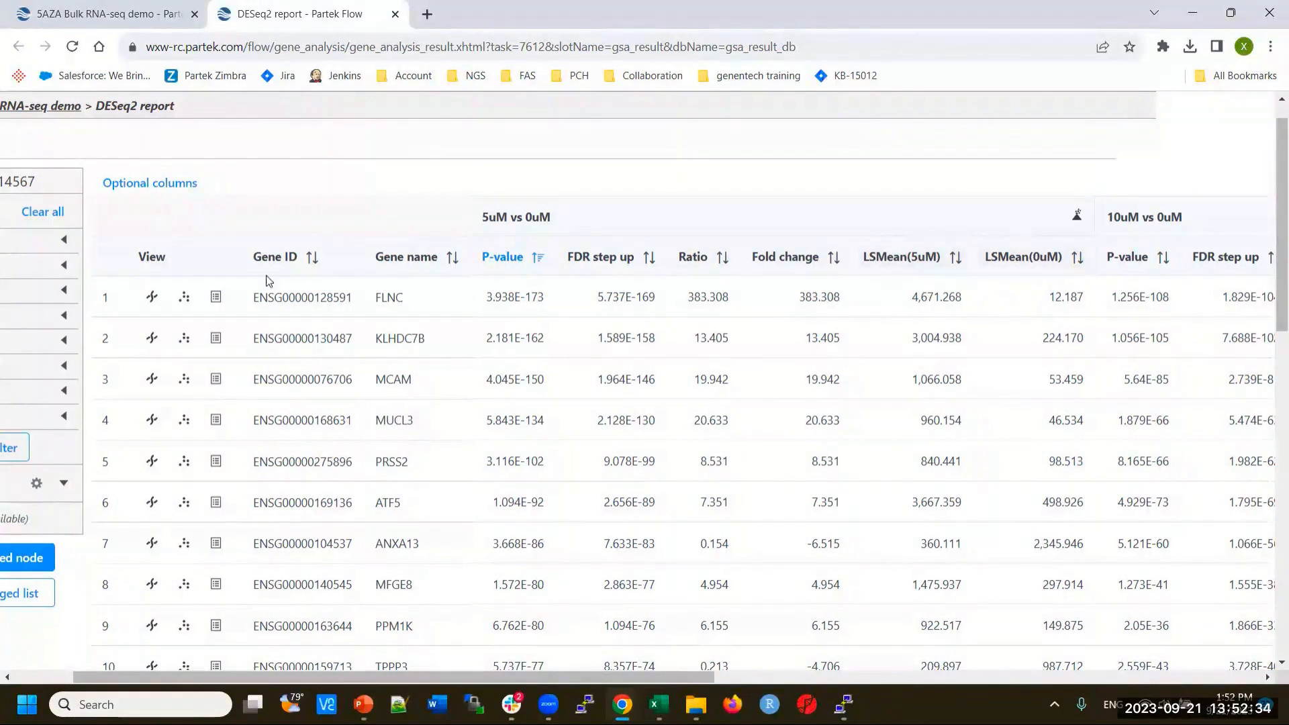
click(126, 188)
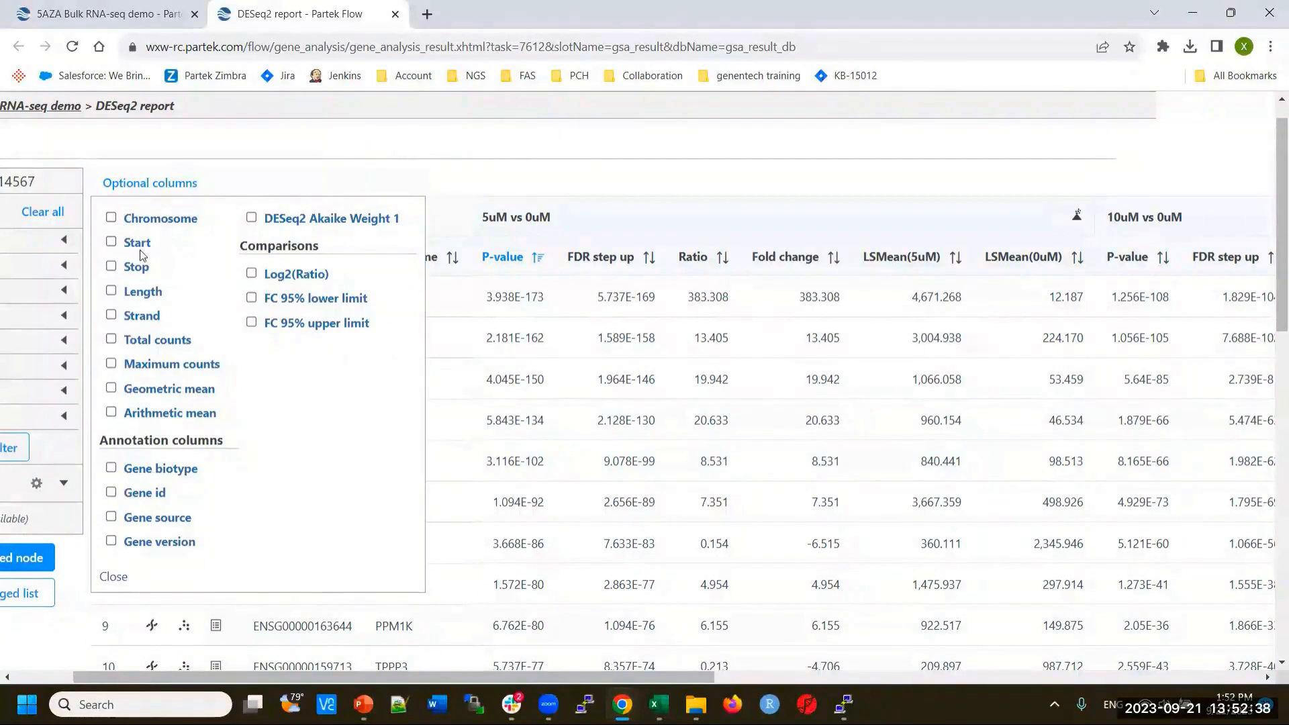
click(111, 217)
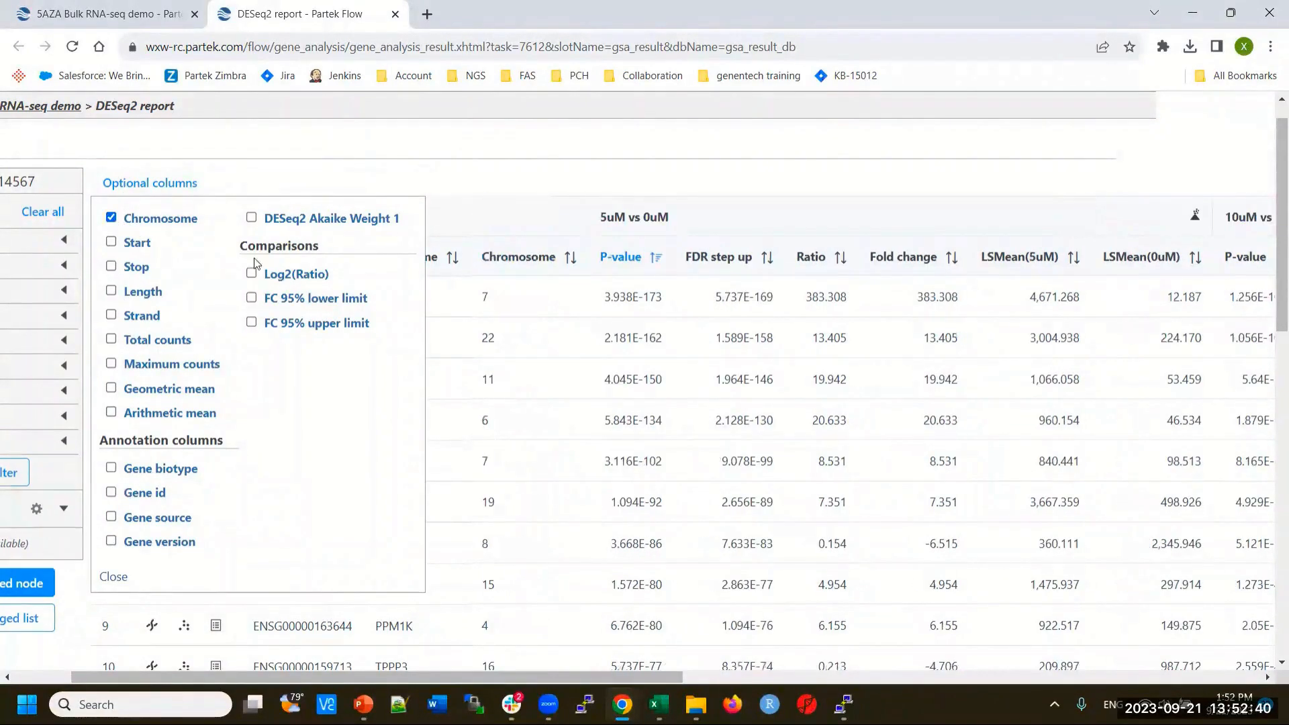
click(111, 469)
click(704, 194)
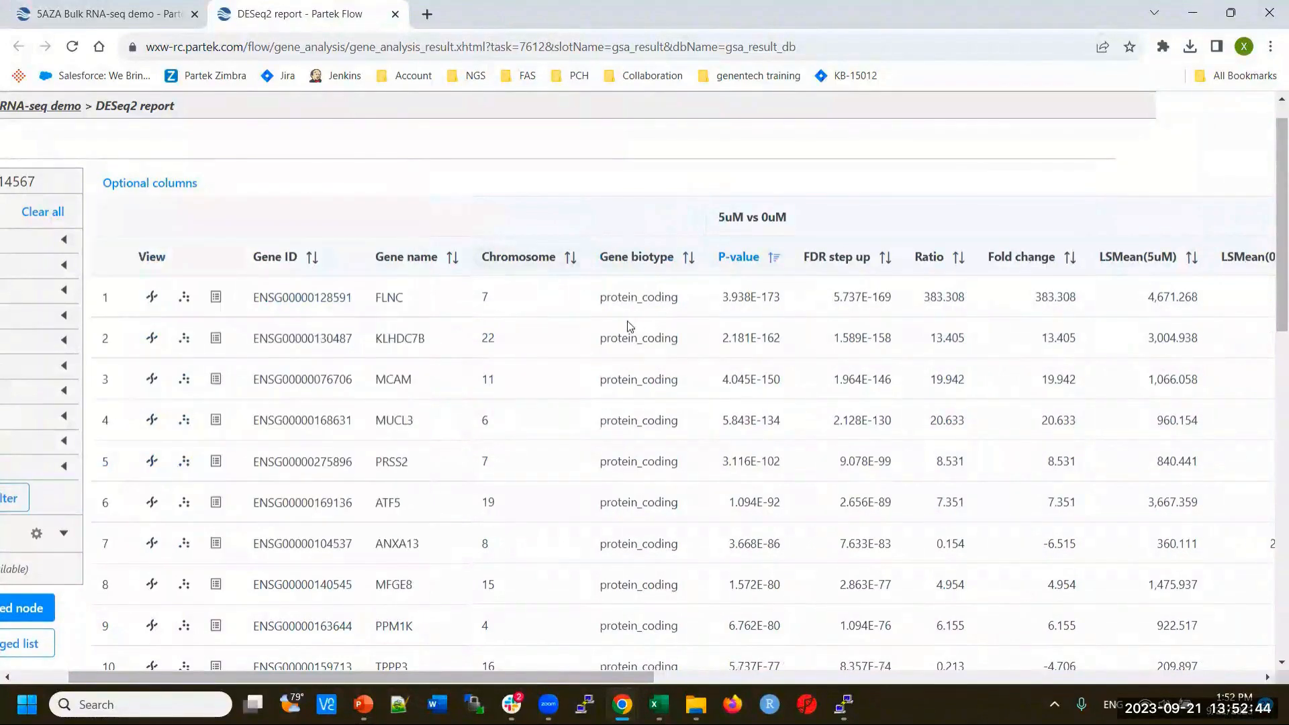
Review the chromosome and gene biotype values down the gene list, and locate the option to download the table.
scroll(629, 329, down, 9)
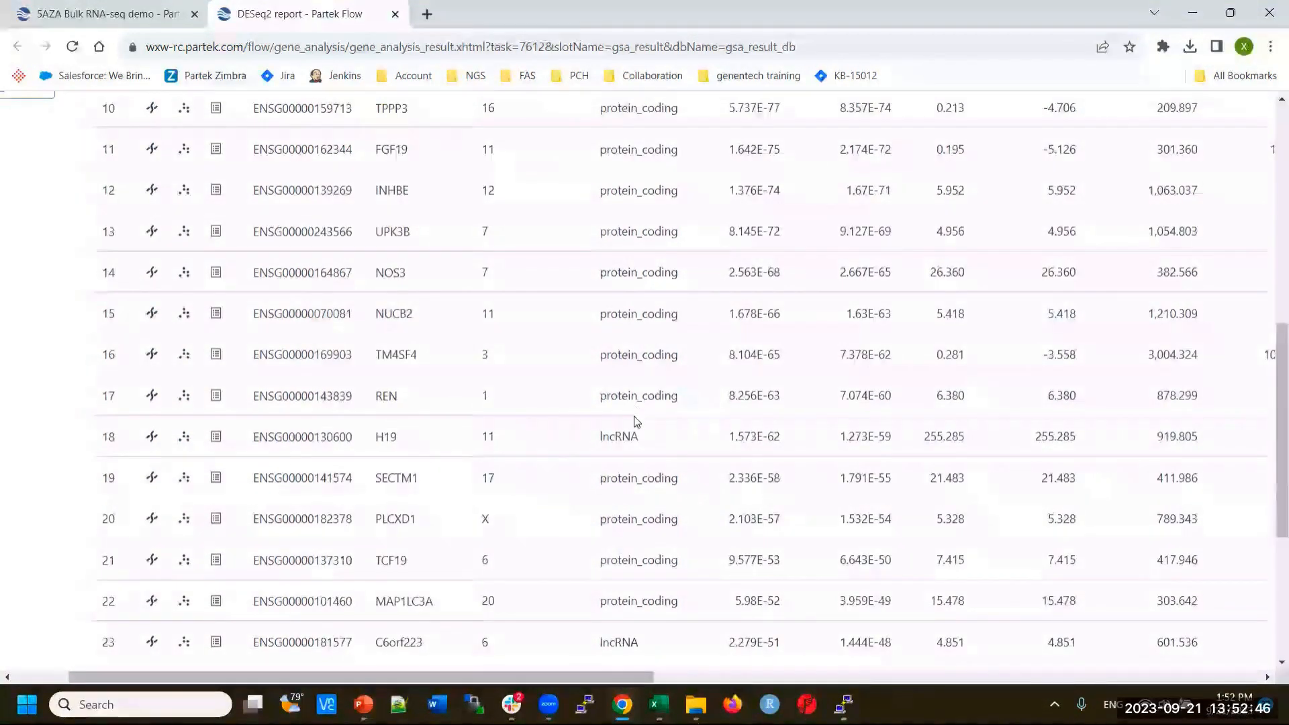
scroll(612, 567, down, 4)
scroll(619, 596, up, 12)
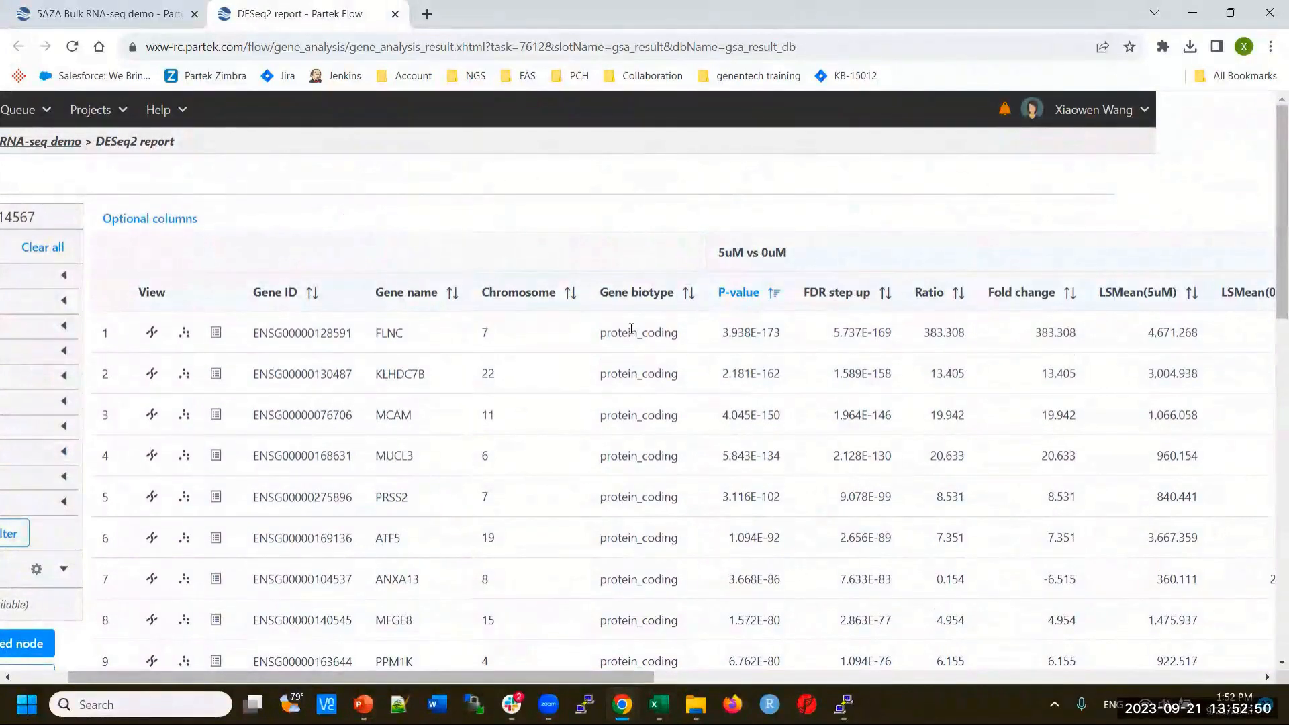
drag(632, 674, 550, 665)
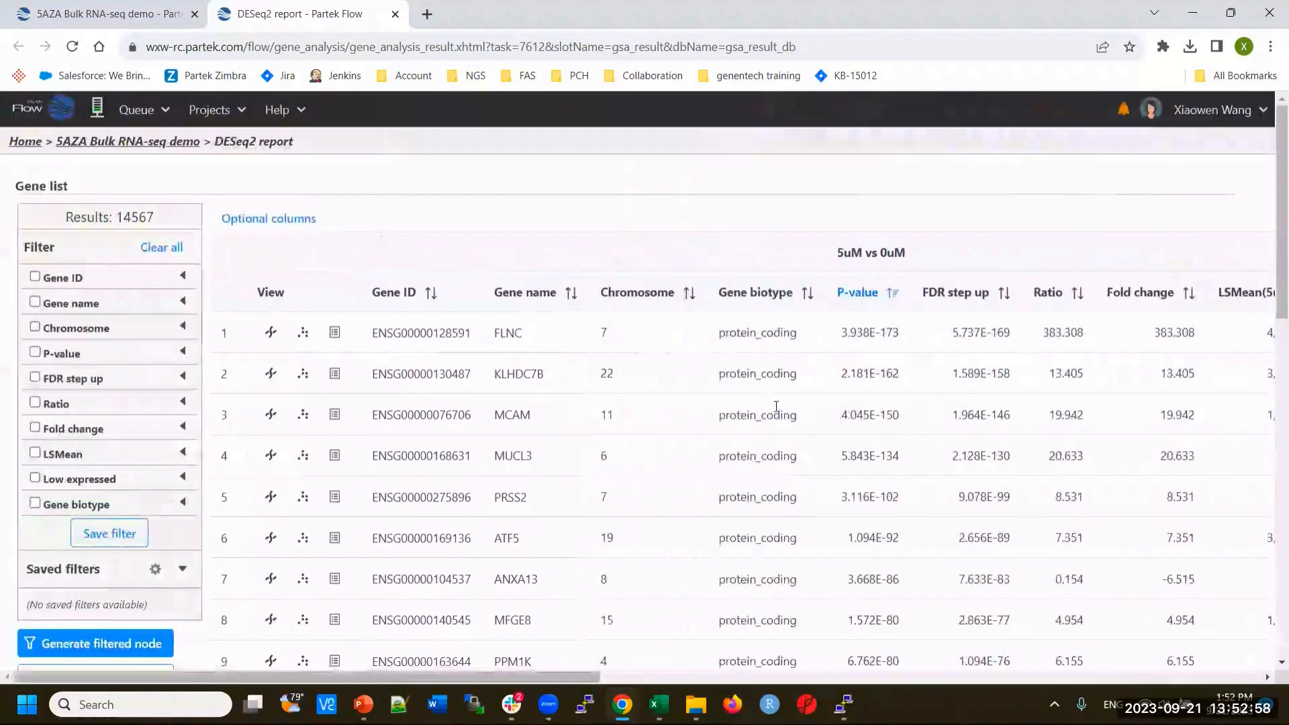
scroll(764, 336, down, 12)
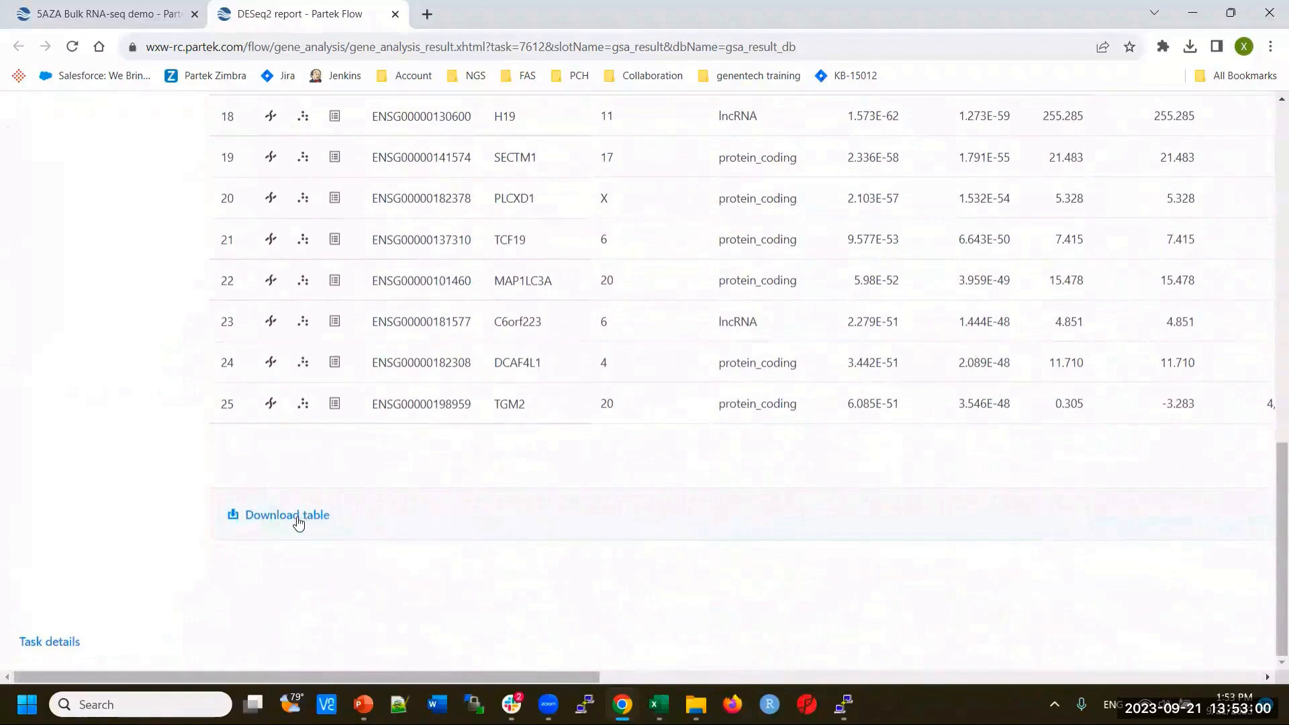
scroll(650, 502, up, 12)
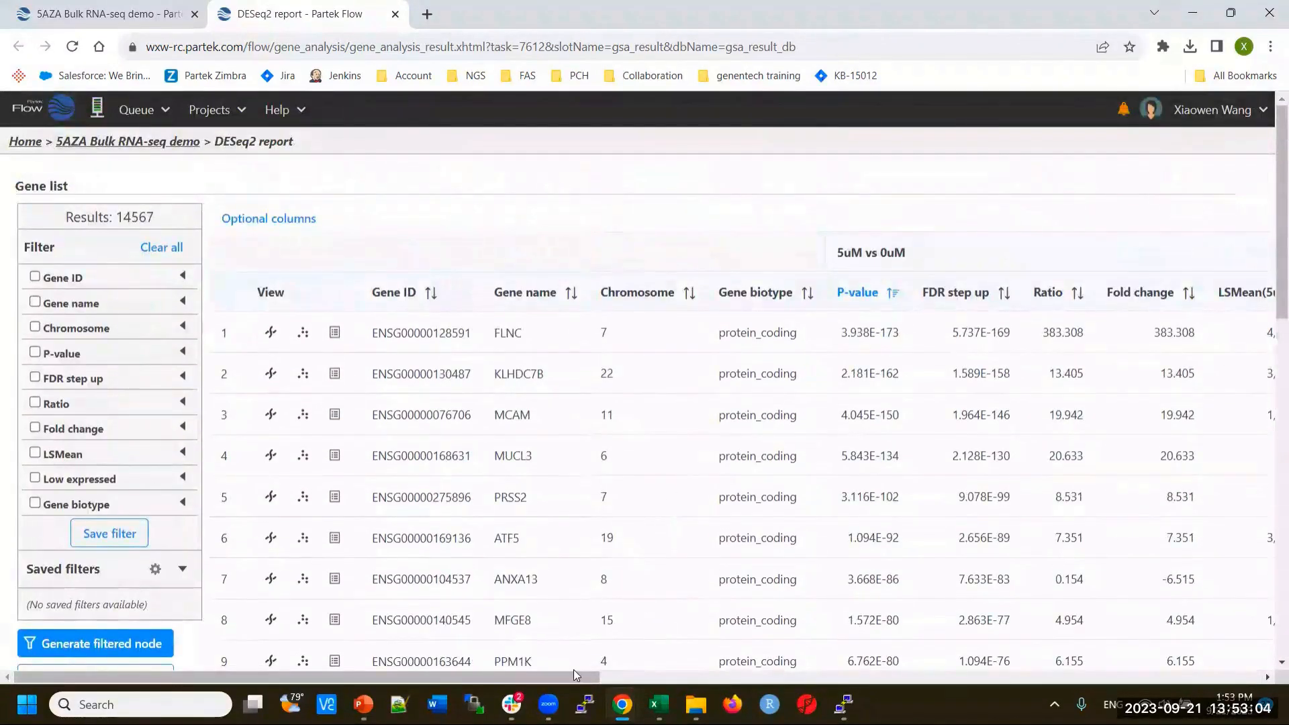
Sort the gene list by the 5uM vs 0uM P-value in descending order and return it to ascending order.
drag(570, 675, 762, 663)
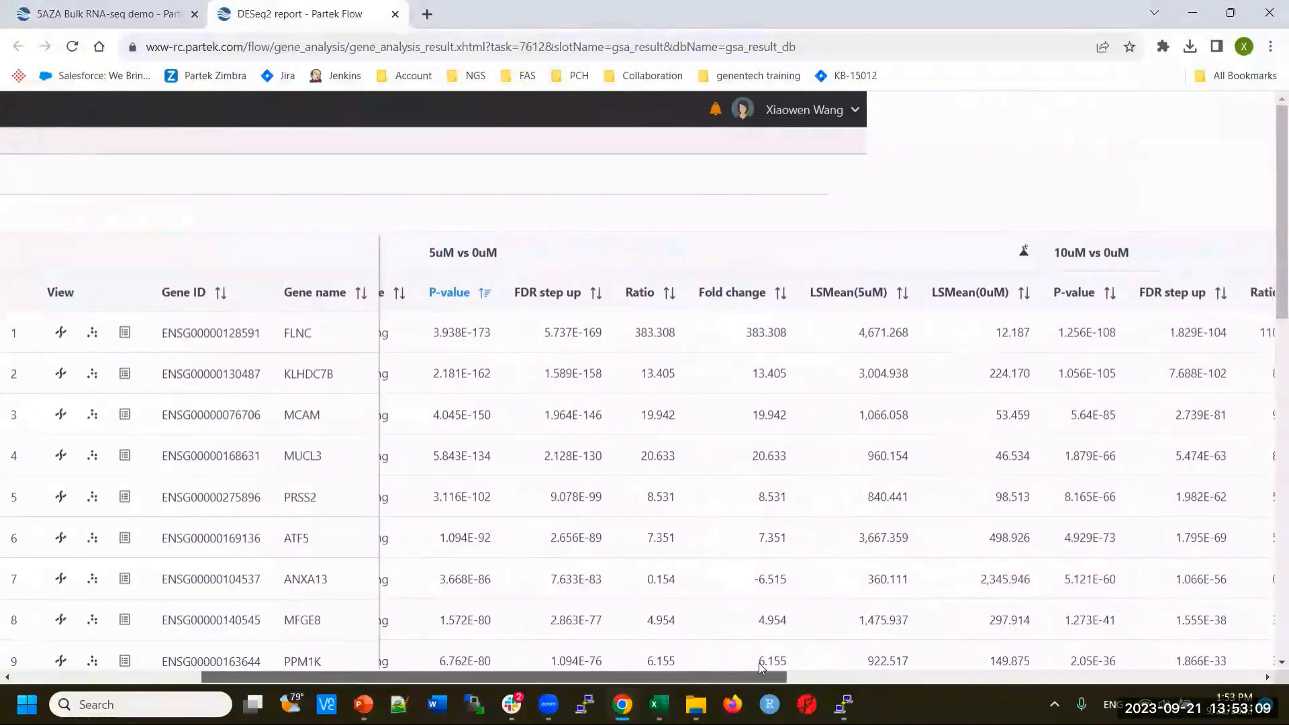
click(483, 300)
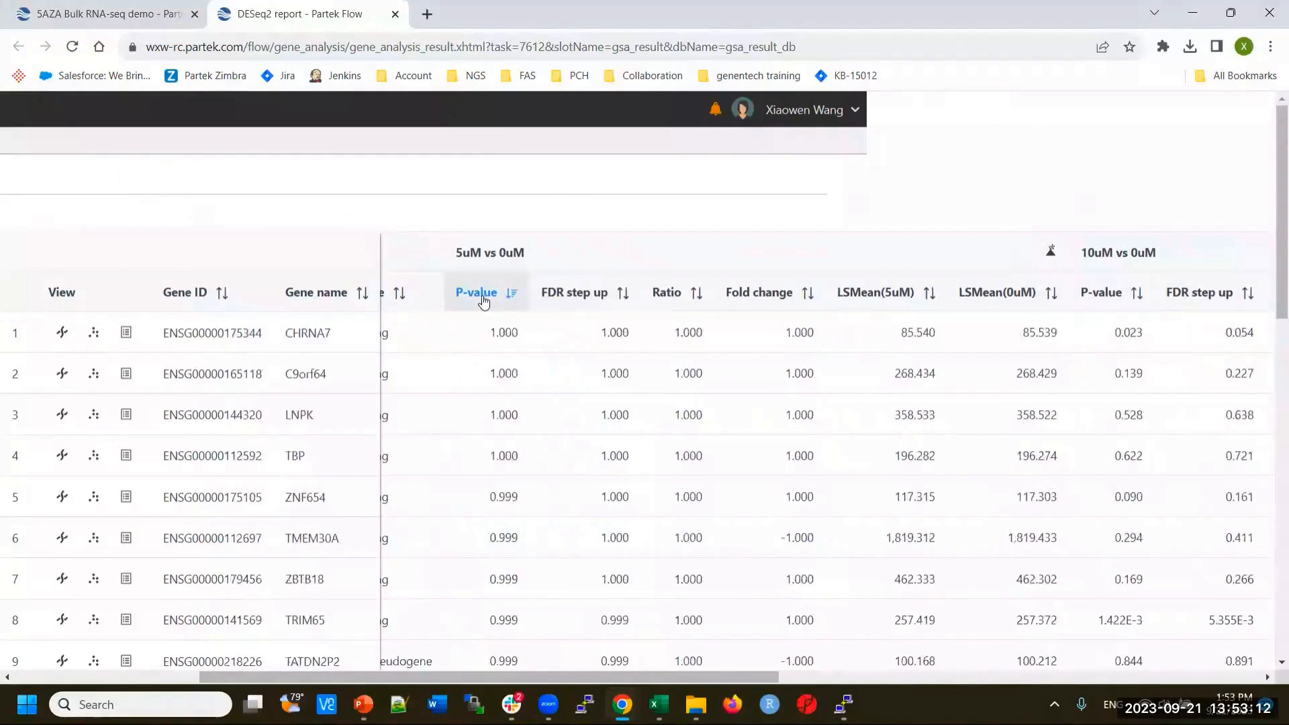
click(505, 302)
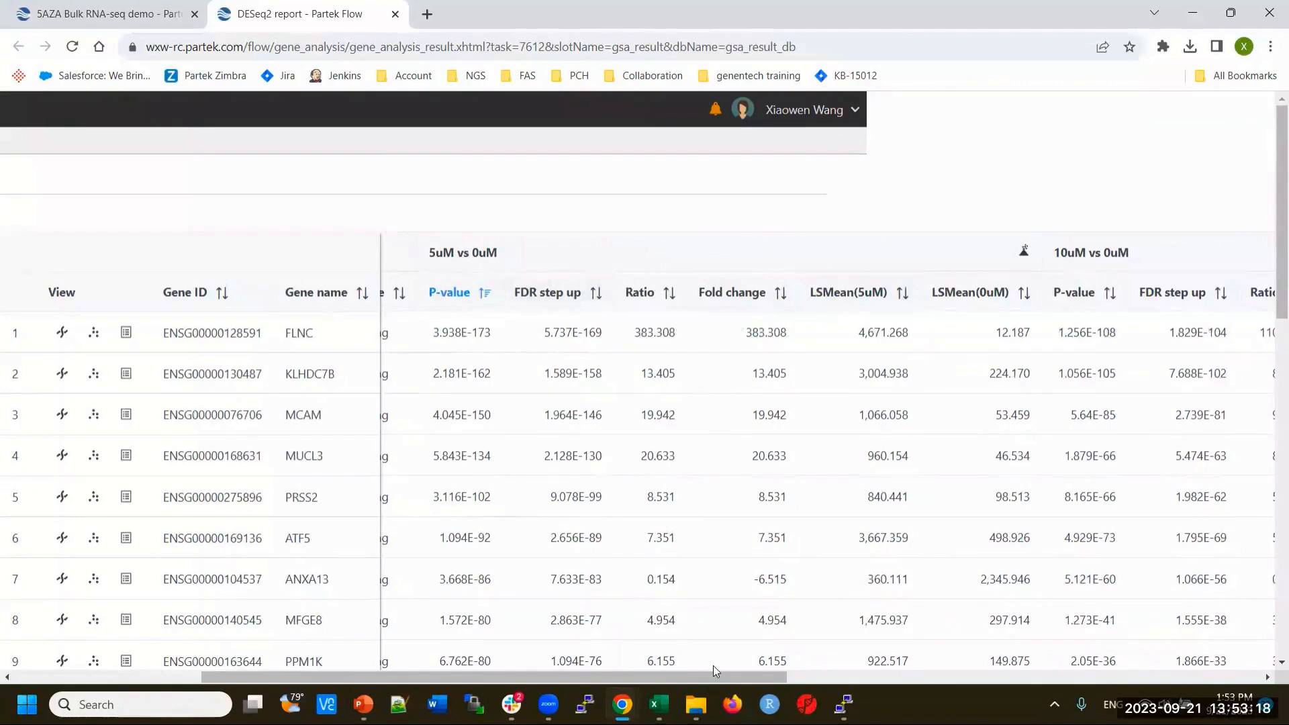
Open the volcano plot of the 5uM vs 0uM comparison and clear the selection of its labelled points.
drag(709, 677, 550, 674)
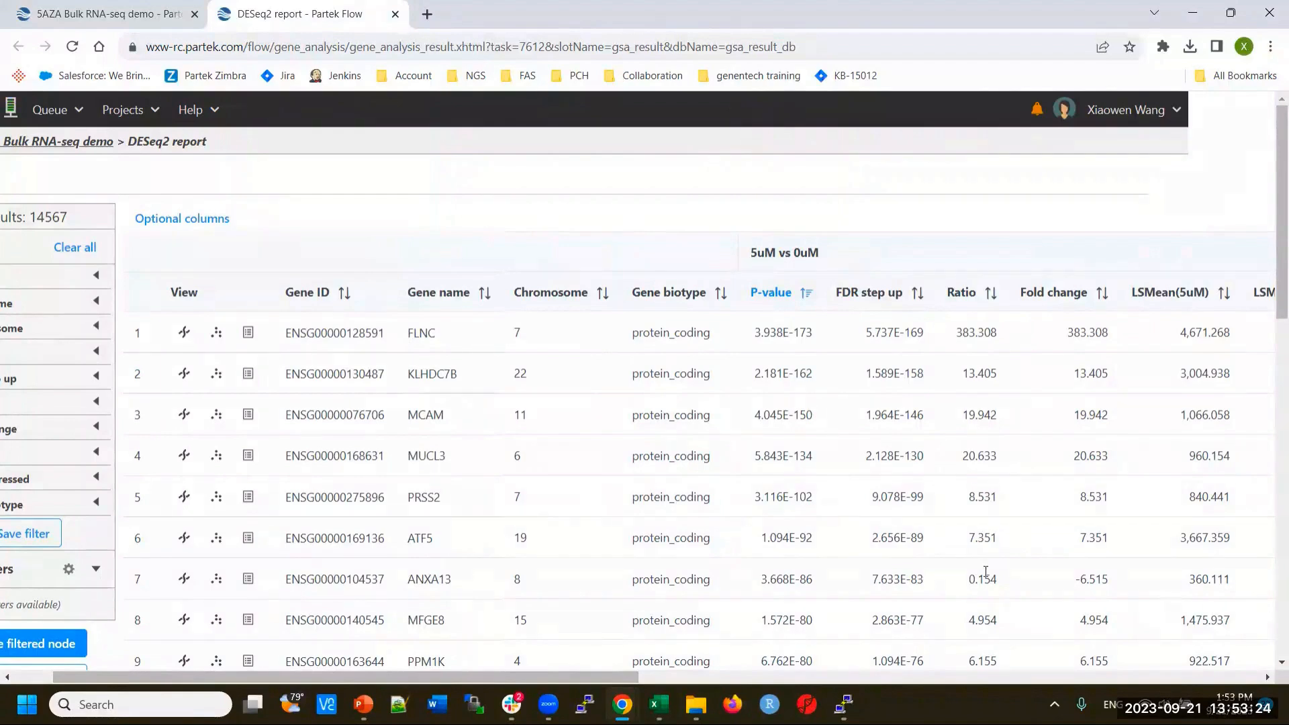
drag(624, 677, 754, 674)
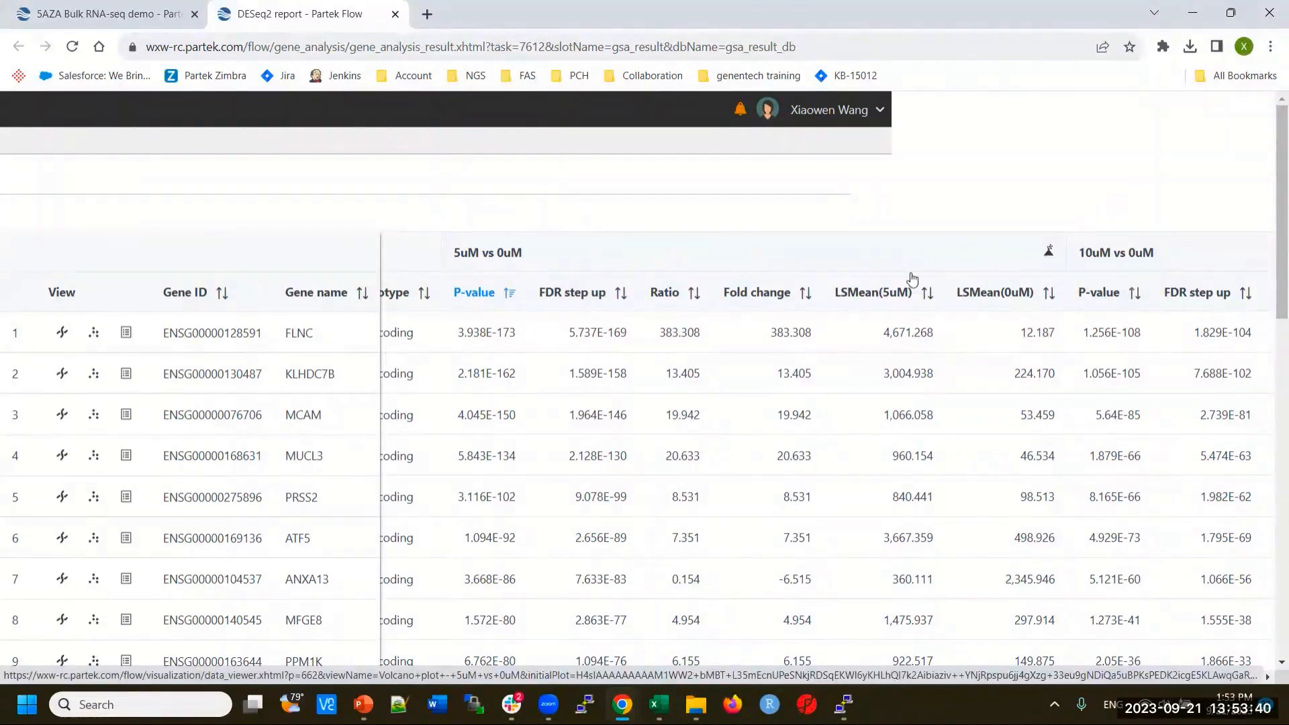
click(1049, 254)
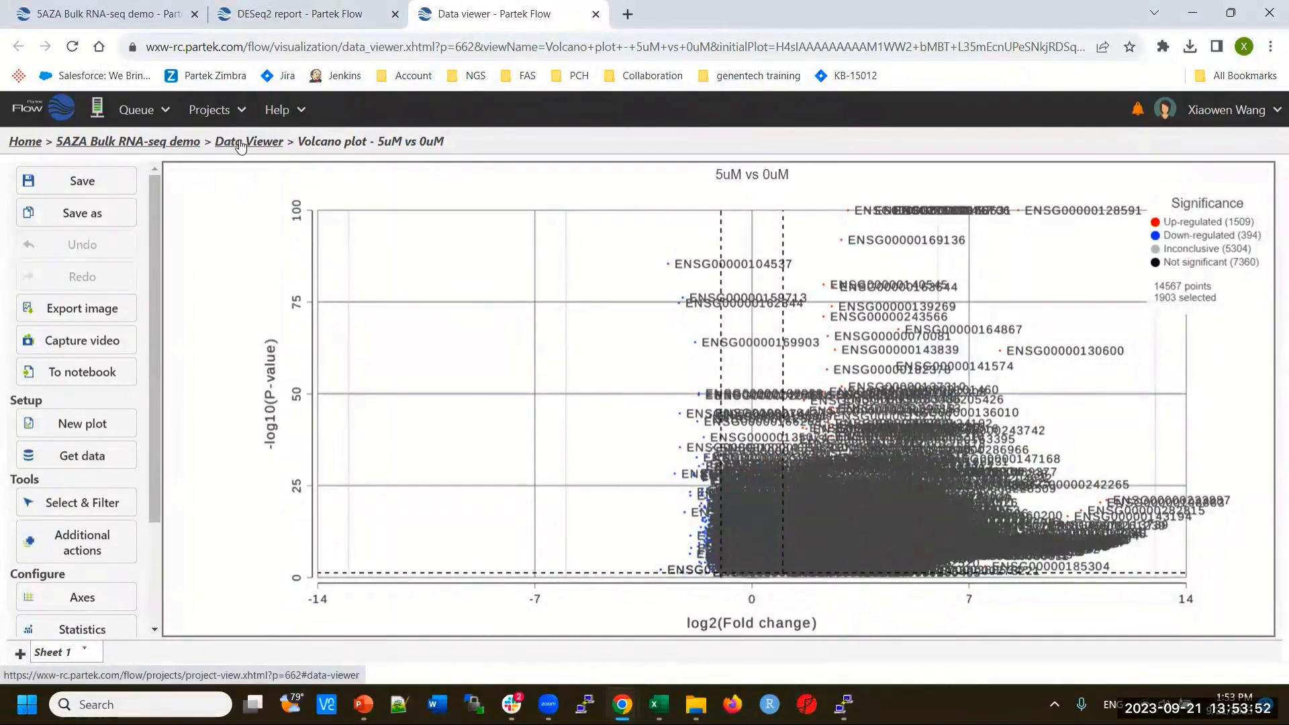
click(585, 322)
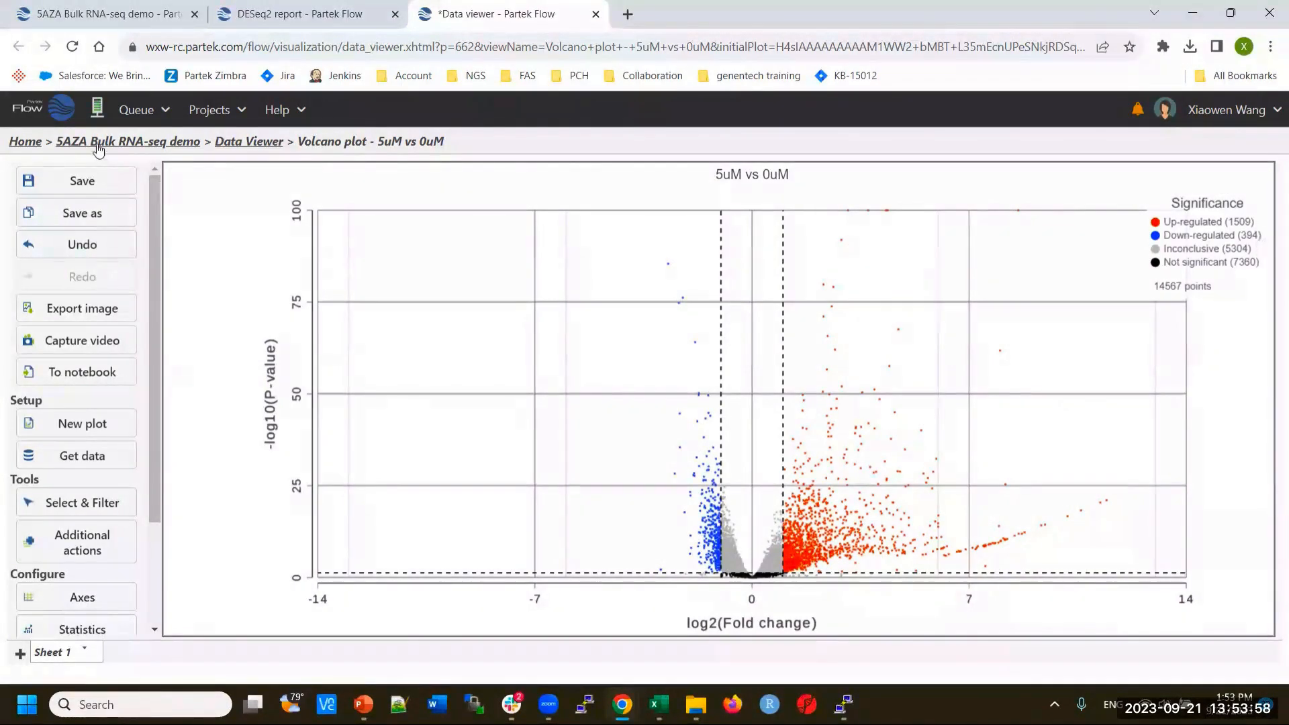
View the project's saved data viewer sessions and return to the 5uM vs 0uM volcano plot.
click(220, 142)
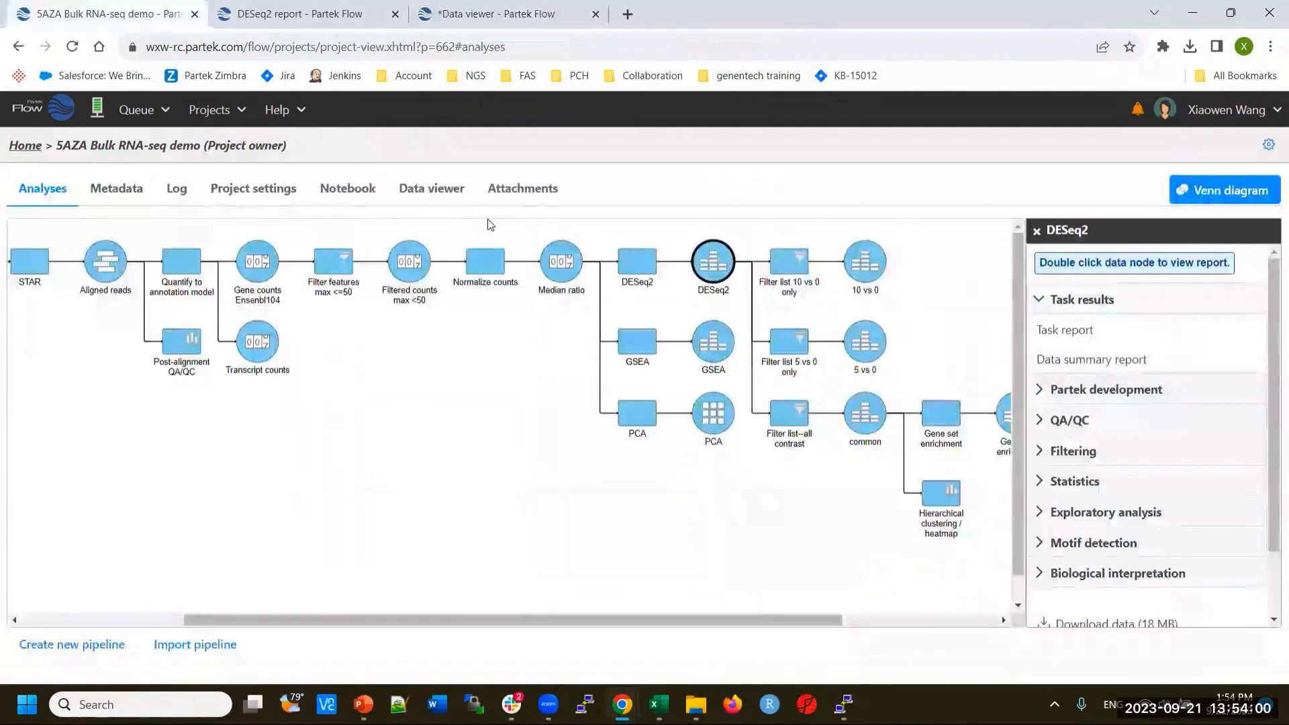
click(435, 191)
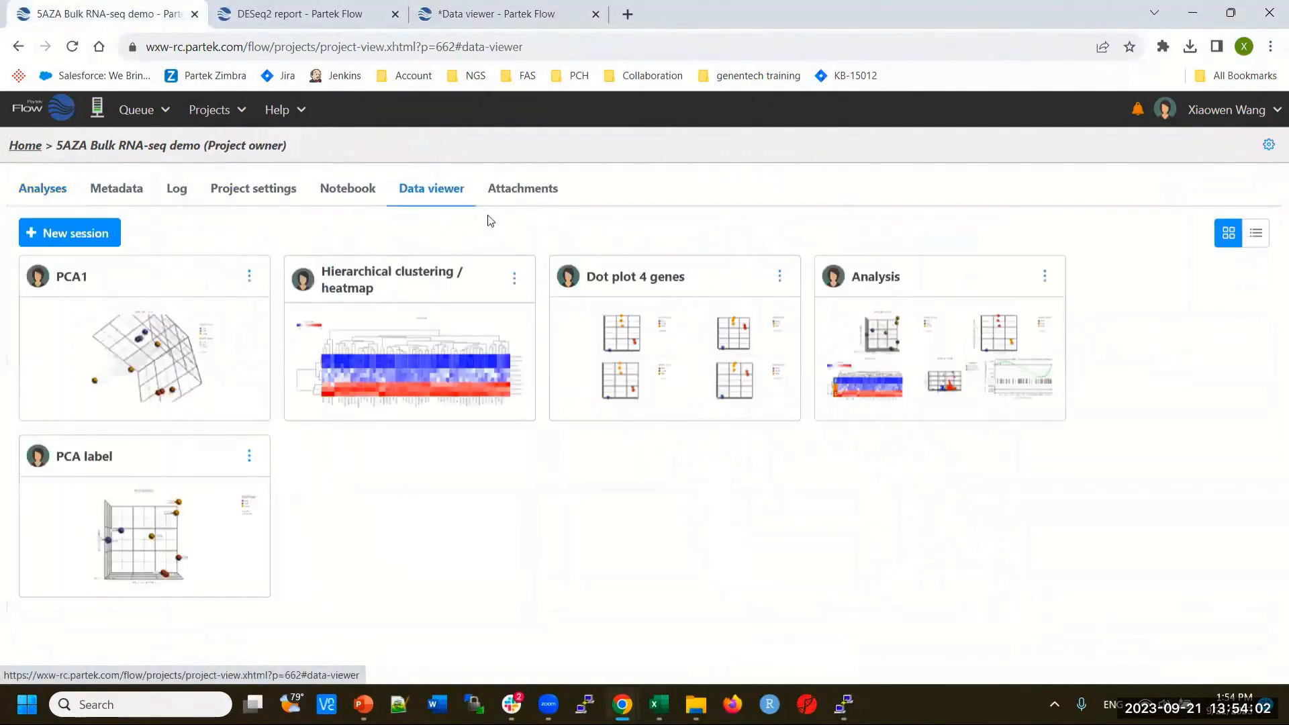
click(501, 18)
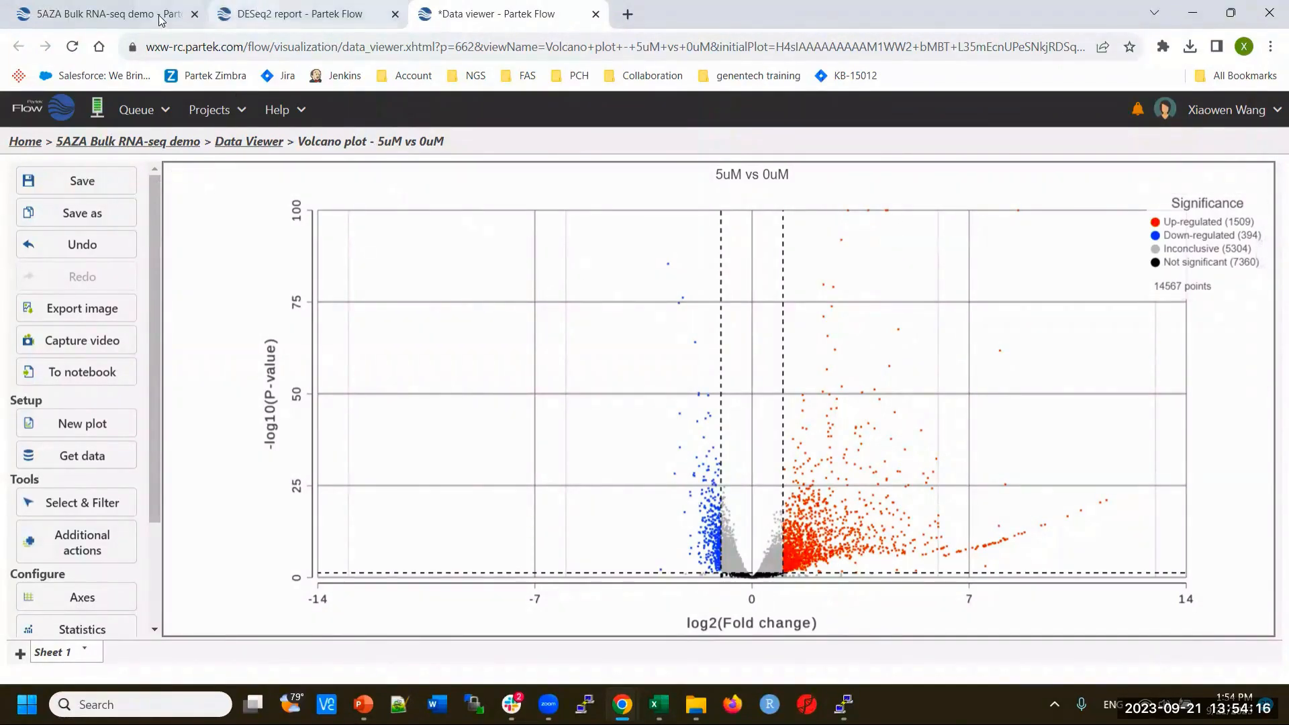
Look through the DESeq2 report and the project's saved data viewer sessions, and return to the 5uM vs 0uM volcano plot.
click(300, 14)
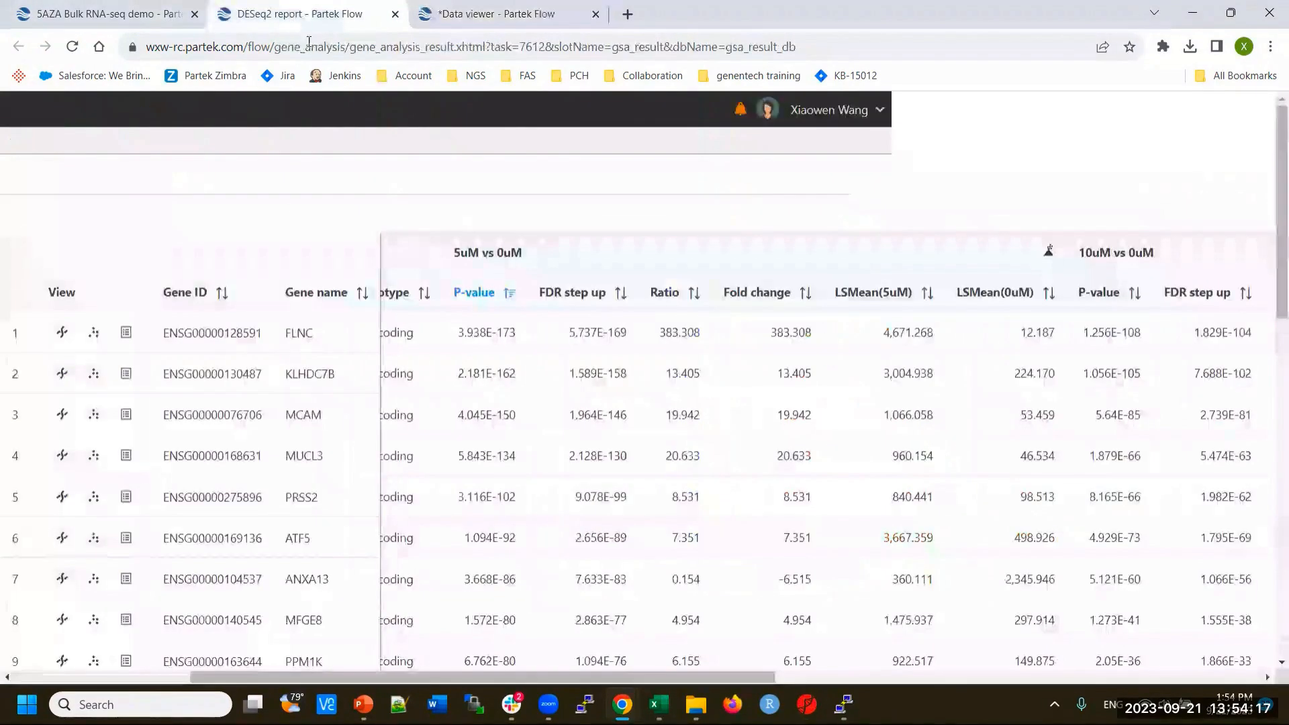
click(108, 17)
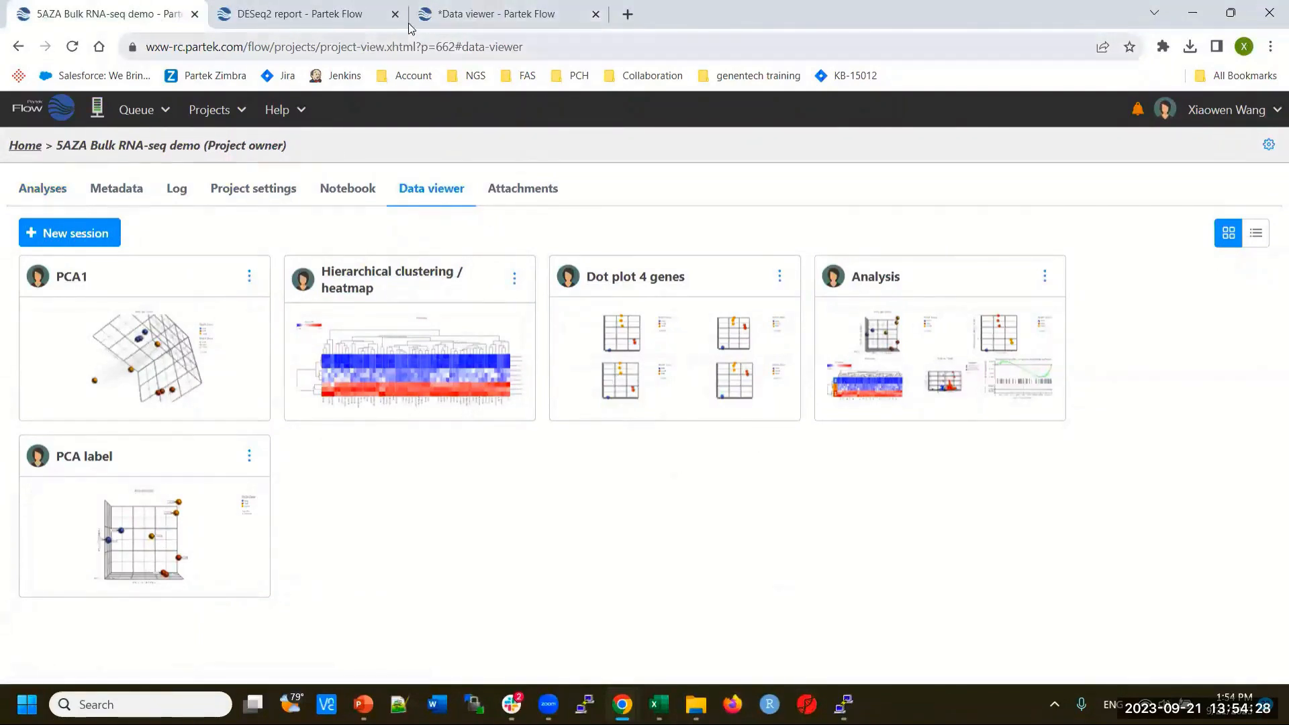
click(319, 18)
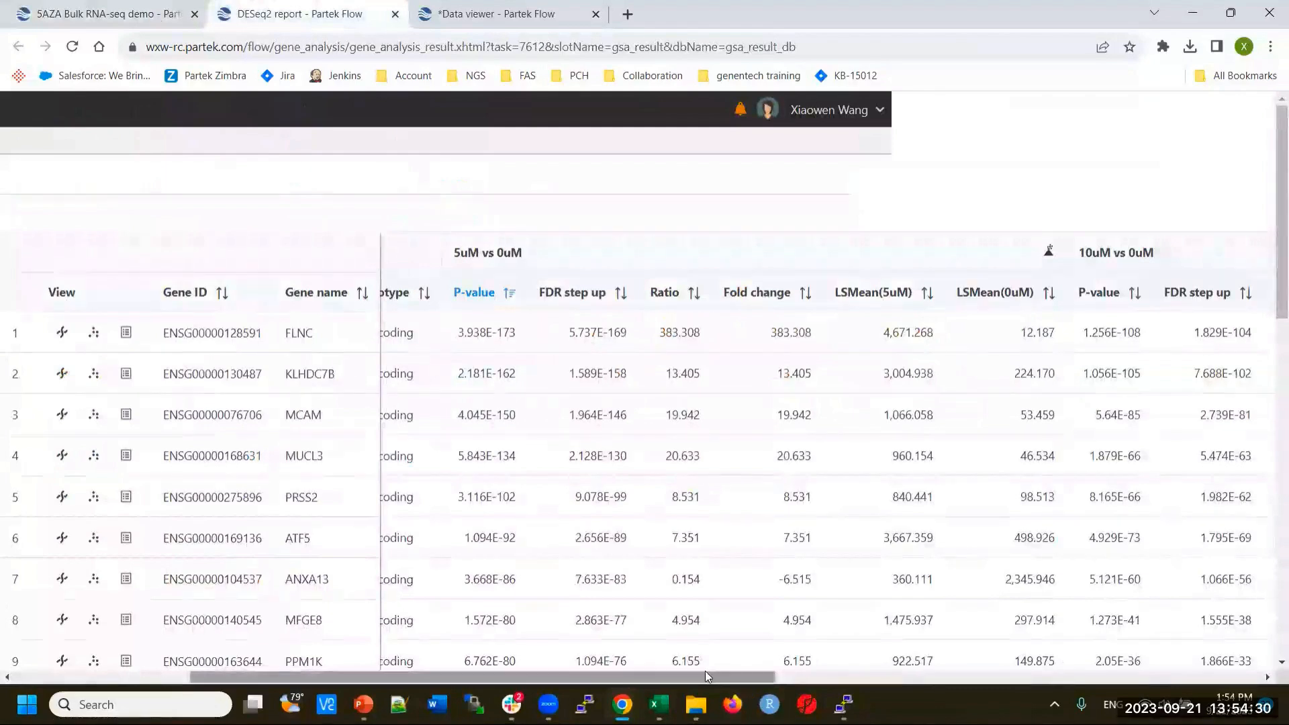
click(497, 13)
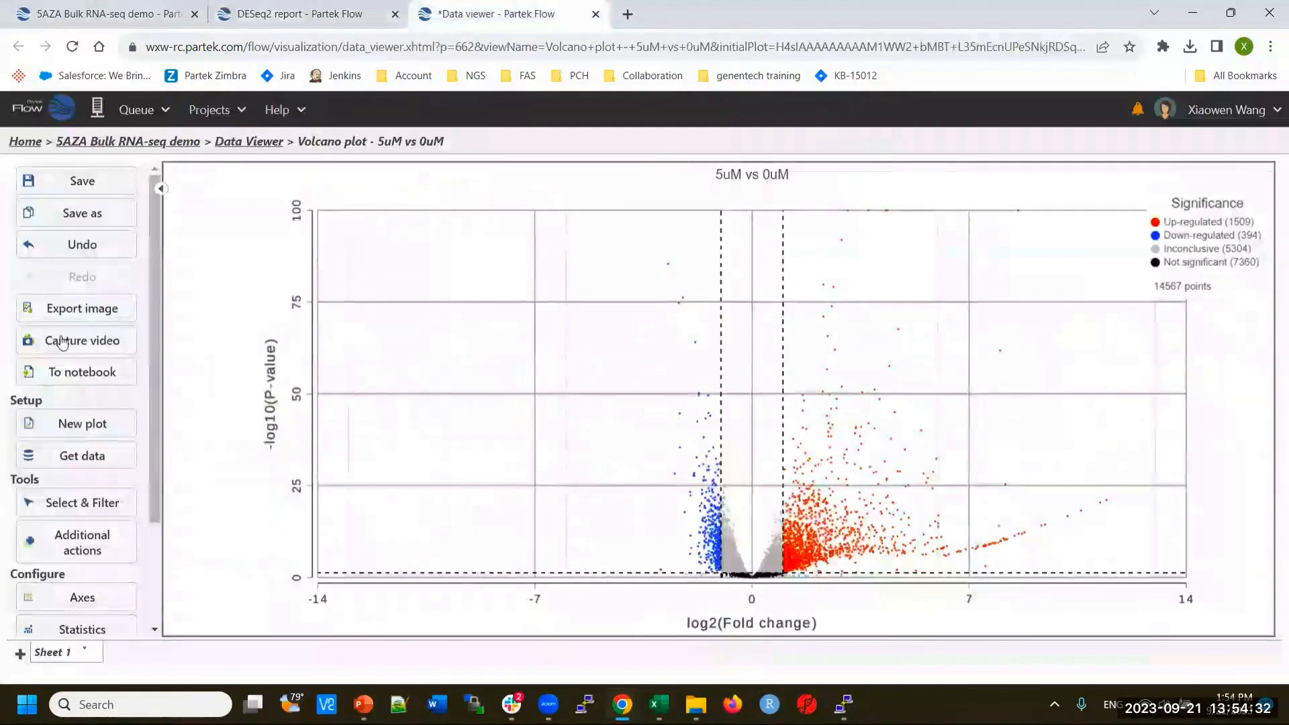
Review the plot types available for a new plot and the data nodes under Gene counts Ensenbl104.
drag(156, 384, 151, 457)
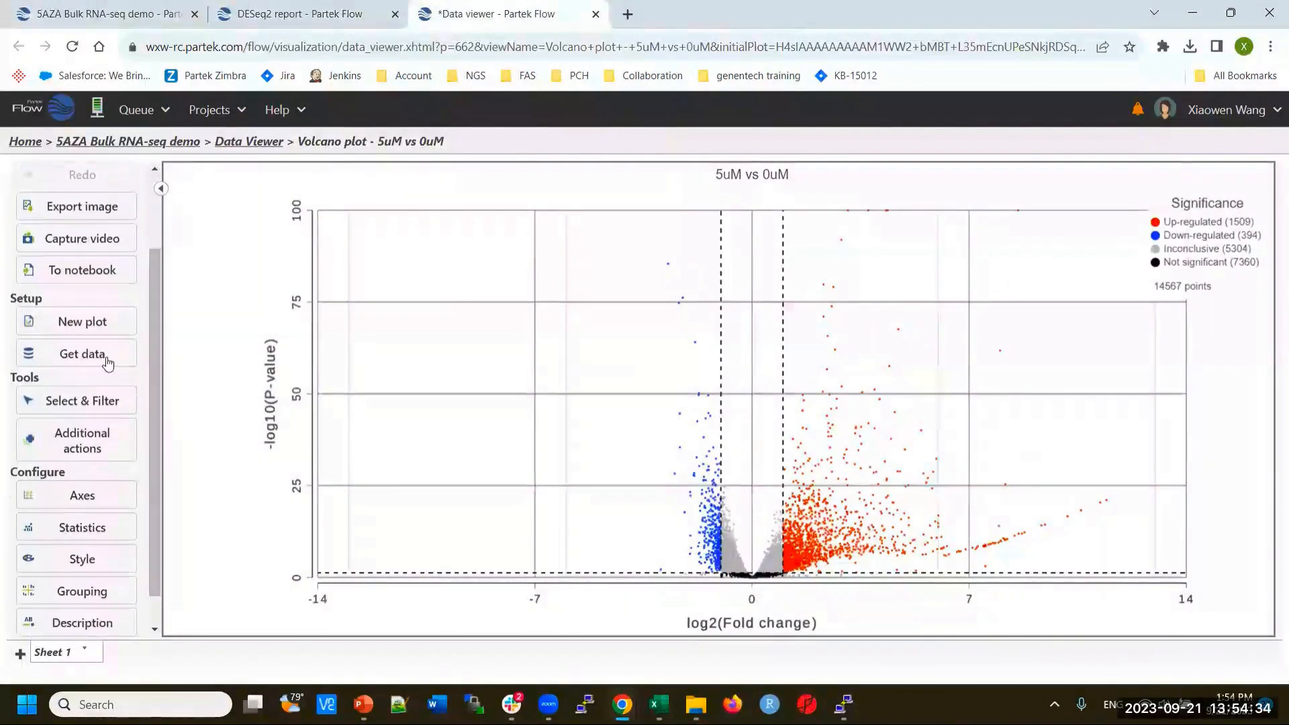
click(68, 326)
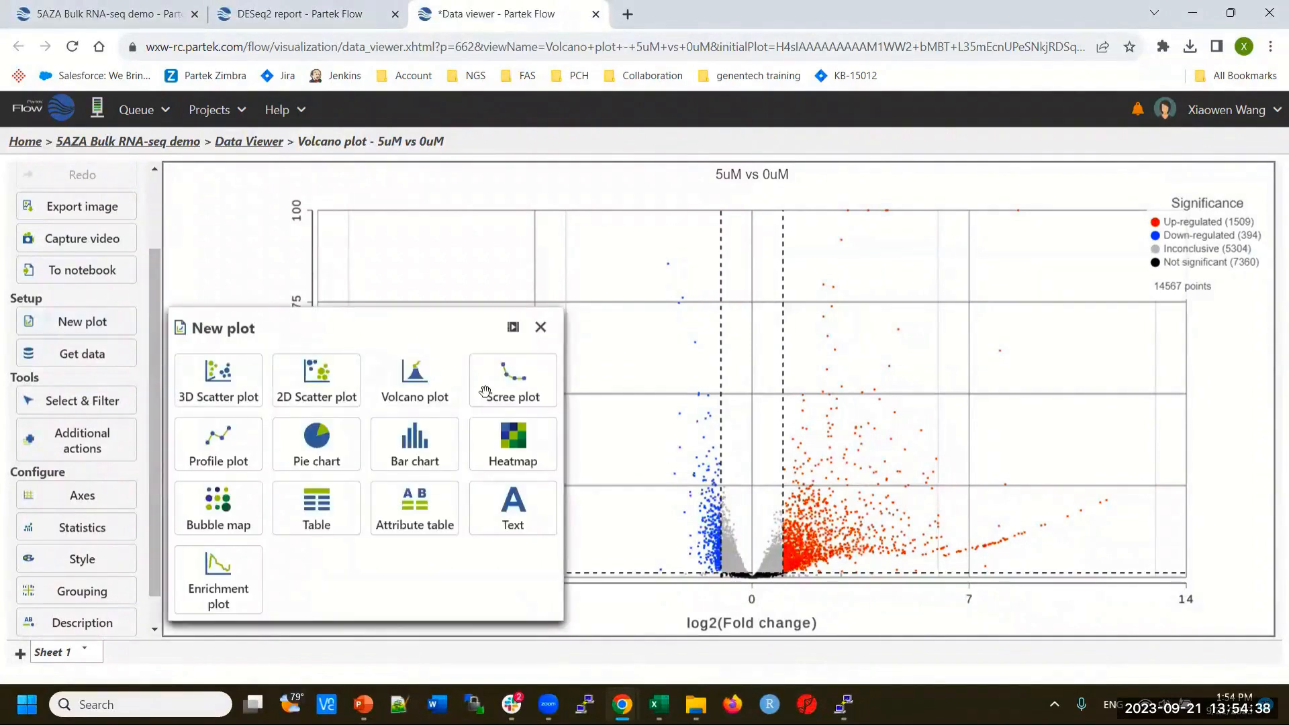
click(88, 363)
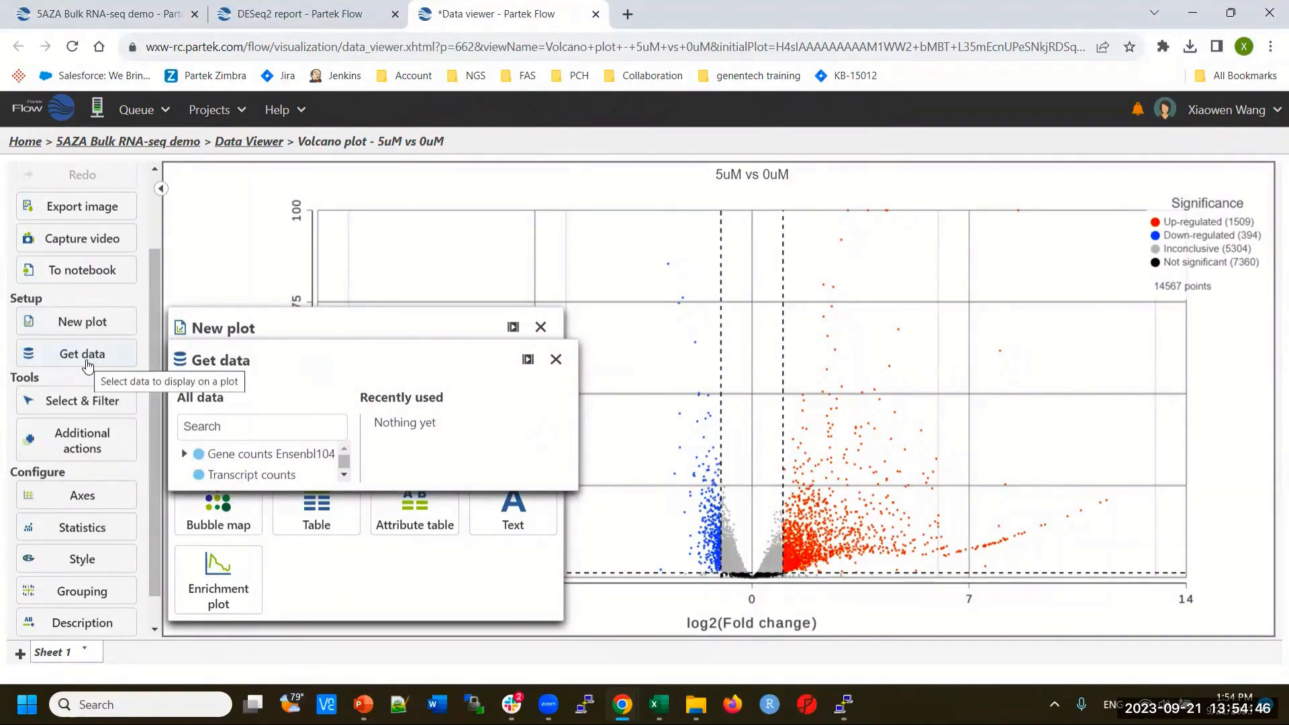
click(185, 456)
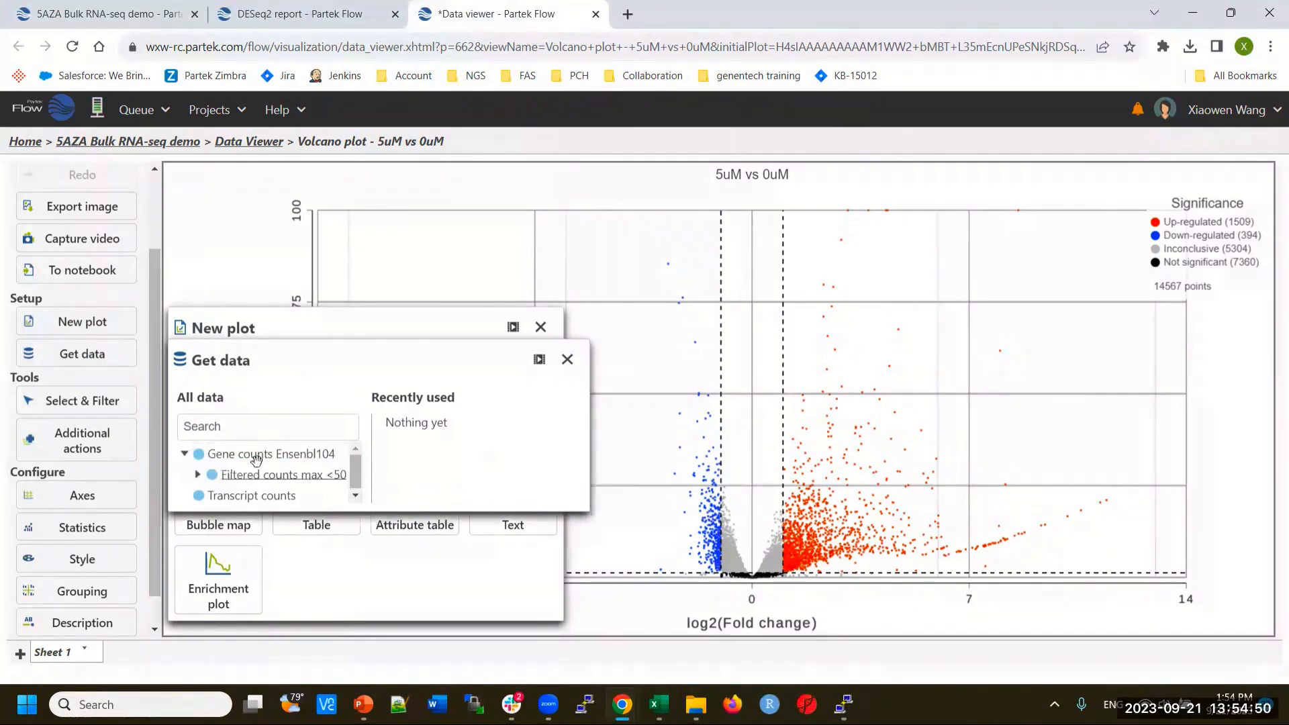
click(567, 361)
click(540, 328)
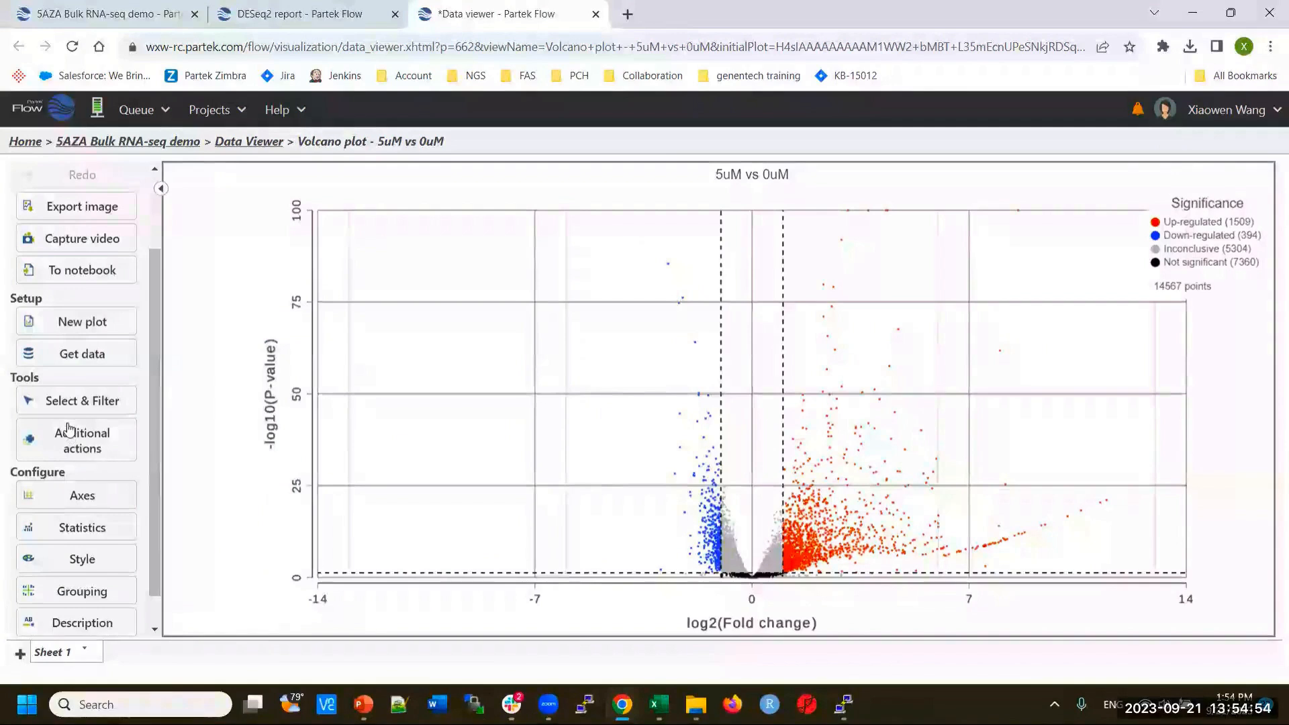
Review the volcano plot's axis settings and its color, size, shape and labeling style settings.
scroll(101, 497, down, 1)
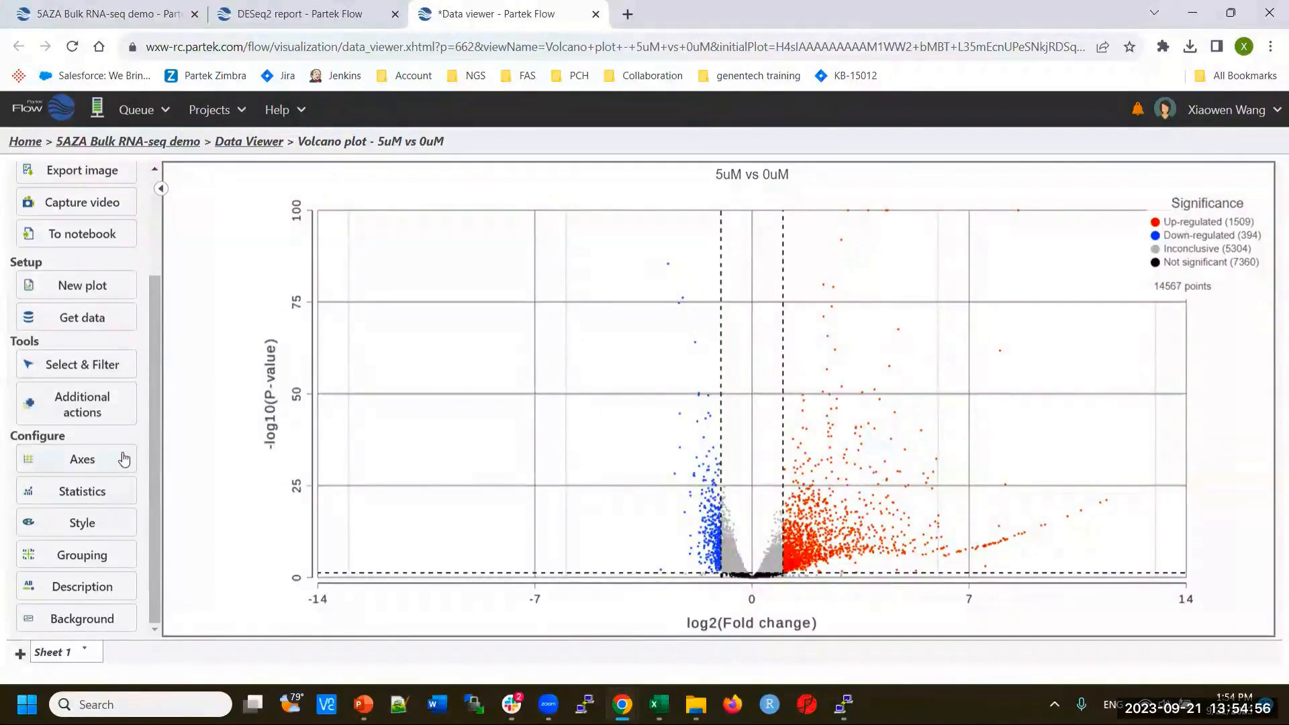
click(82, 459)
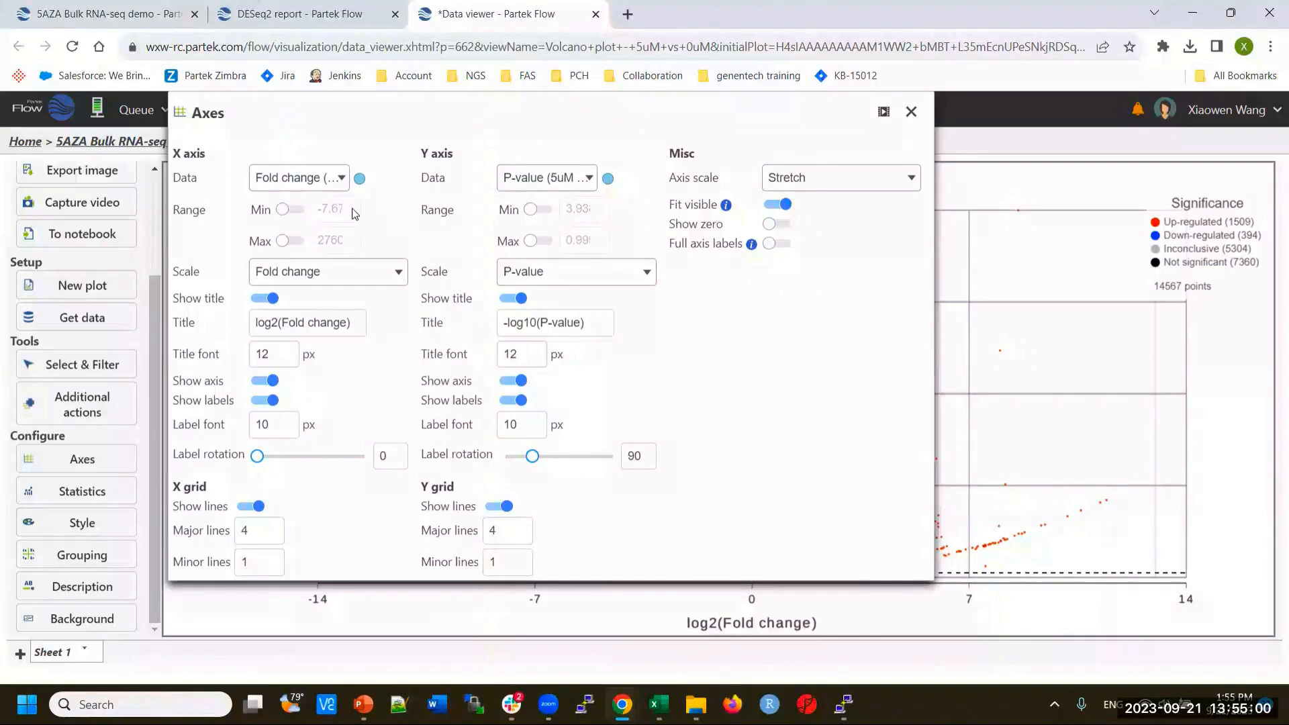
click(911, 113)
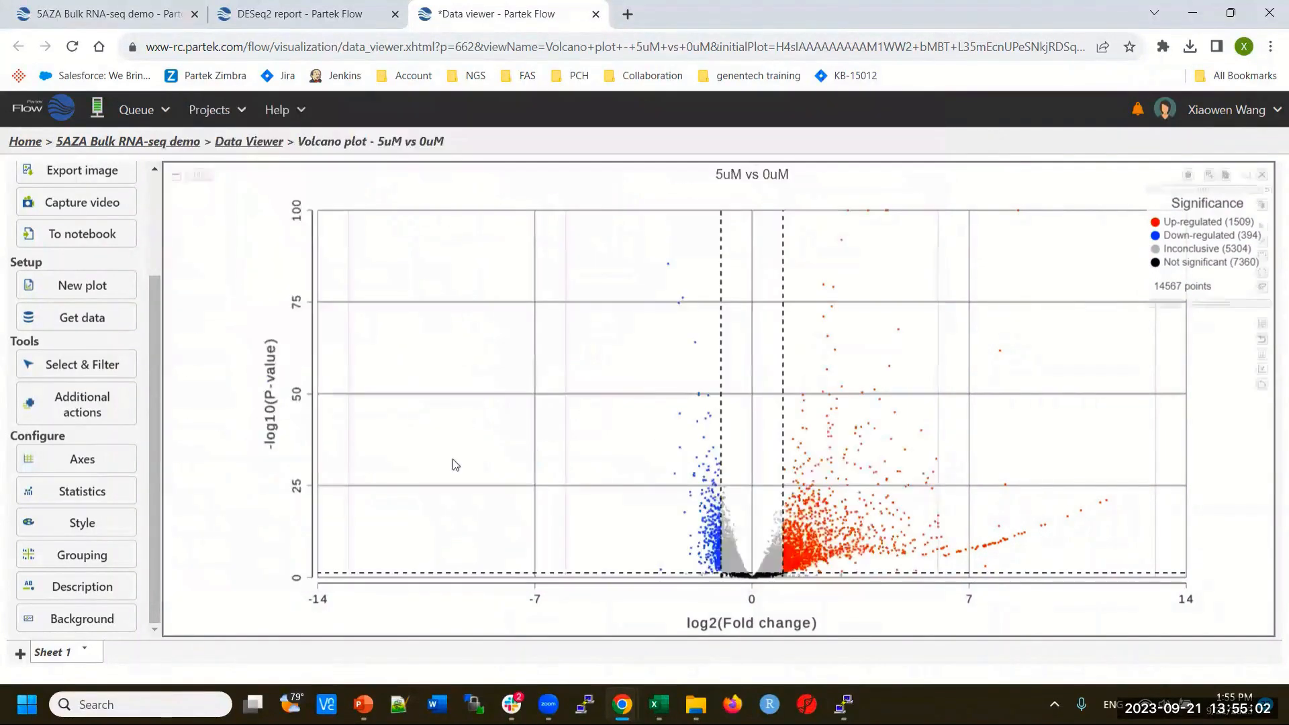
click(79, 523)
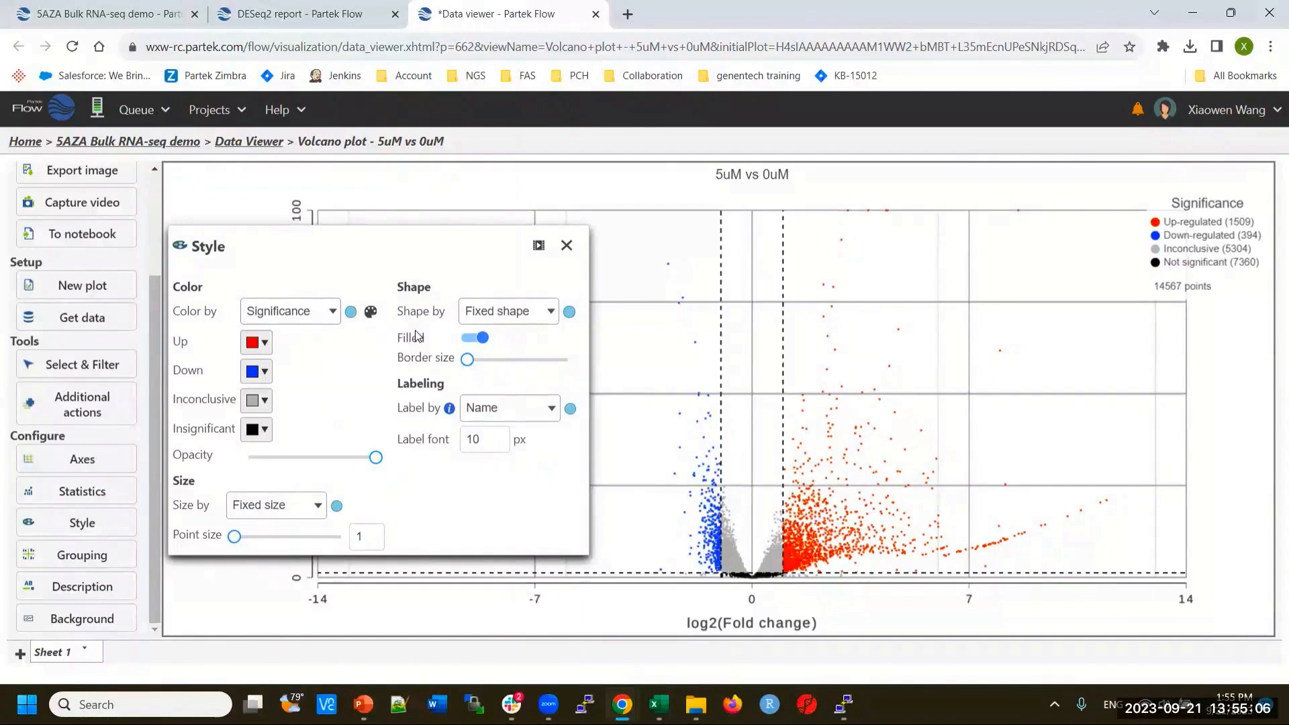
click(566, 247)
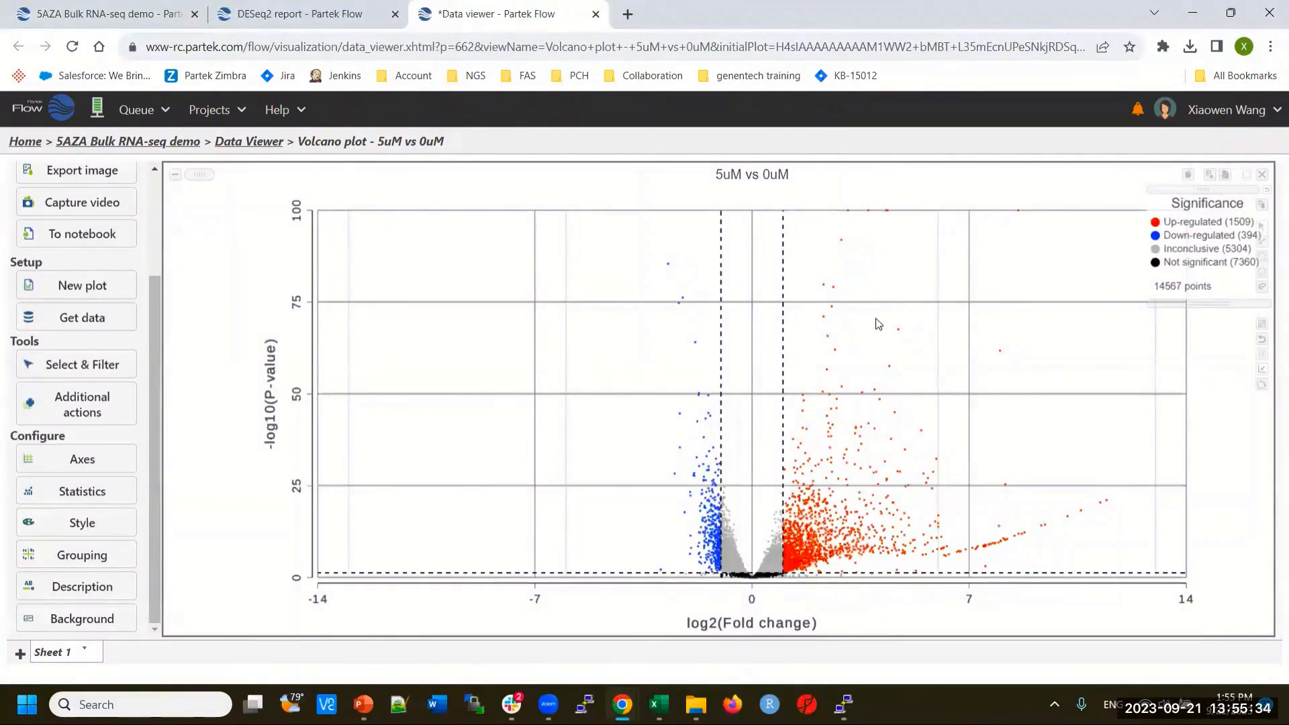
Set the volcano plot's point size to 3 and close the style settings.
click(121, 523)
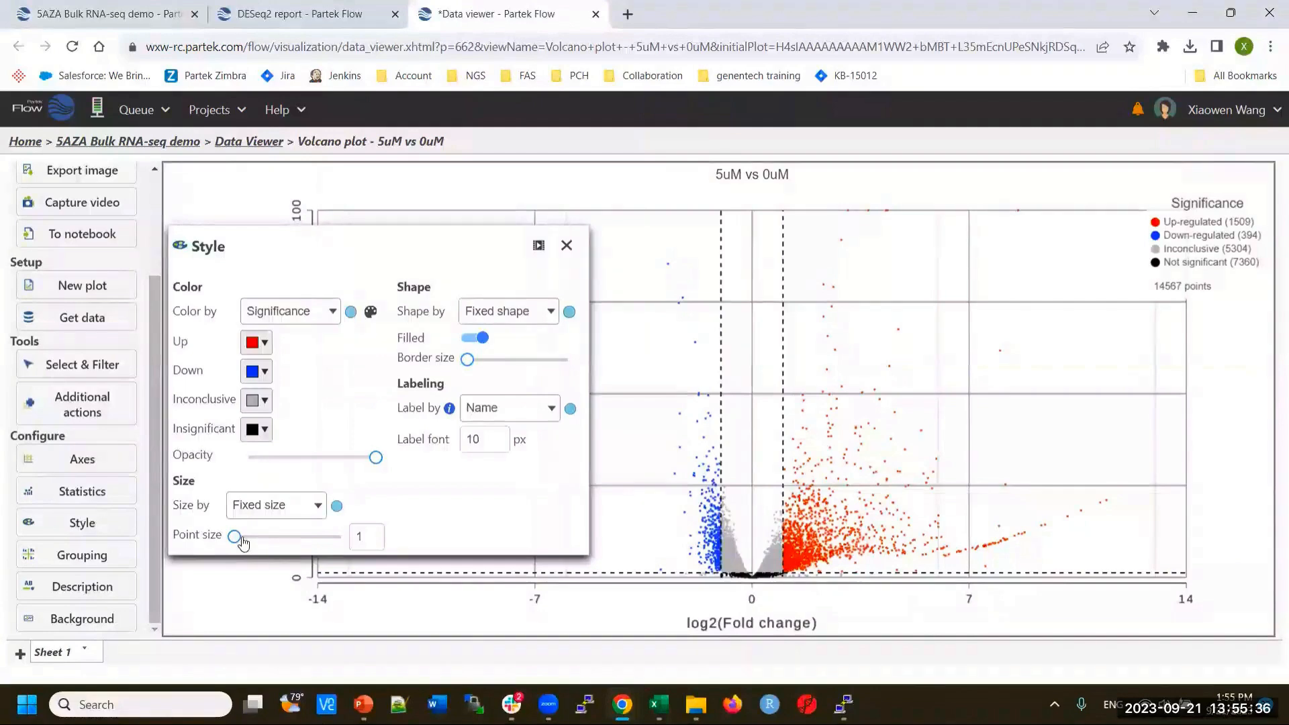
mouse_move(240, 543)
mouse_down()
mouse_move(295, 547)
mouse_move(246, 547)
mouse_up()
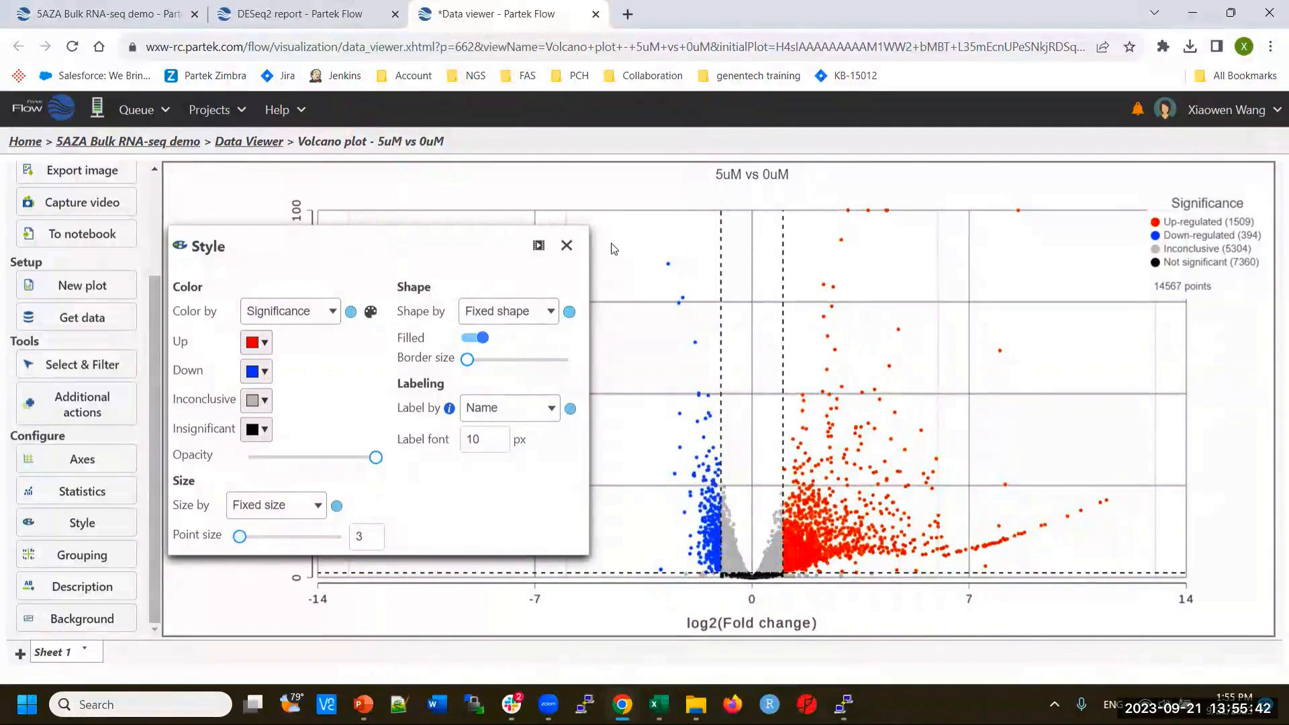
click(567, 245)
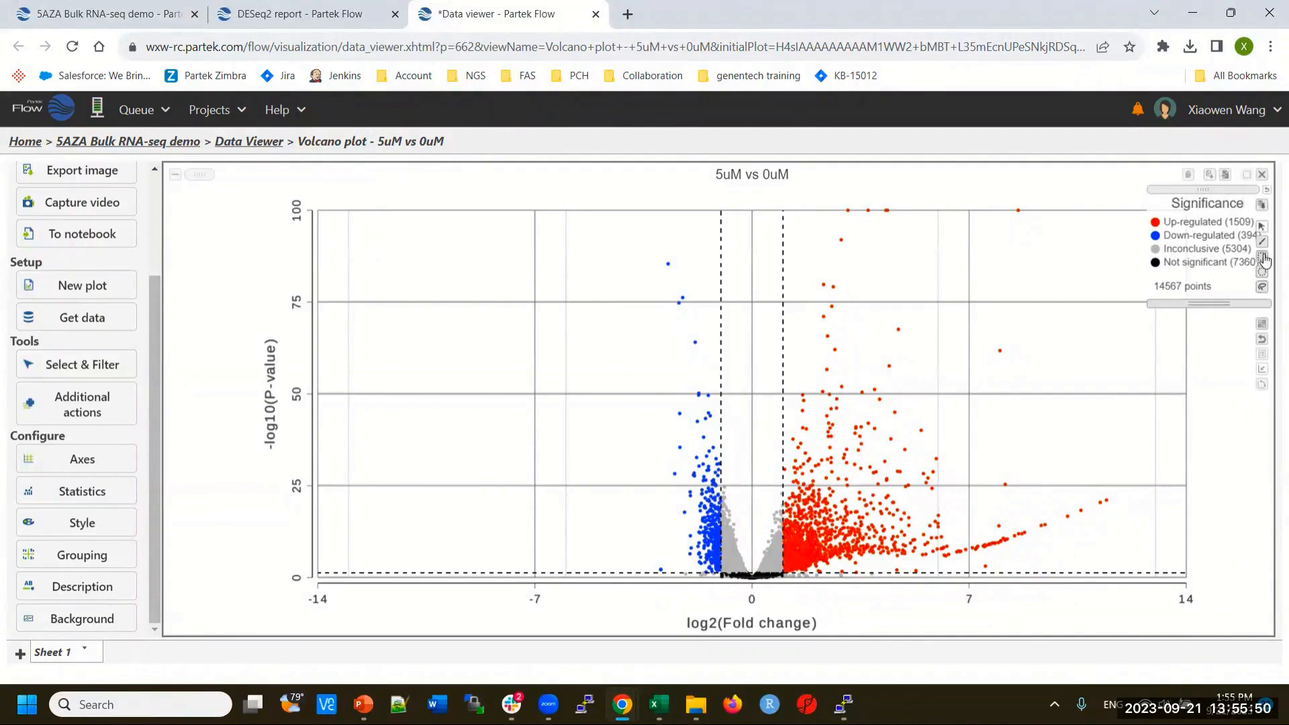
Try a rectangular selection around the most significant up-regulated points, and clear the selection.
drag(815, 198, 1023, 341)
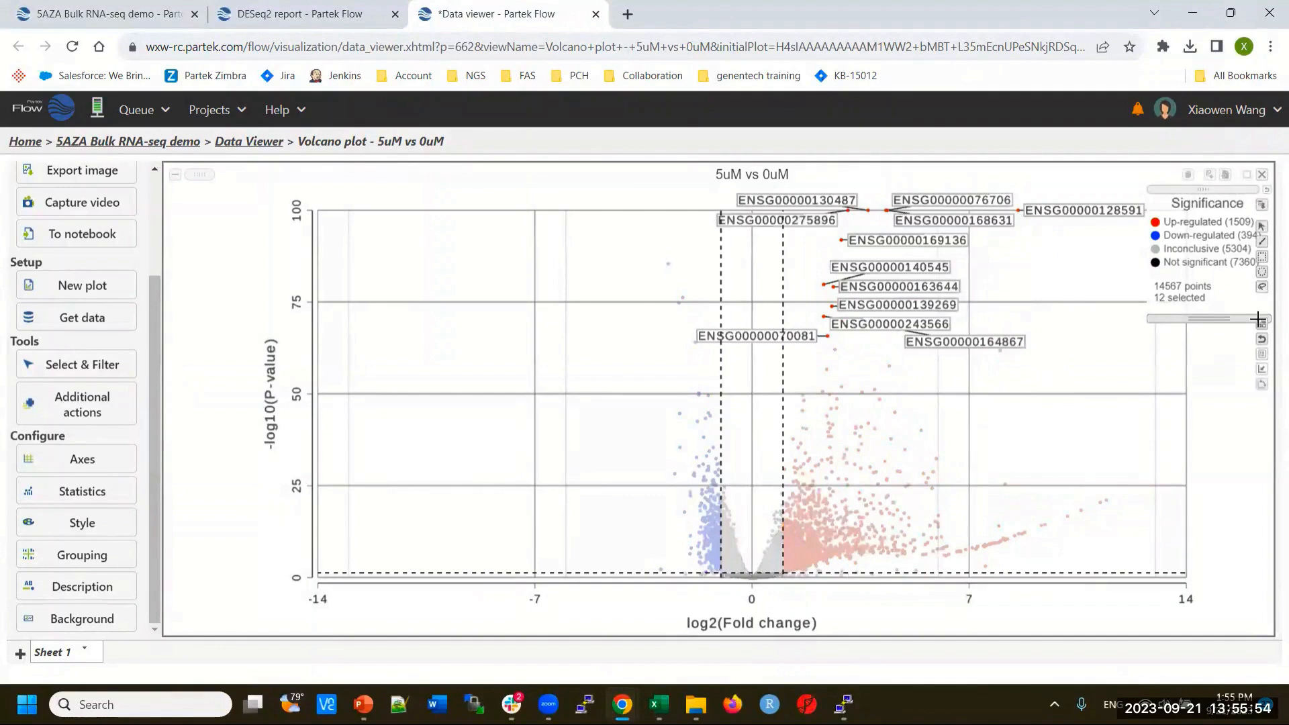
drag(844, 322, 1020, 272)
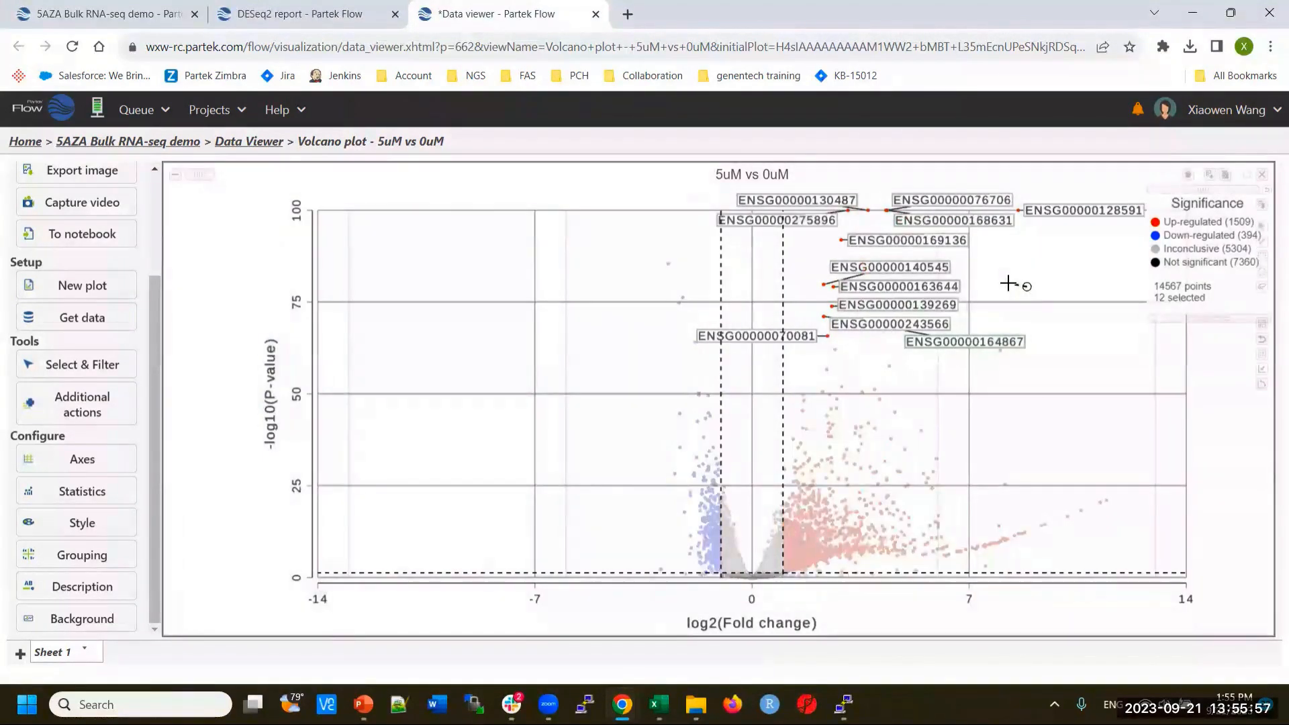
click(1262, 226)
click(1012, 369)
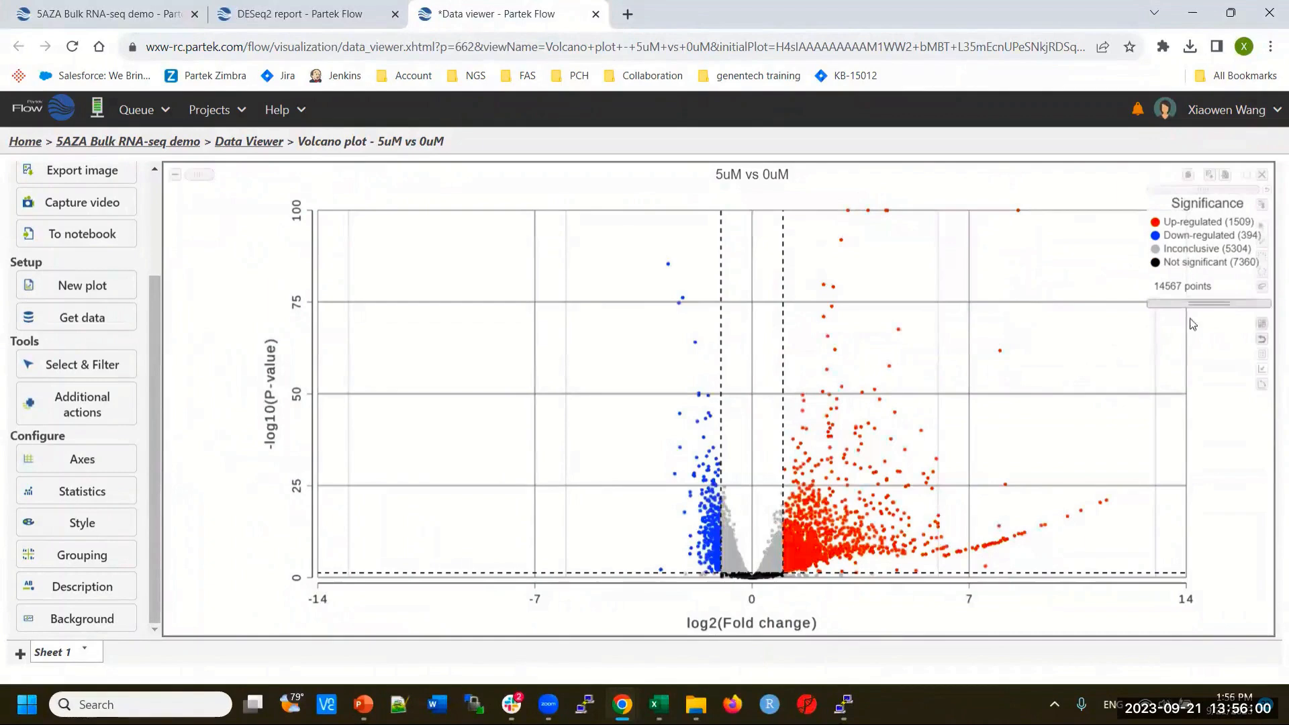
Try a lasso selection around the most significant up- and down-regulated points, and clear the selection.
click(1263, 287)
mouse_move(824, 216)
mouse_down()
mouse_move(1013, 259)
mouse_move(638, 363)
mouse_move(702, 226)
mouse_up()
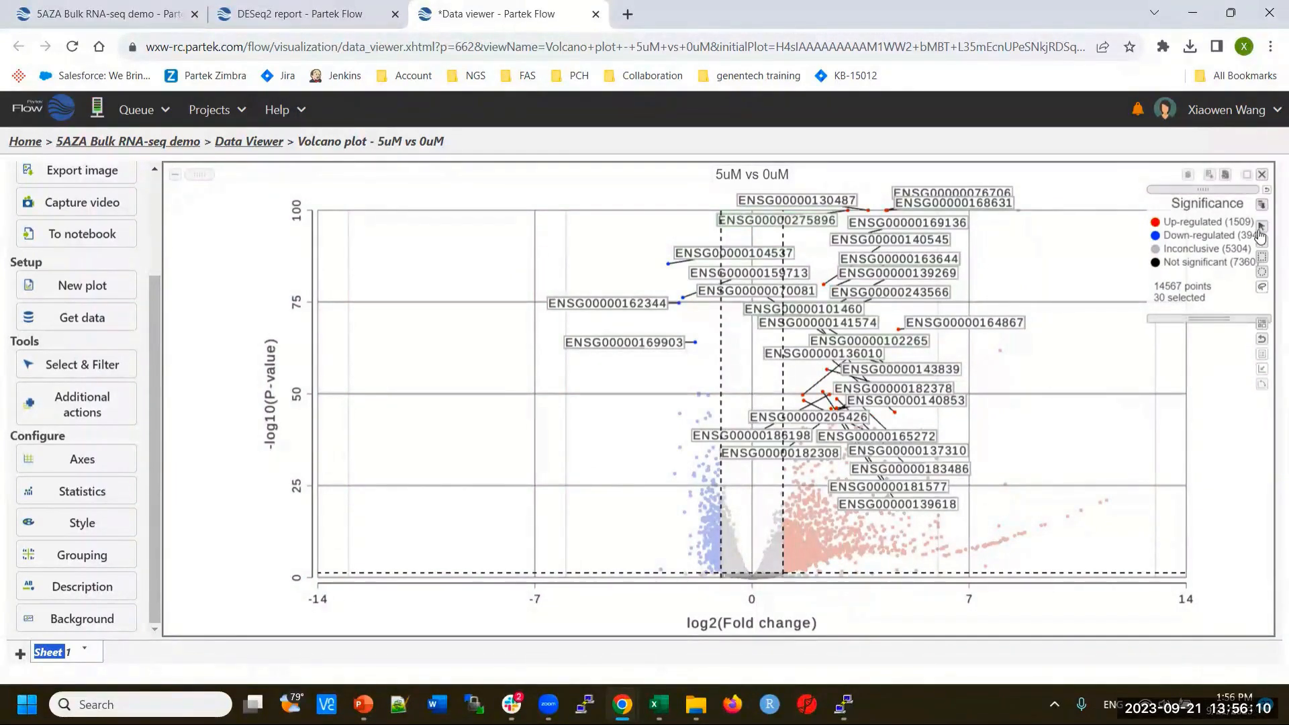
click(1106, 435)
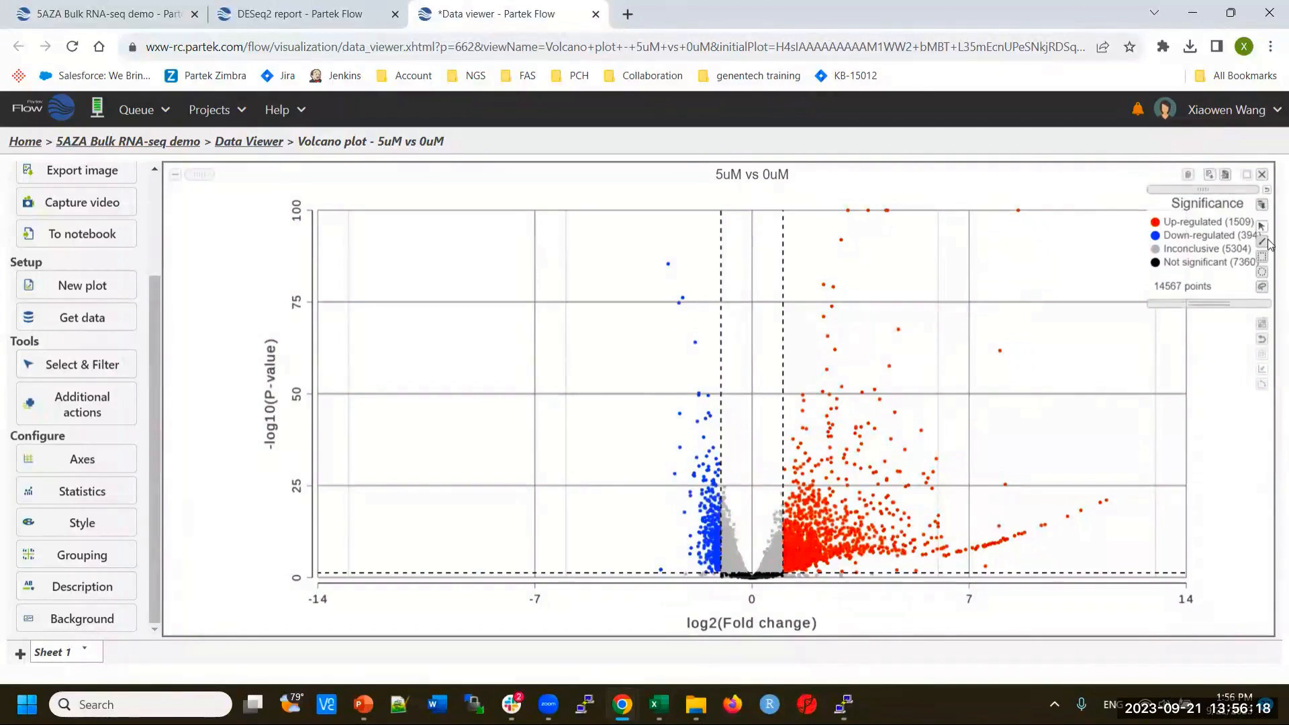
Select the most significant up-regulated points in the volcano plot and label them by Gene name.
drag(811, 184, 940, 290)
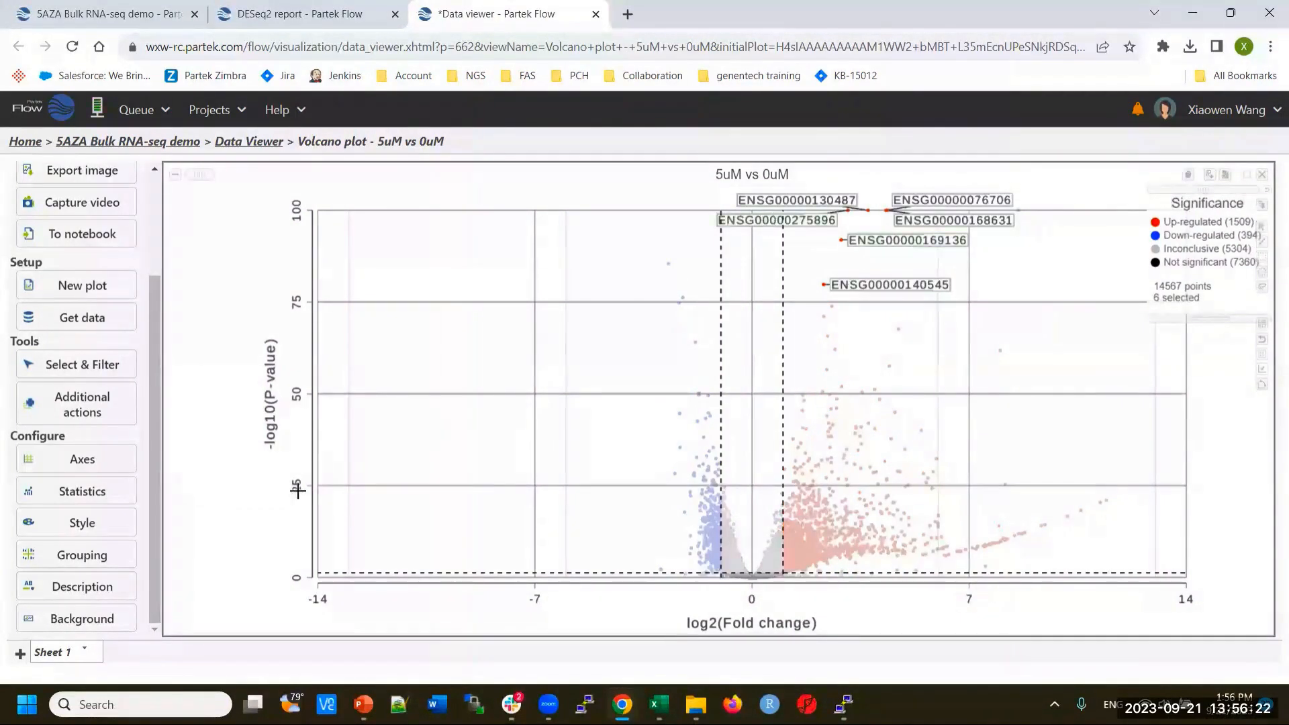
click(94, 534)
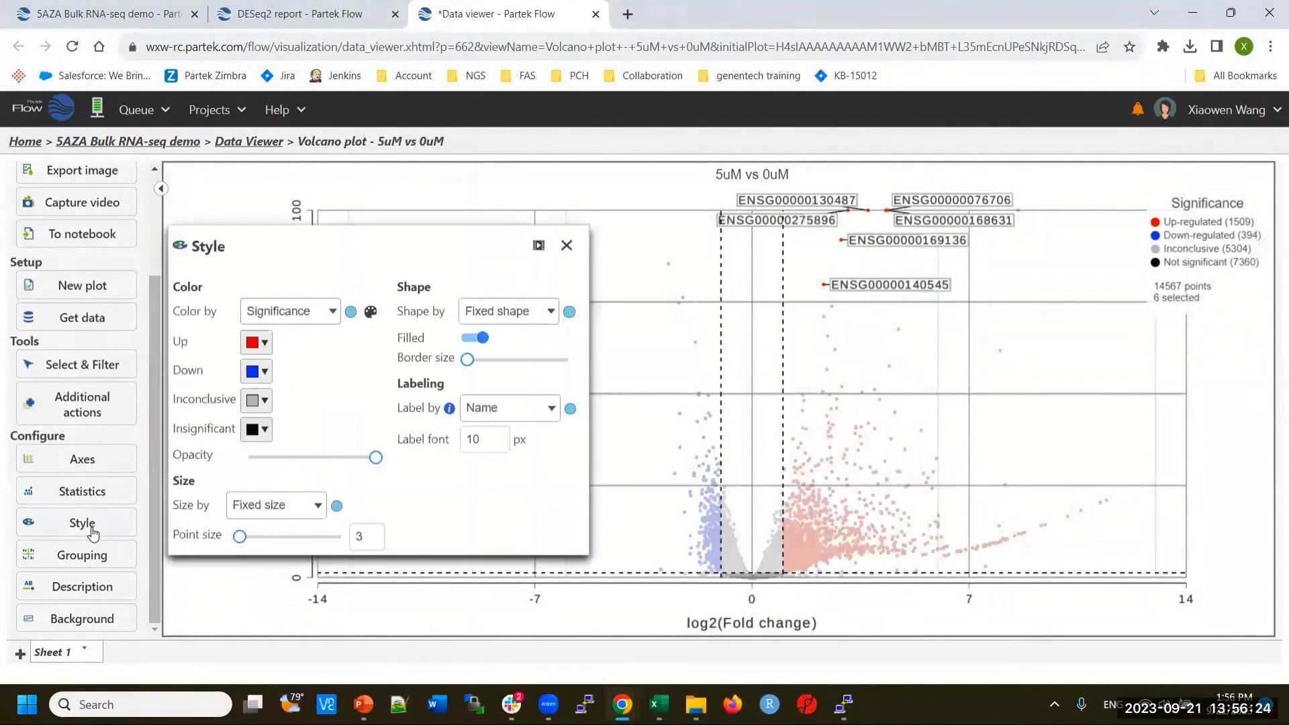
click(522, 415)
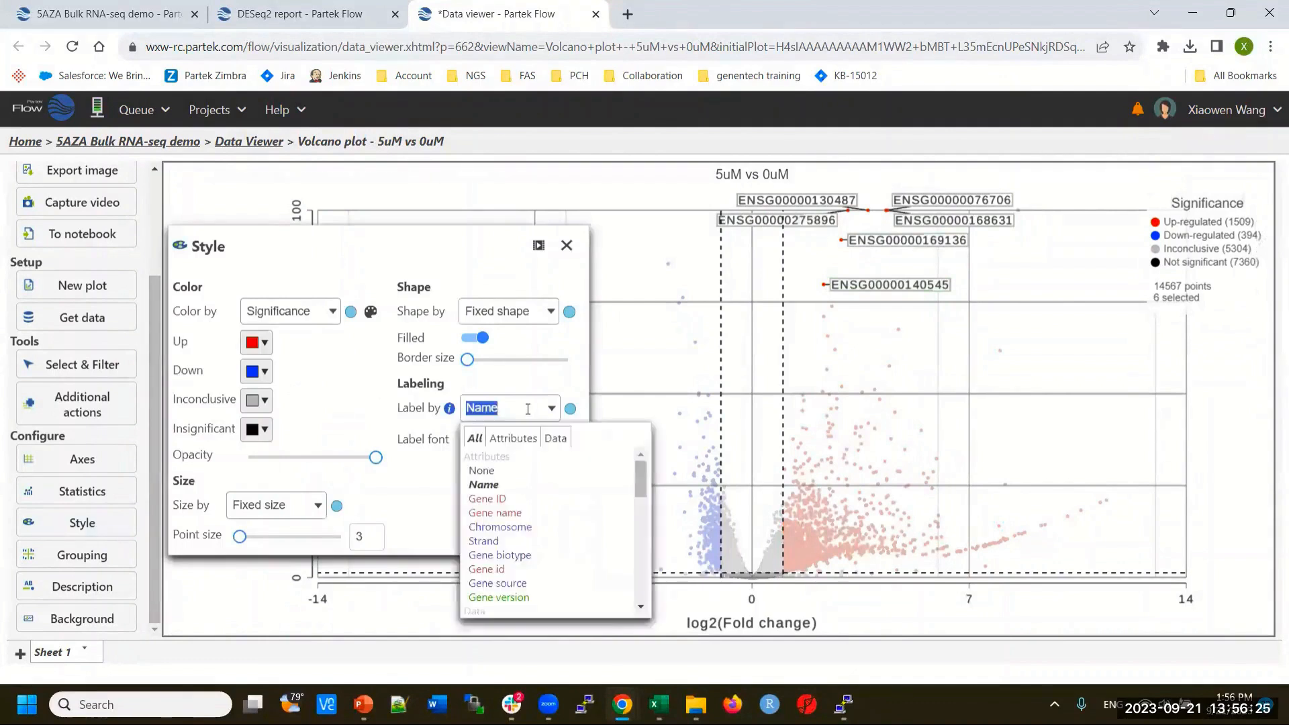
click(512, 516)
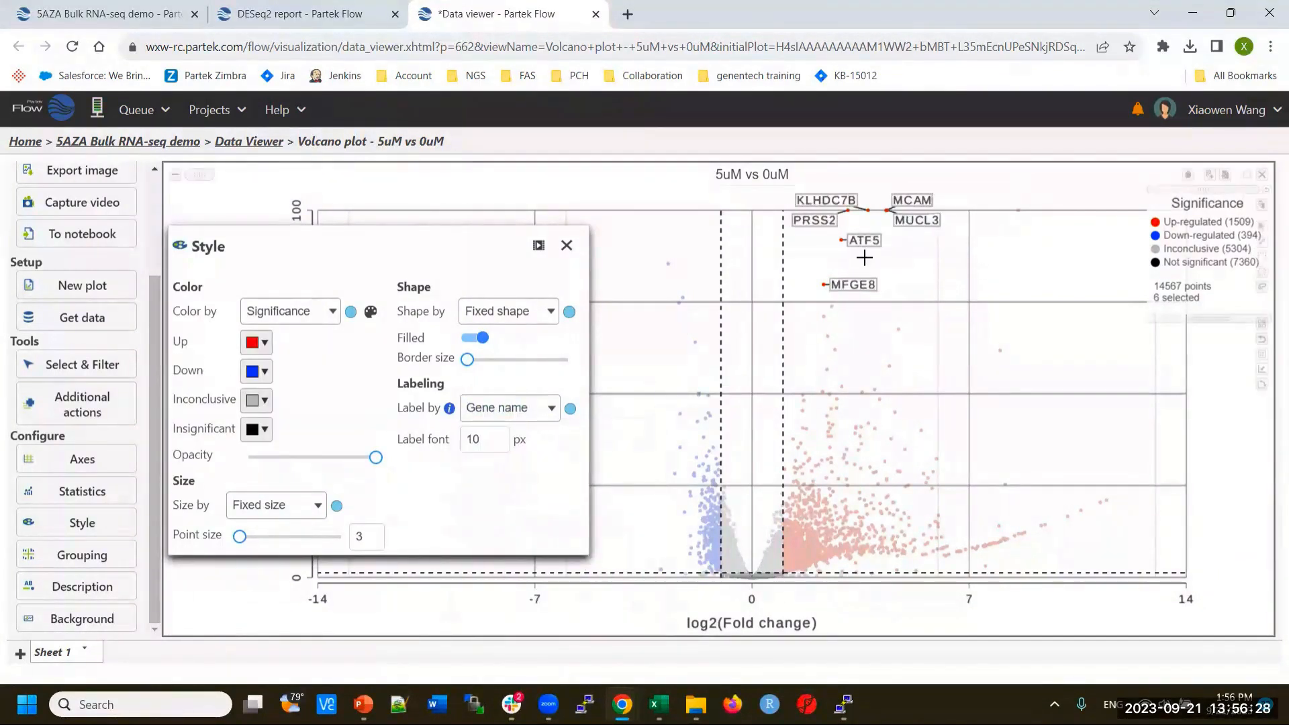
click(567, 245)
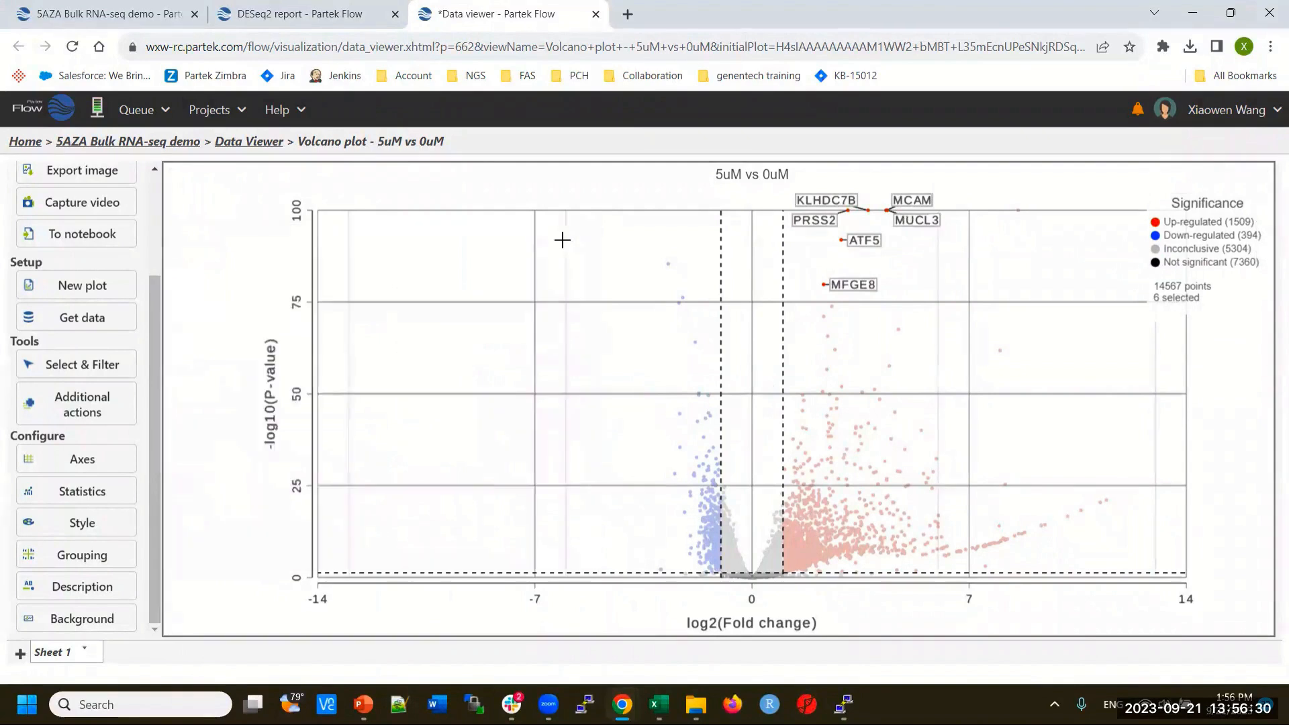
Check the file formats offered for exporting the plot image, and close the export dialog without saving.
drag(156, 316, 165, 236)
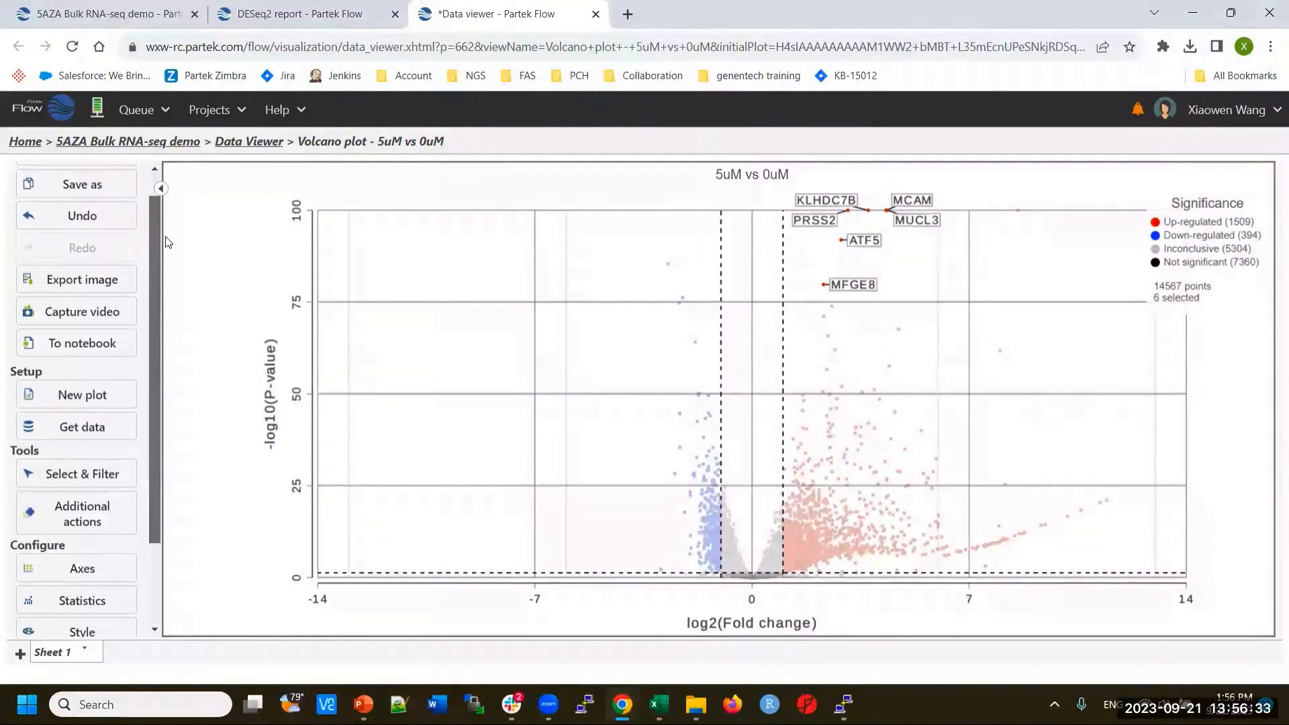
click(98, 290)
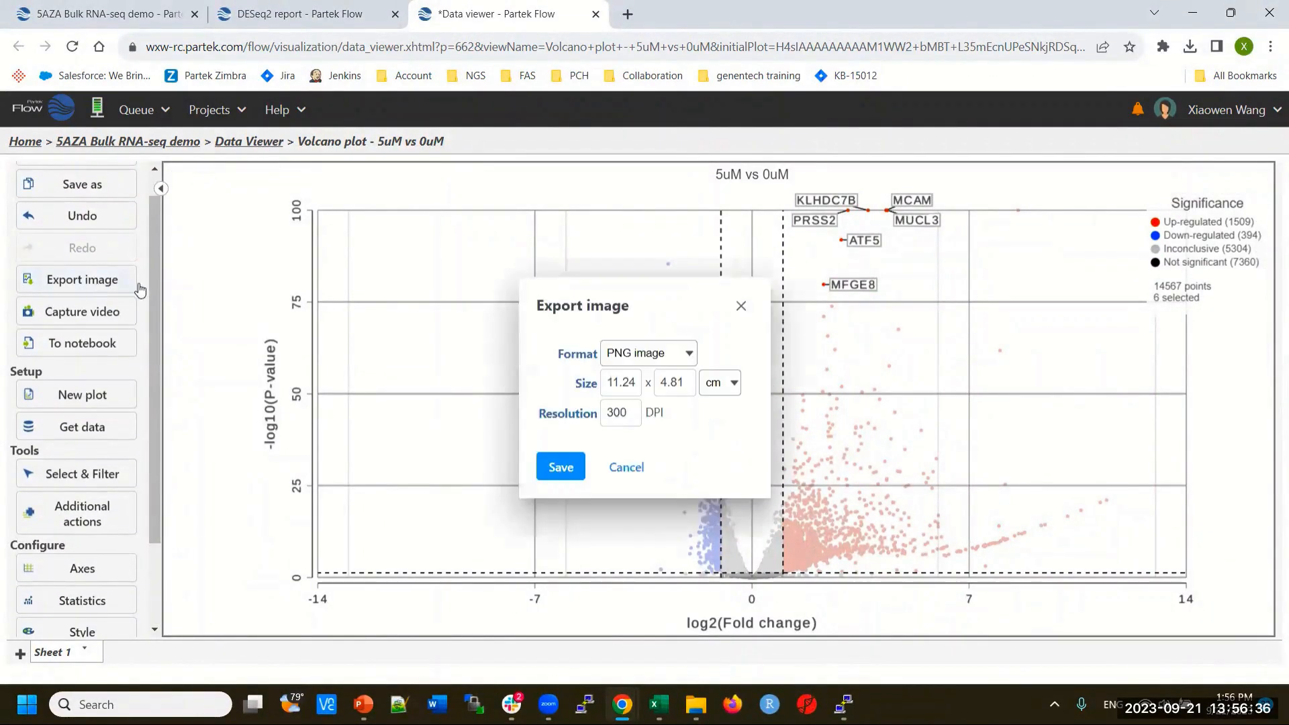
click(676, 354)
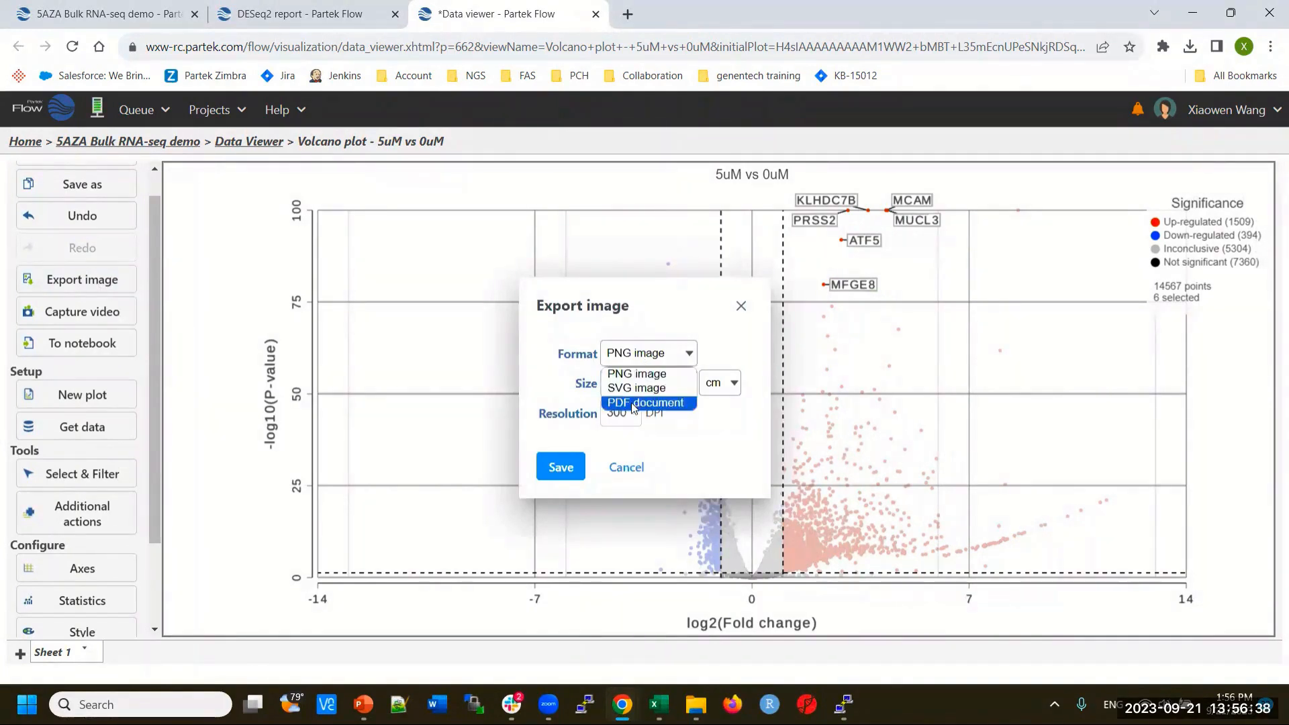
click(739, 313)
click(740, 308)
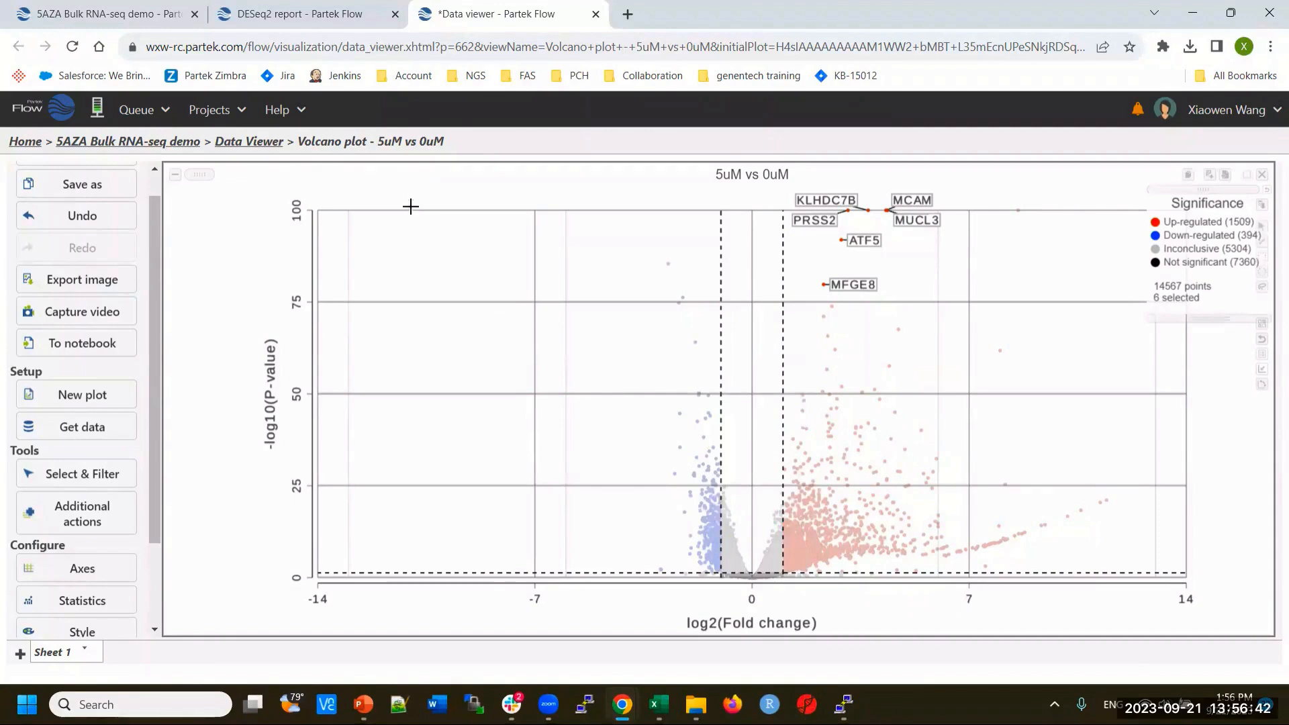
Return from the volcano plot to the analysis pipeline of the 5AZA Bulk RNA-seq demo project.
click(308, 17)
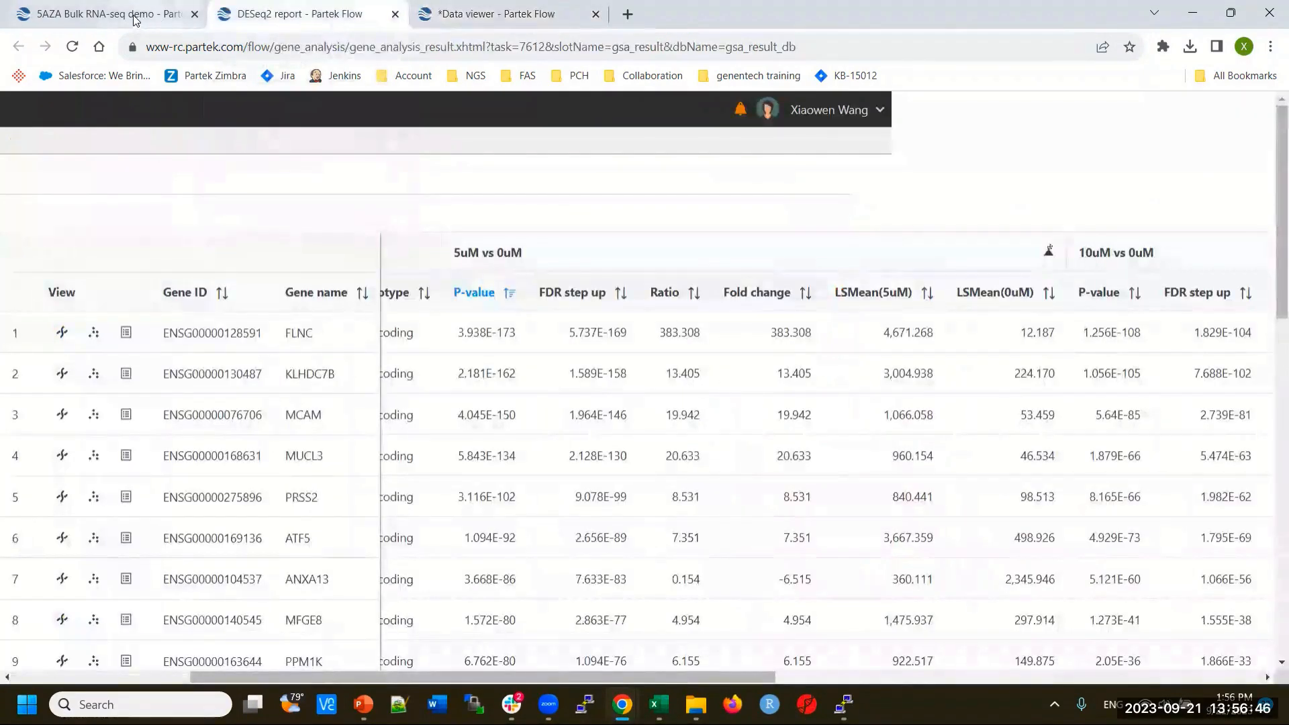
click(136, 20)
click(67, 189)
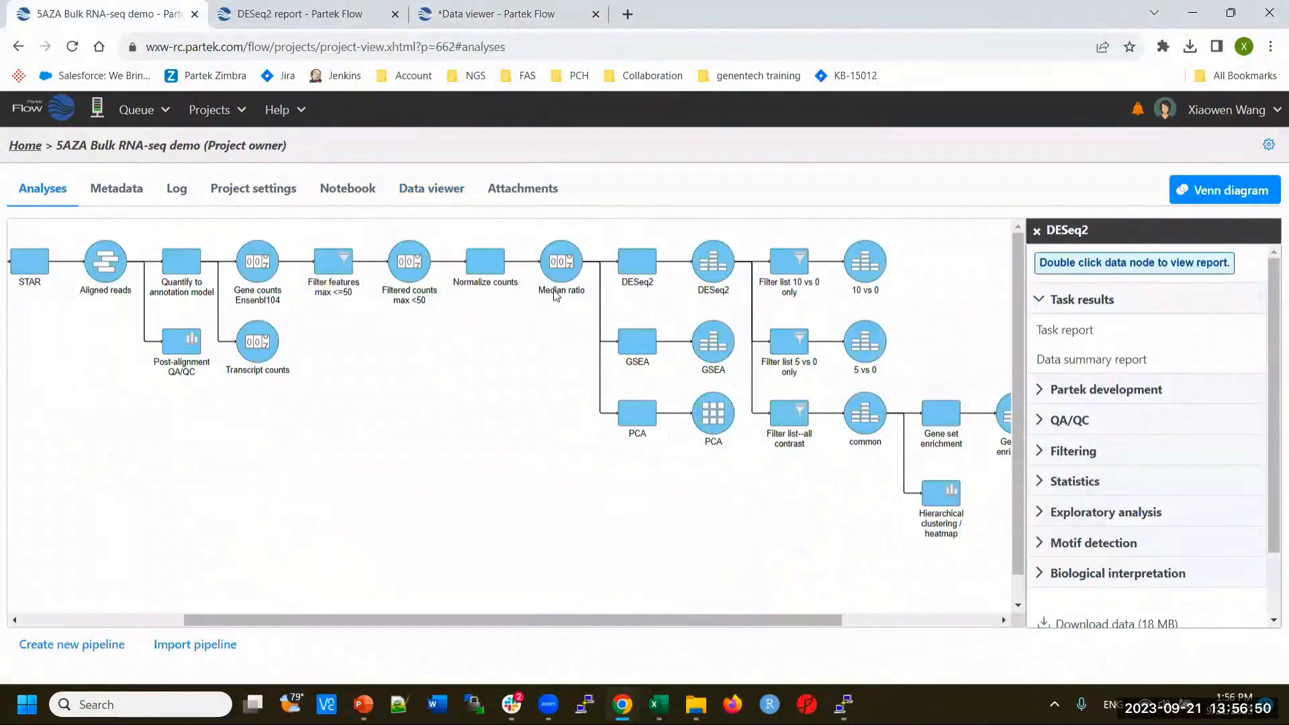
Review the PCA task options for the Median ratio counts, and return to the pipeline without running the task.
click(566, 263)
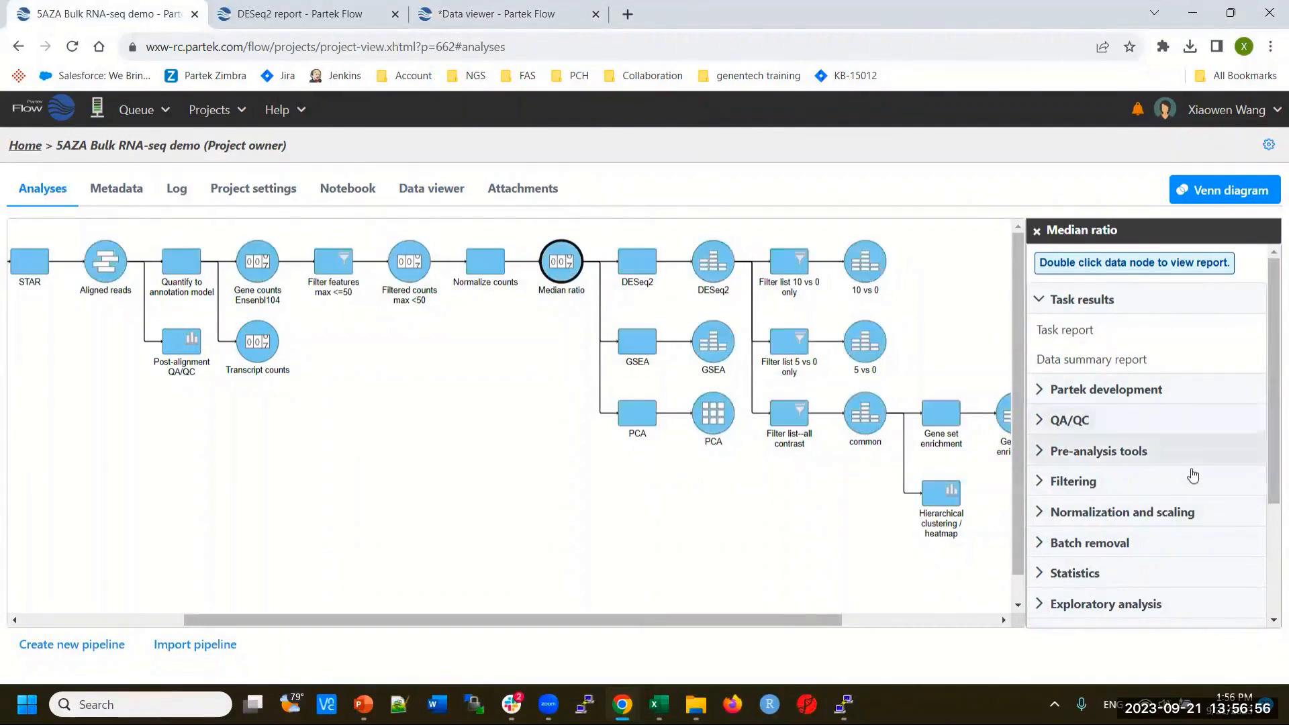
scroll(1211, 489, down, 2)
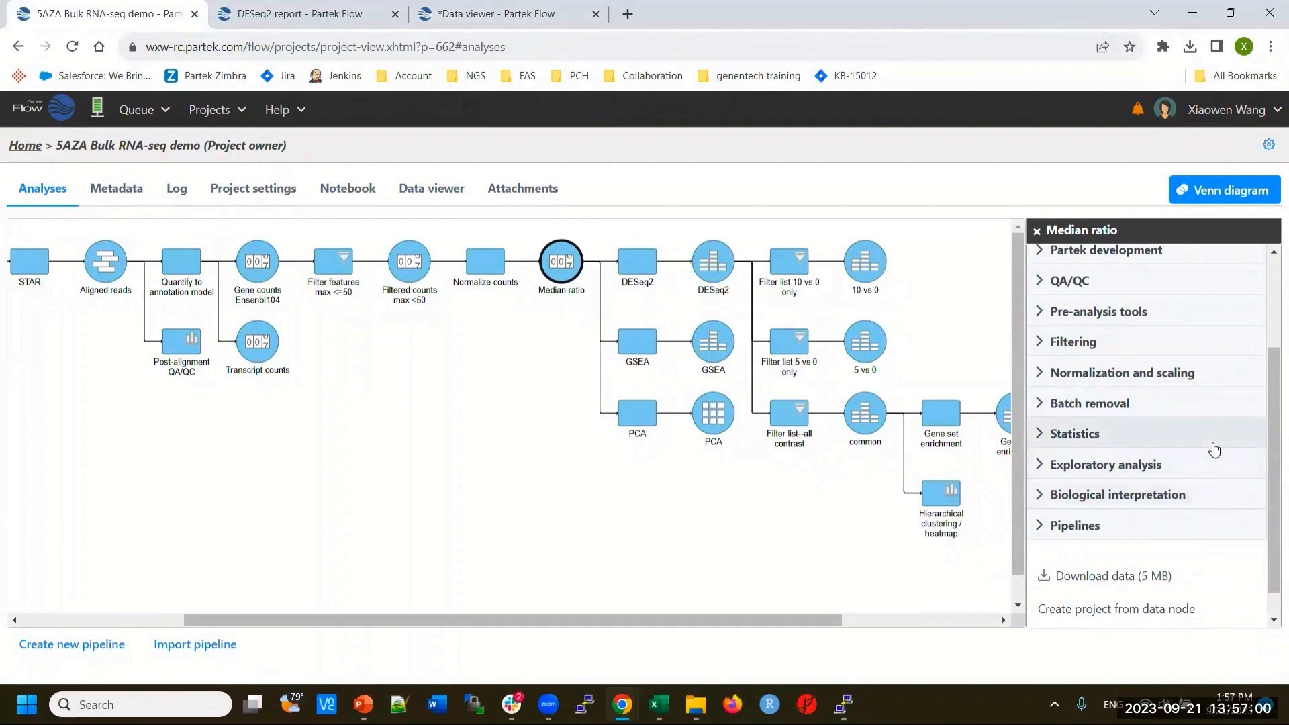
click(1152, 469)
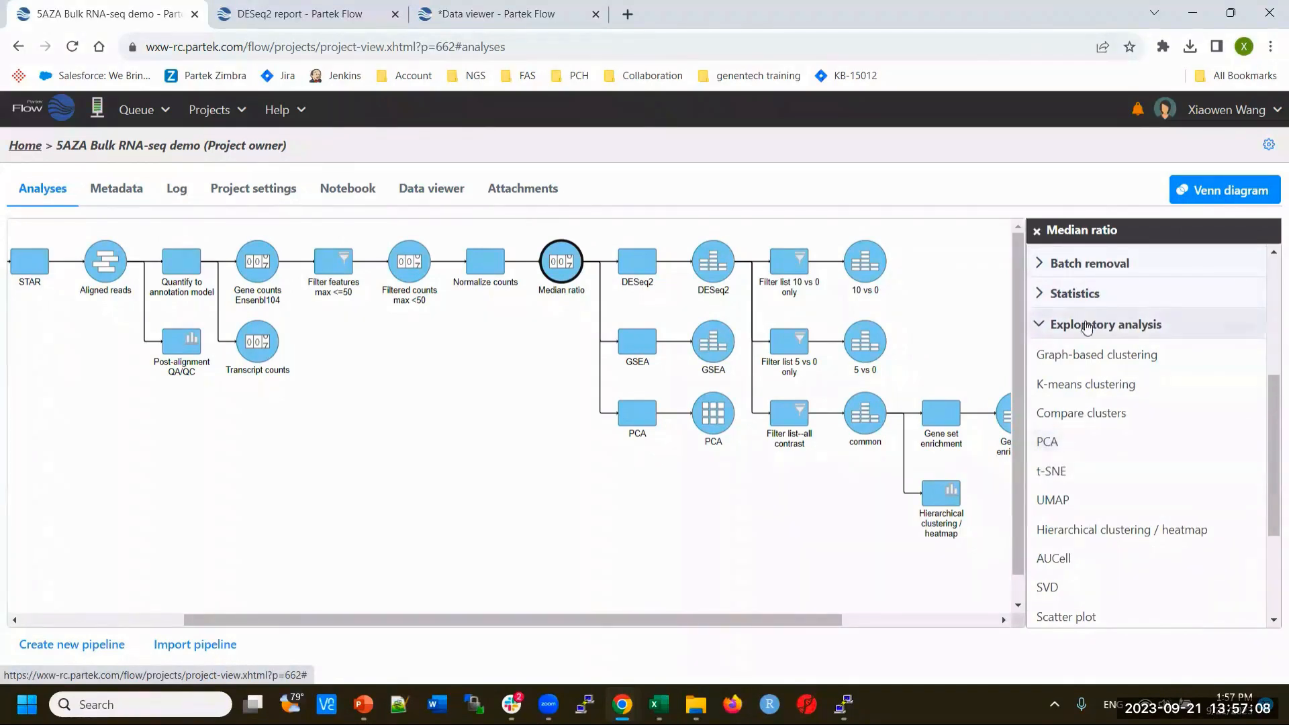
click(1049, 444)
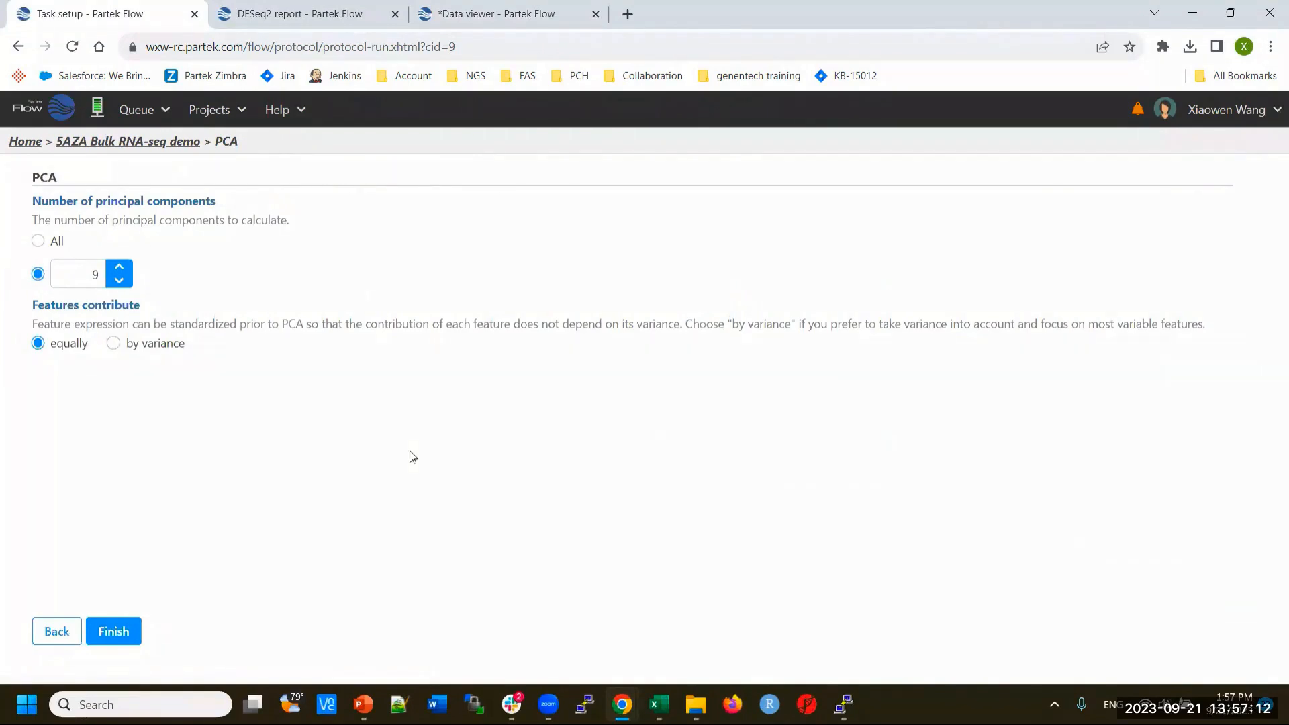
click(119, 142)
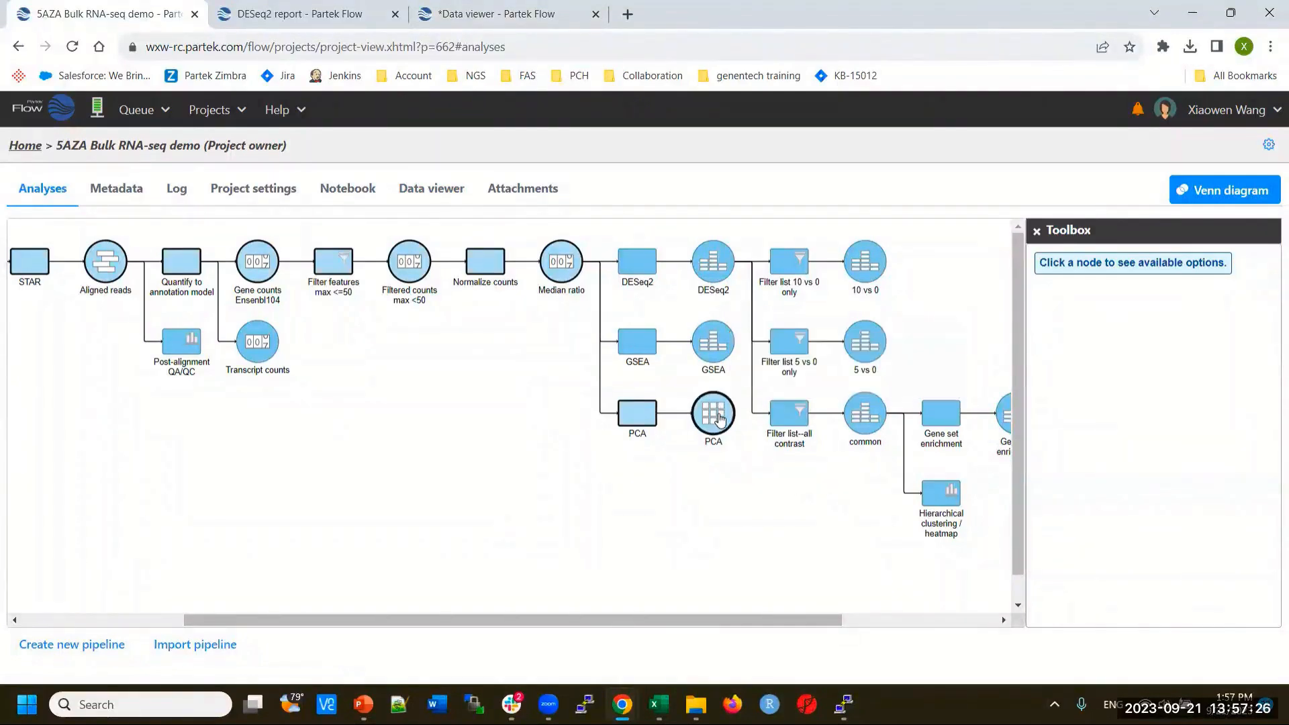
Open the existing PCA result plot and check which attributes and genes its points can be colored by.
double_click(719, 419)
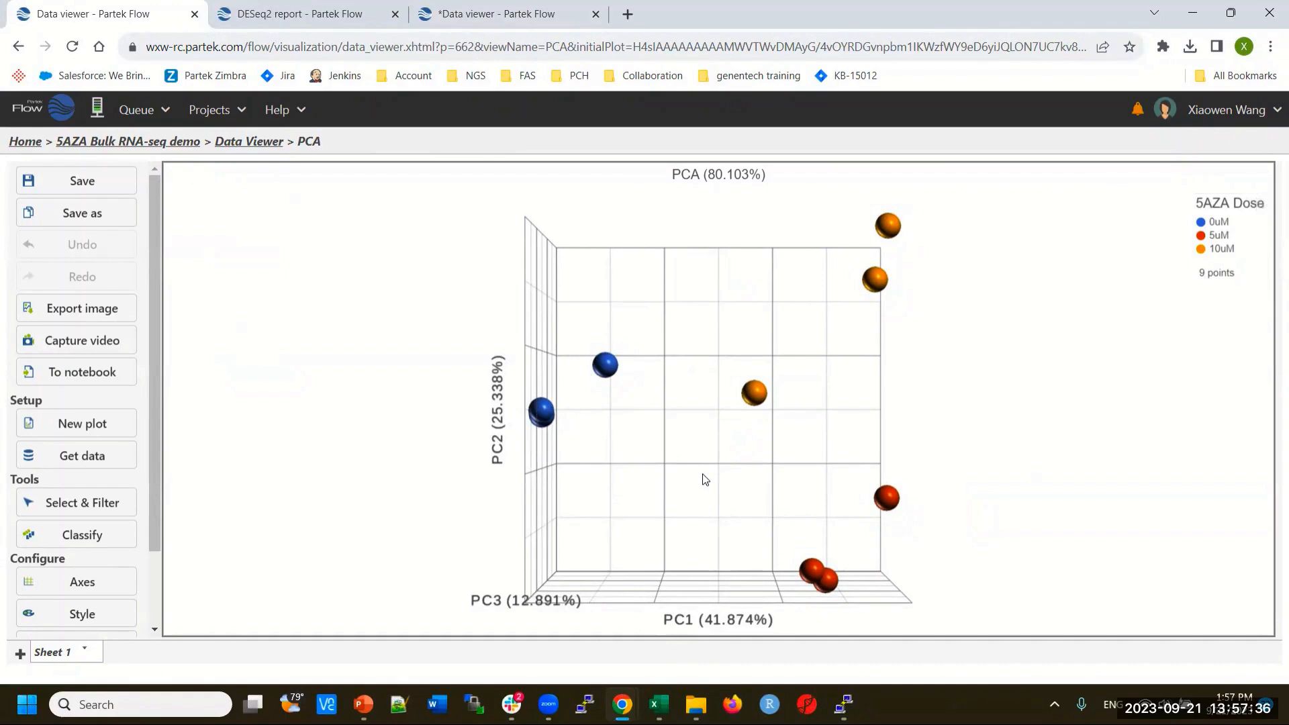
drag(706, 479, 647, 469)
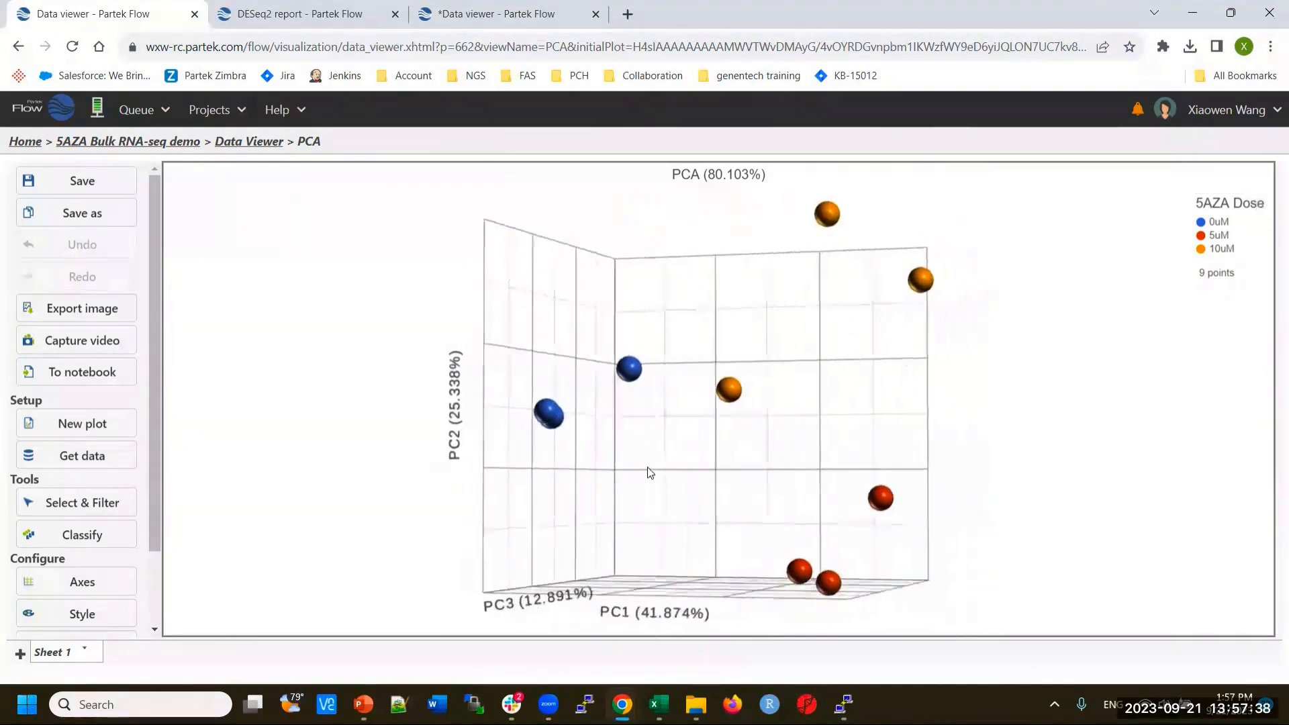
click(110, 614)
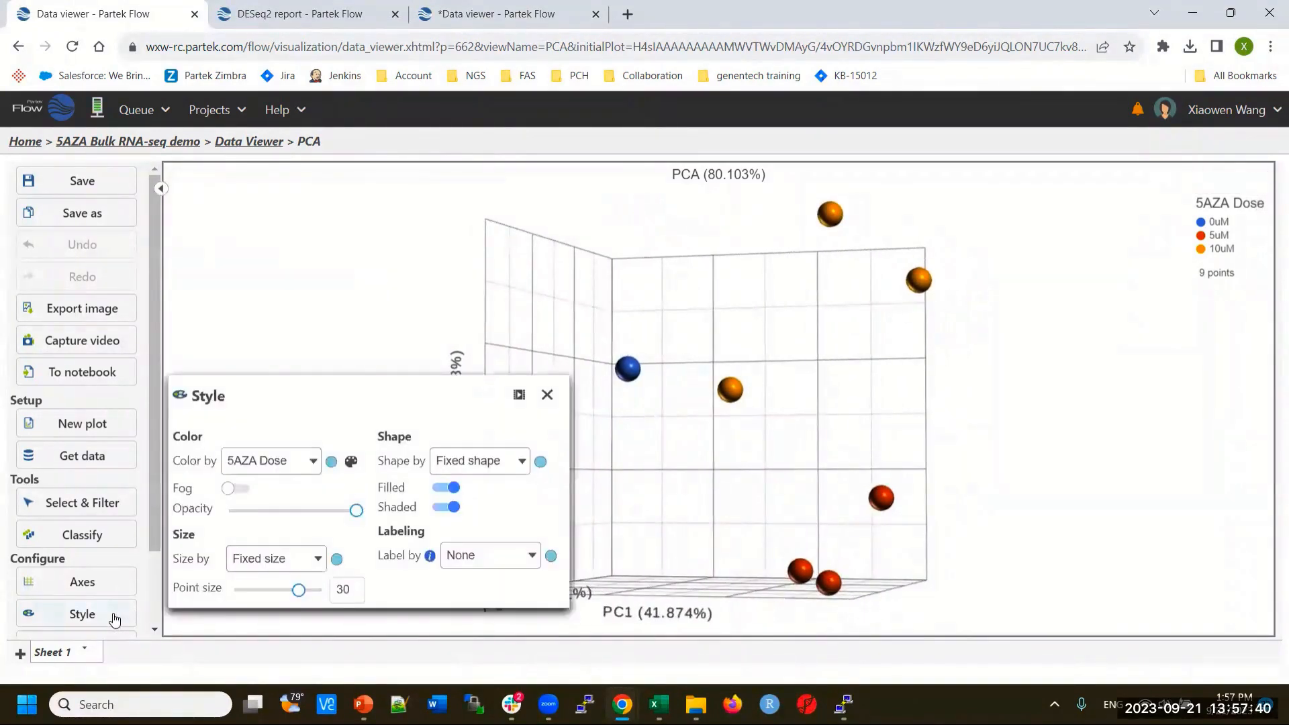
click(309, 463)
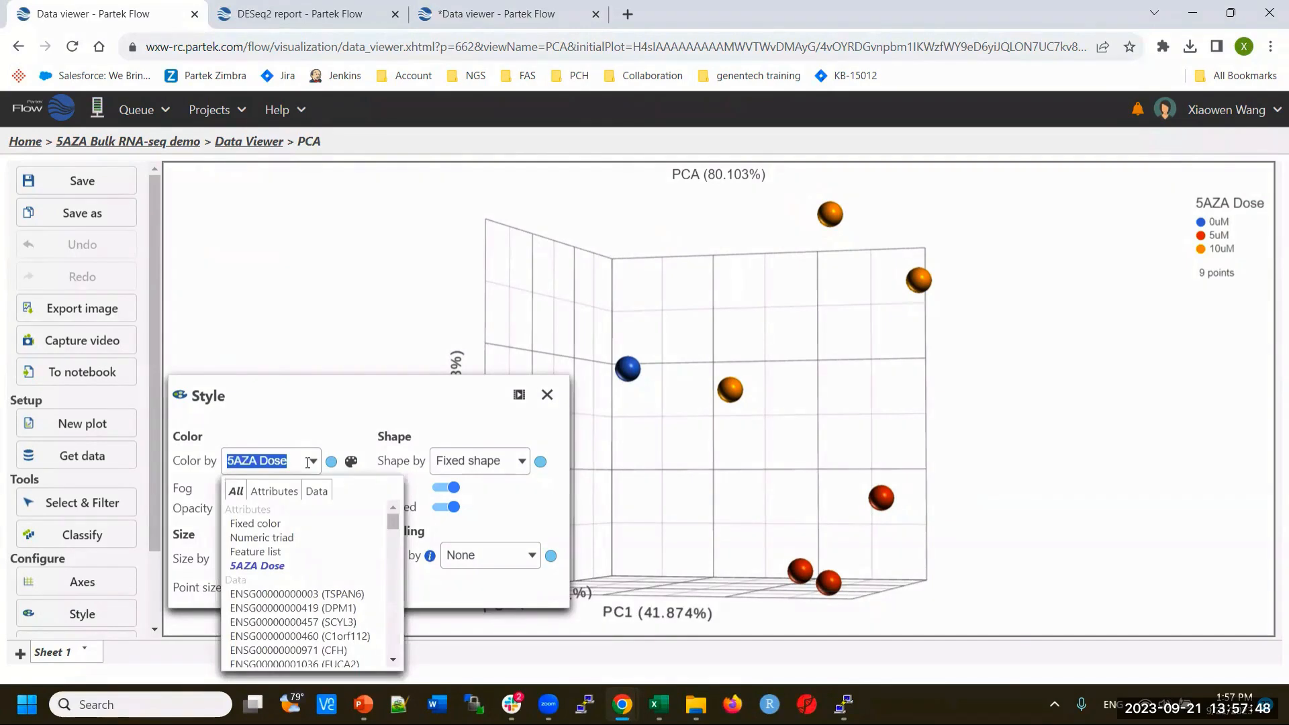
click(350, 395)
click(547, 395)
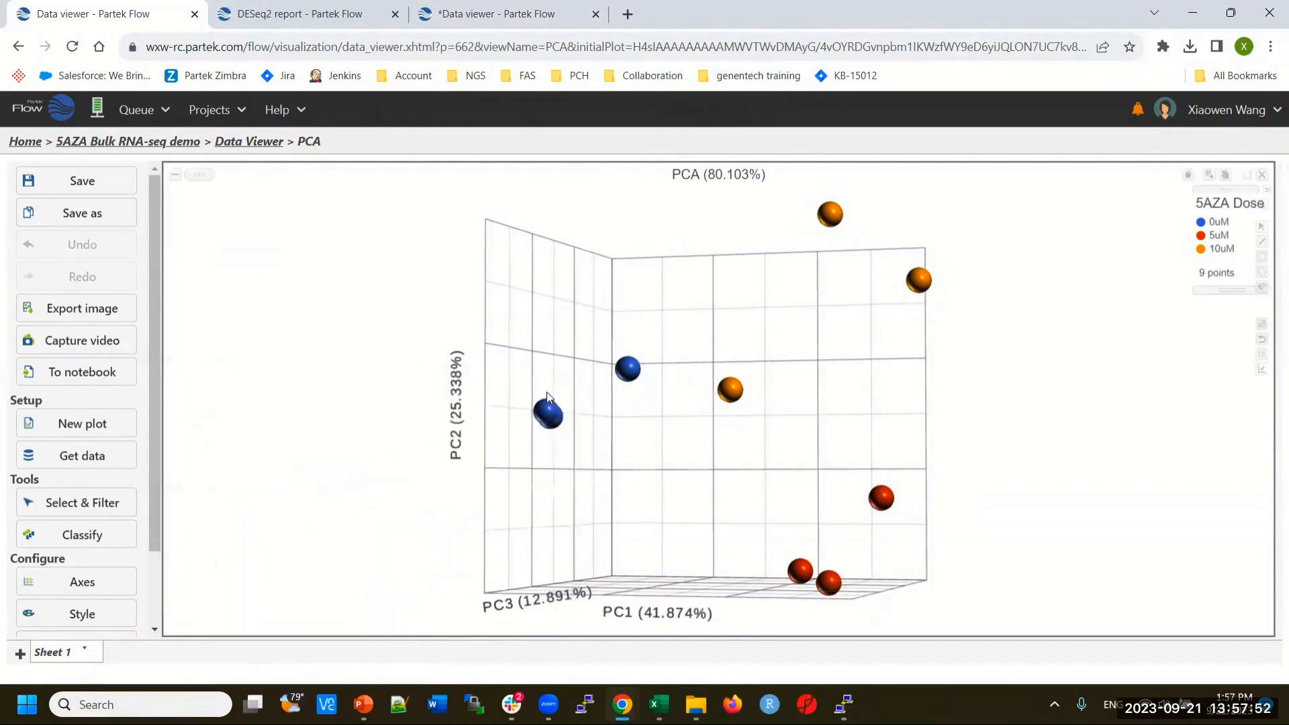
Rotate the PCA plot and move the 5AZA Dose legend closer to the plotted points.
drag(695, 472, 768, 481)
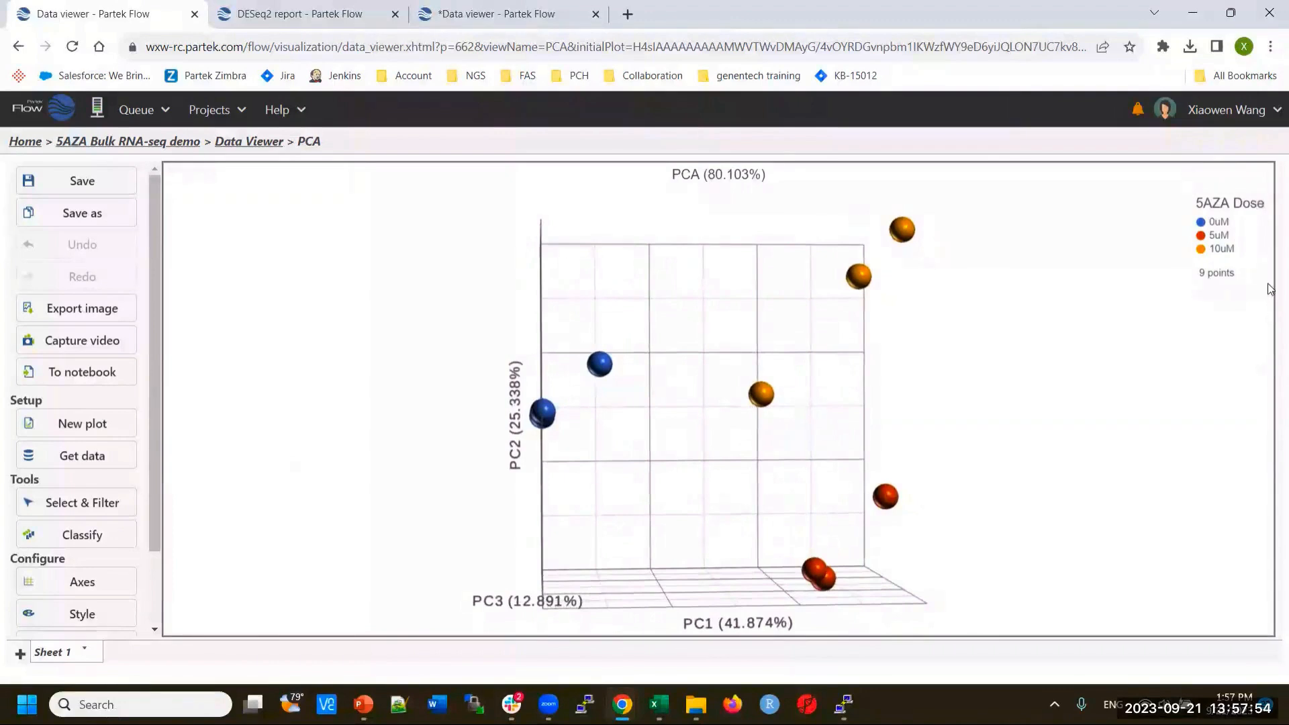
drag(1239, 190, 1068, 208)
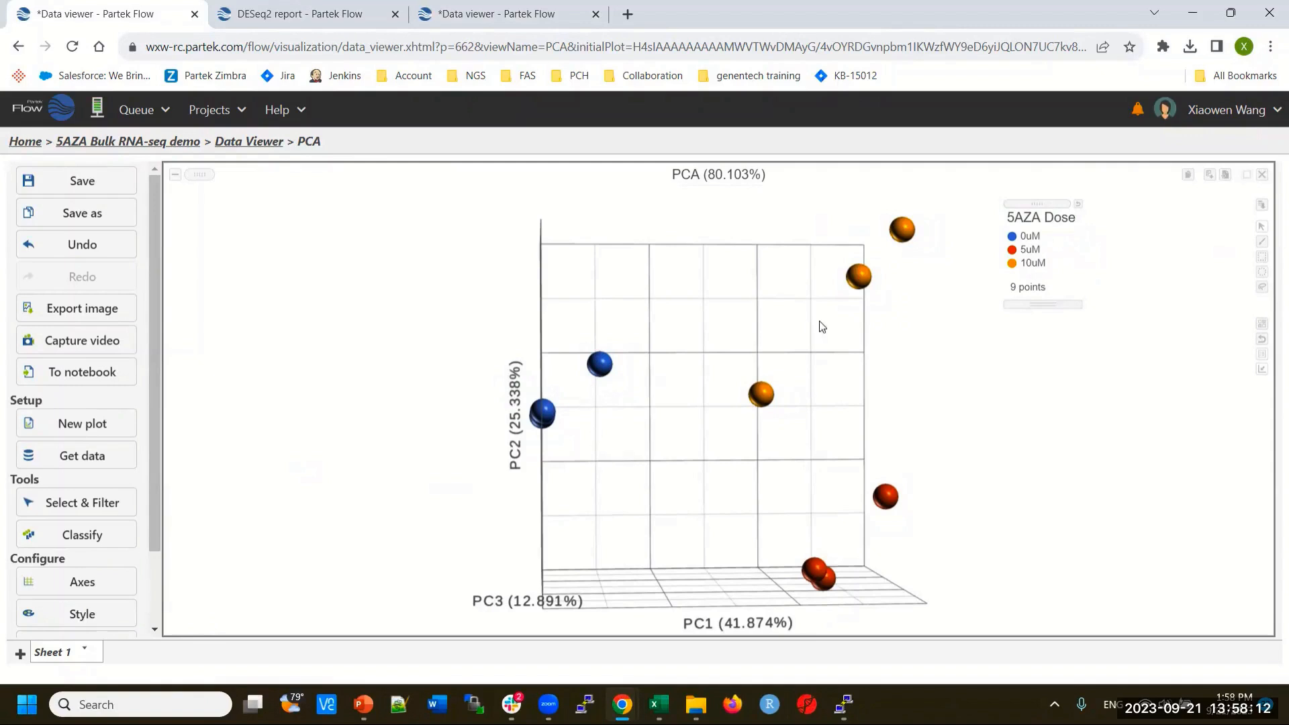
drag(682, 475, 649, 471)
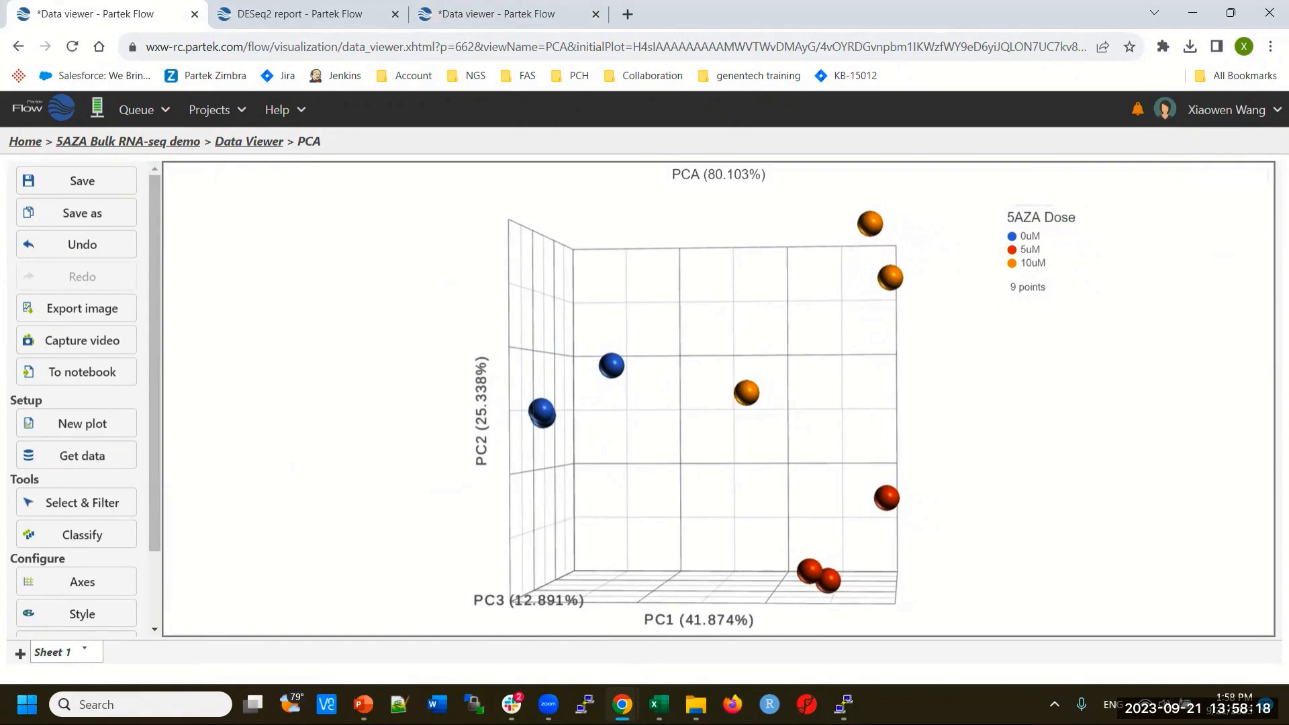
Leave the PCA plot without saving, and open the saved PCA1 session from the project's data viewer.
click(248, 145)
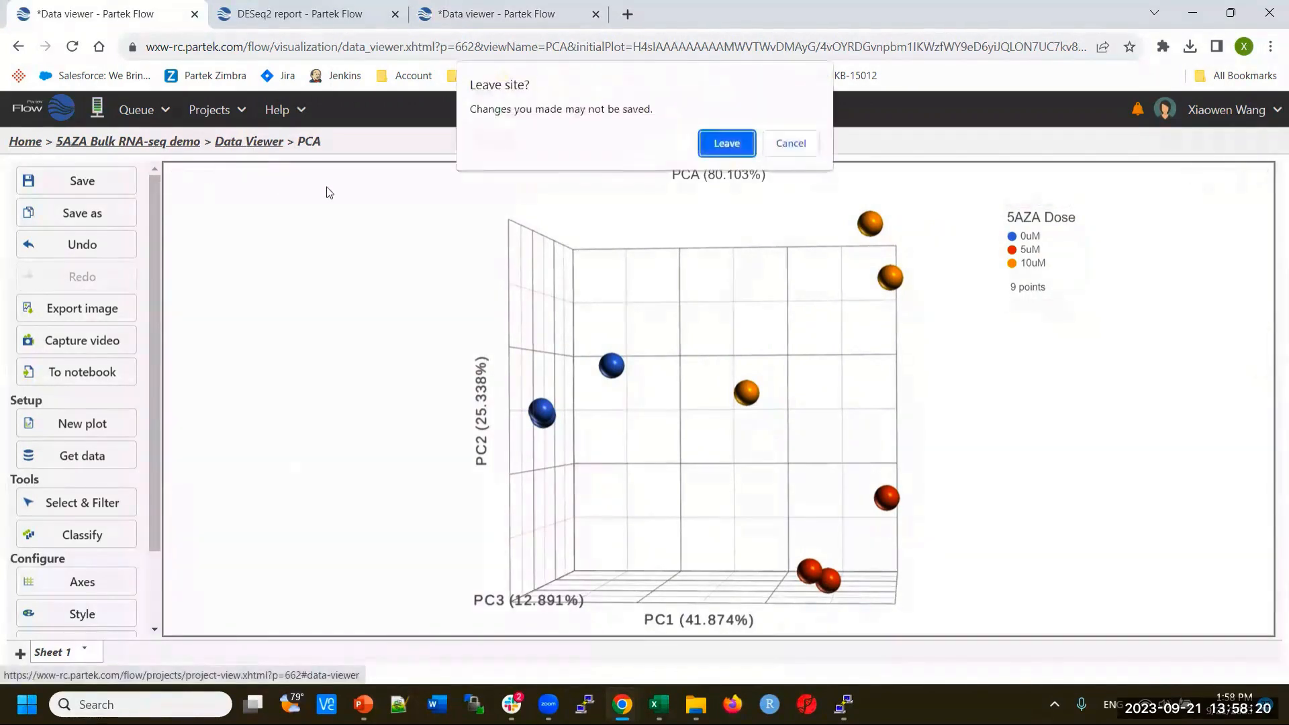
click(721, 143)
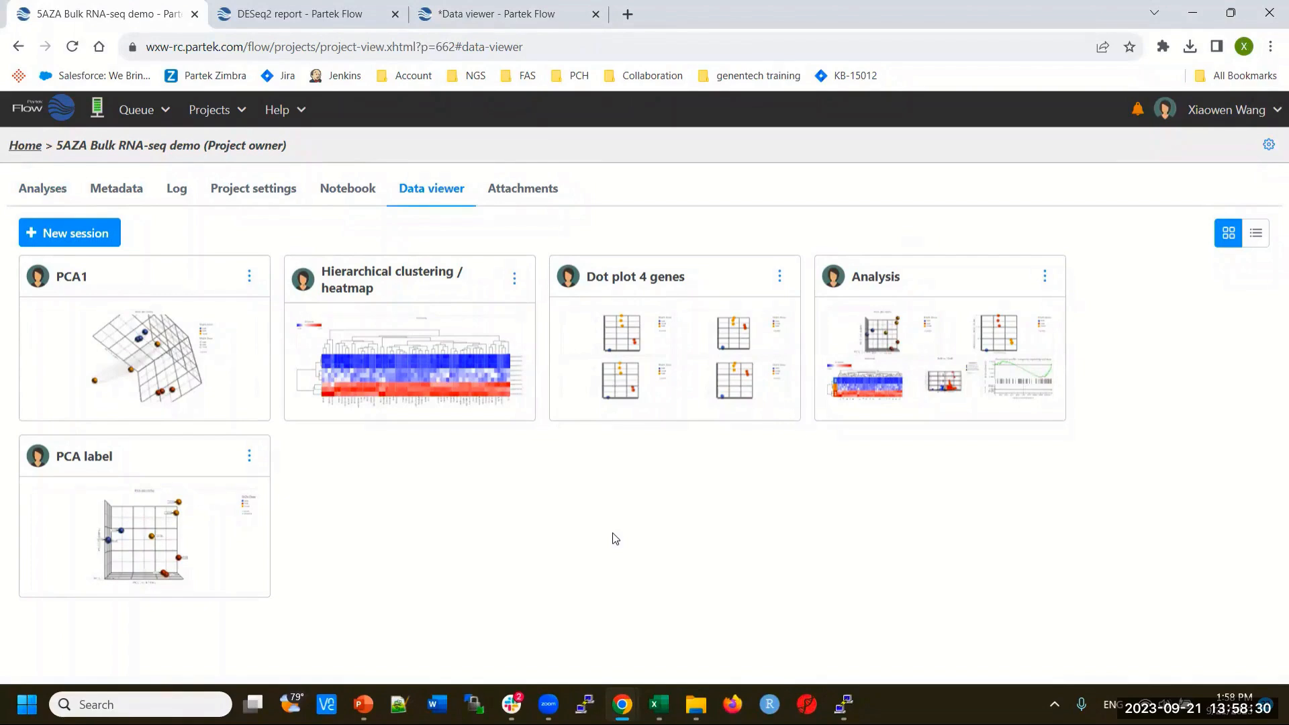
click(74, 278)
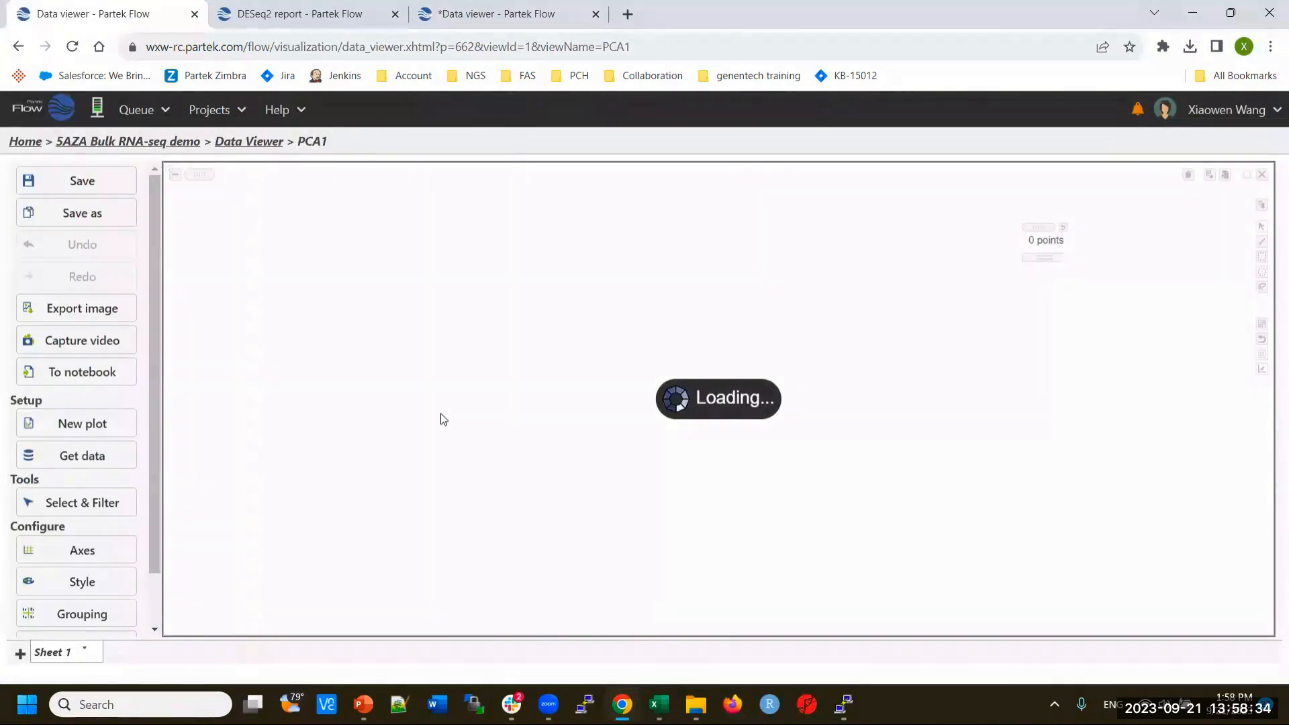
Rotate the PCA1 plot and make it spin automatically by adjusting its camera velocity.
drag(443, 419, 548, 378)
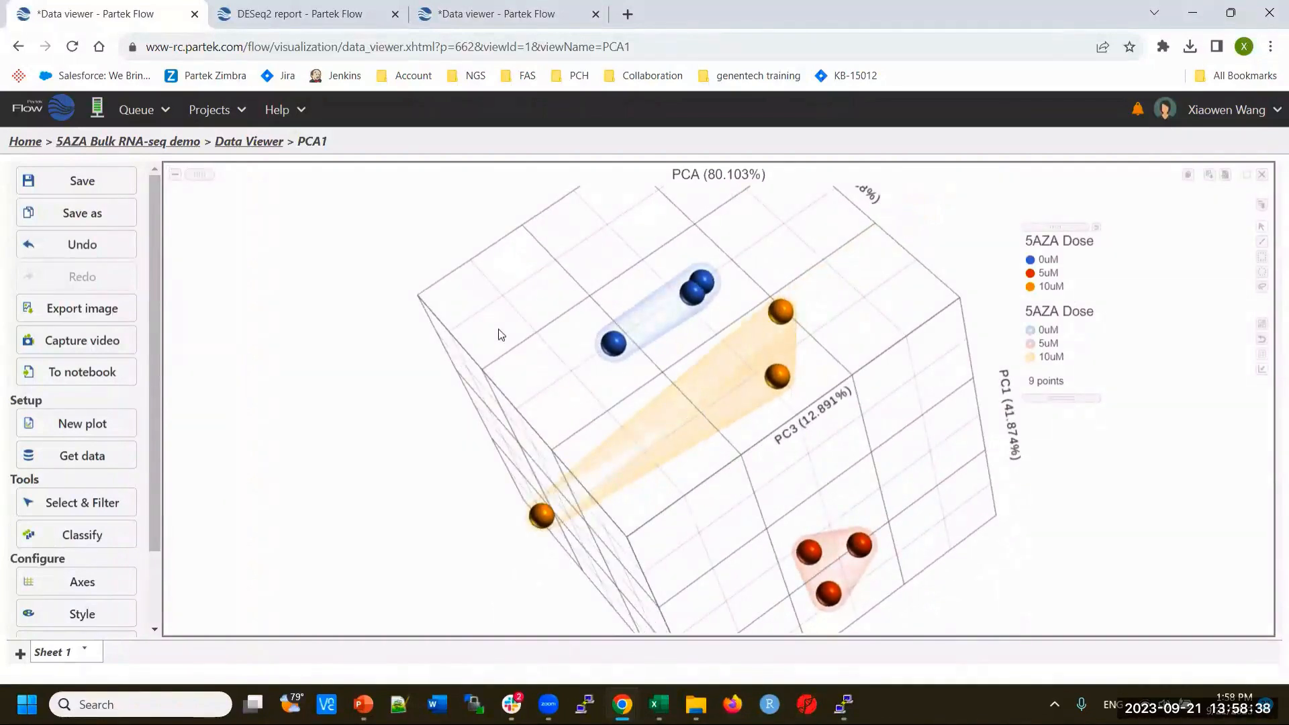
drag(154, 502, 141, 625)
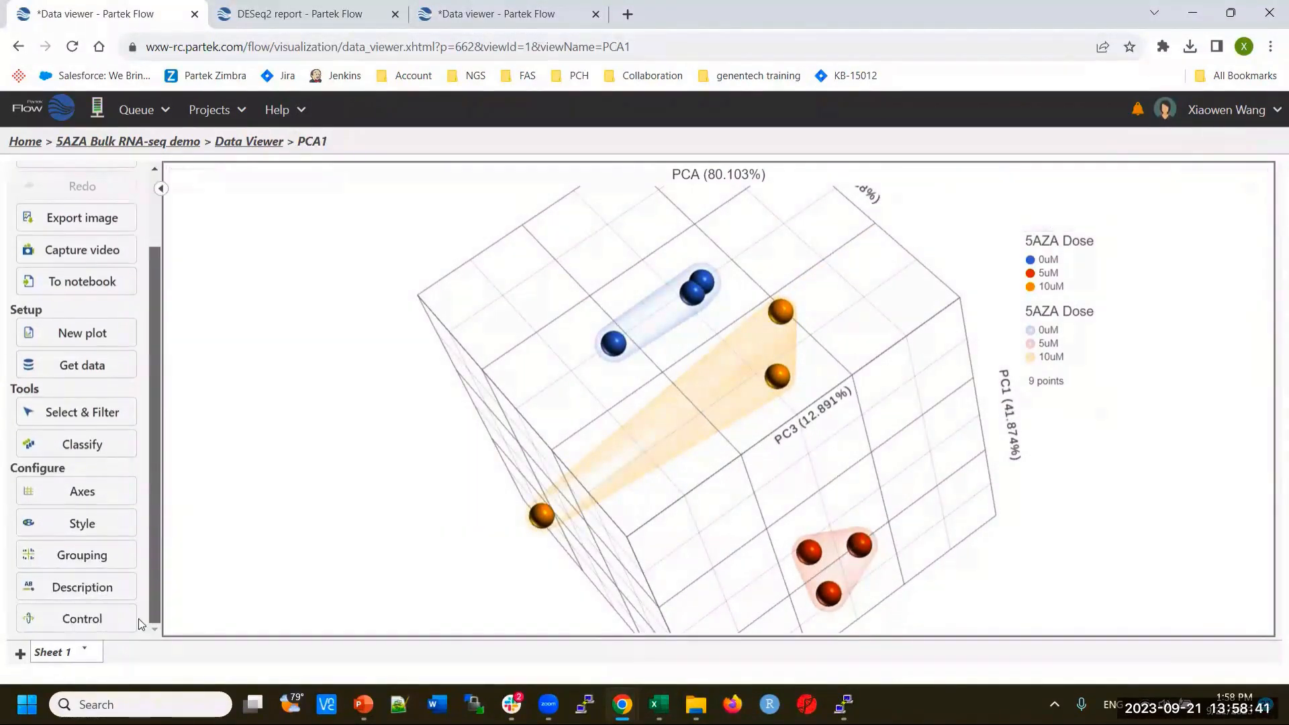
click(70, 621)
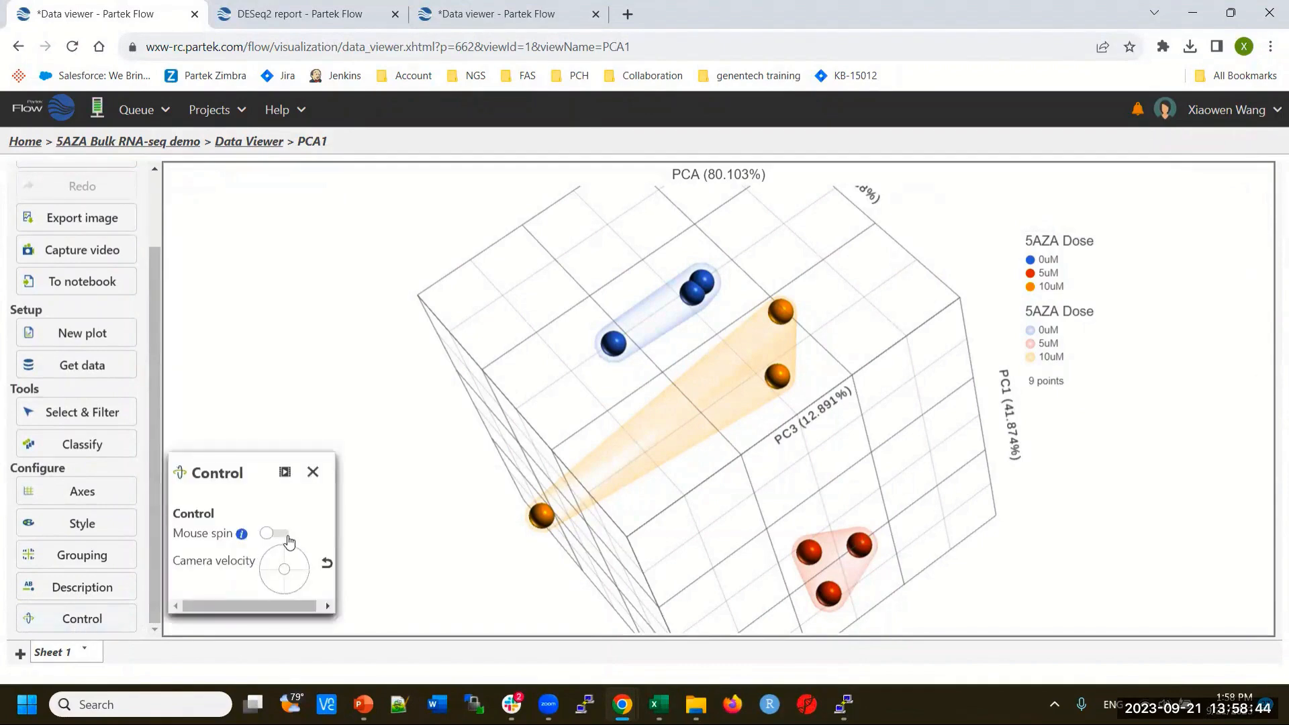
drag(283, 568, 294, 564)
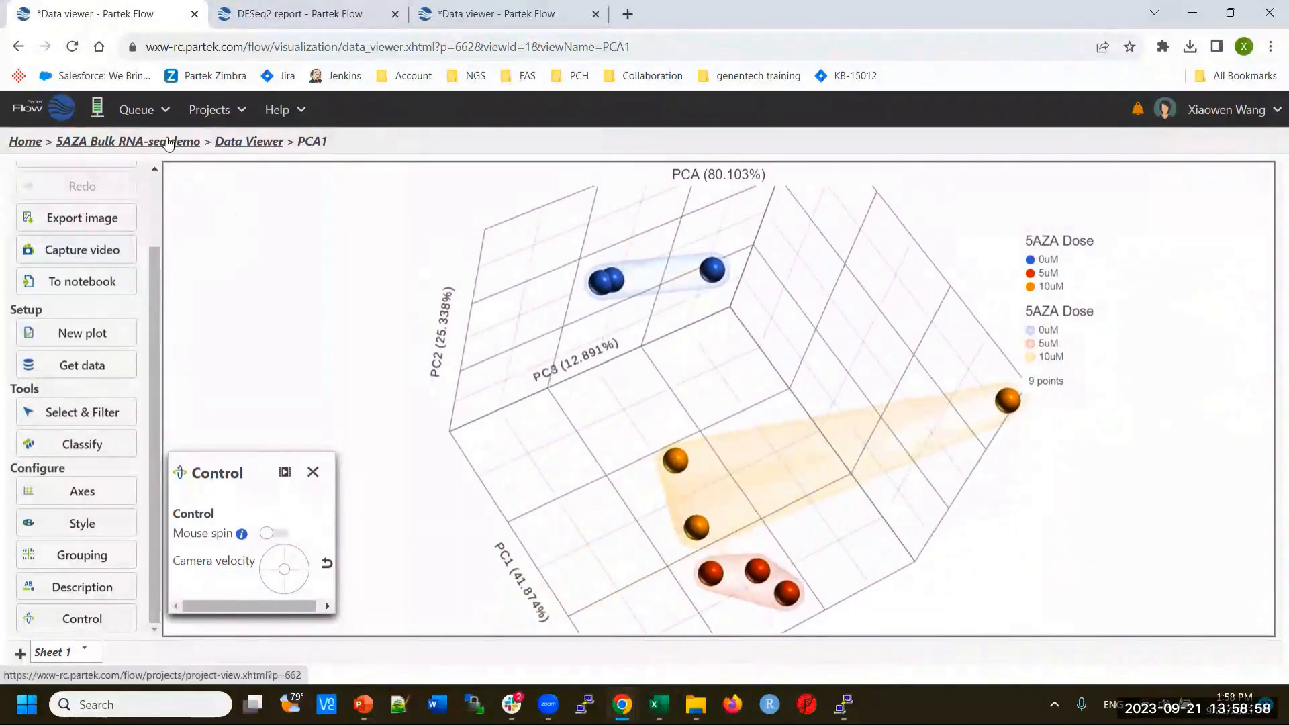
Close the 5uM vs 0uM volcano plot without saving its changes, and return to the DESeq2 report.
click(304, 17)
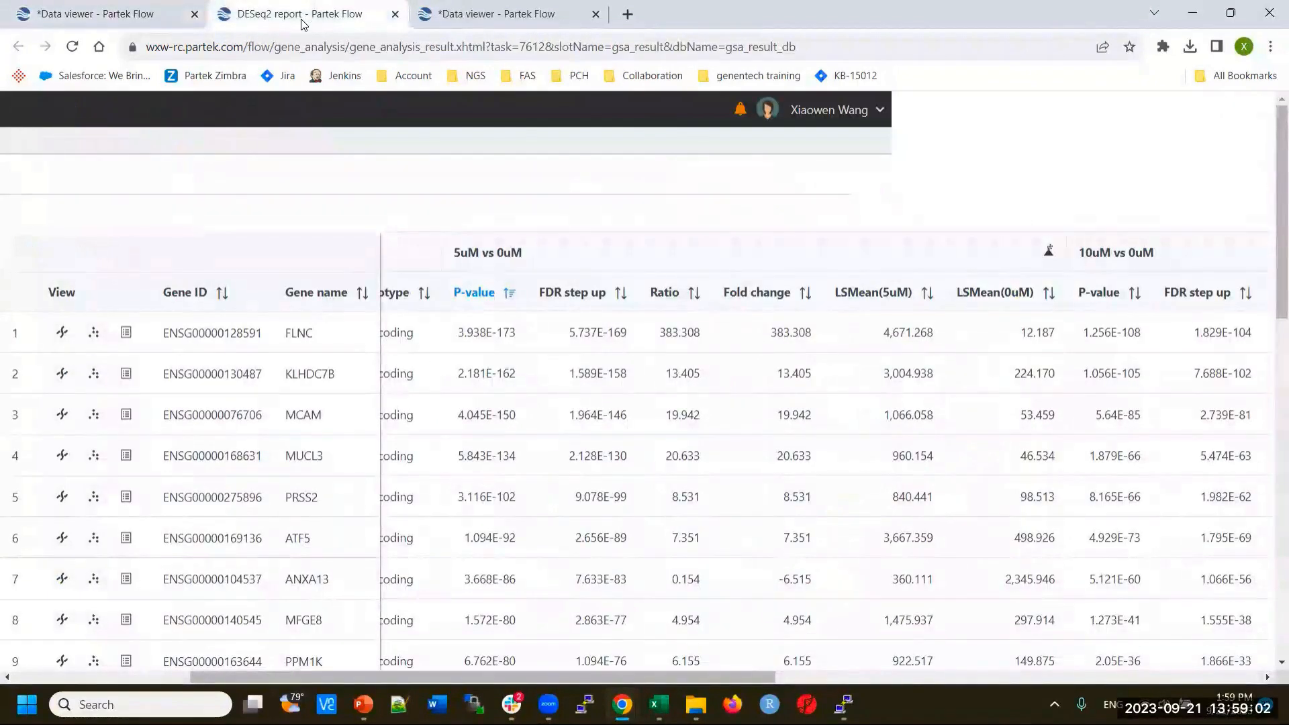
click(596, 14)
click(728, 146)
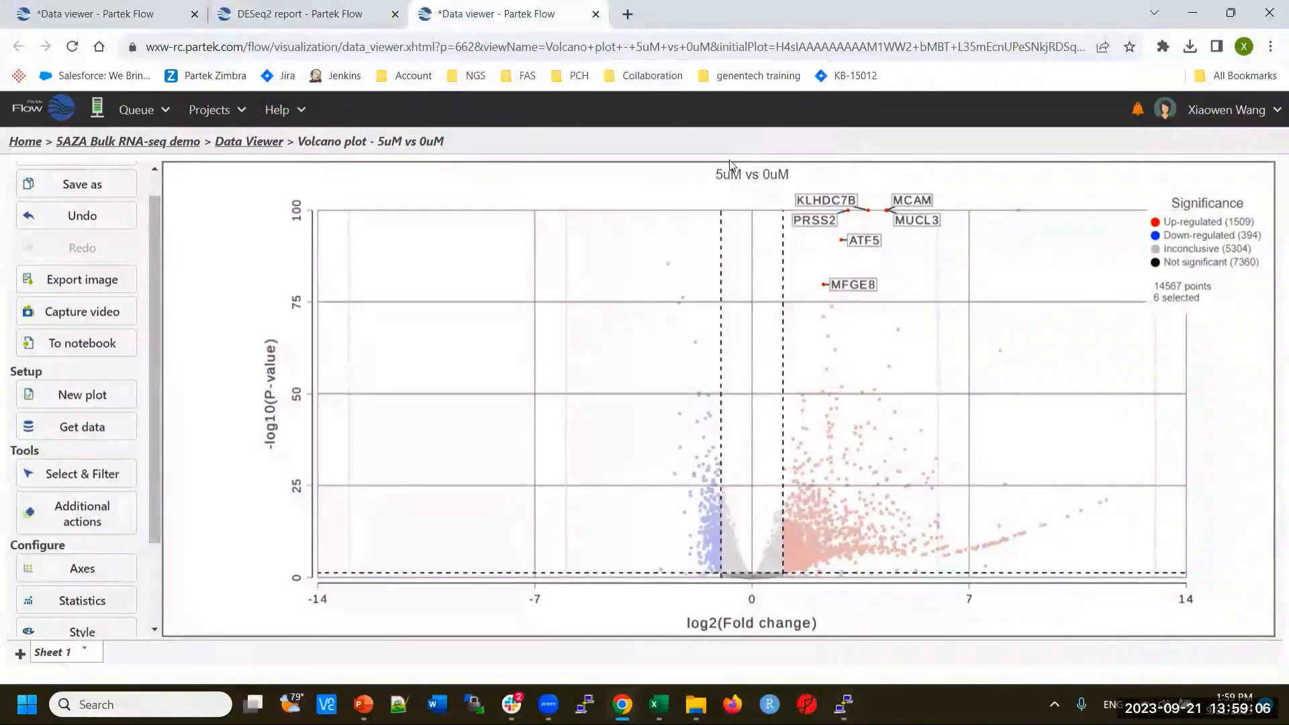
click(596, 14)
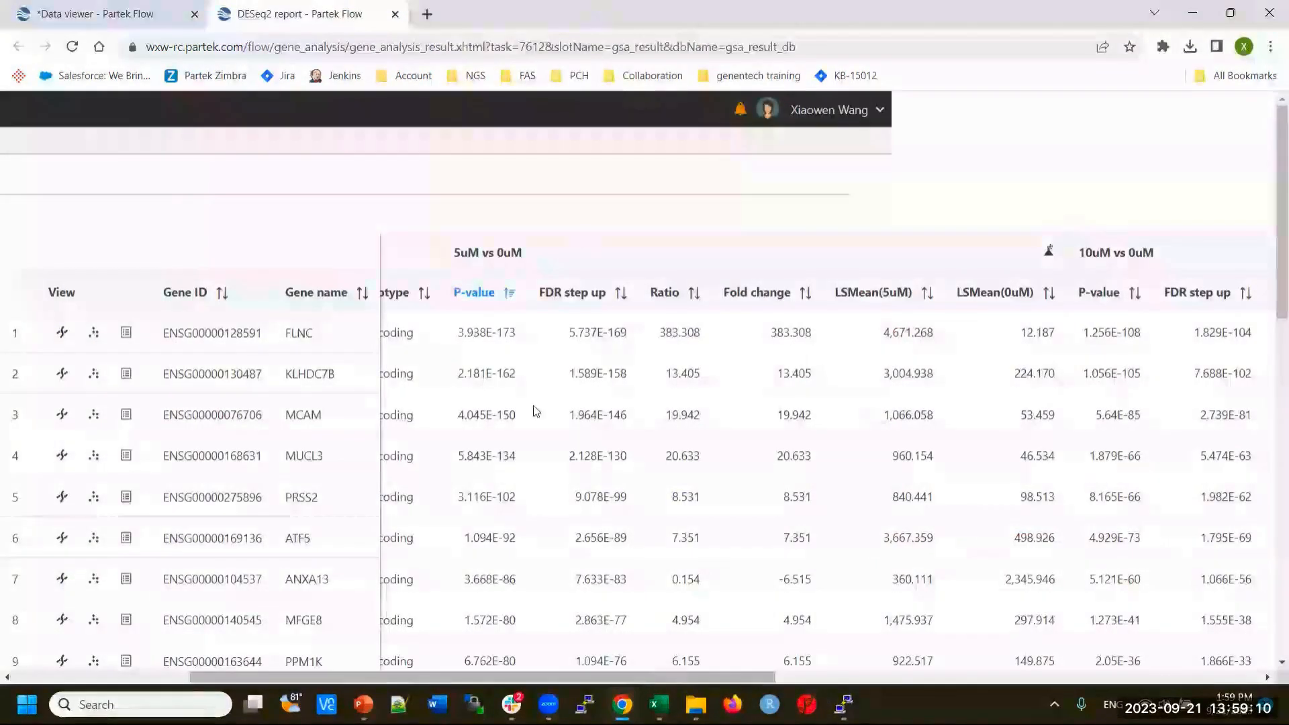
Open the dot plot for gene FLNC from the DESeq2 gene list.
drag(702, 674, 526, 676)
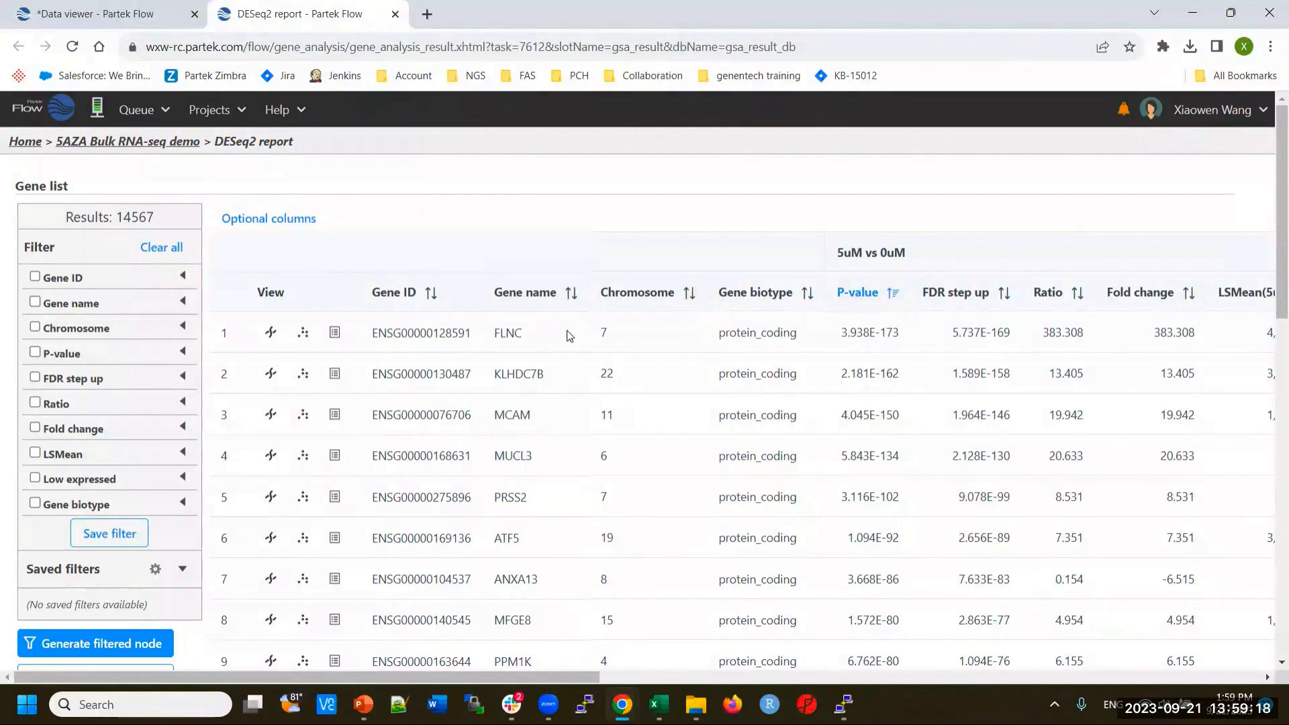
click(303, 334)
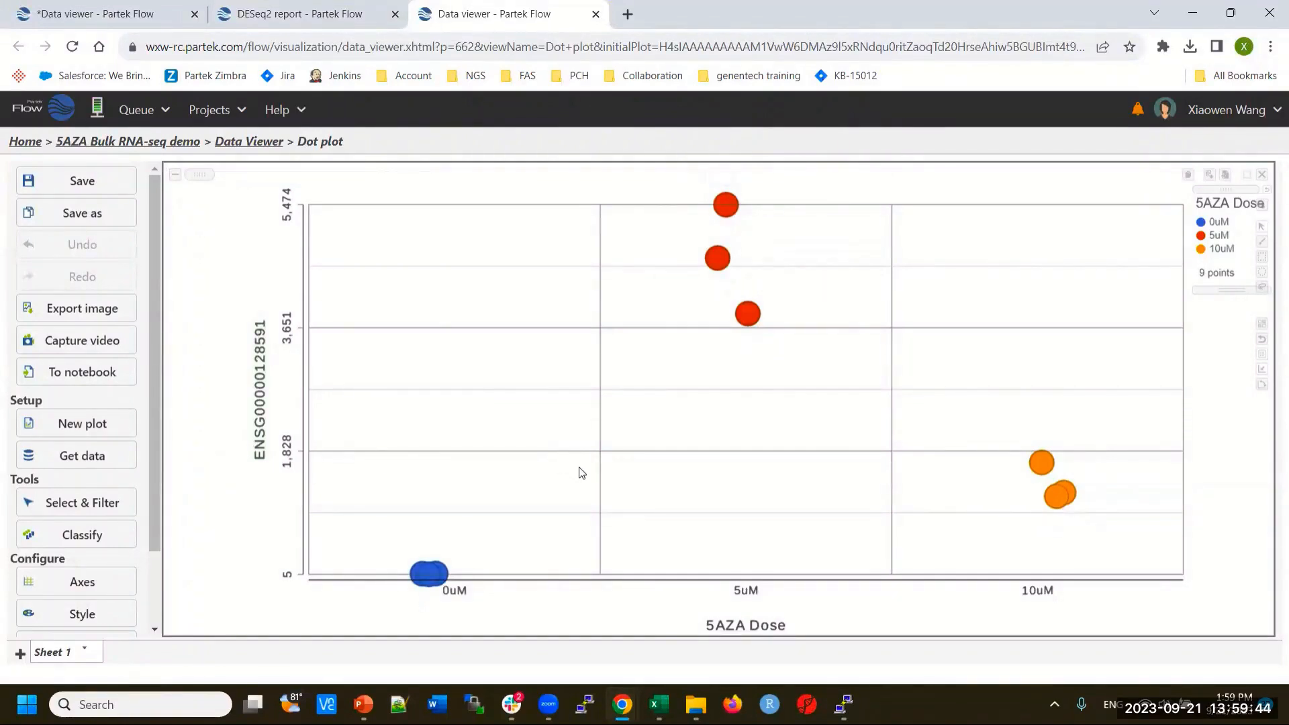
Try reordering the X-axis dose groups of the dot plot to 10uM, 0uM, 5uM, and undo both changes.
drag(1065, 593, 333, 594)
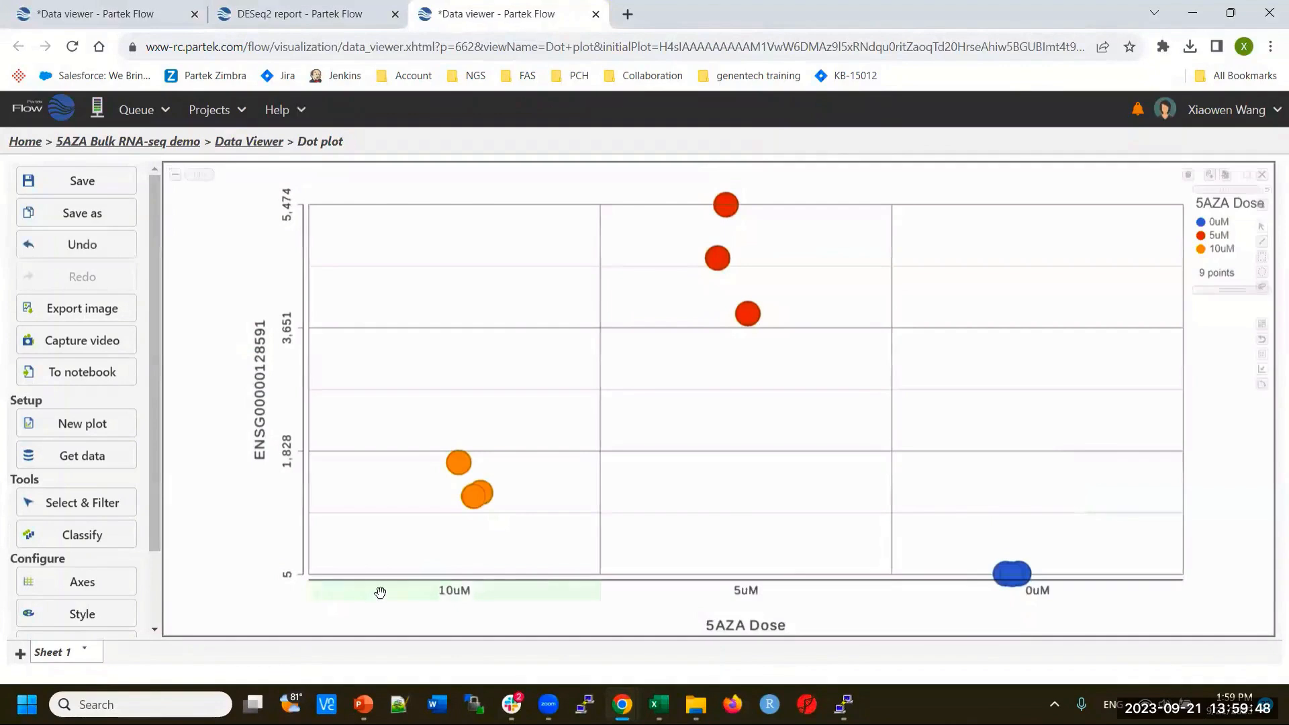
drag(754, 592, 1118, 593)
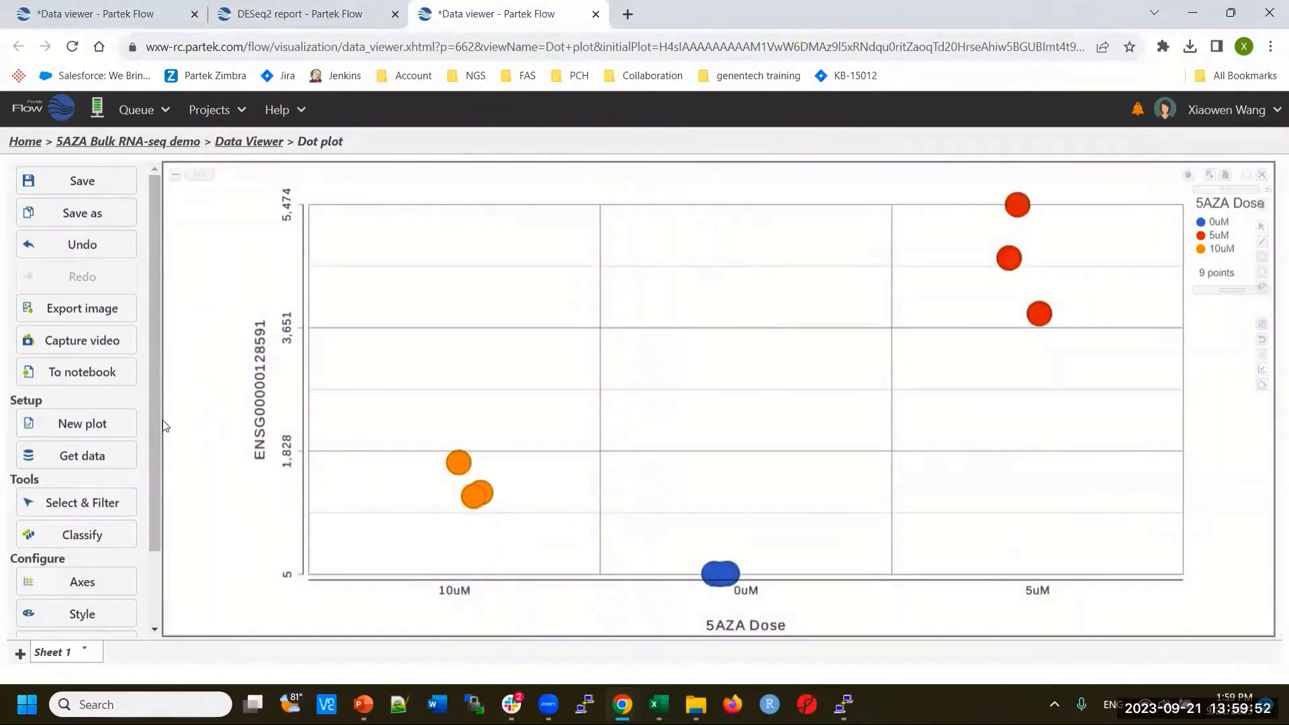
click(73, 251)
click(74, 251)
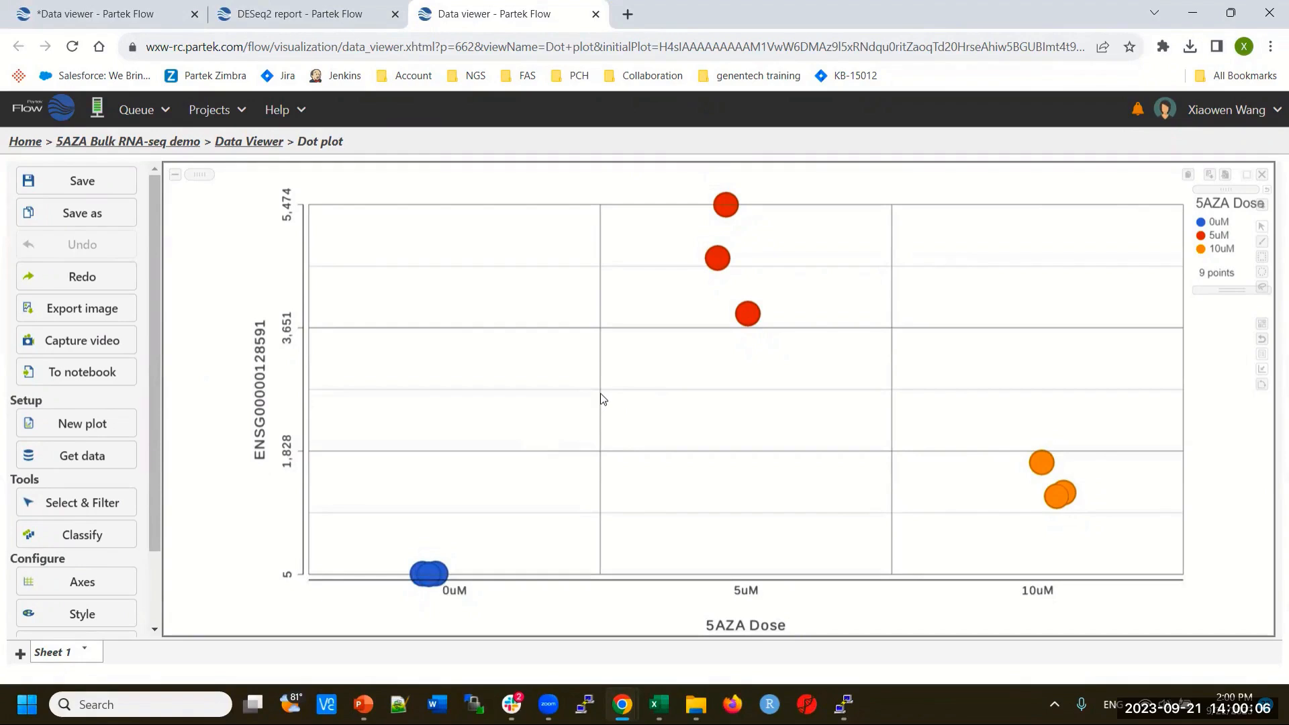
click(261, 372)
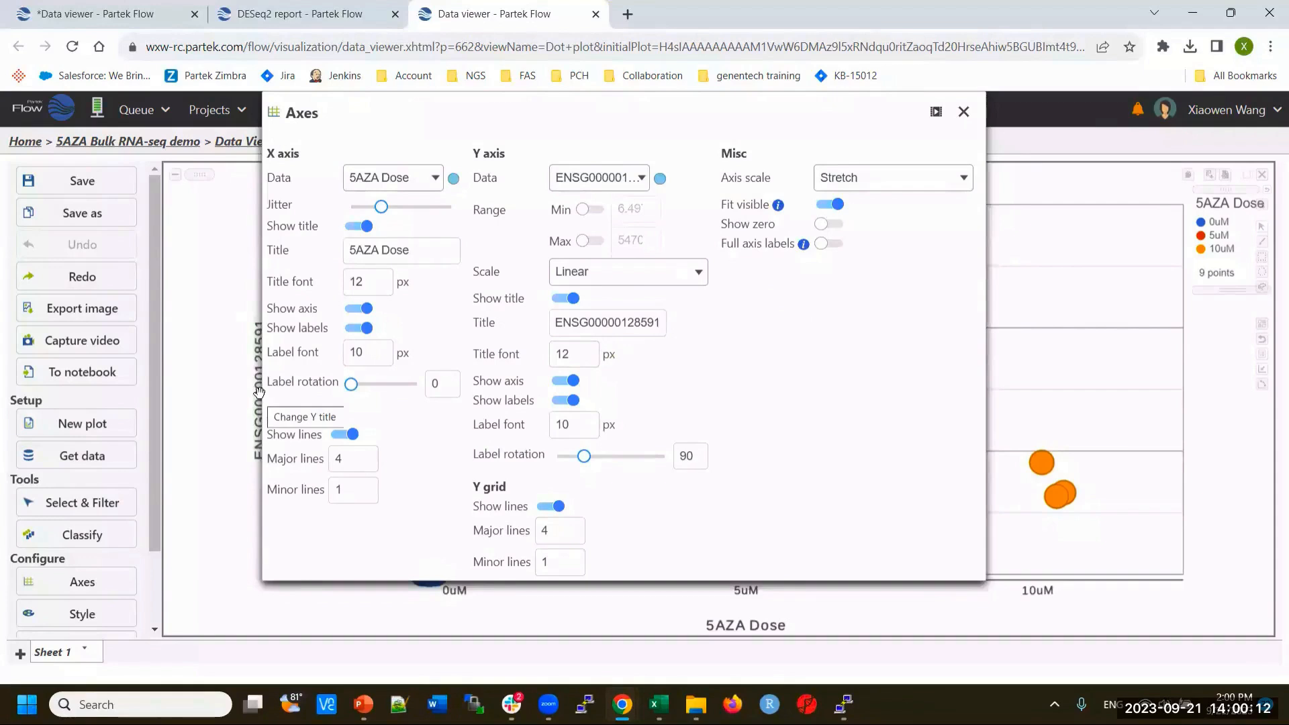
click(637, 177)
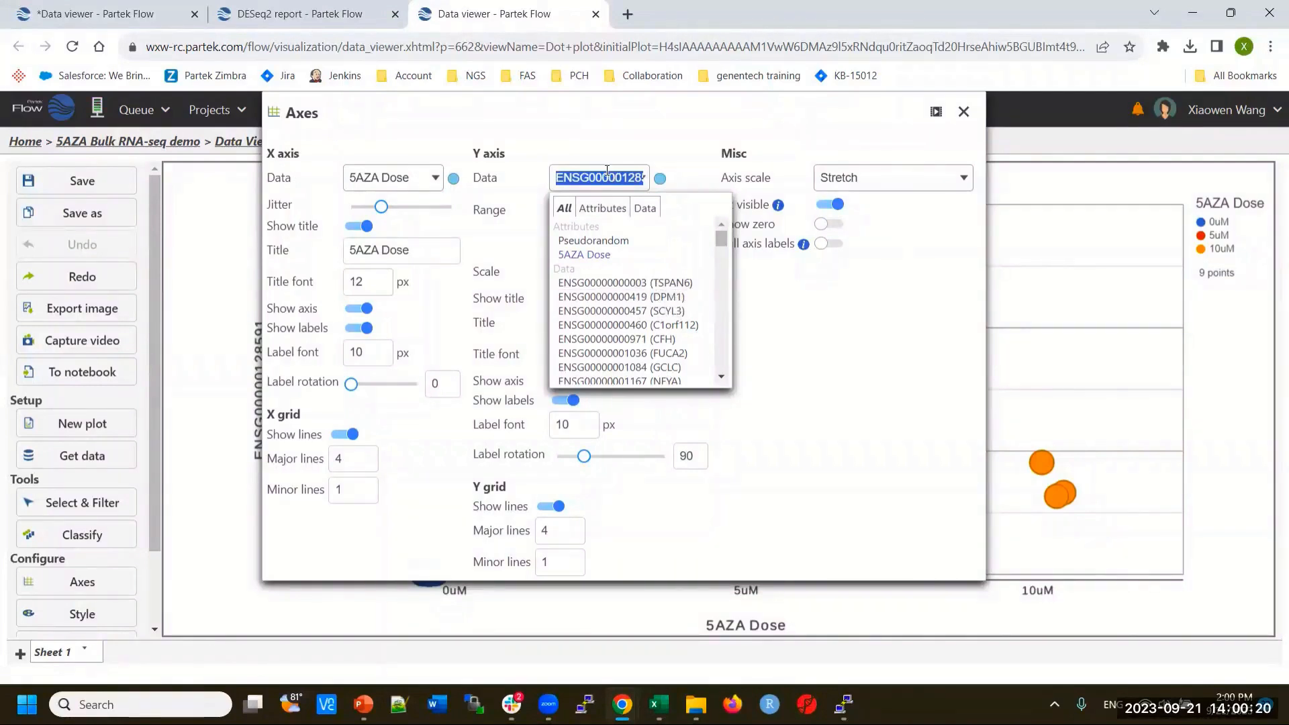
text(at)
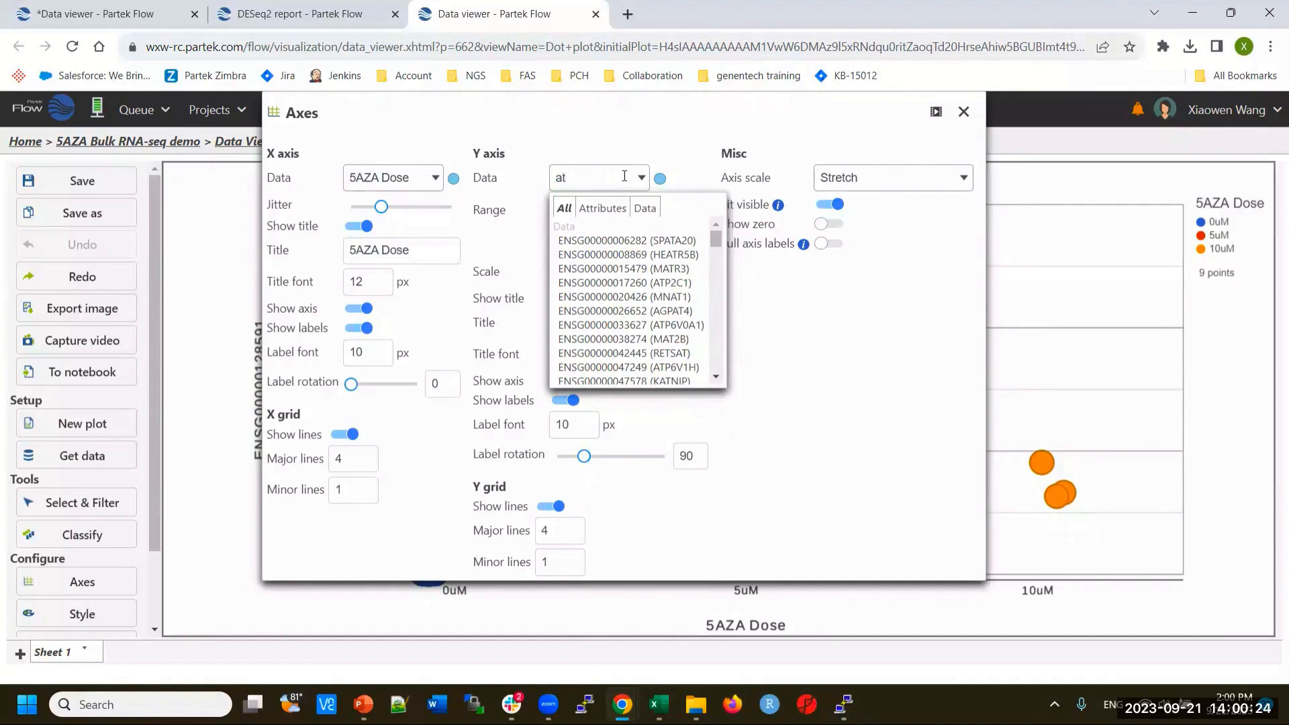
click(669, 282)
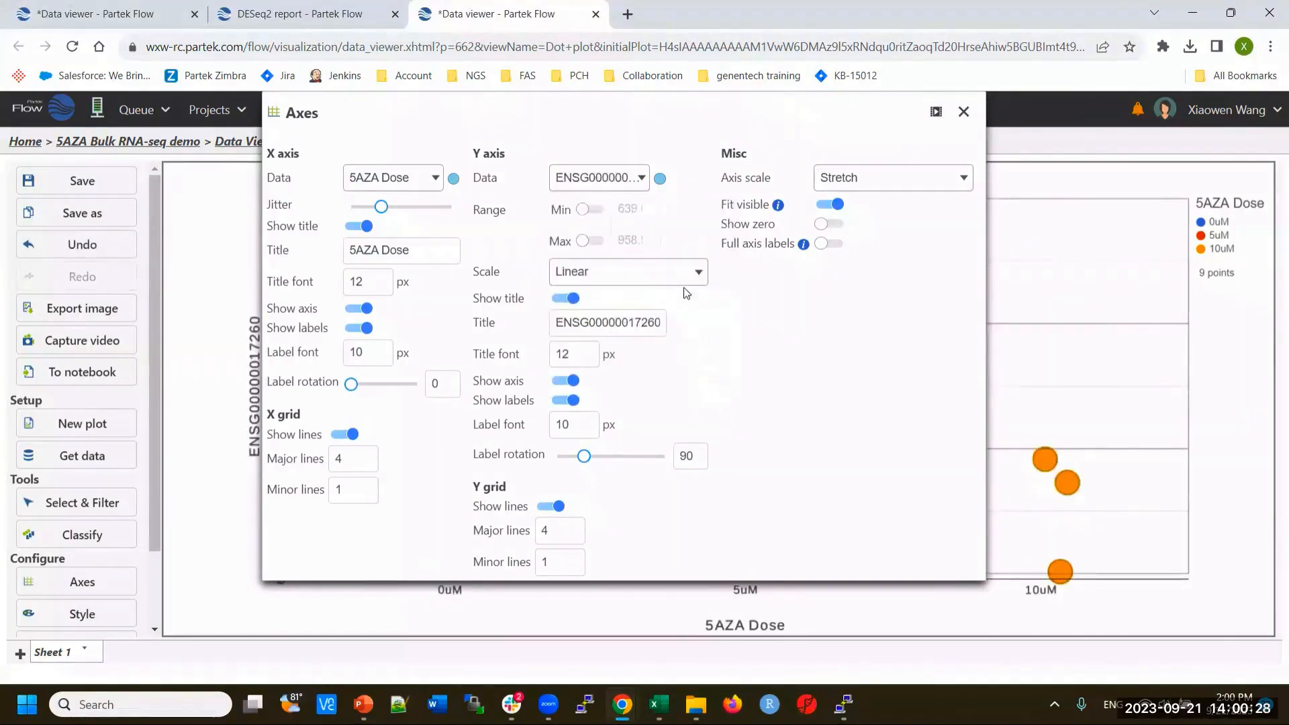
click(964, 113)
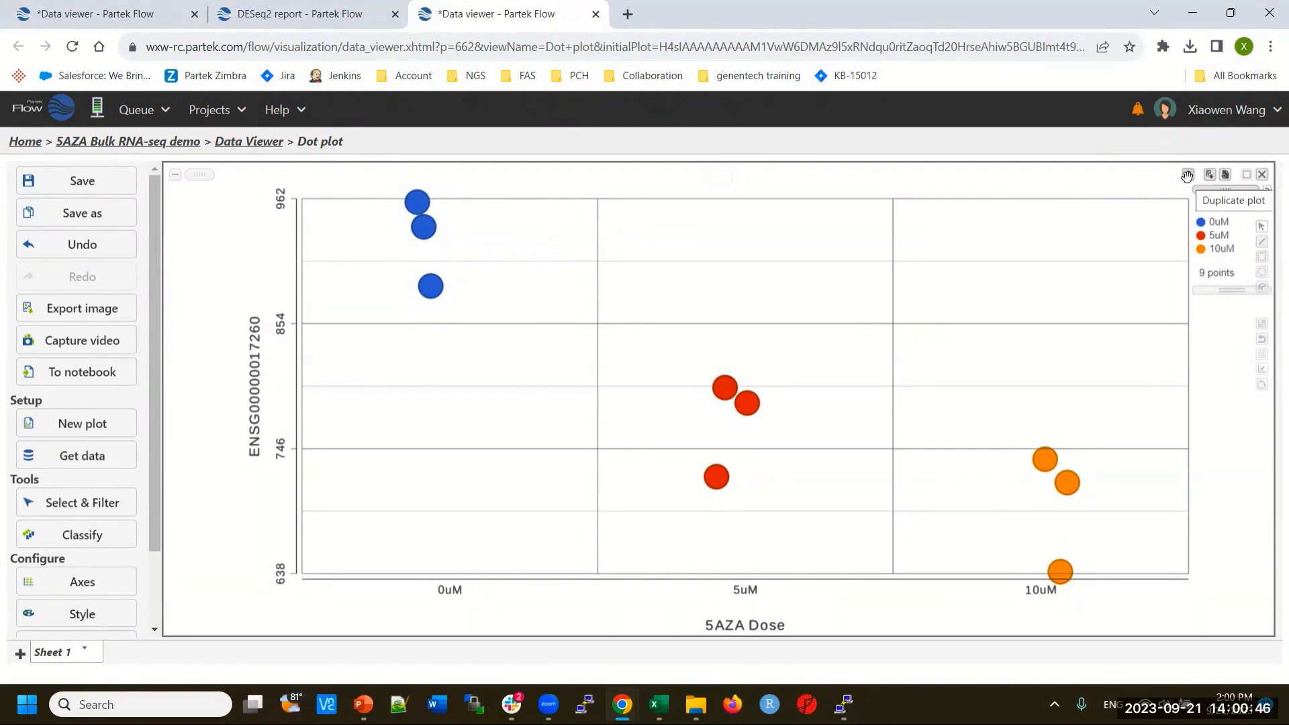
drag(1188, 176, 810, 401)
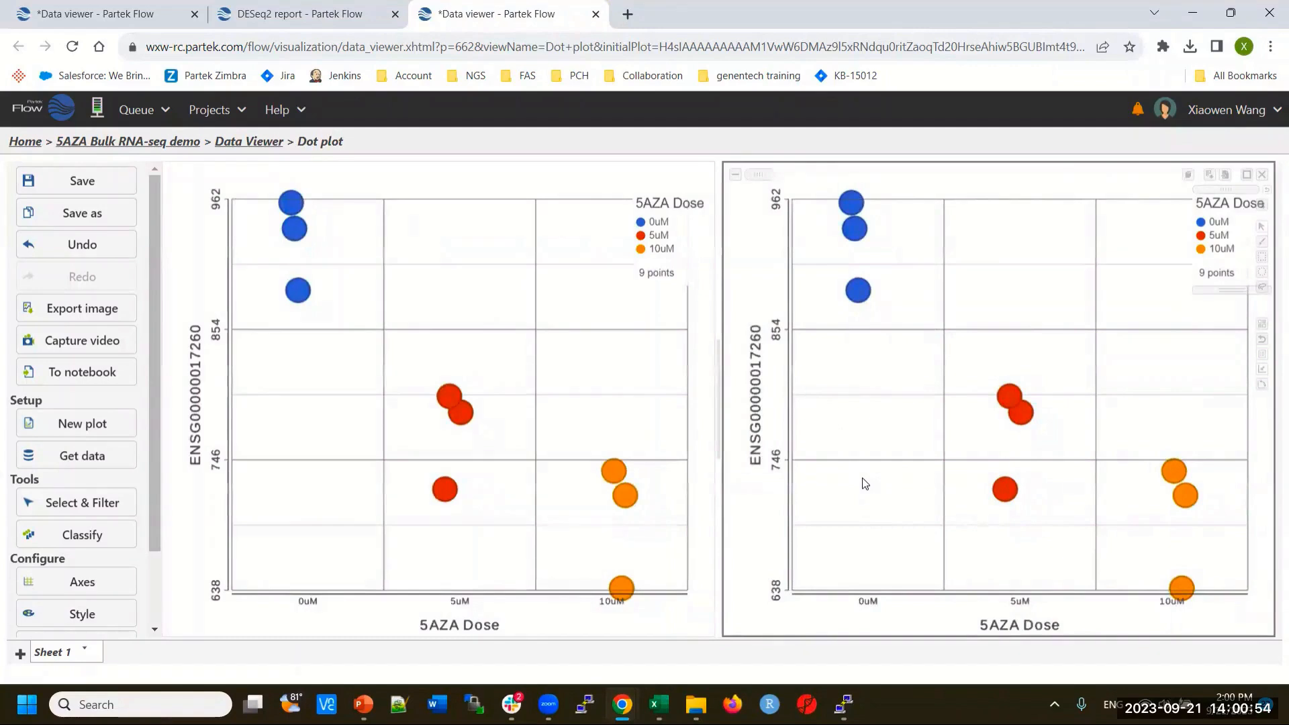
click(757, 389)
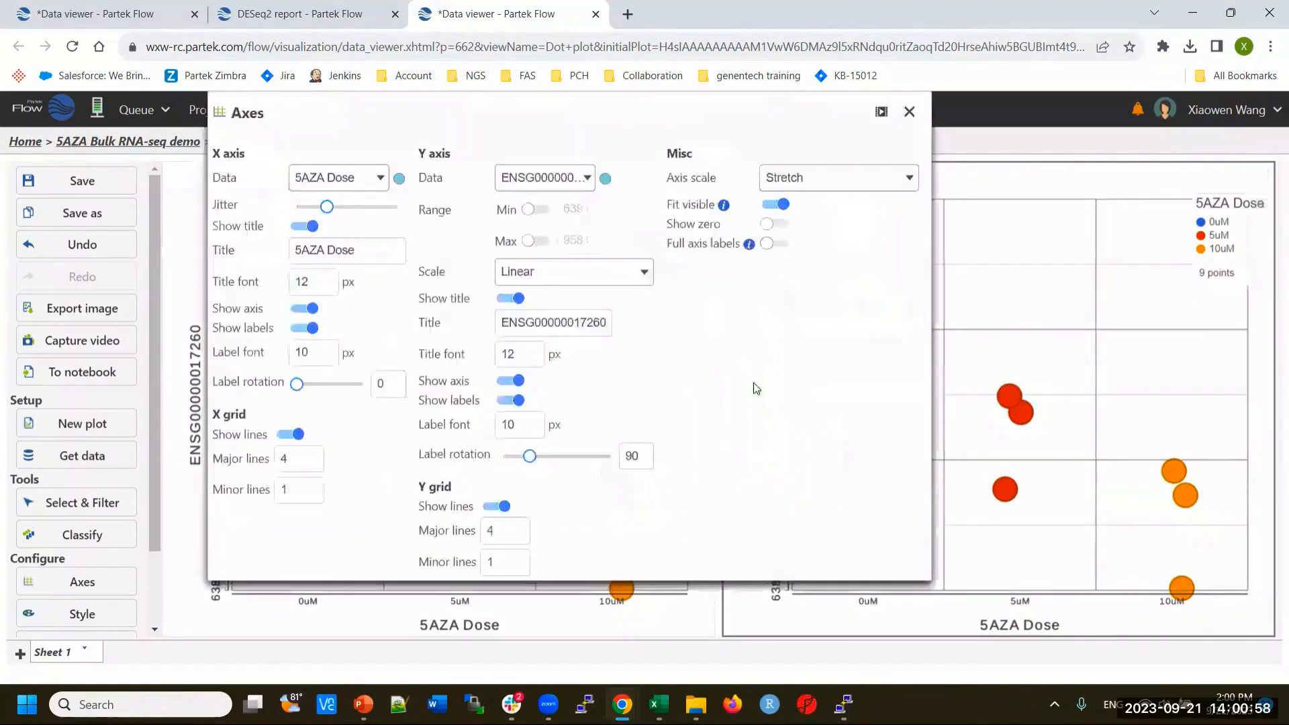
click(562, 177)
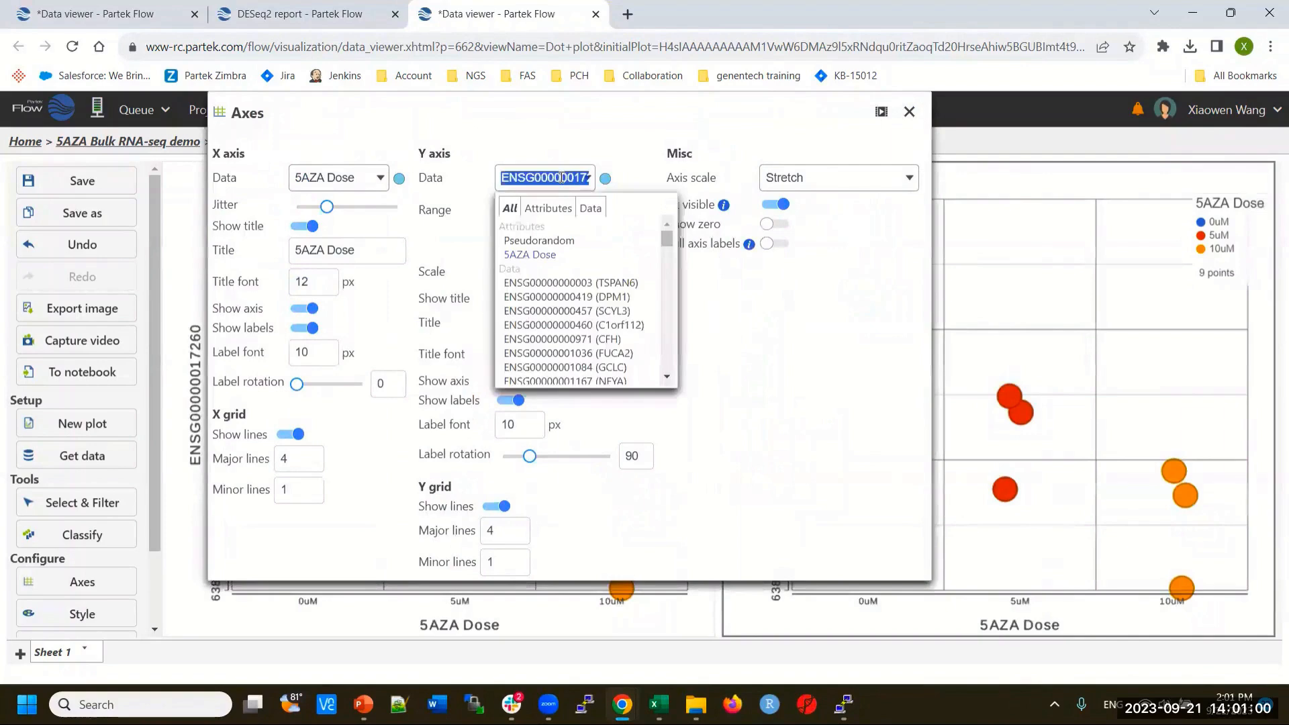
click(568, 353)
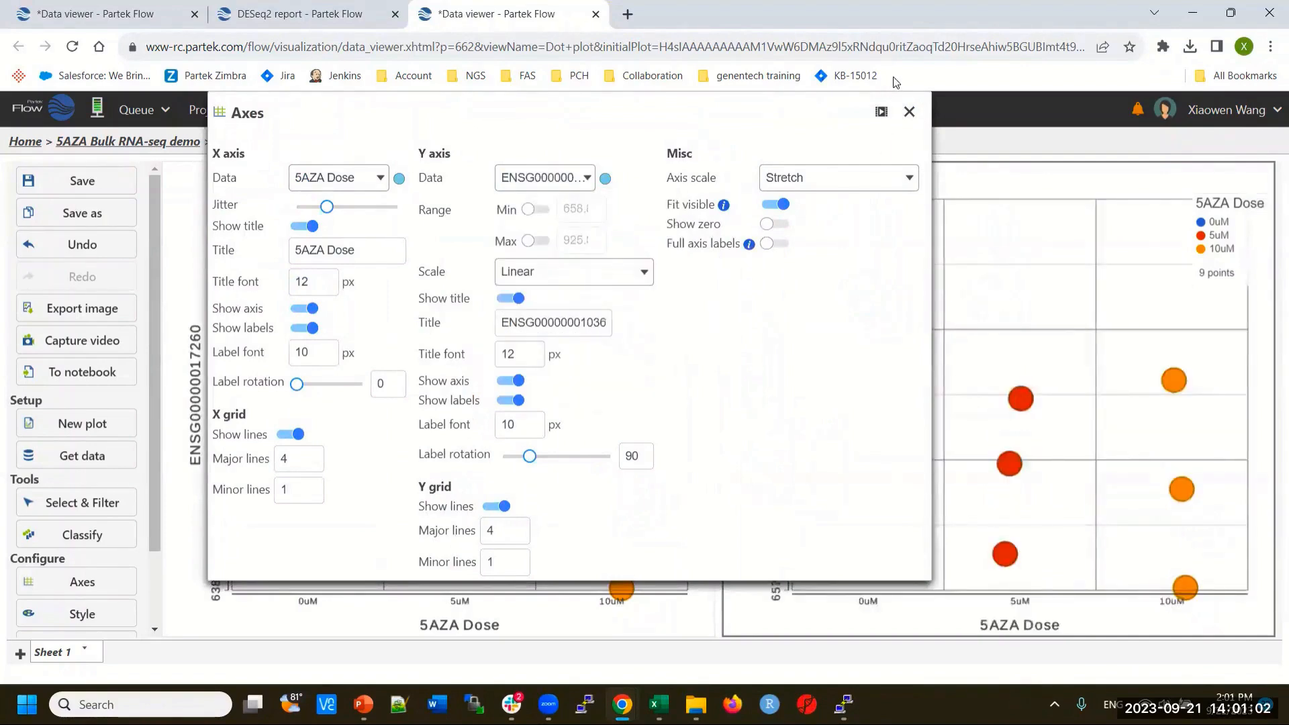
click(909, 113)
drag(630, 172, 467, 443)
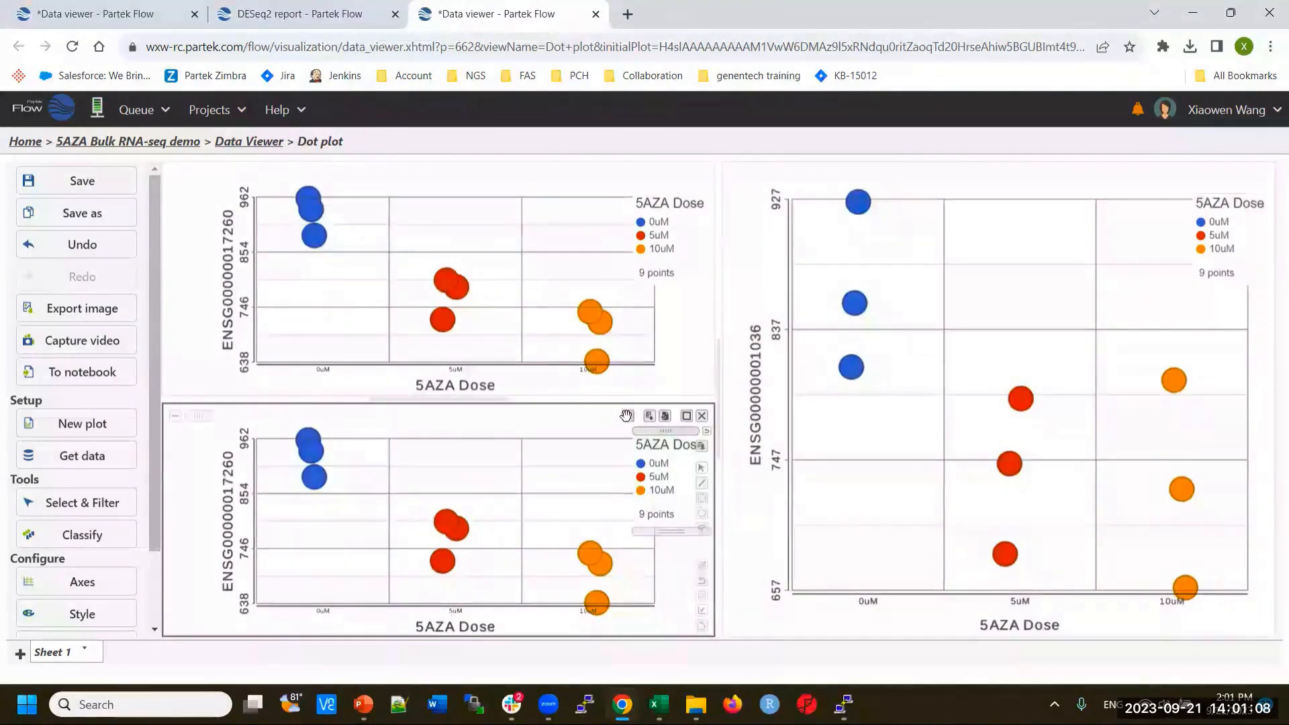
drag(626, 416, 1017, 438)
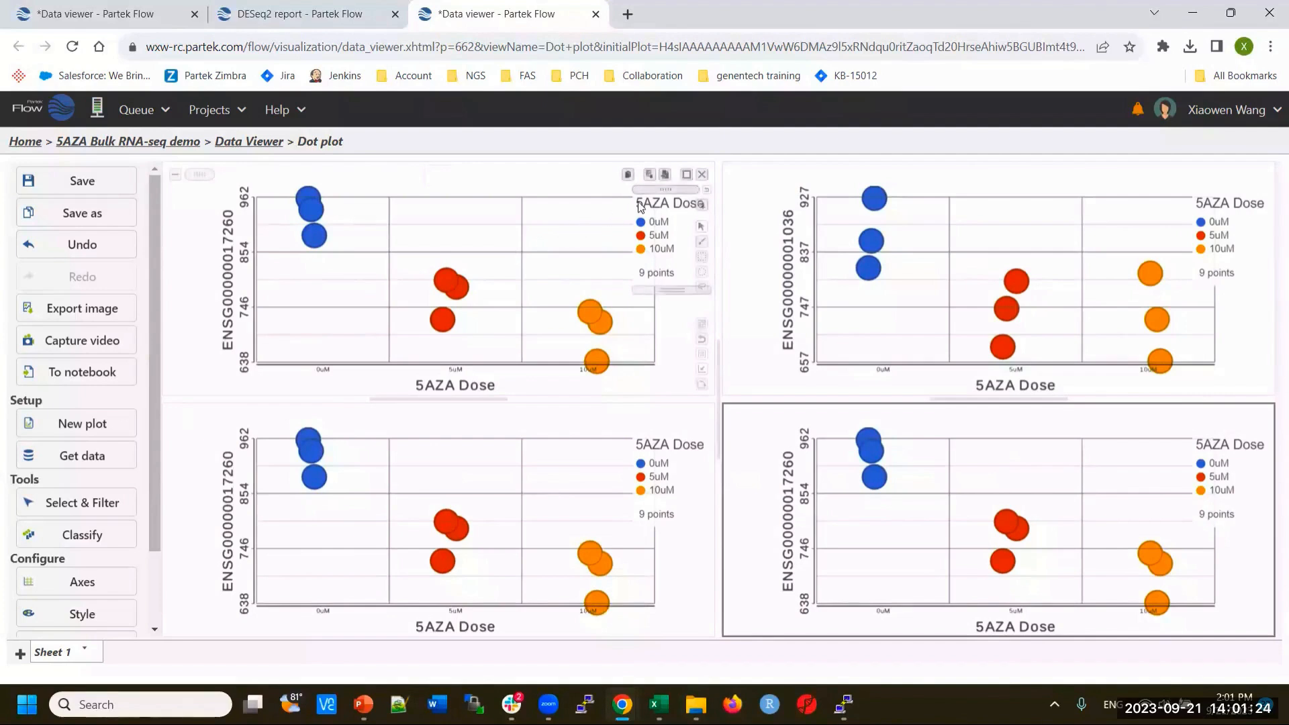
click(687, 175)
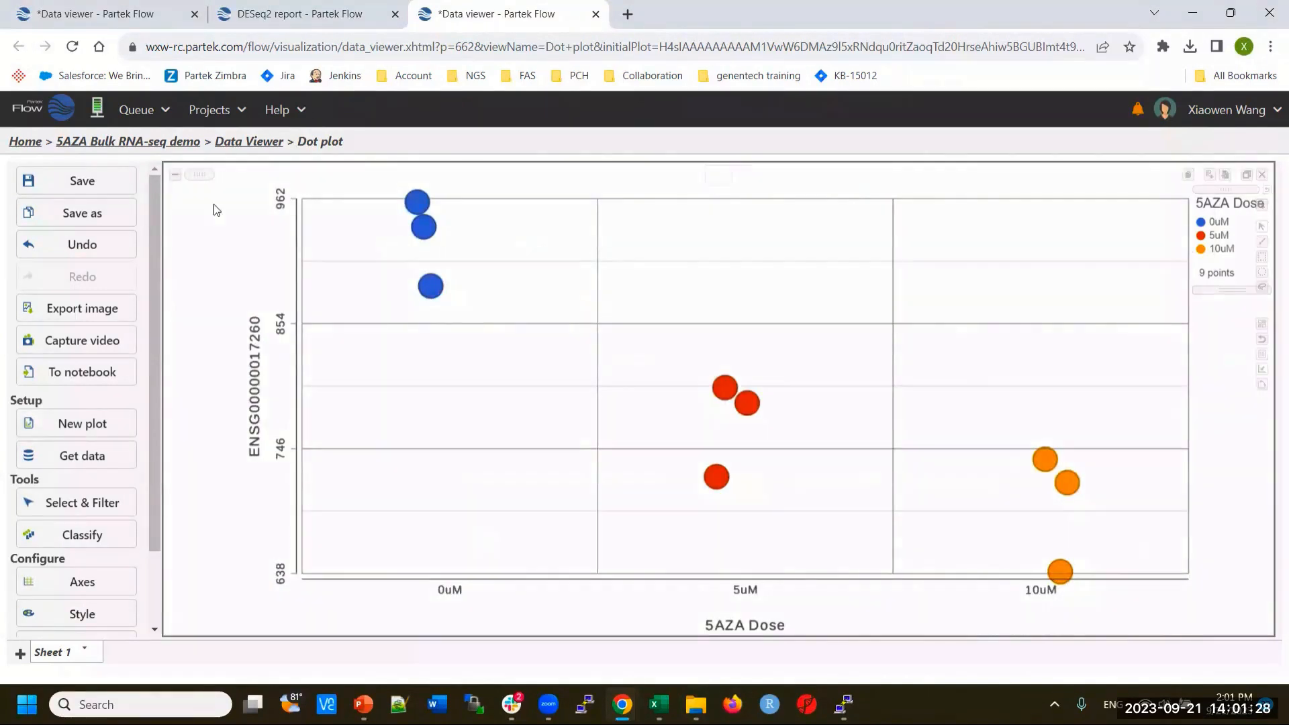
scroll(576, 499, up, 5)
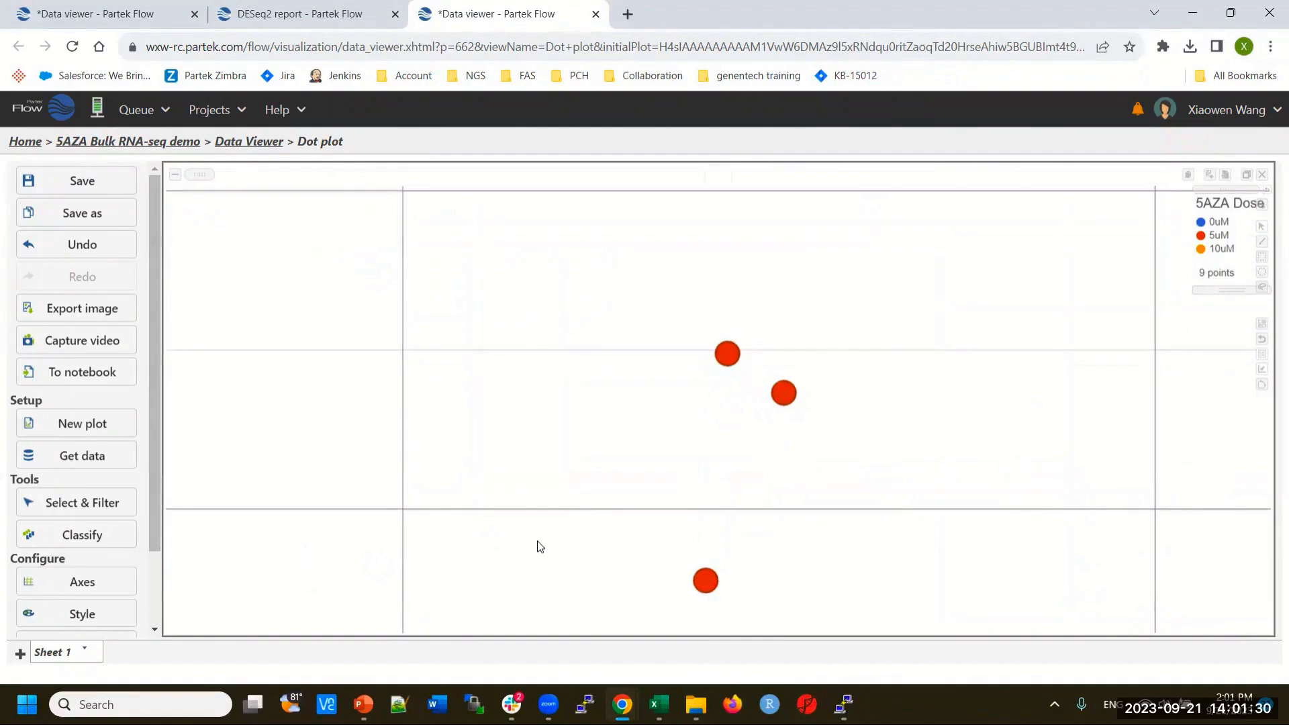
drag(644, 529, 232, 303)
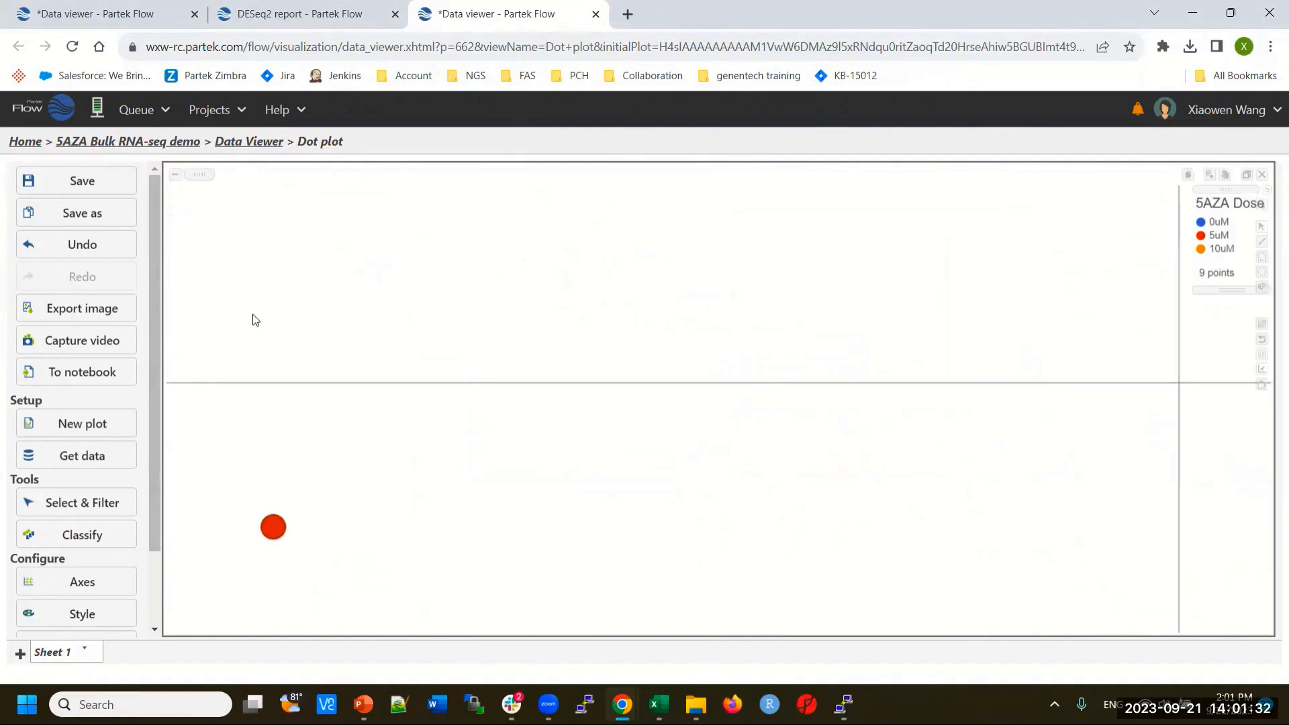
drag(569, 530, 731, 351)
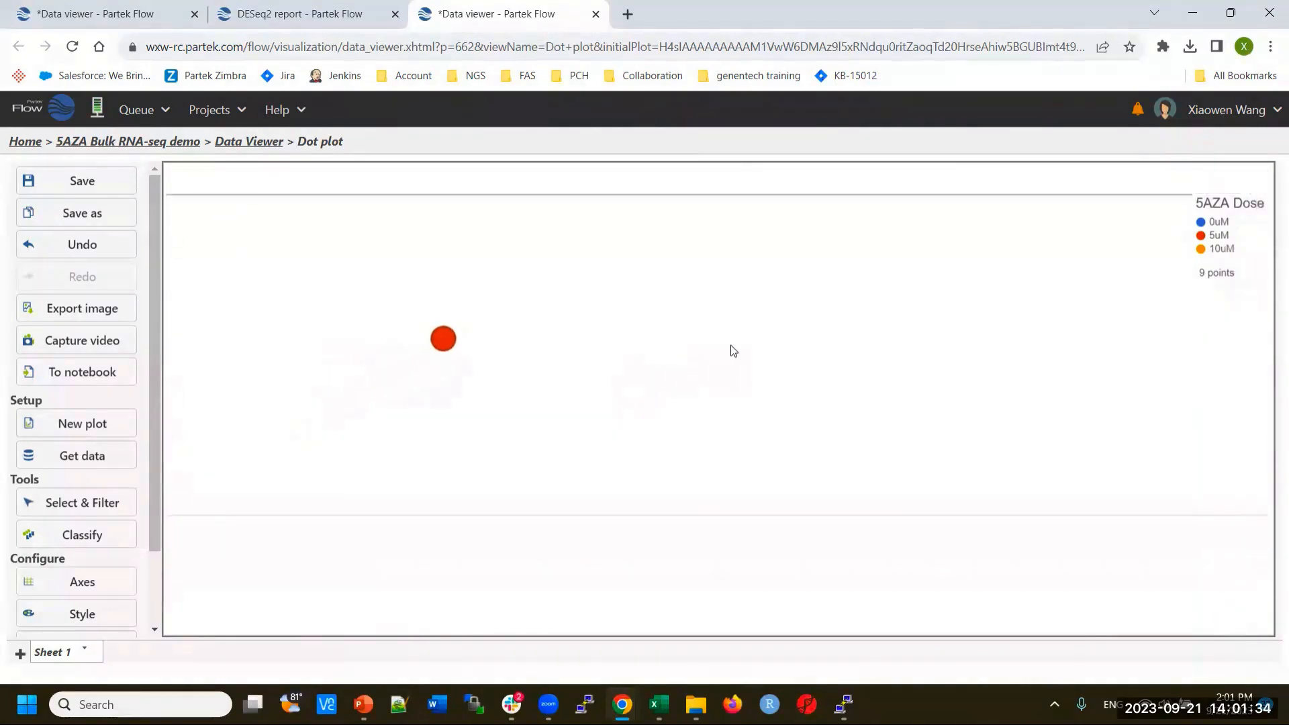
scroll(608, 450, down, 5)
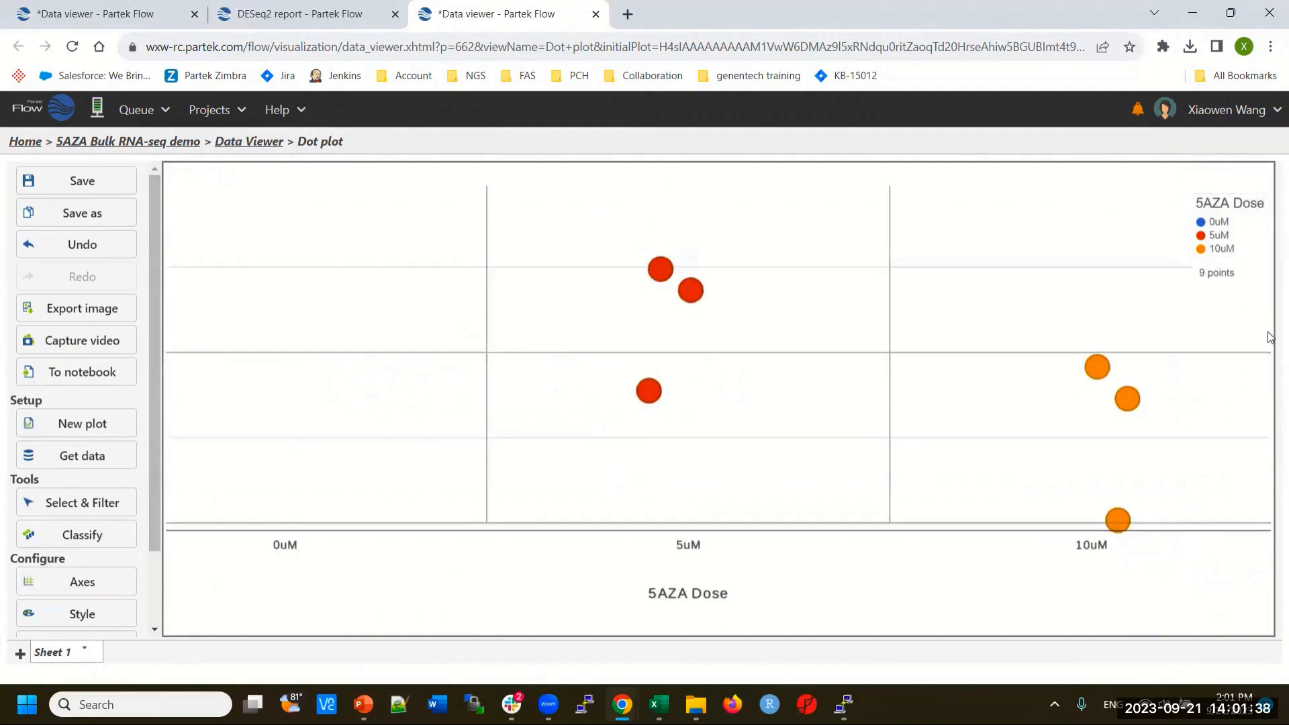
click(1263, 346)
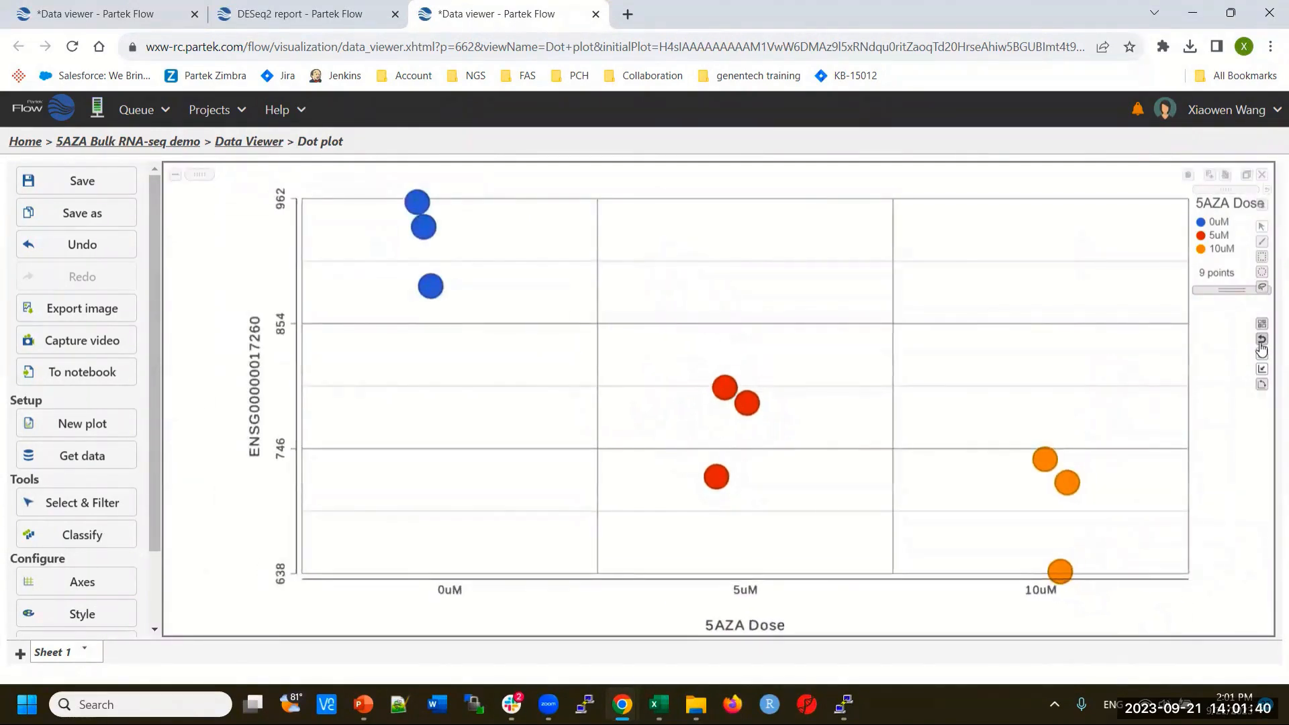
click(1247, 176)
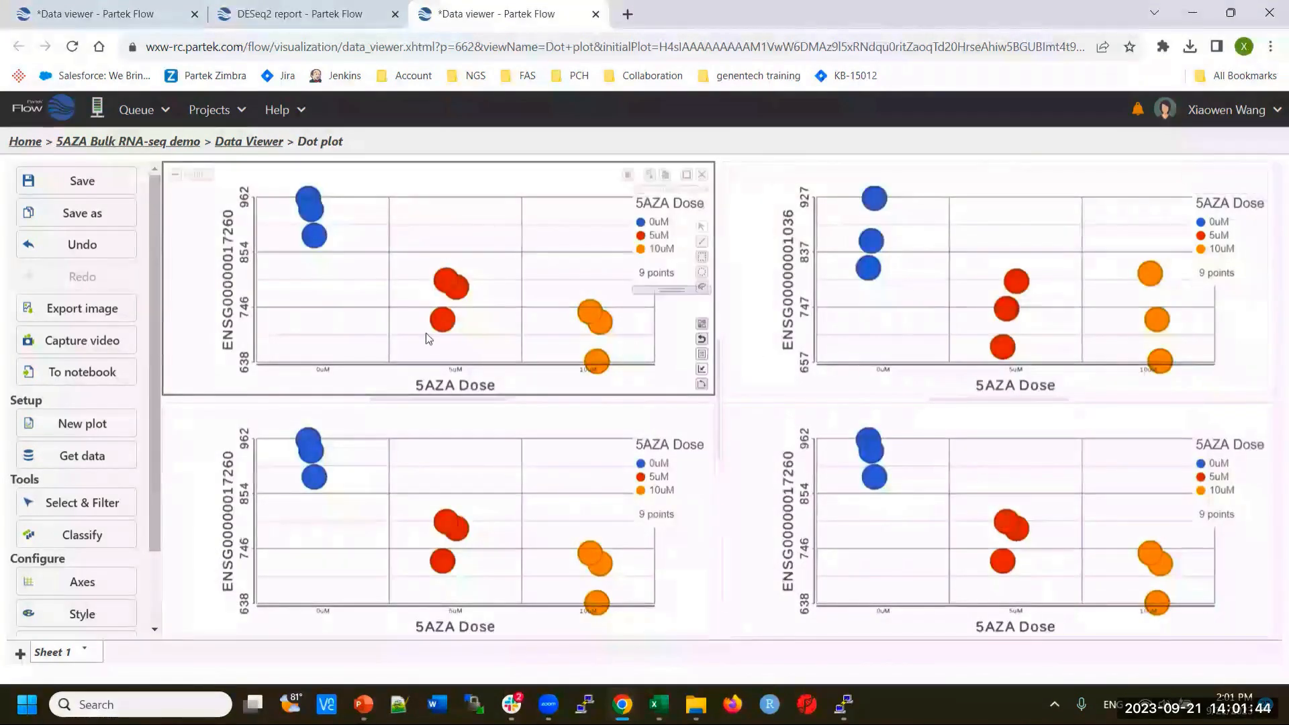
Select all four dot plots together and set their point size to 17.
ctrl+click(895, 288)
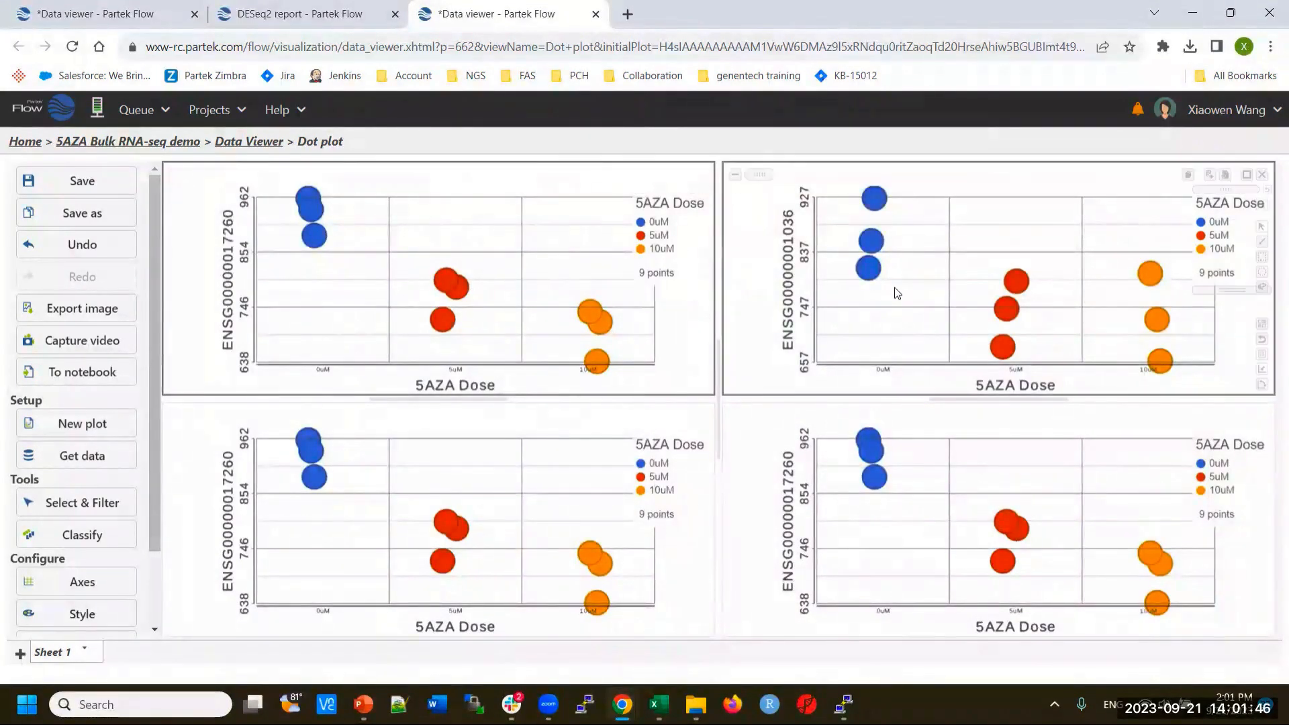
ctrl+click(569, 476)
ctrl+click(757, 470)
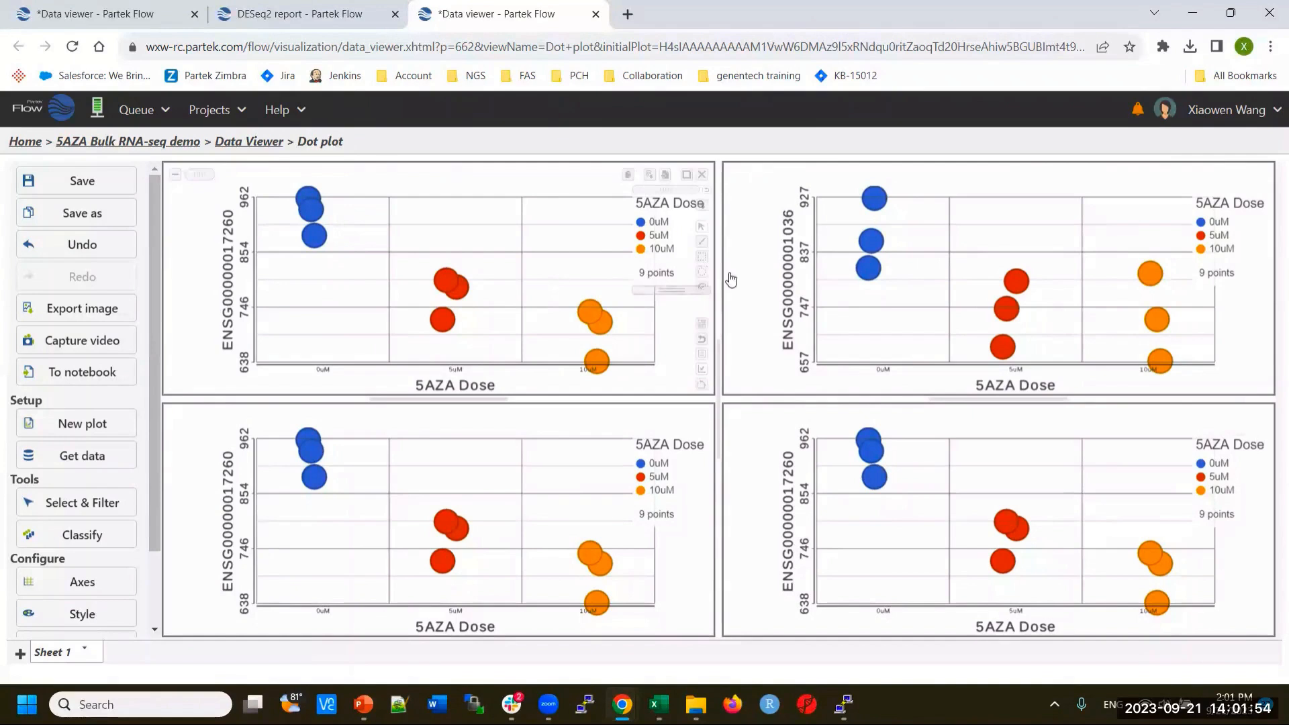
click(77, 621)
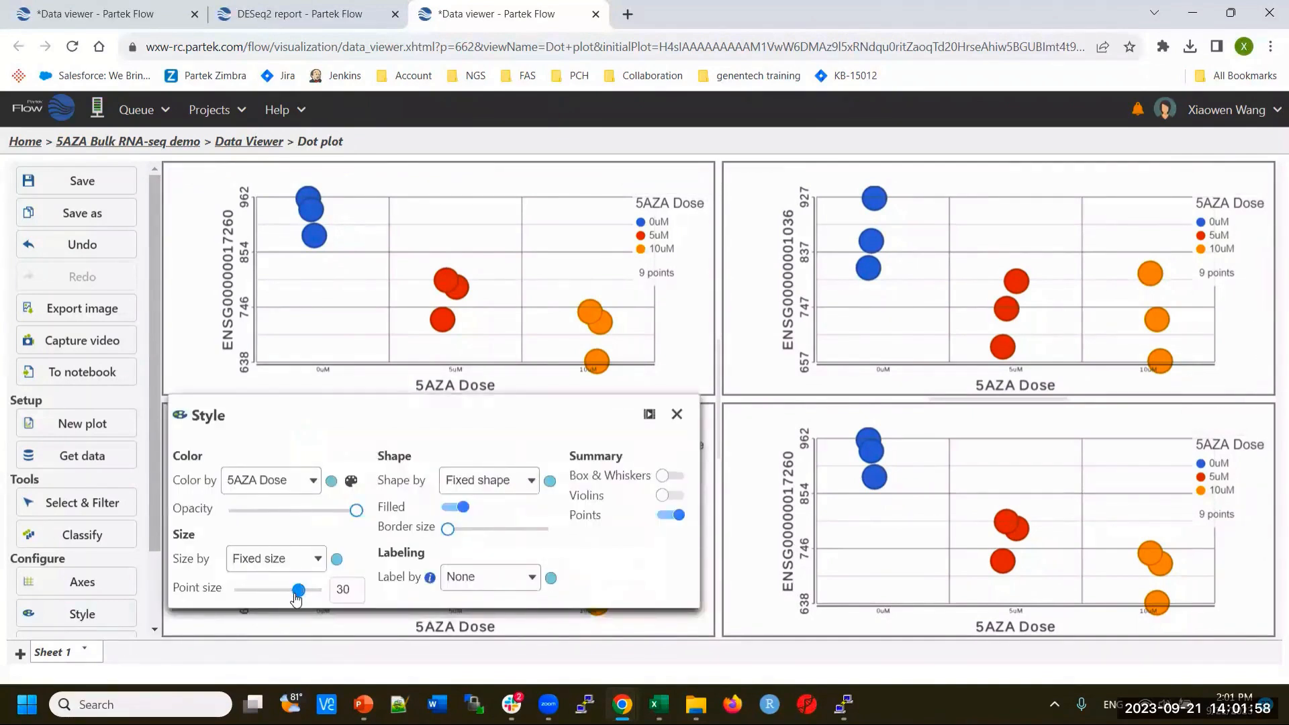
drag(299, 591, 271, 597)
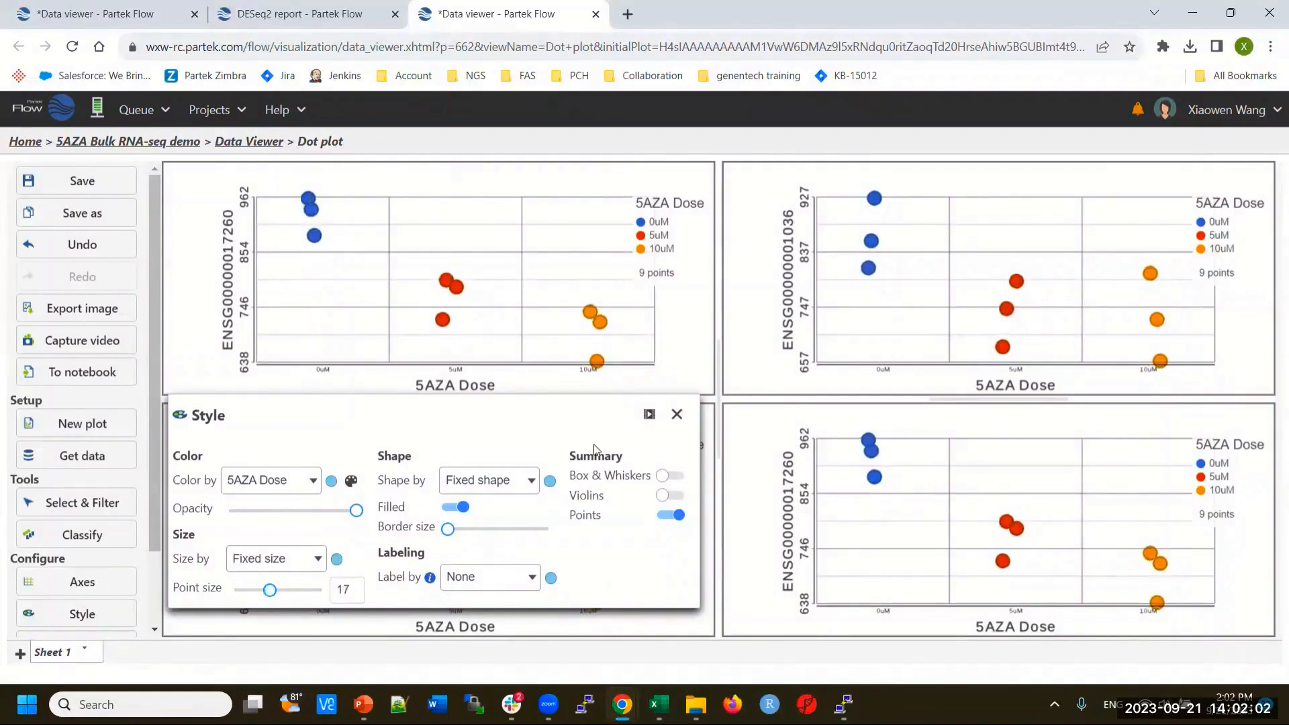
click(677, 415)
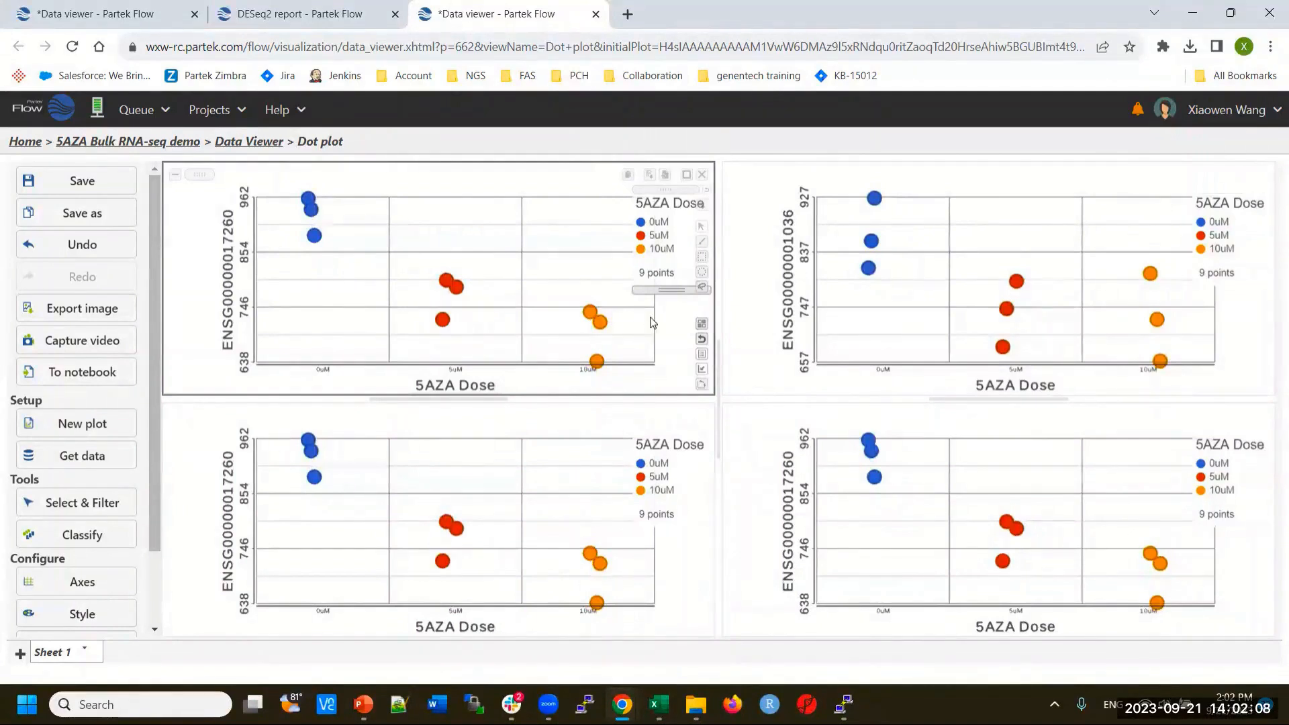
click(702, 259)
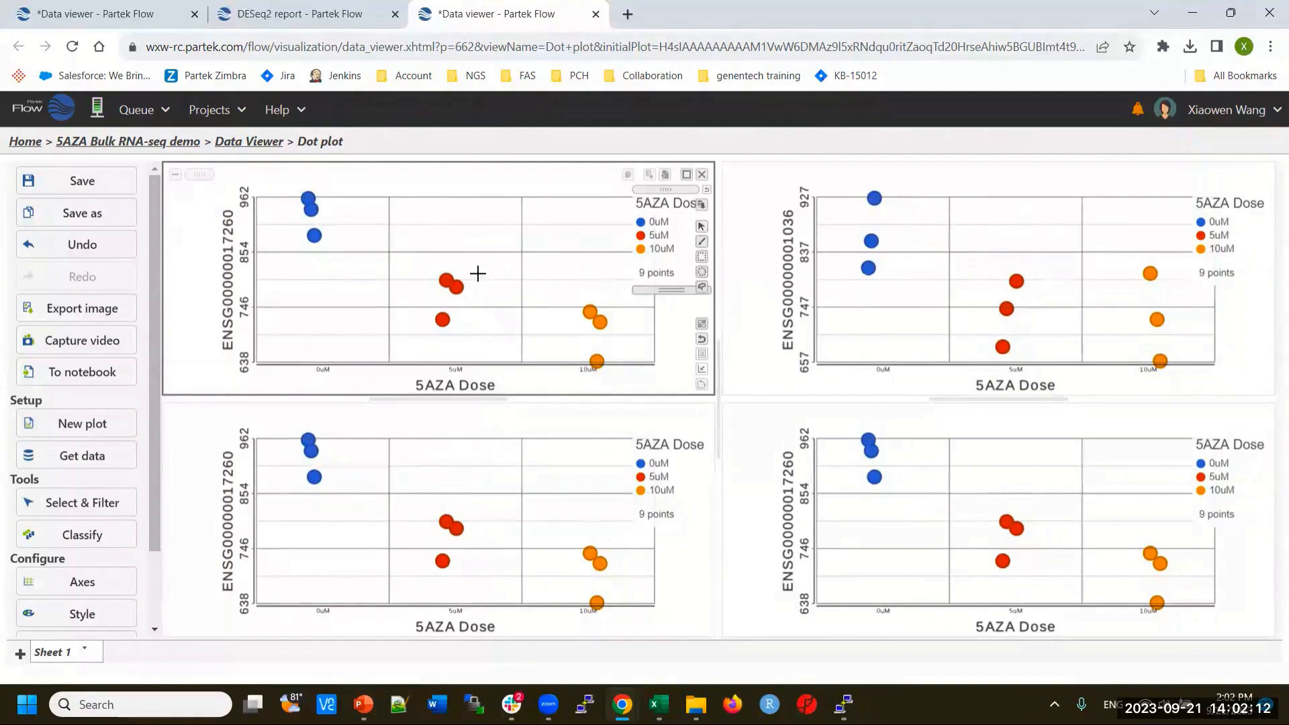
drag(412, 249, 467, 342)
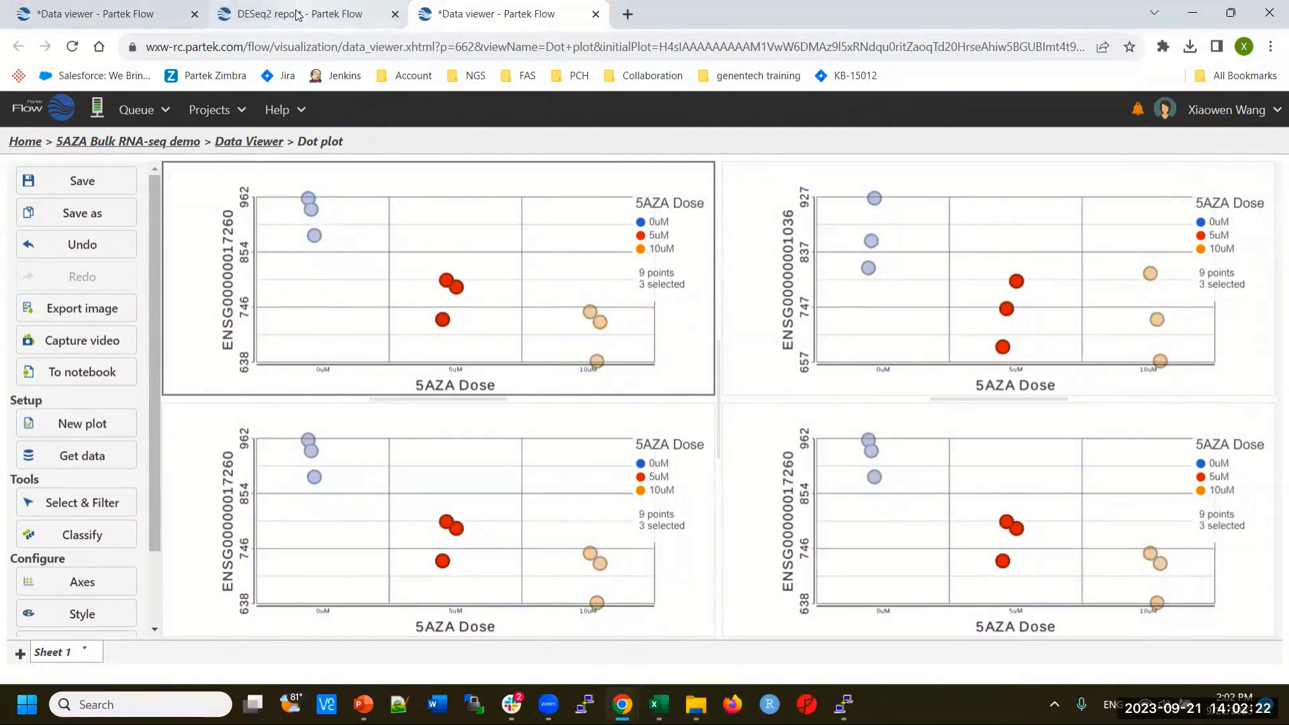
Return from the dot plots to the DESeq2 report's gene list.
mouse_move(296, 14)
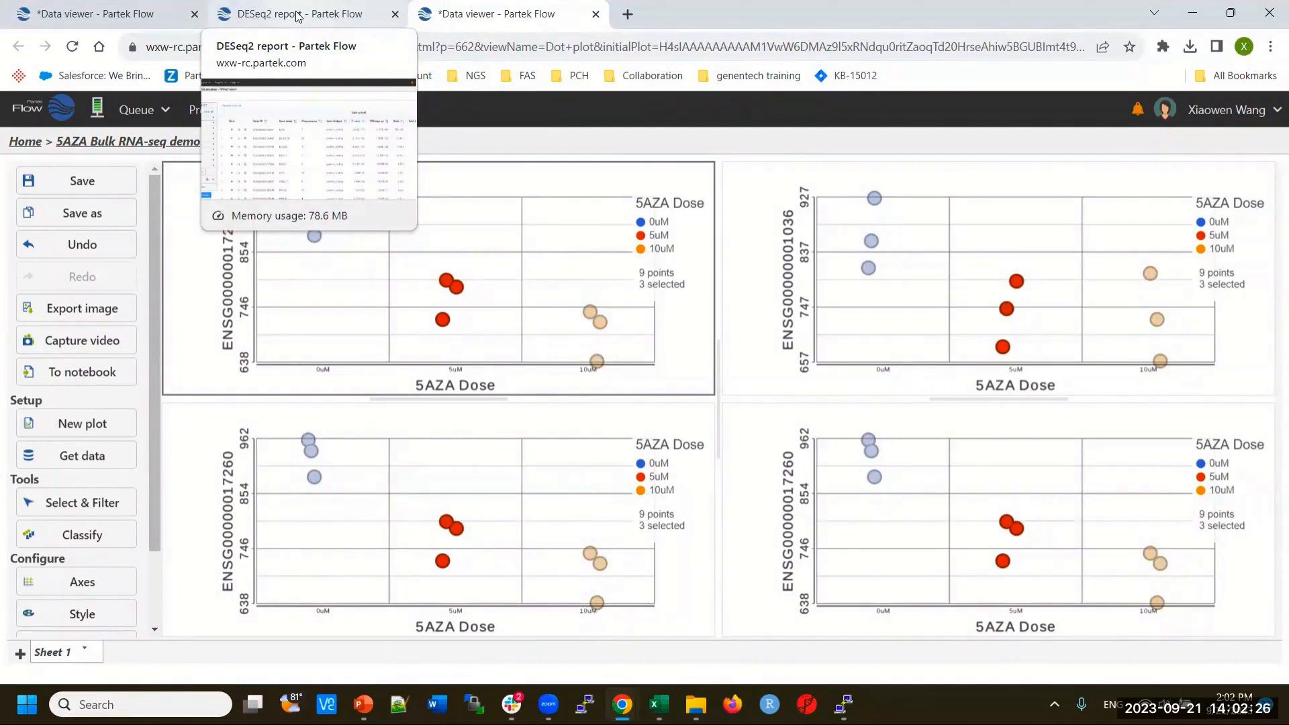
click(297, 16)
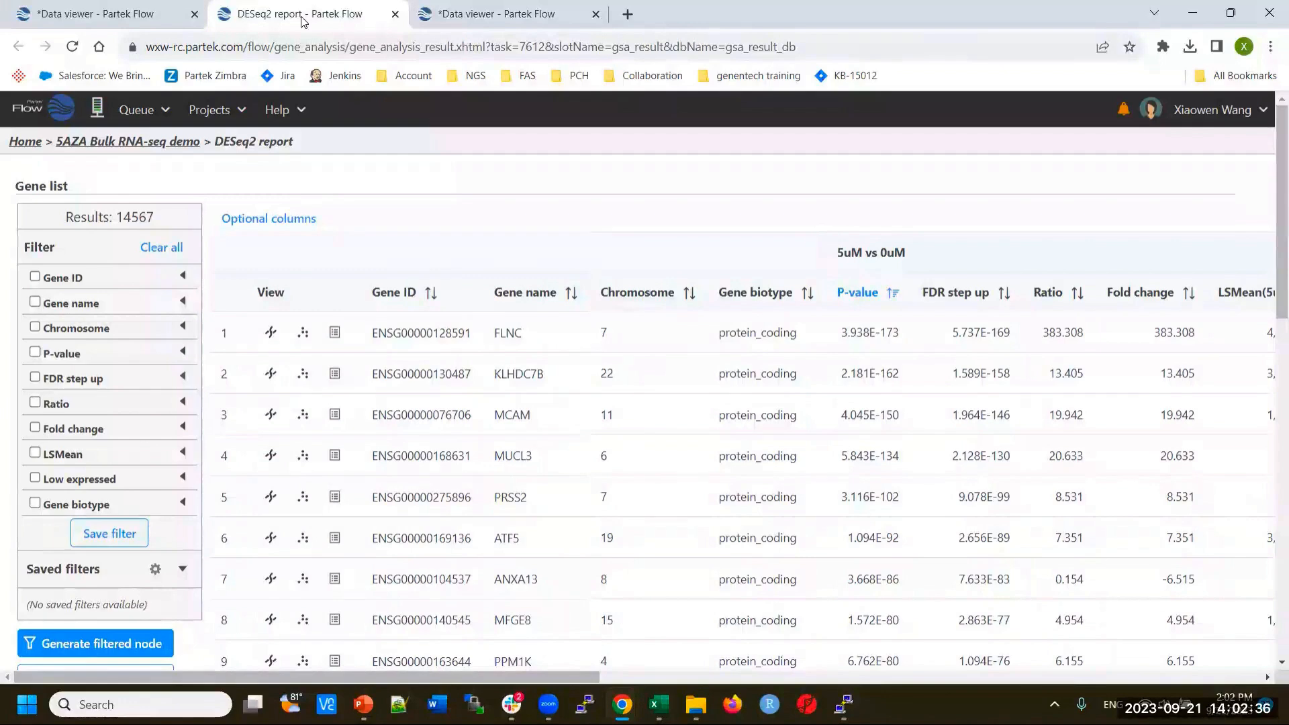
click(508, 20)
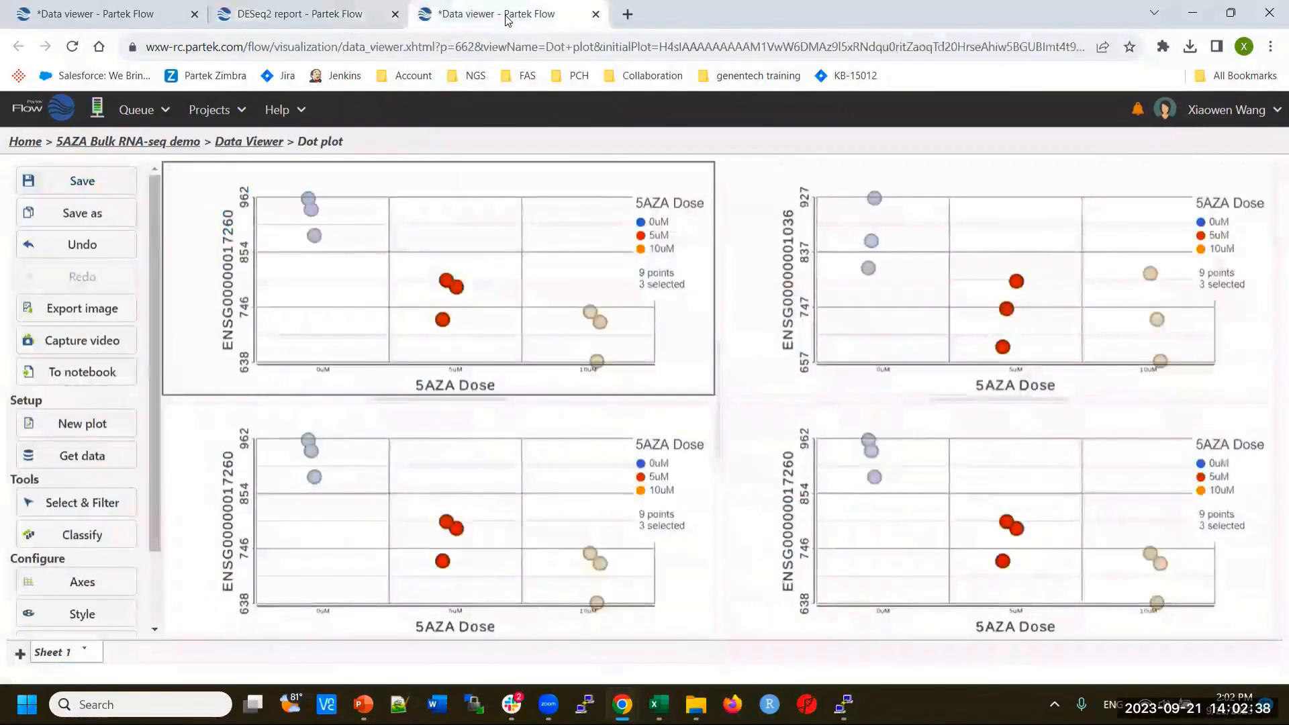
click(317, 21)
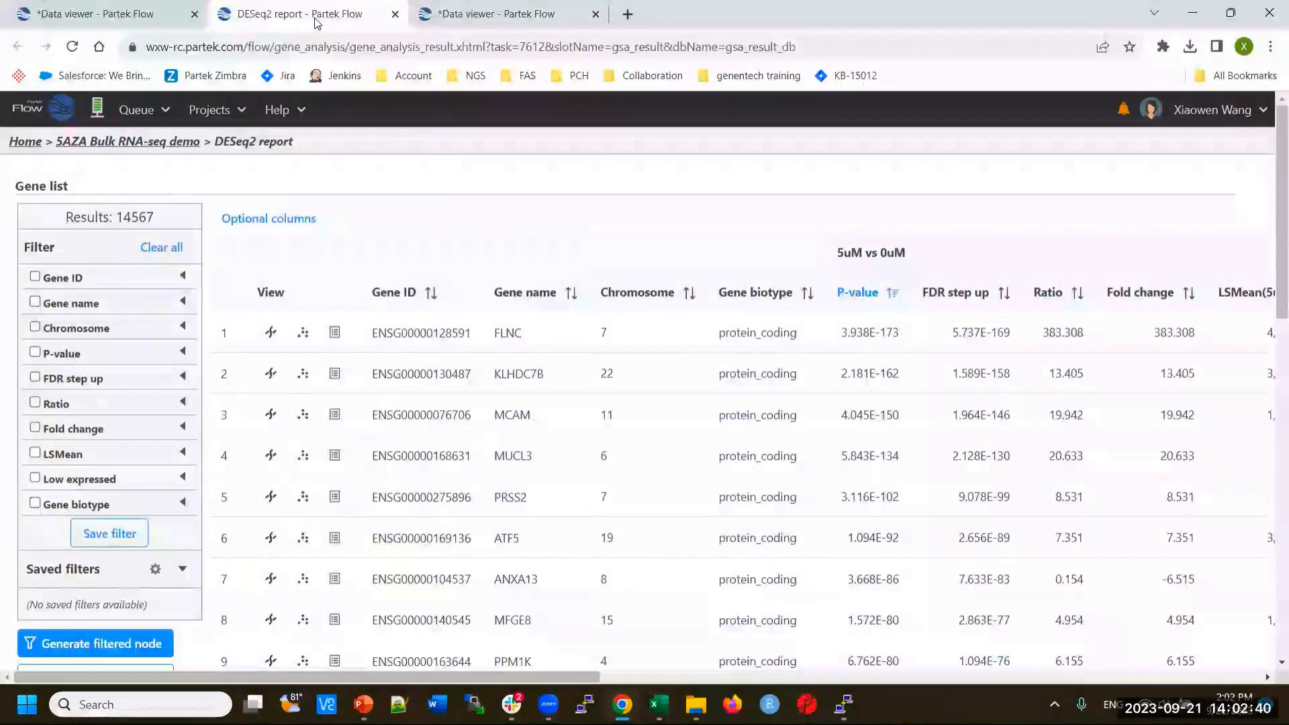
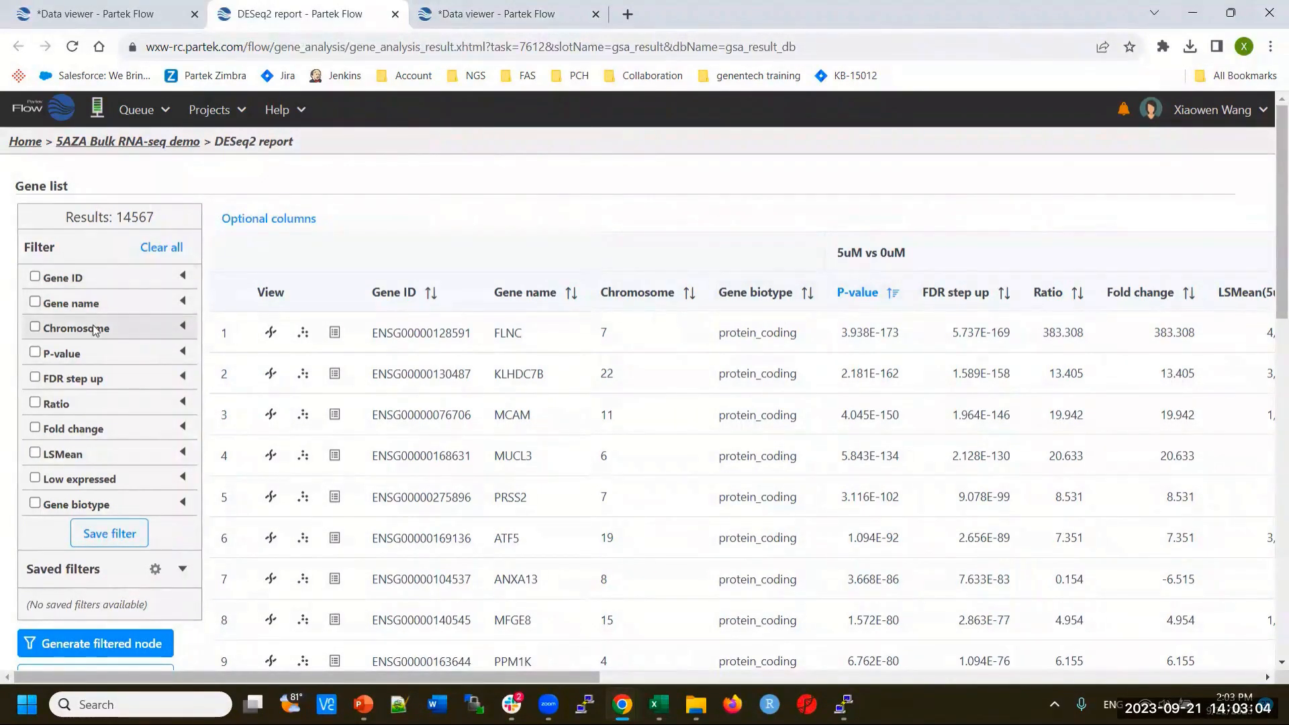
Enable the FDR step up filter per contrast and set the 5uM vs 0uM upper limit to 0.05.
click(181, 304)
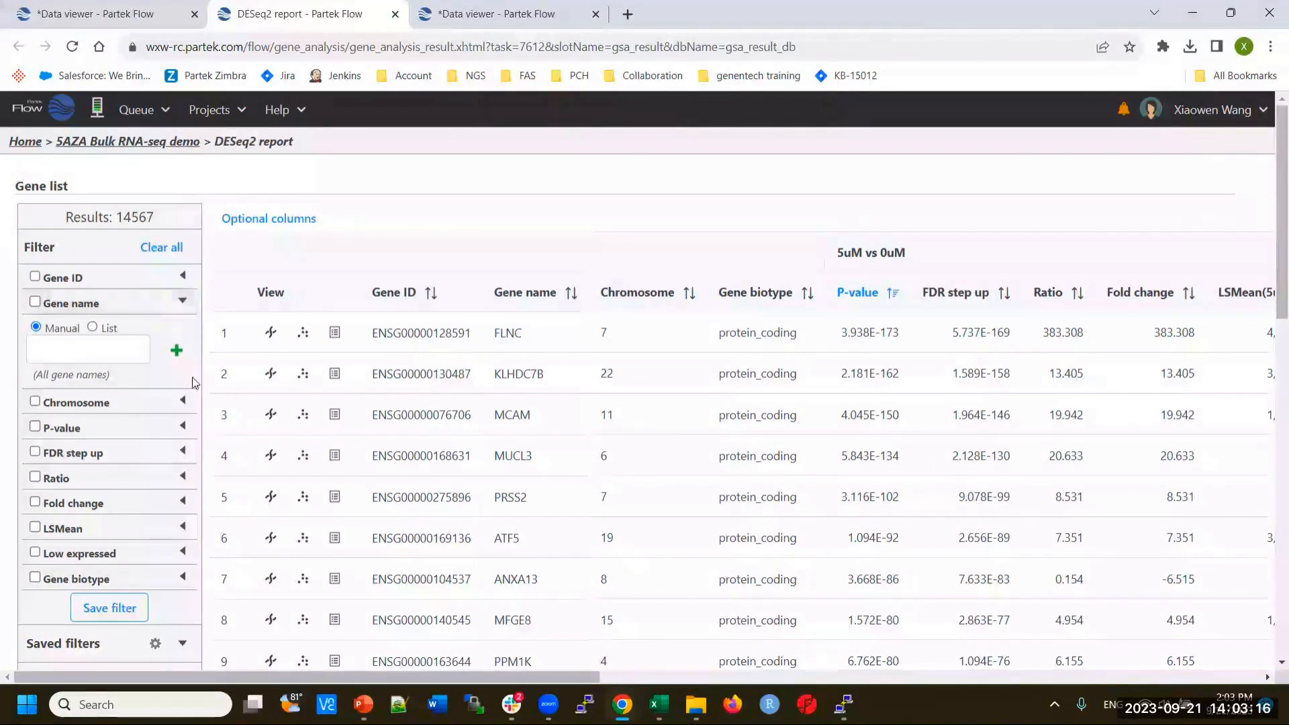
click(167, 462)
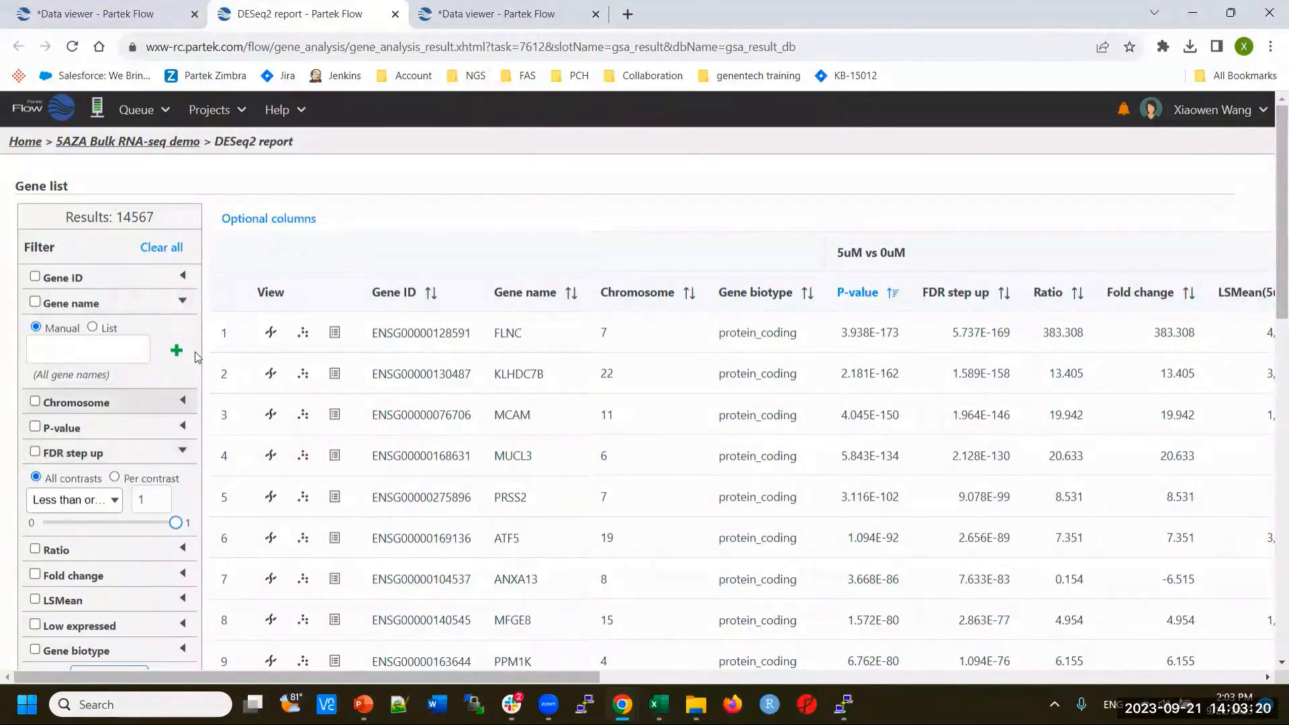
click(186, 304)
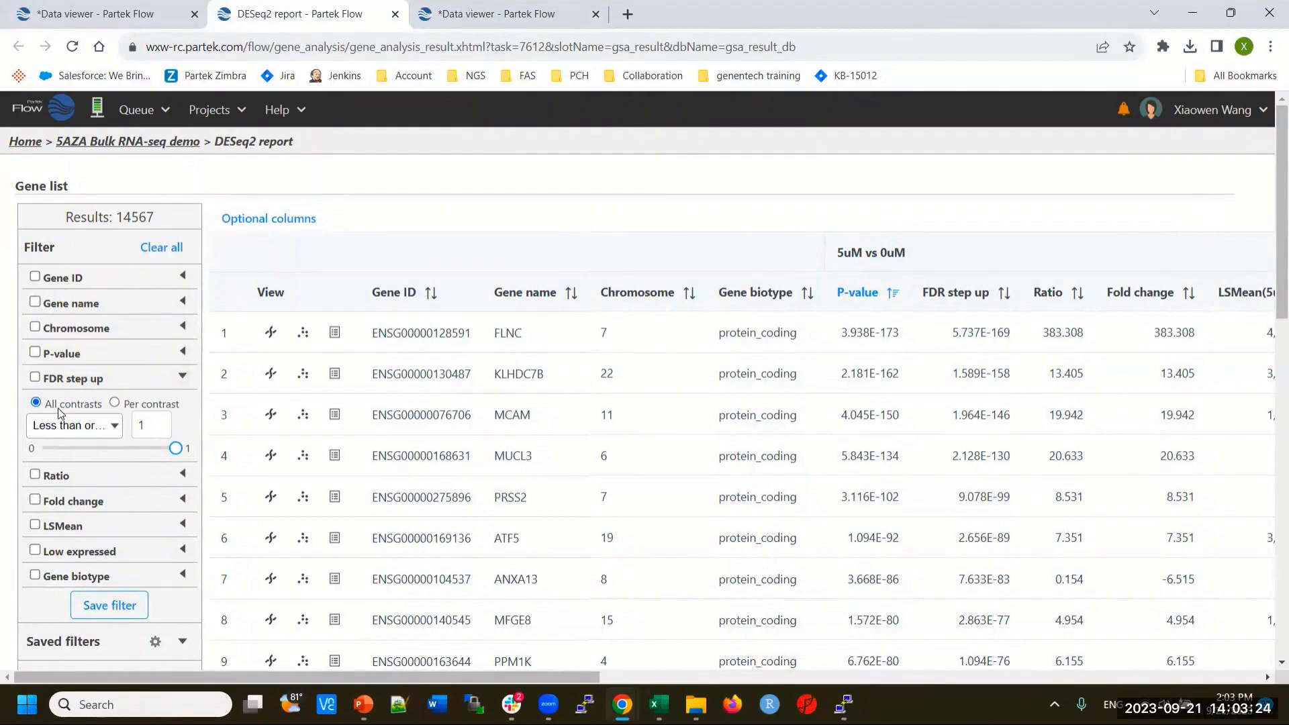
click(35, 378)
mouse_move(576, 679)
mouse_down()
mouse_move(1021, 666)
mouse_move(579, 668)
mouse_up()
click(114, 403)
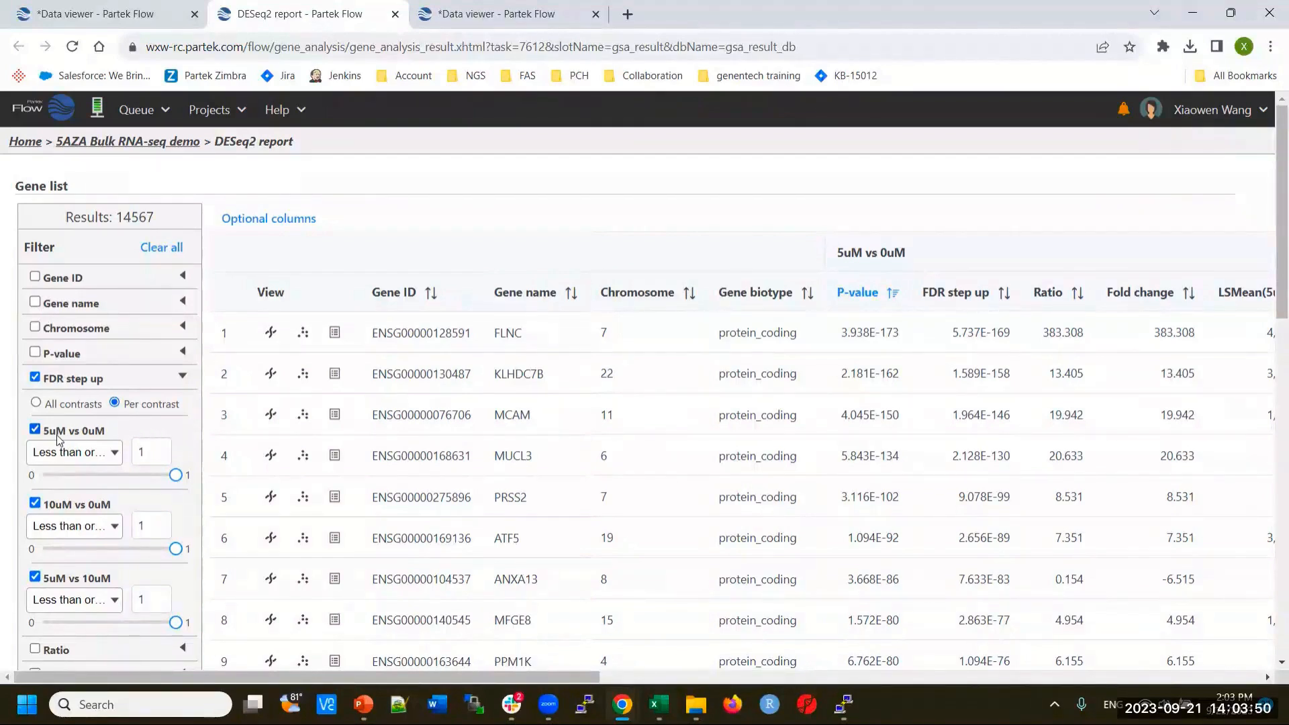
double_click(155, 456)
Enable the fold change filter per contrast and exclude the range from -2 to 2 for 5uM vs 0uM.
scroll(196, 480, down, 4)
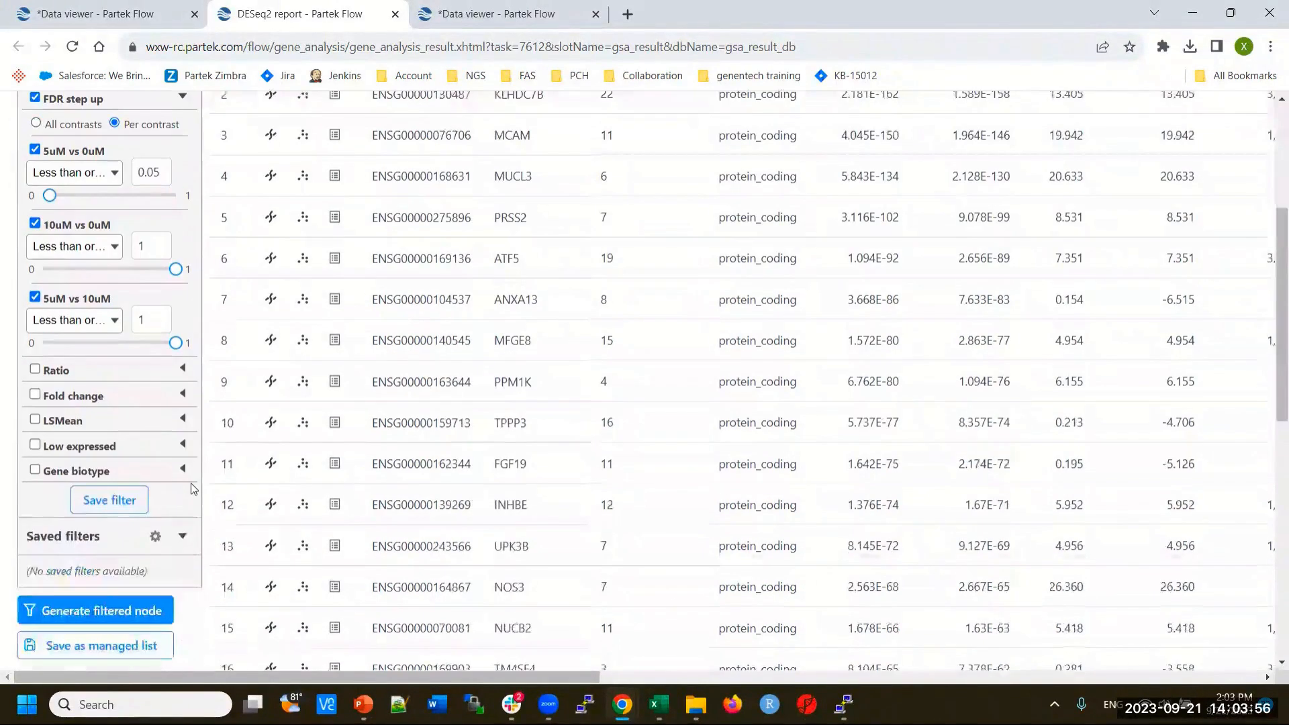
click(35, 396)
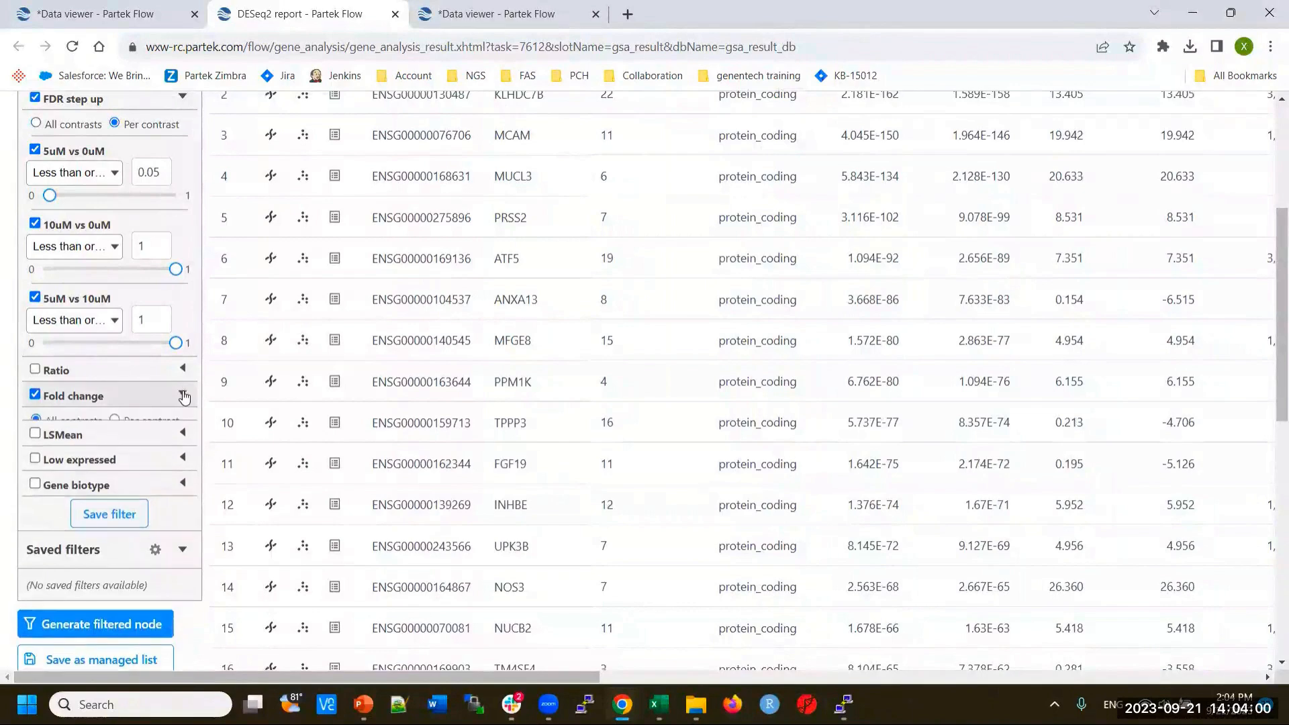
click(115, 420)
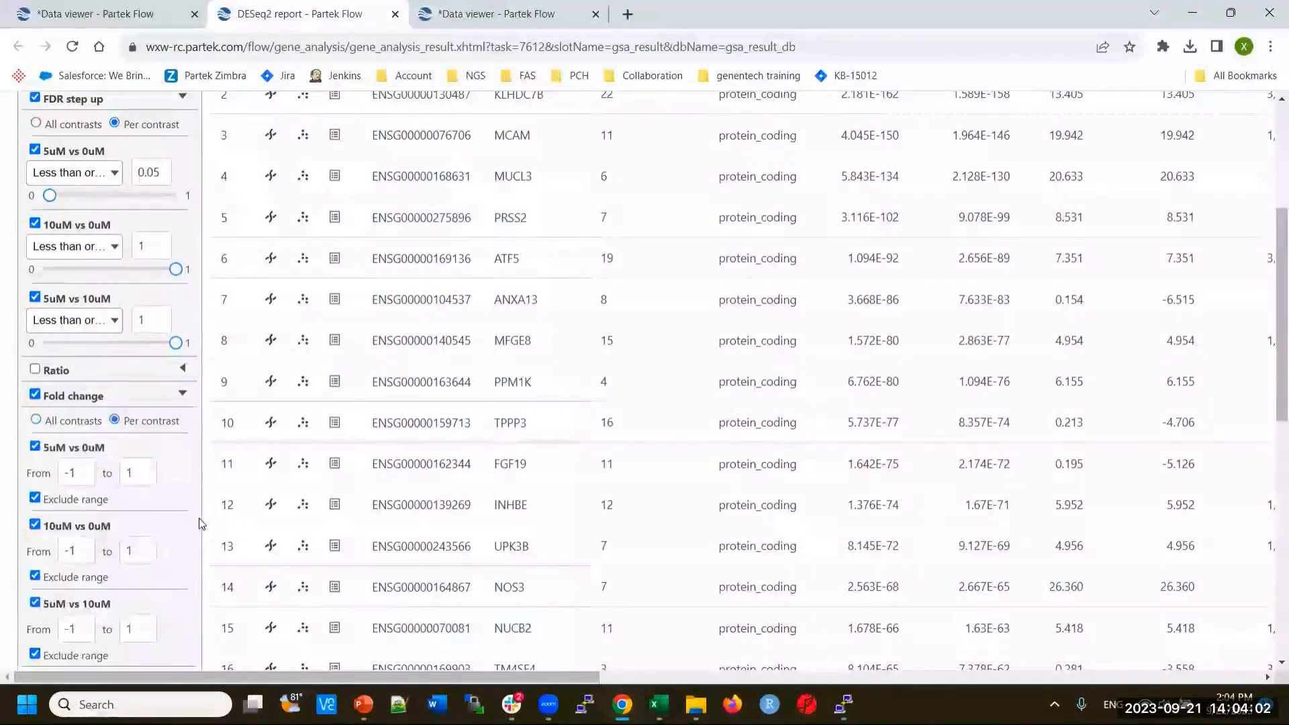
double_click(77, 473)
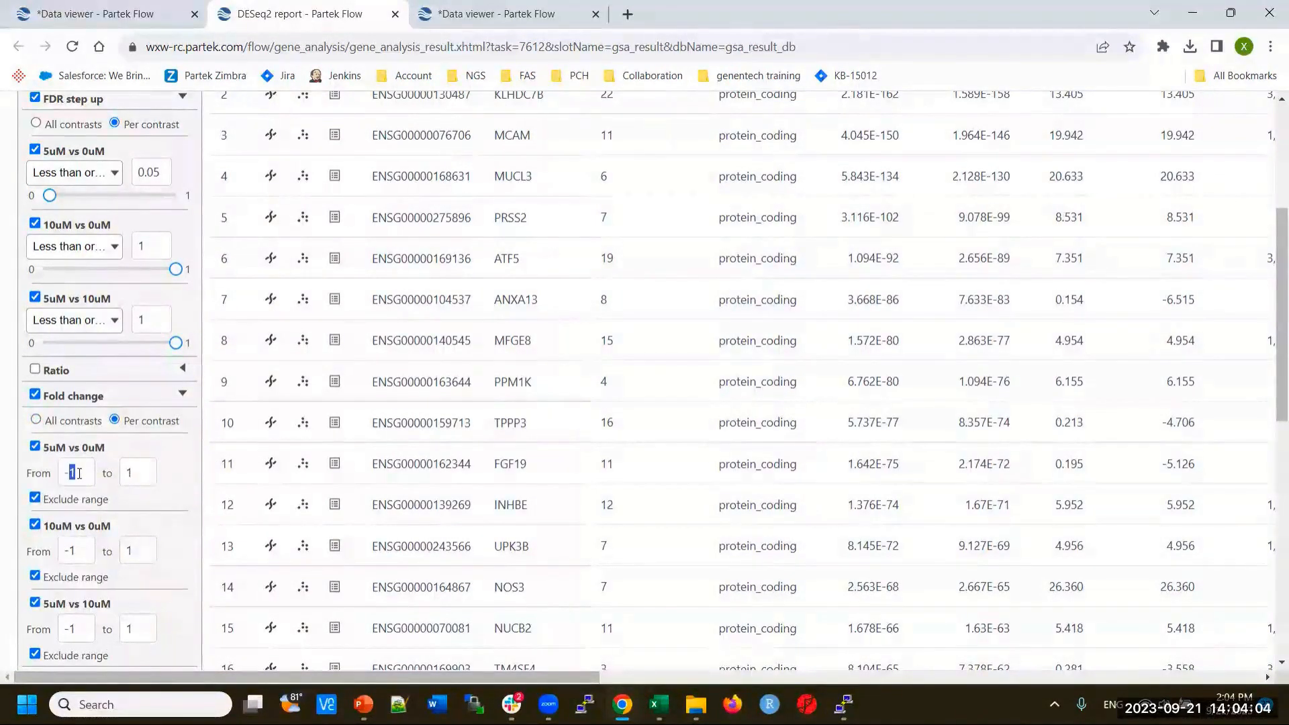
text(22)
Tighten the FDR step up cutoff for the 5uM vs 0uM contrast to 0.01.
scroll(240, 459, up, 4)
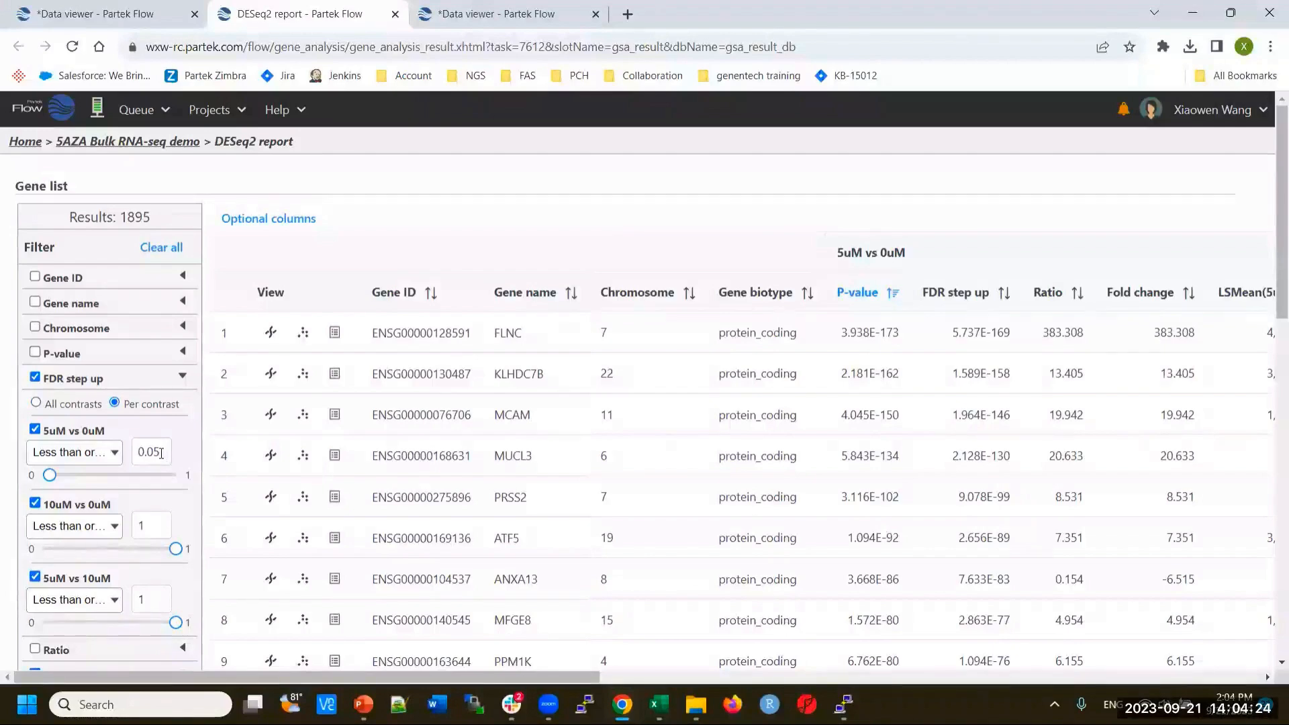
drag(155, 451, 165, 450)
text(1)
scroll(224, 471, down, 4)
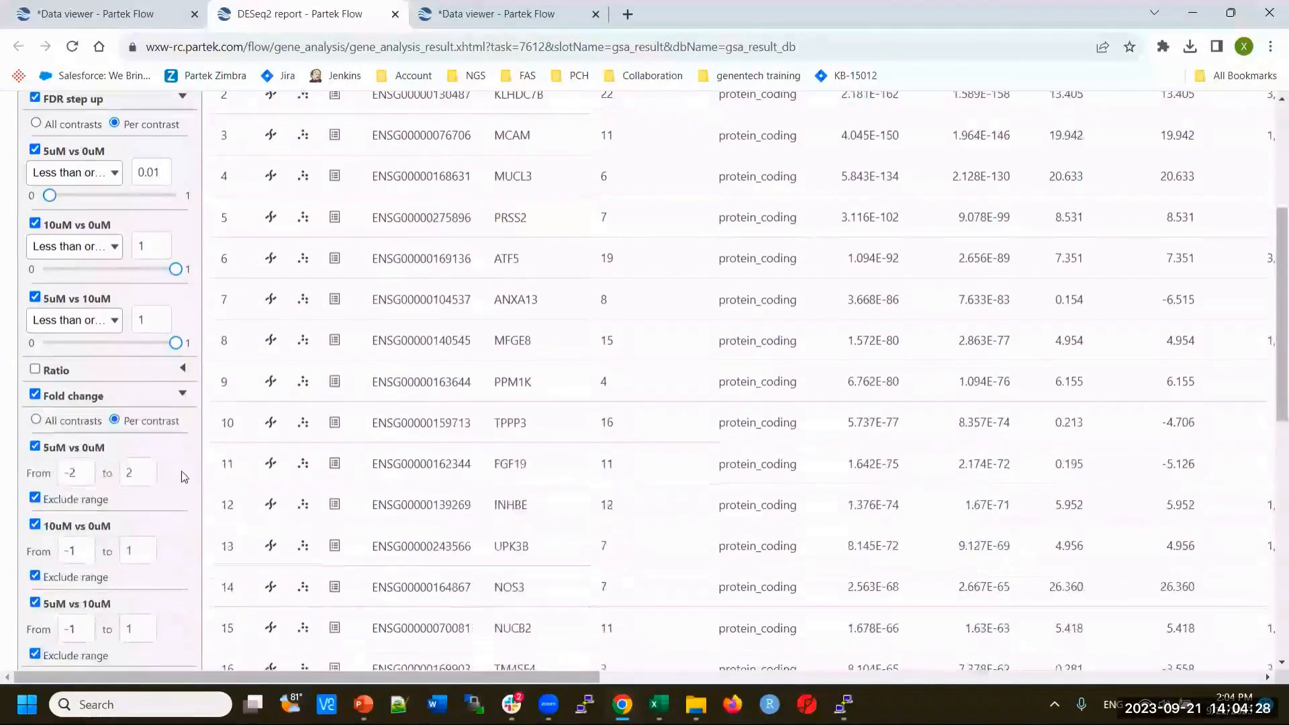
Set the excluded fold change range for the 5uM vs 0uM contrast to -5 to 5 and review the filtered gene list.
drag(72, 472, 79, 473)
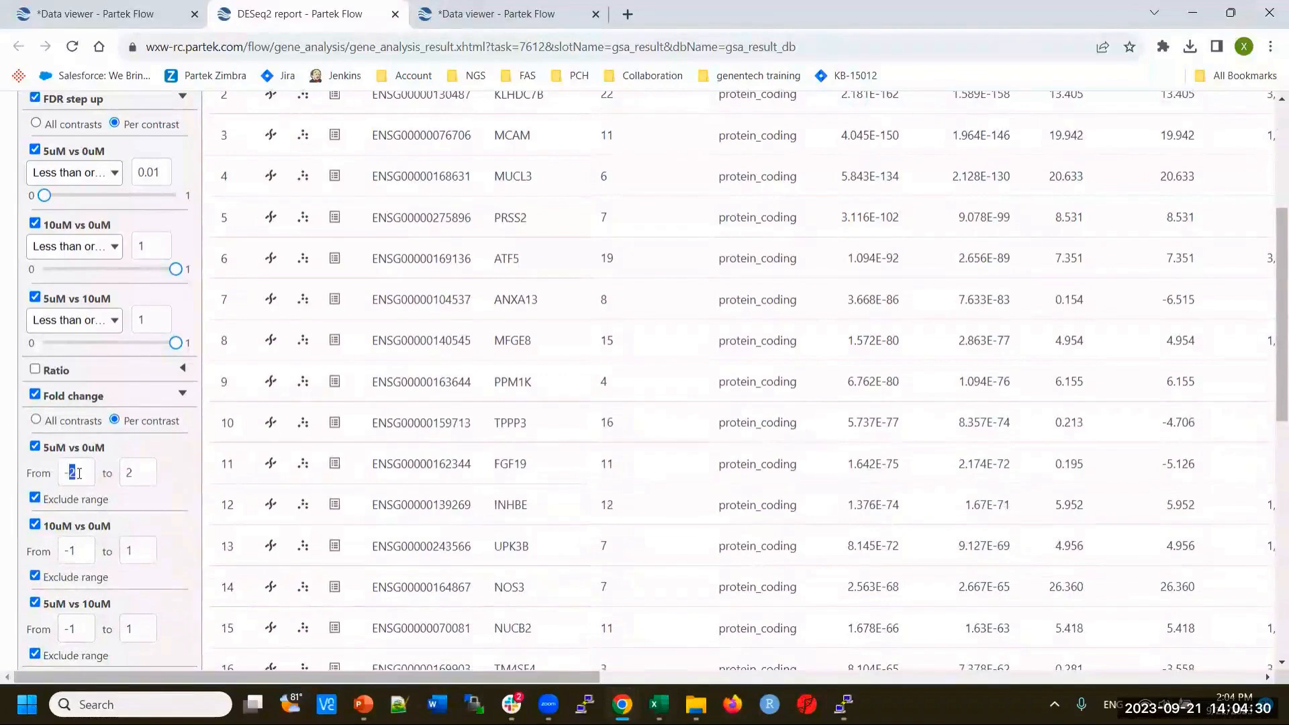
text(55)
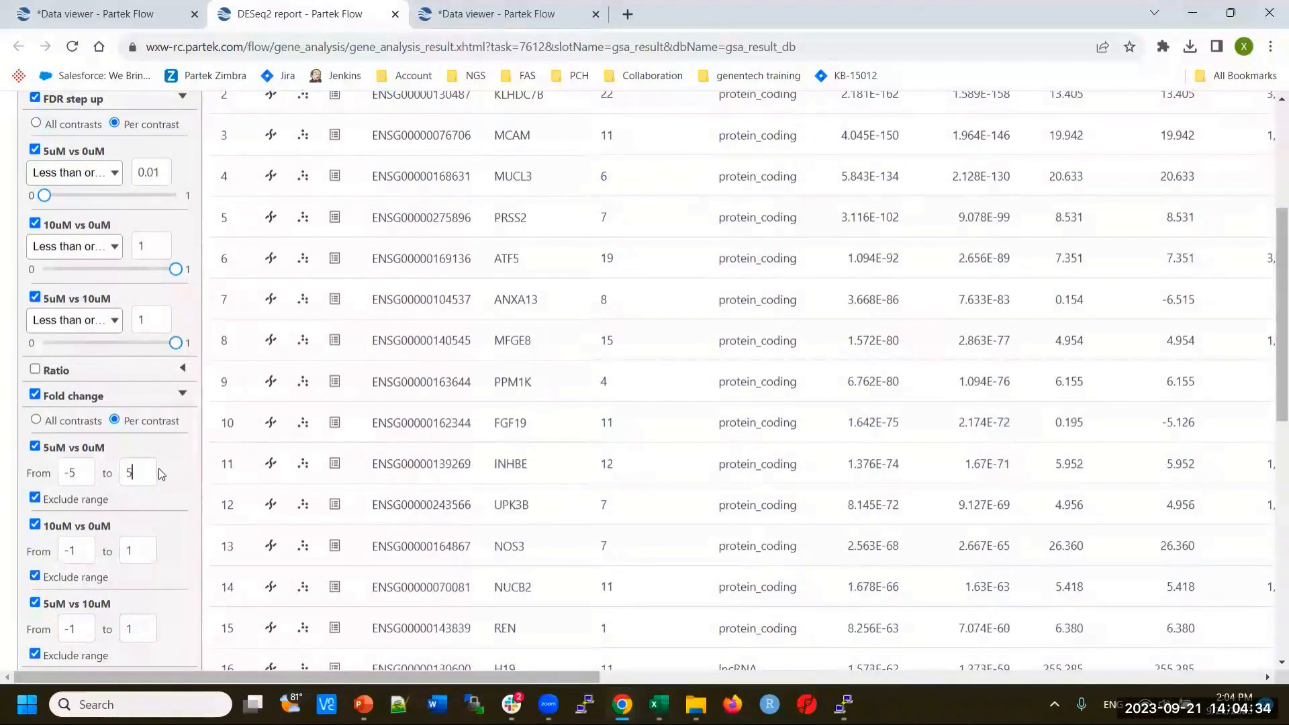
scroll(201, 302, up, 4)
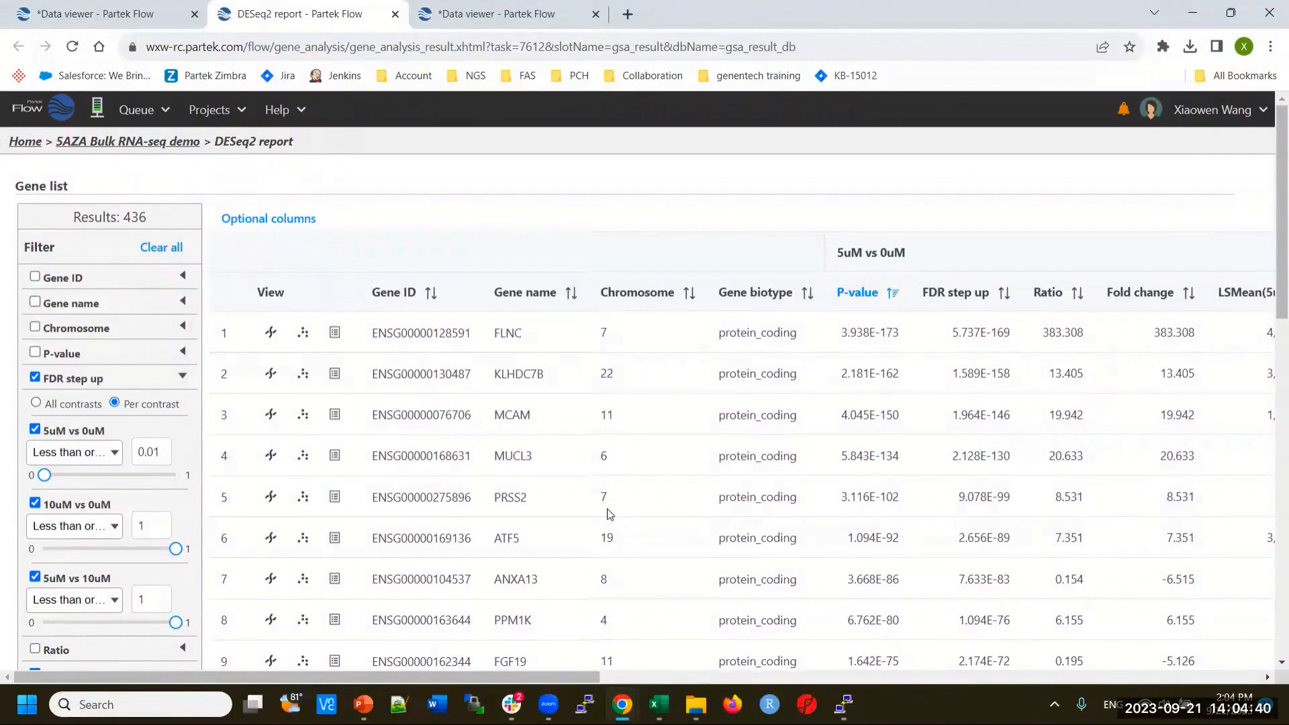
scroll(603, 508, down, 7)
scroll(604, 509, down, 5)
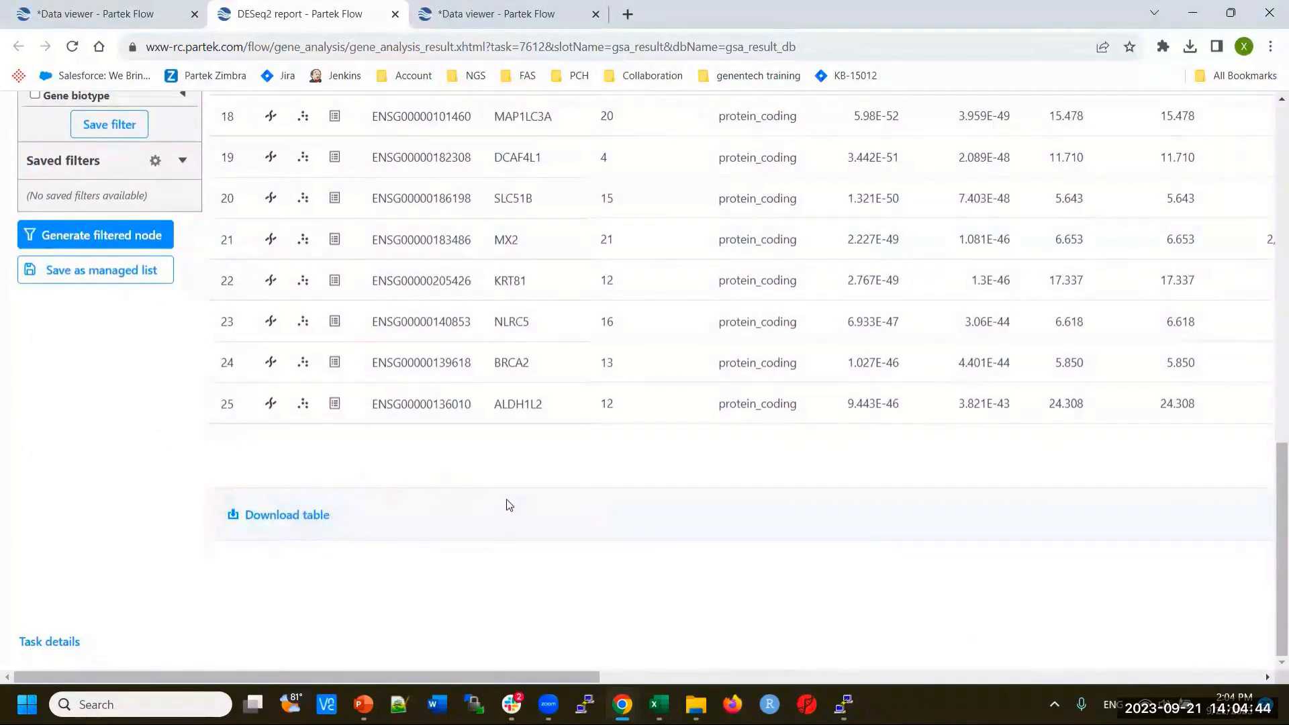
scroll(513, 507, up, 2)
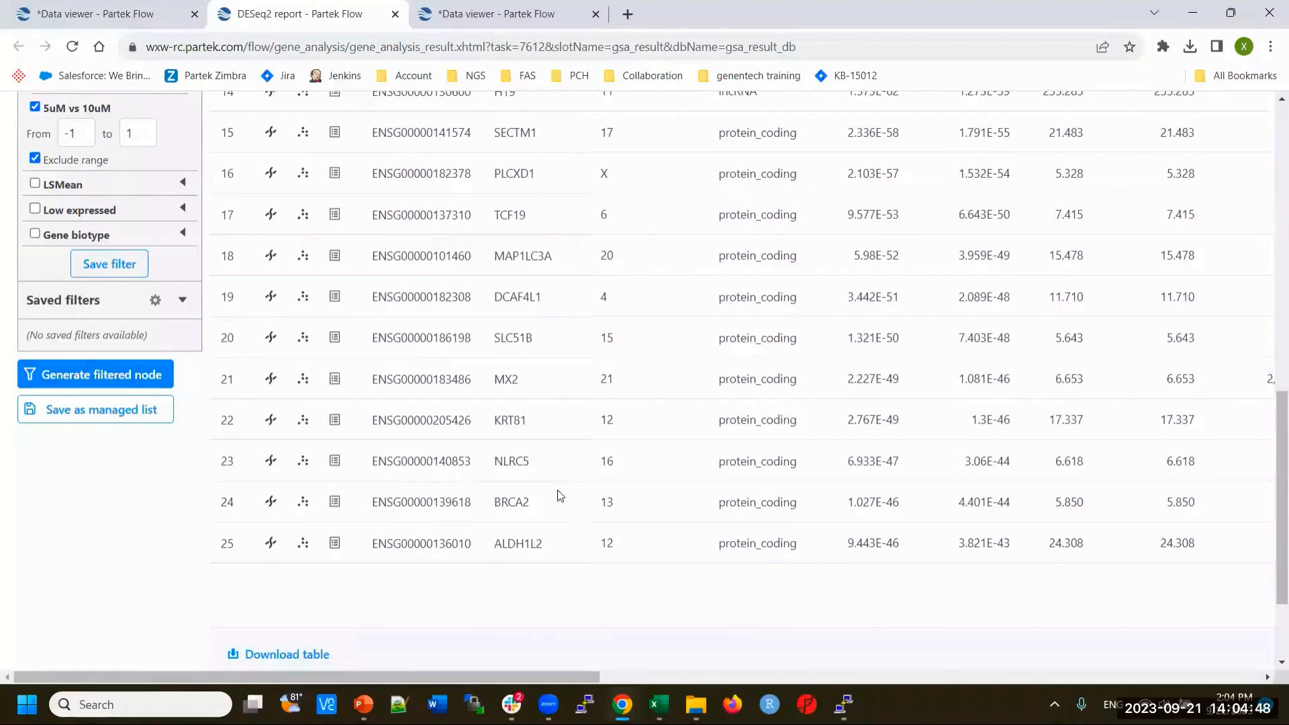
Leave the PCA view without saving and open the 5AZA Bulk RNA-seq demo project's analysis pipeline.
click(142, 15)
click(117, 145)
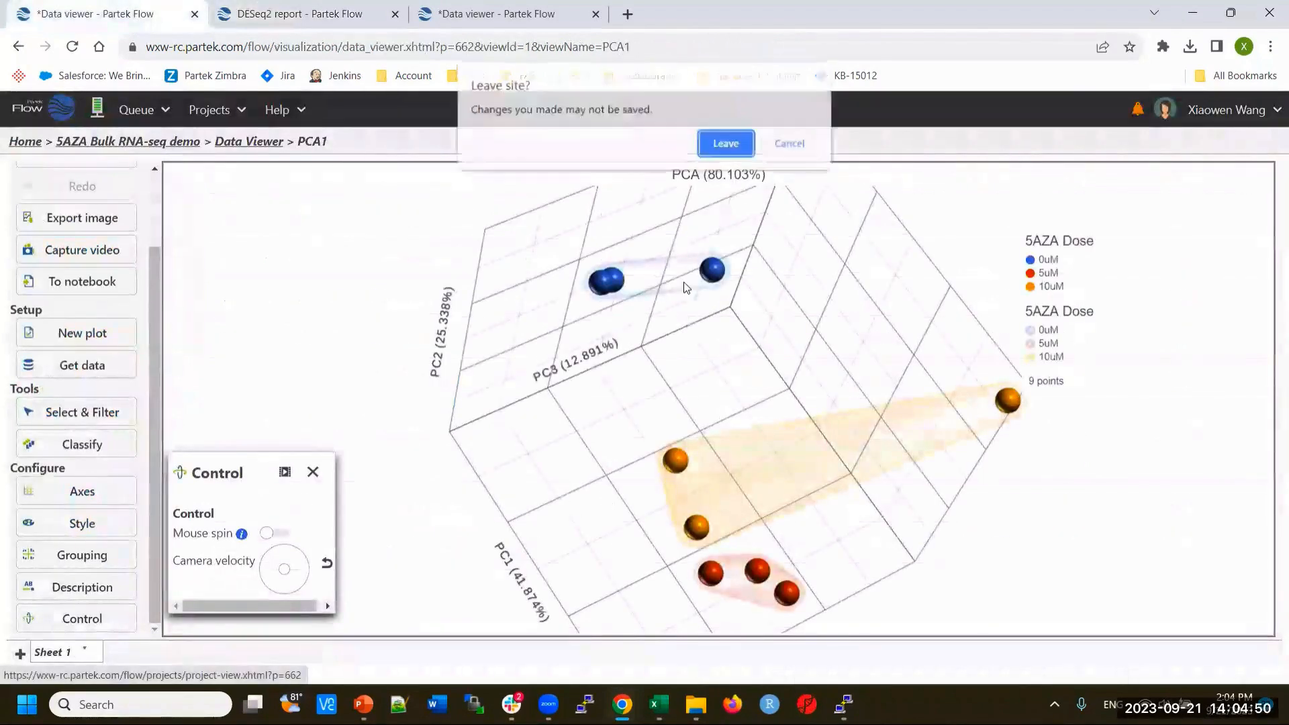
click(728, 141)
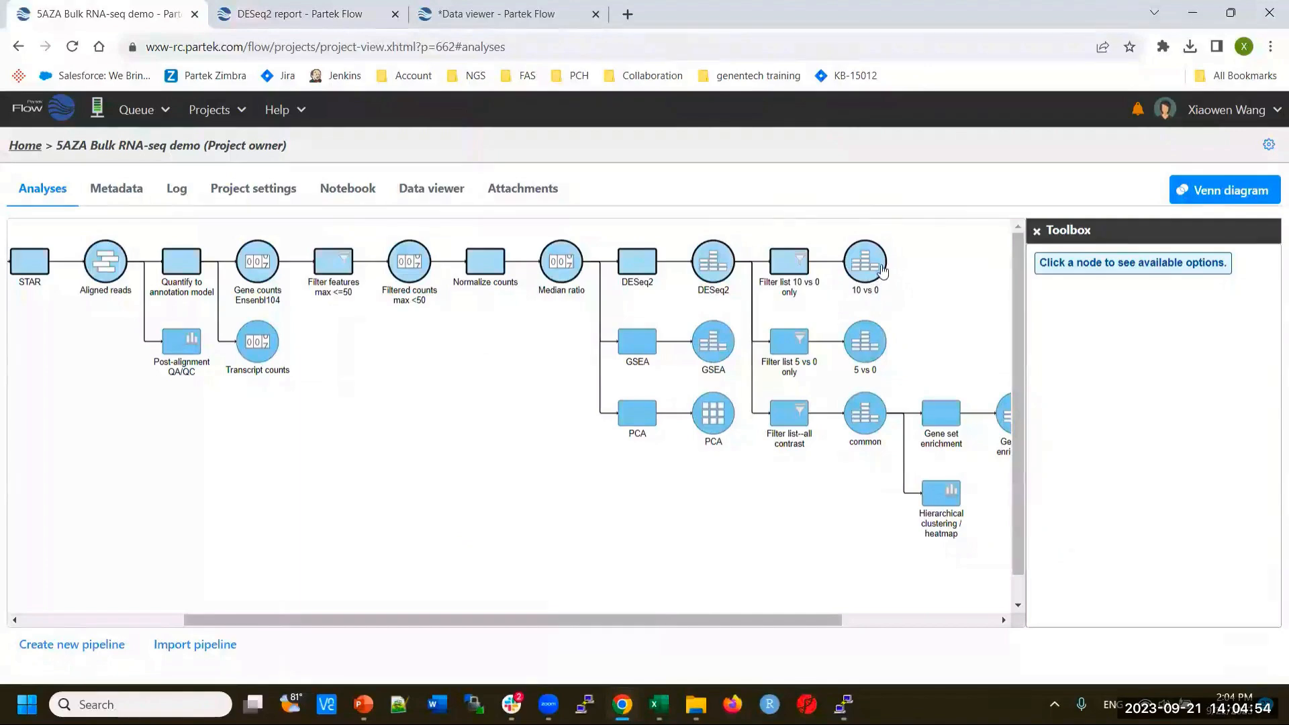
In the DESeq2 report, turn off the 5uM vs 0uM FDR step up filter and set the 10uM vs 0uM limit to 0.01.
click(269, 21)
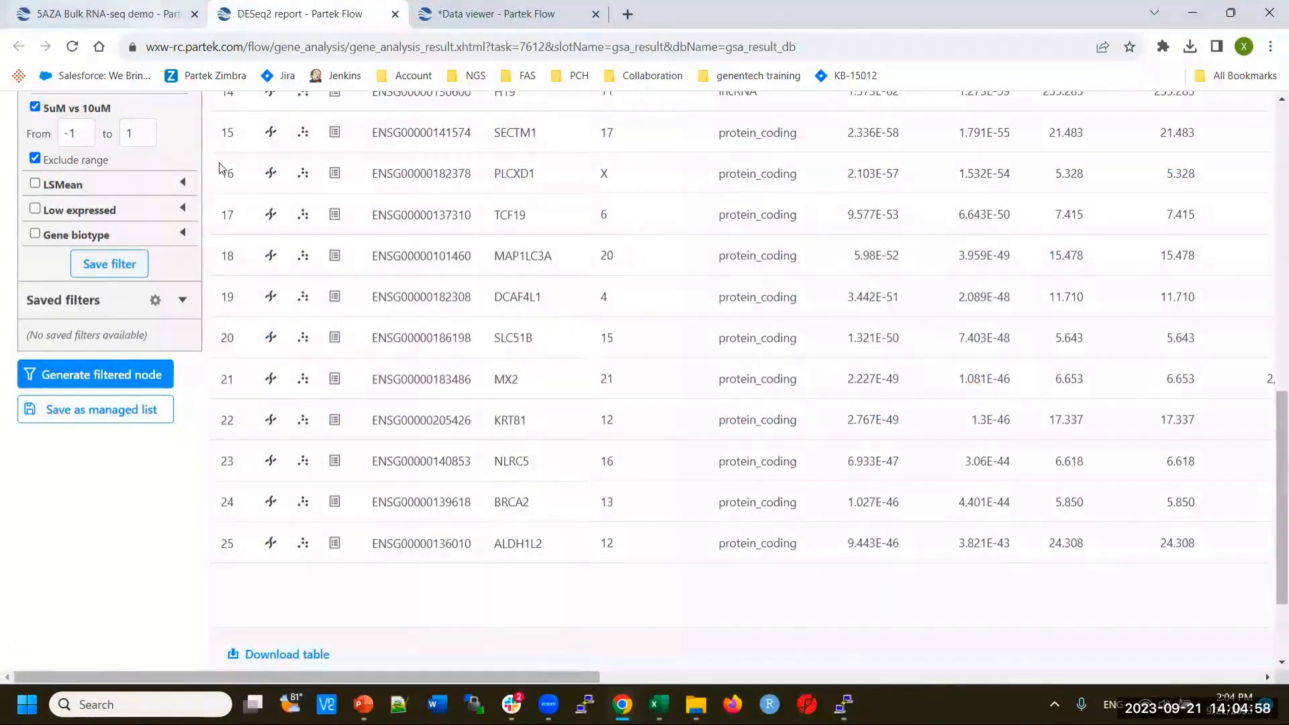
scroll(210, 264, up, 7)
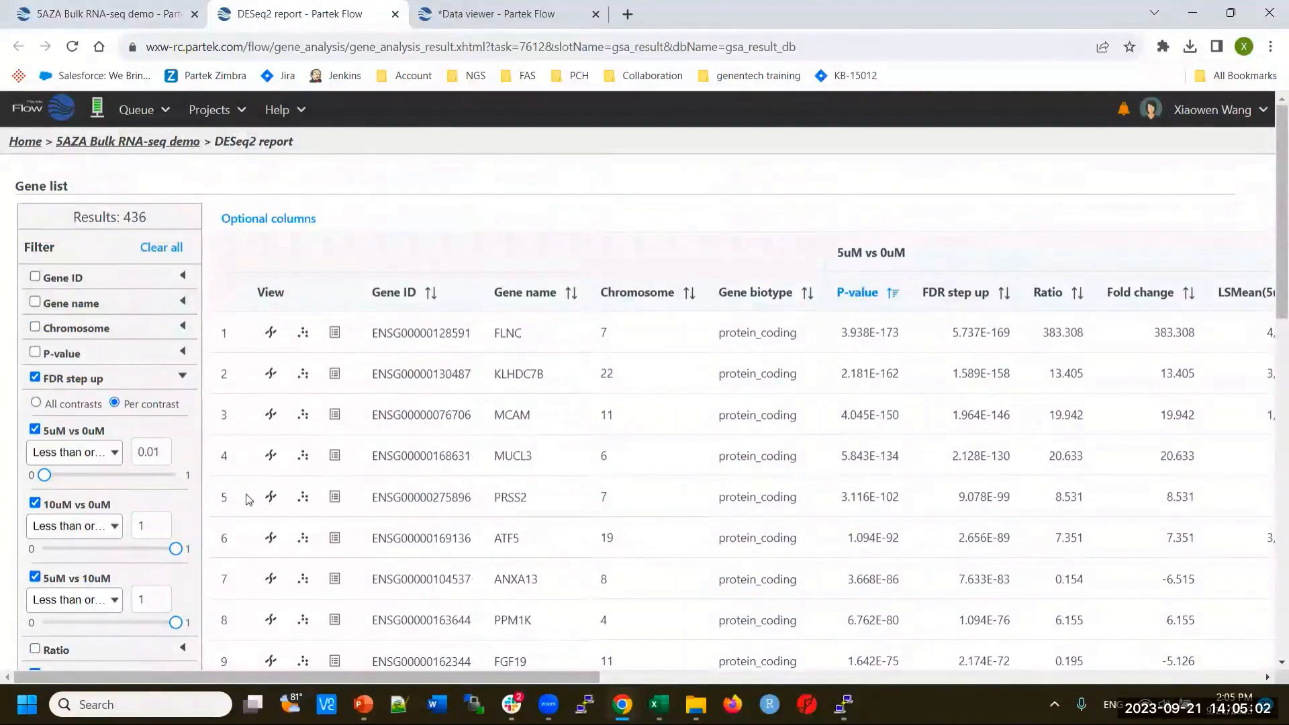
scroll(187, 491, down, 2)
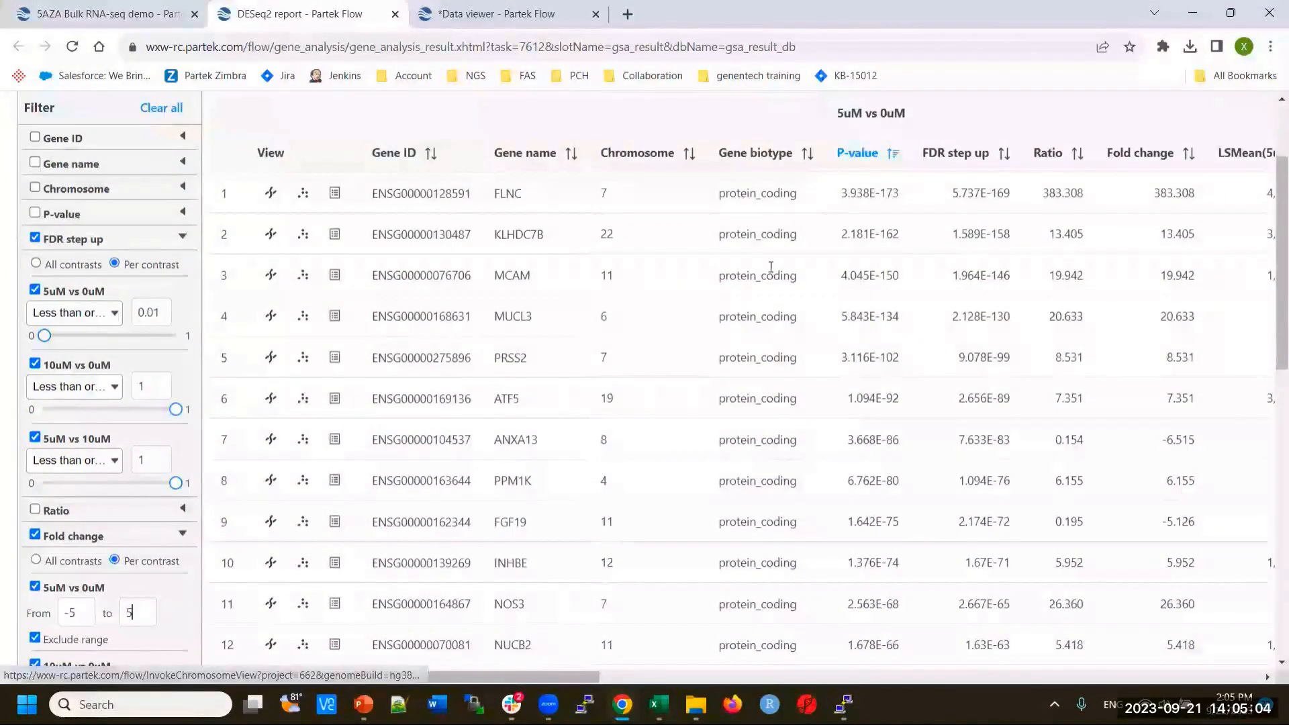
click(35, 294)
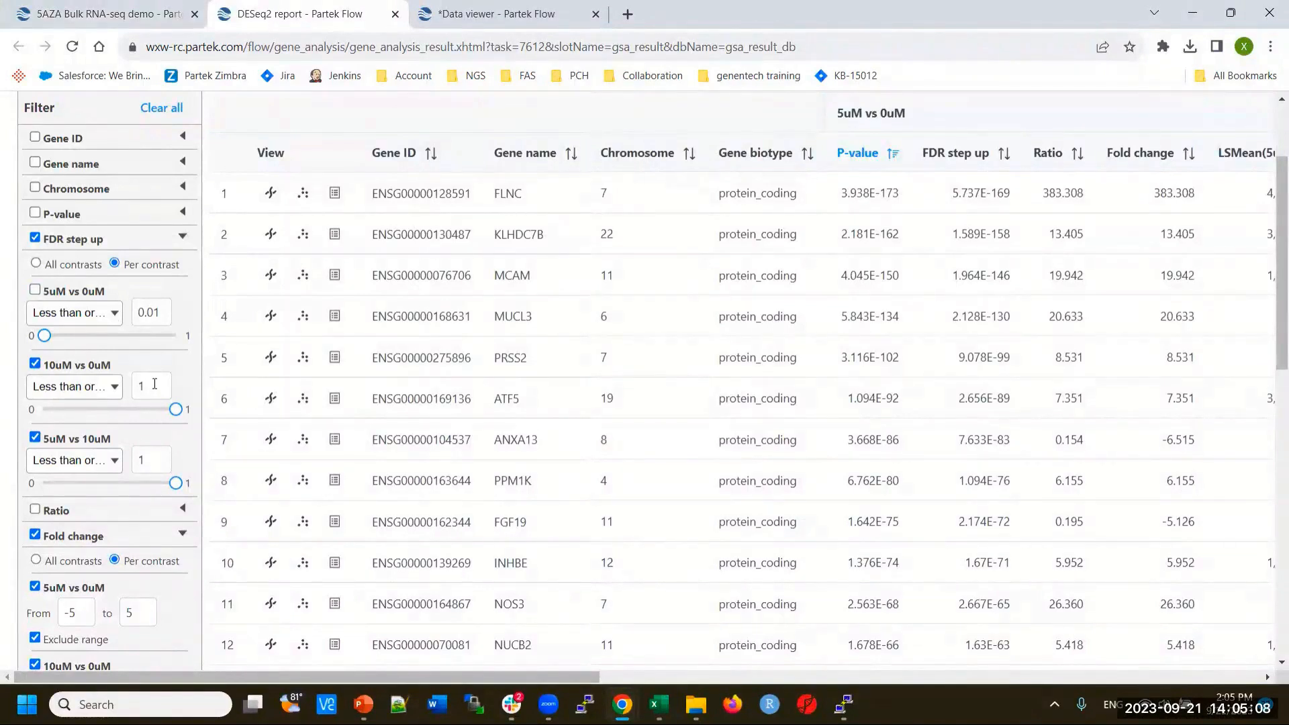
drag(154, 384, 128, 388)
text(0.01)
drag(149, 465, 140, 461)
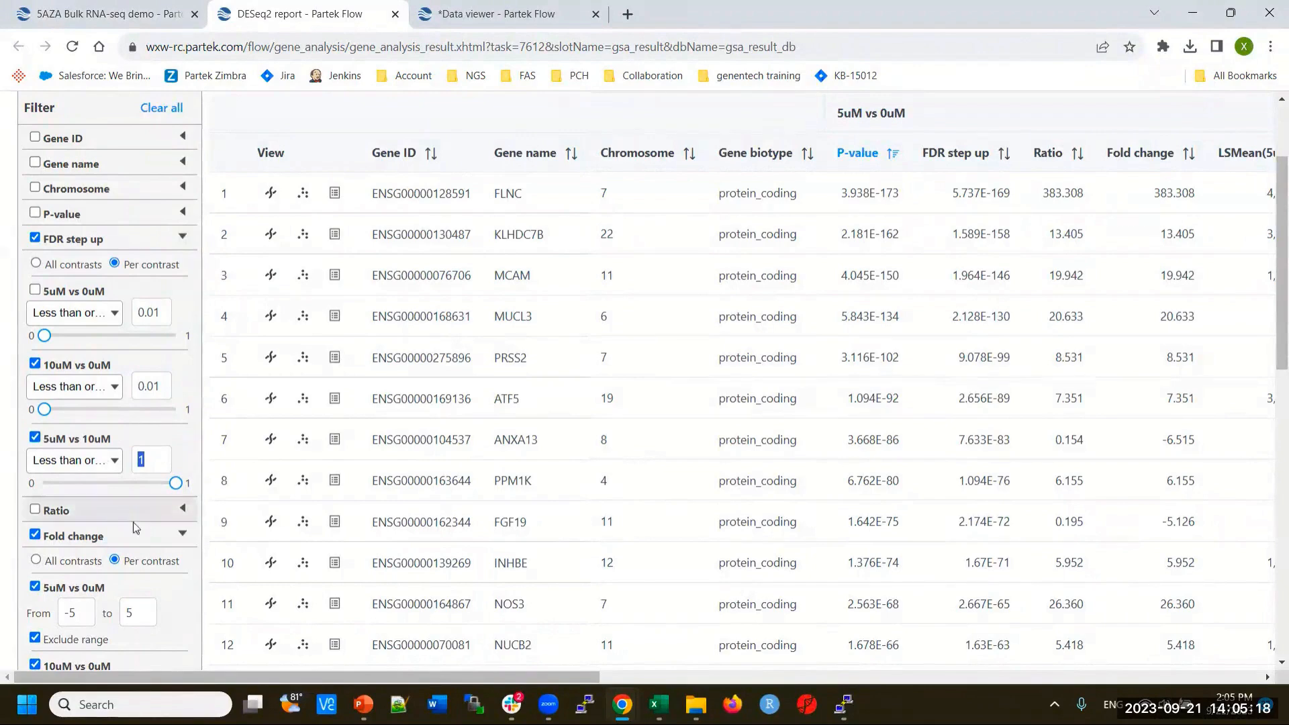
Try to generate a filtered node from the filtered DESeq2 gene list.
scroll(138, 530, down, 2)
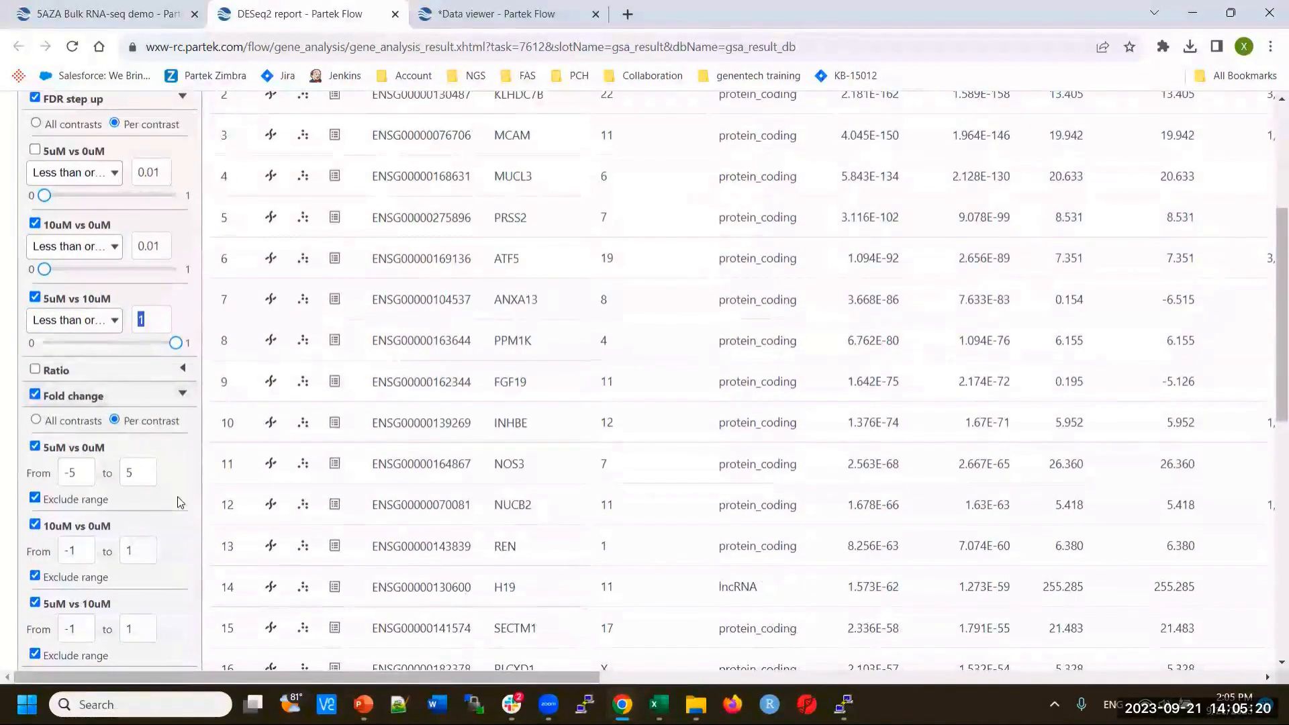
scroll(203, 387, down, 4)
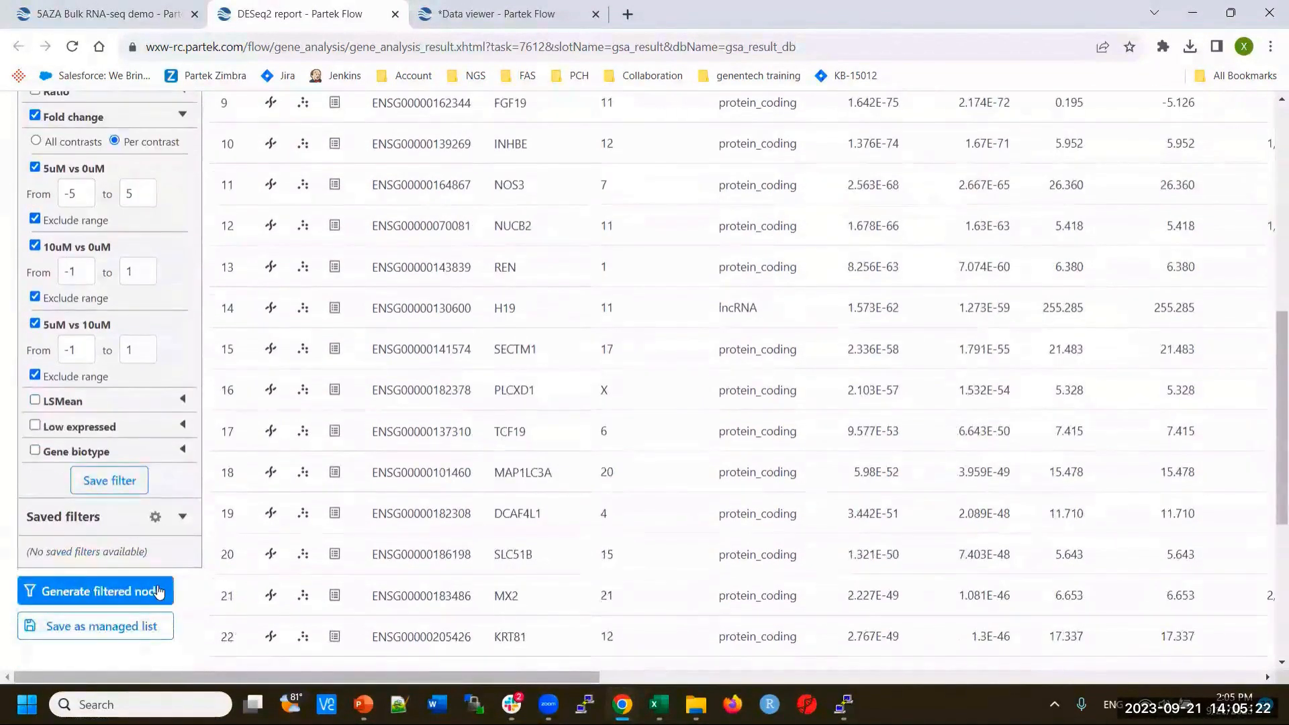
click(134, 595)
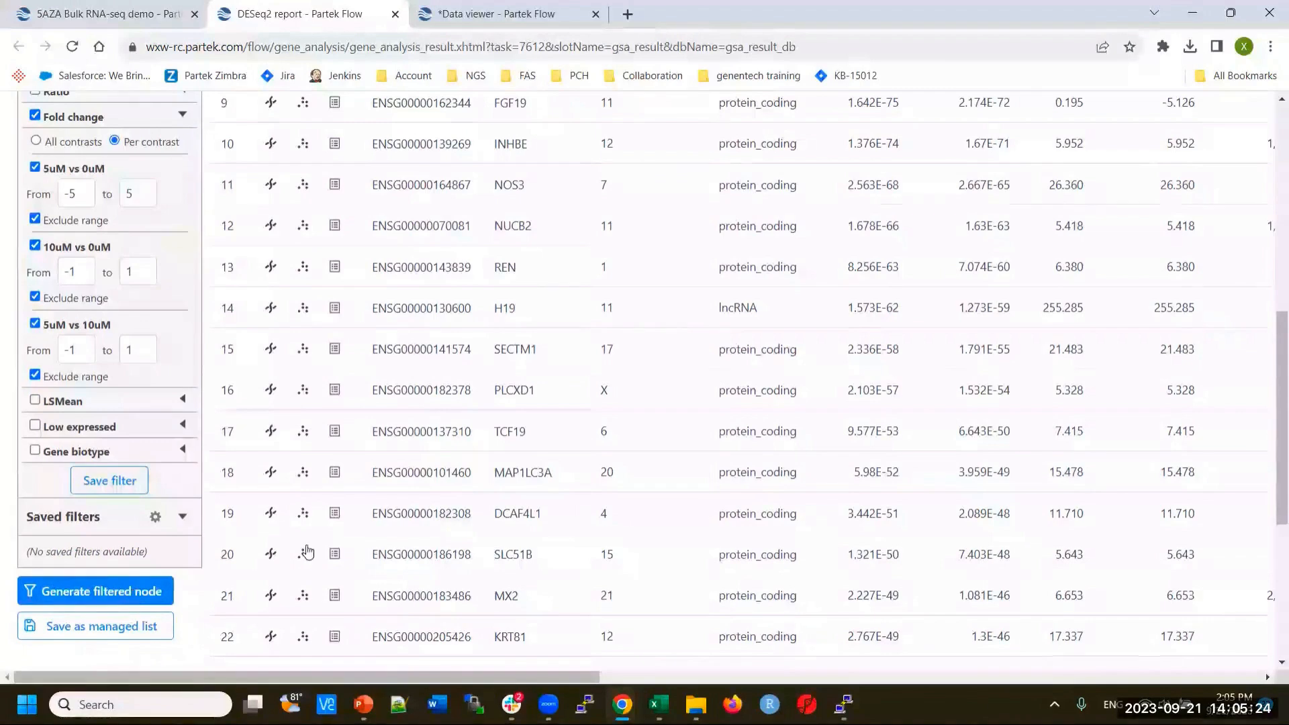
Return to the project pipeline and look at the options available for the 10 vs 0 data node.
click(129, 8)
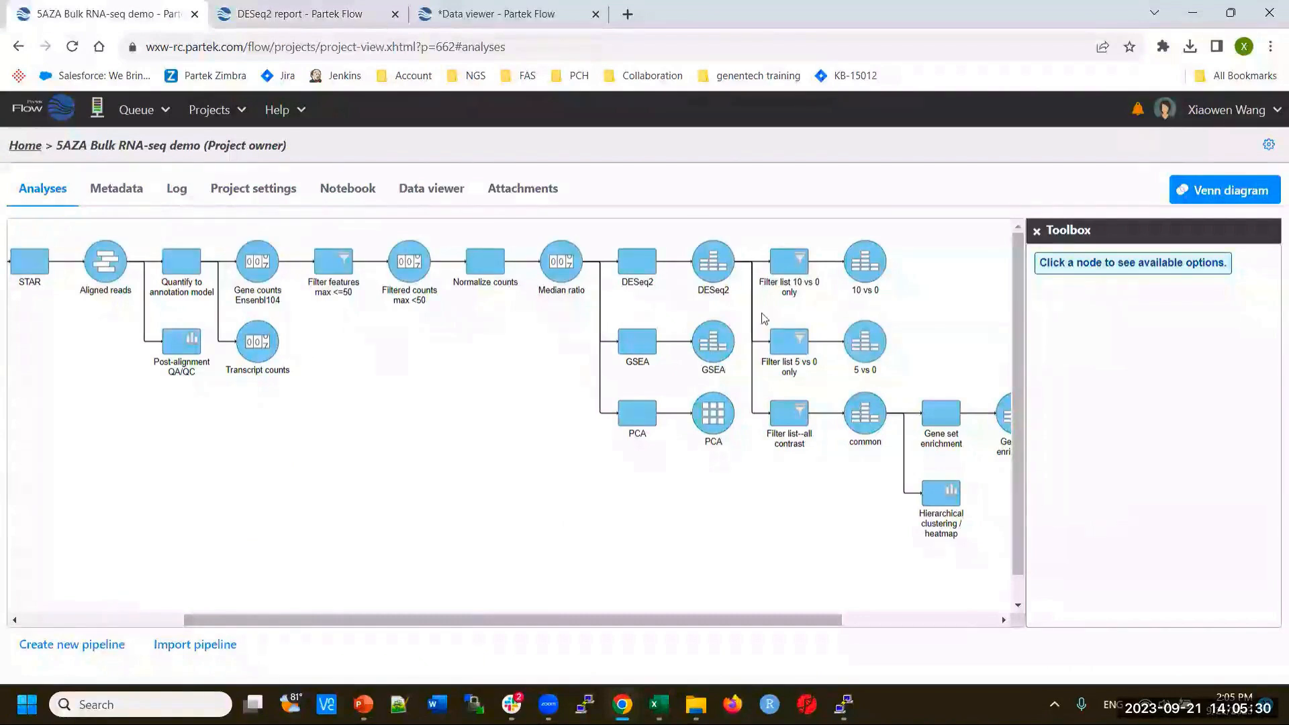
mouse_move(870, 420)
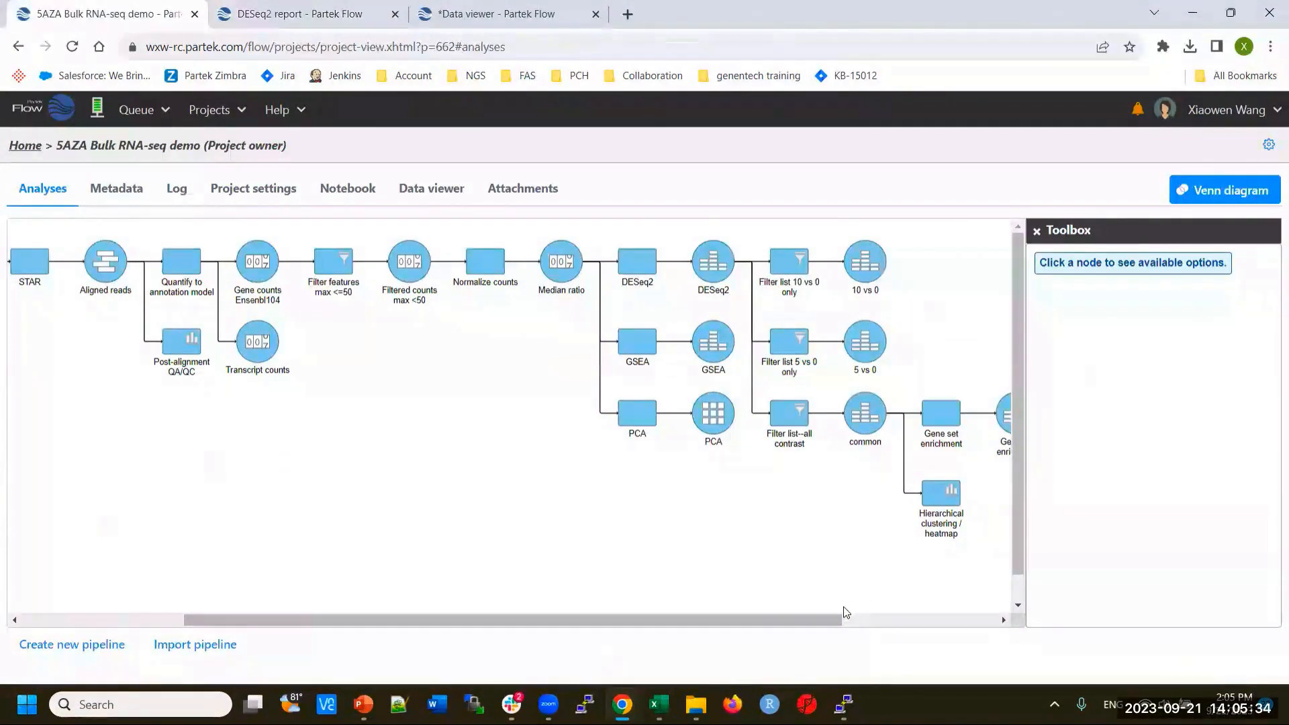
drag(831, 620, 1014, 621)
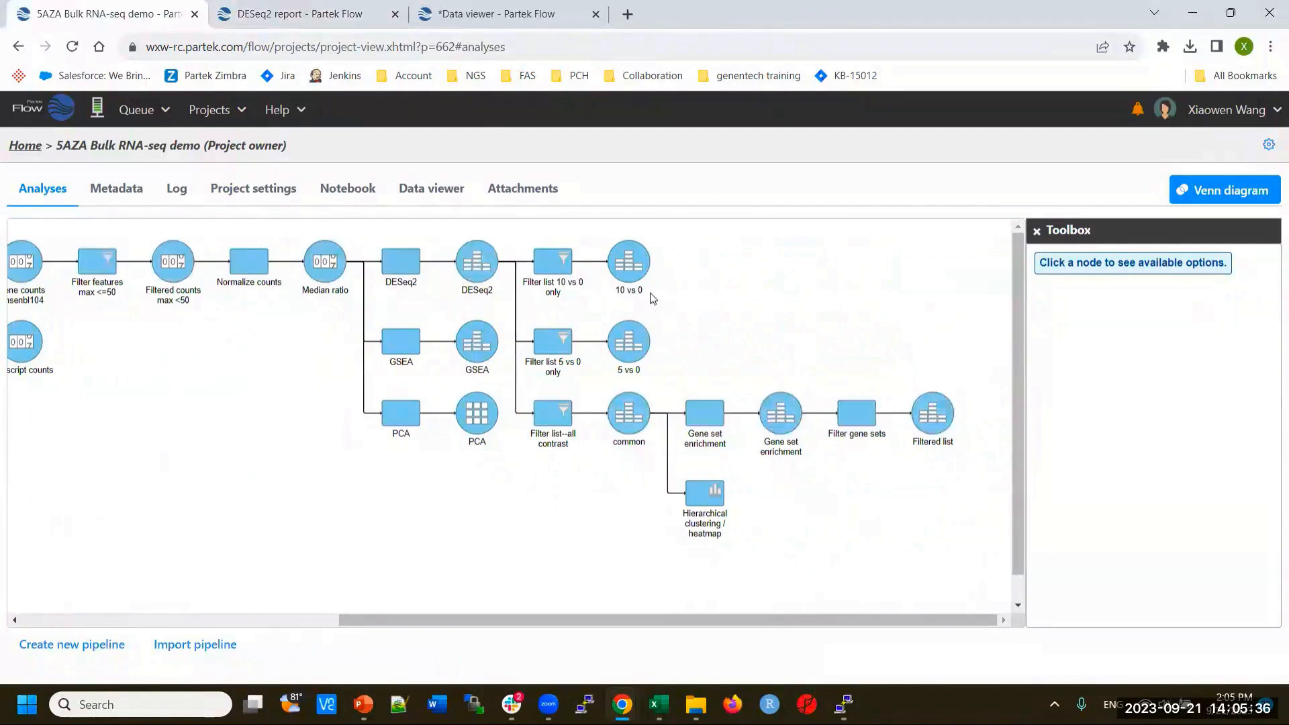
right_click(630, 261)
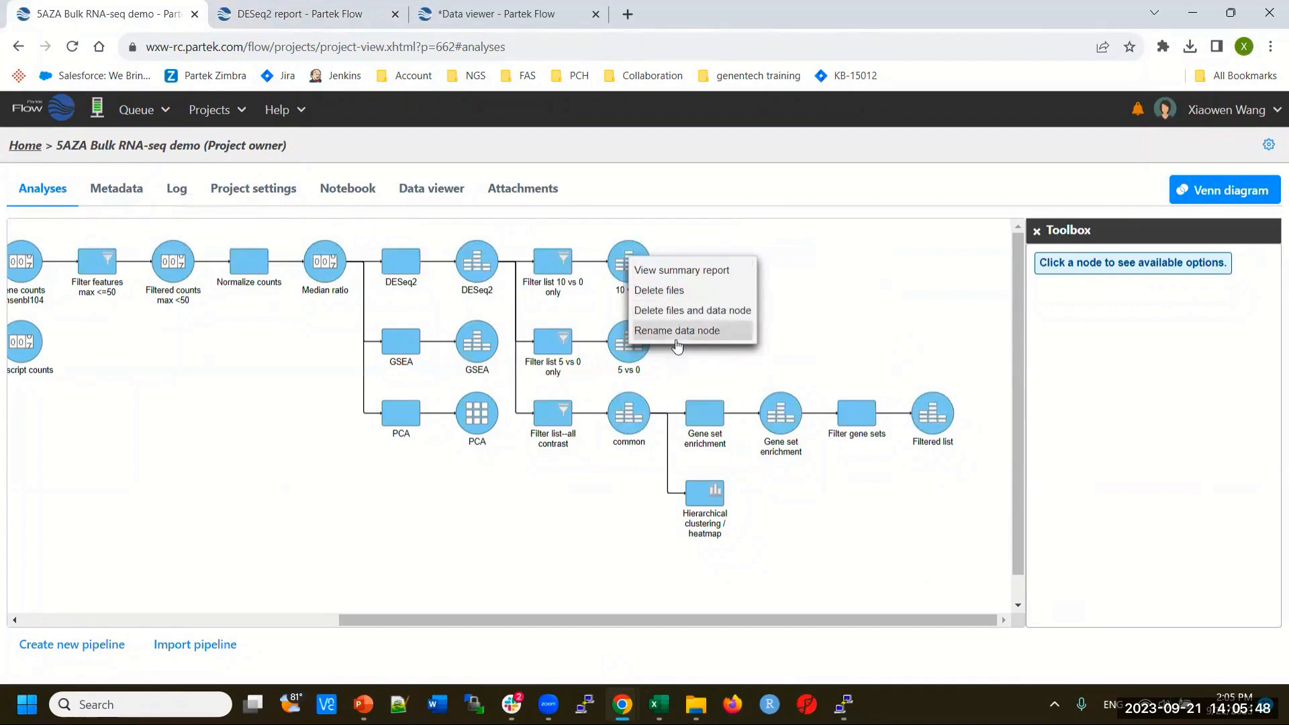
click(839, 317)
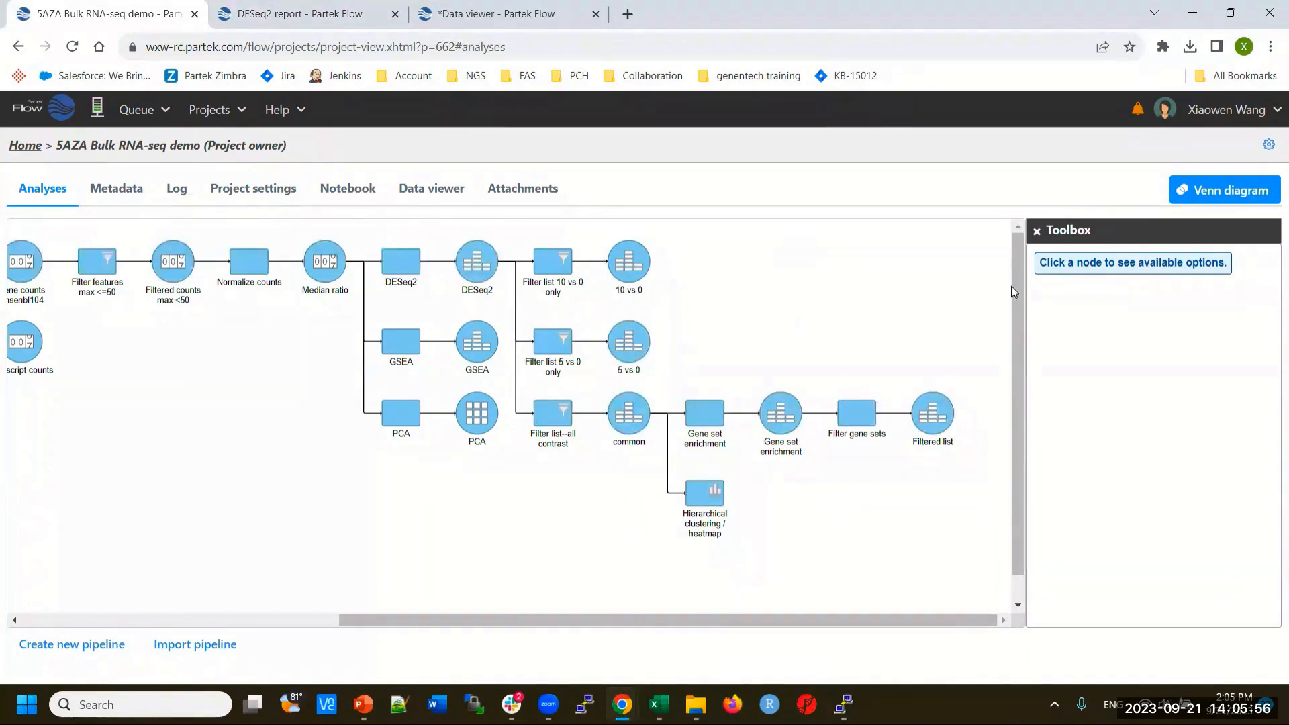
Start a Venn diagram and include the 10 vs 0 list with gene_name as its identifier.
click(1212, 190)
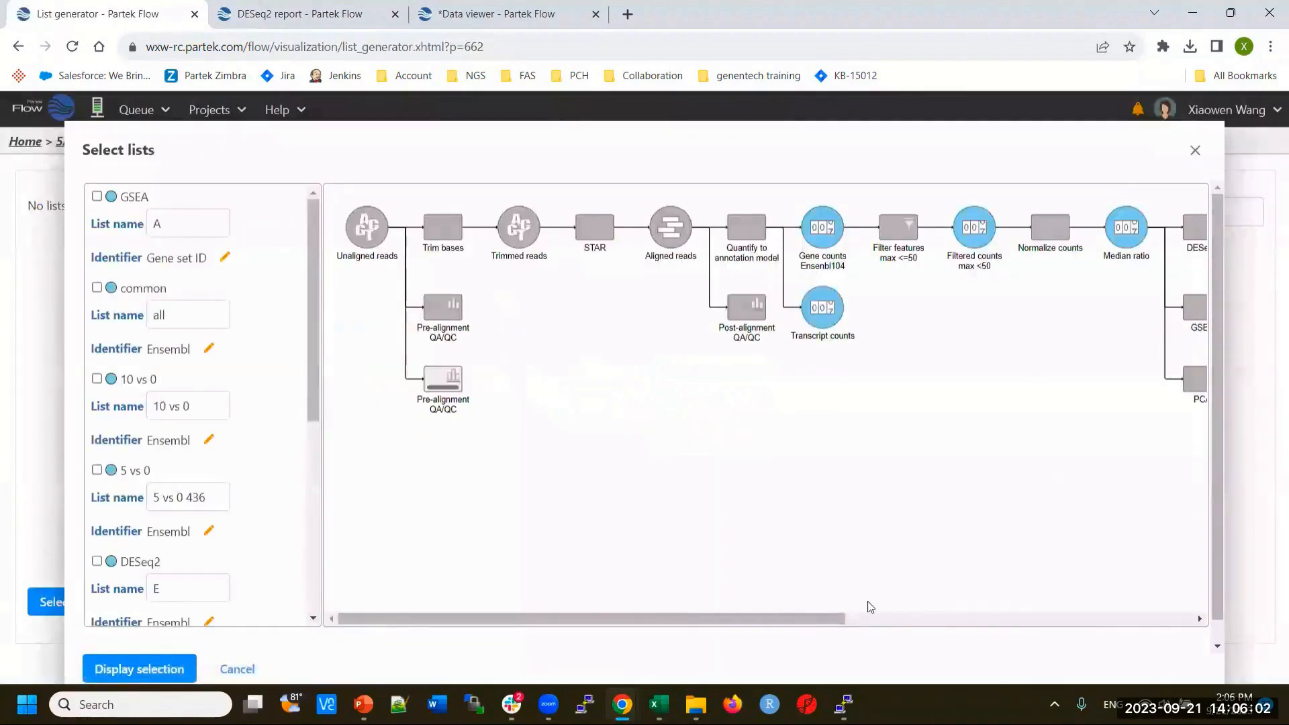
drag(810, 614, 1198, 614)
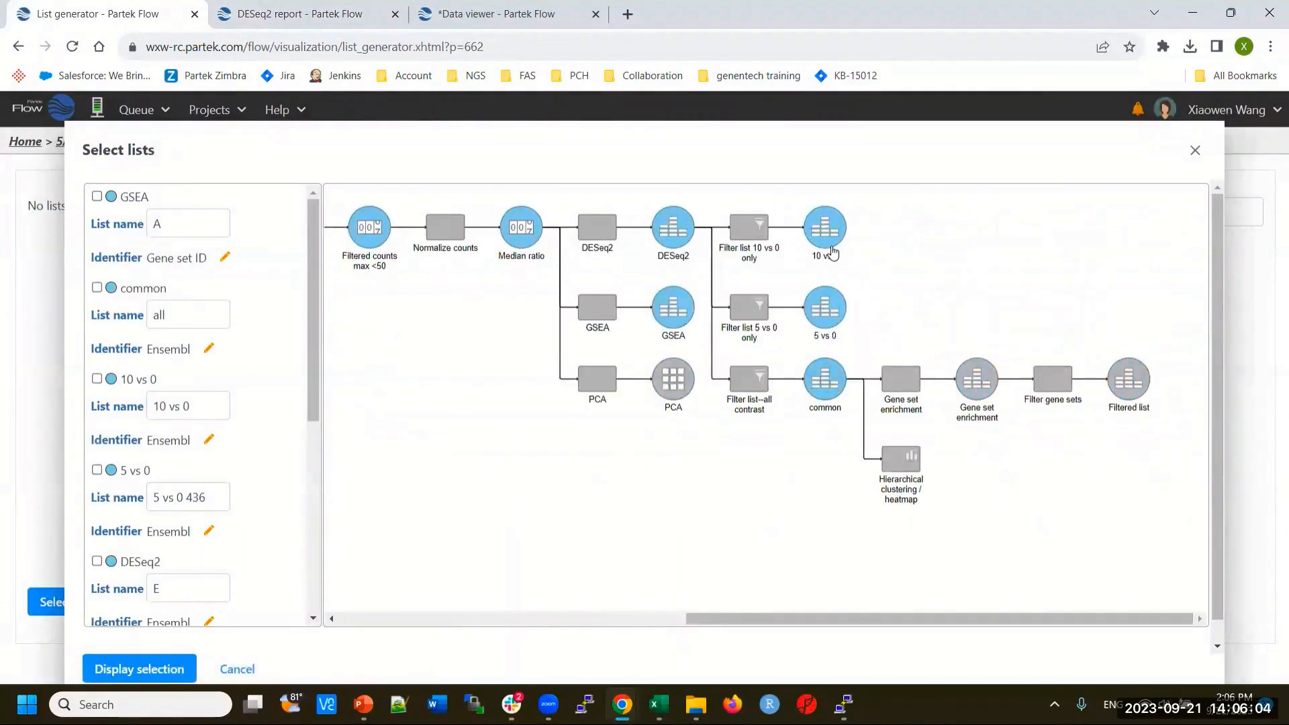
mouse_move(836, 254)
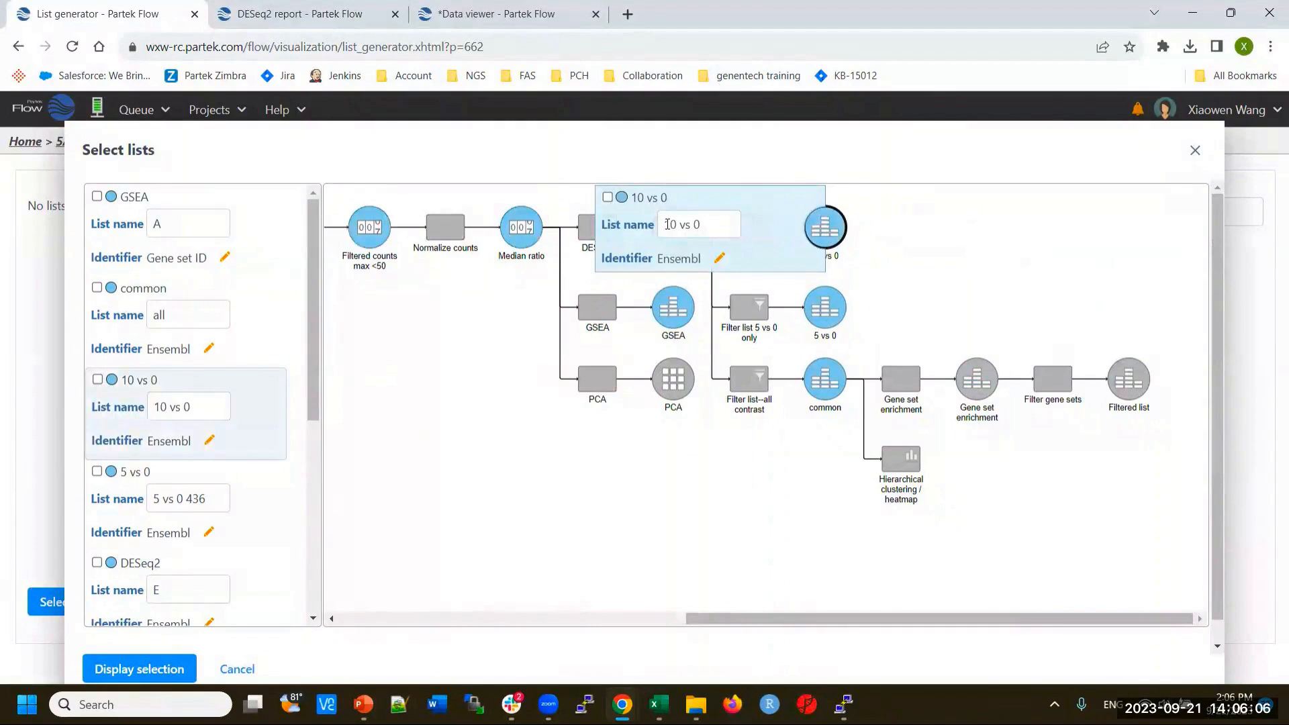
click(608, 197)
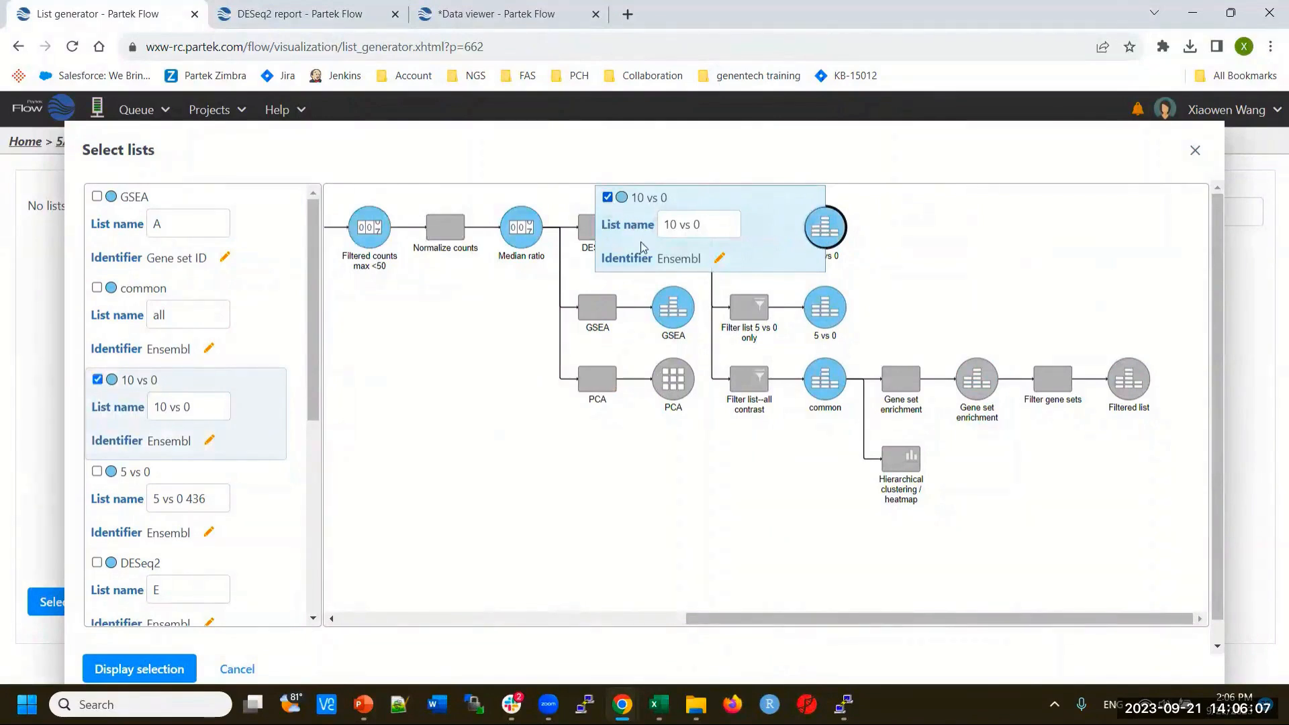
click(720, 260)
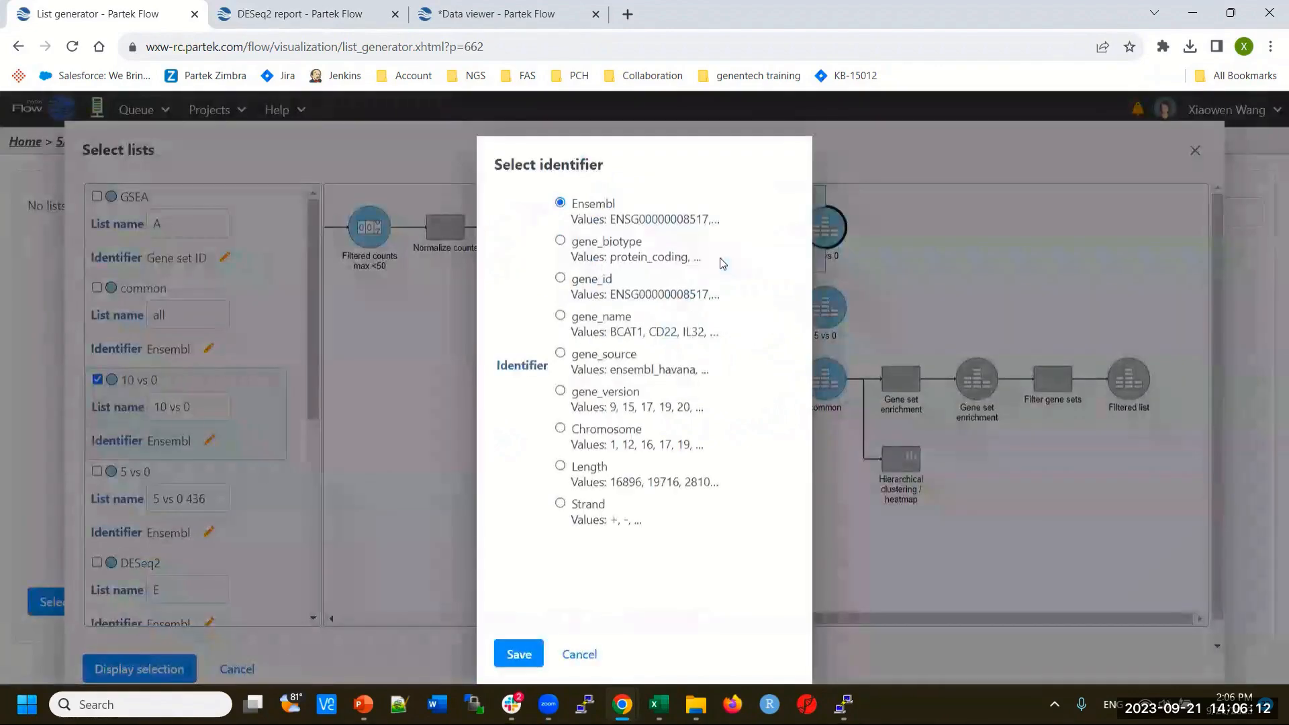
click(560, 316)
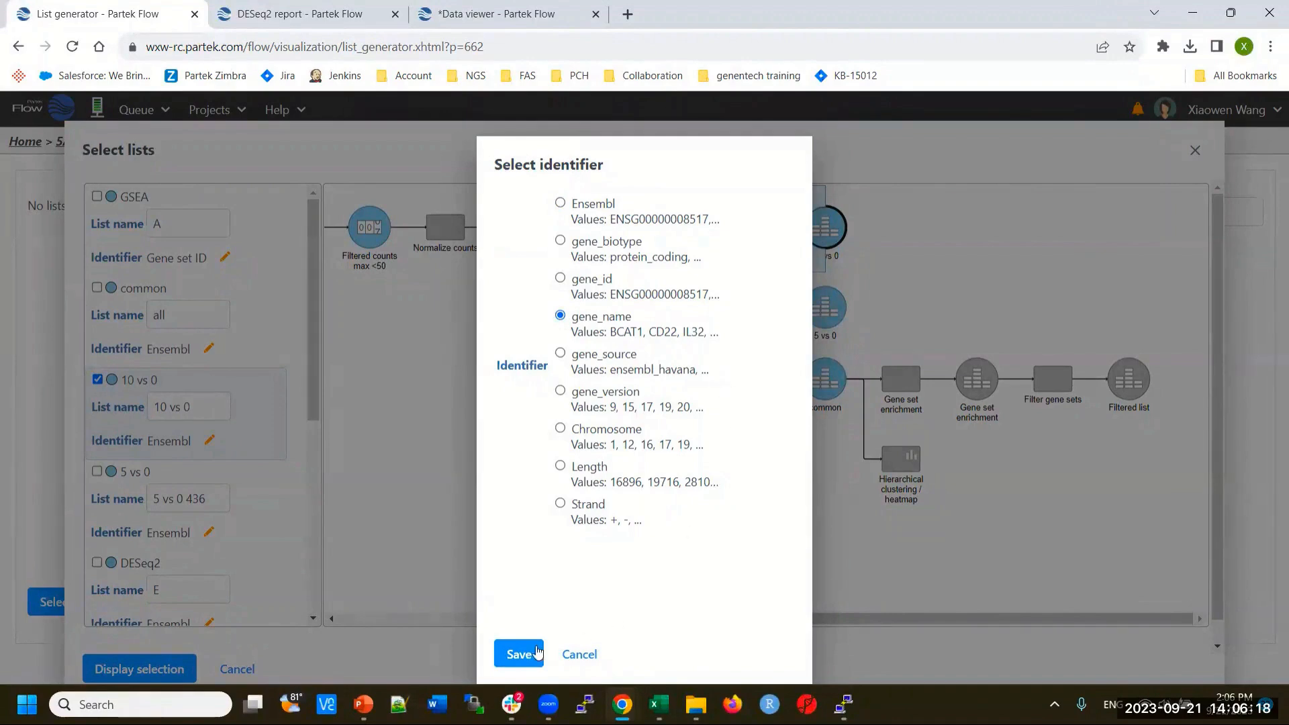
click(519, 654)
Include the 5 vs 0 node in the Venn diagram, name its list 5 vs 0 and use gene_name as its identifier.
mouse_move(818, 320)
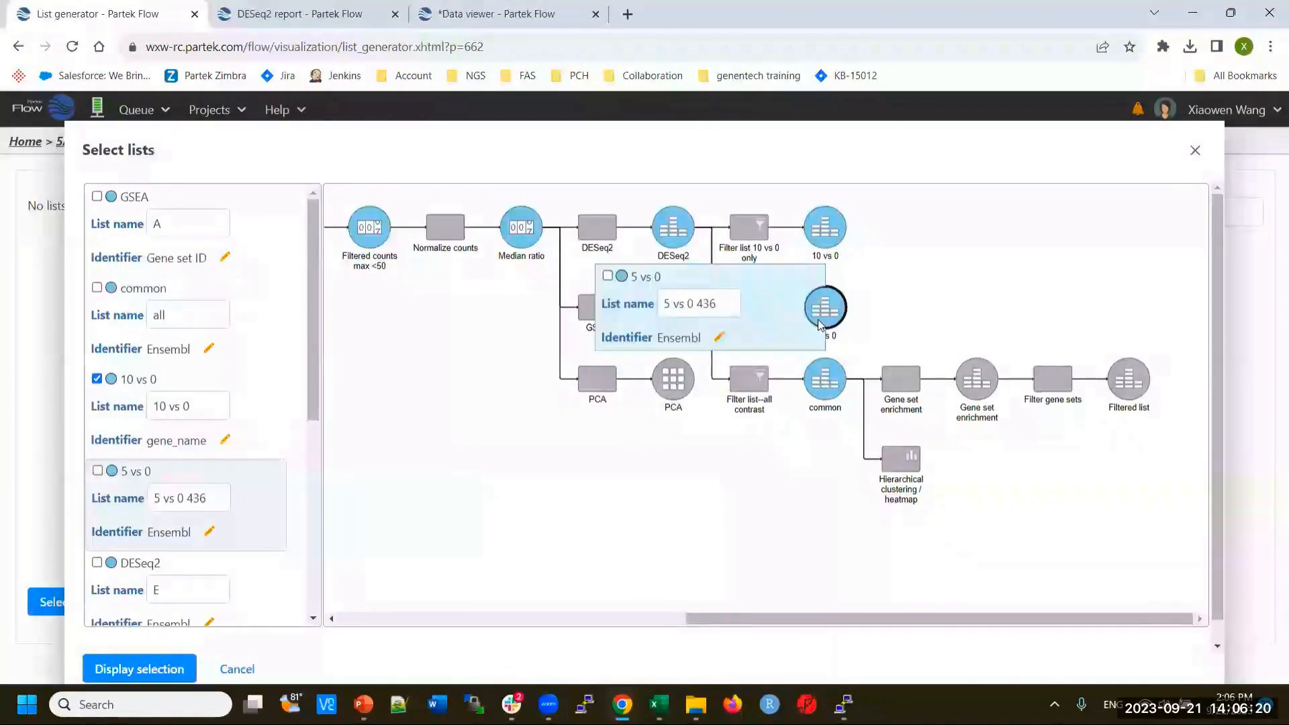
click(607, 276)
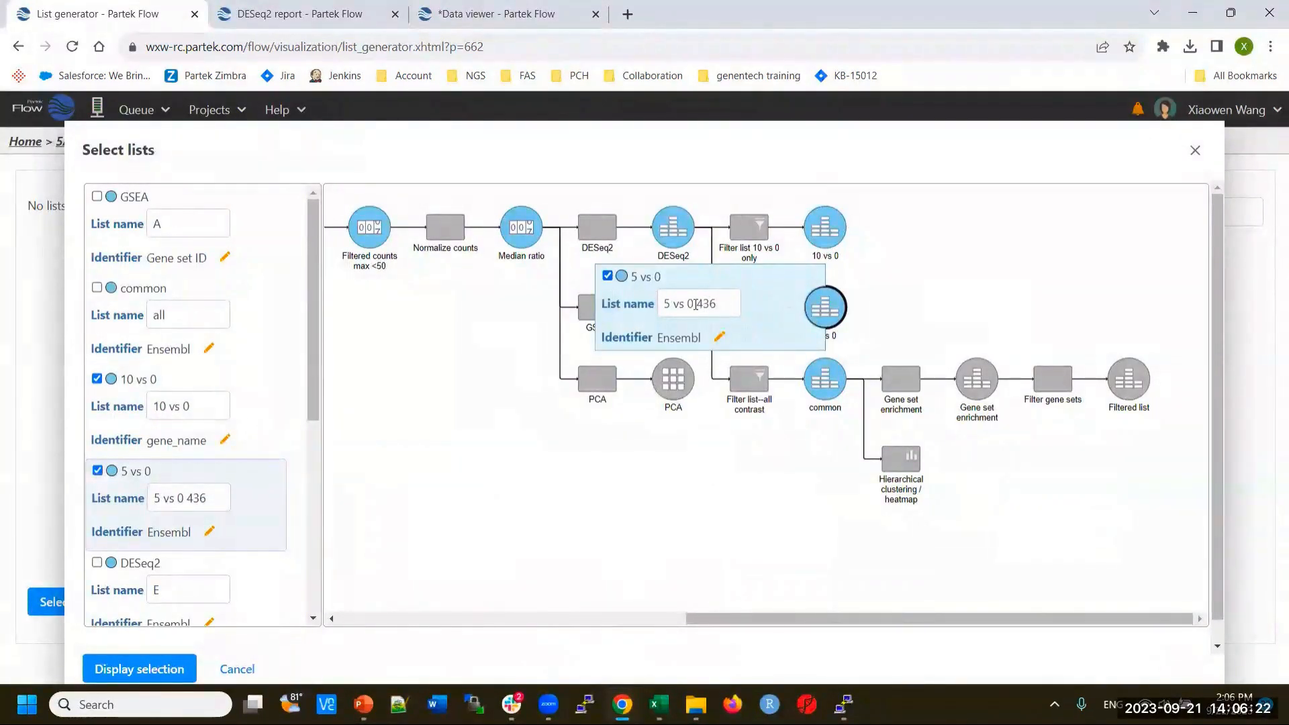
drag(699, 304, 728, 309)
key(BackSpace)
click(719, 337)
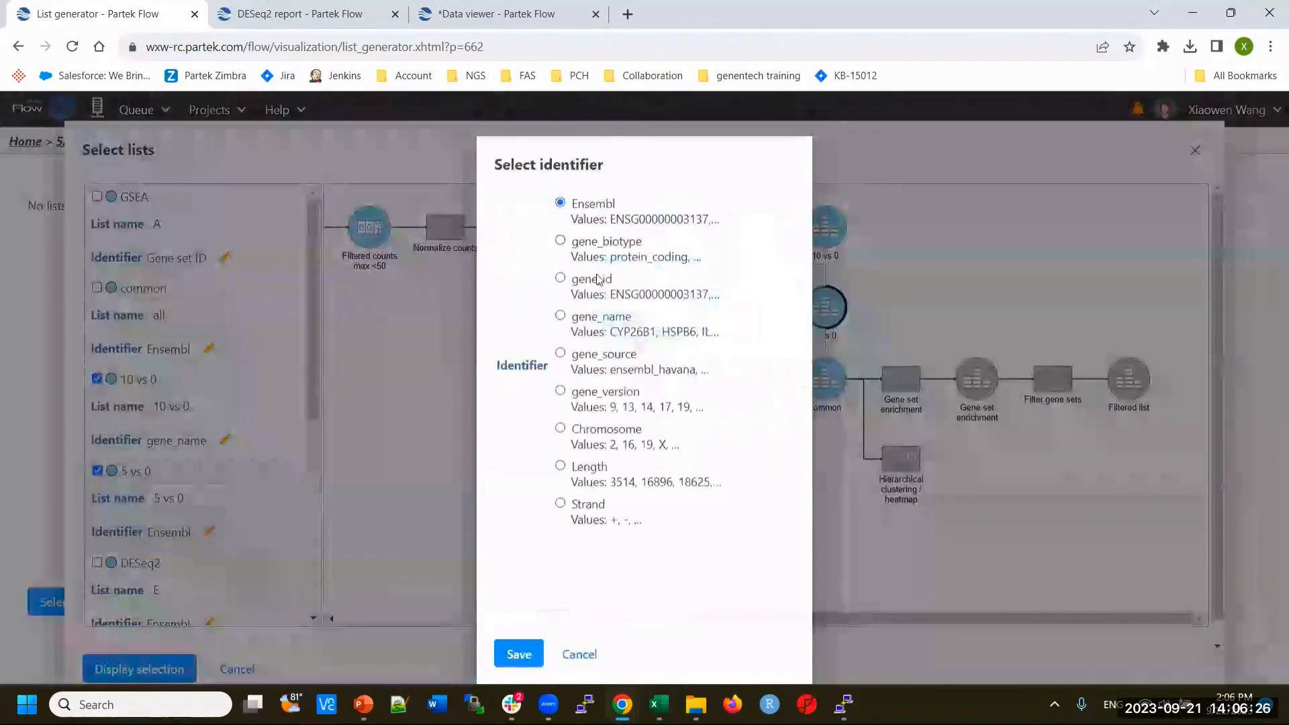
click(561, 316)
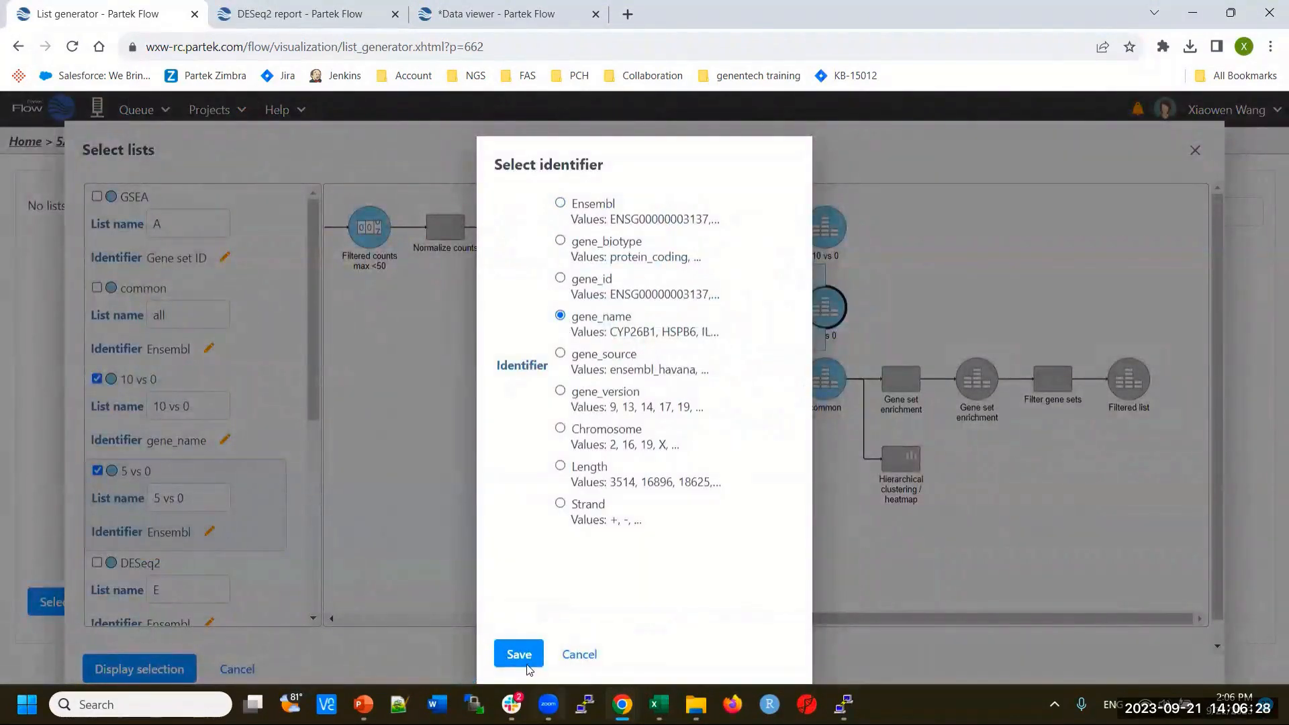
click(519, 655)
Include the common node's list in the Venn diagram with gene_name as its identifier.
mouse_move(825, 378)
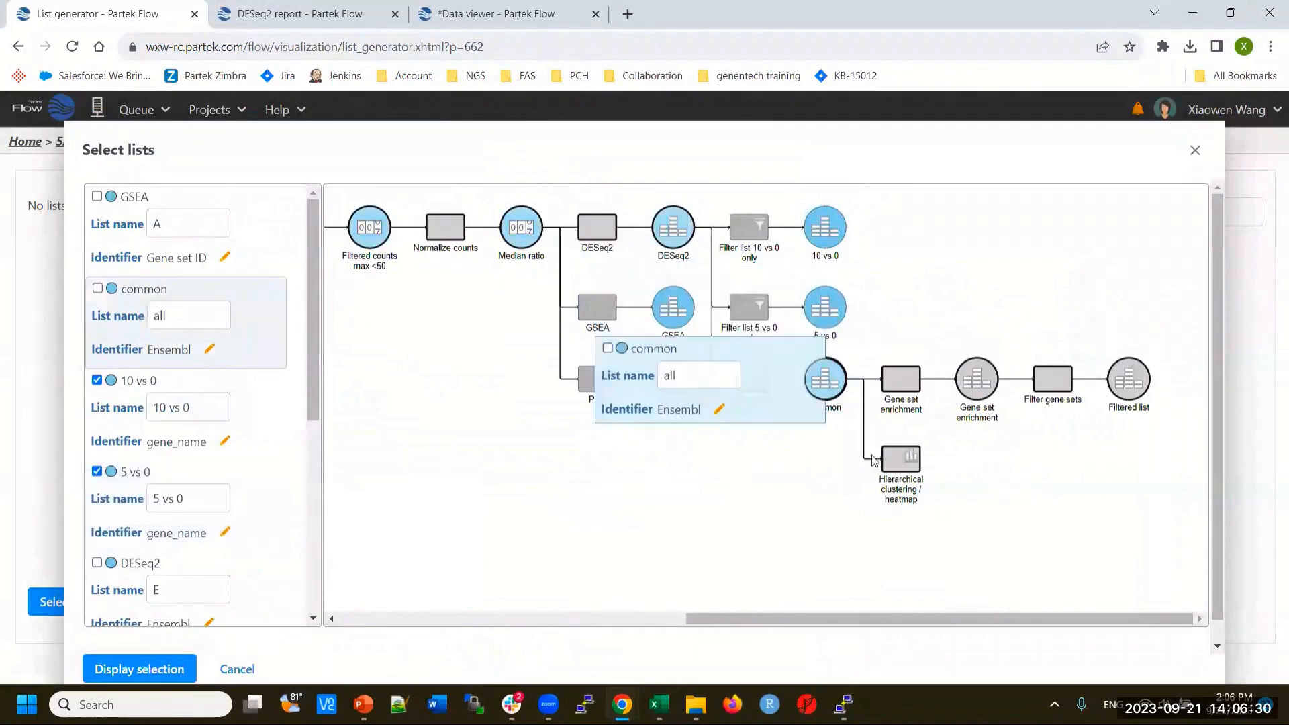
click(607, 349)
click(719, 409)
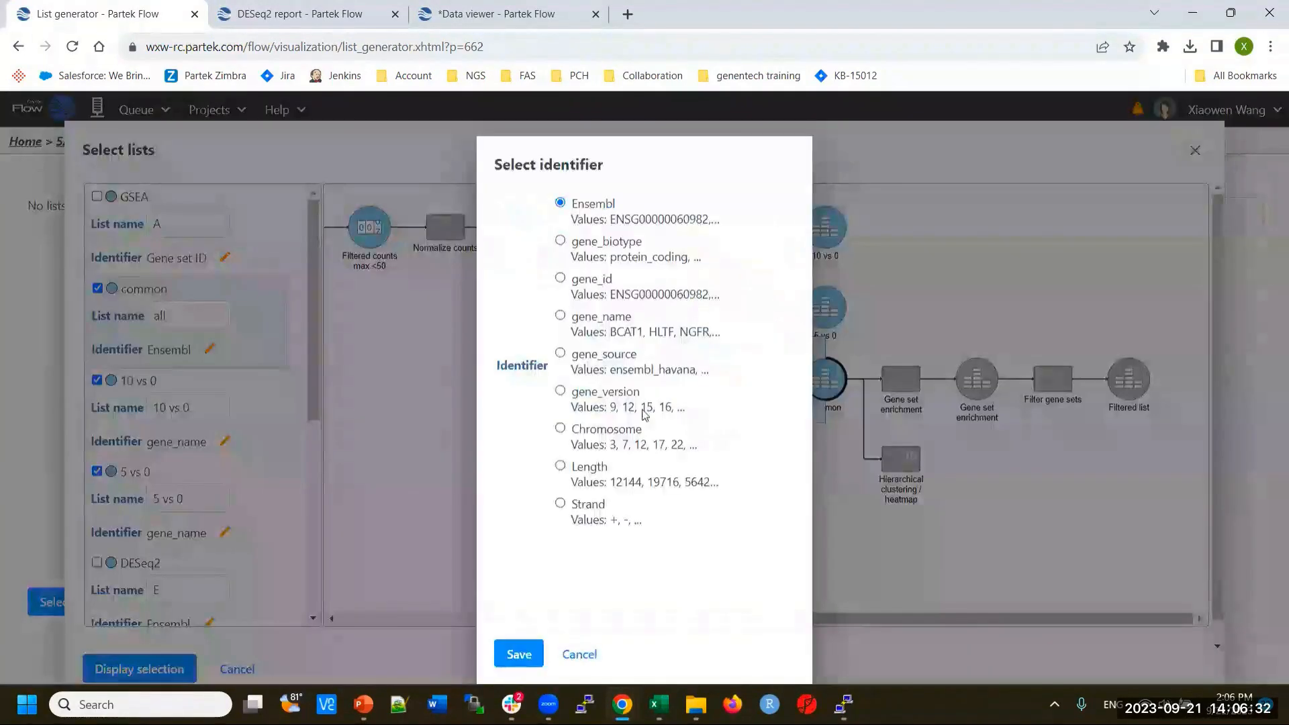
click(560, 316)
click(530, 655)
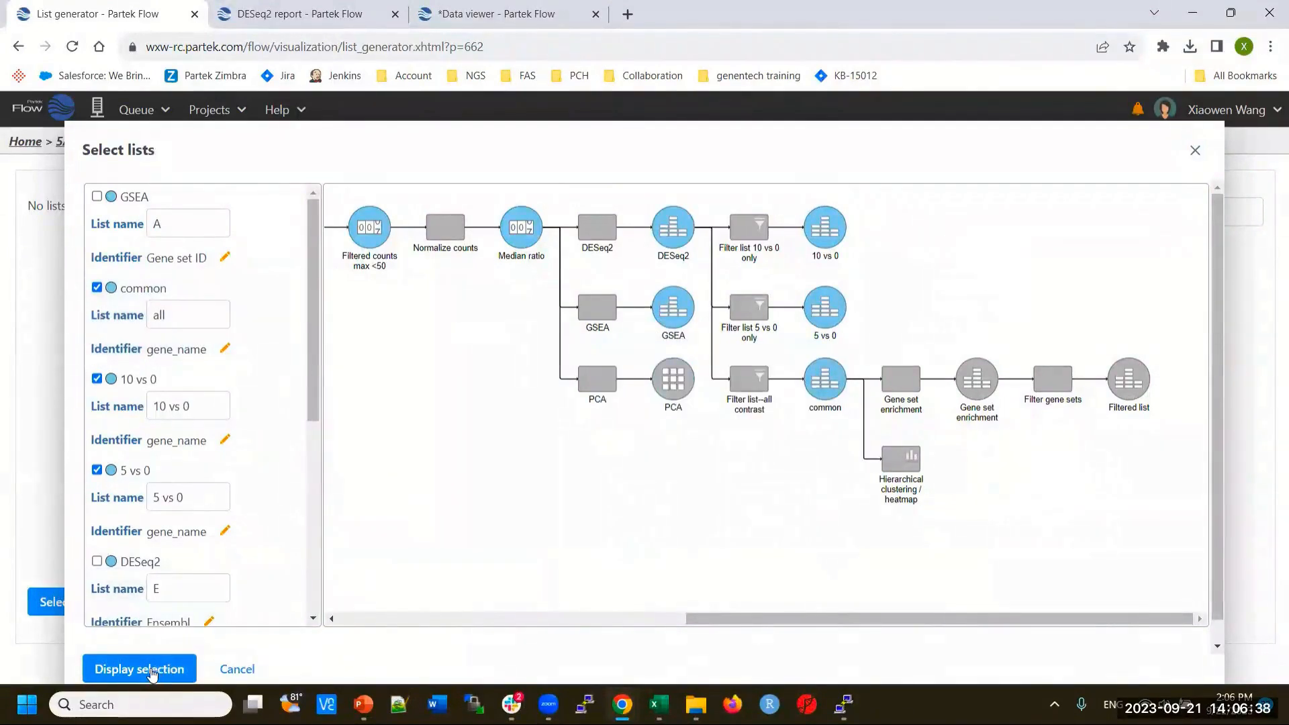
Display the Venn diagram of the three lists and select the region of genes unique to 5 vs 0.
click(141, 669)
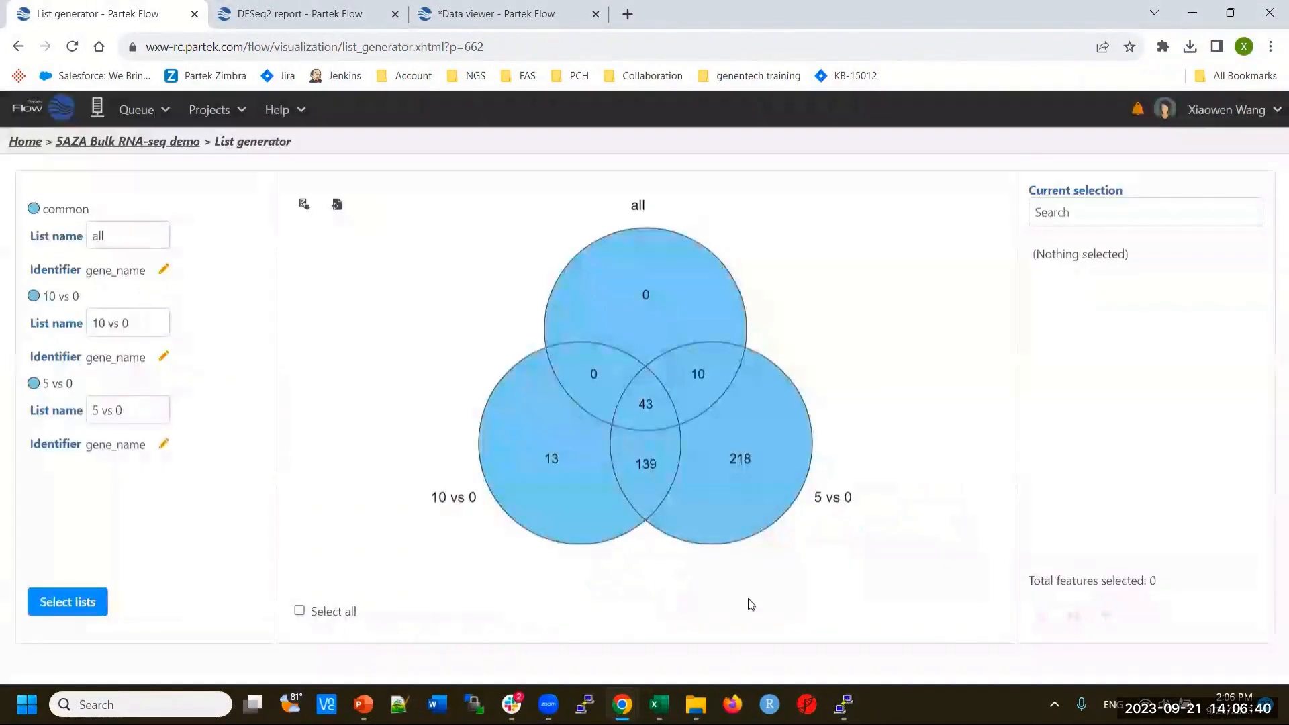
click(745, 470)
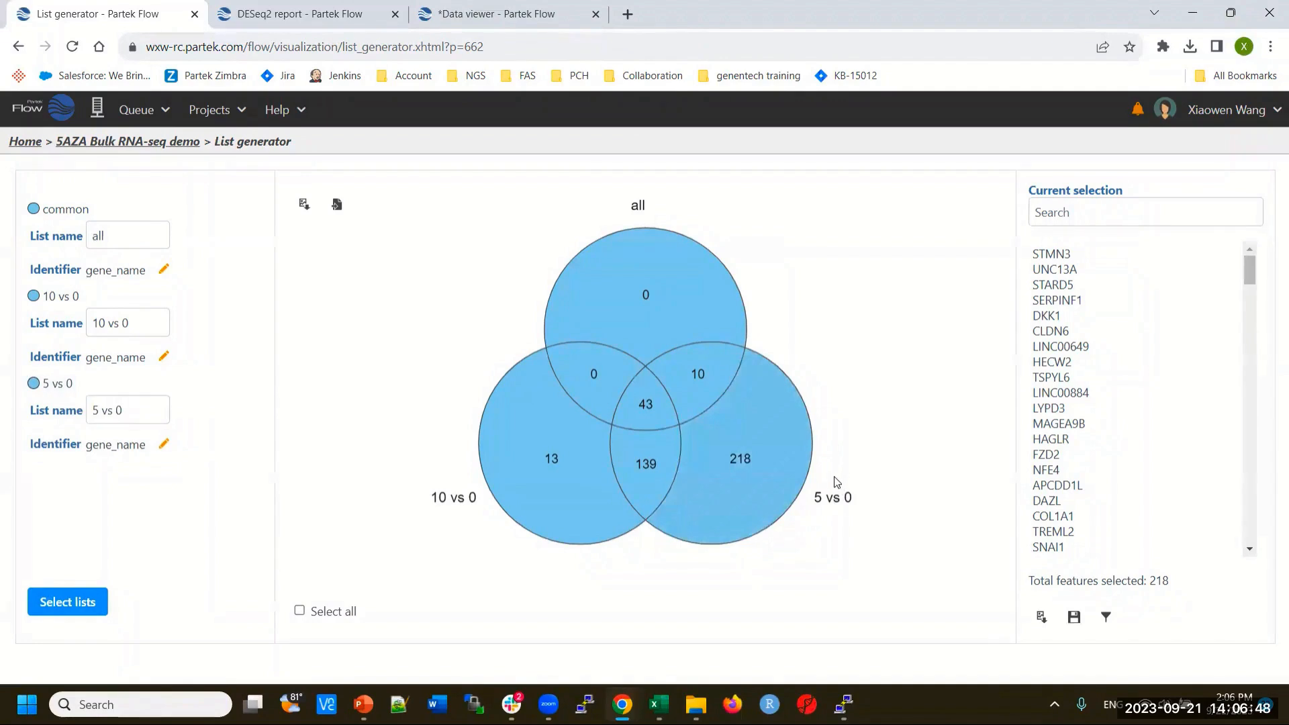
Filter the Gene counts Ensembl104 node by the genes shared by all three lists, using gene_name as its identifier.
click(668, 421)
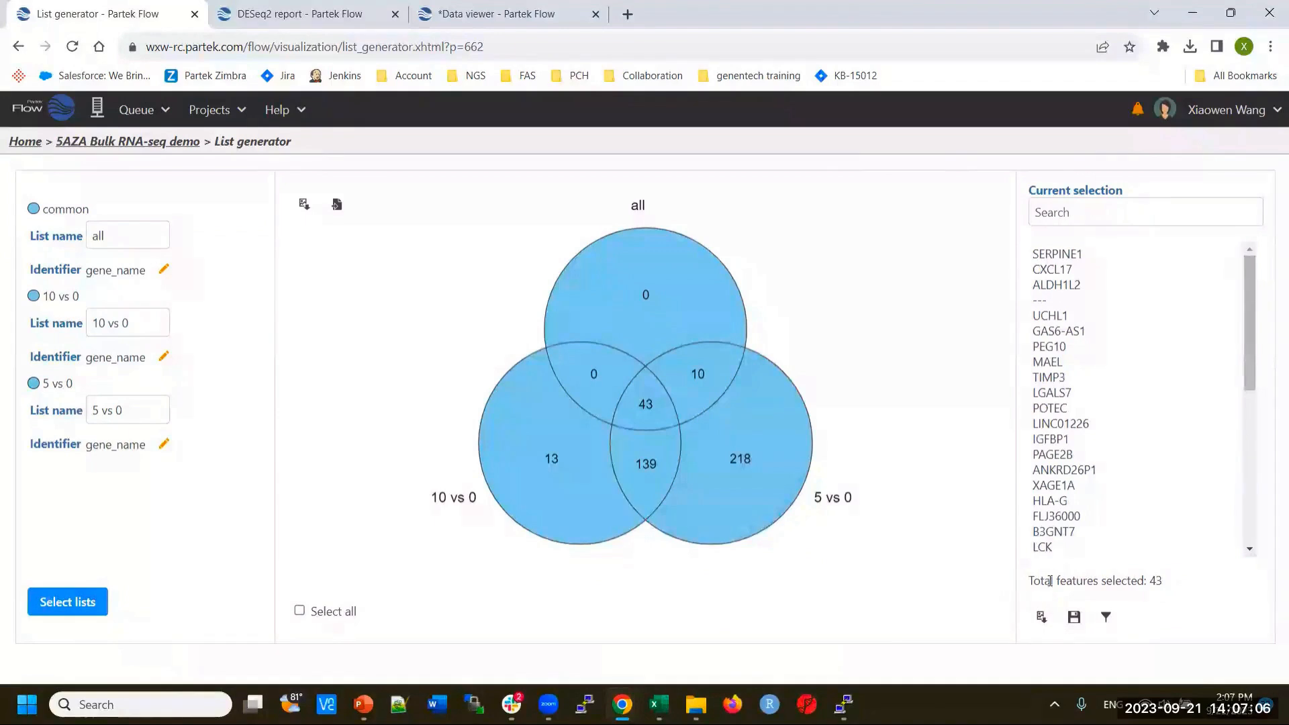
click(1106, 619)
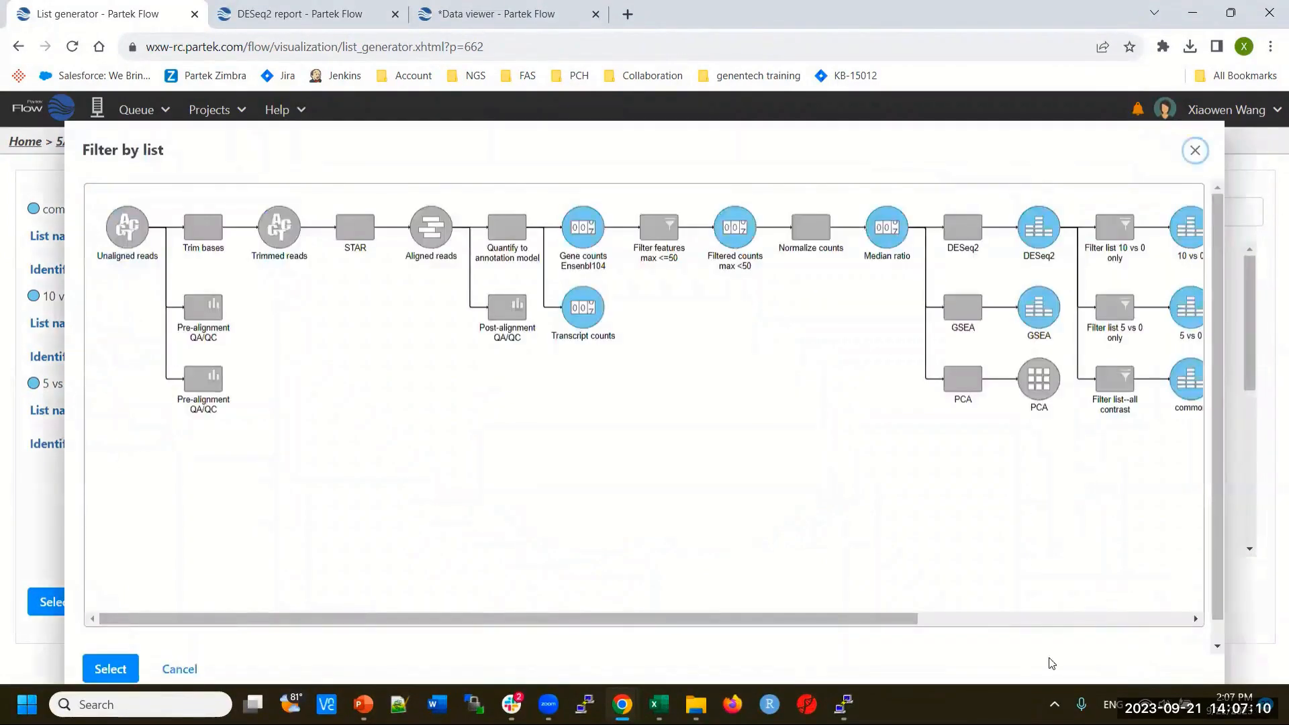
drag(868, 615, 927, 614)
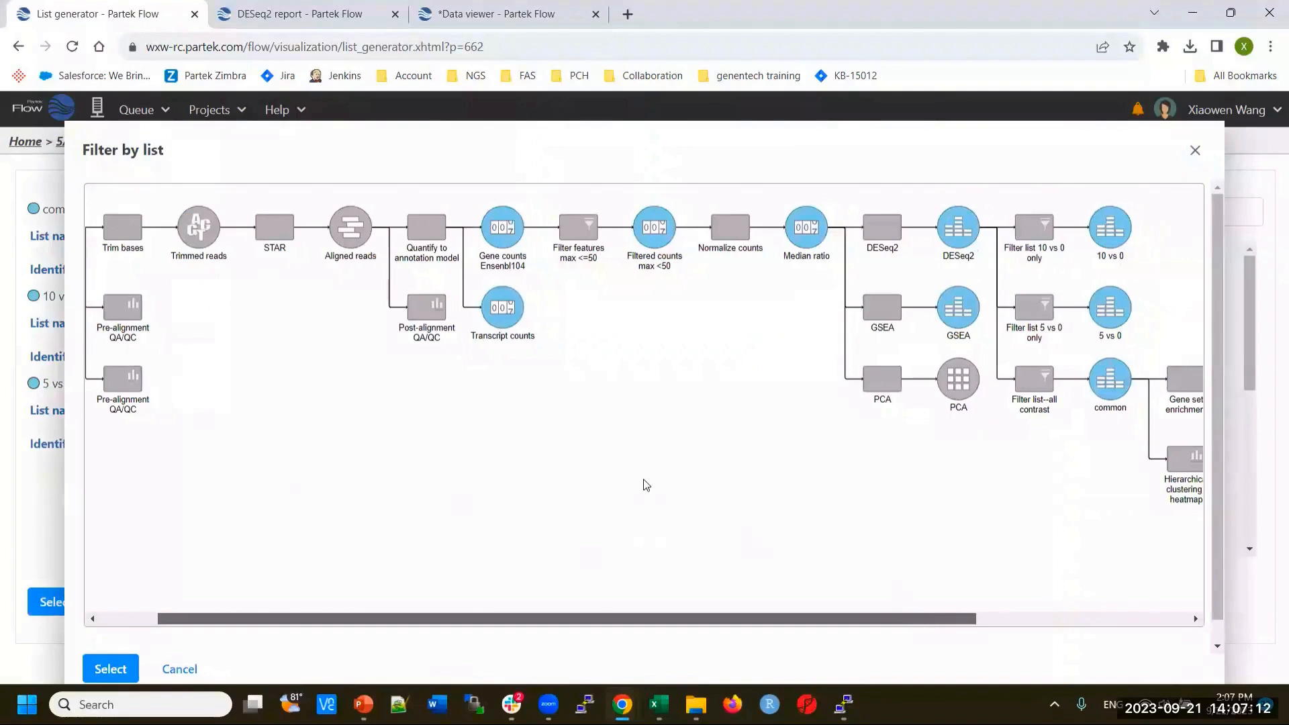
mouse_move(513, 255)
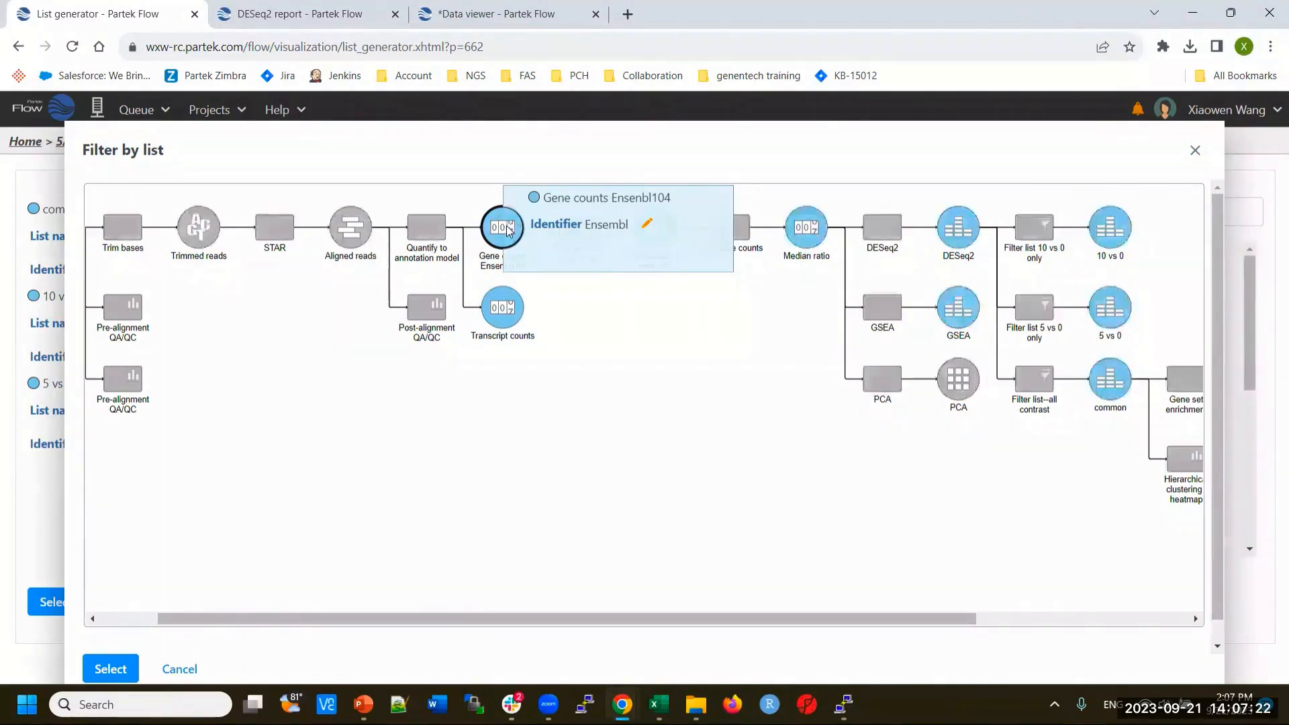
click(648, 229)
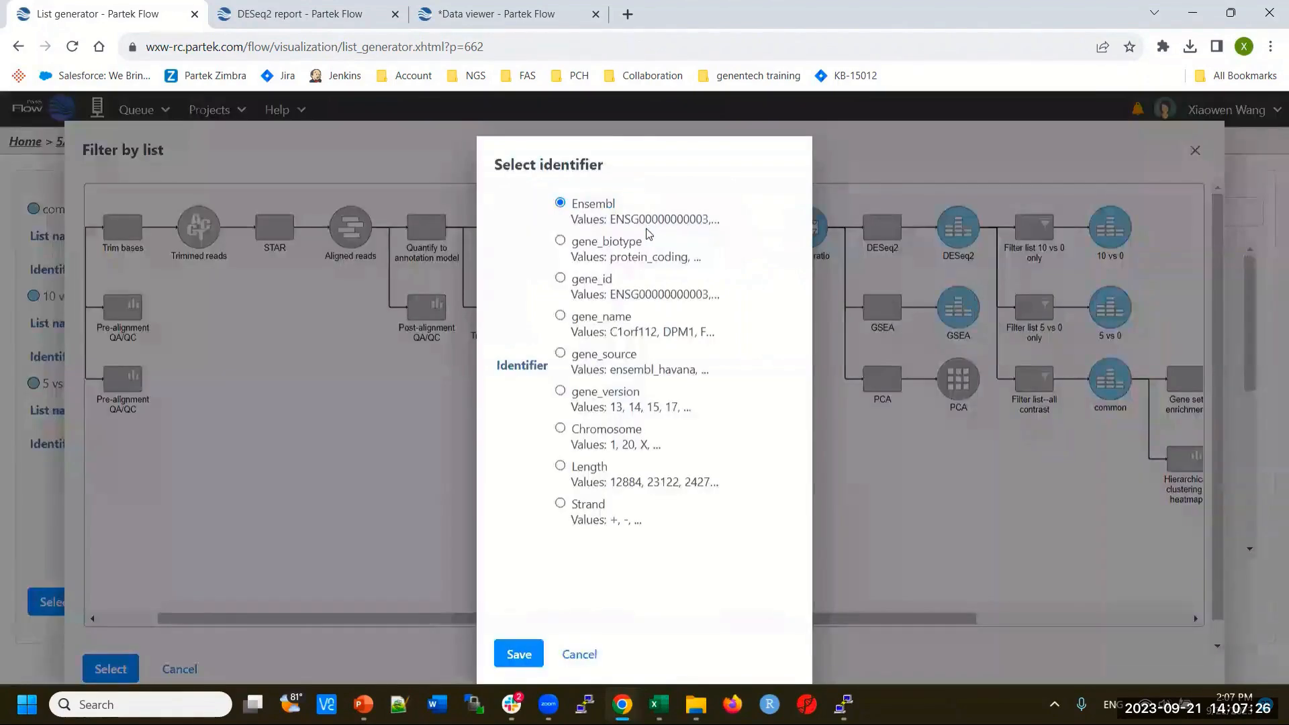
click(560, 318)
click(519, 655)
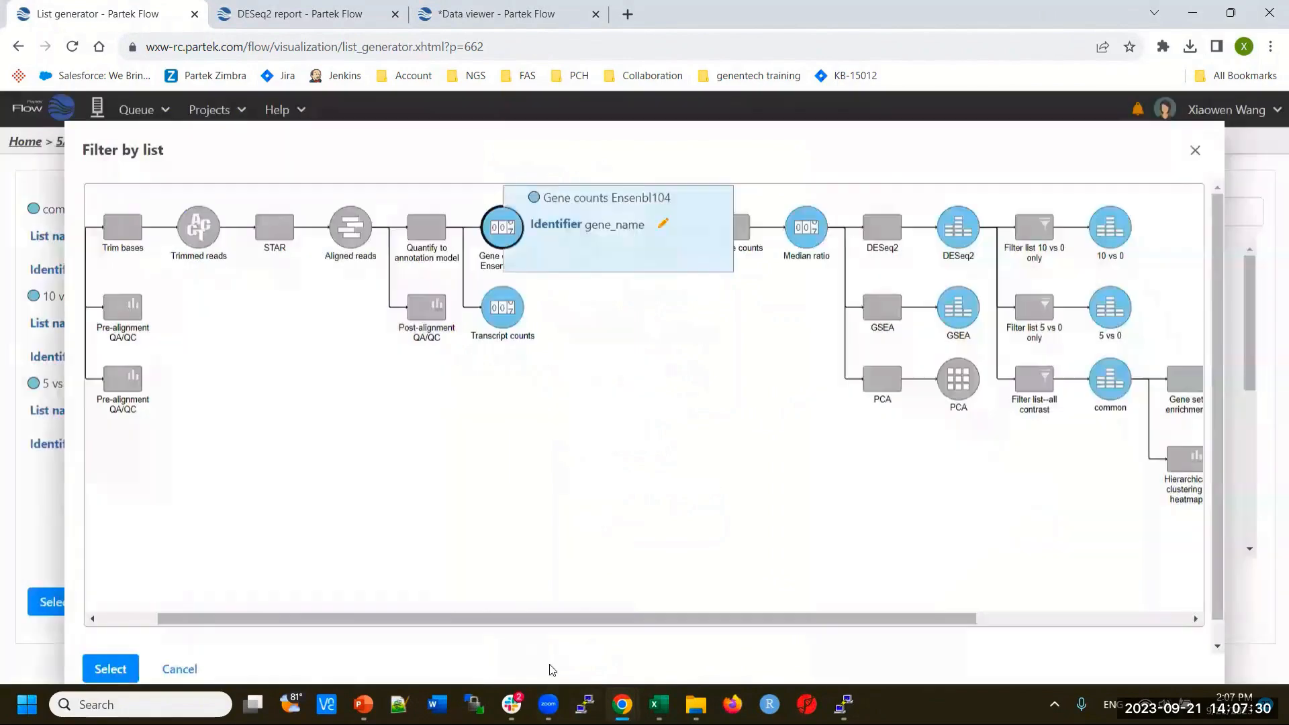
click(127, 664)
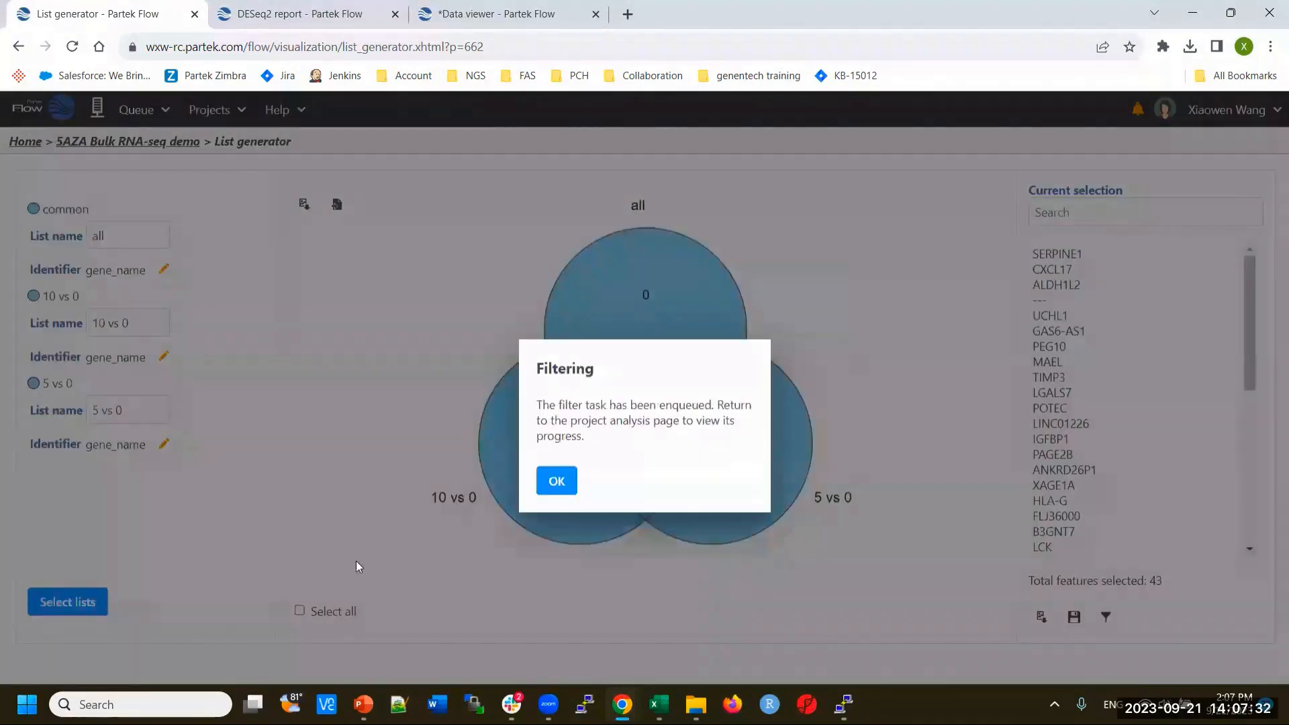
click(556, 482)
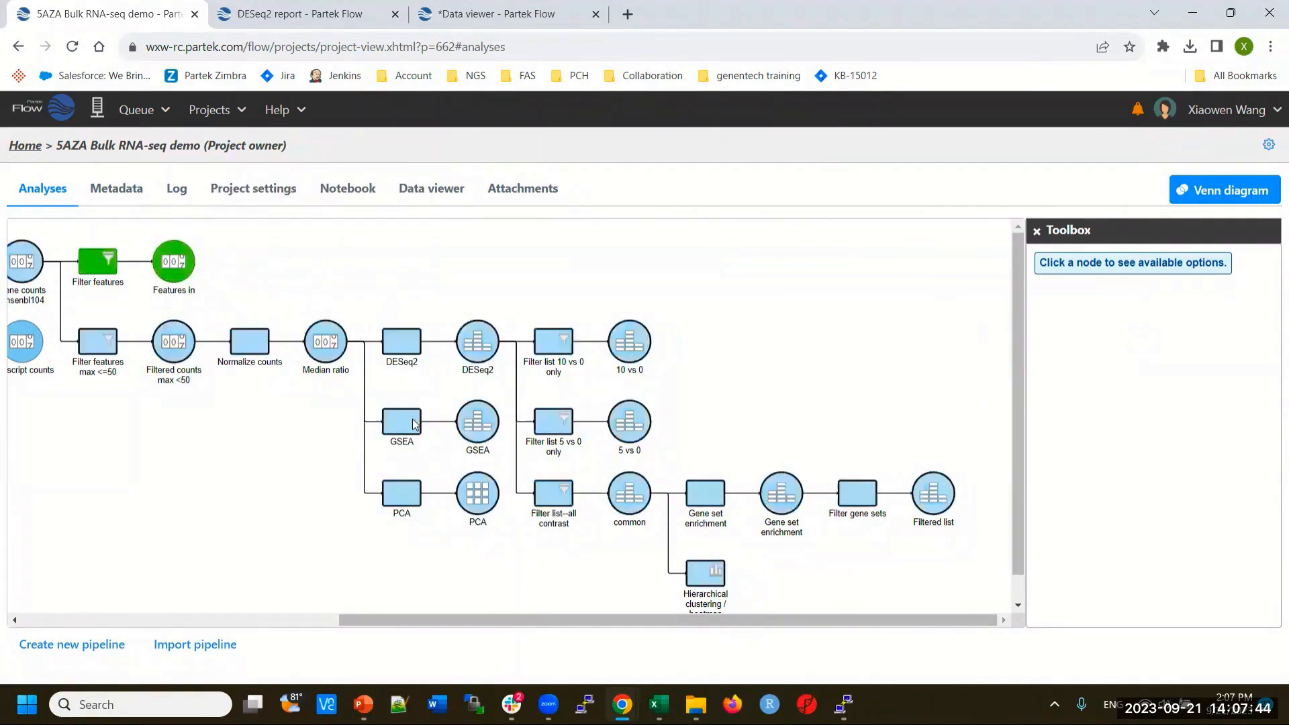
Open the Hierarchical clustering / heatmap task setup for the common node.
drag(904, 623, 600, 412)
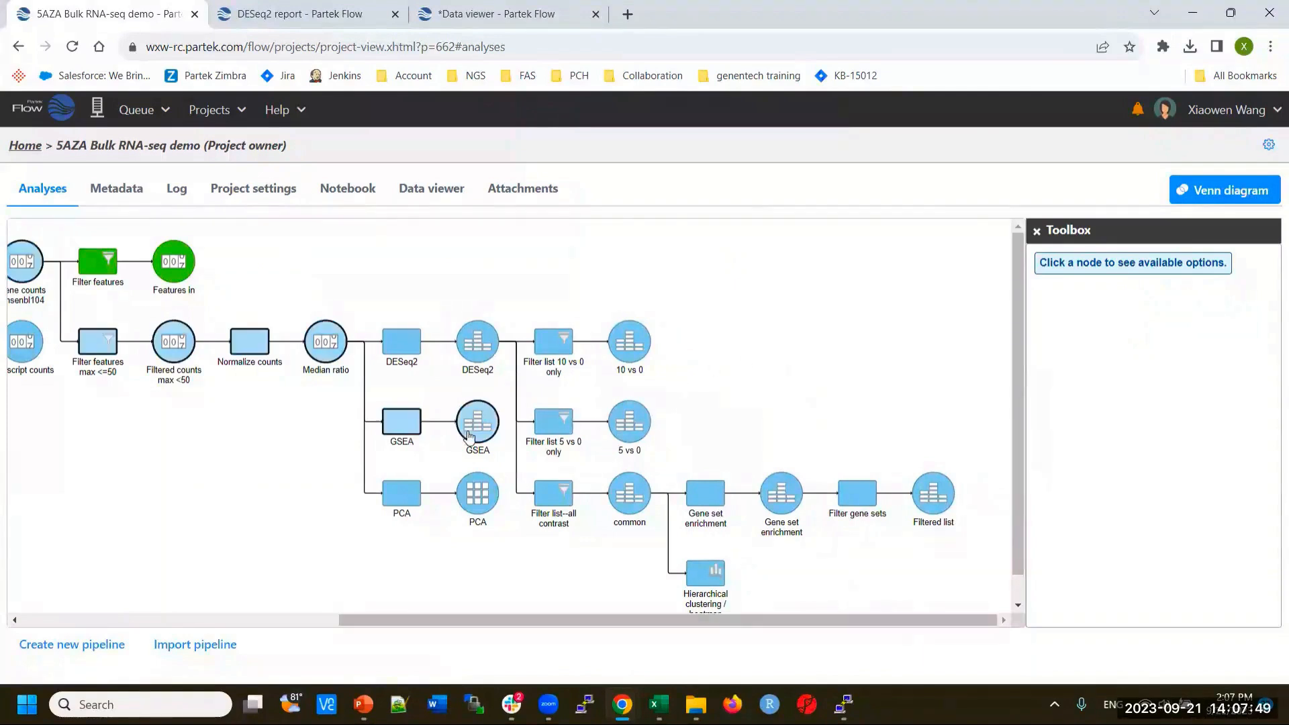
click(624, 500)
scroll(784, 602, down, 2)
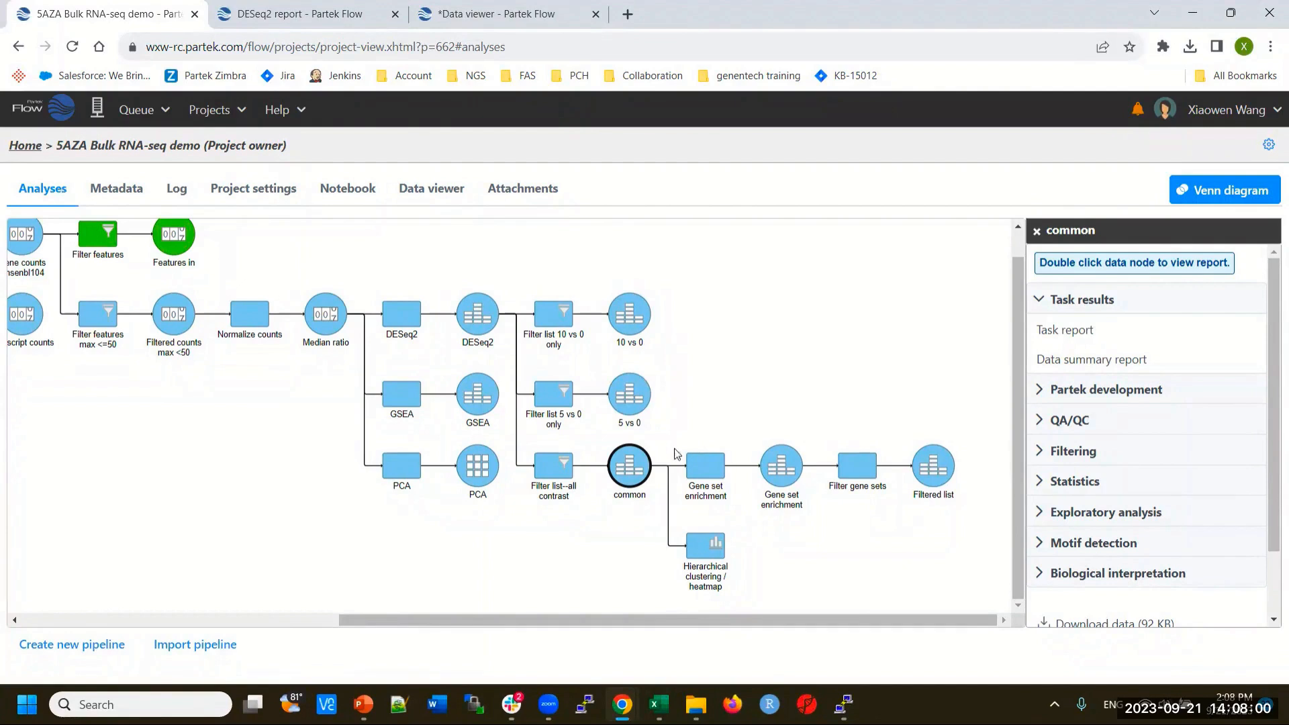
scroll(1162, 494, down, 1)
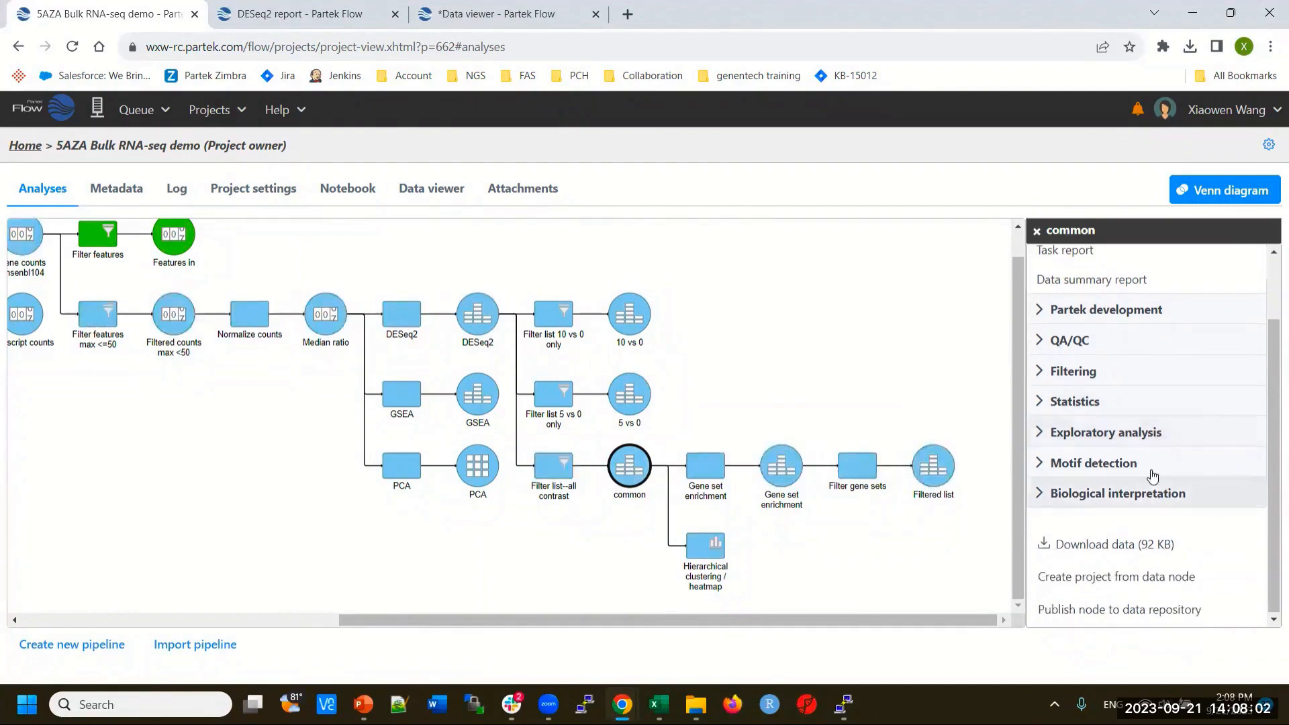
click(1108, 432)
click(1100, 468)
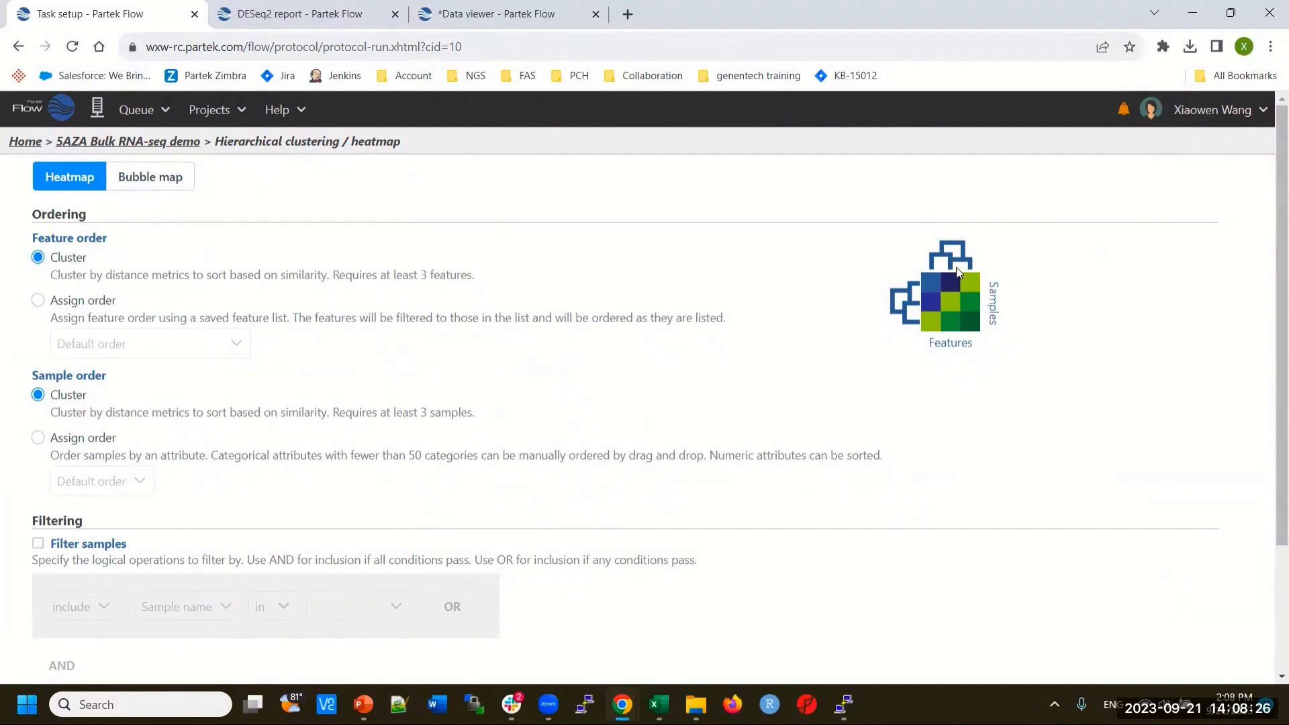
Try assigning the heatmap's feature order from a saved list, and set the feature order back to Cluster.
click(38, 302)
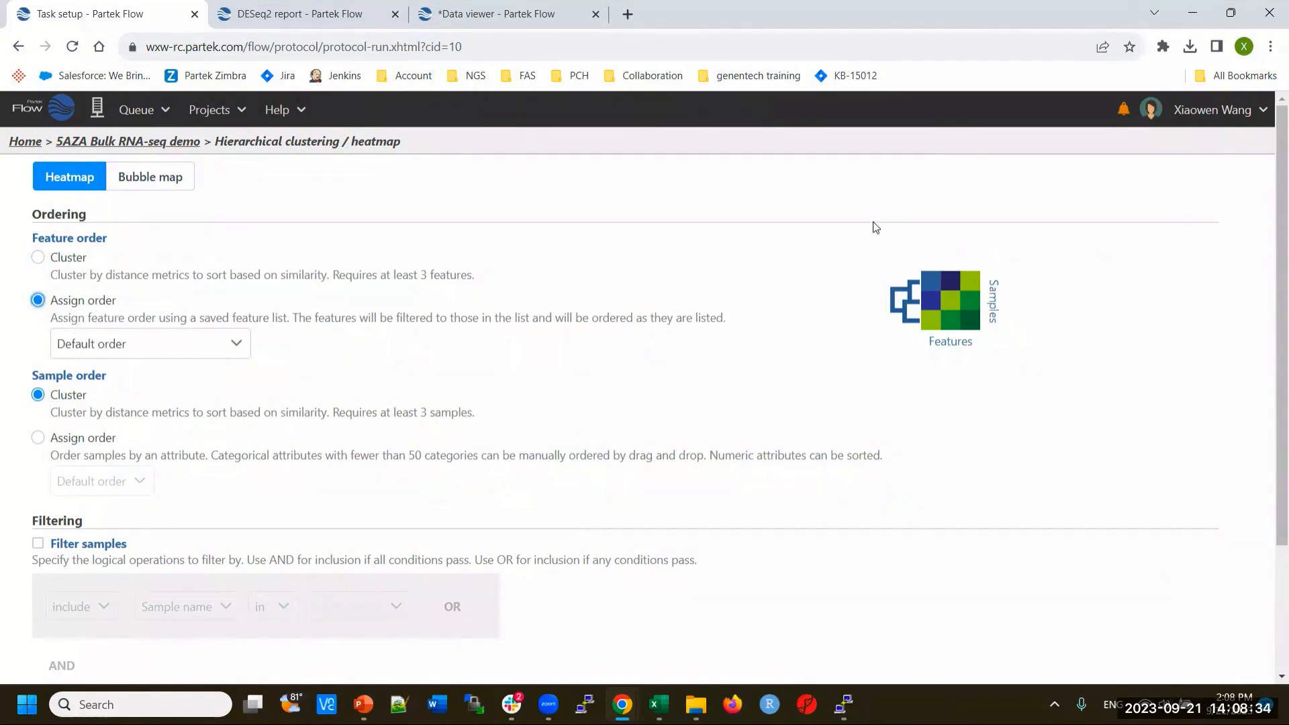
click(235, 346)
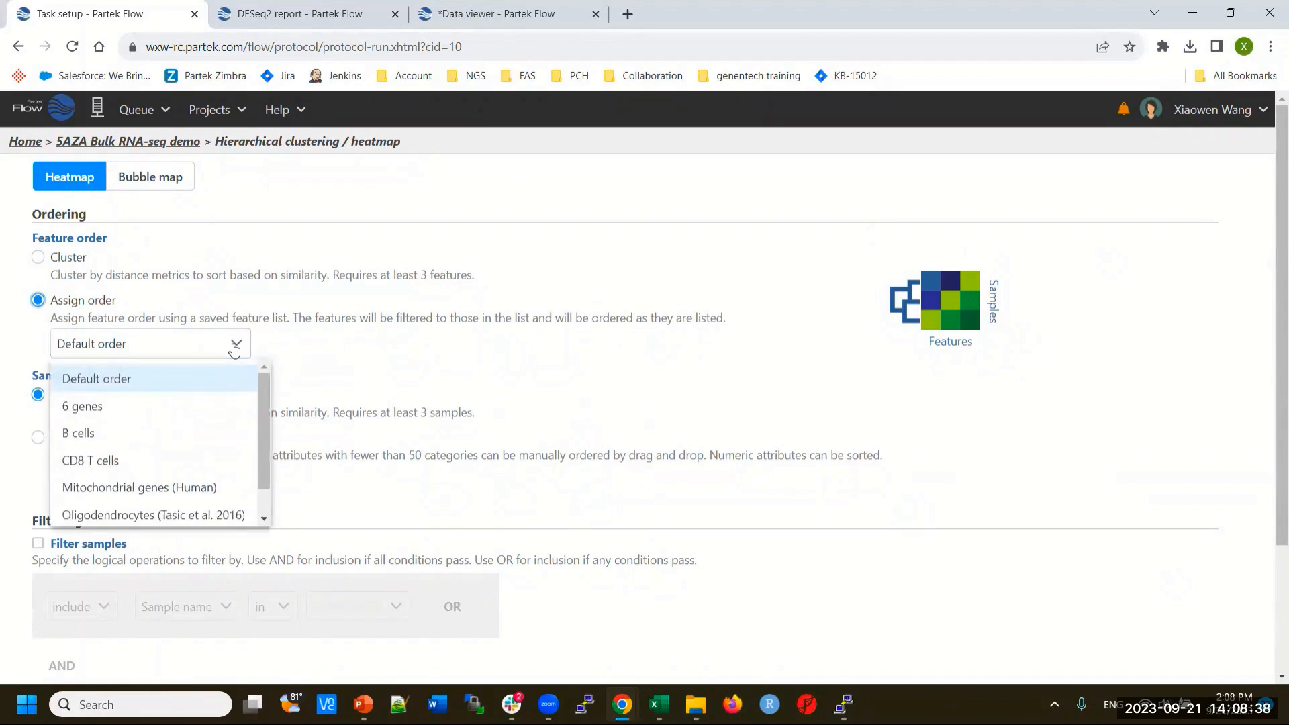
click(309, 351)
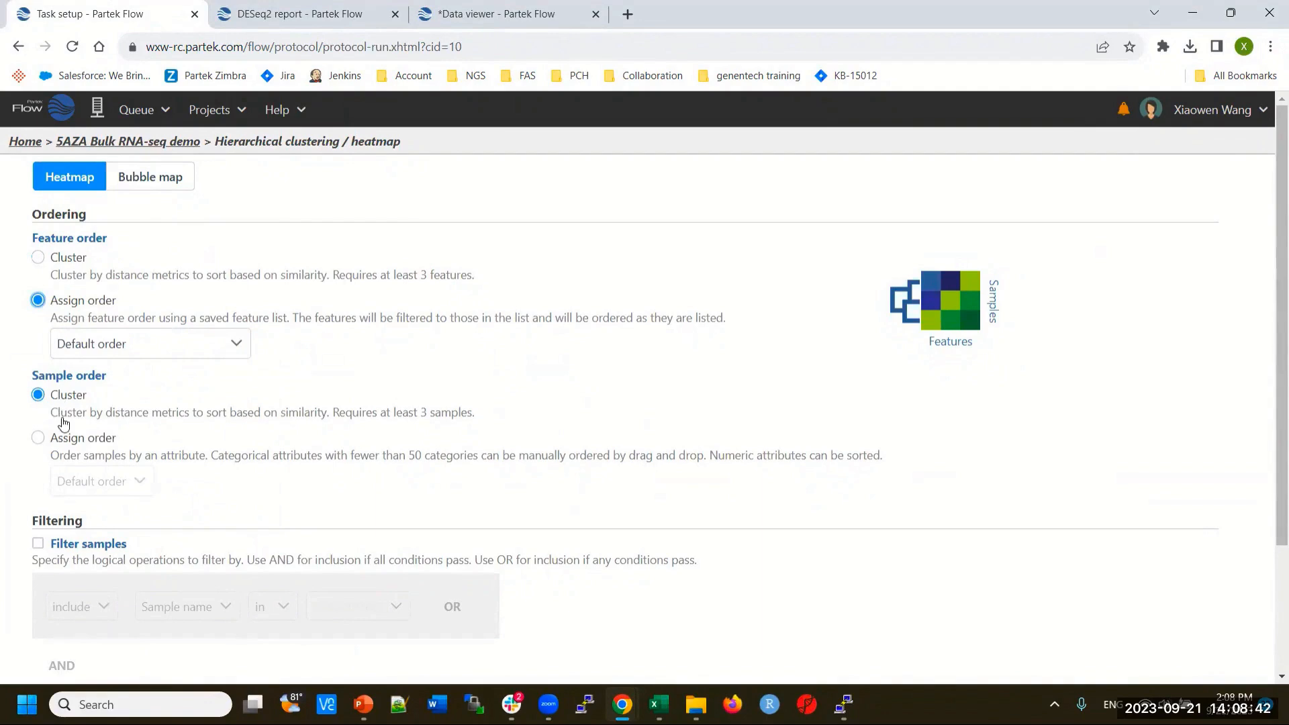
click(37, 257)
Filter the heatmap samples to include only those with a 5AZA Dose of 0uM or 5uM.
scroll(229, 448, down, 3)
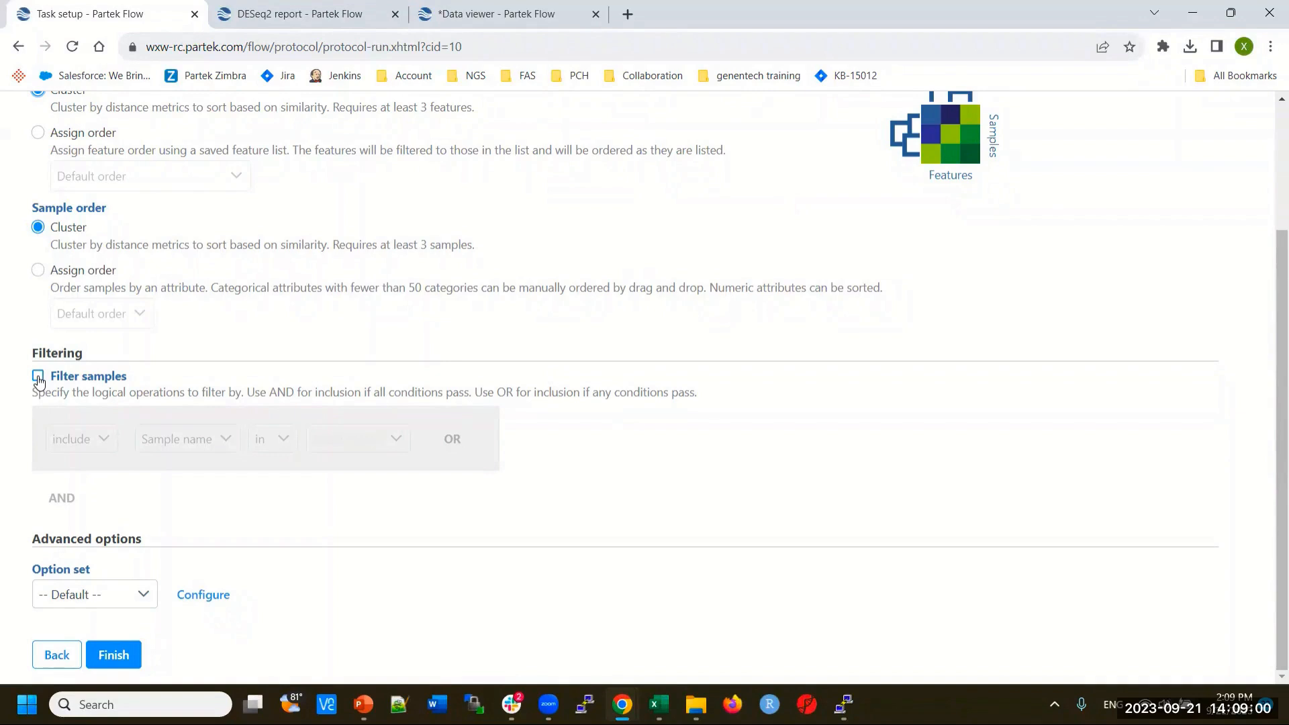
click(38, 378)
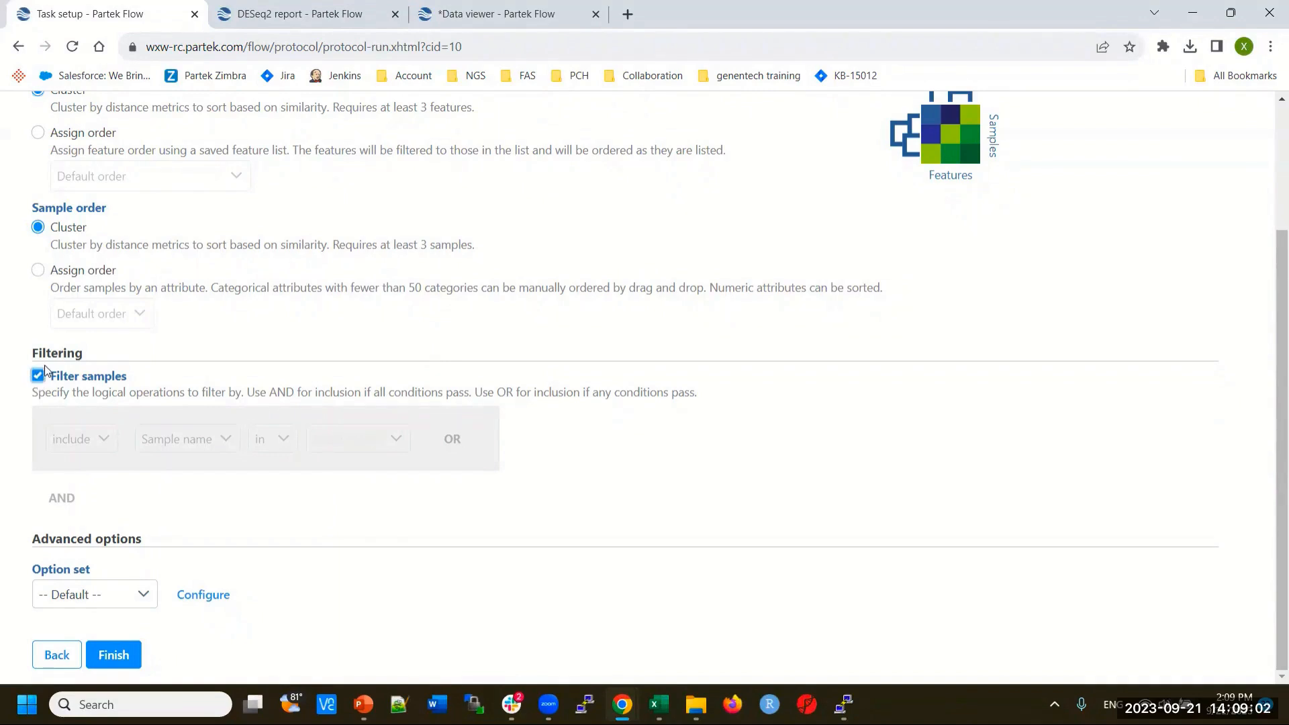
click(225, 445)
click(185, 540)
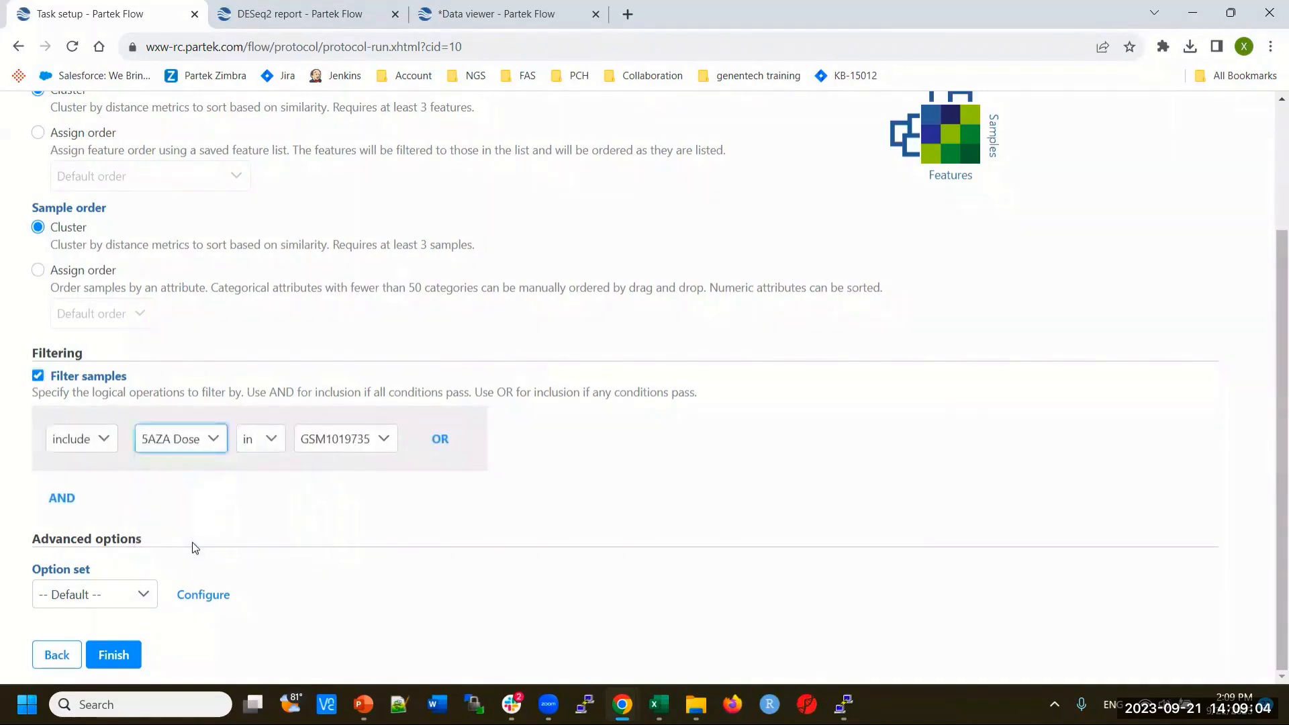
click(394, 439)
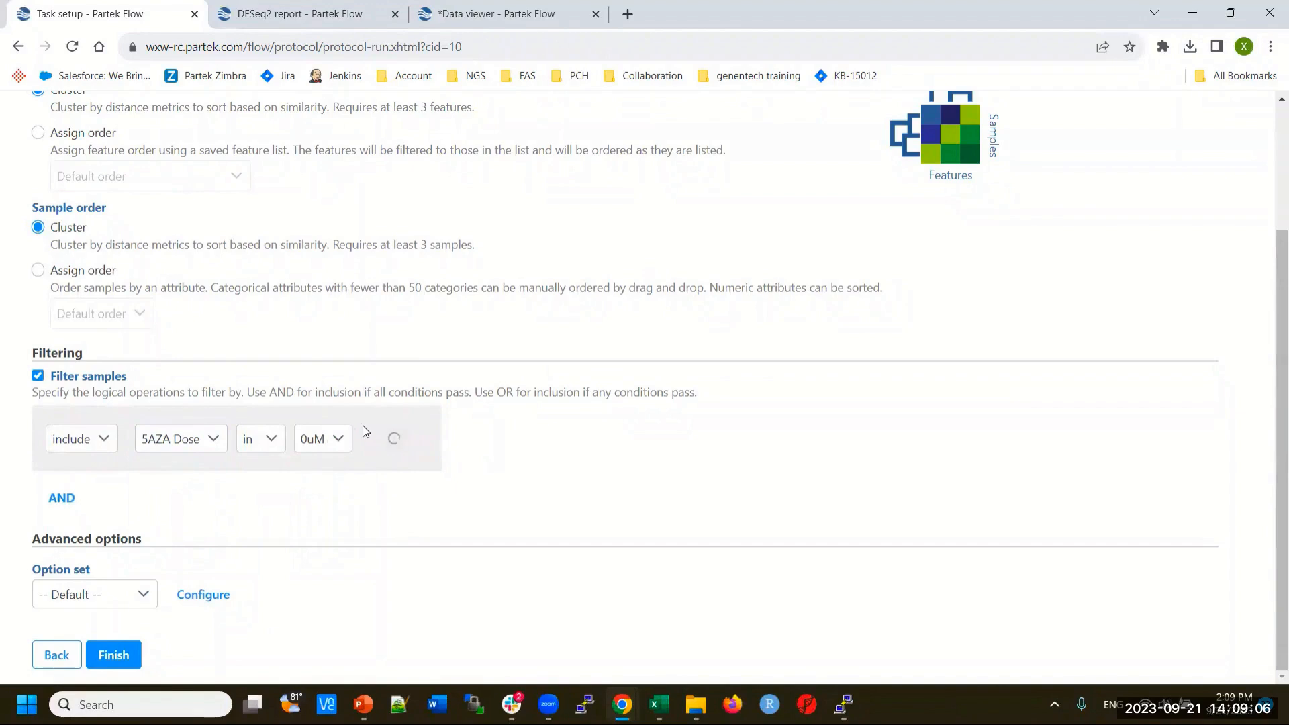
click(499, 483)
click(338, 440)
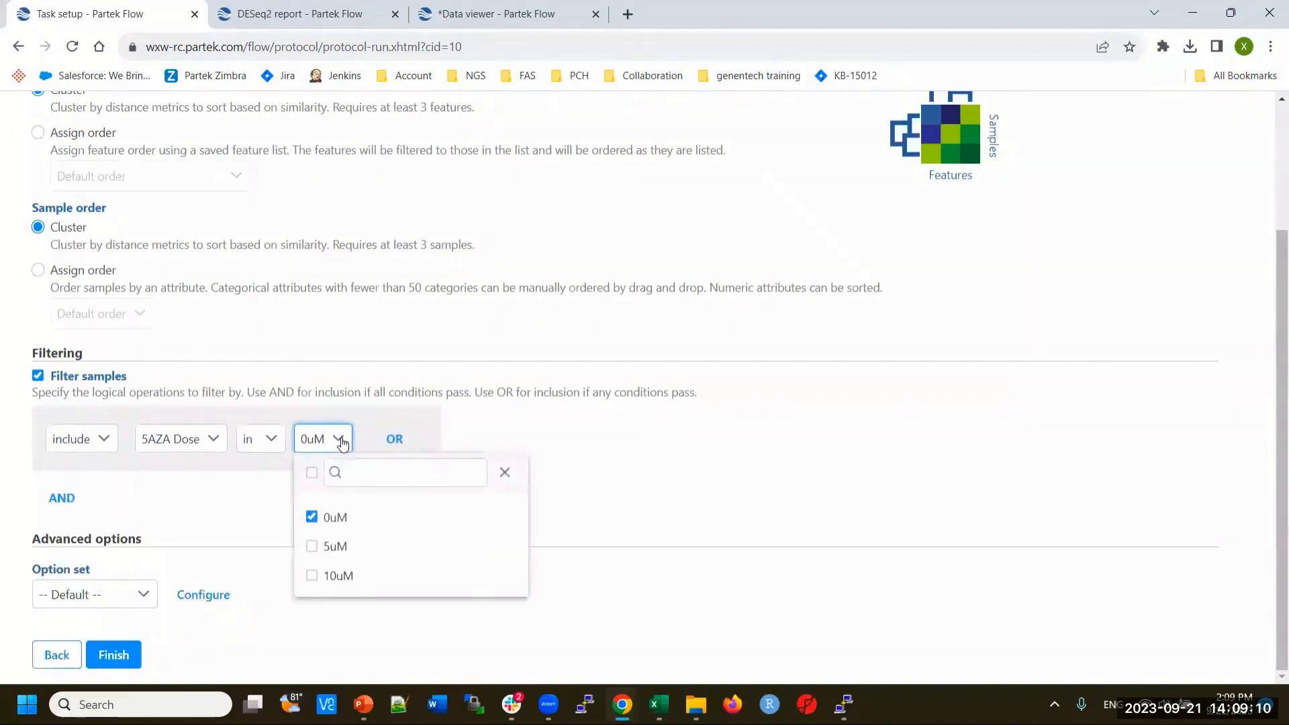
click(311, 547)
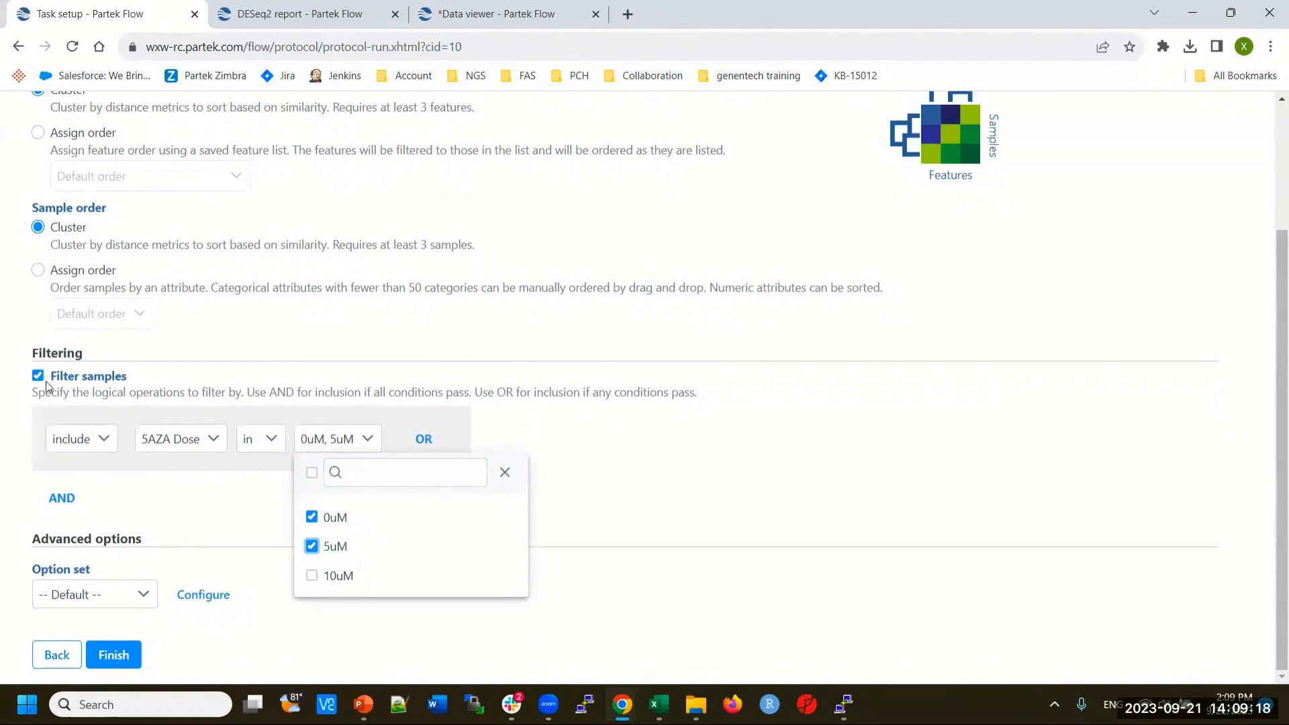
click(505, 472)
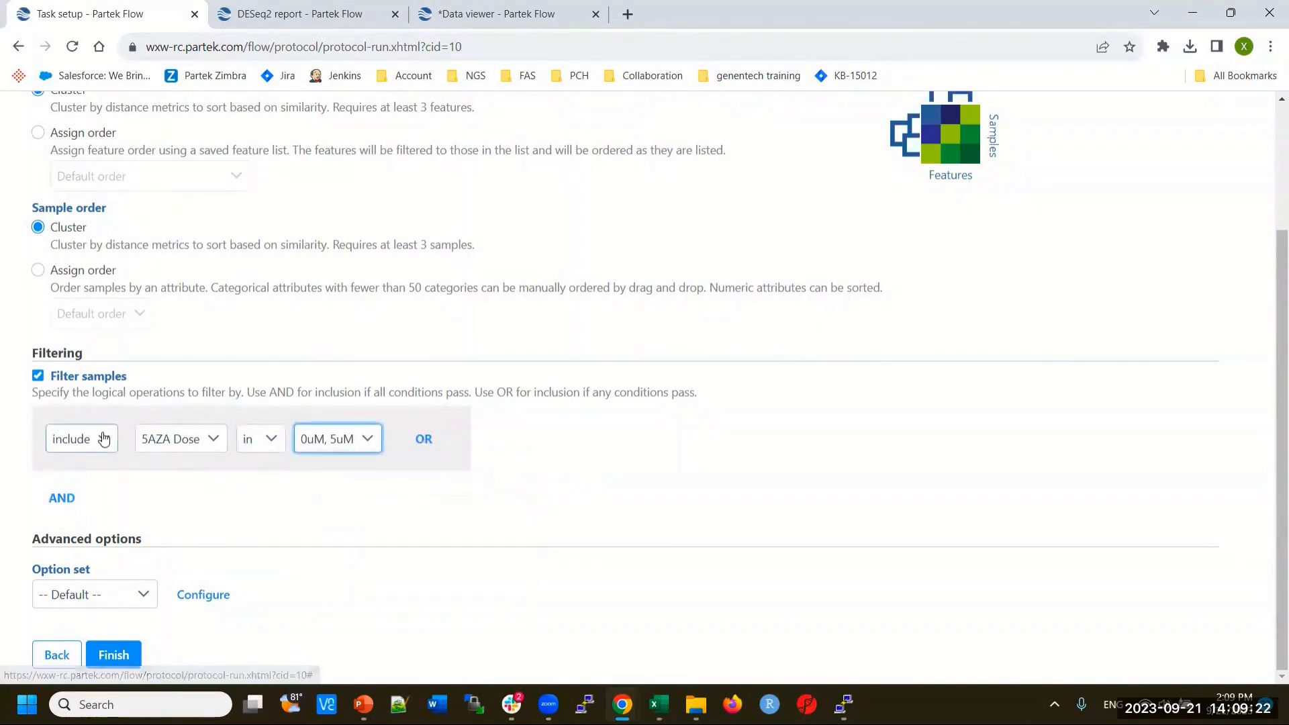
click(102, 440)
click(245, 500)
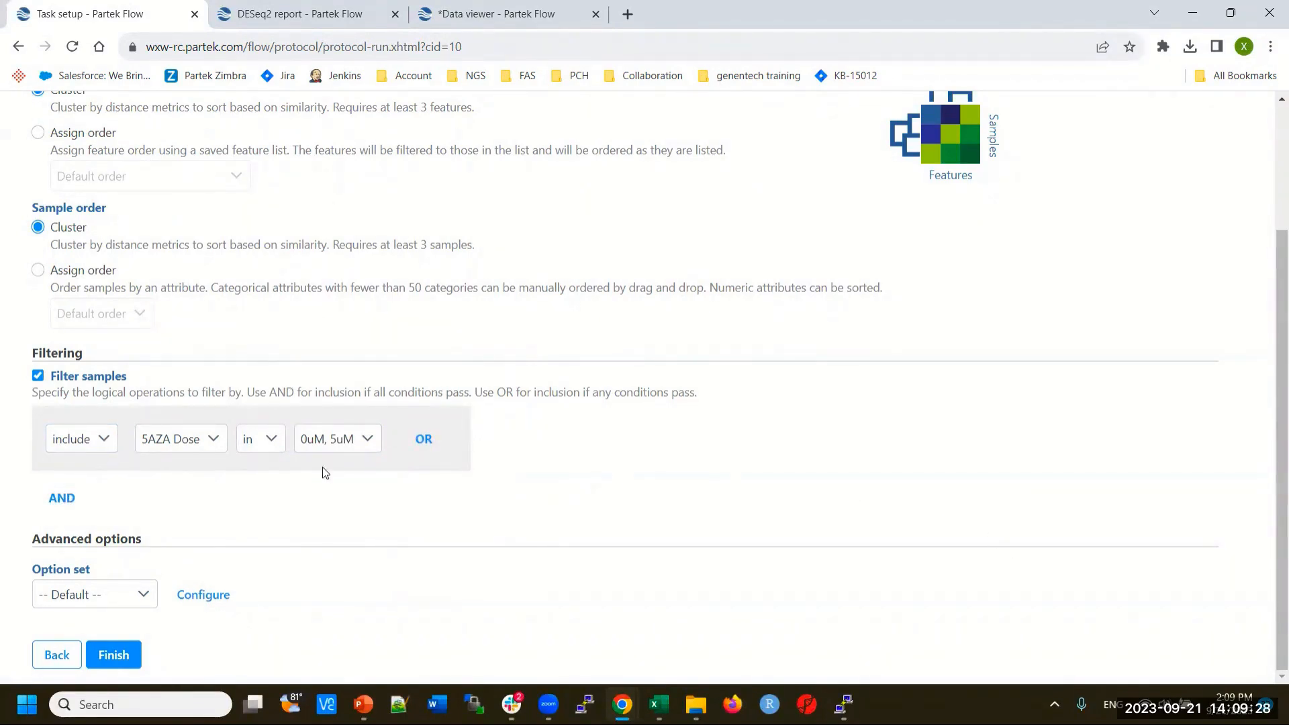
Leave the task setup for the project's analyses and open the existing Hierarchical clustering / heatmap report.
scroll(324, 474, up, 10)
click(134, 151)
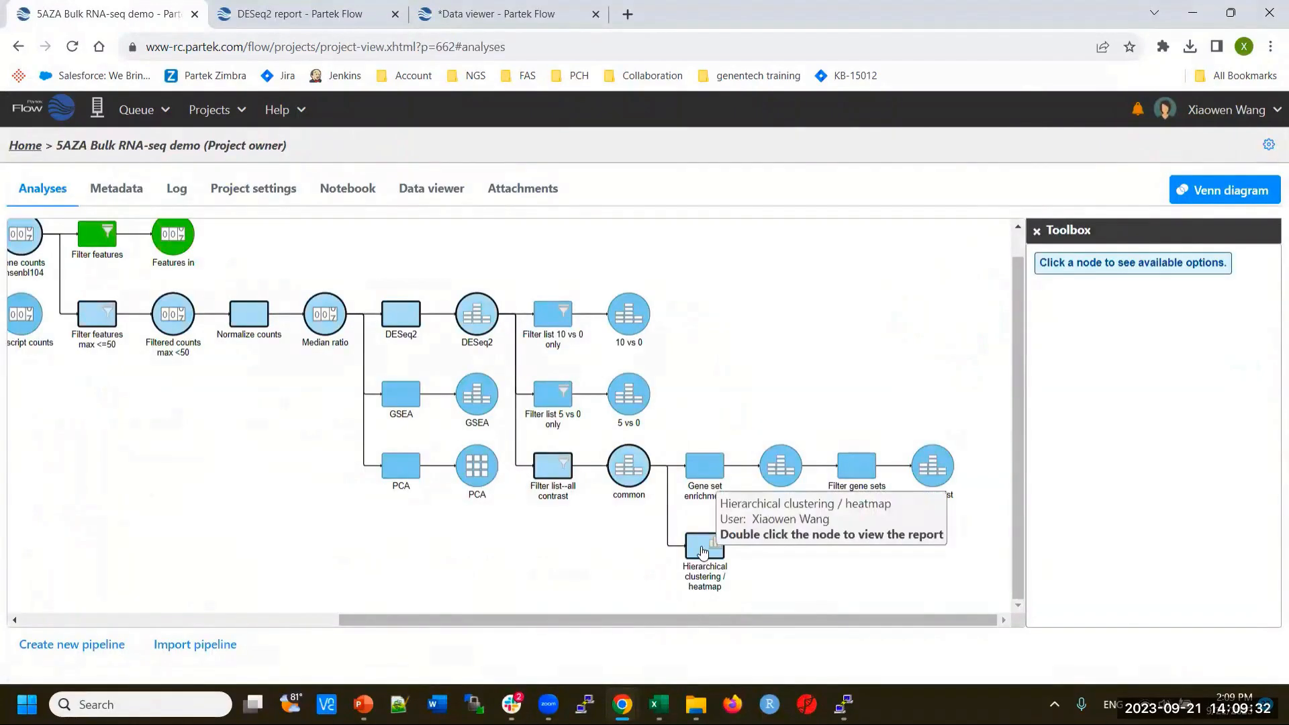
double_click(703, 550)
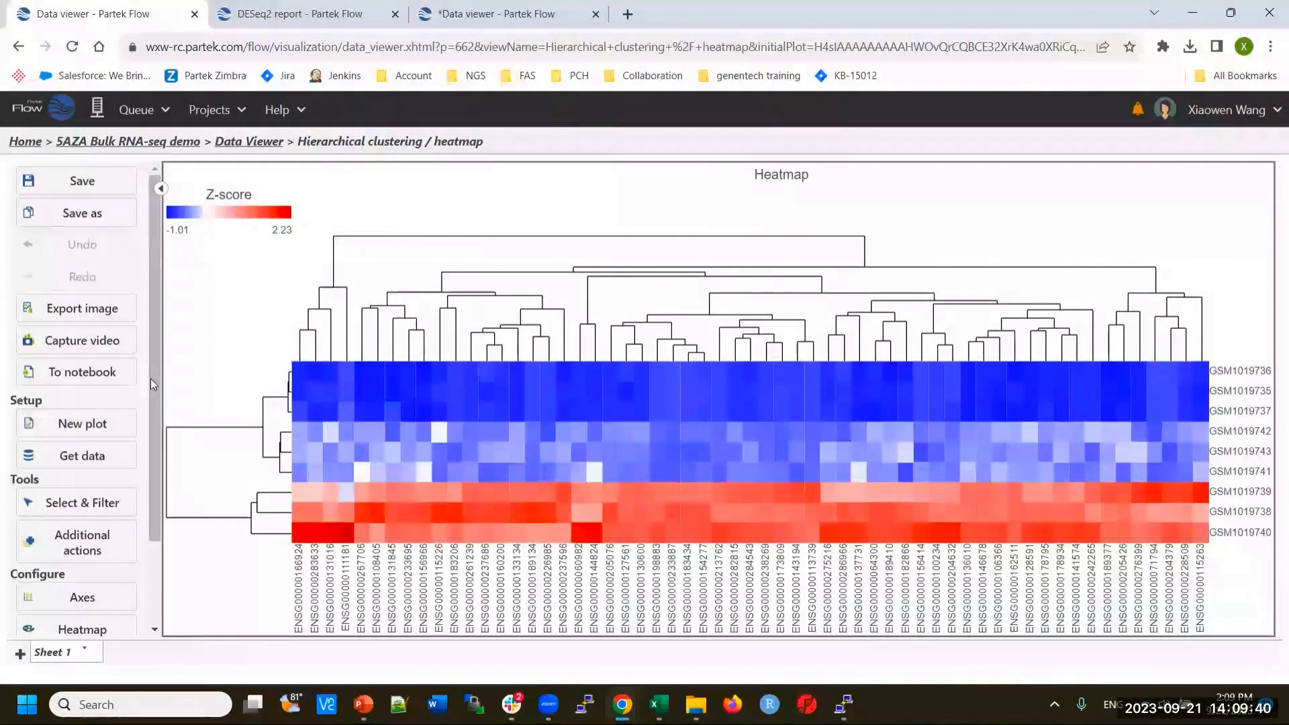
Transpose the heatmap to put samples in columns, and swap the rows and columns back.
scroll(154, 392, down, 2)
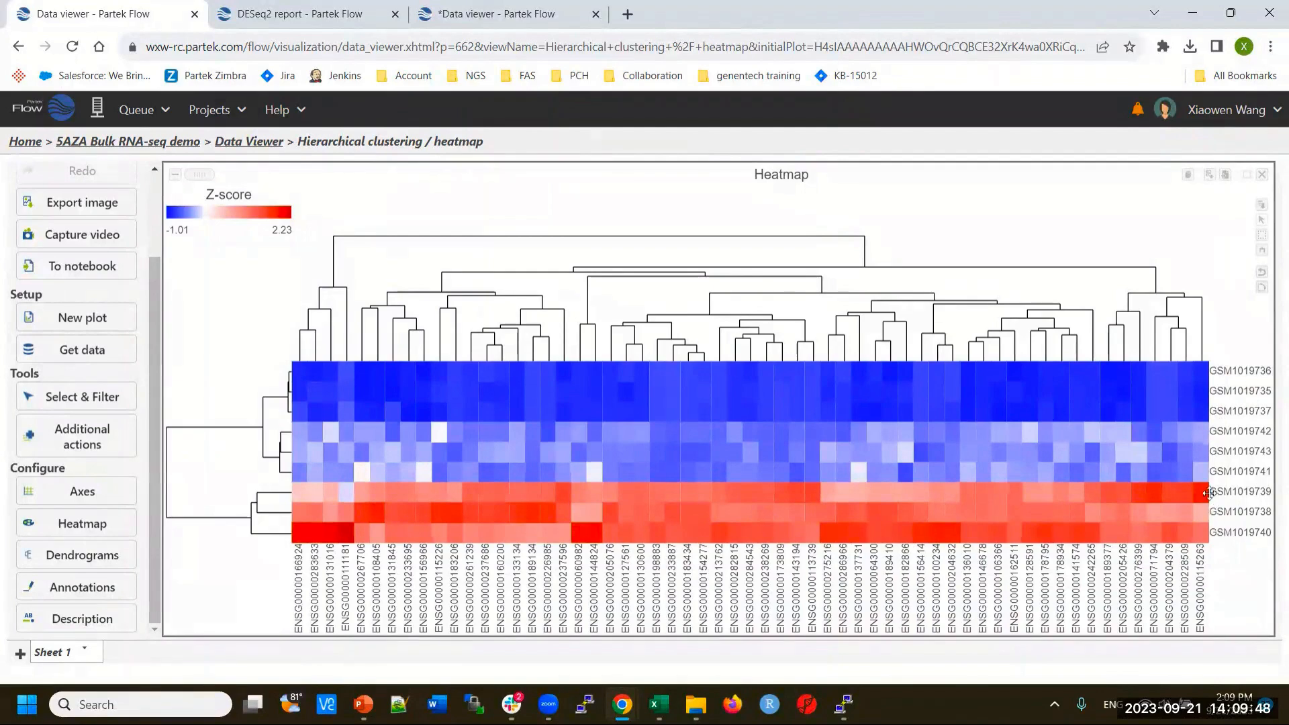
click(1263, 291)
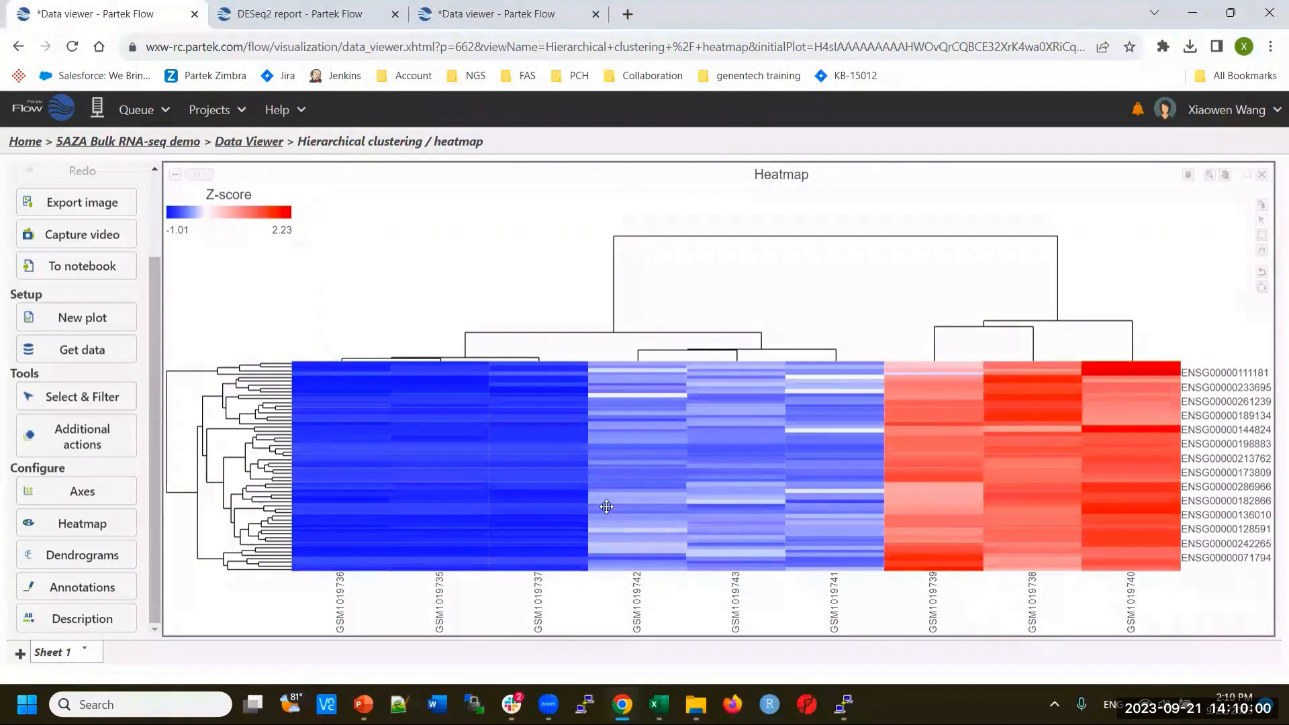
click(1263, 289)
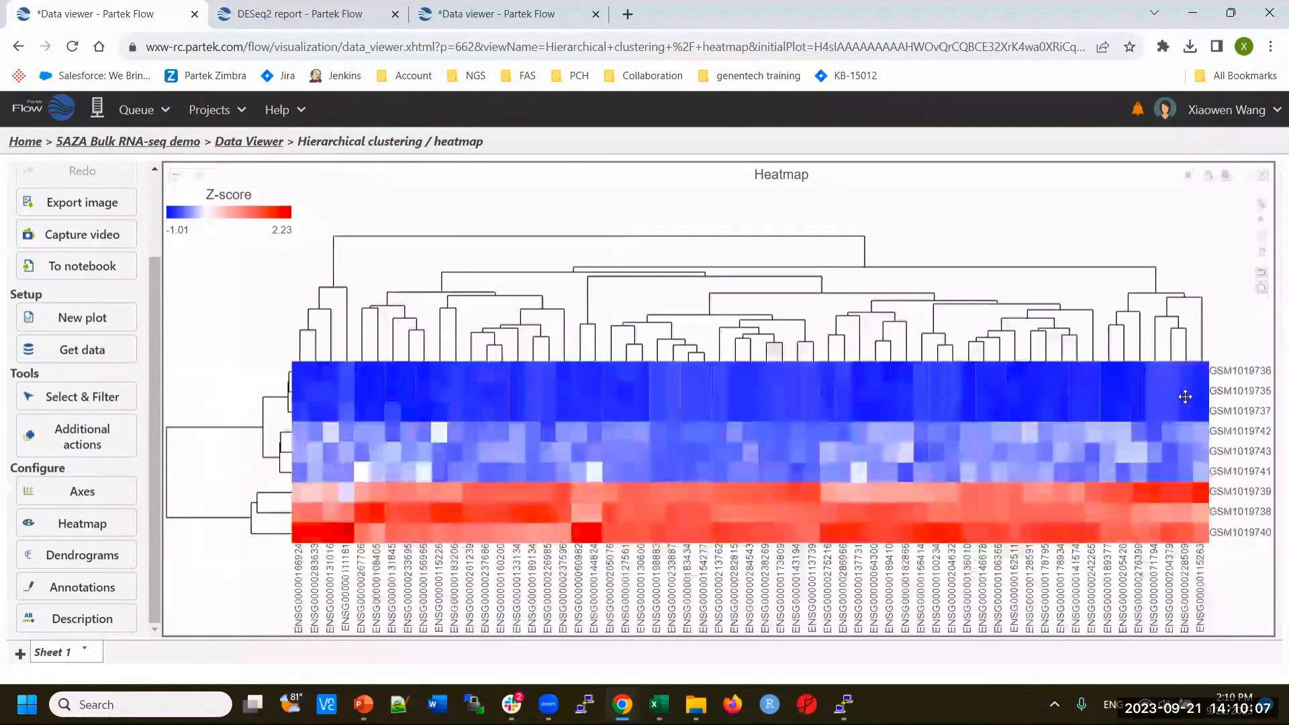
Label the heatmap's columns by gene_name and hide the row labels.
click(102, 495)
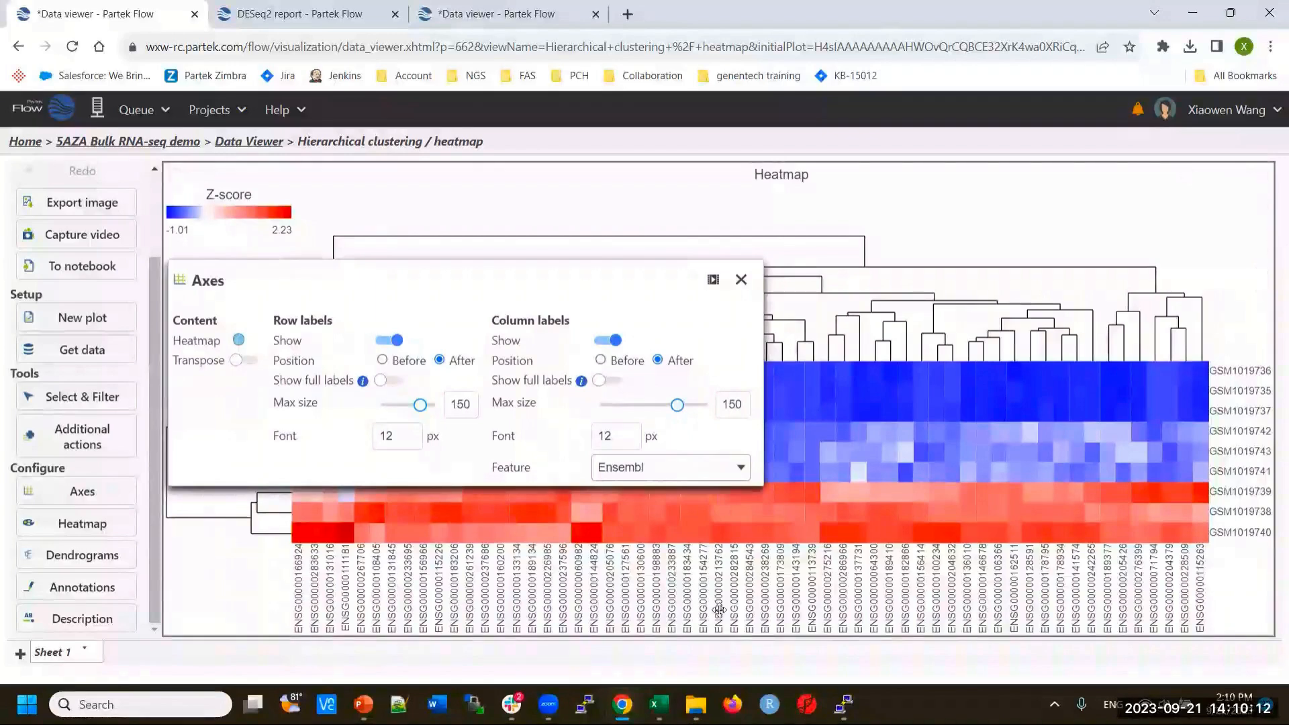
click(734, 468)
click(635, 511)
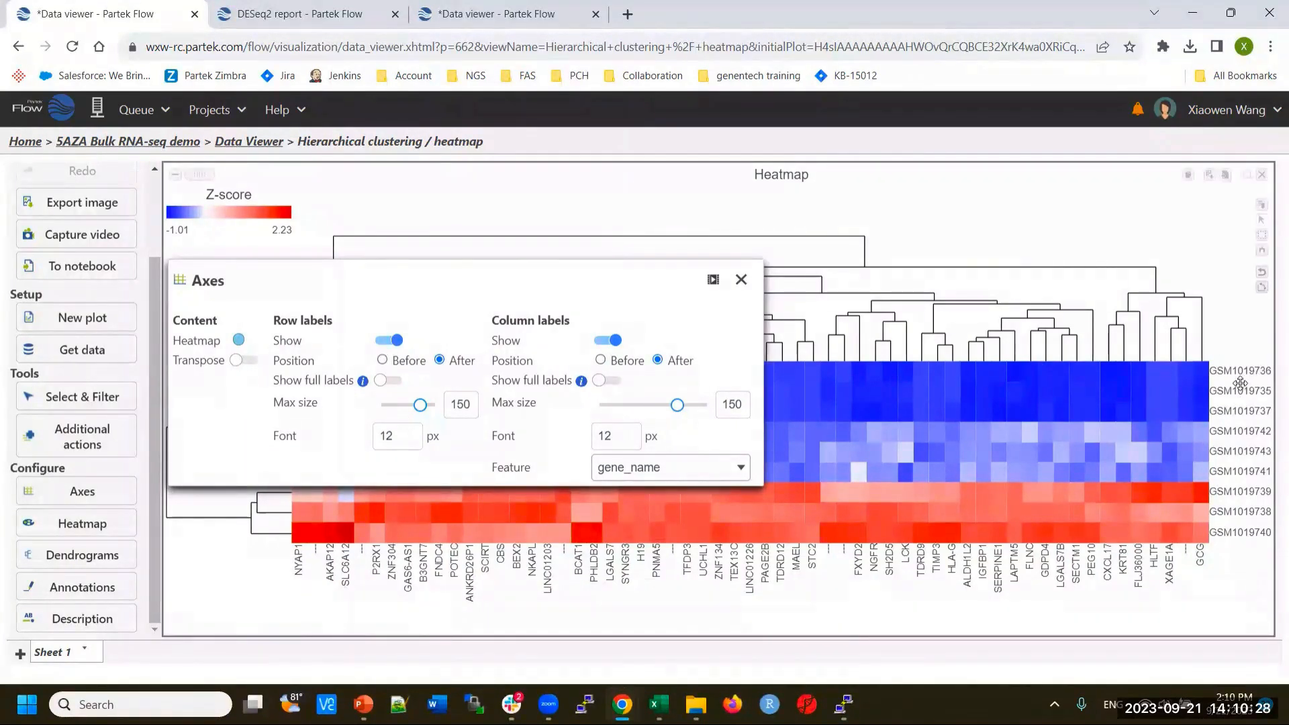
click(388, 341)
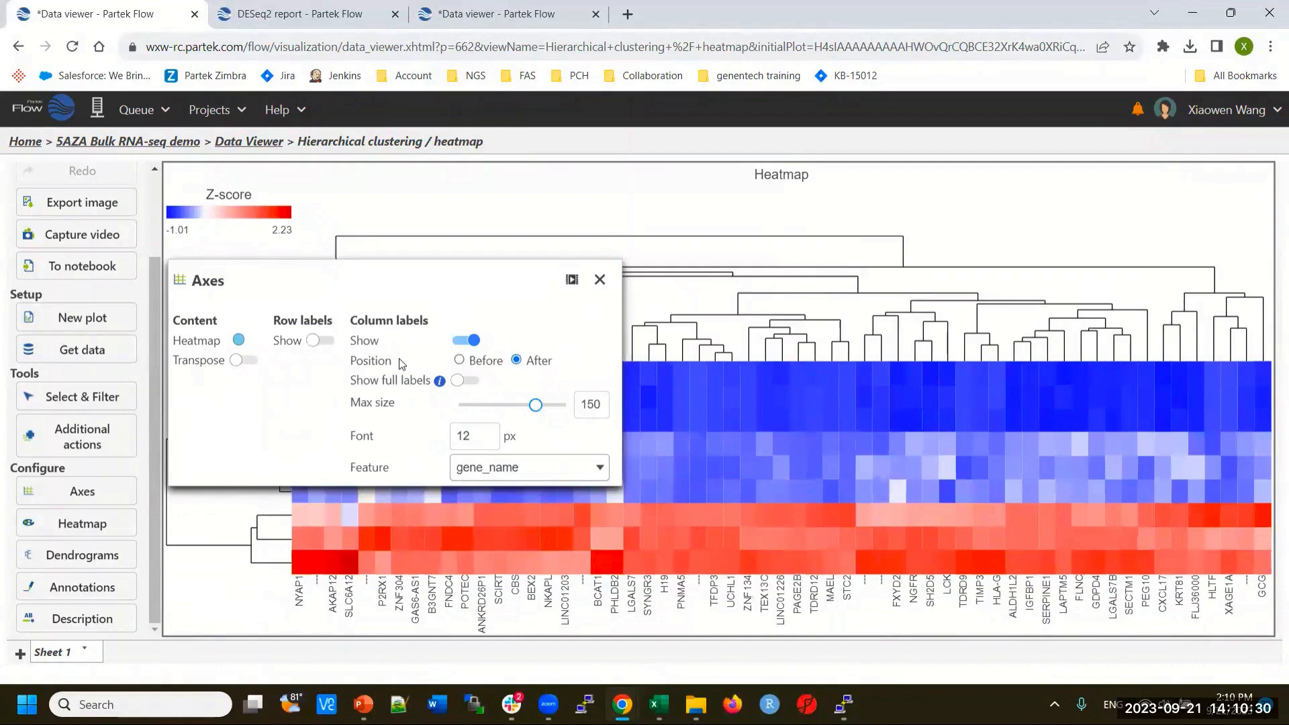
click(601, 281)
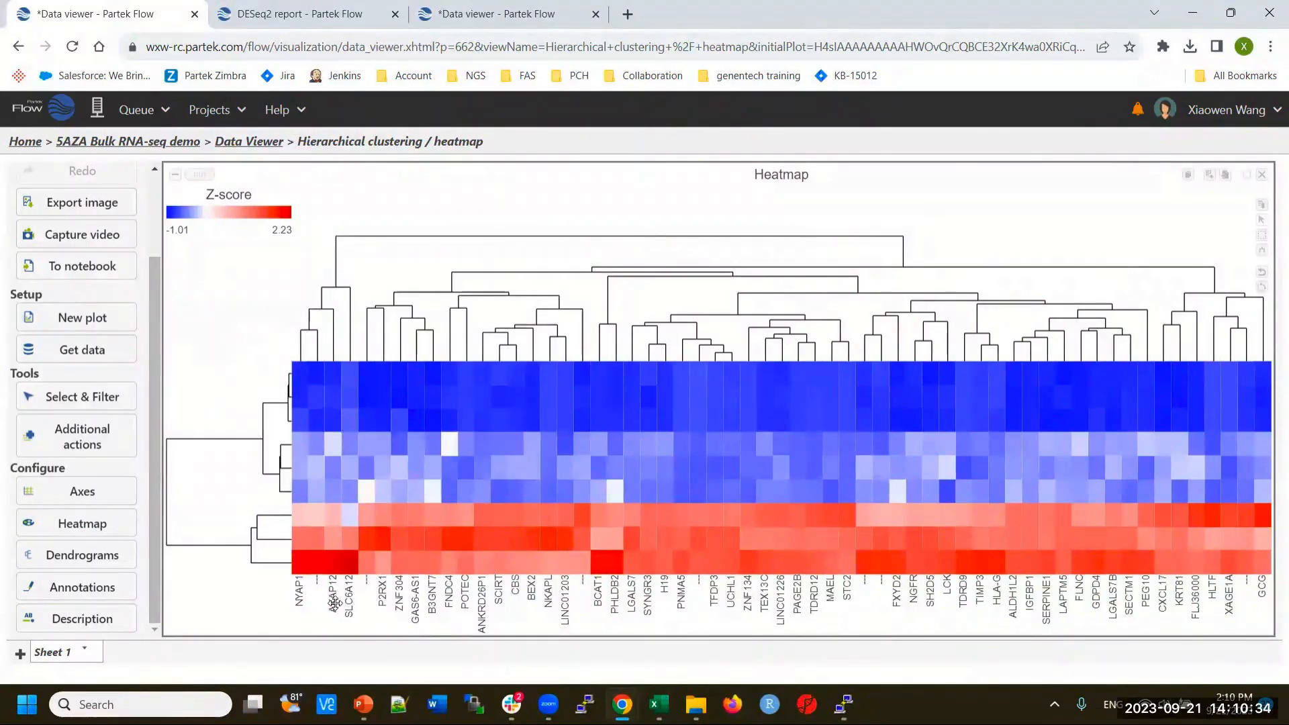
Change the low end of the heatmap's color palette to green.
click(98, 525)
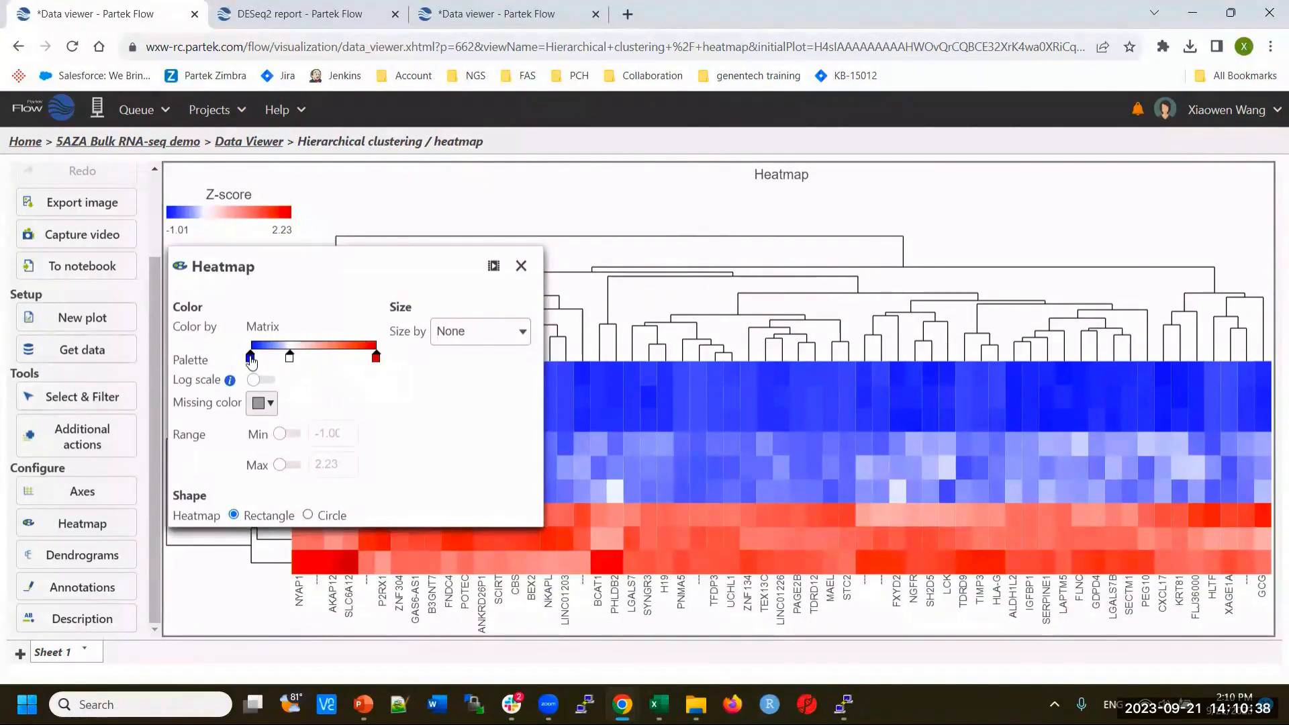
mouse_move(250, 363)
click(250, 360)
click(277, 377)
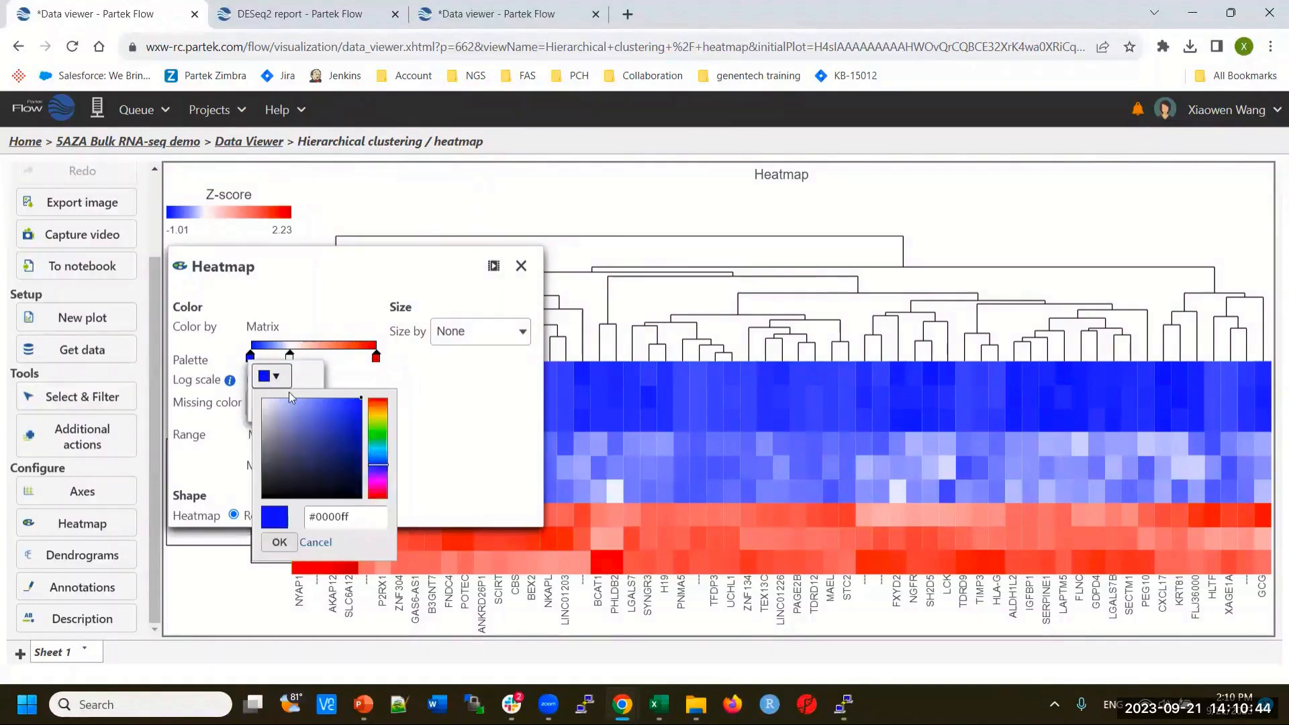
click(376, 428)
click(279, 542)
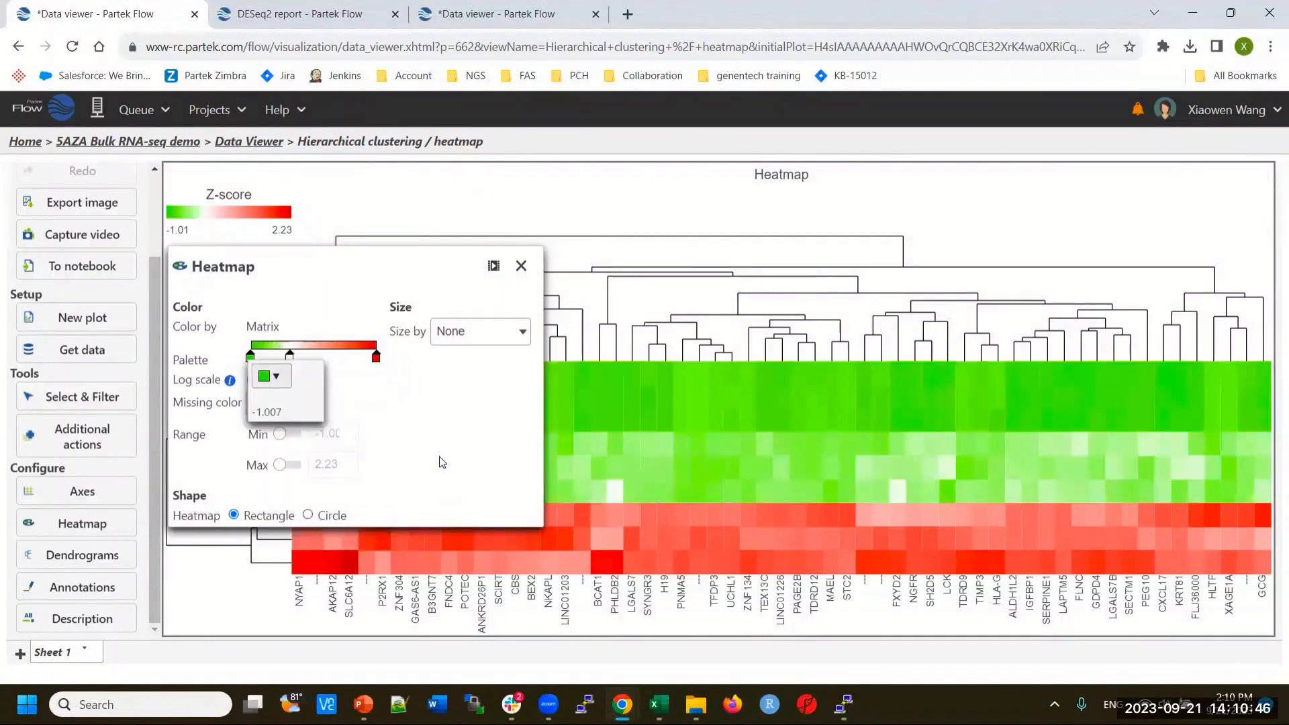
Shift the palette's white stop slightly toward the low end and add a red (#fa0404) stop at about 1.15.
mouse_move(292, 358)
mouse_down()
mouse_move(334, 356)
mouse_move(285, 357)
mouse_up()
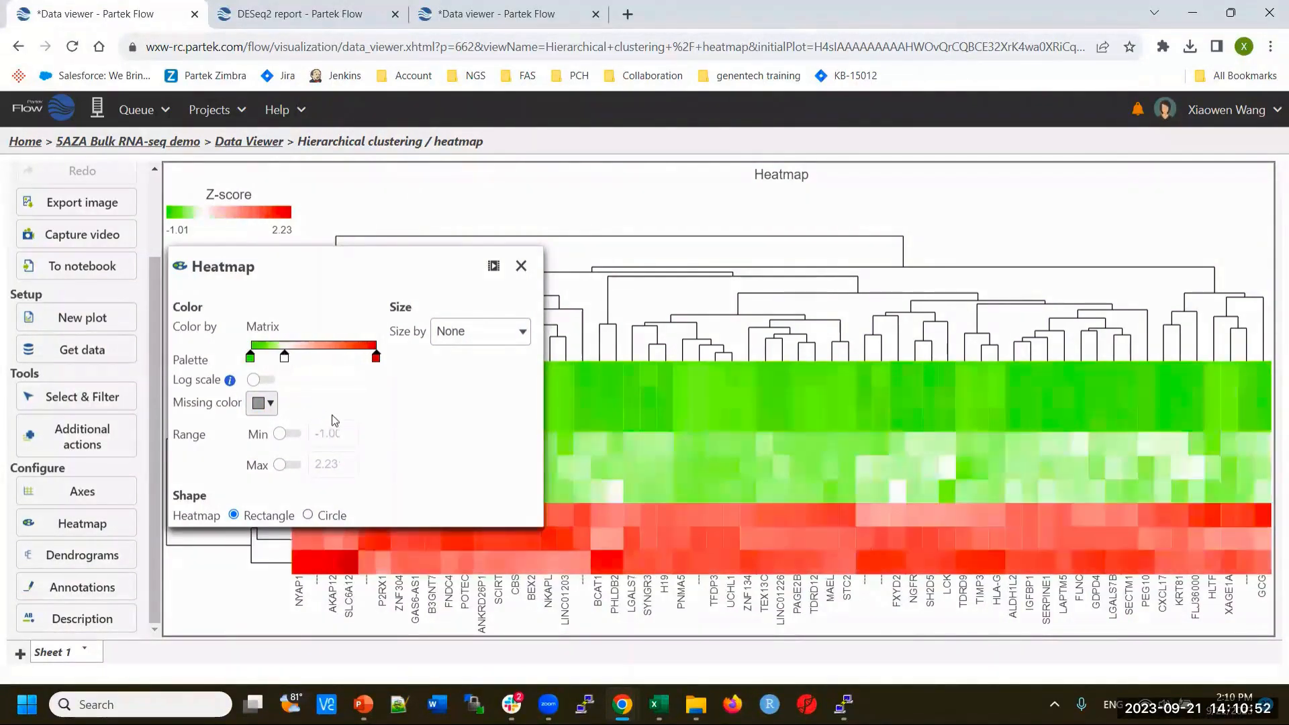
click(335, 345)
click(363, 368)
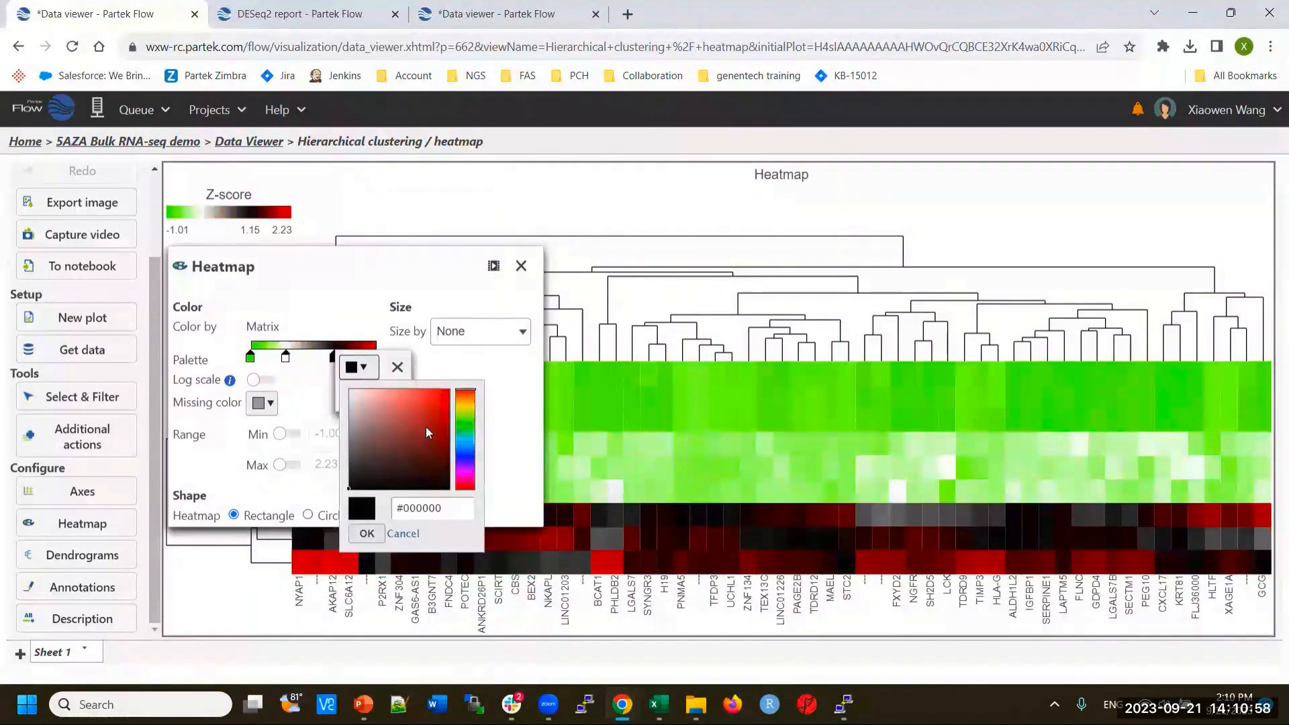
drag(442, 401, 448, 396)
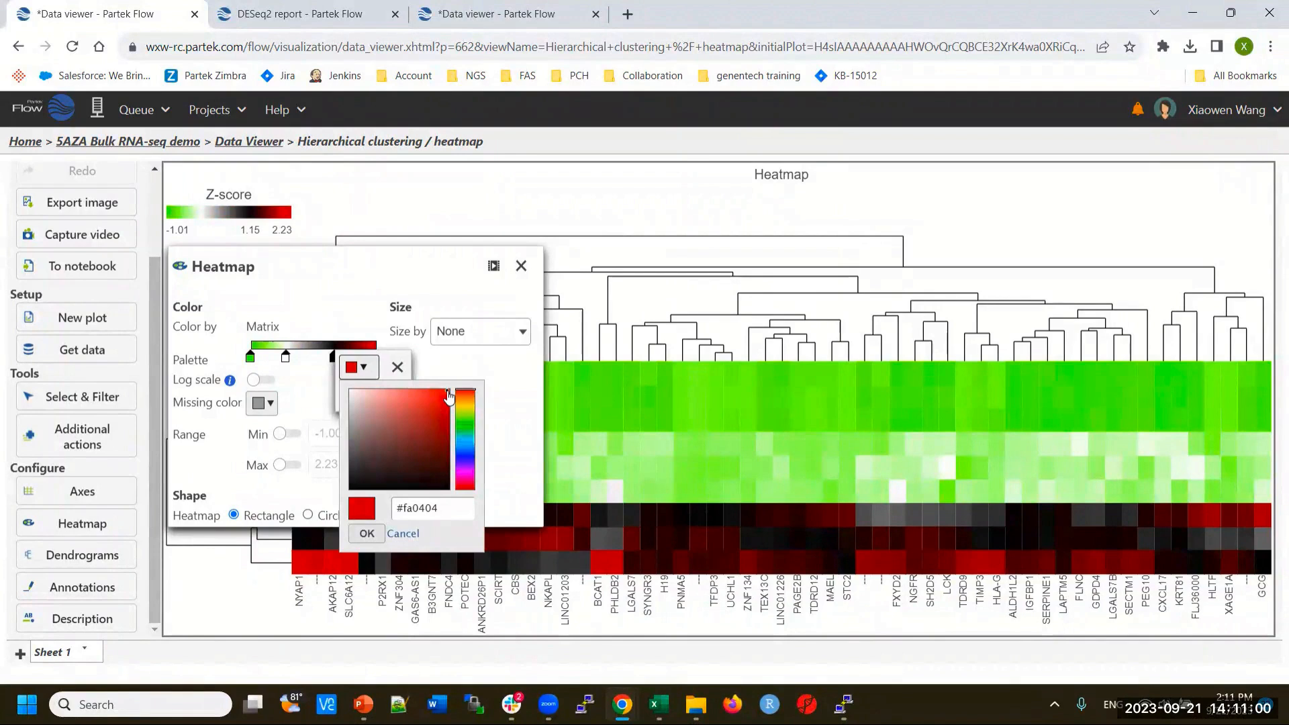
click(367, 533)
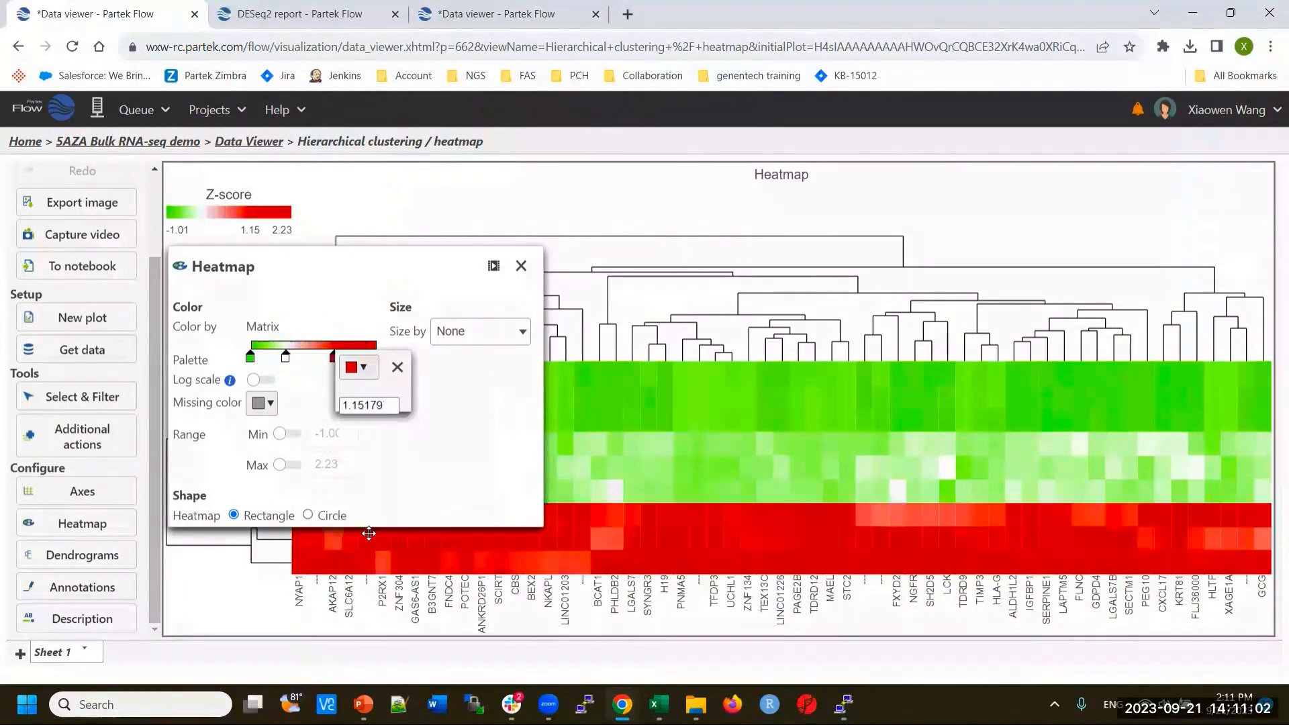
click(431, 426)
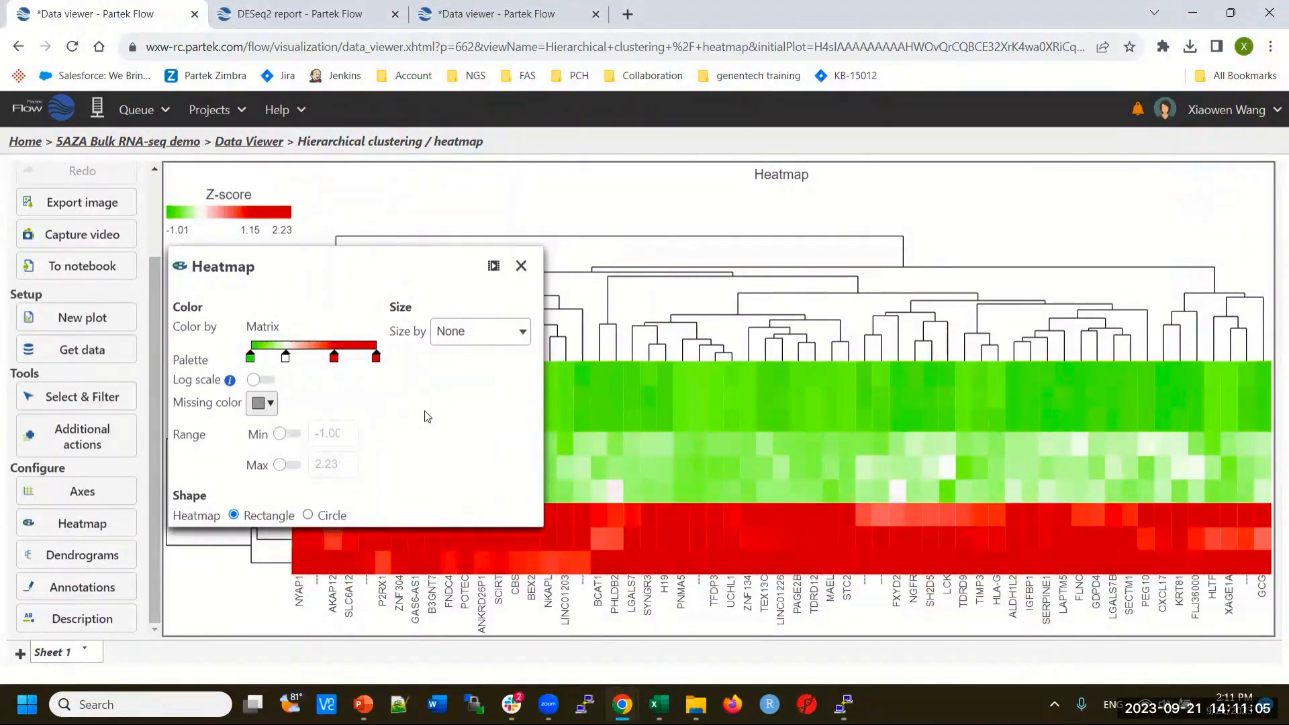
Change the high end of the heatmap palette to magenta and move the middle red stop to about 0.85.
click(377, 358)
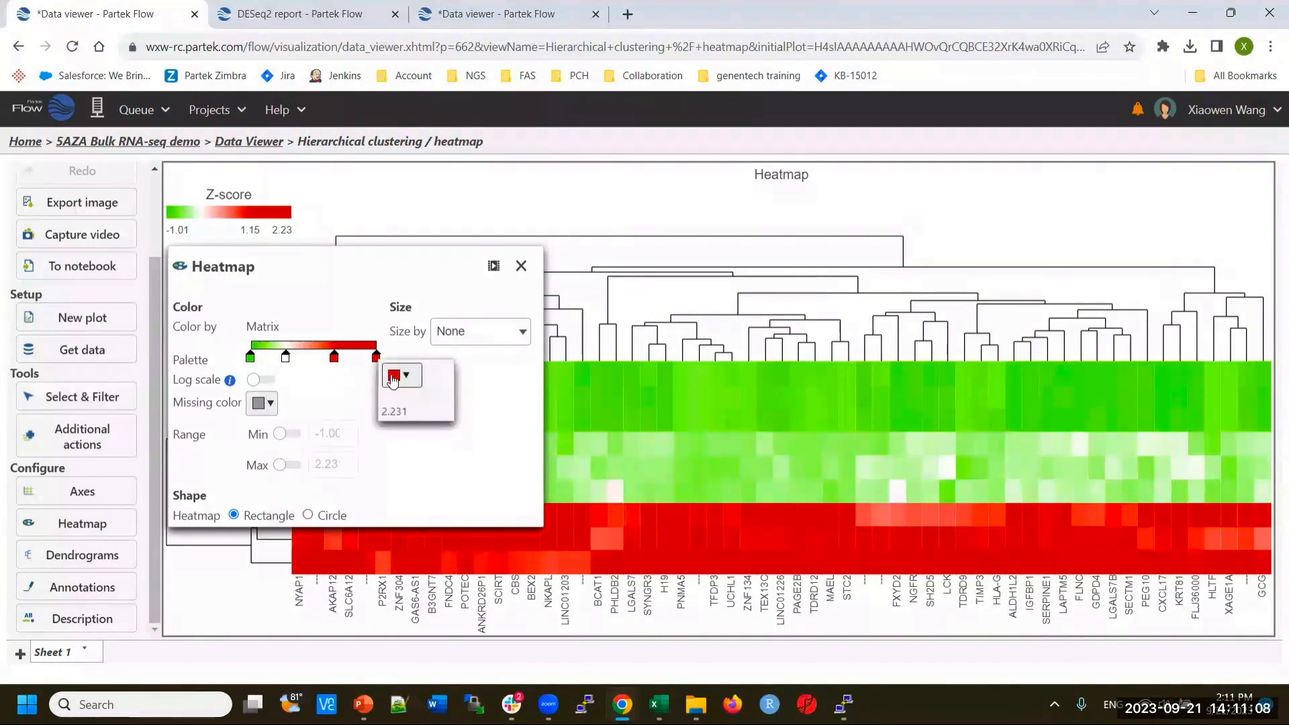
click(403, 380)
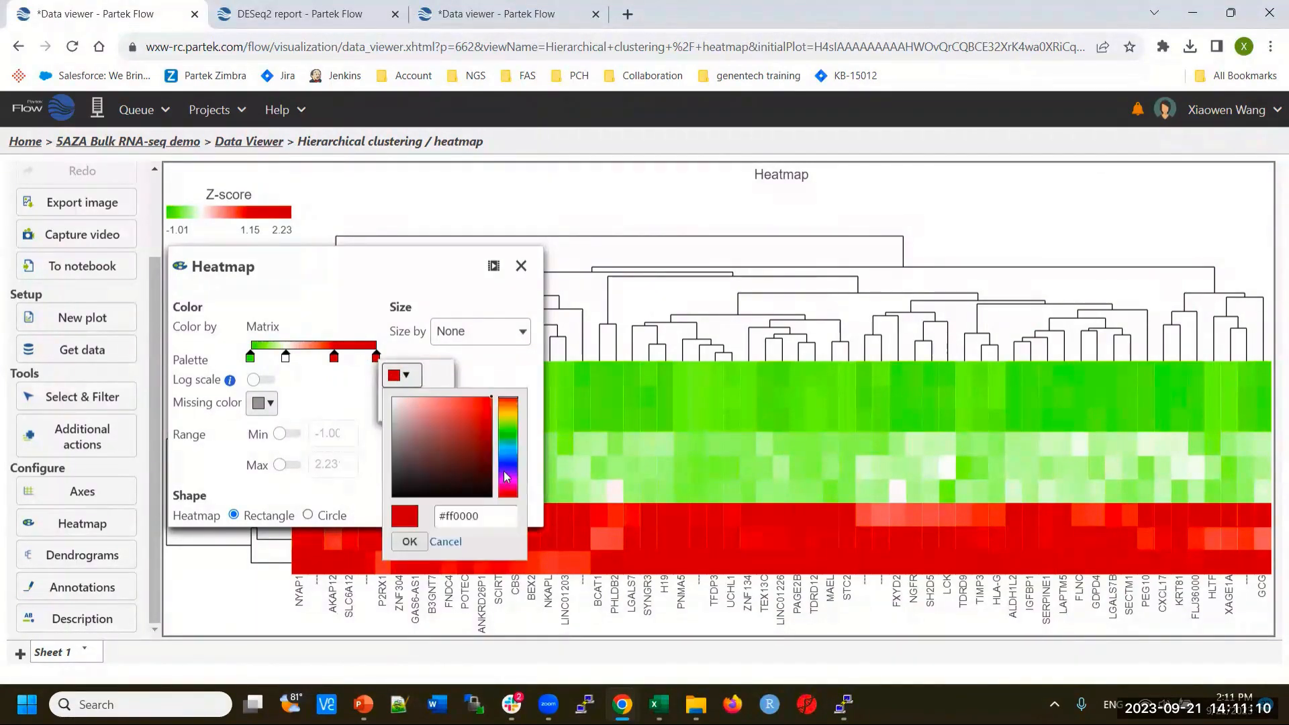
click(508, 480)
click(409, 542)
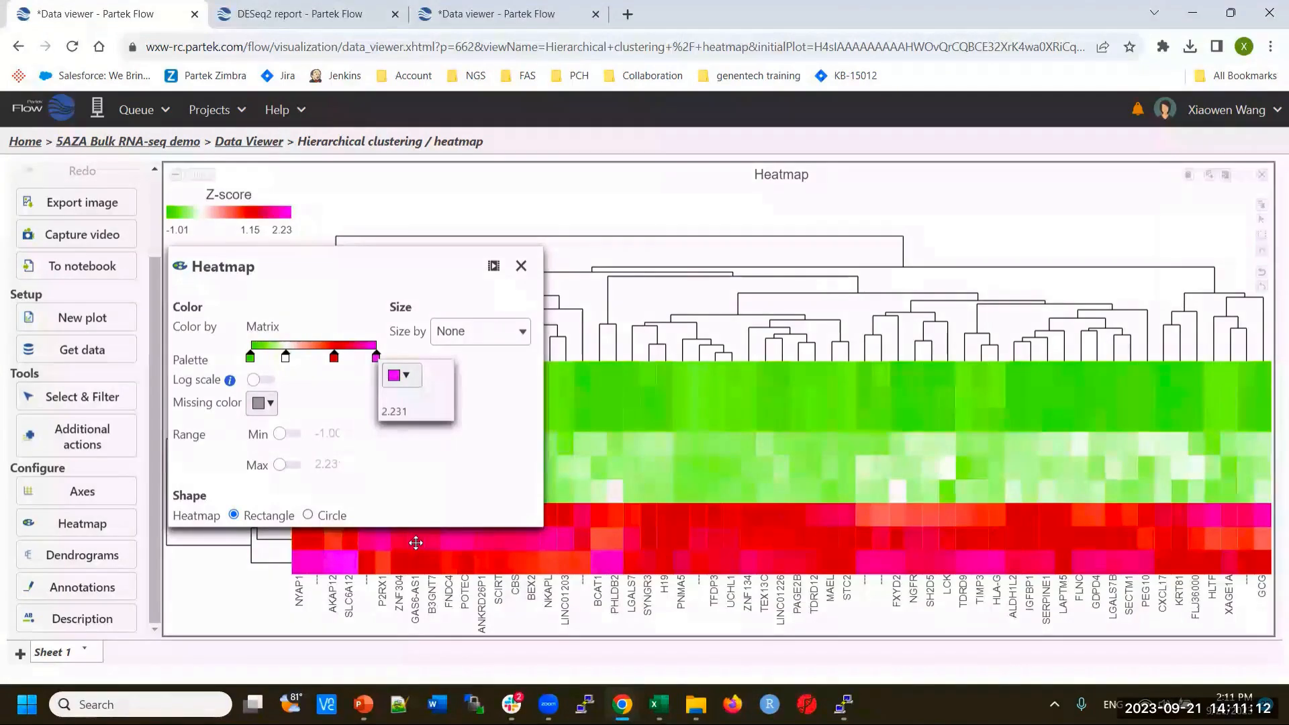
click(417, 449)
drag(334, 357, 321, 356)
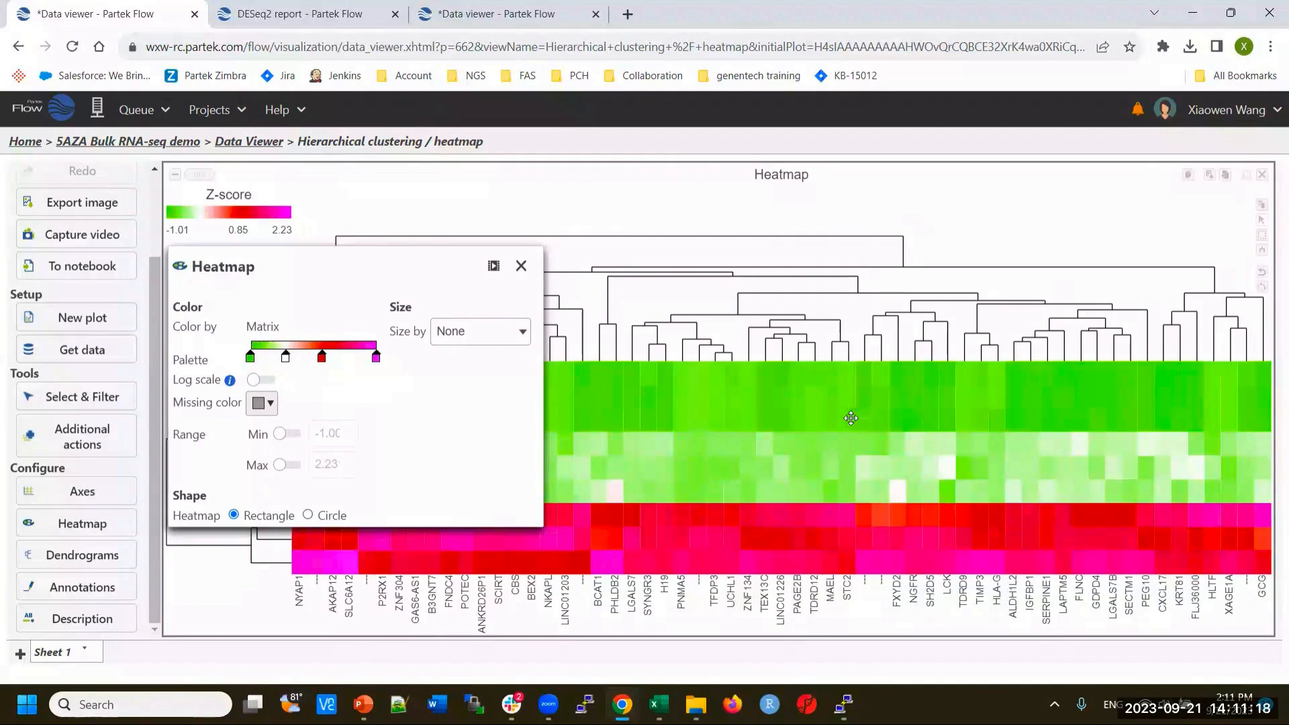
Try the circle shape for the heatmap cells, and restore the rectangle shape.
click(309, 516)
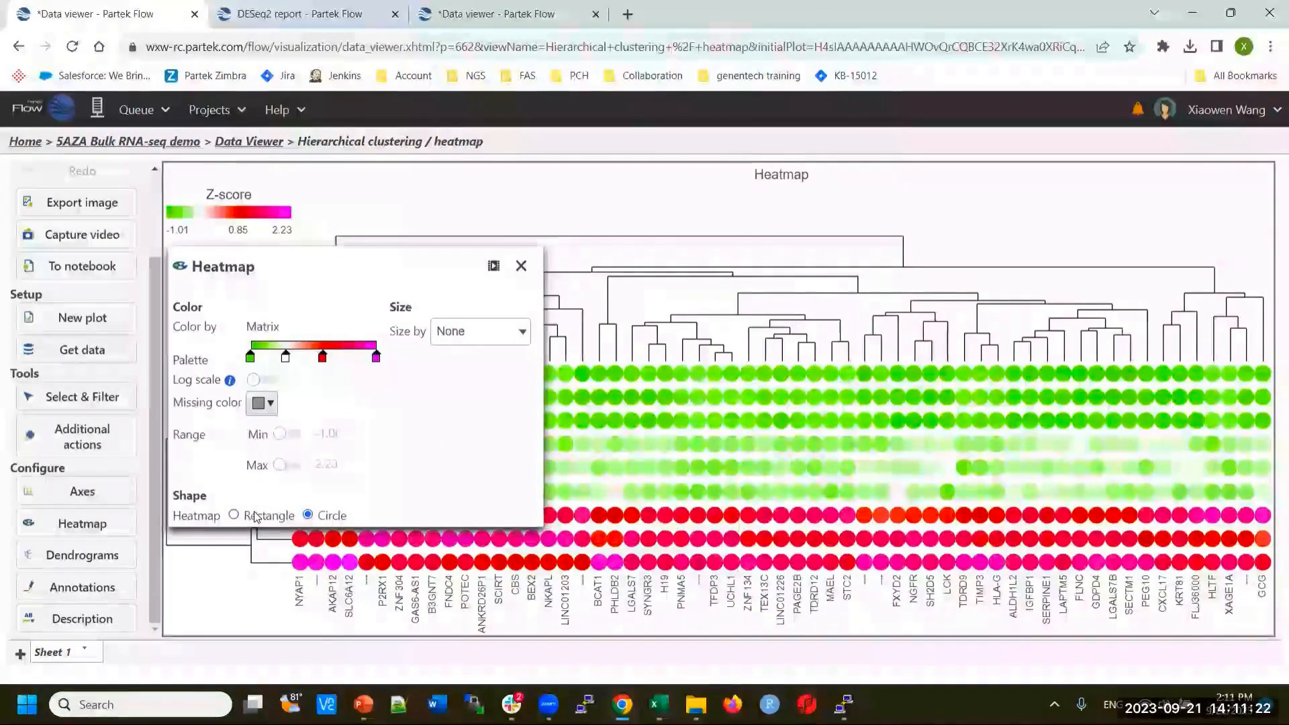
click(234, 515)
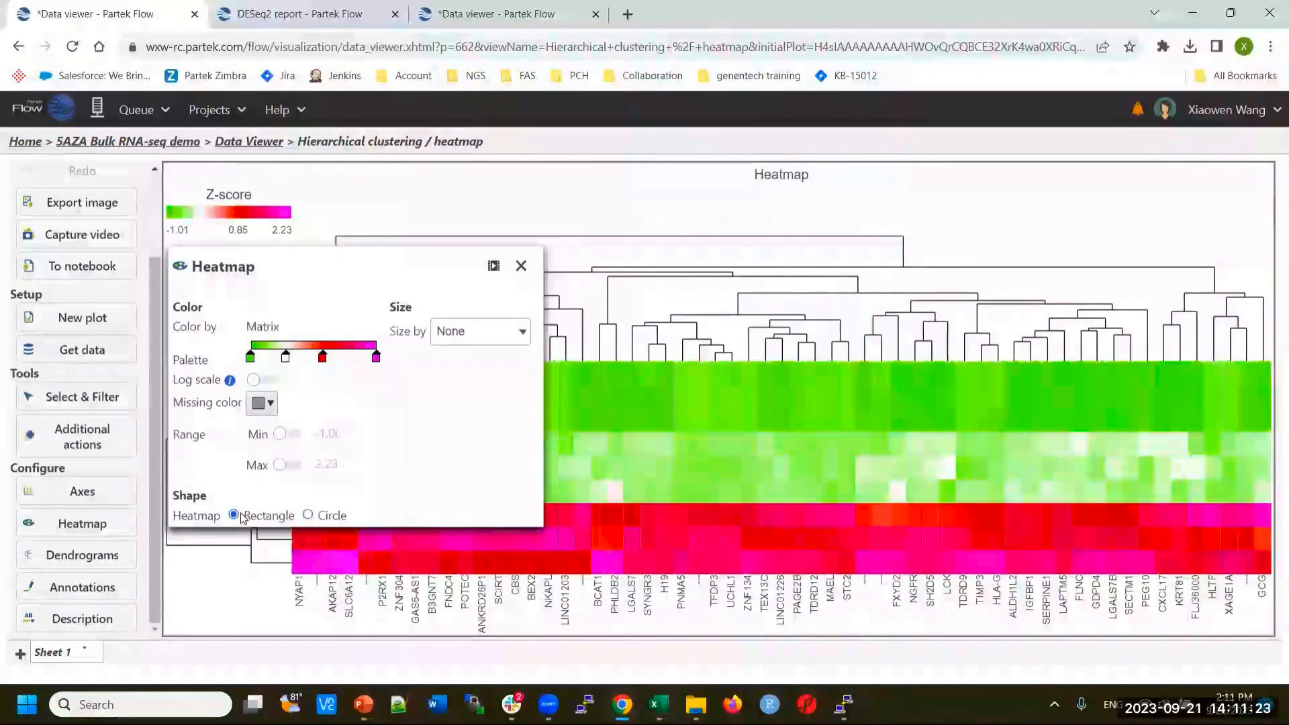
click(521, 266)
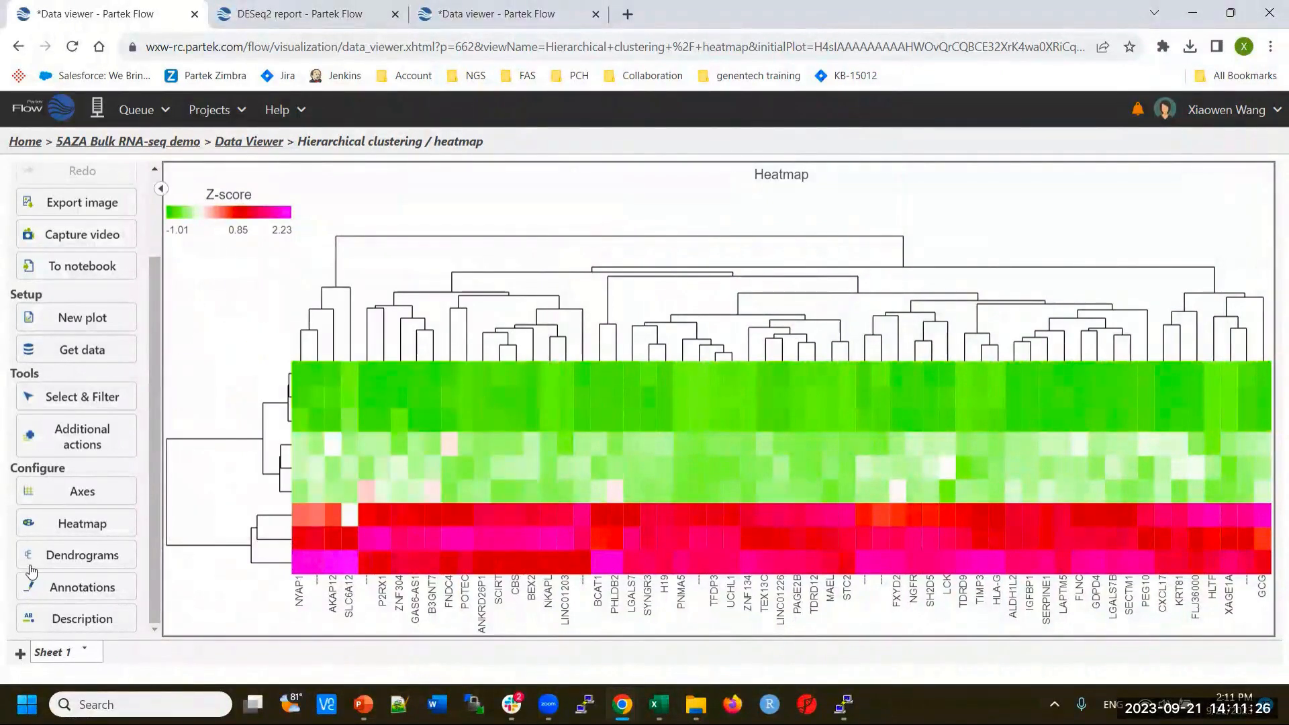
Reduce the row dendrogram size to 76 and the column dendrogram size to 81.
click(68, 560)
drag(454, 351, 864, 214)
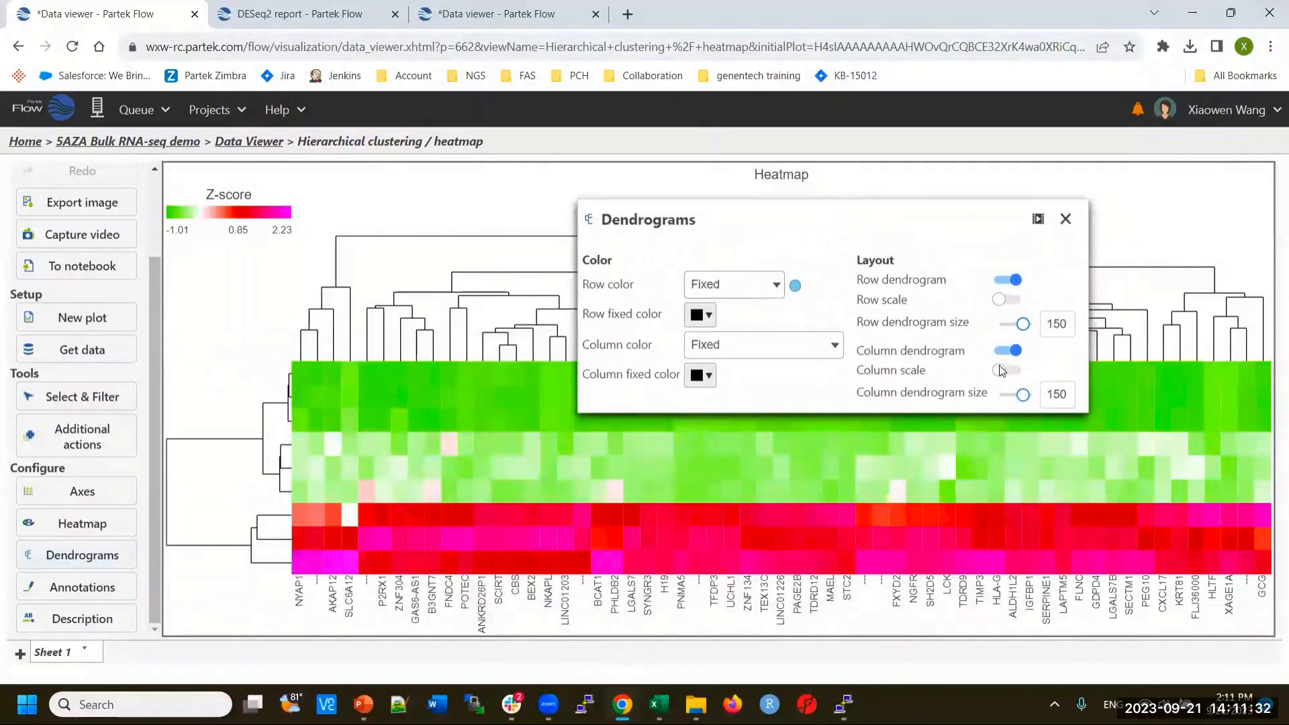
drag(1021, 396, 1011, 397)
drag(1022, 325, 1009, 325)
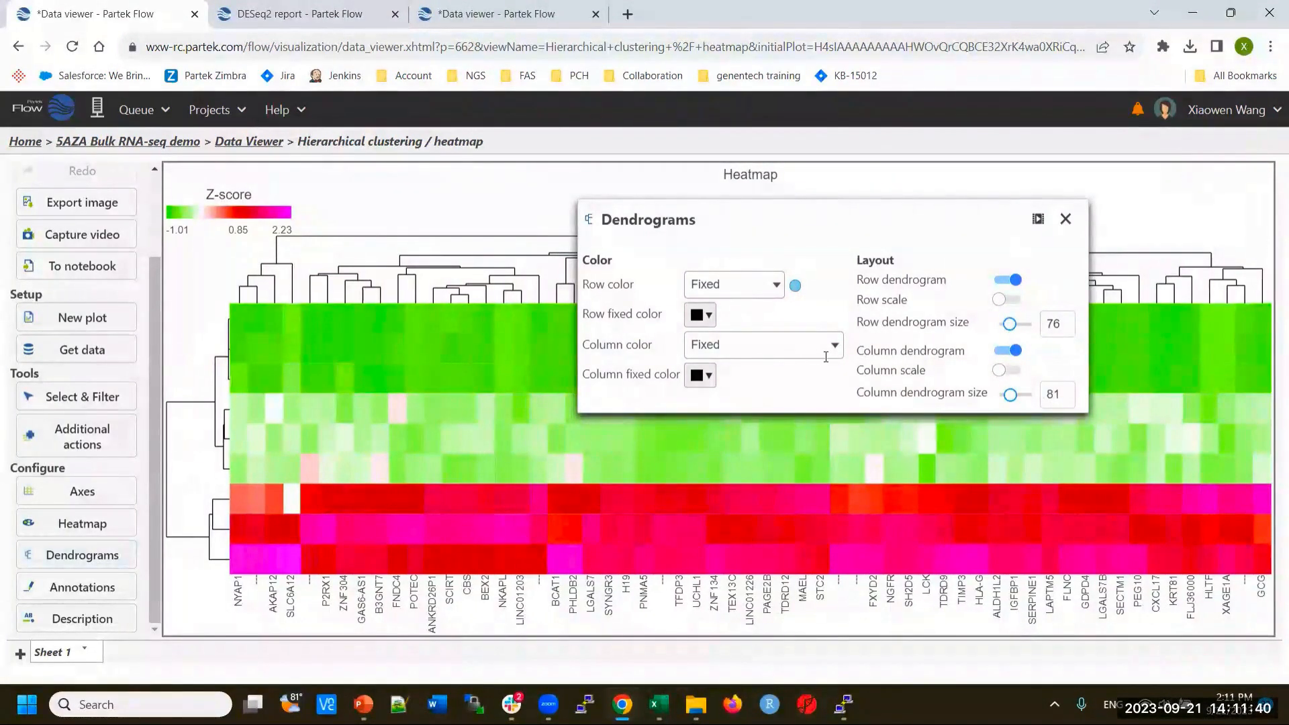
click(1066, 219)
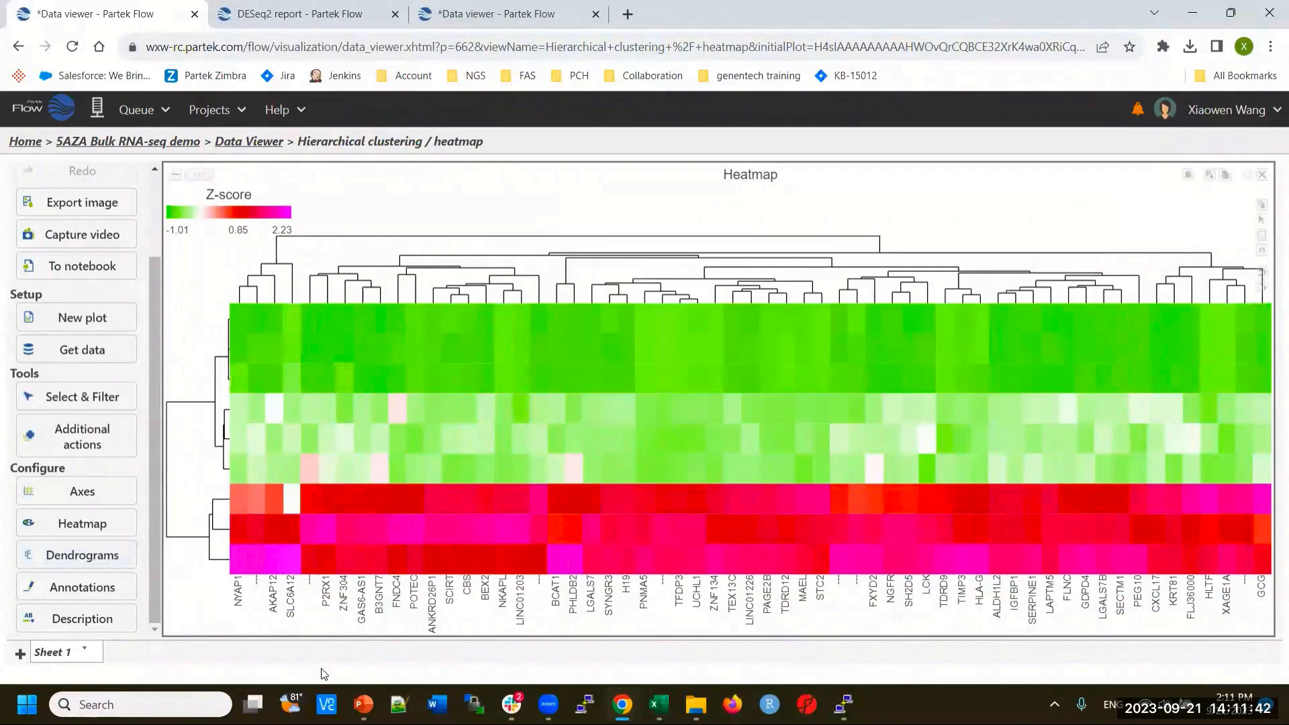
Add 5AZA Dose as a row annotation of the heatmap.
click(65, 595)
mouse_move(296, 598)
mouse_down()
mouse_move(536, 498)
mouse_move(678, 333)
mouse_up()
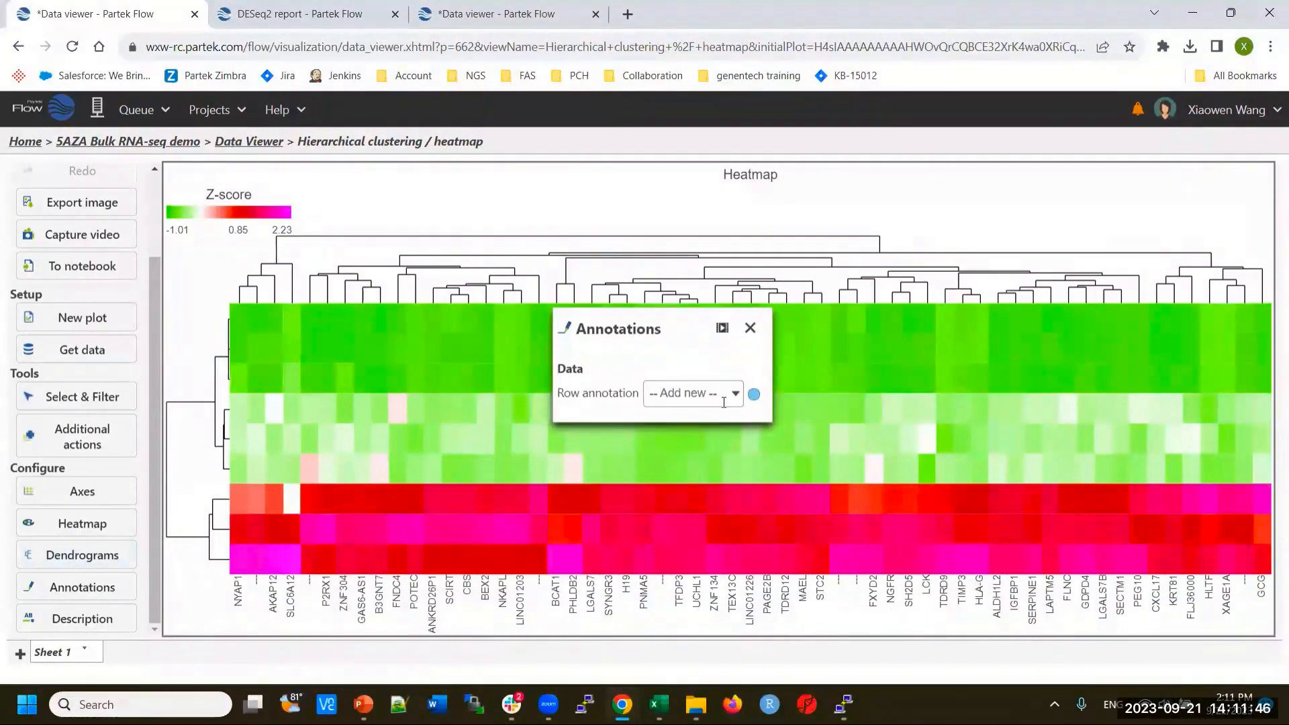
click(695, 394)
click(696, 421)
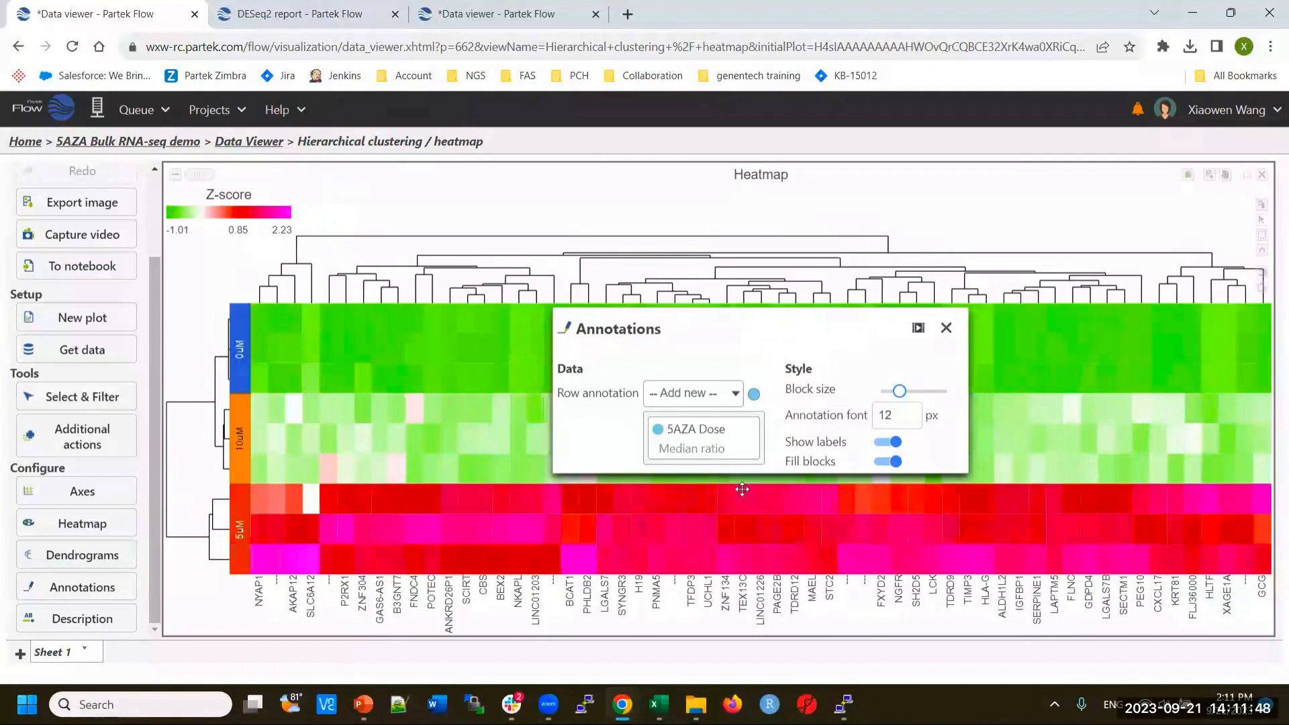
click(947, 327)
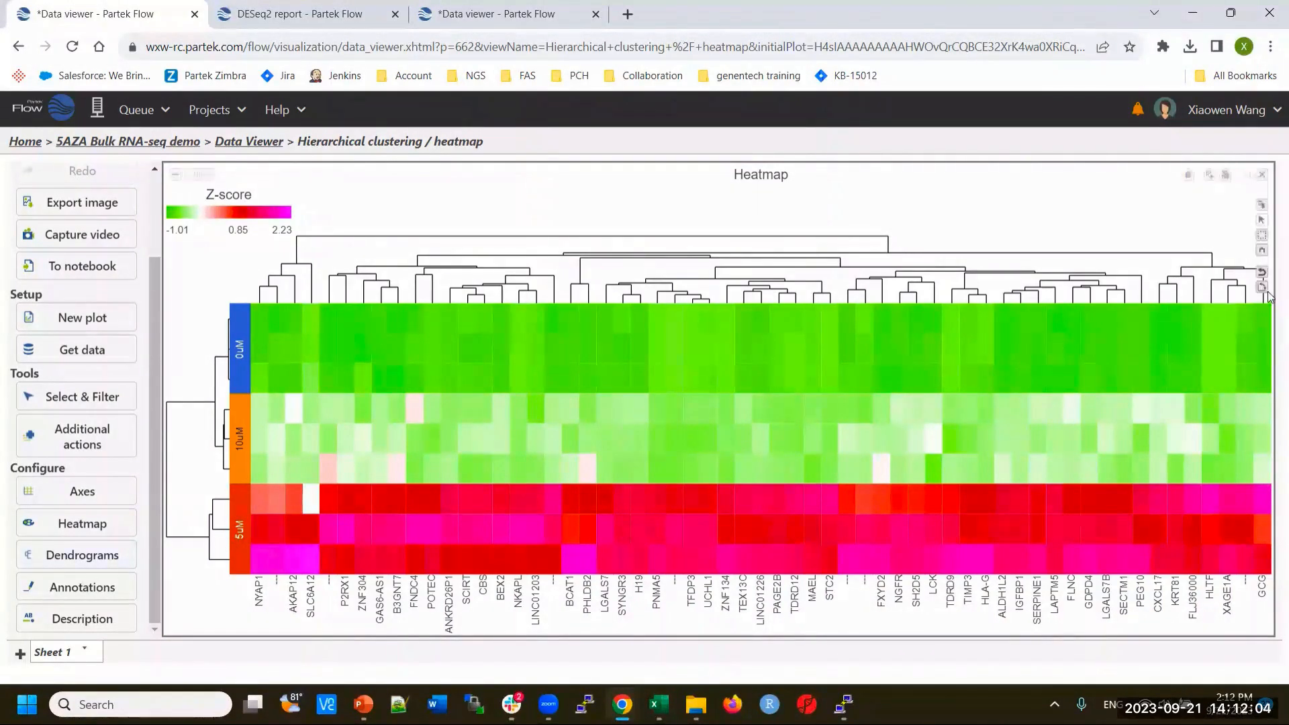
Transpose the heatmap and swap it back, and look closely at the gene columns from BCAT1 to STC2.
click(1263, 289)
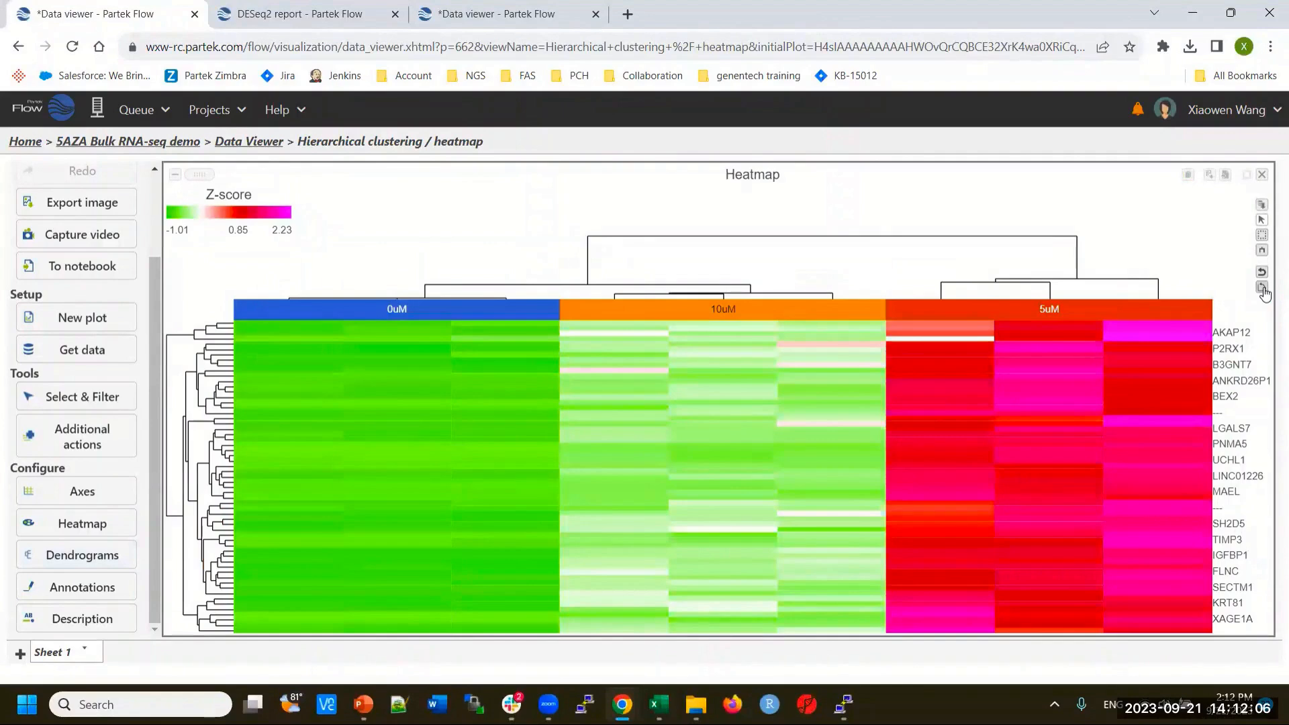
click(1263, 290)
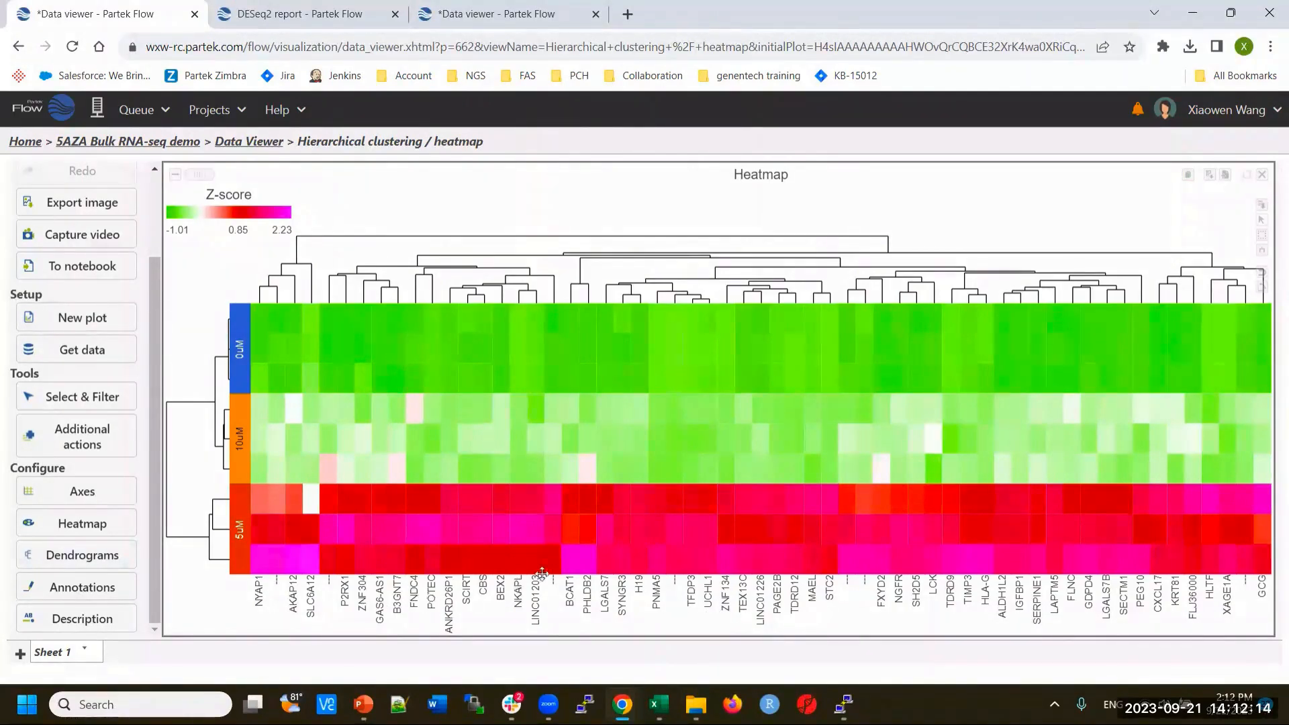
scroll(669, 563, up, 2)
scroll(668, 563, up, 1)
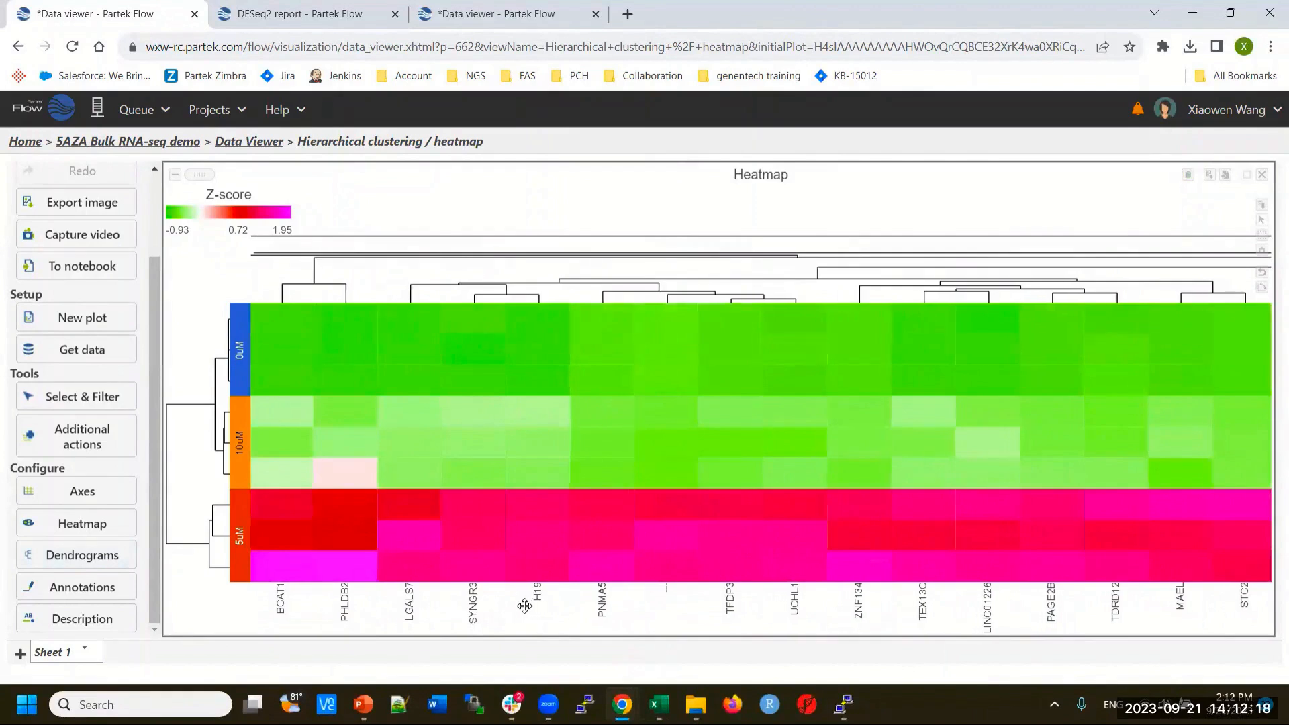
scroll(525, 604, down, 2)
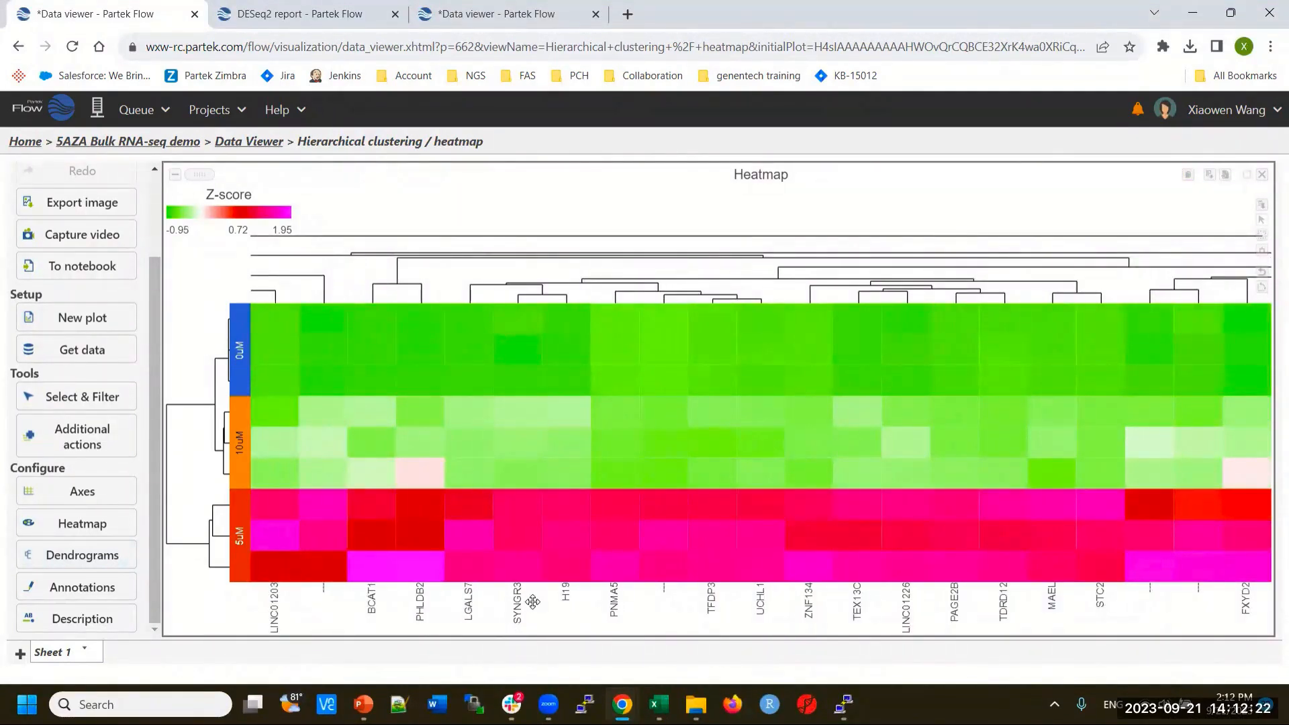
scroll(677, 566, down, 1)
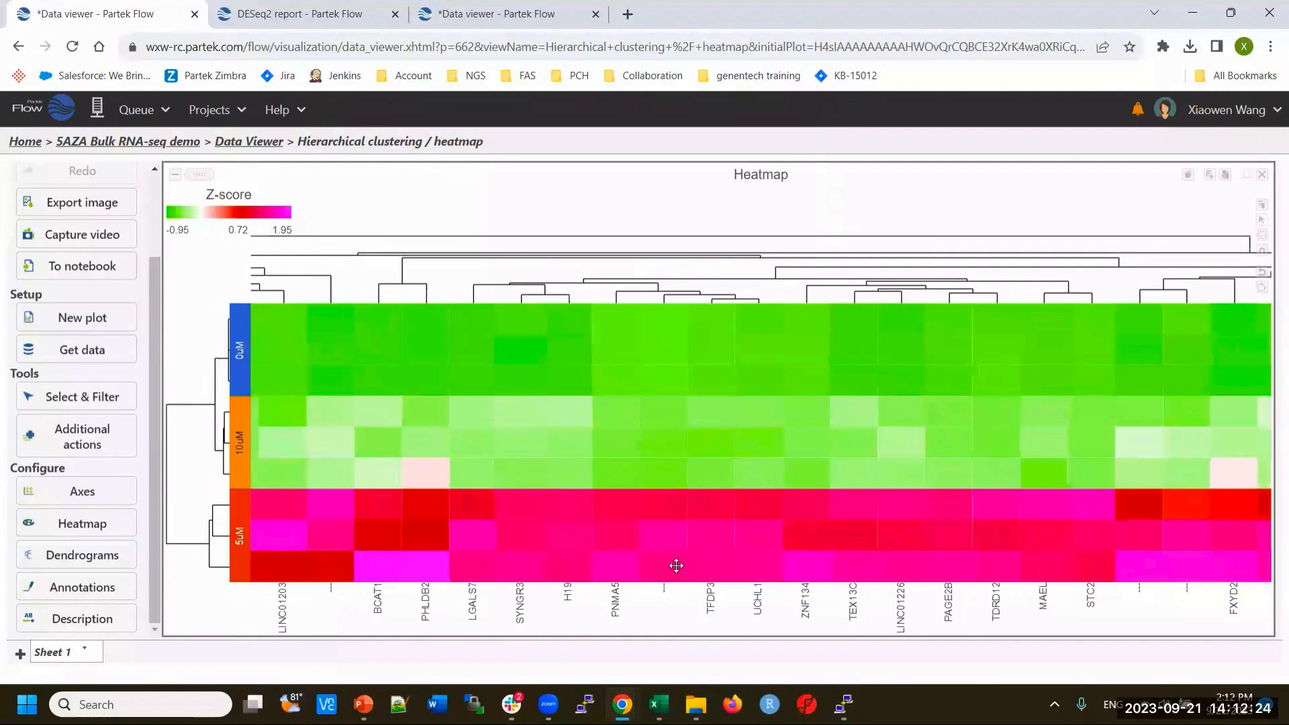
scroll(677, 567, down, 2)
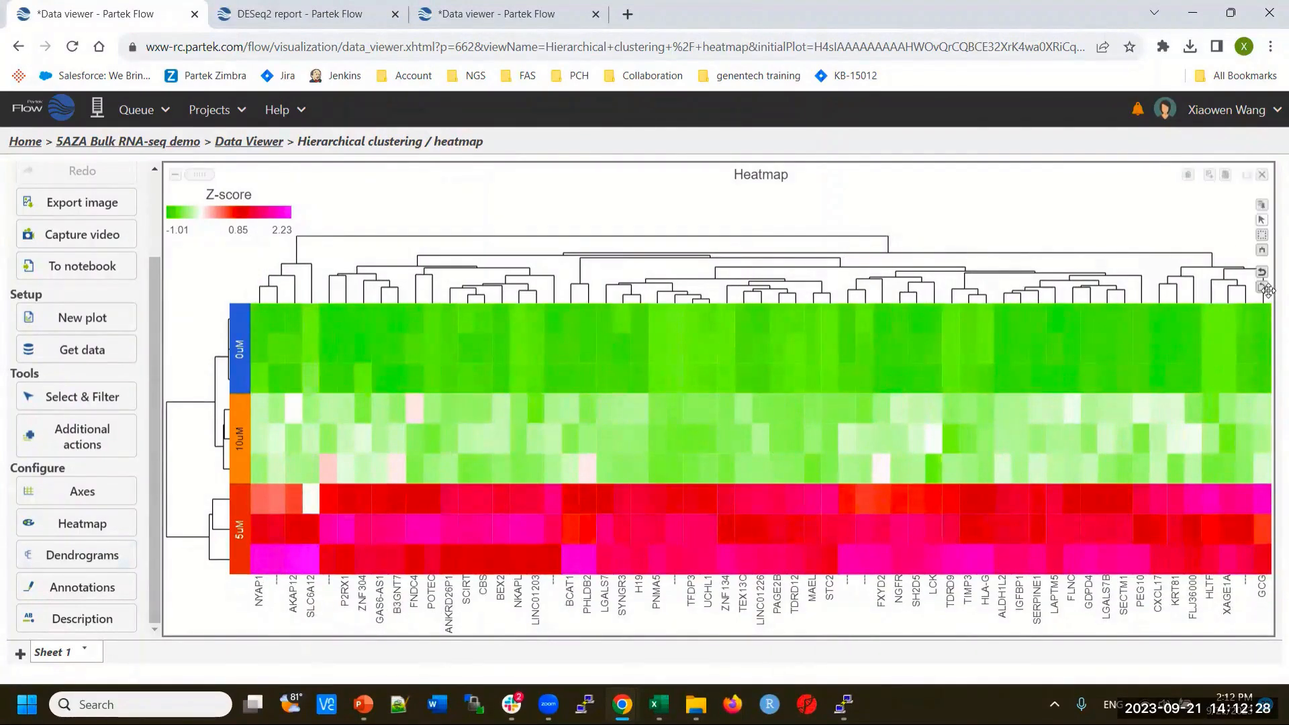
Transpose the heatmap to put samples in columns, and examine the gene rows from NYAP1 to POTEC.
click(1265, 289)
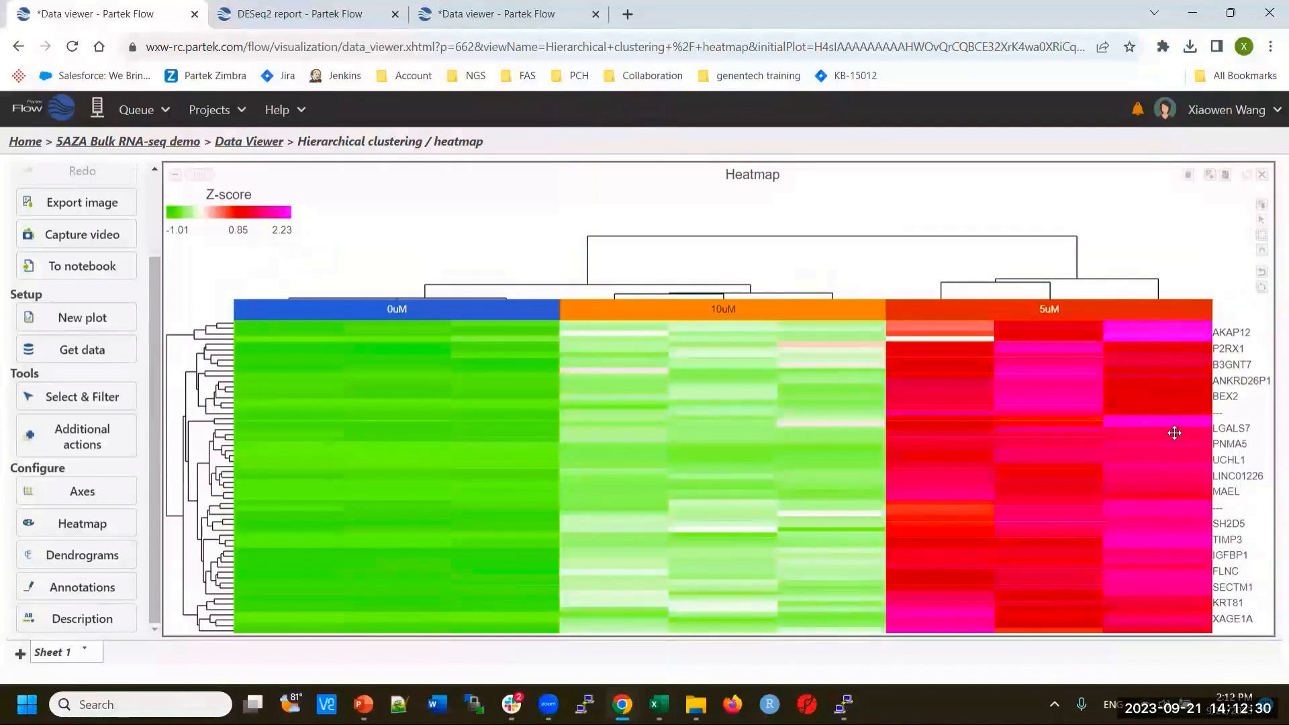
mouse_move(1104, 506)
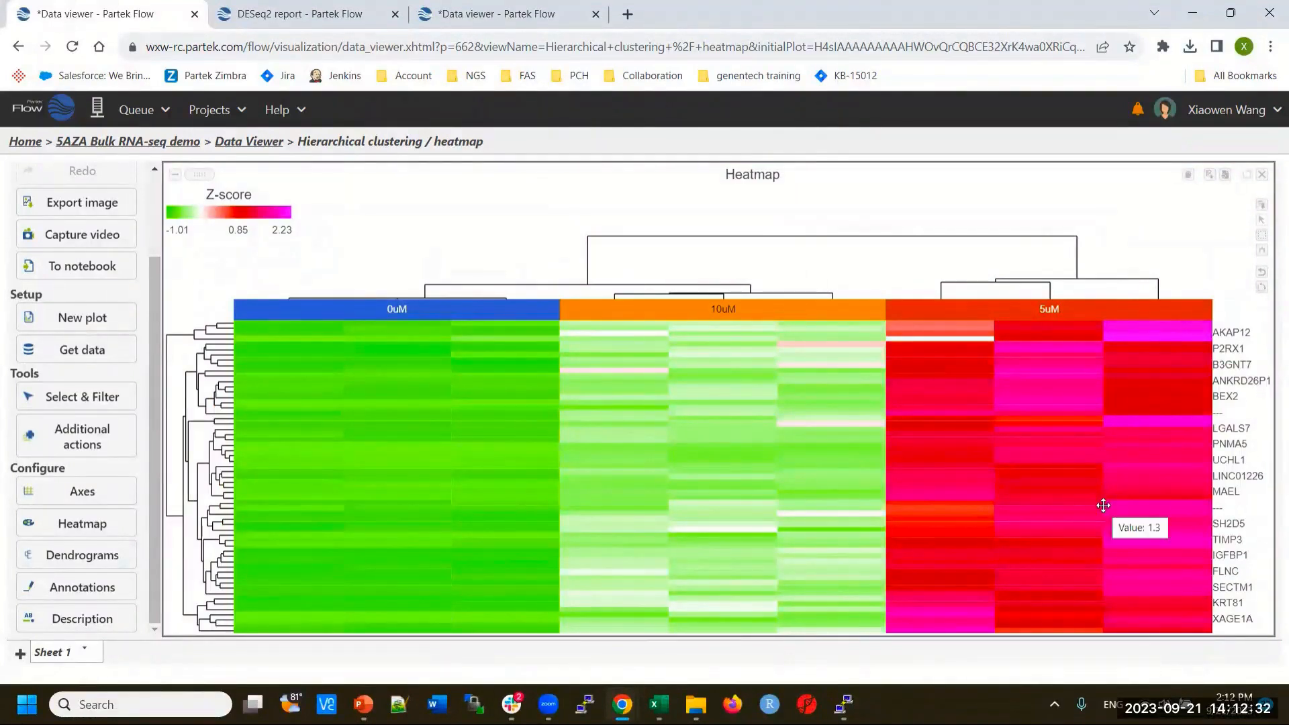
scroll(1199, 356, up, 4)
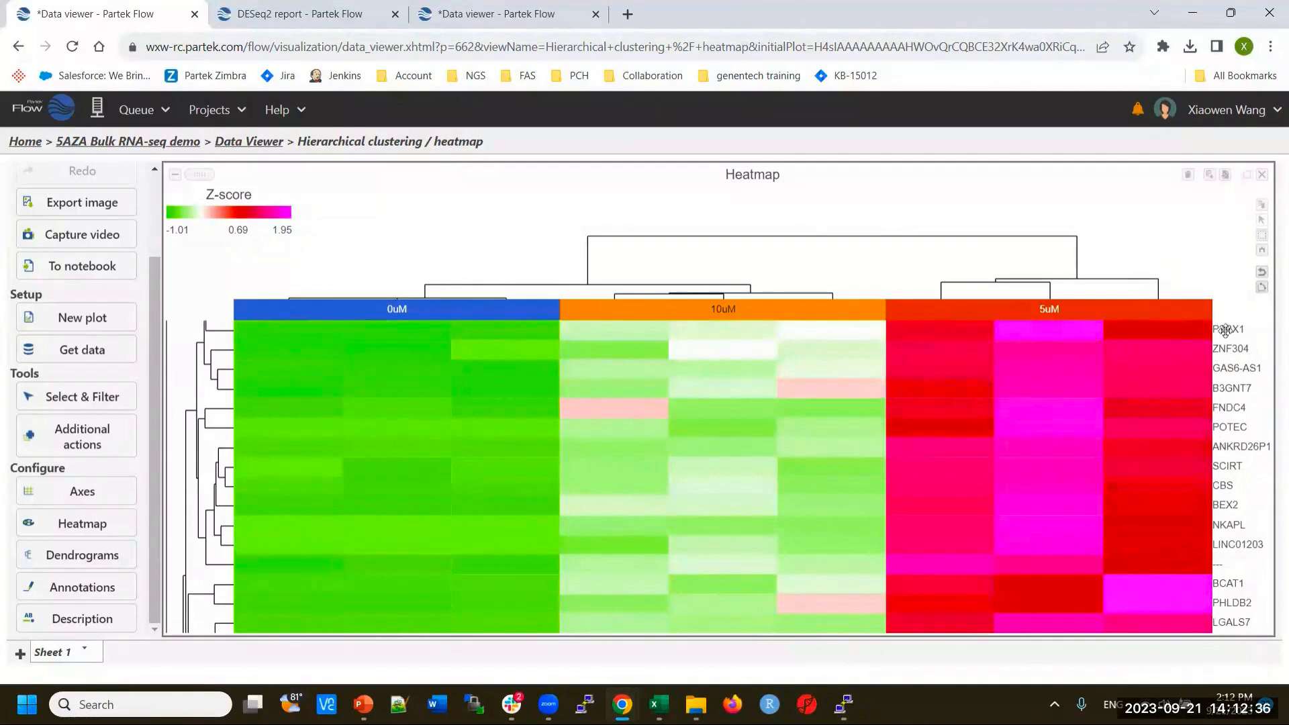
scroll(1192, 351, up, 4)
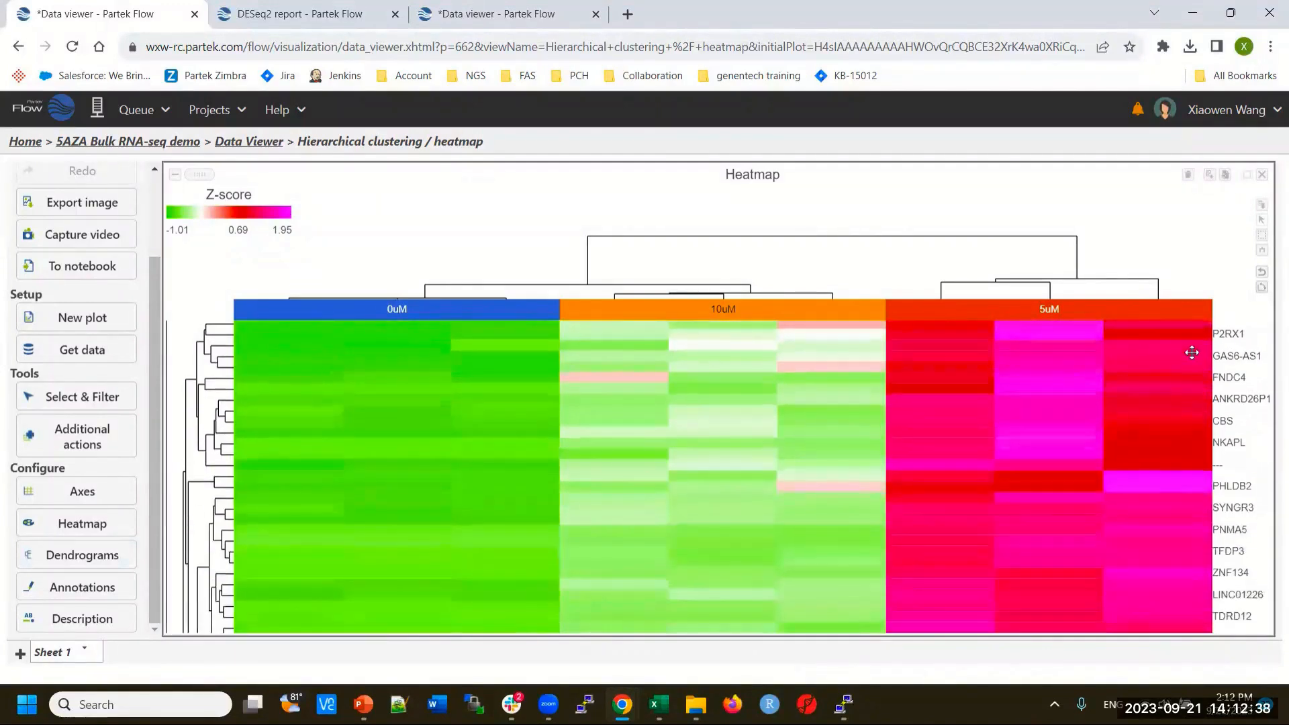
drag(1194, 357, 1196, 370)
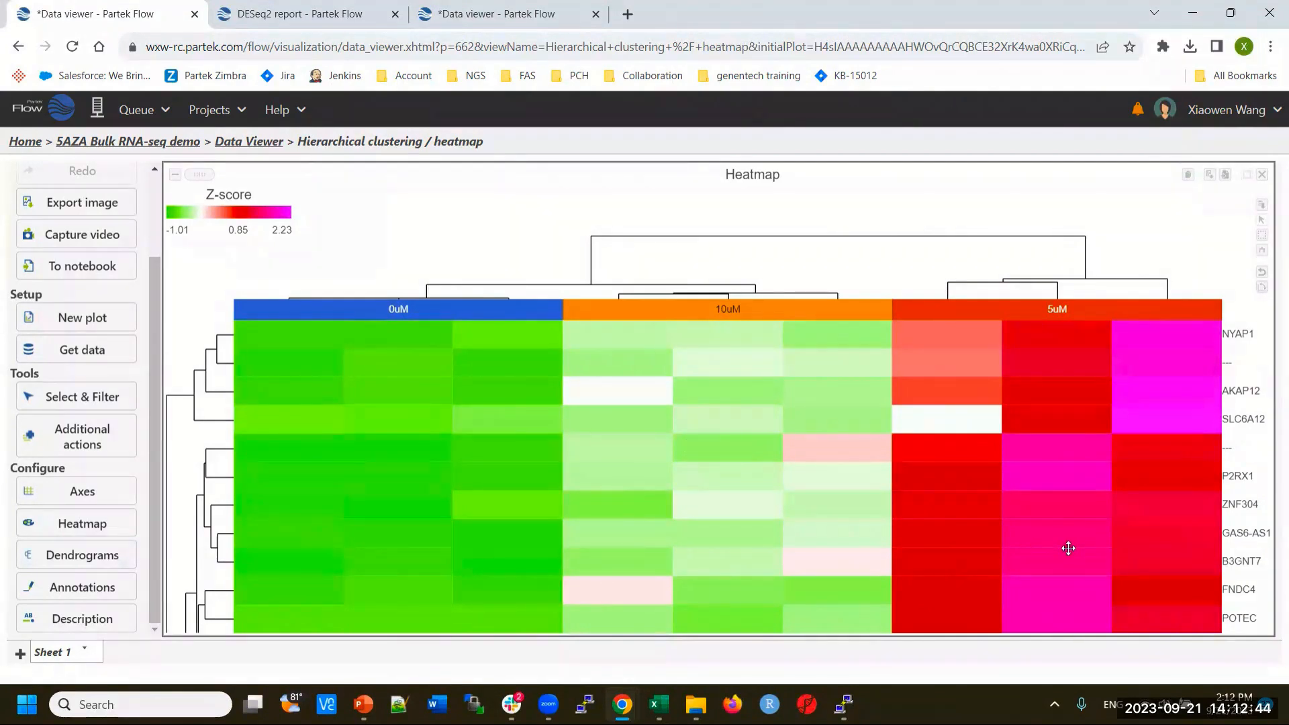
mouse_move(1068, 549)
mouse_move(1028, 517)
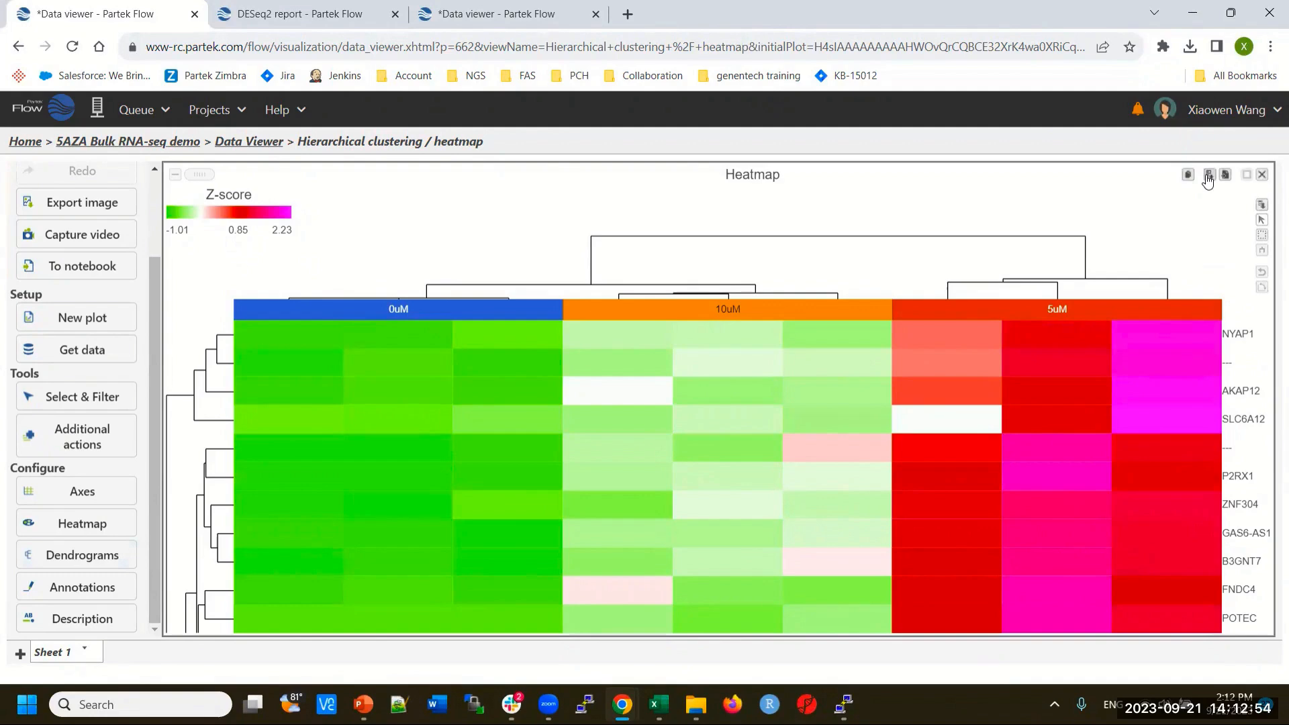
Export all data of the heatmap as a PDF document, keeping the suggested file name.
click(1210, 176)
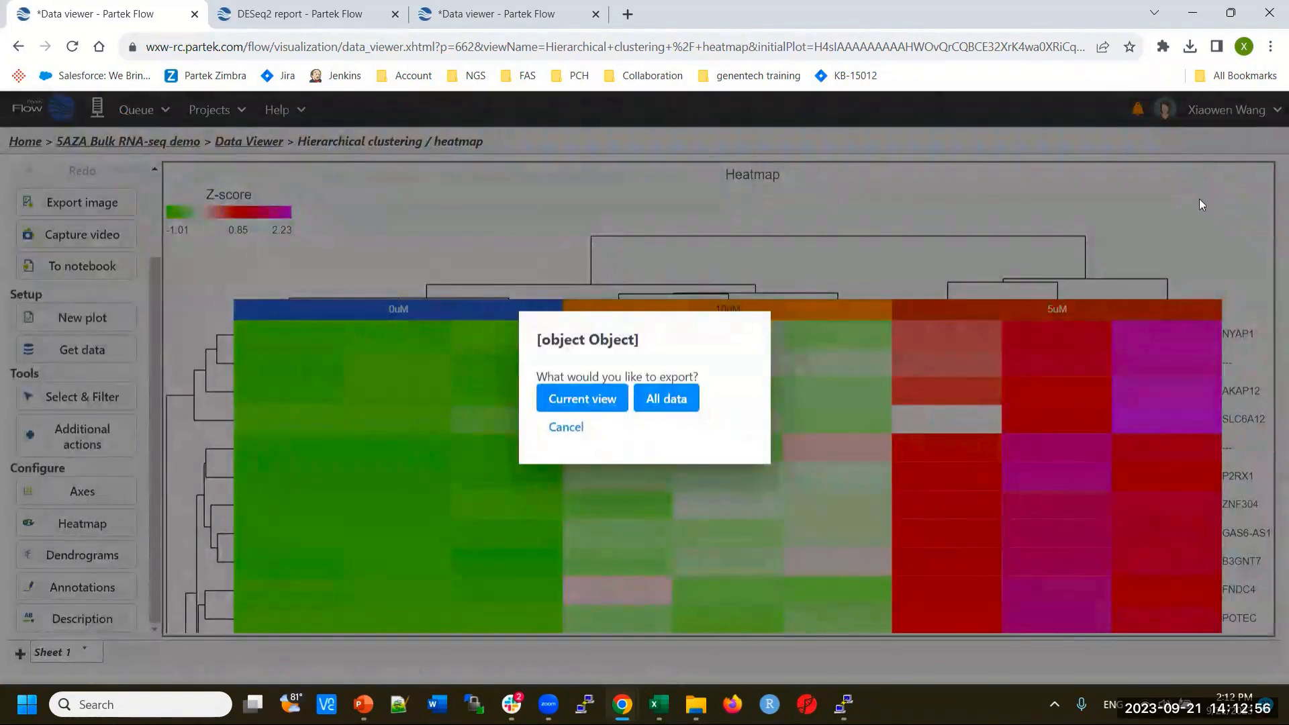
click(667, 399)
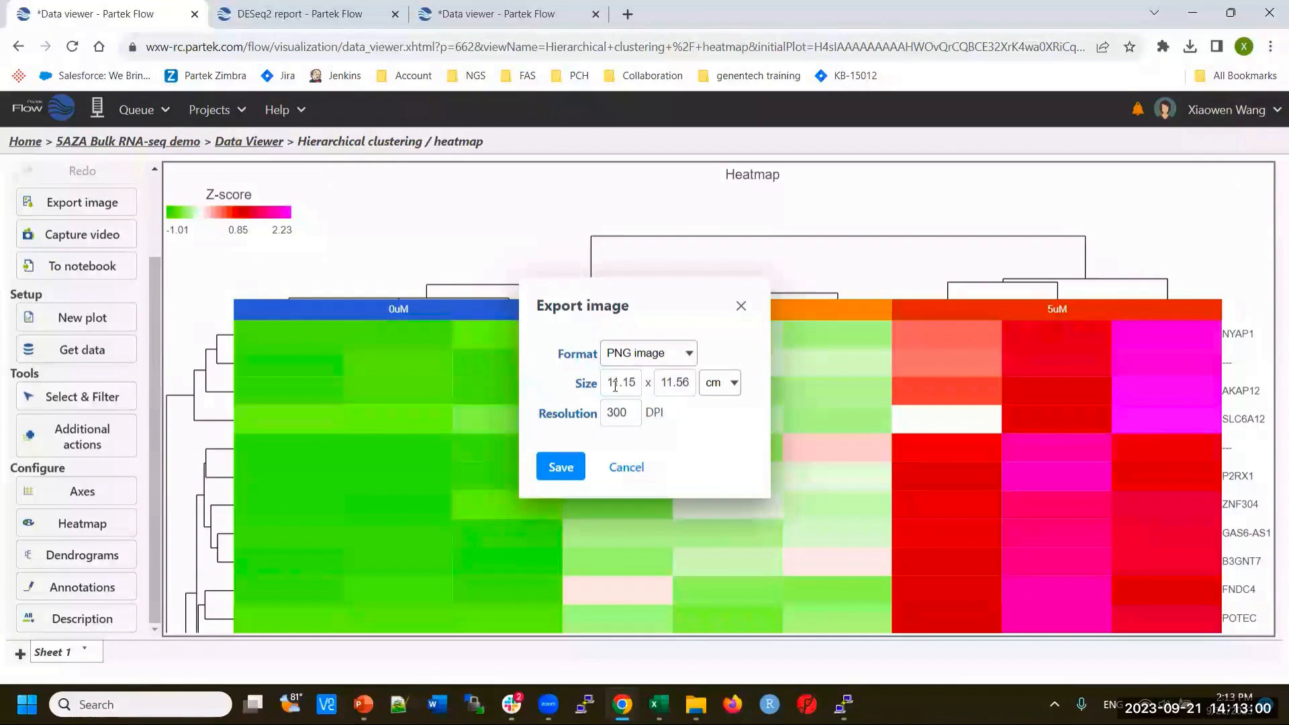
click(736, 385)
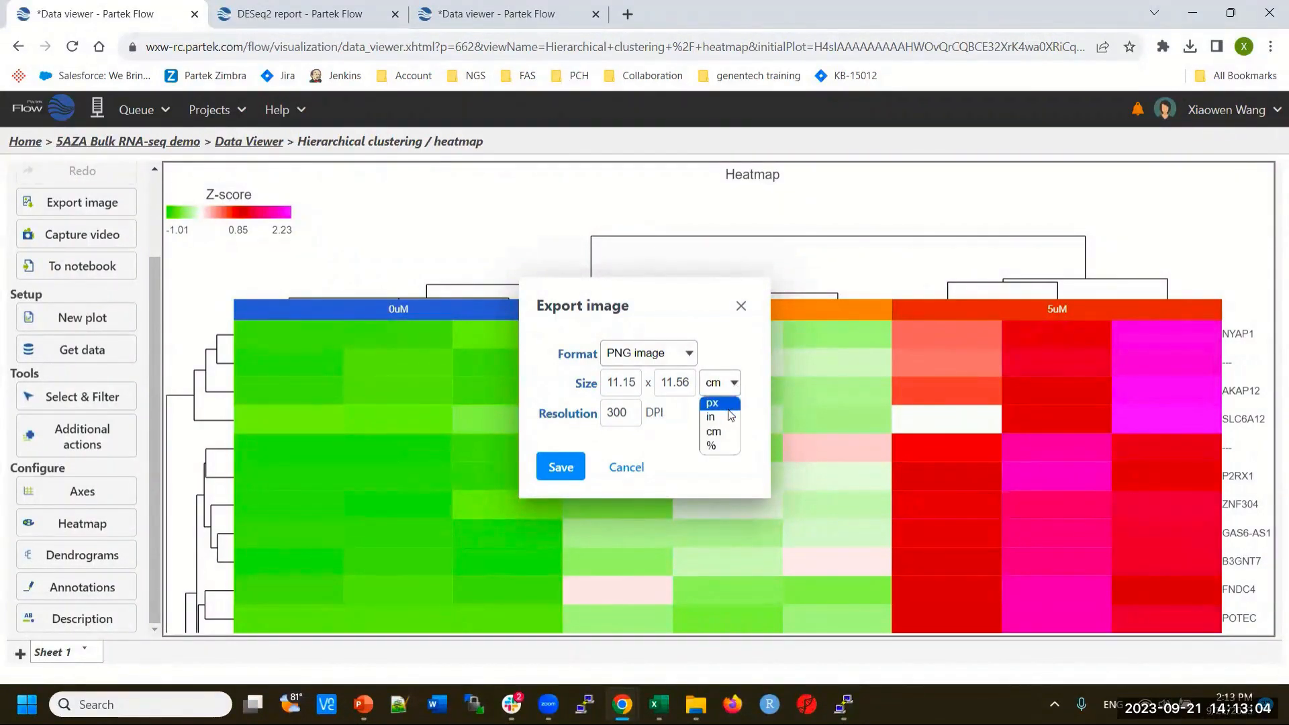
click(723, 339)
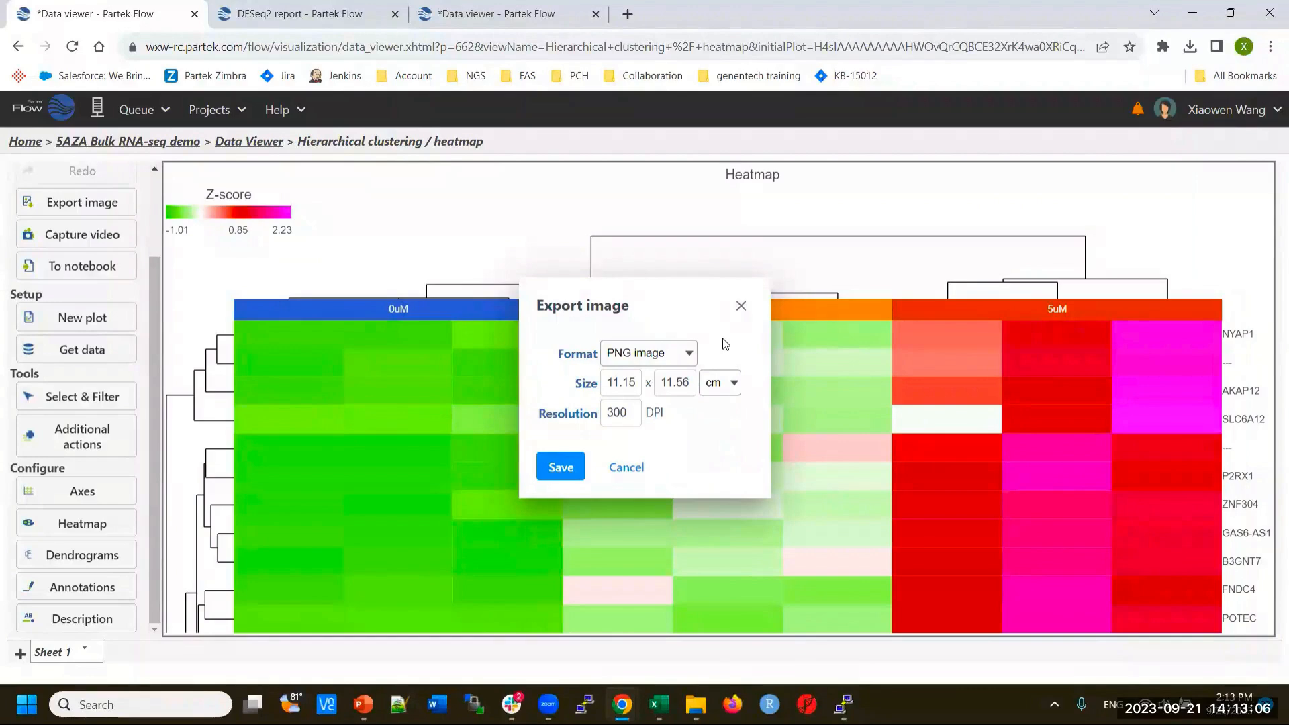
click(685, 354)
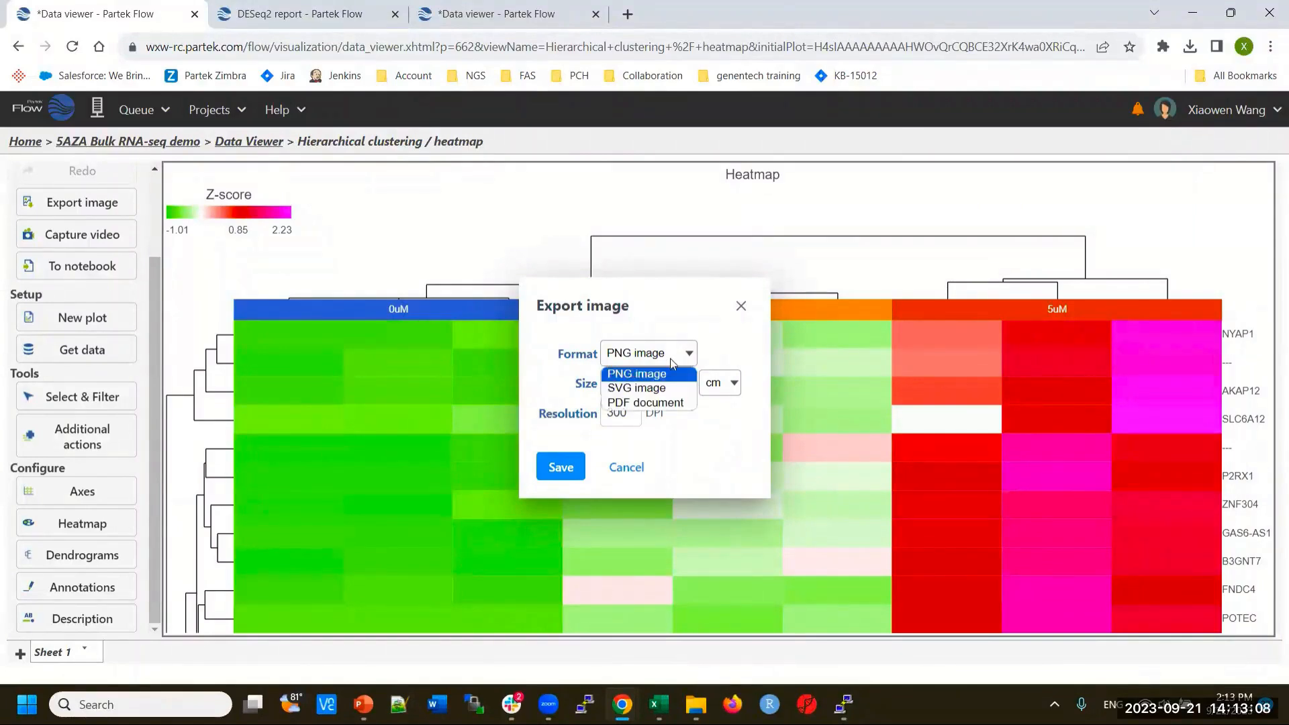
click(655, 403)
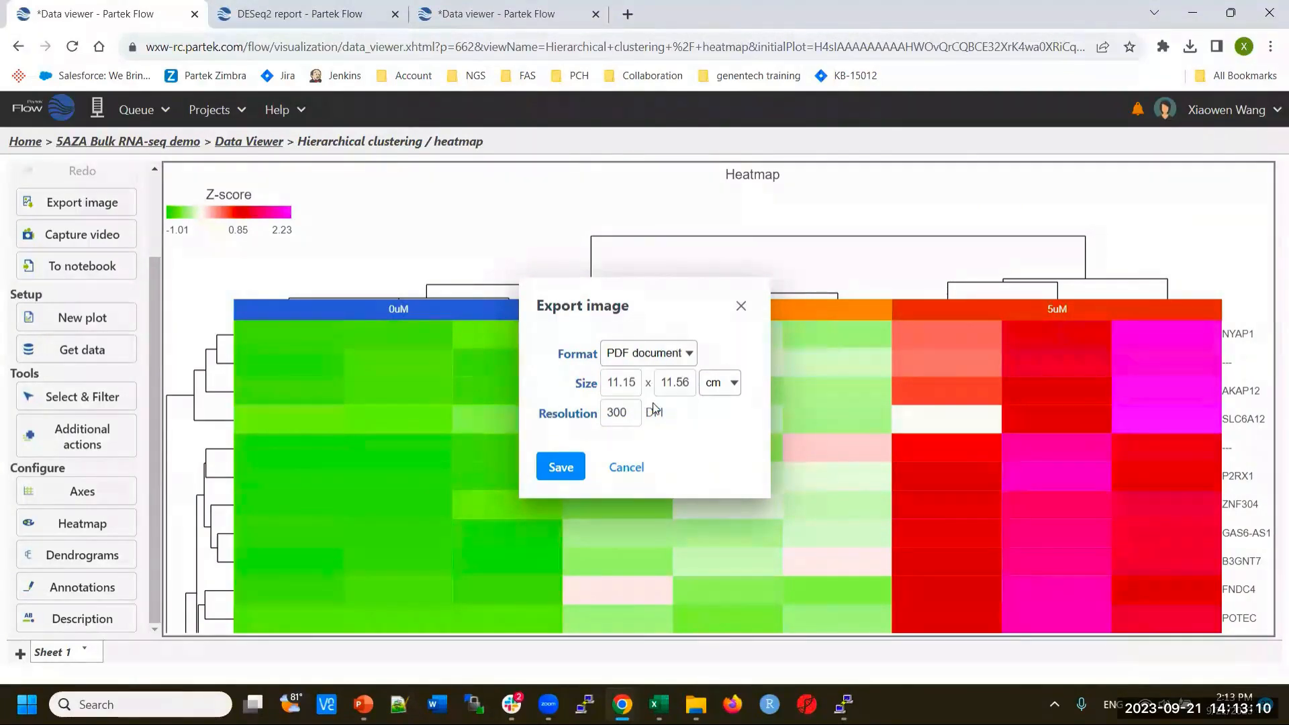
click(564, 468)
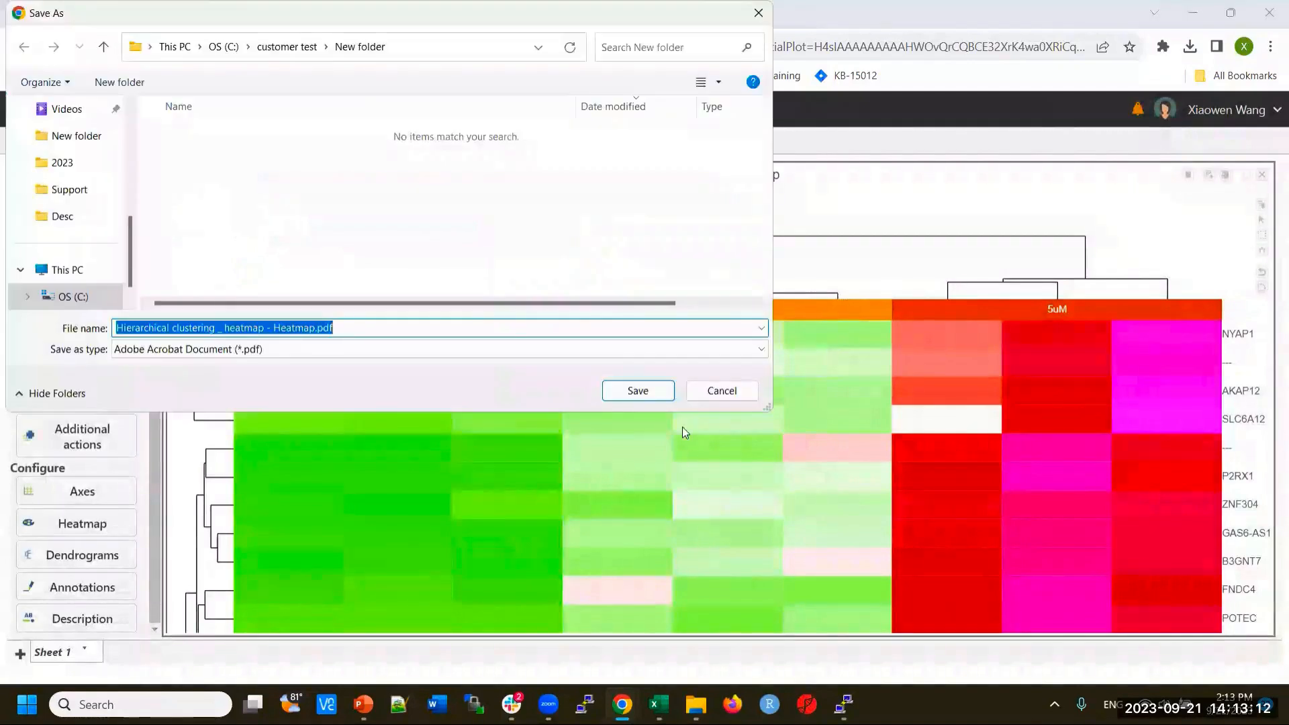
click(646, 394)
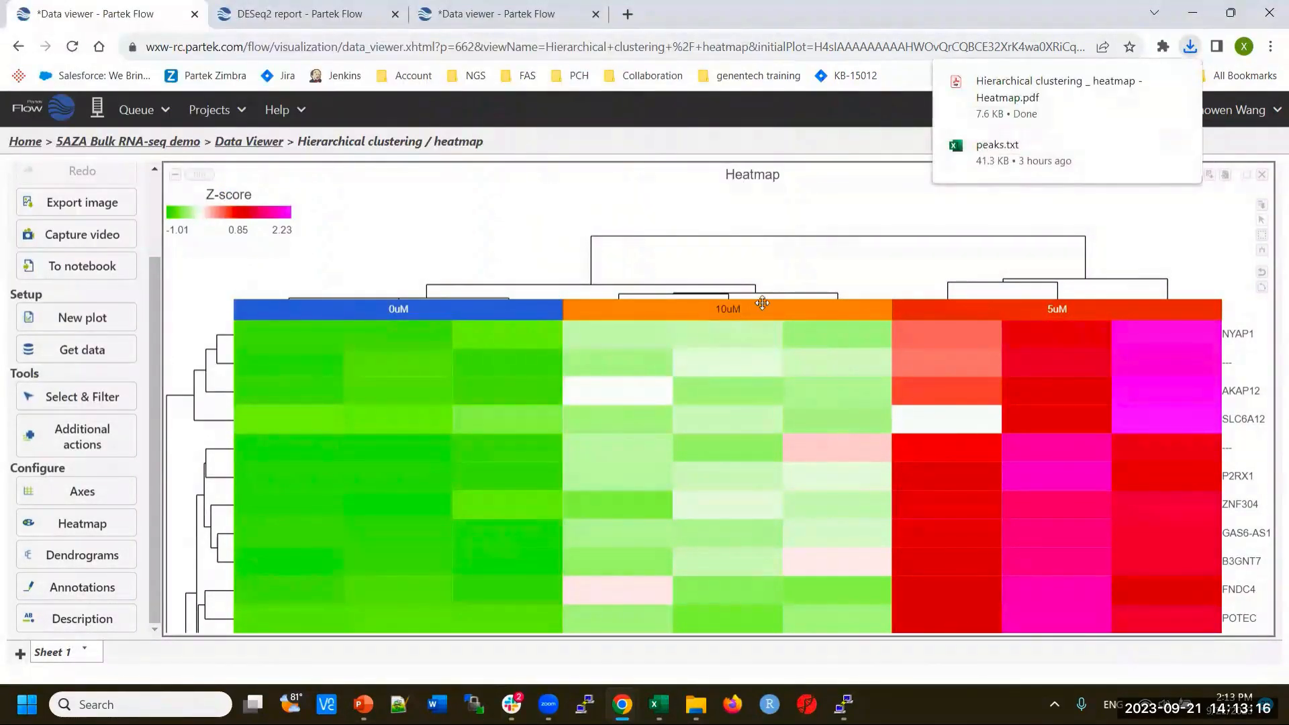
Open the exported heatmap PDF and reduce its zoom to 33% to view the whole page.
click(1008, 92)
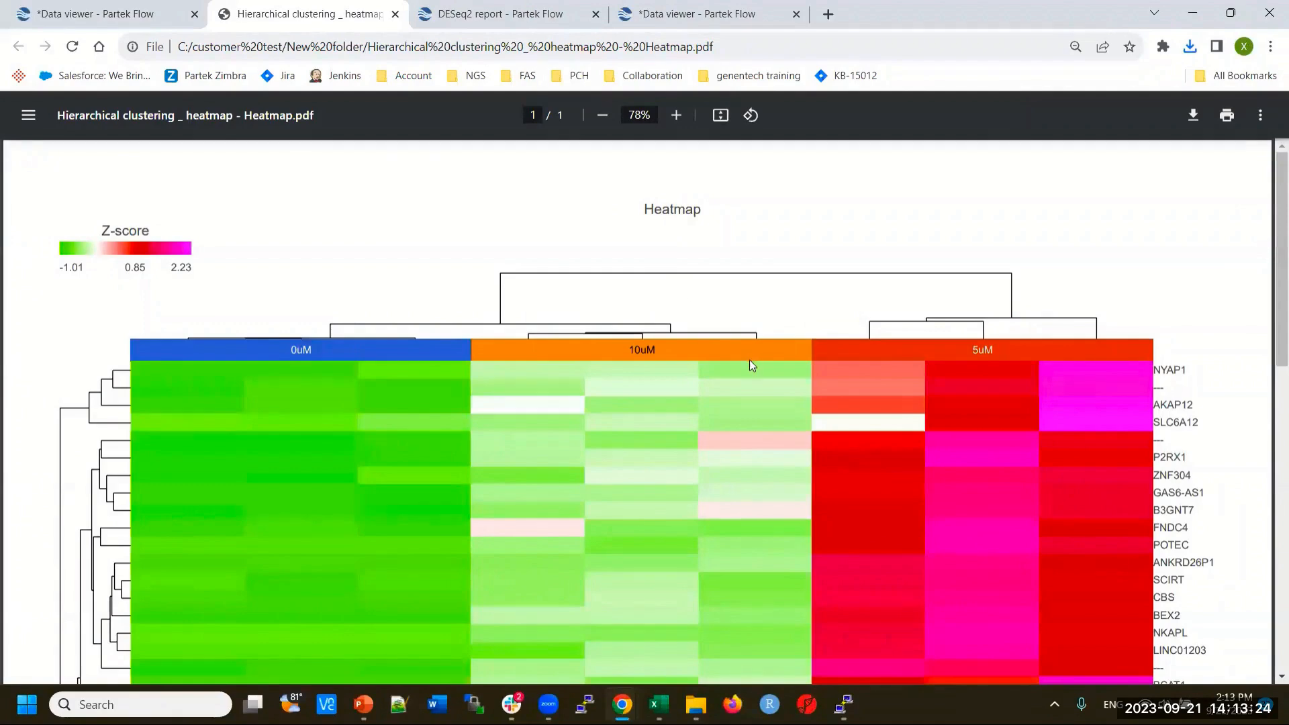
scroll(750, 361, down, 5)
scroll(749, 361, up, 5)
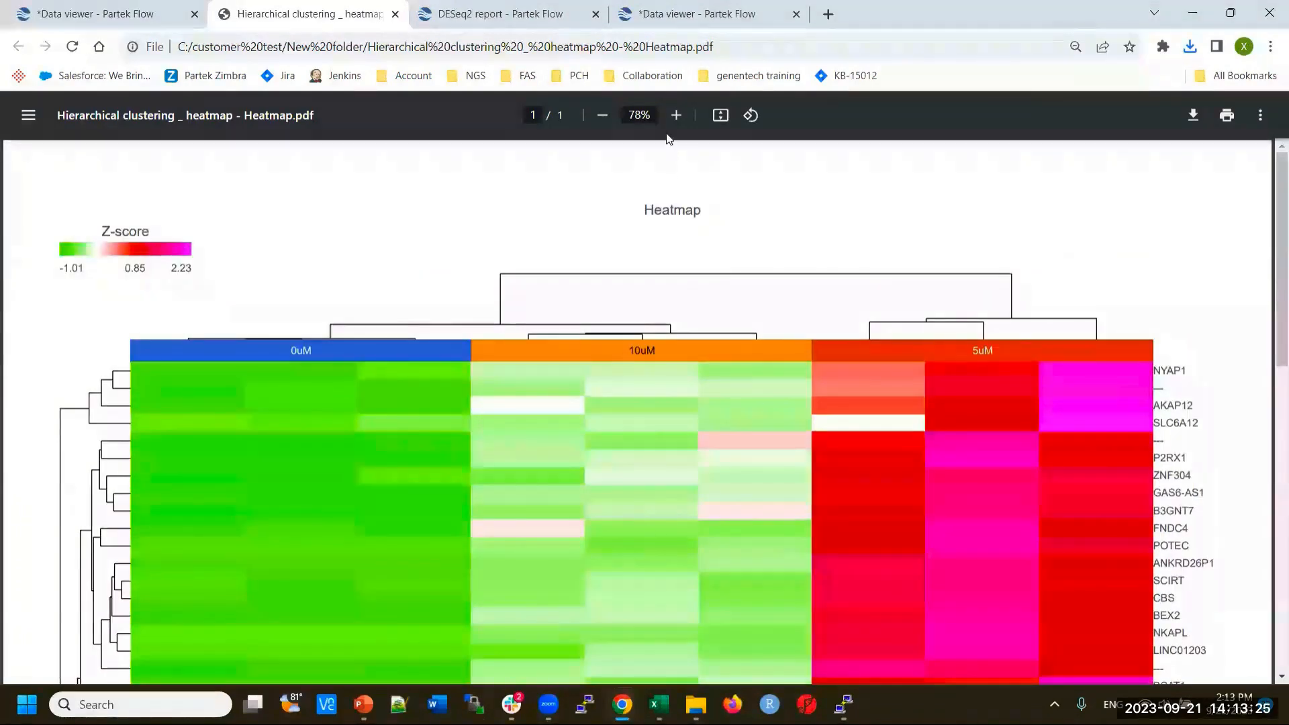
click(602, 115)
click(602, 115)
click(603, 115)
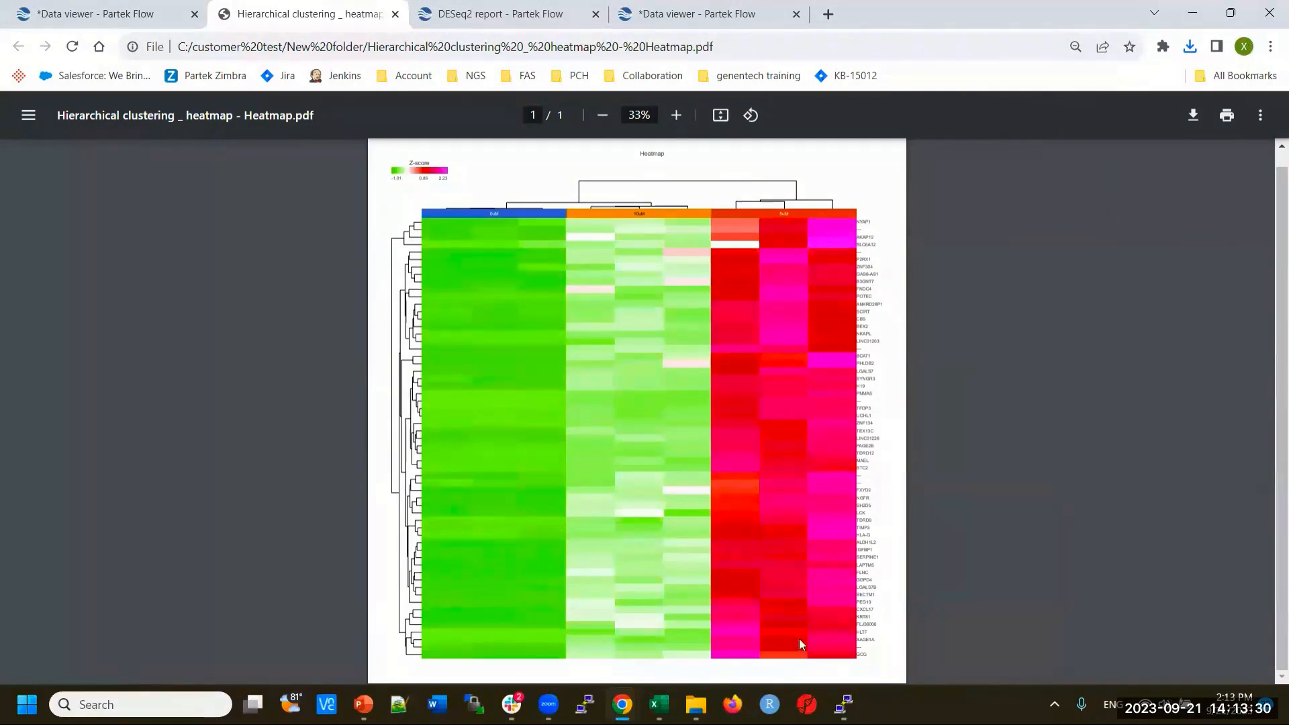
Enlarge the exported PDF to 100%, examine the sample groups and gene labels, and close the file.
click(676, 117)
click(677, 117)
click(676, 117)
click(676, 117)
click(676, 117)
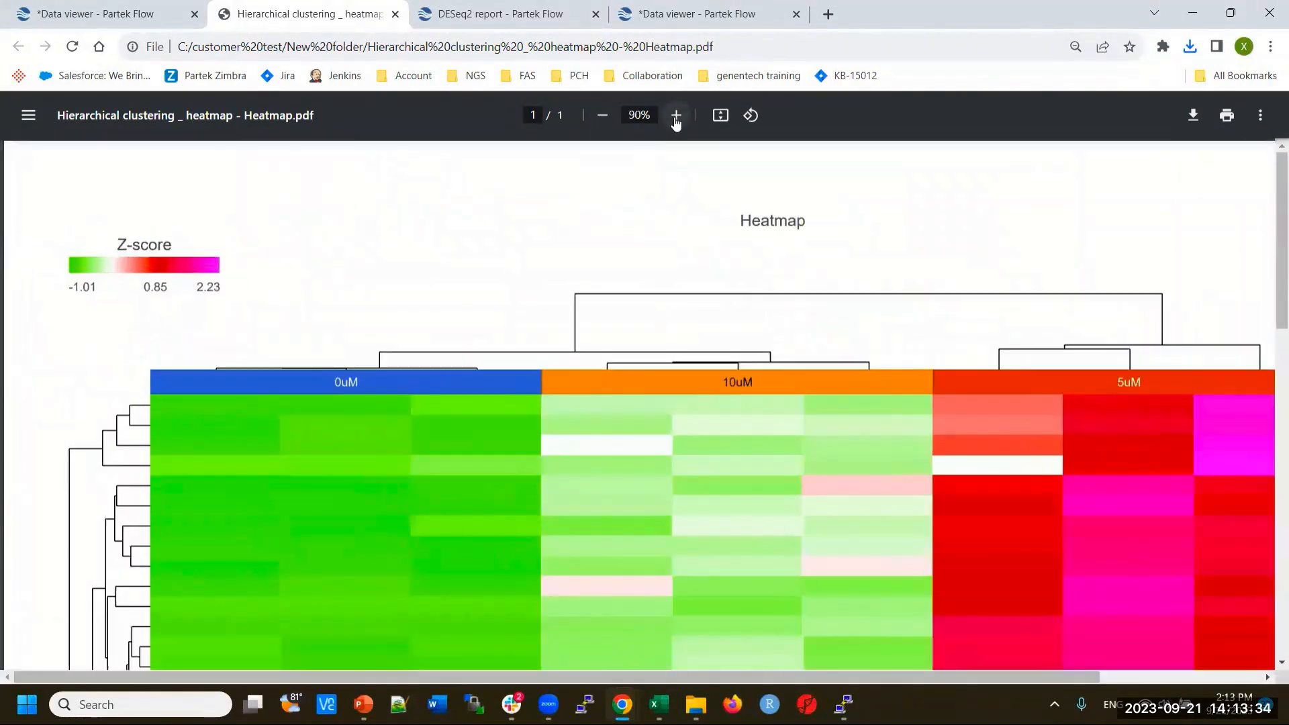
click(677, 117)
click(951, 687)
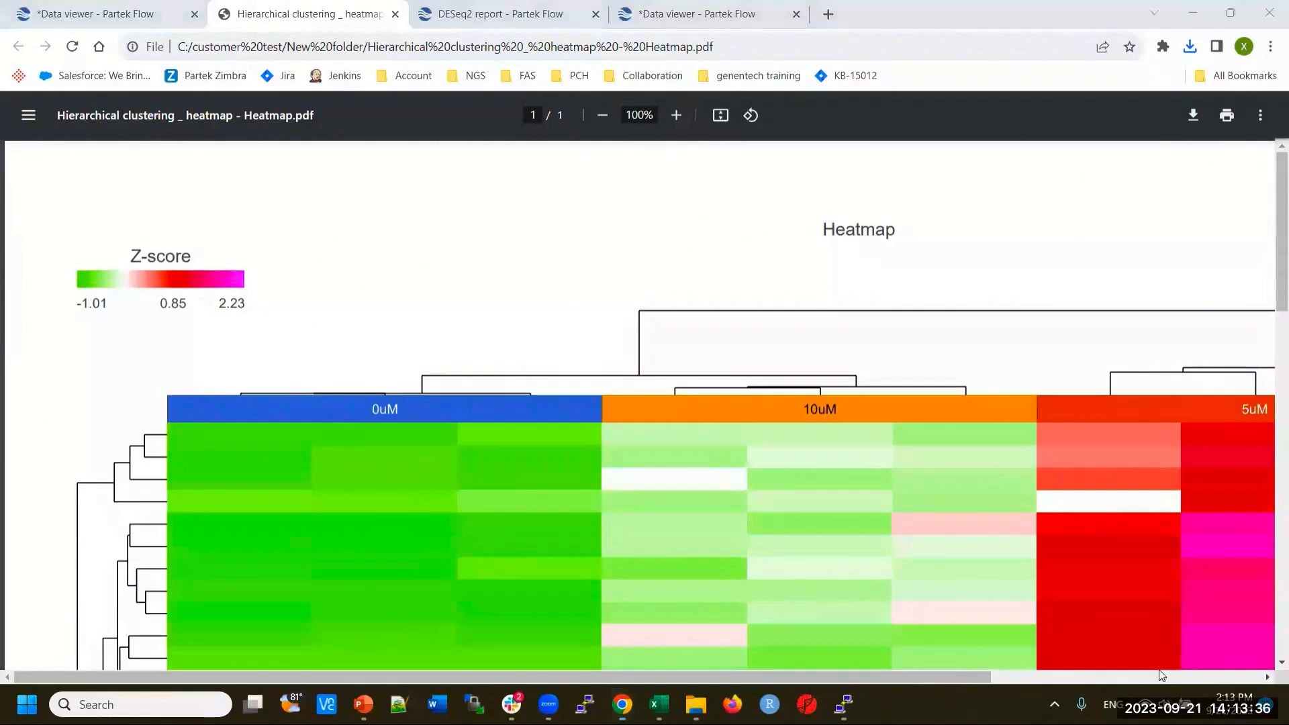
click(1123, 677)
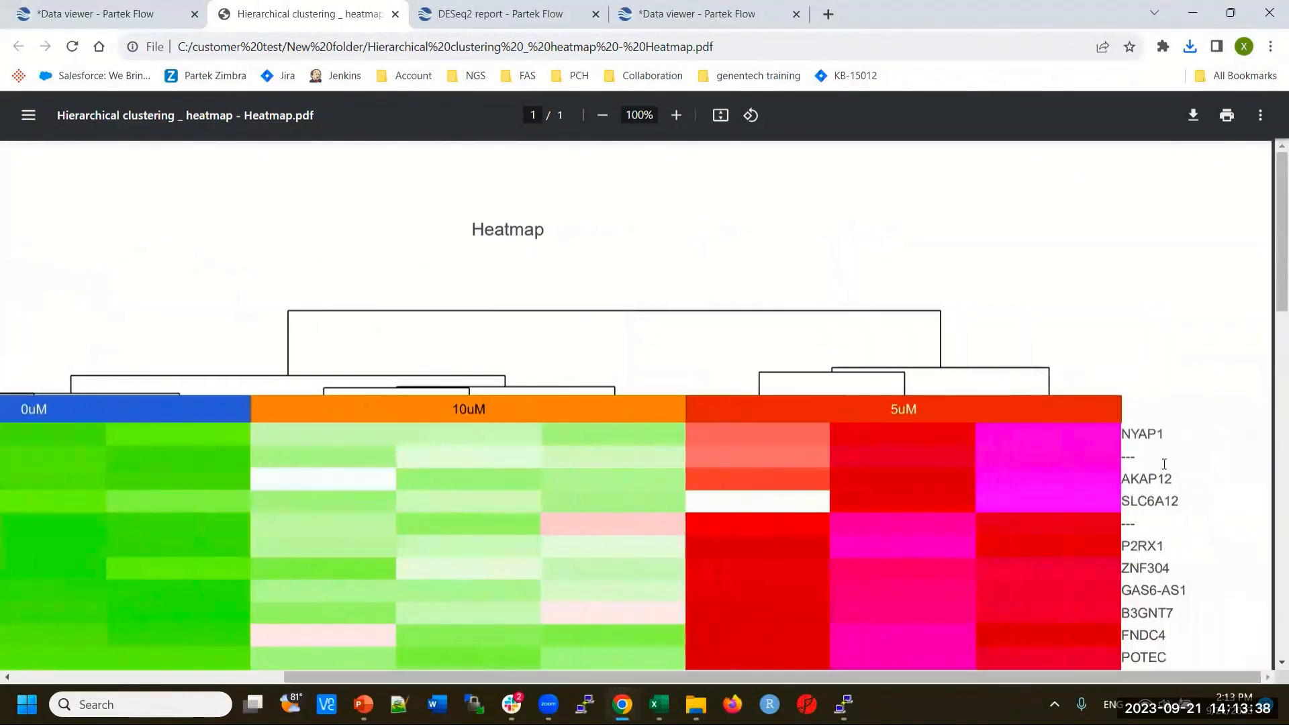
scroll(1198, 522, down, 6)
scroll(1198, 521, up, 6)
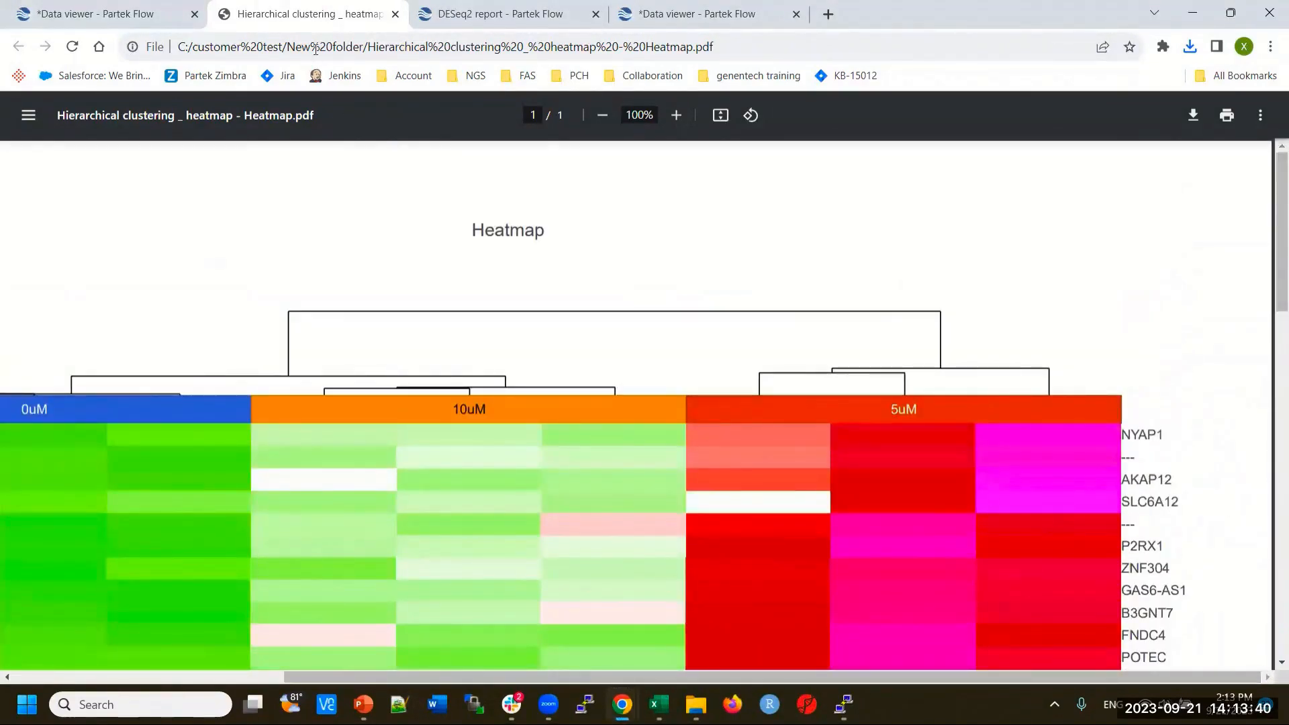
click(395, 14)
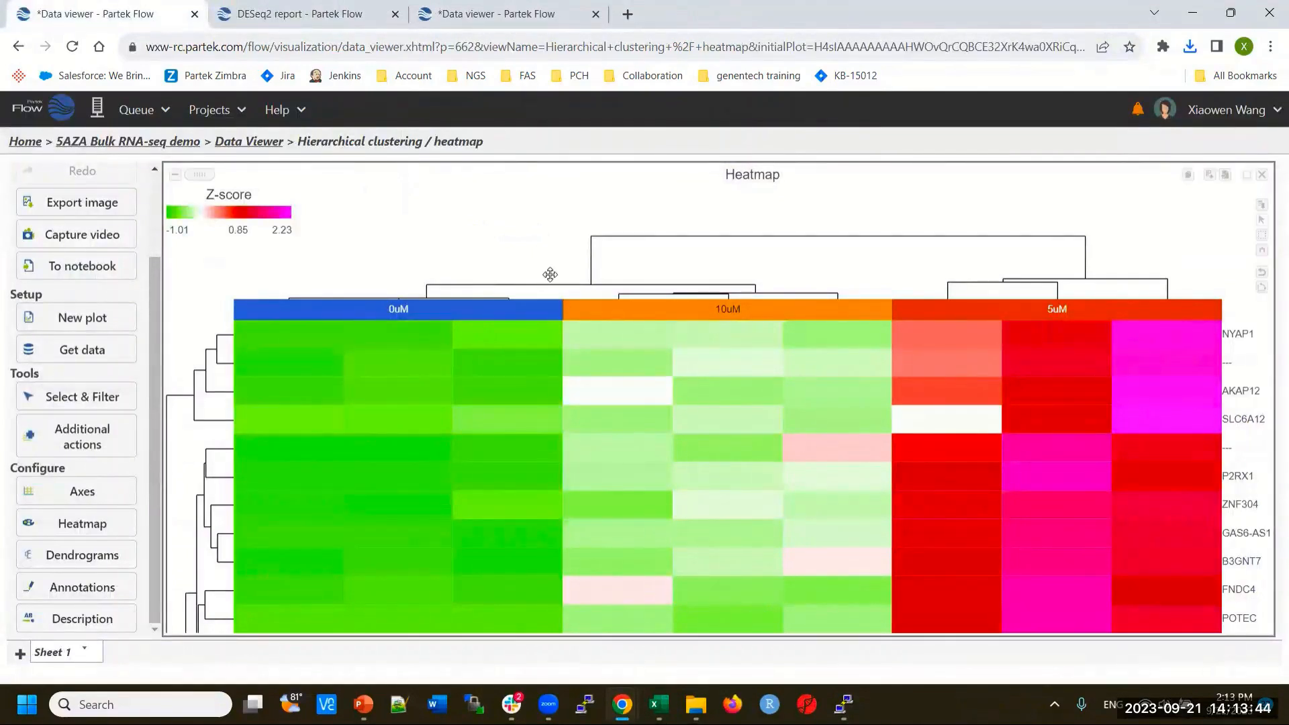
Open the DESeq2 report from the 5AZA Bulk RNA-seq demo pipeline, view its gene name filter, and return to the project.
click(161, 144)
click(738, 148)
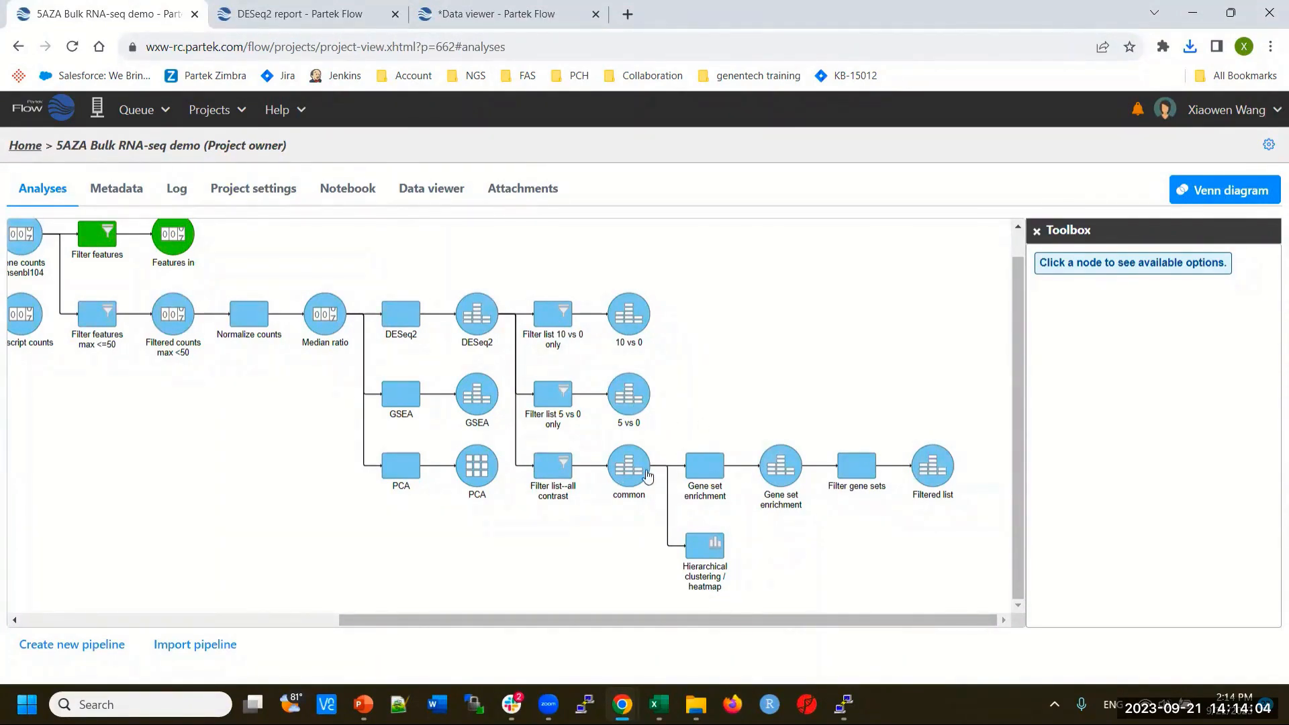
mouse_move(615, 461)
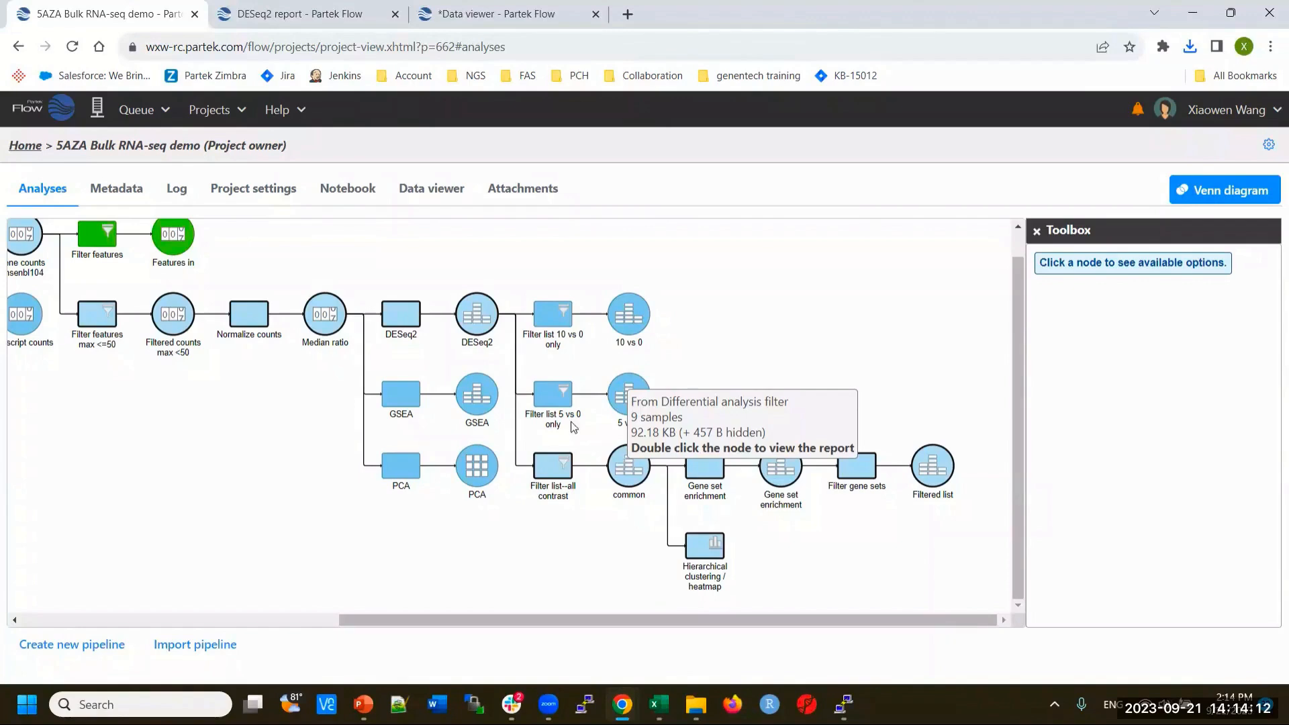
double_click(478, 304)
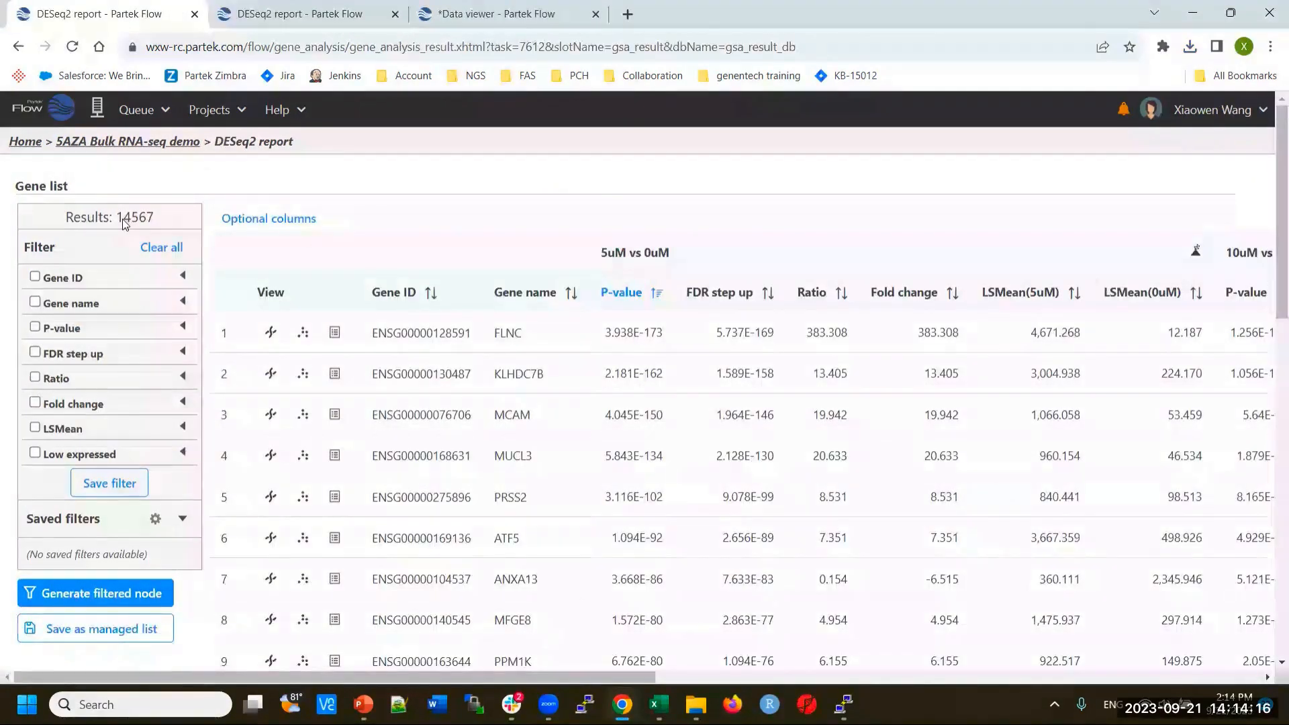
click(181, 302)
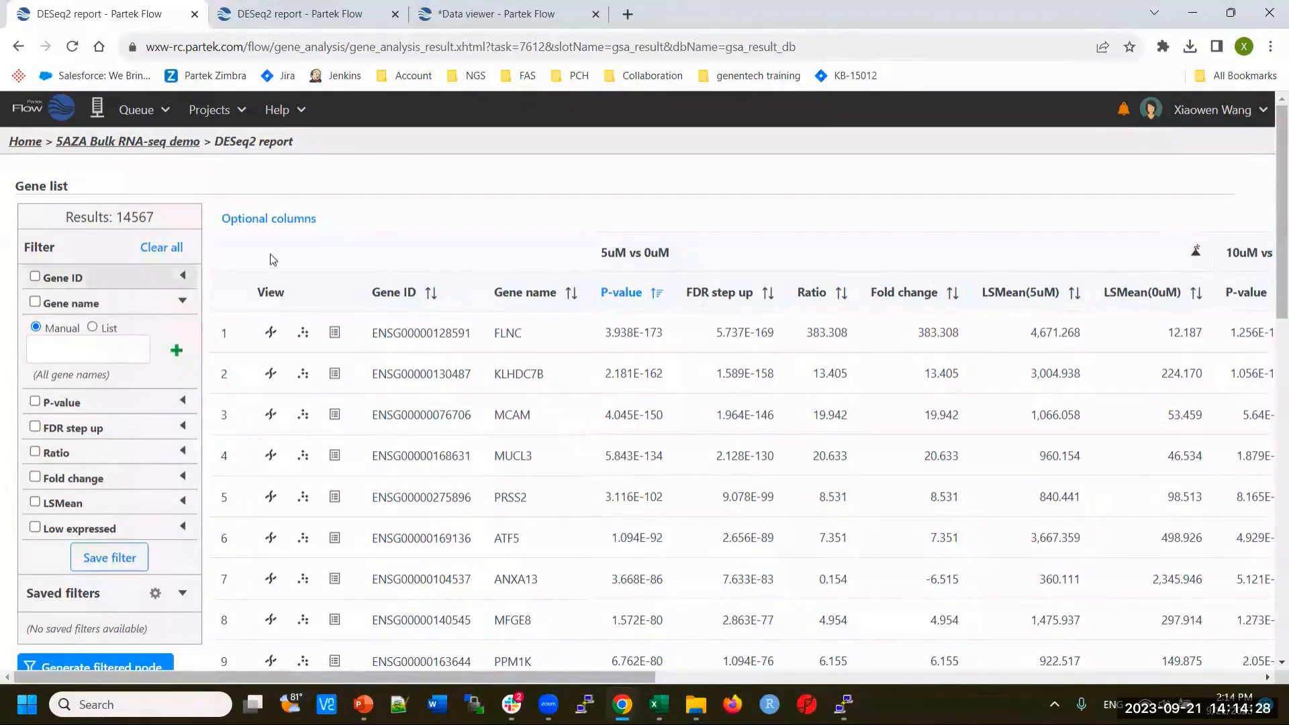
click(155, 142)
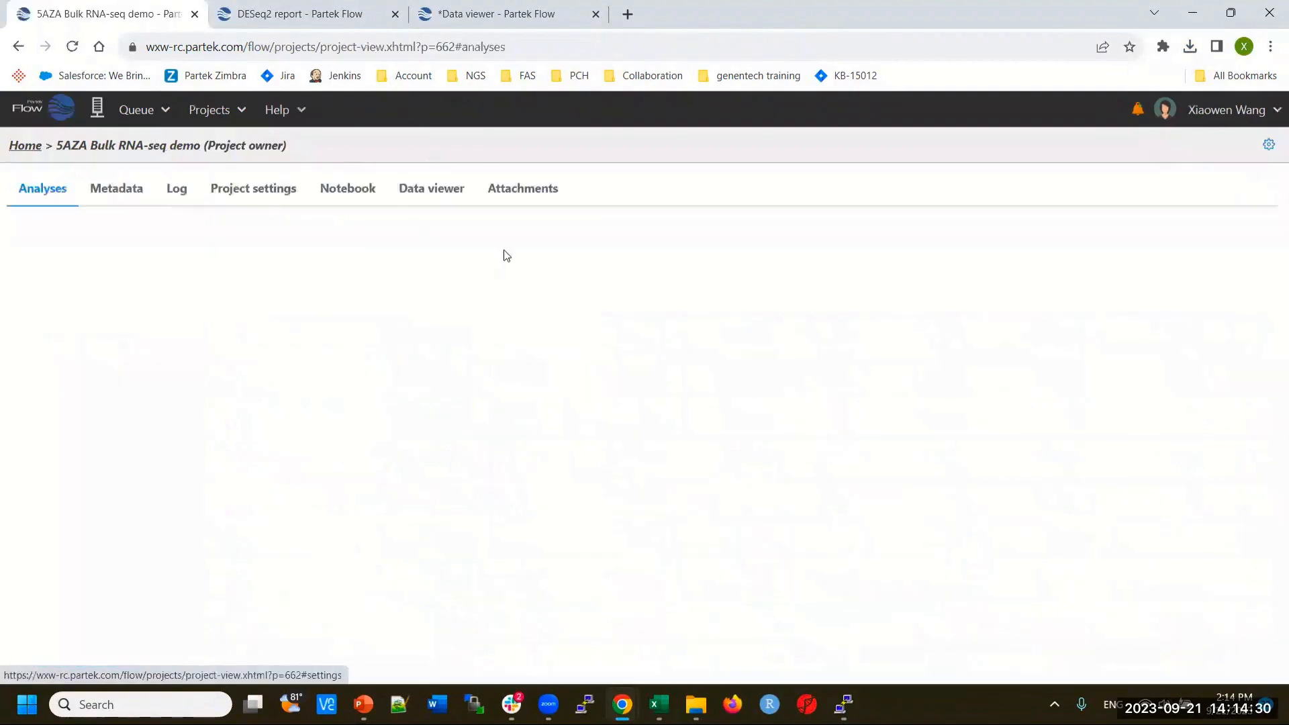
Rerun the "Filter features max <=50" task with its downstream tasks, excluding features where maximum <= 30.0.
drag(791, 620, 474, 616)
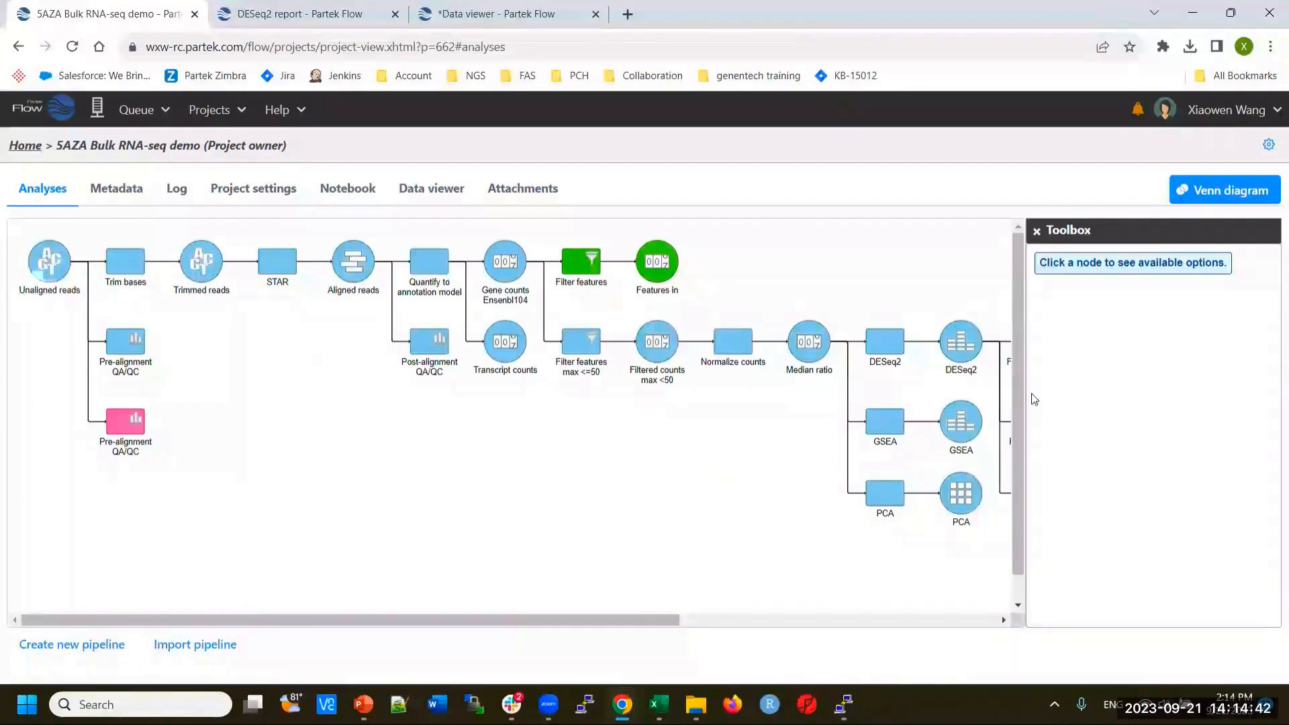
mouse_move(645, 619)
mouse_down()
mouse_move(872, 603)
mouse_move(665, 607)
mouse_up()
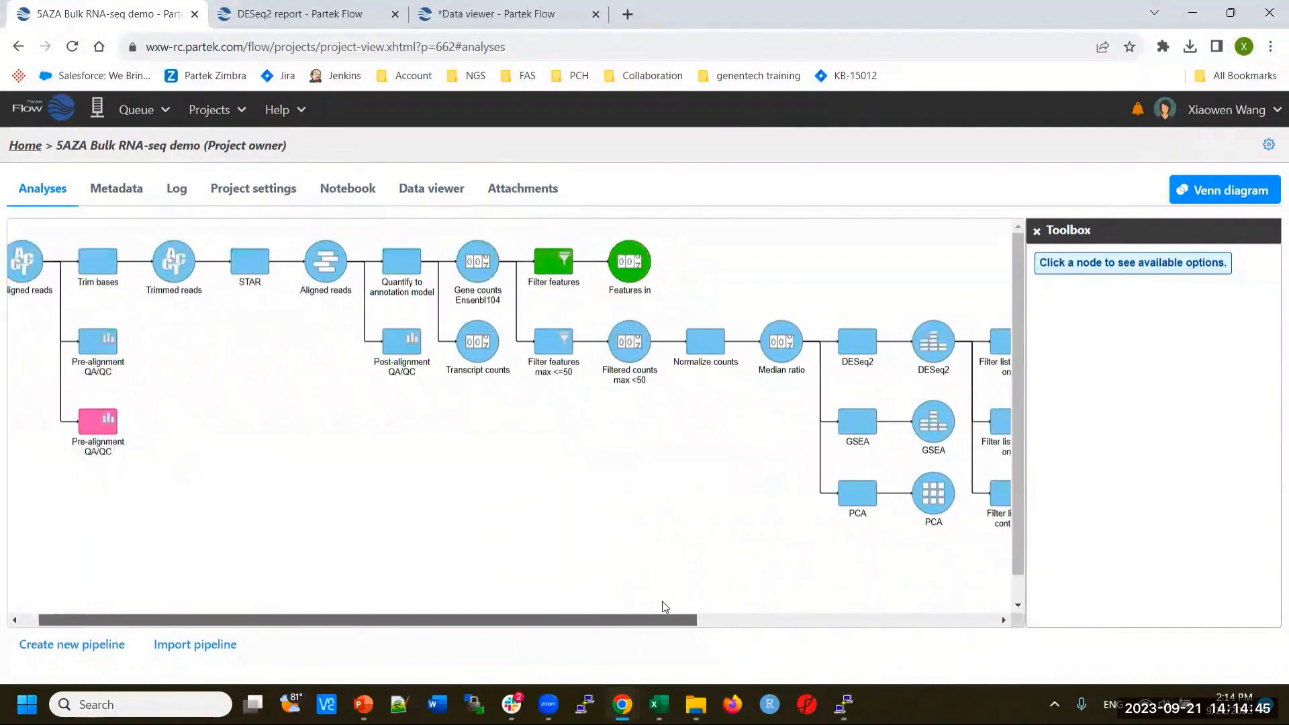
click(554, 350)
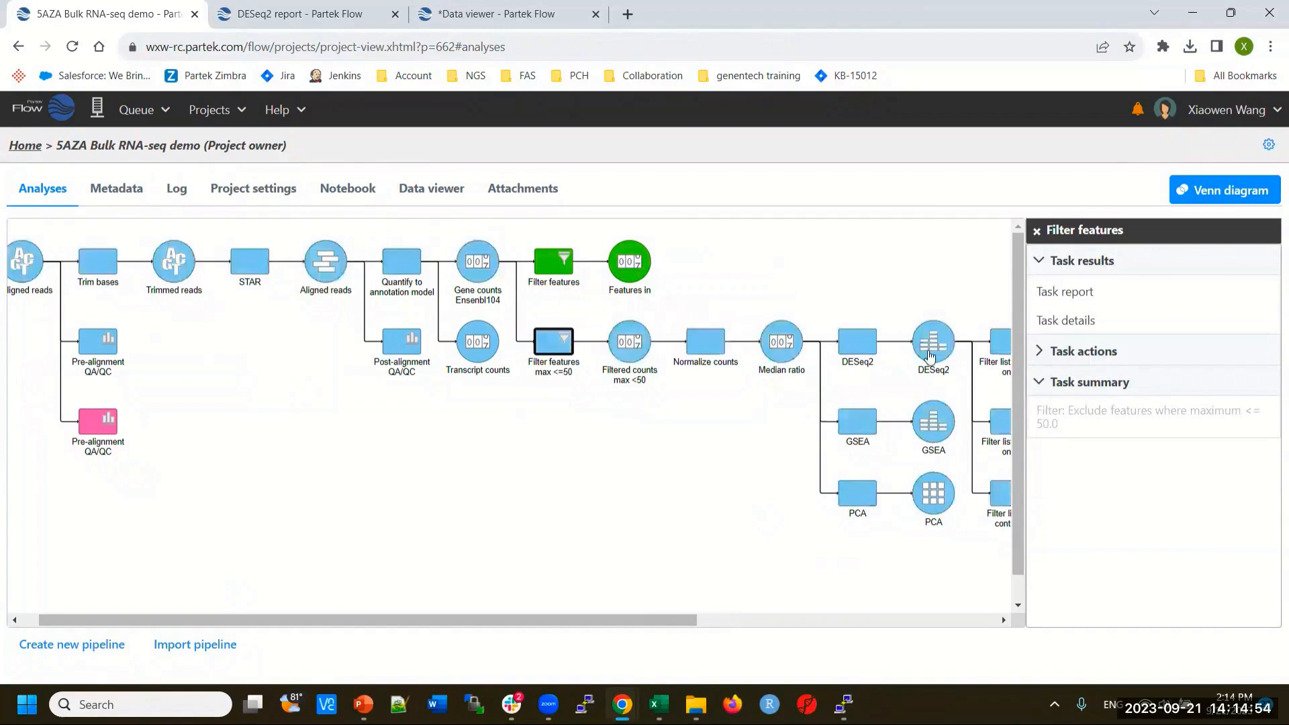
click(1071, 358)
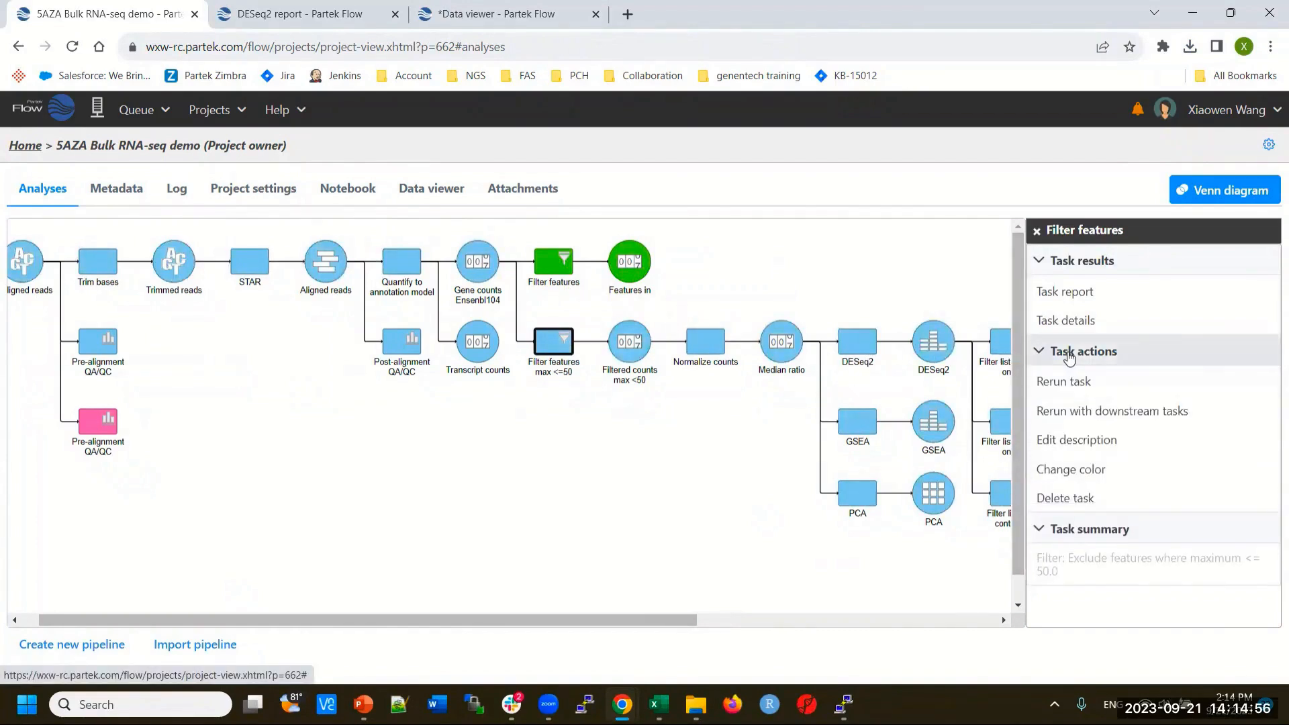
click(1100, 419)
click(319, 287)
click(324, 284)
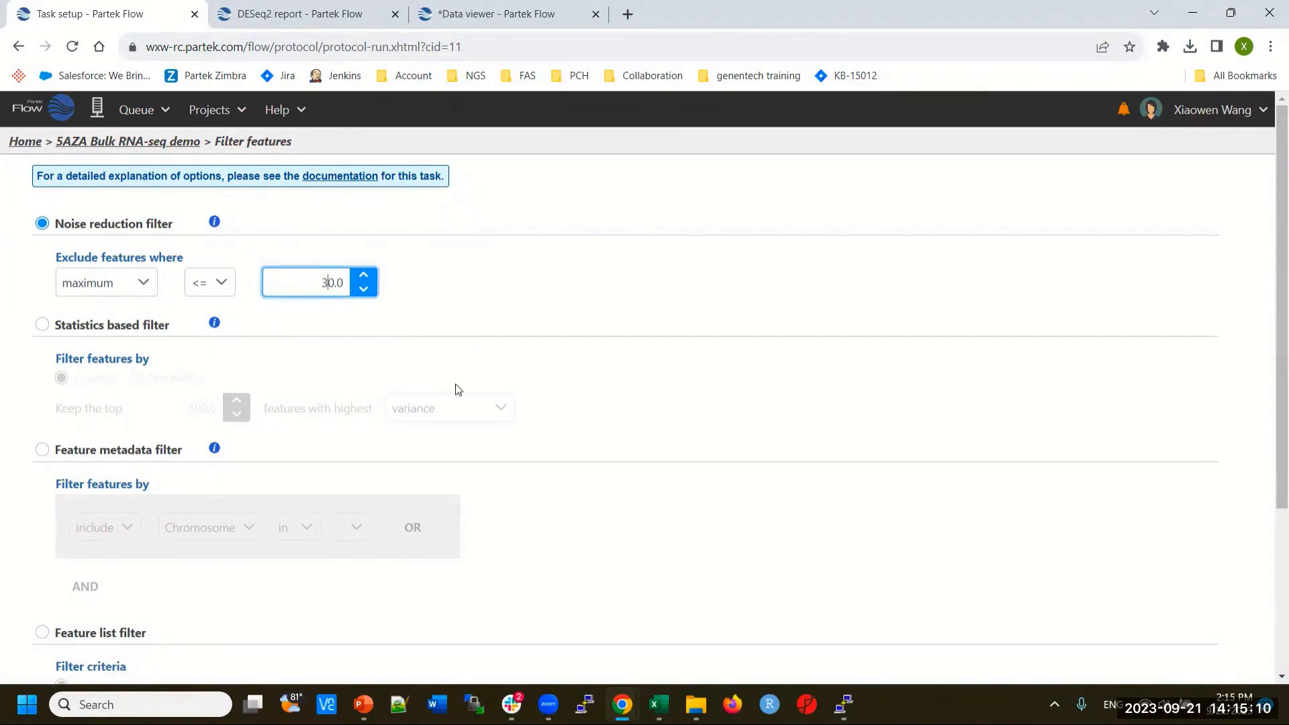
scroll(511, 452, down, 3)
click(131, 655)
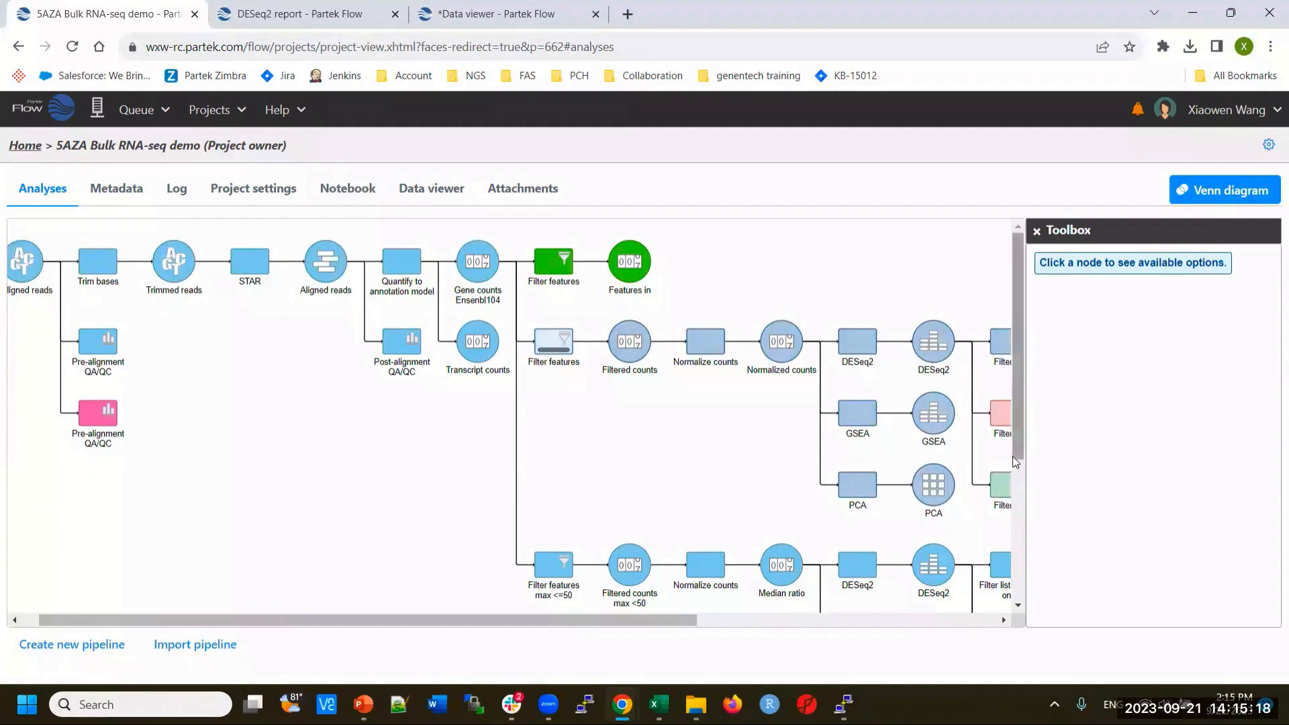
Compare the rerun pipeline branch with the original one and check the original filter's task summary.
drag(680, 622, 987, 639)
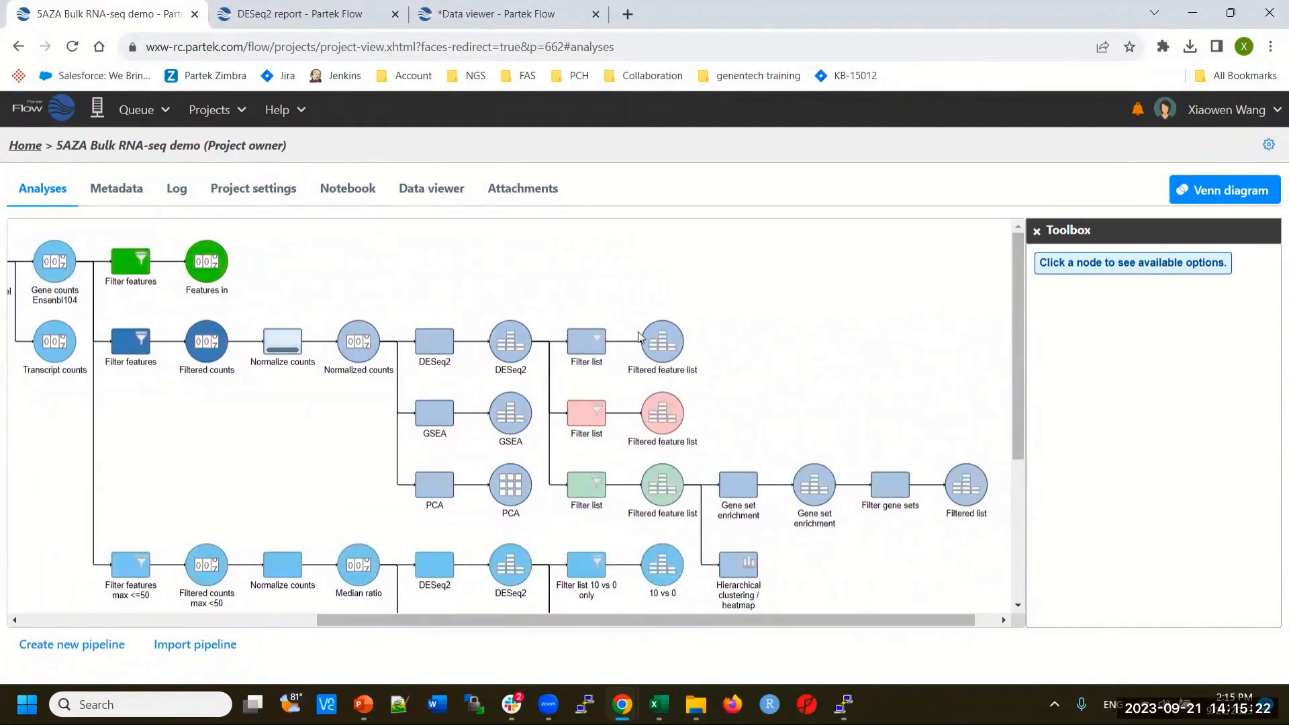
scroll(890, 563, down, 4)
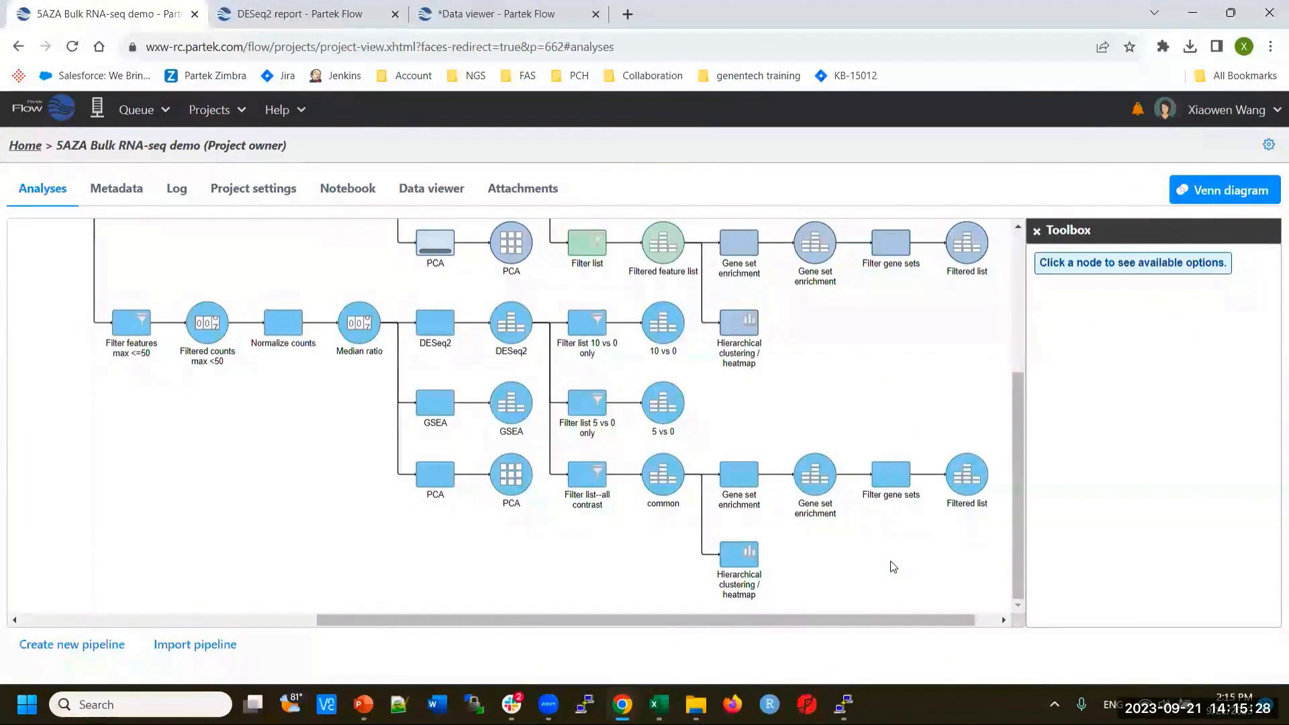
click(120, 328)
scroll(163, 438, up, 3)
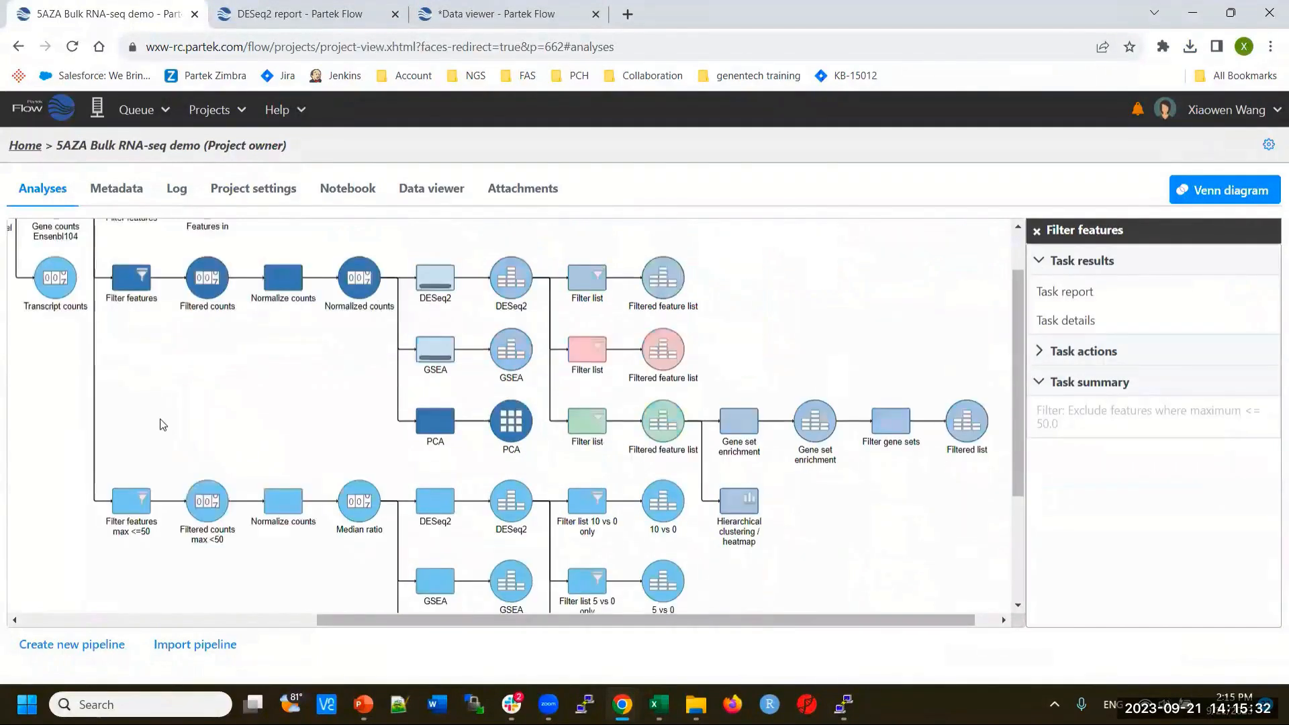
scroll(164, 438, up, 1)
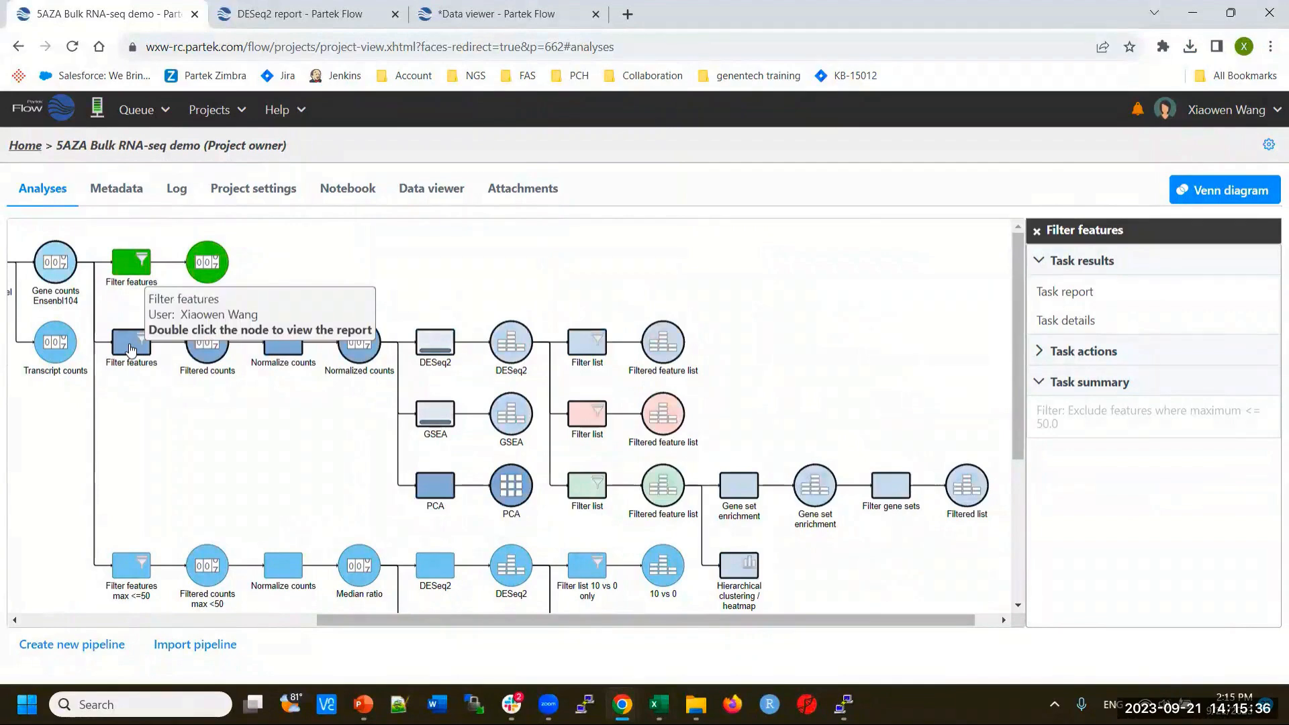
Describe the rerun Filter features task as "filter max<30" in its task details and save the description.
click(131, 348)
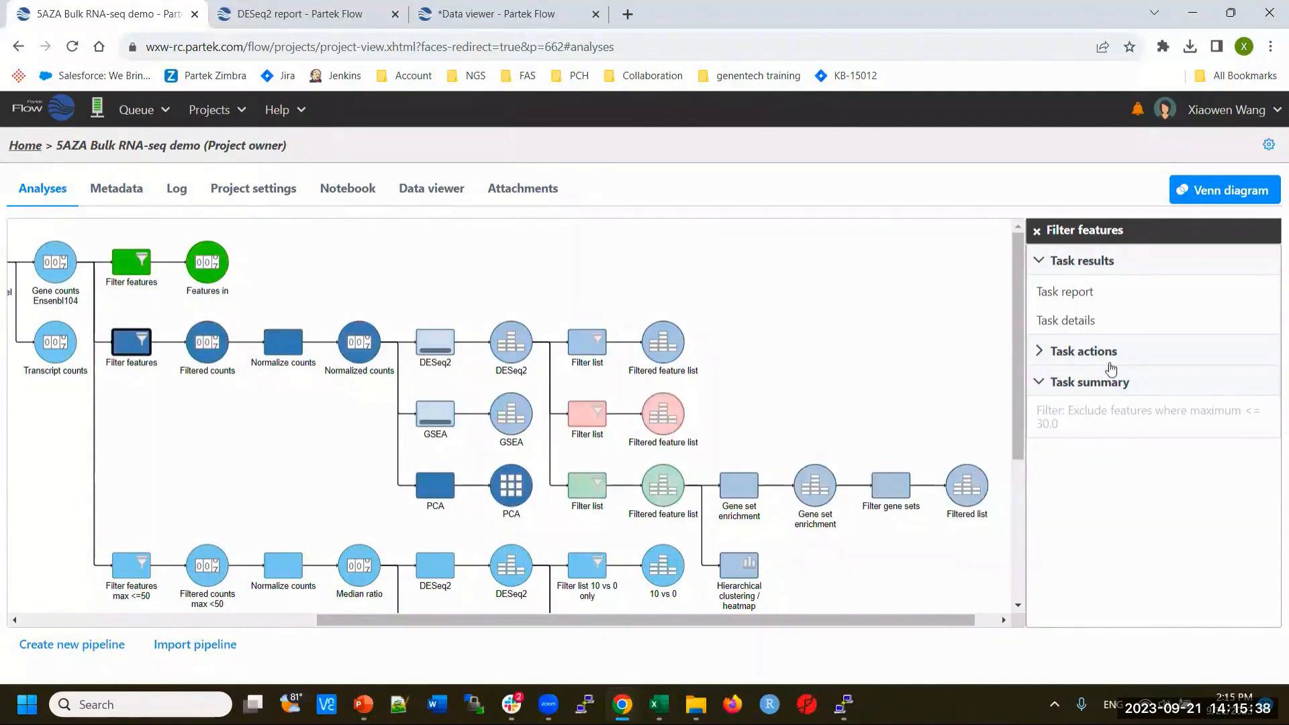
click(1075, 322)
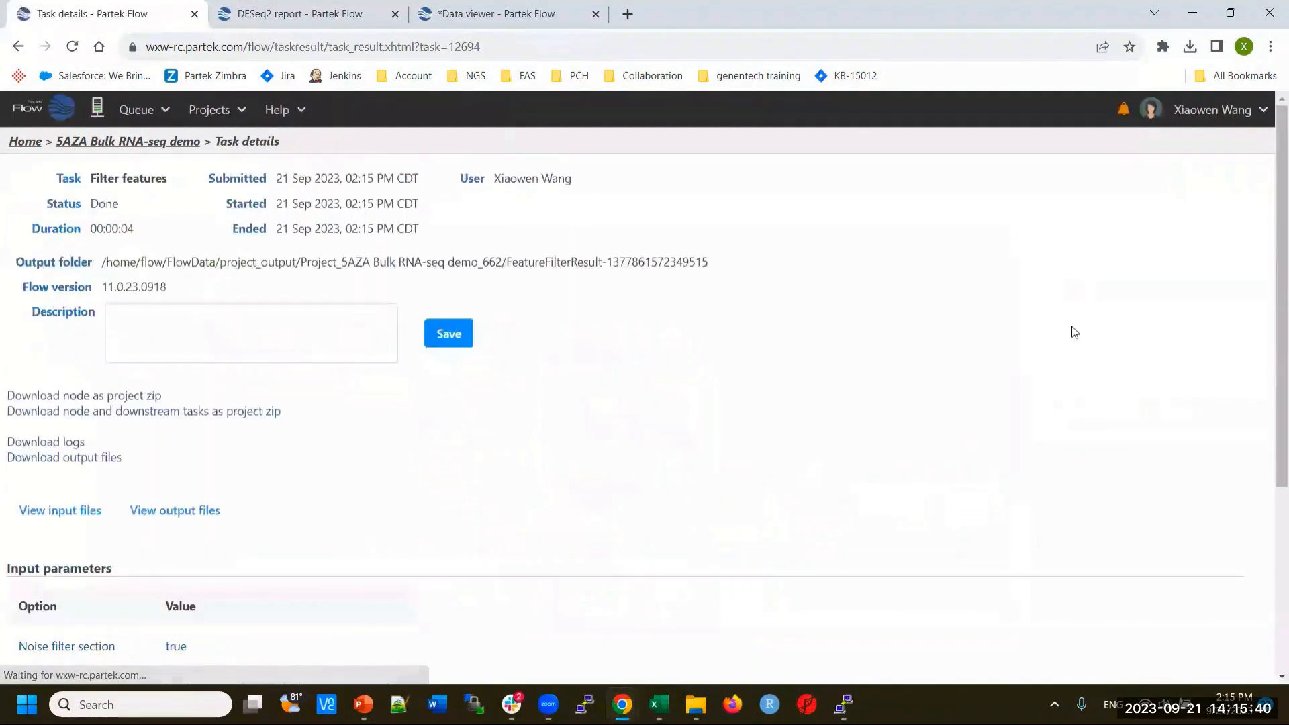
click(165, 315)
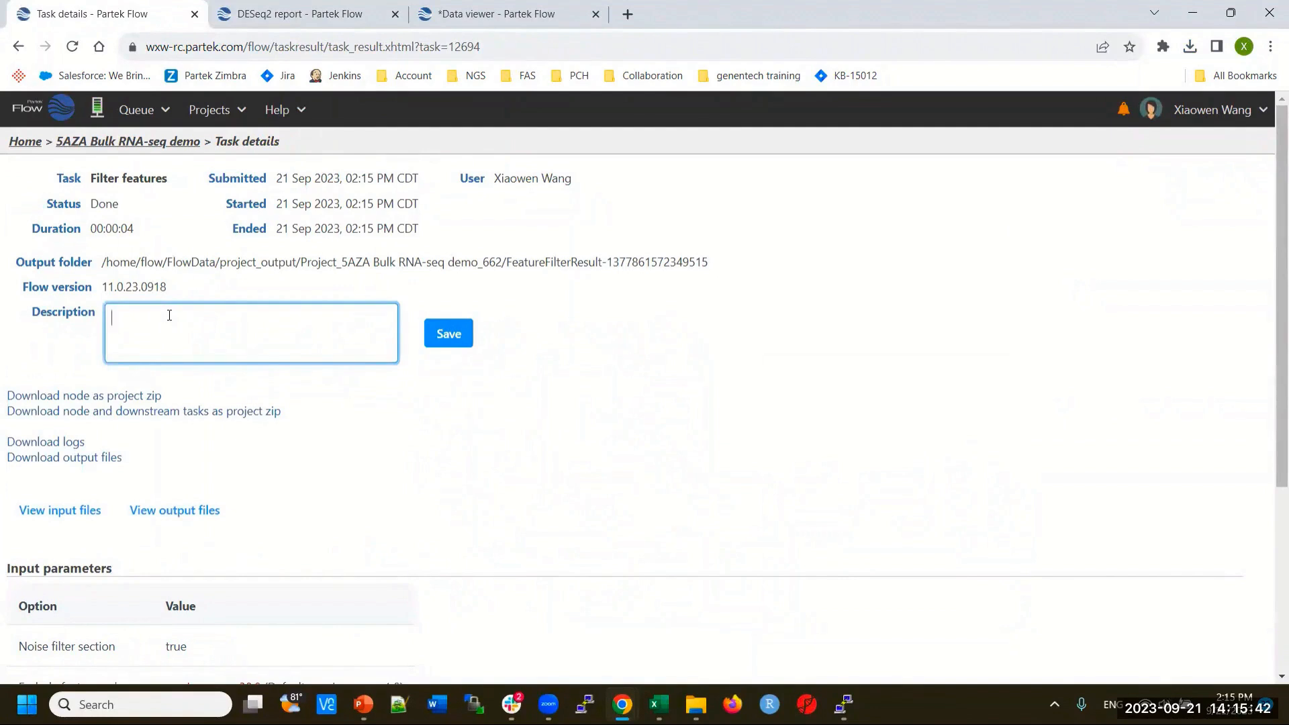
text(ma)
key(BackSpace)
key(BackSpace)
text(fi)
click(444, 335)
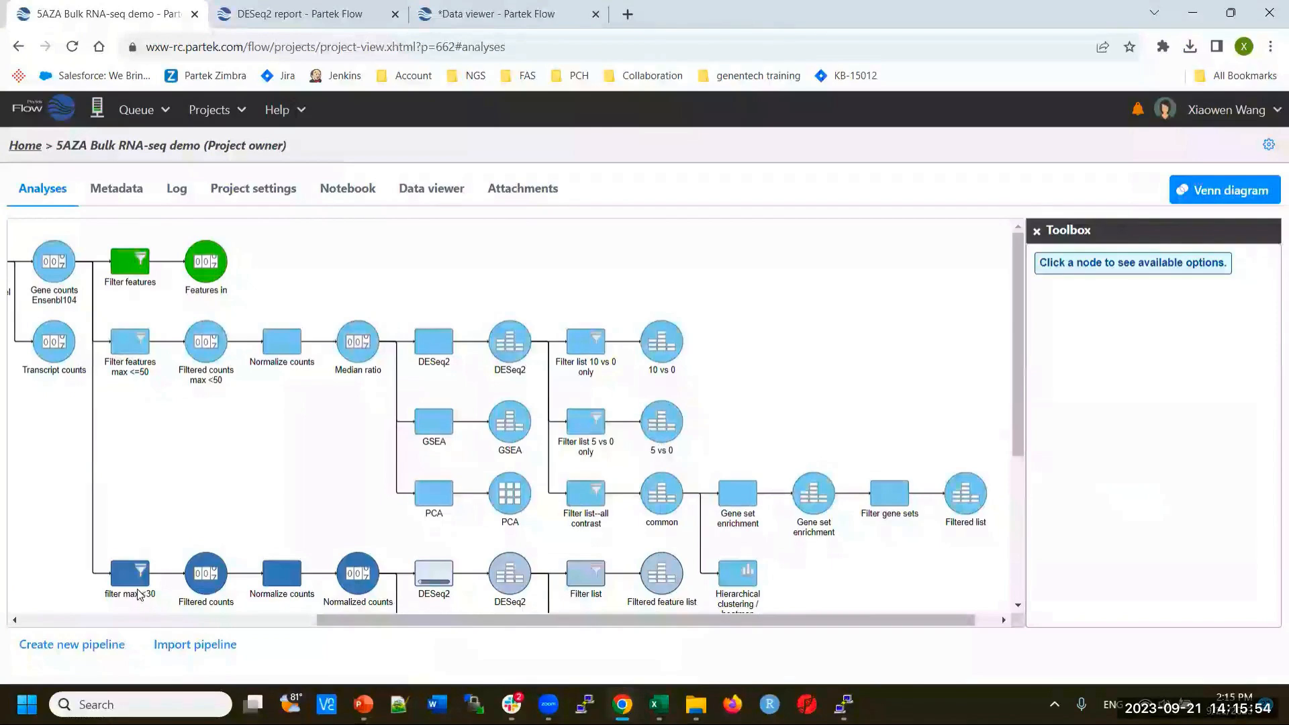
Change the color of the "filter max <30" task to green #7dcf19 and apply it to all downstream nodes.
scroll(141, 511, down, 2)
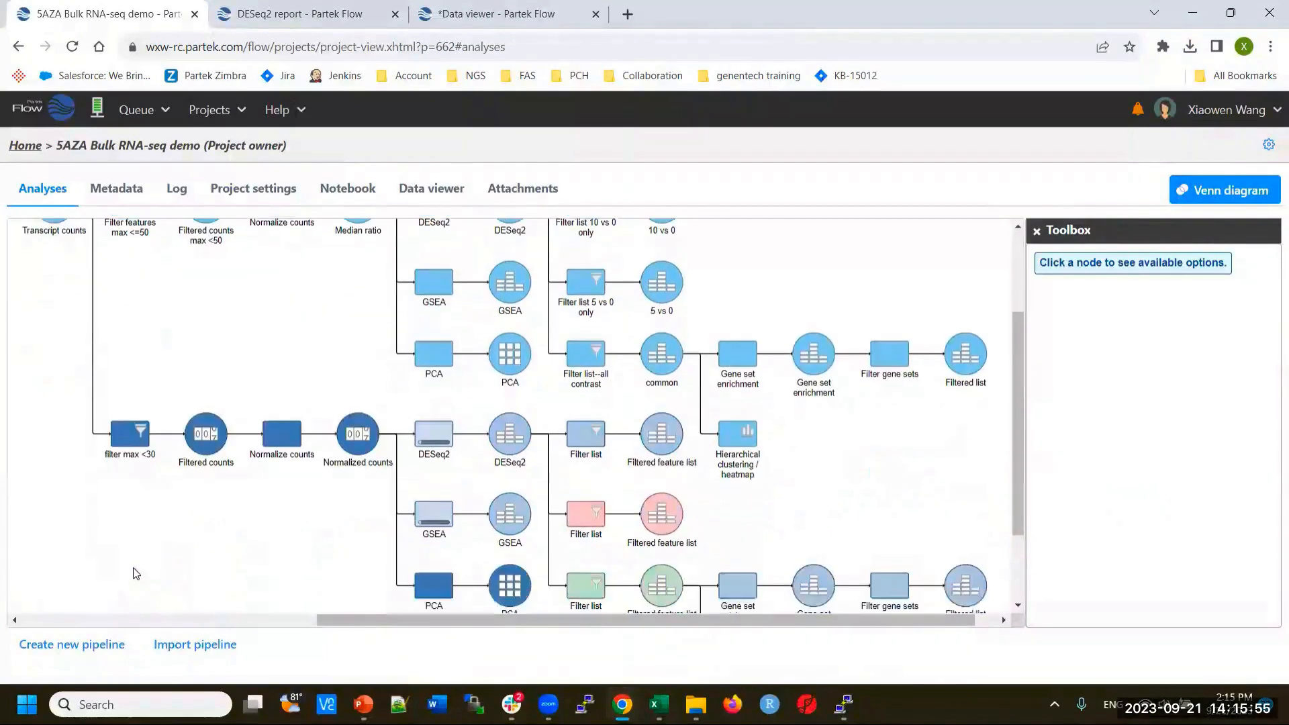
click(126, 437)
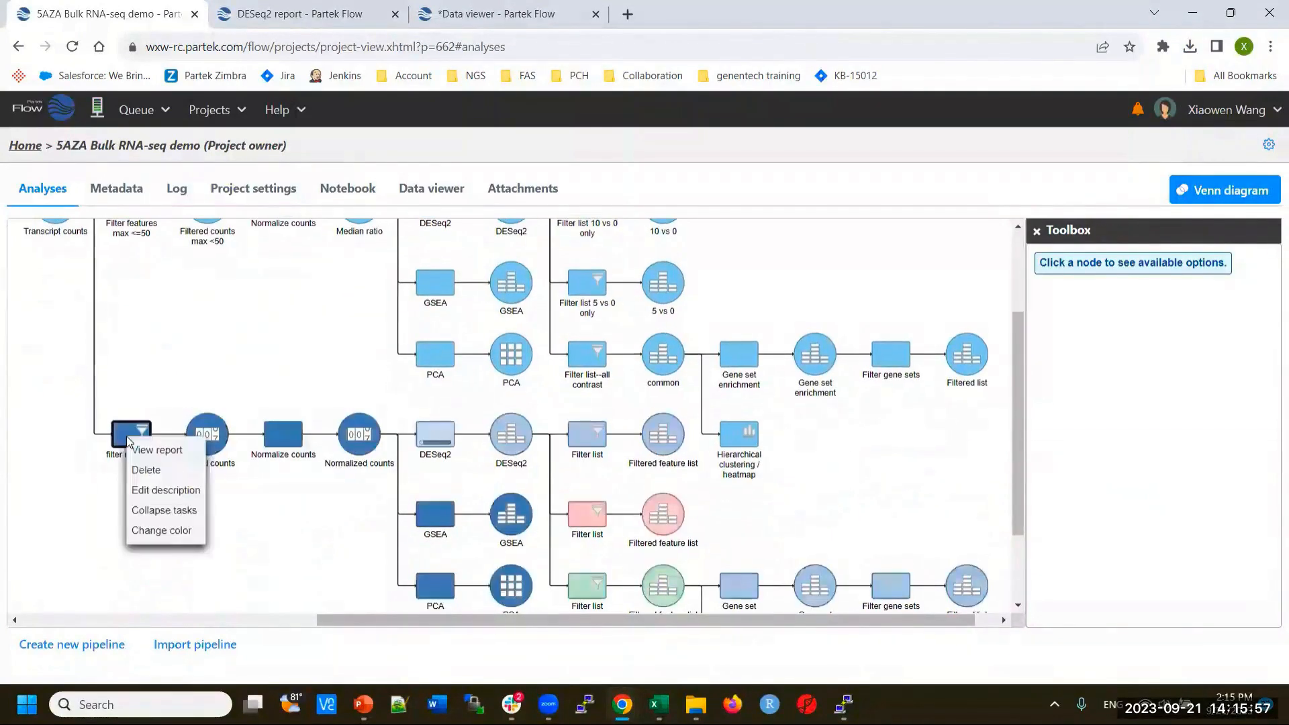
click(163, 530)
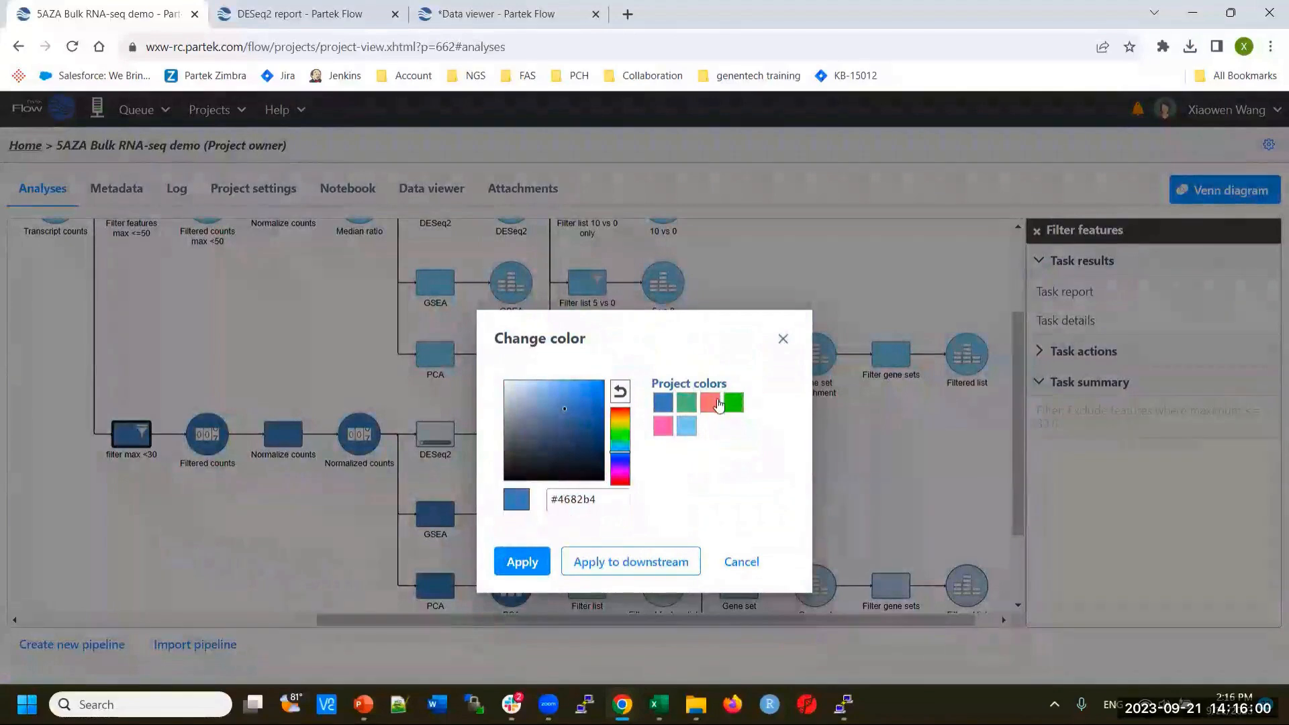
click(620, 426)
click(592, 399)
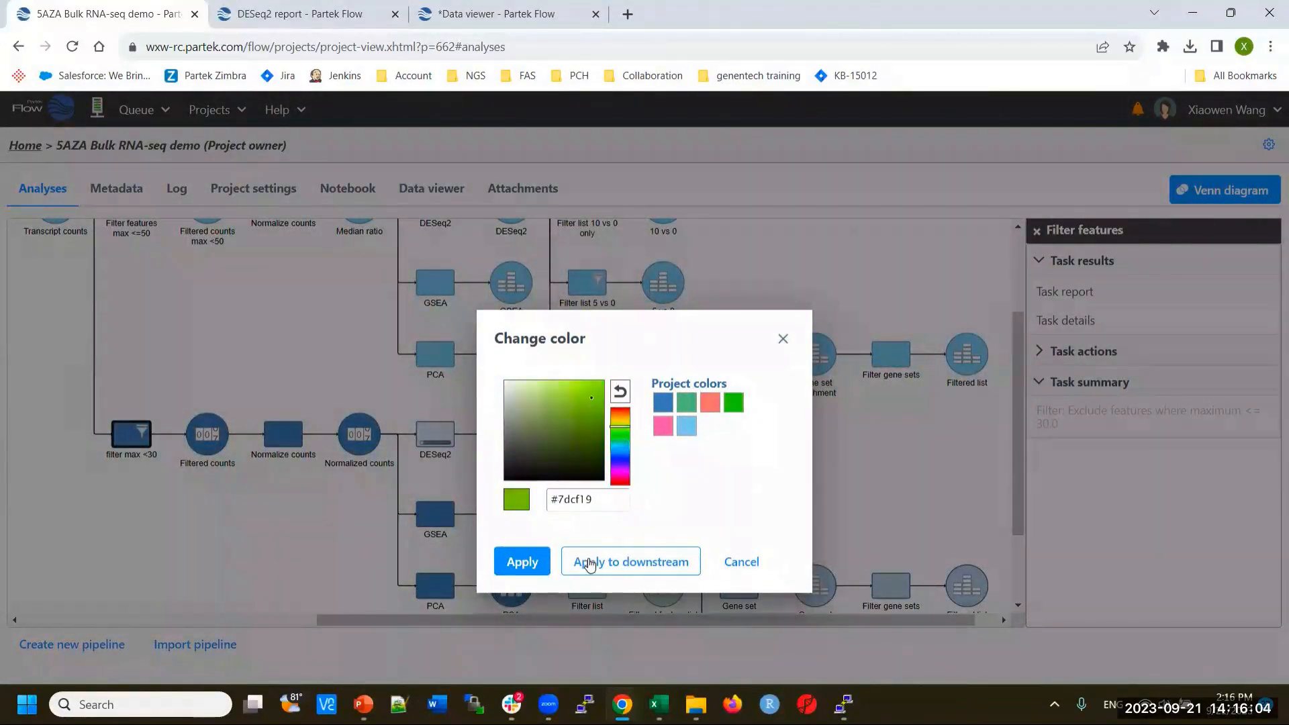
click(626, 563)
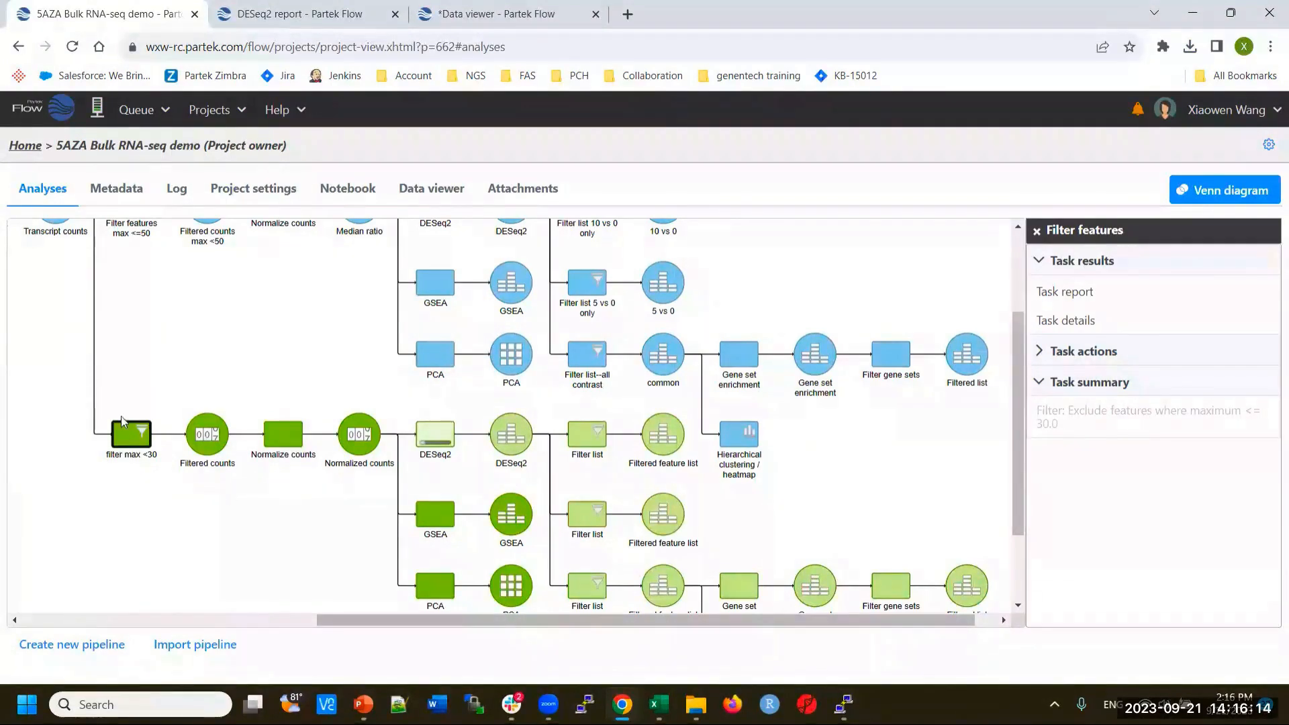
Open the data summary report of the "common" node and review its sample data and task history.
scroll(254, 343, up, 2)
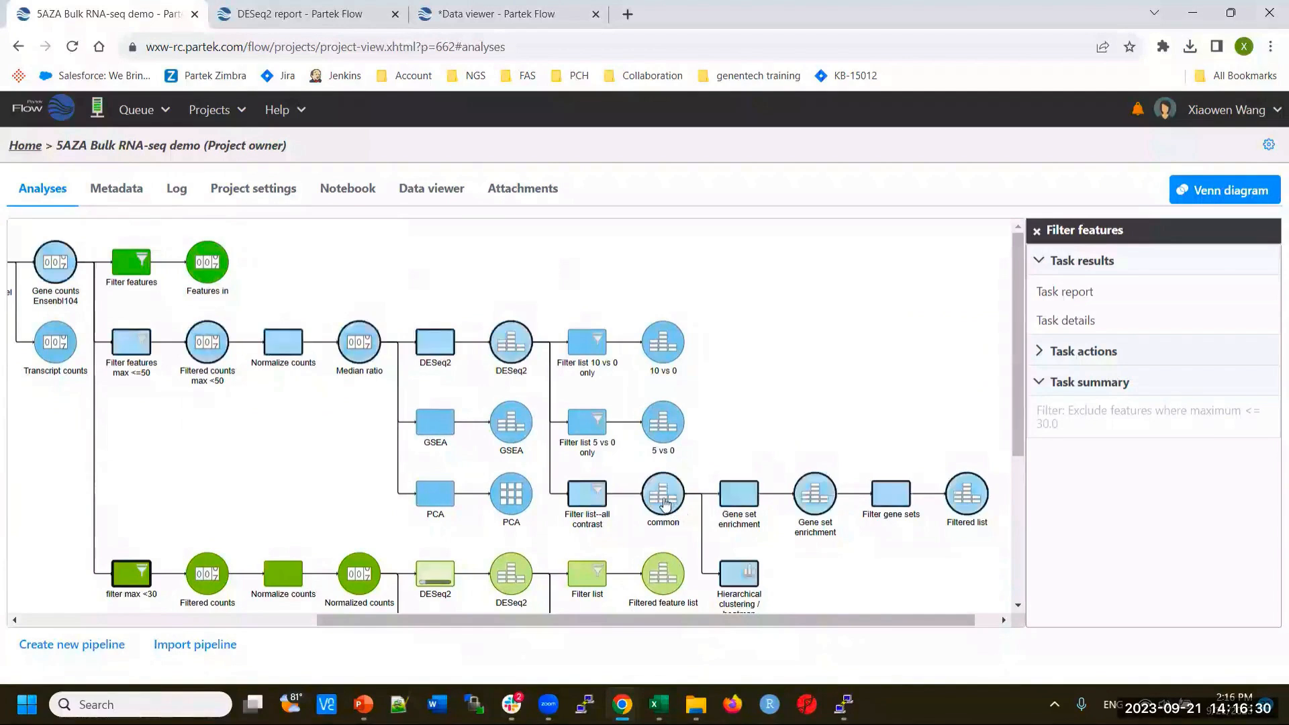
mouse_move(665, 500)
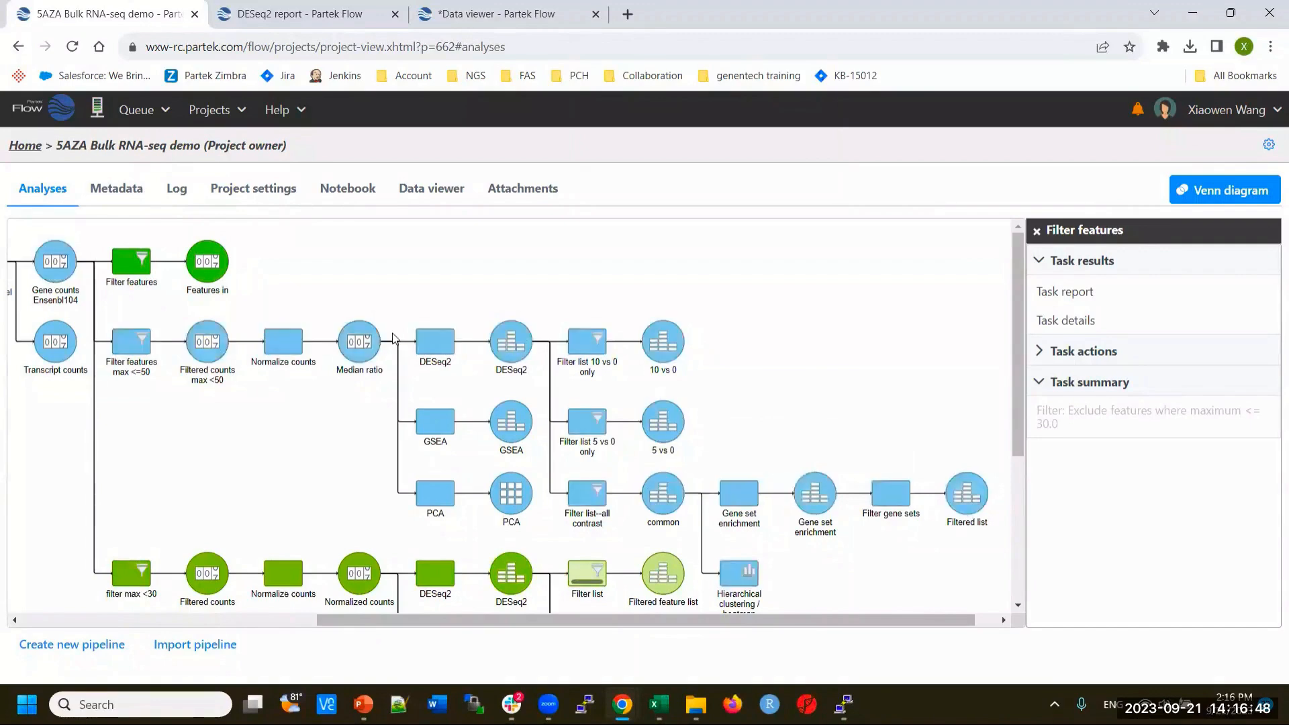
click(670, 498)
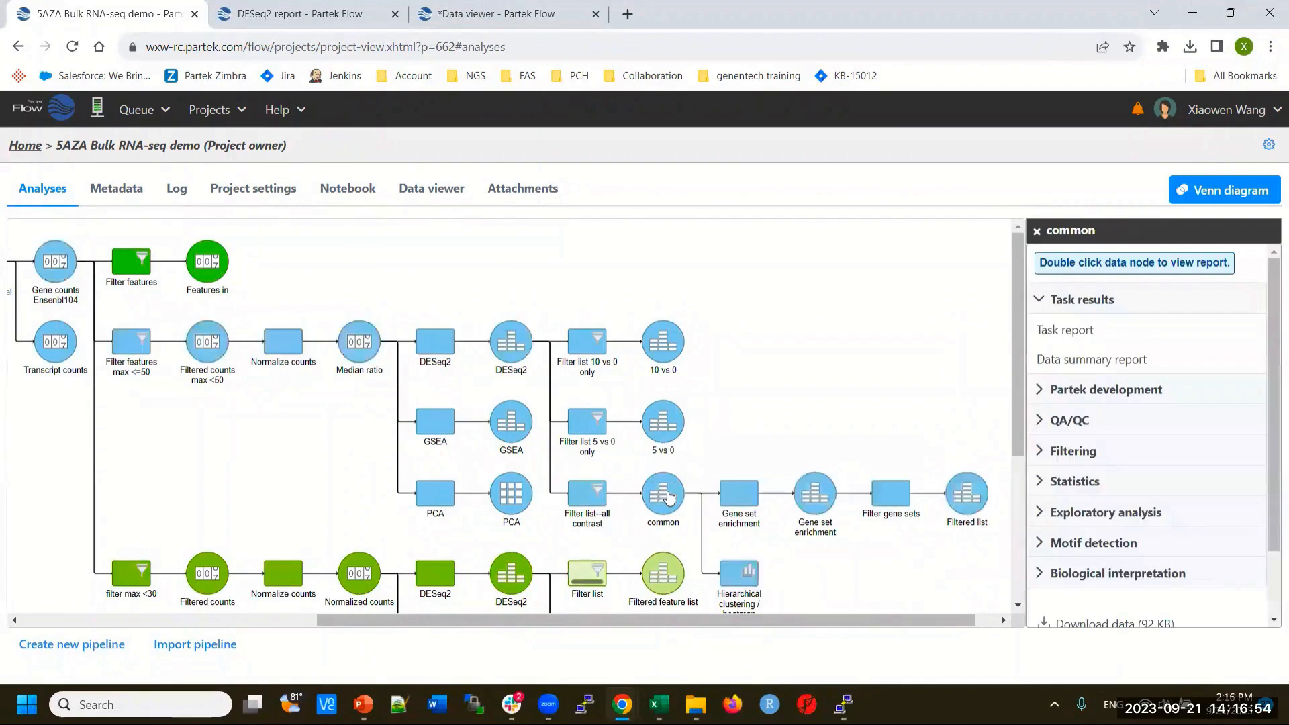
click(1054, 362)
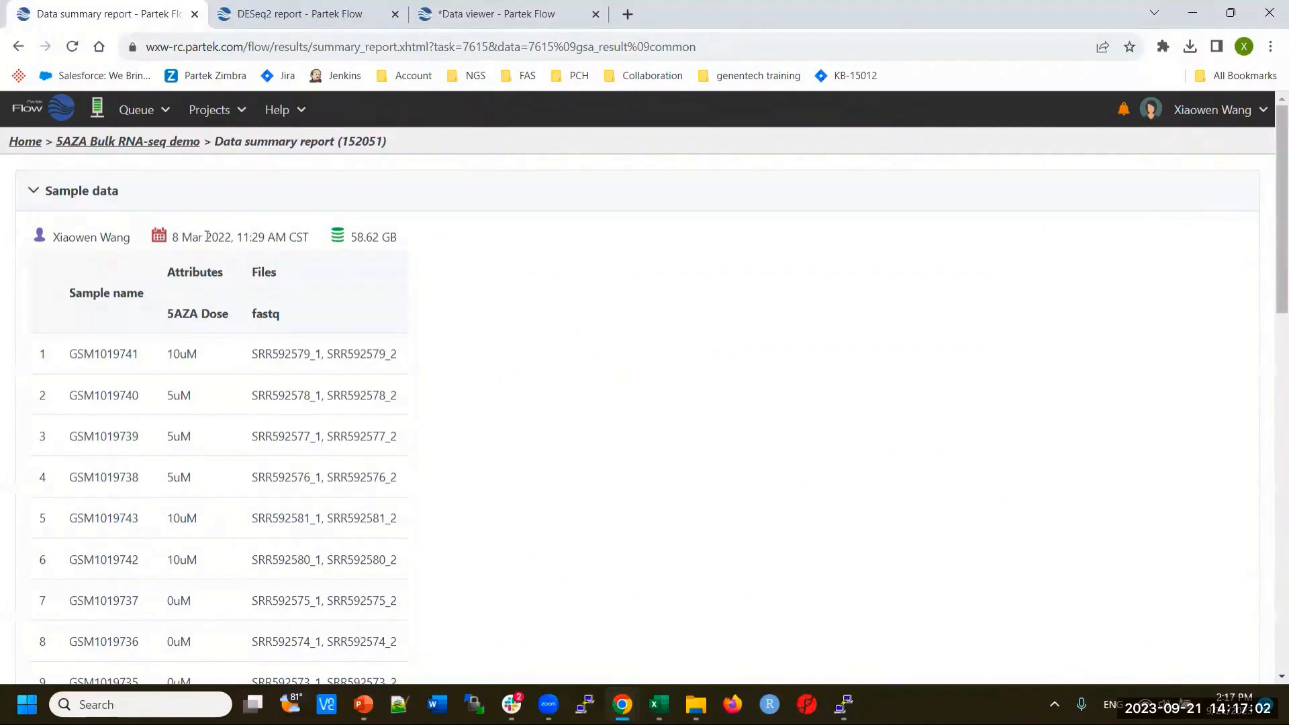
scroll(225, 283, down, 3)
scroll(329, 238, up, 4)
scroll(383, 329, down, 6)
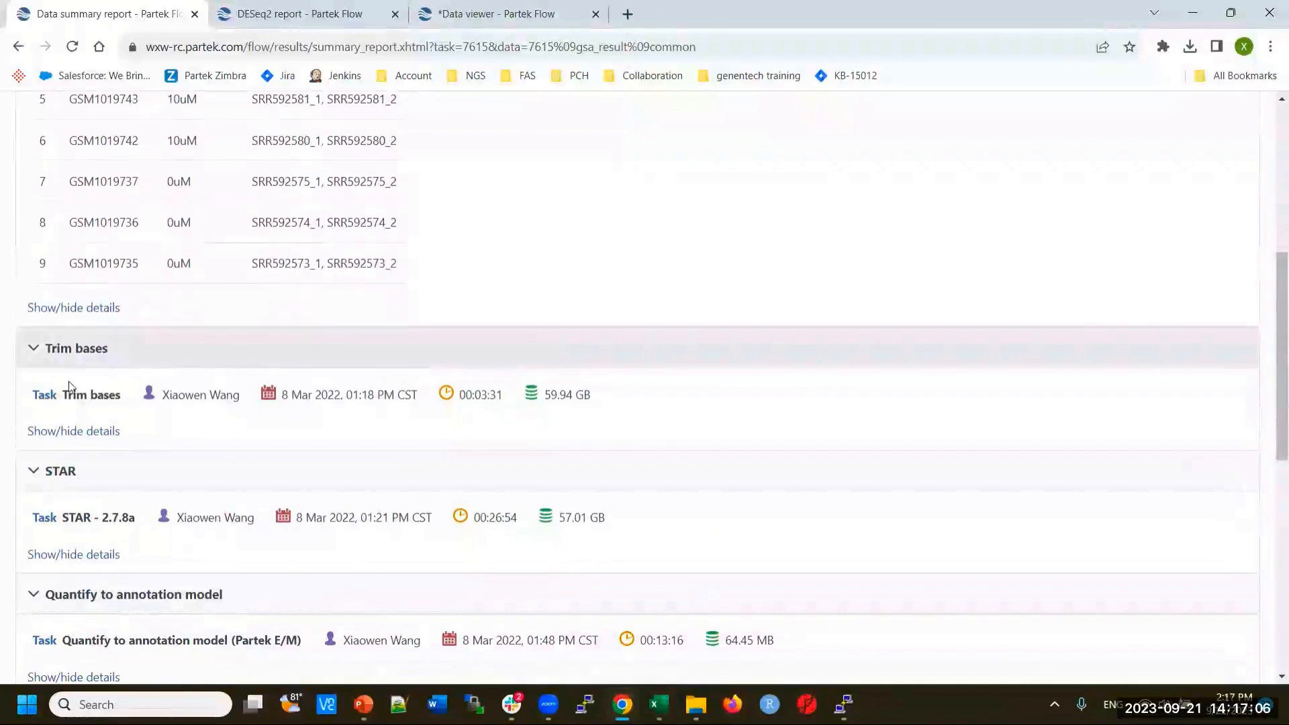
scroll(94, 381, down, 2)
scroll(98, 287, down, 2)
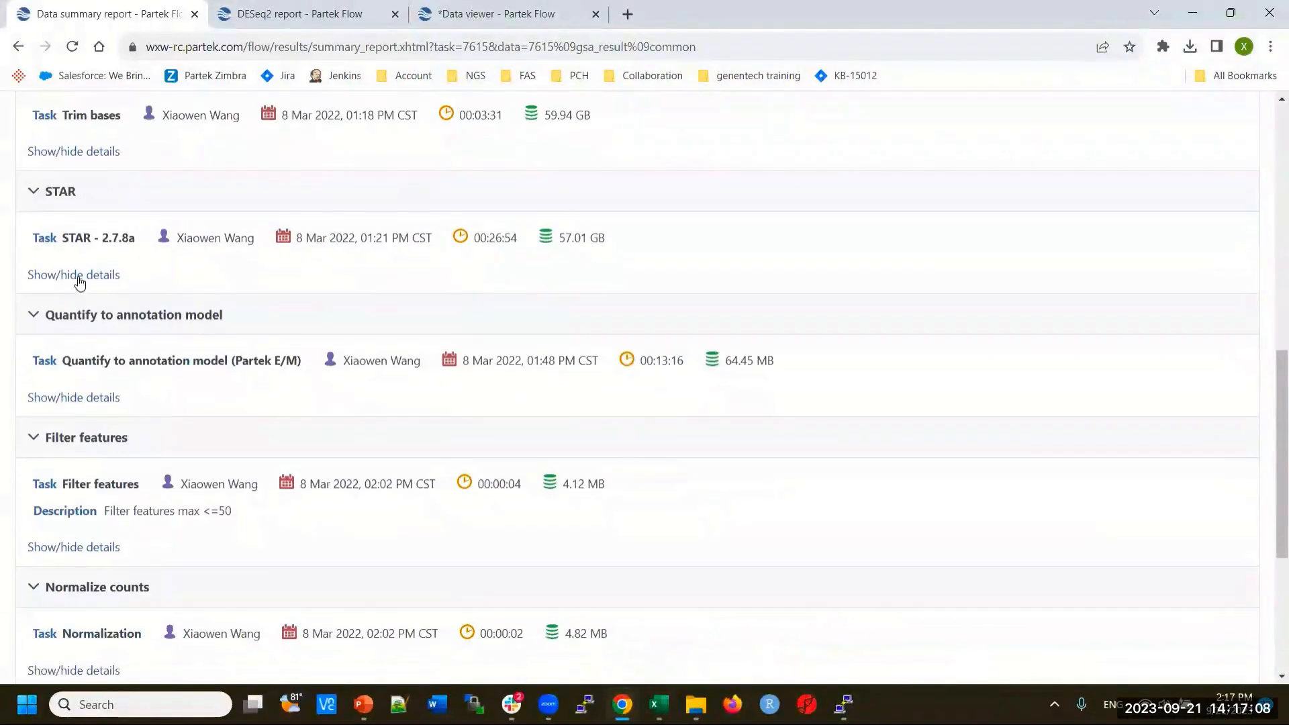
Show the STAR task's details in the summary report, review the remaining tasks, and return to the 5AZA Bulk RNA-seq demo project.
click(77, 277)
scroll(154, 419, down, 20)
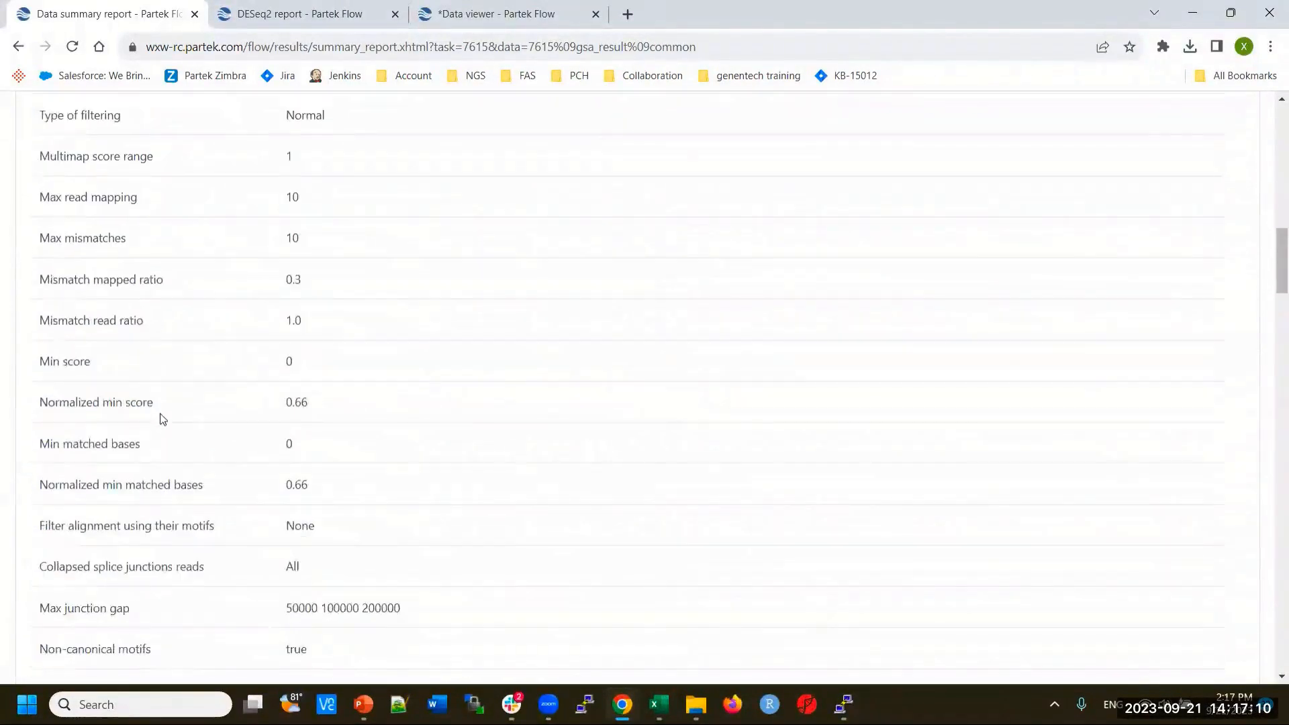
scroll(165, 409, down, 10)
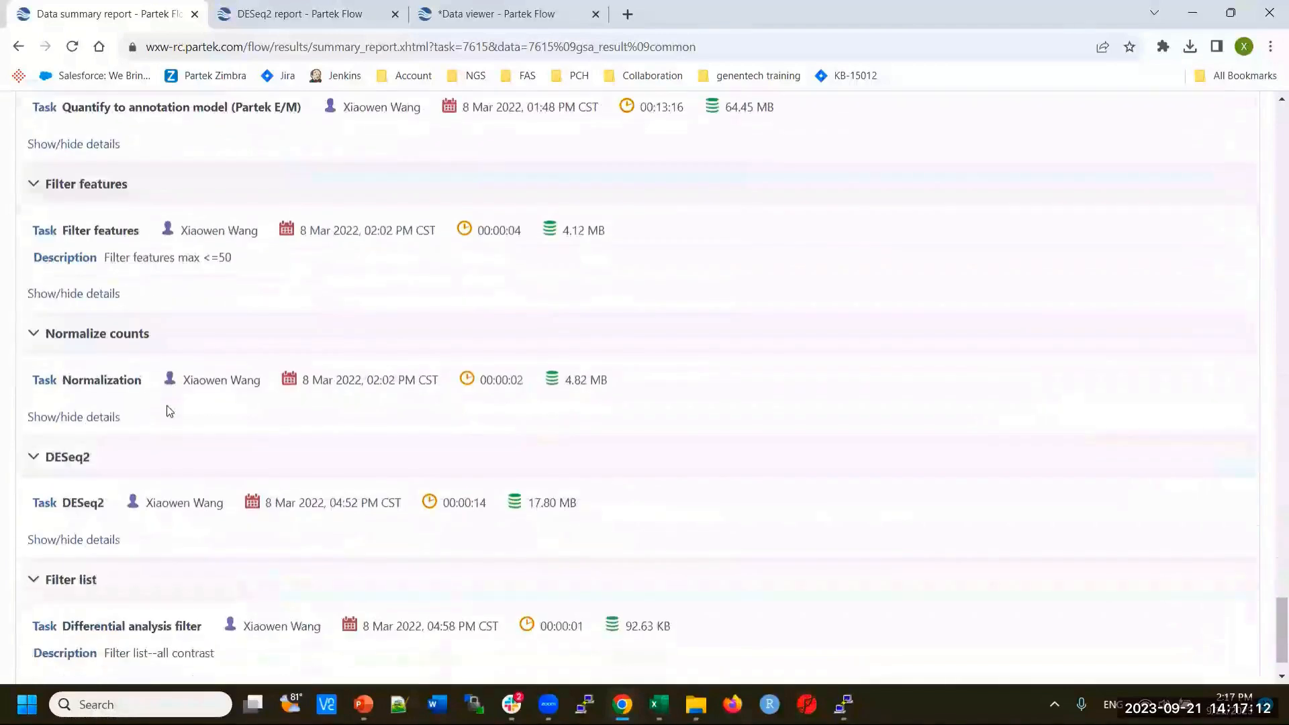
scroll(135, 255, up, 4)
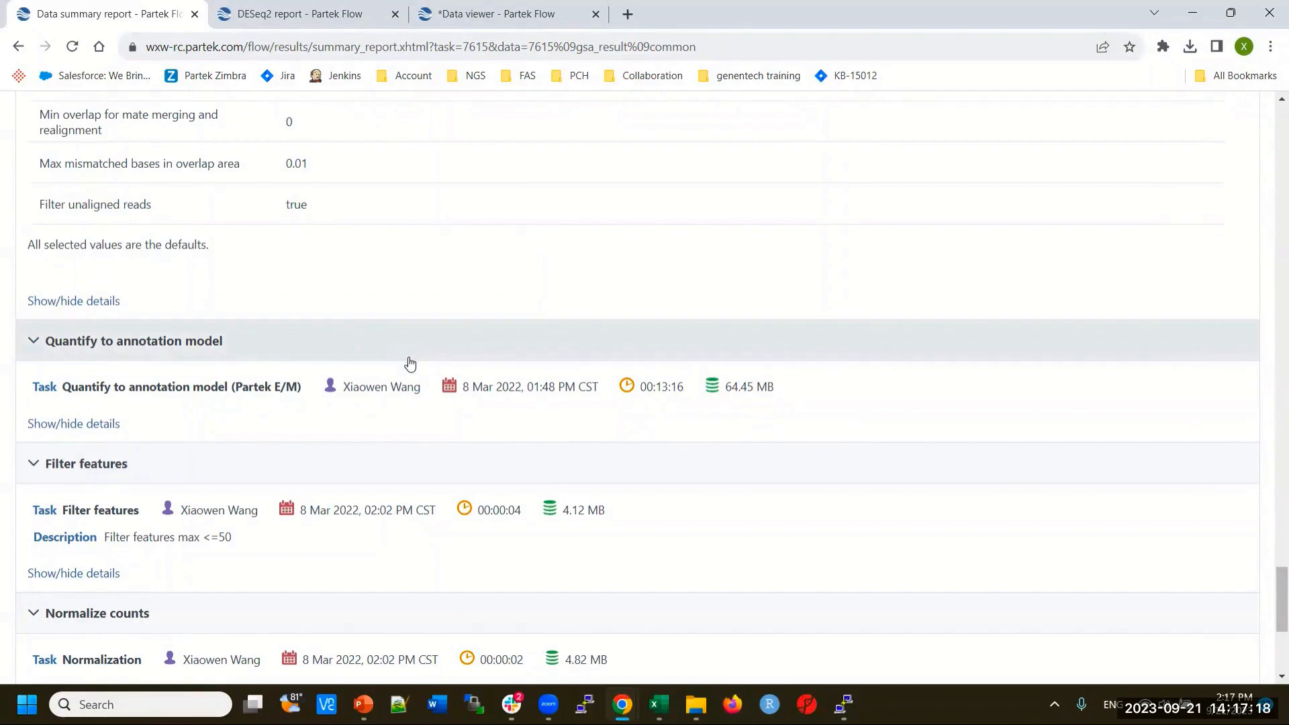
scroll(518, 363, up, 20)
scroll(510, 345, up, 20)
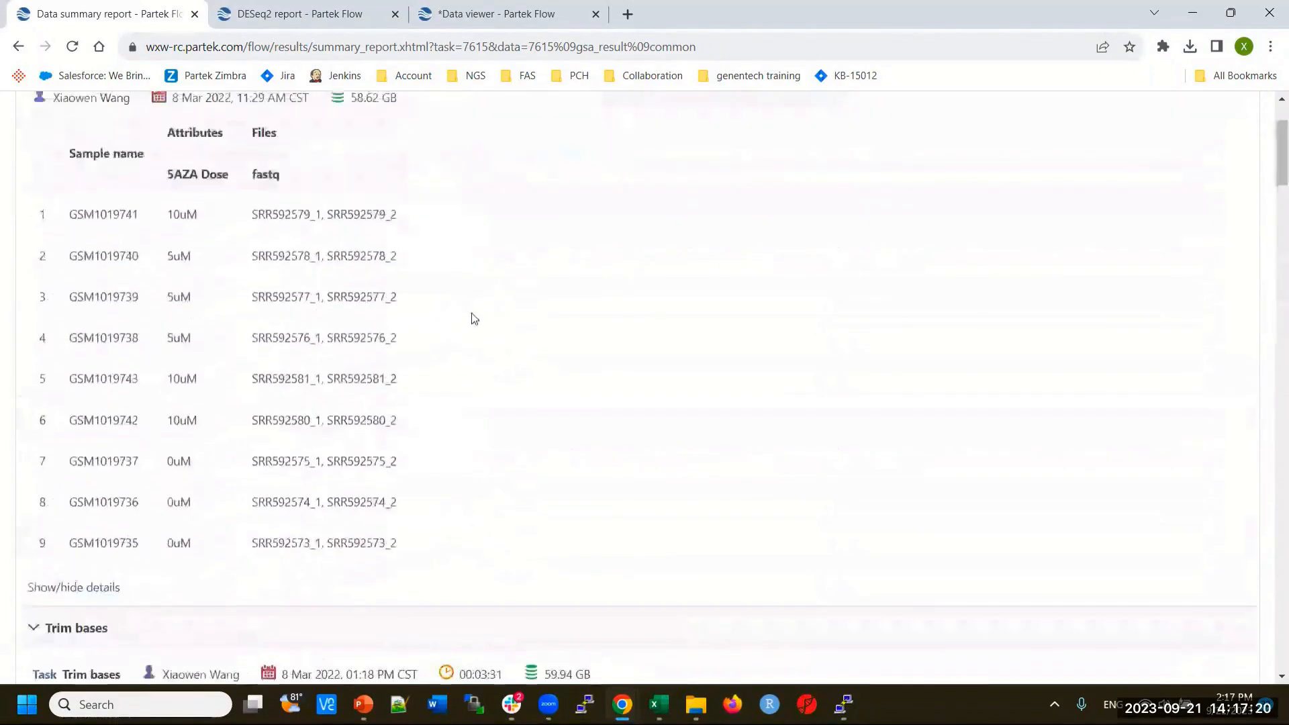
click(168, 142)
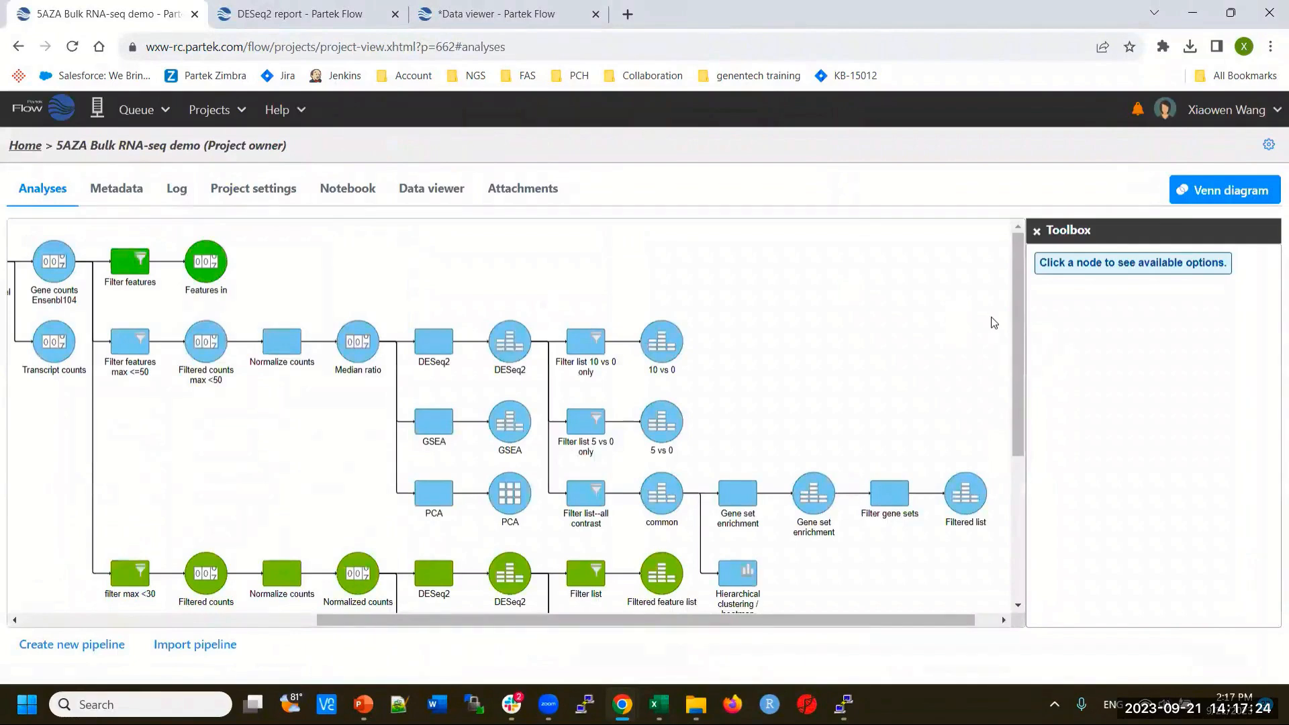
Try a Gene set enrichment setup on the rerun branch's third filtered feature list with Gene set database and gene_name, leaving without running it.
scroll(859, 362, down, 4)
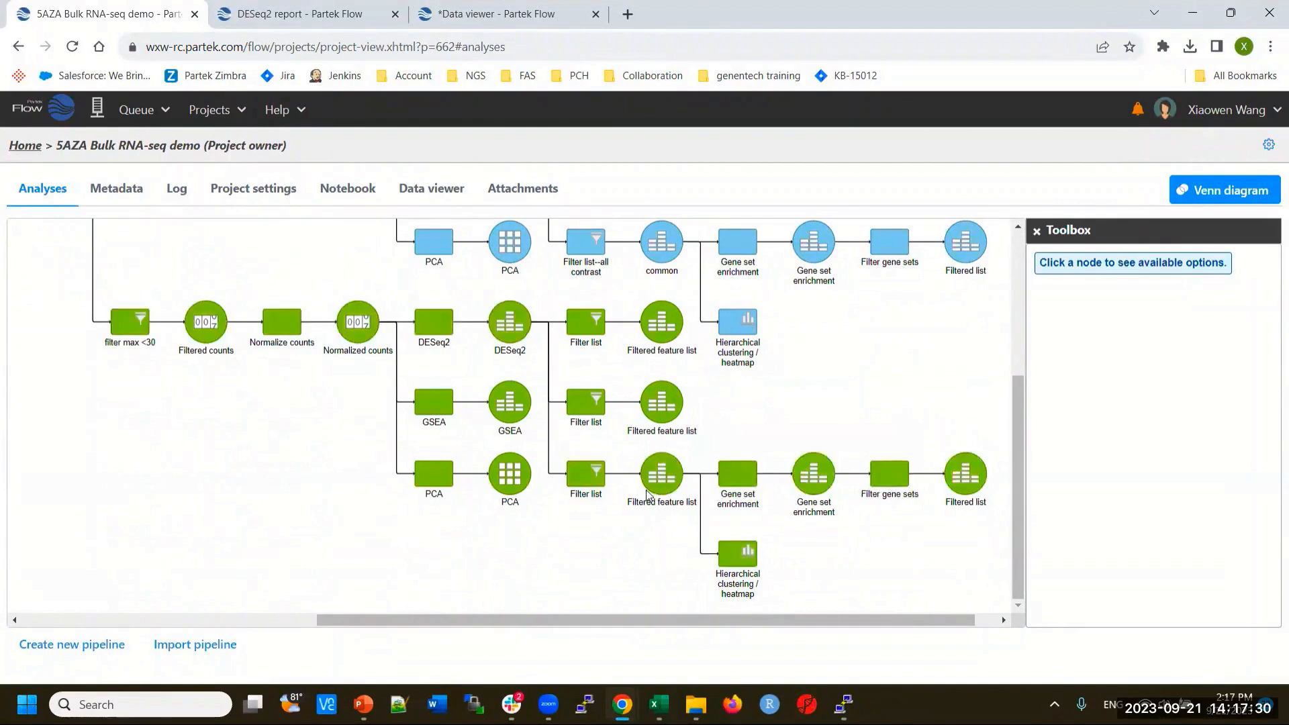
mouse_move(669, 487)
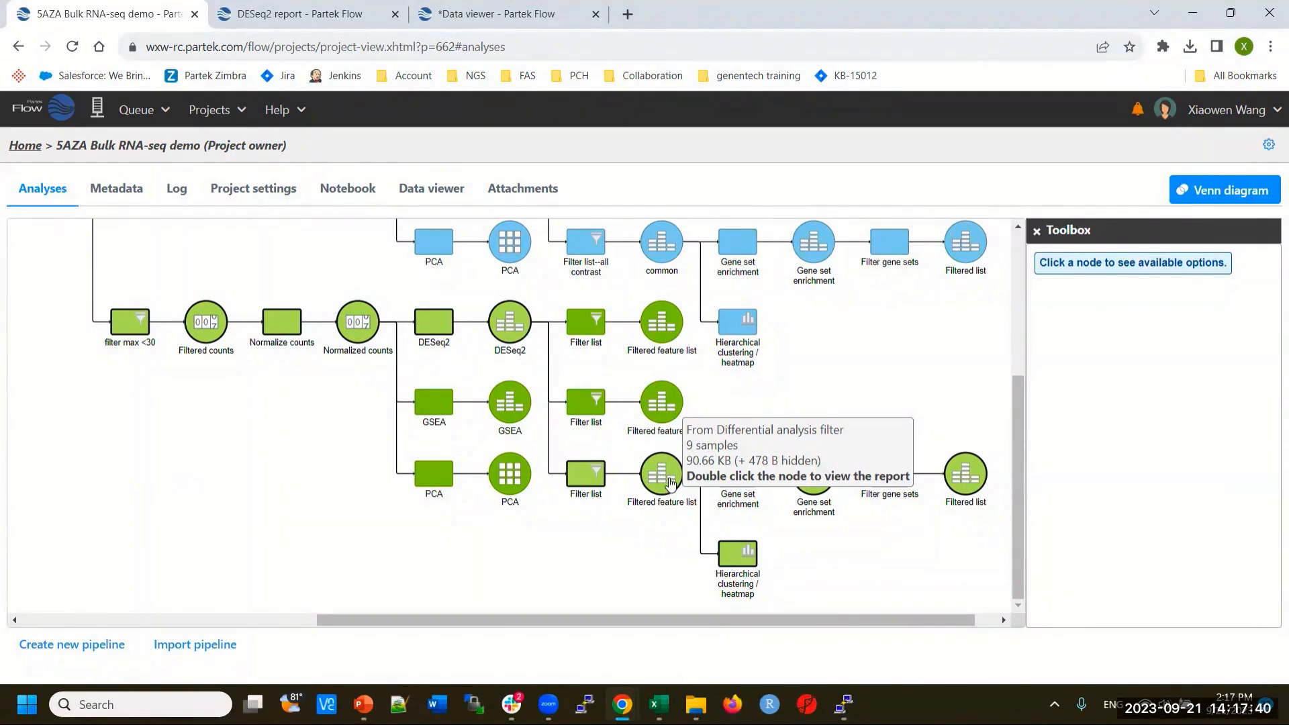
click(670, 482)
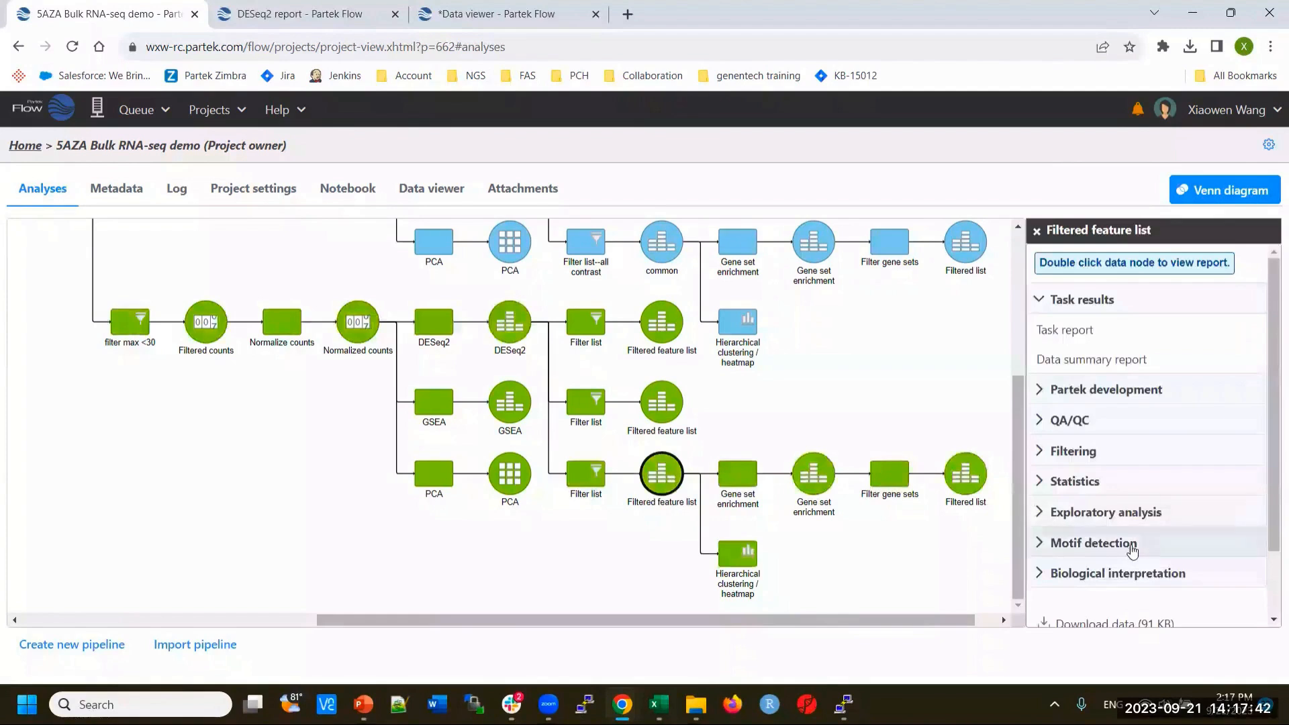
scroll(1164, 513, down, 2)
click(1162, 496)
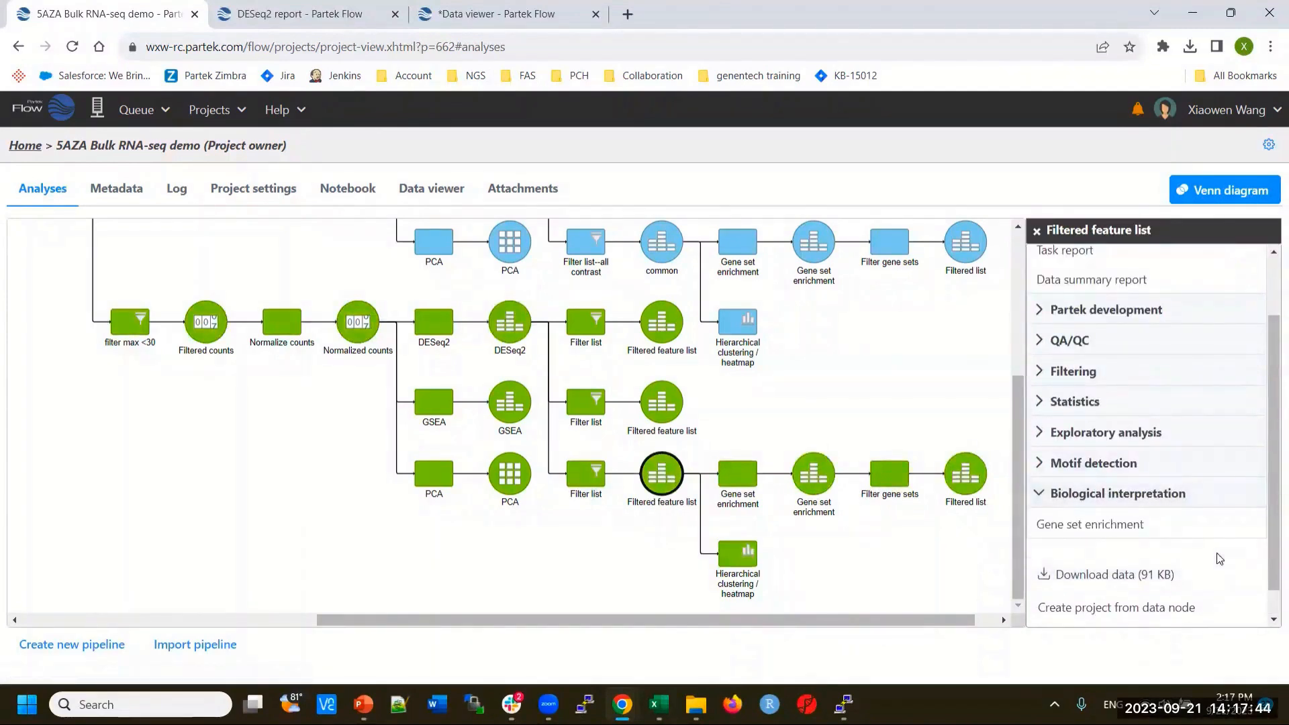
click(1090, 529)
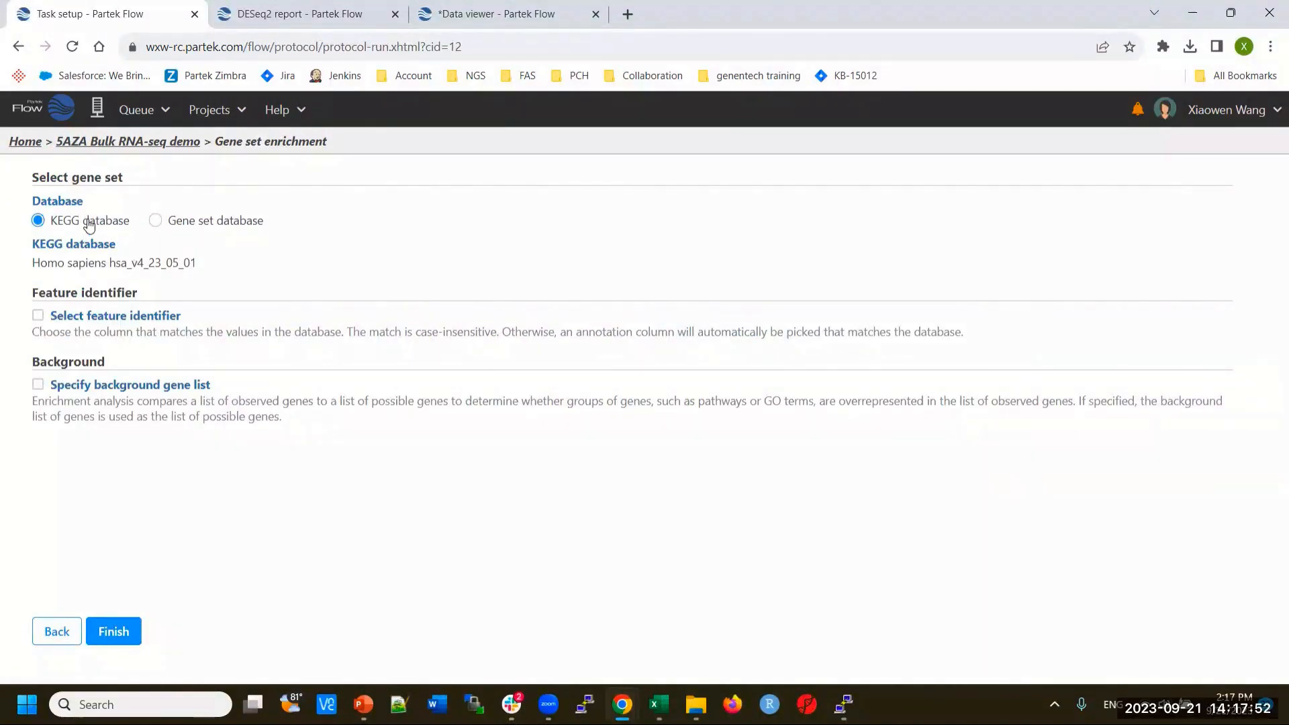
click(155, 221)
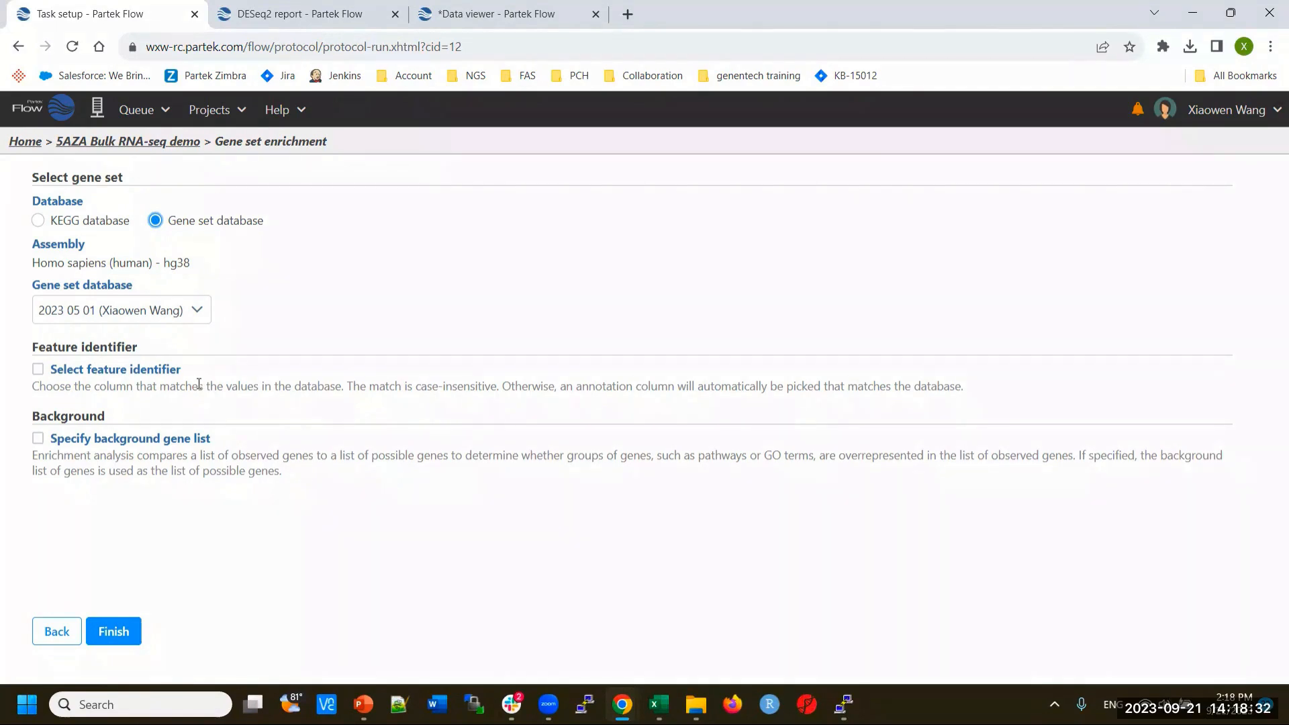
click(39, 370)
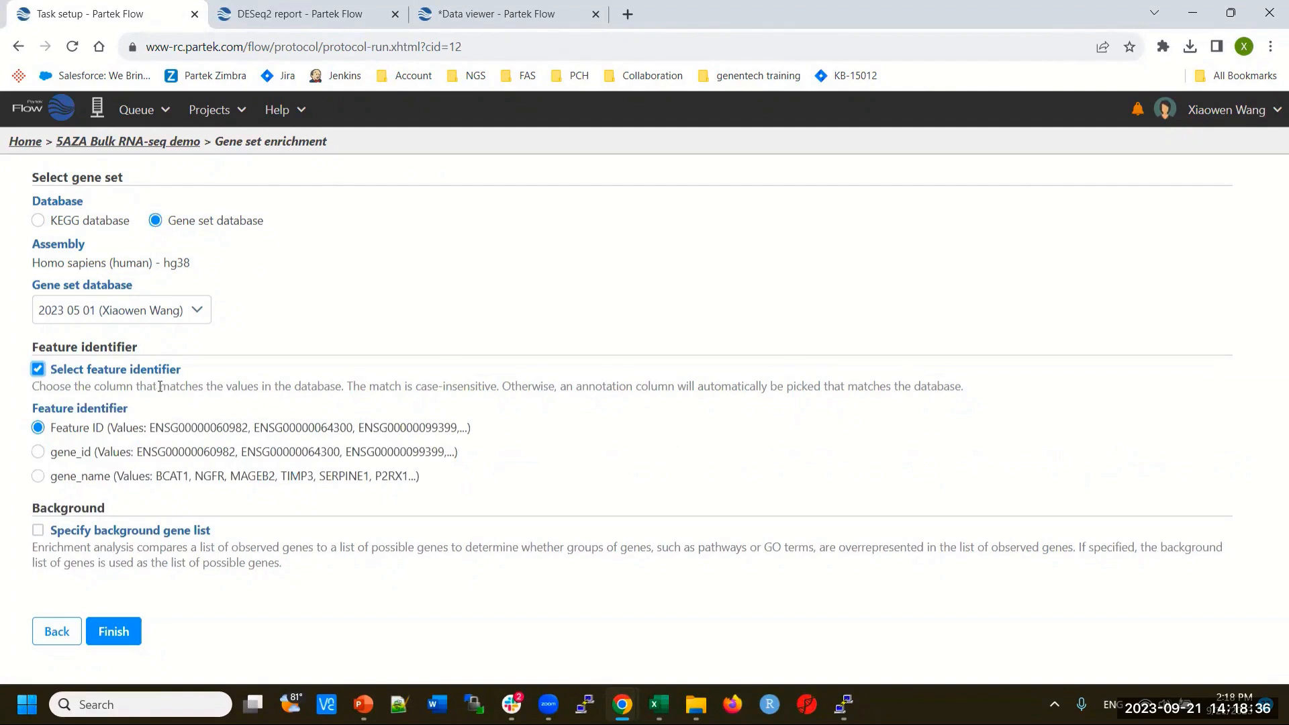
click(38, 478)
click(171, 142)
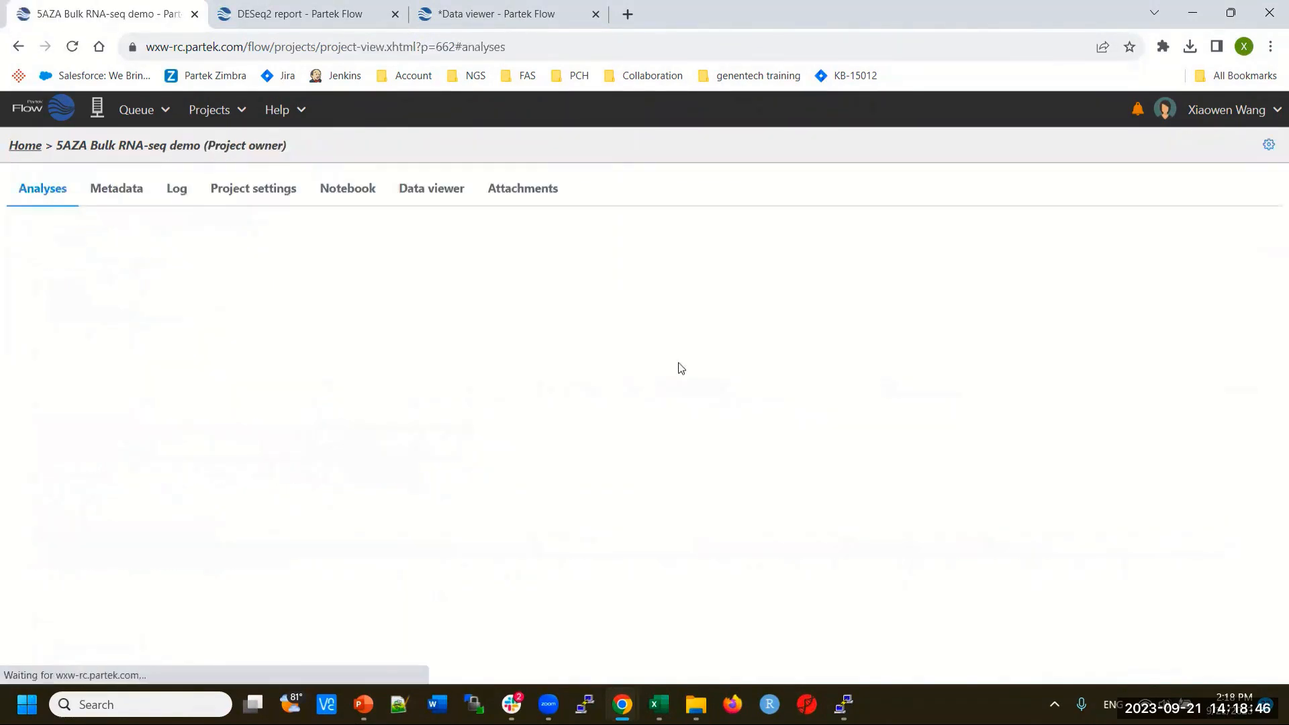
Open the rerun branch's gene set enrichment report and look over its enrichment score and P-value filters.
double_click(821, 479)
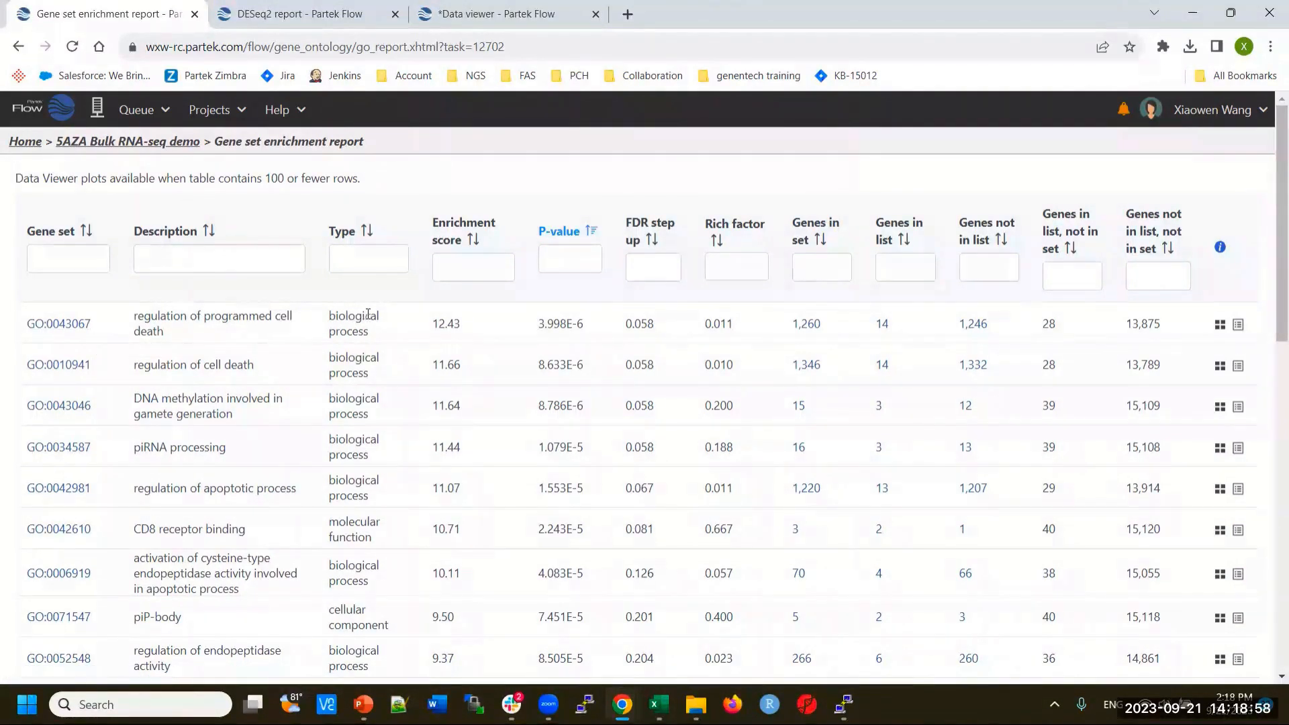
click(474, 266)
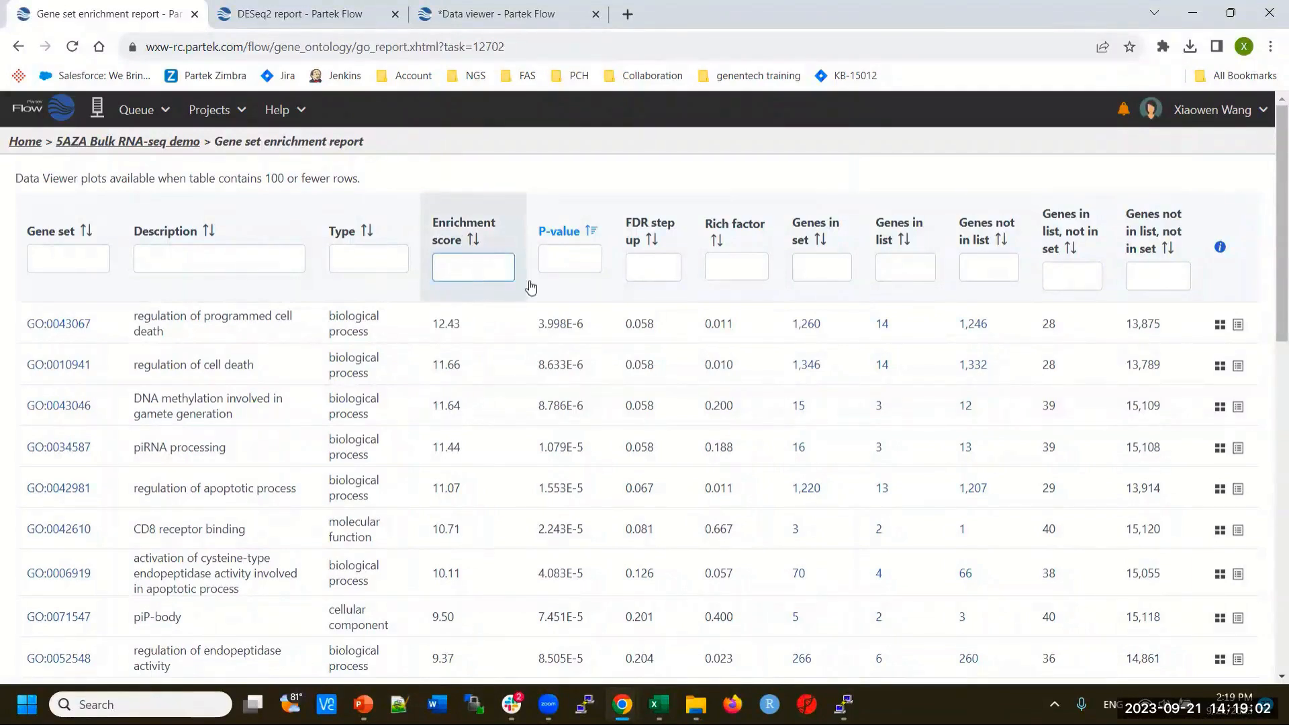
click(575, 259)
click(508, 274)
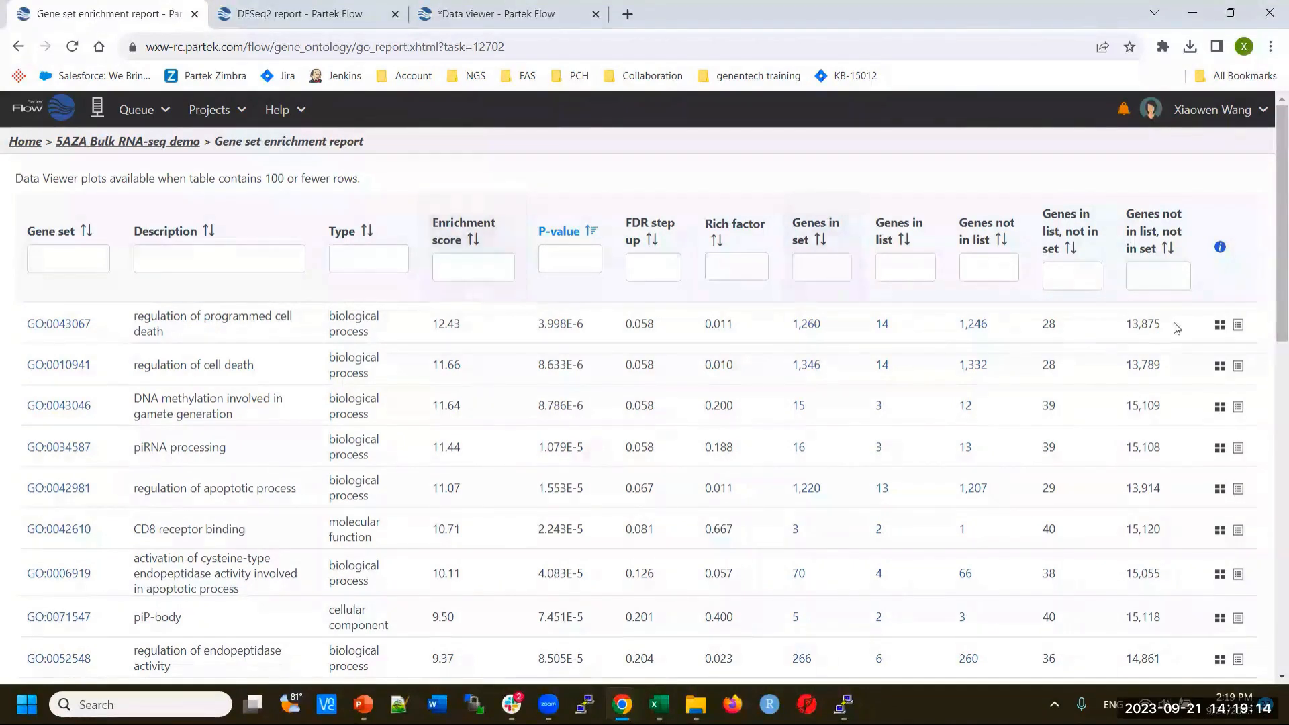
View the extra details of gene set GO:0043067 and examine its gene breakdown table.
mouse_move(1223, 330)
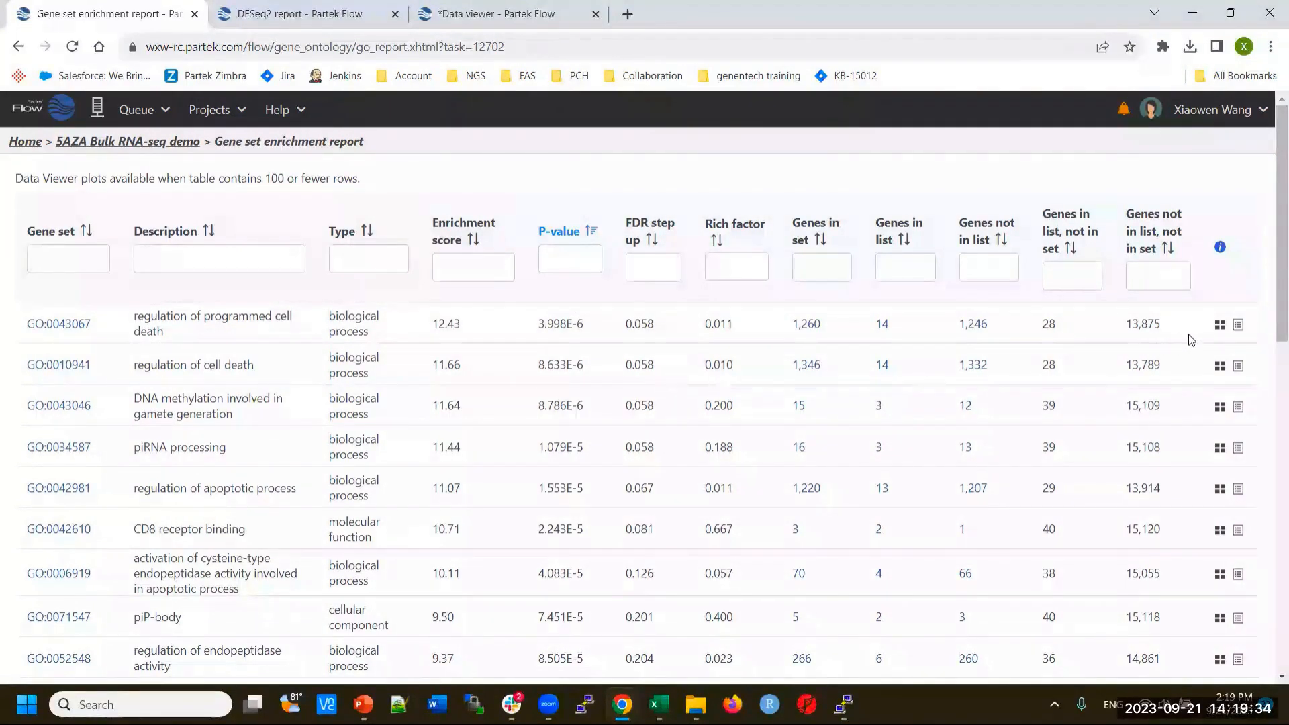
click(1238, 327)
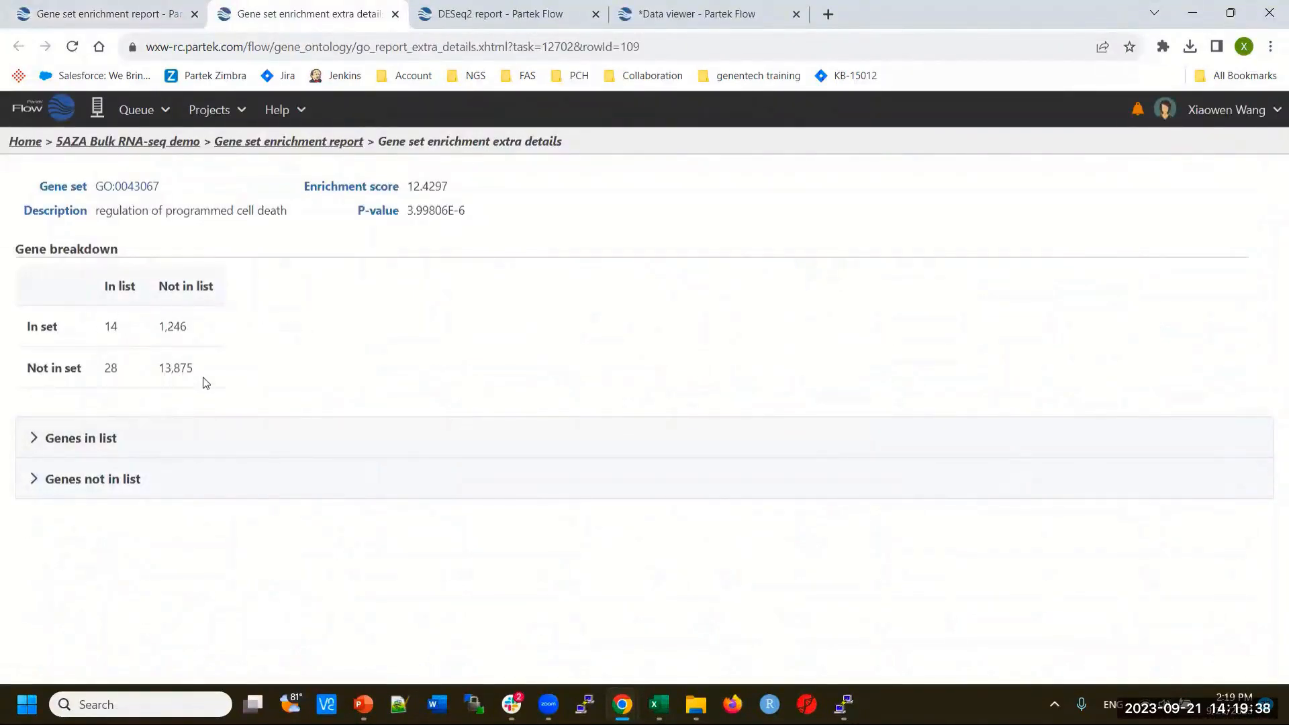
drag(105, 287, 132, 289)
drag(81, 328, 42, 301)
drag(160, 330, 190, 331)
drag(126, 370, 207, 382)
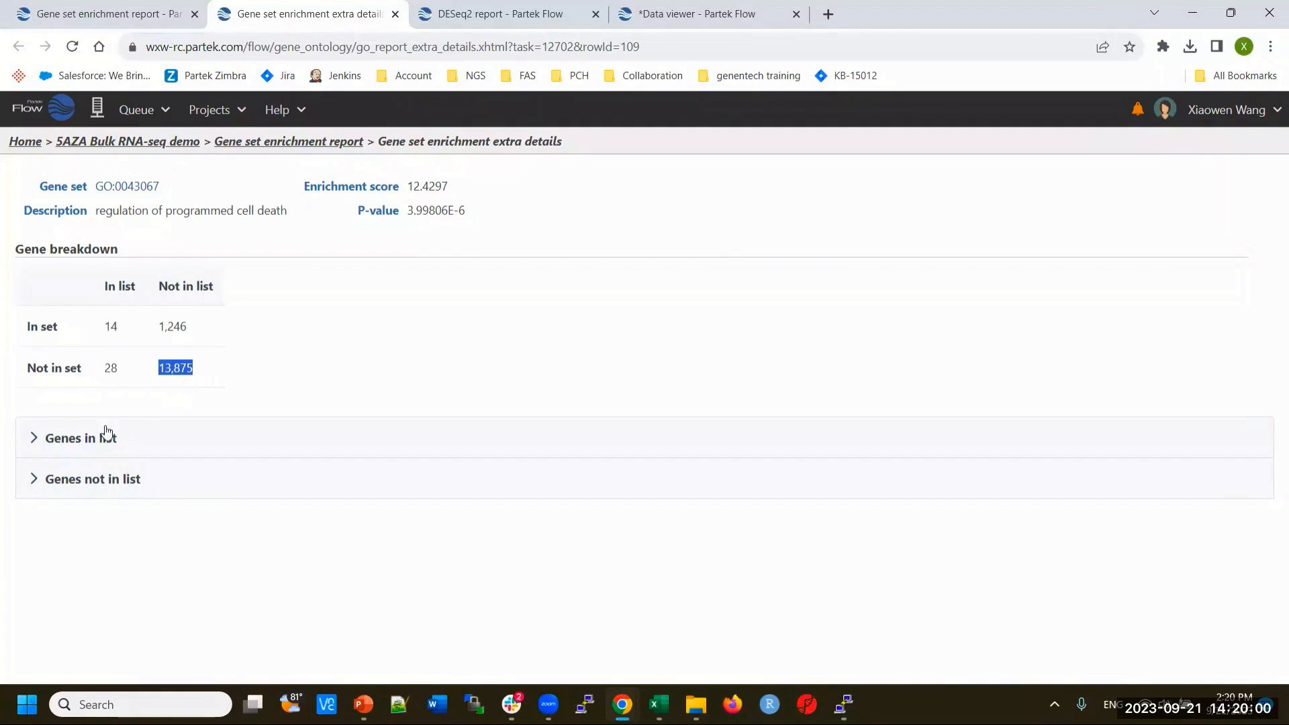
Inspect the genes in list and genes not in list sections for GO:0043067.
click(33, 446)
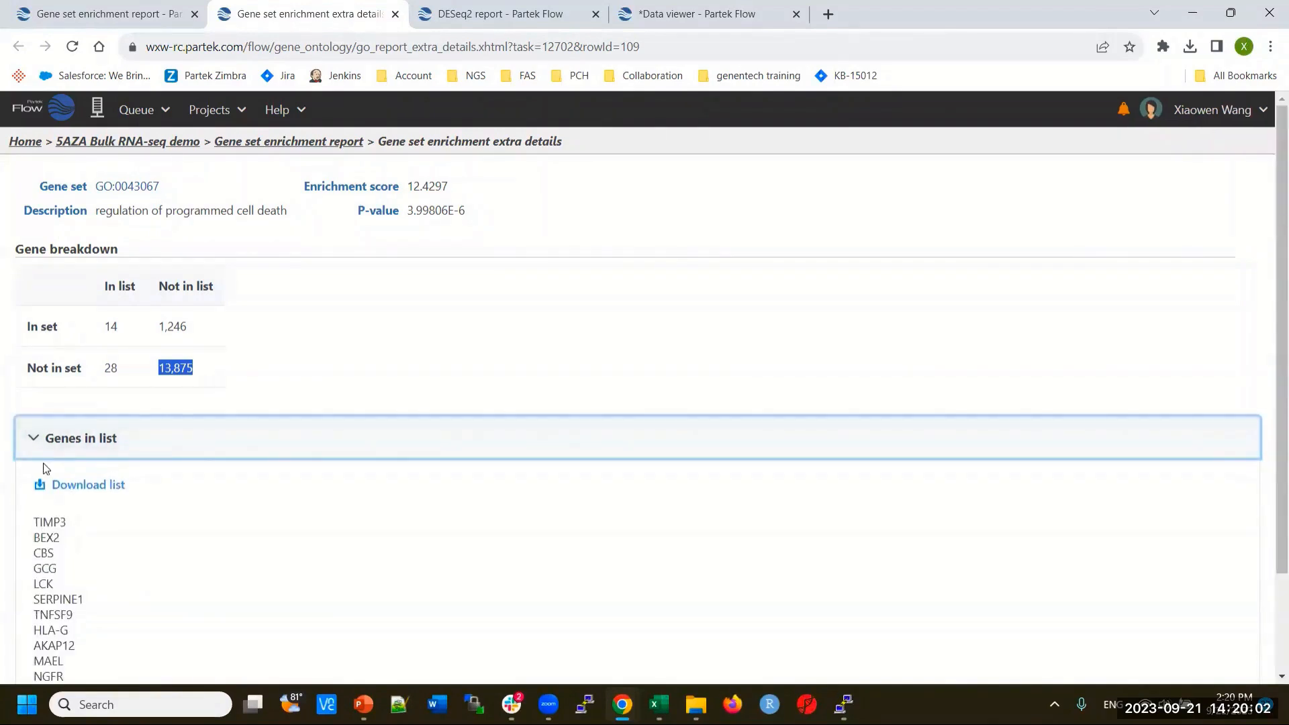
click(37, 444)
click(37, 481)
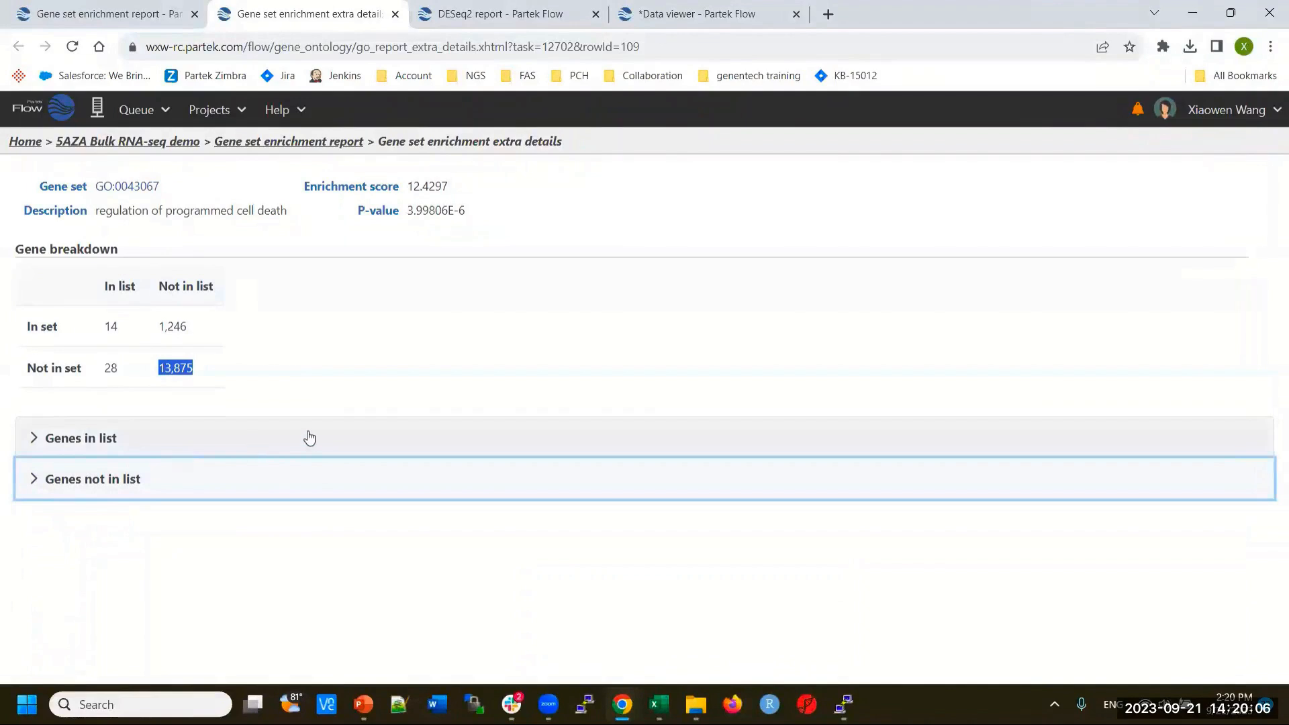
Return to the gene set enrichment report and check the P-value, Type and Enrichment score filters.
click(113, 19)
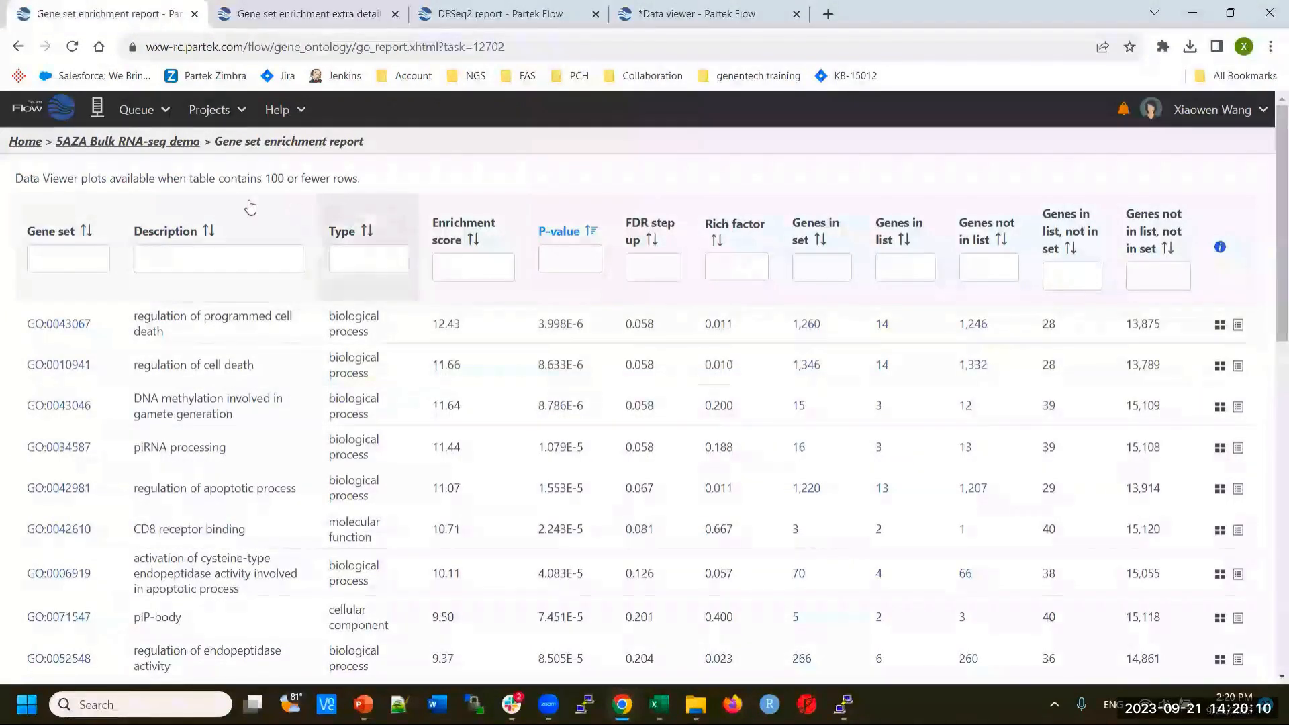
click(576, 260)
click(378, 266)
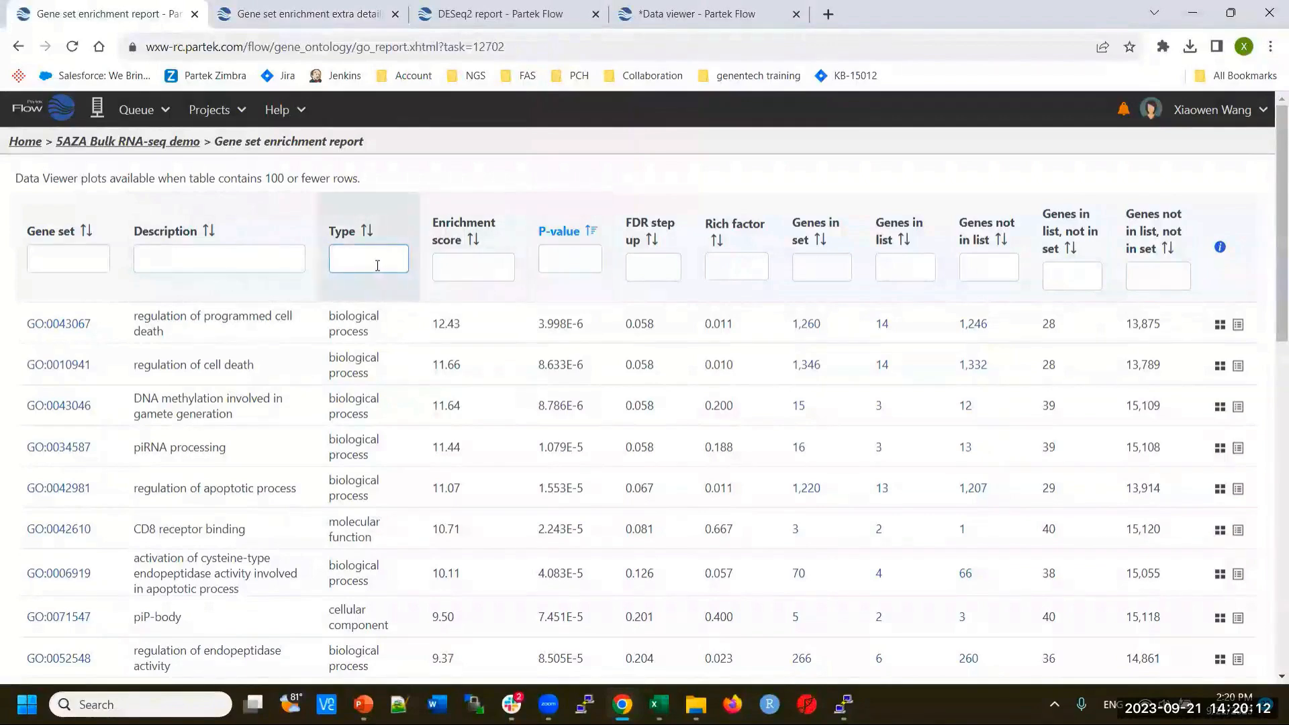
click(452, 267)
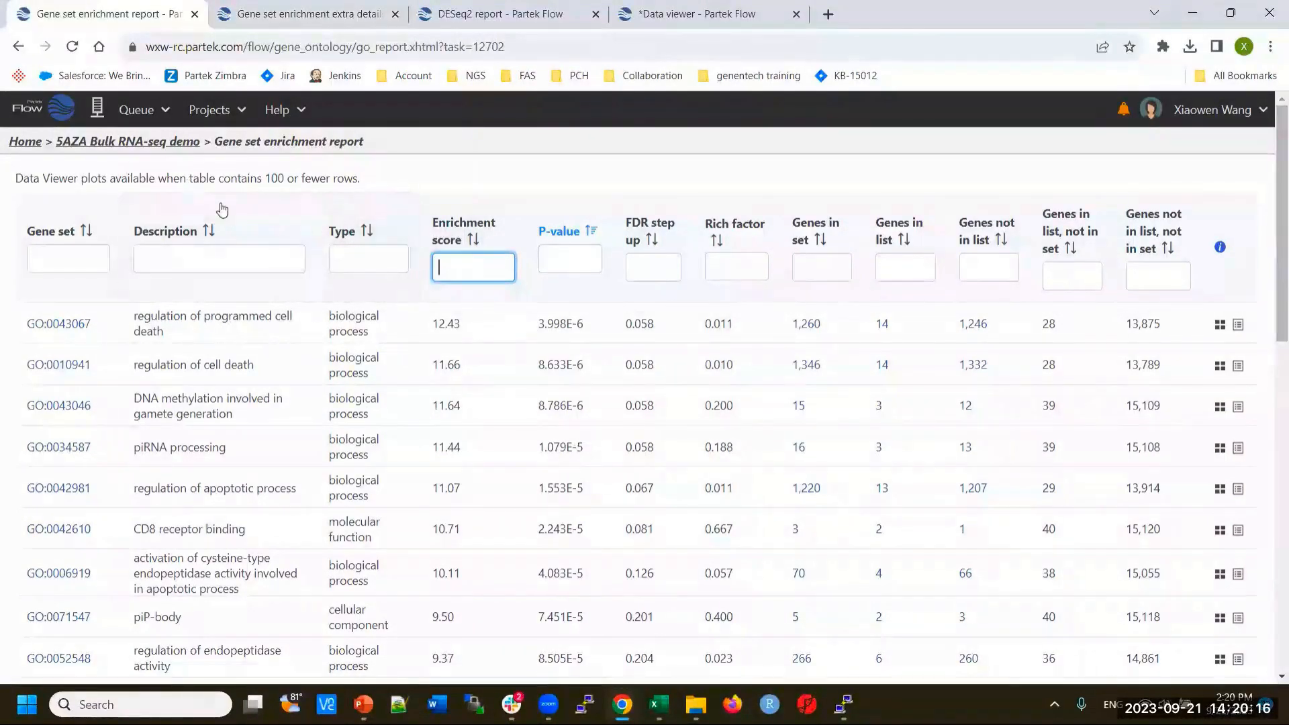
Look through the gene set enrichment report's rows and read the note on when Data Viewer plots are available.
scroll(641, 510, down, 10)
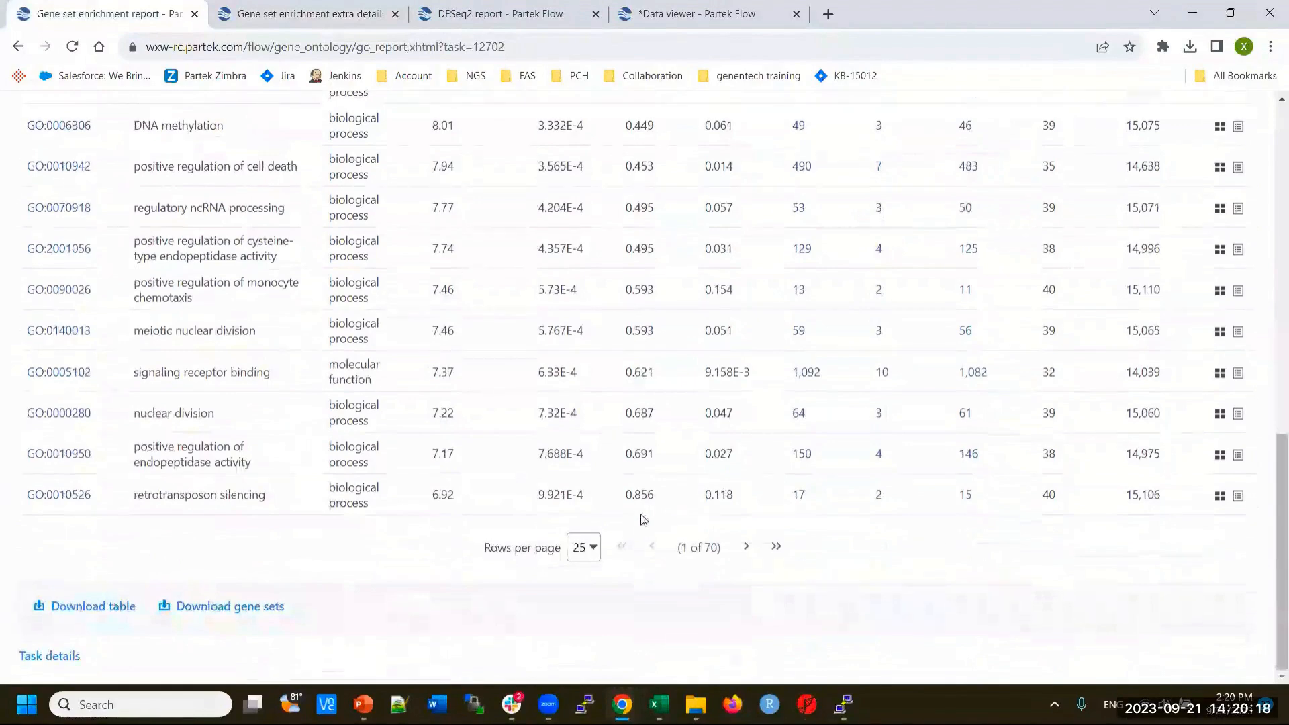
scroll(638, 493, up, 8)
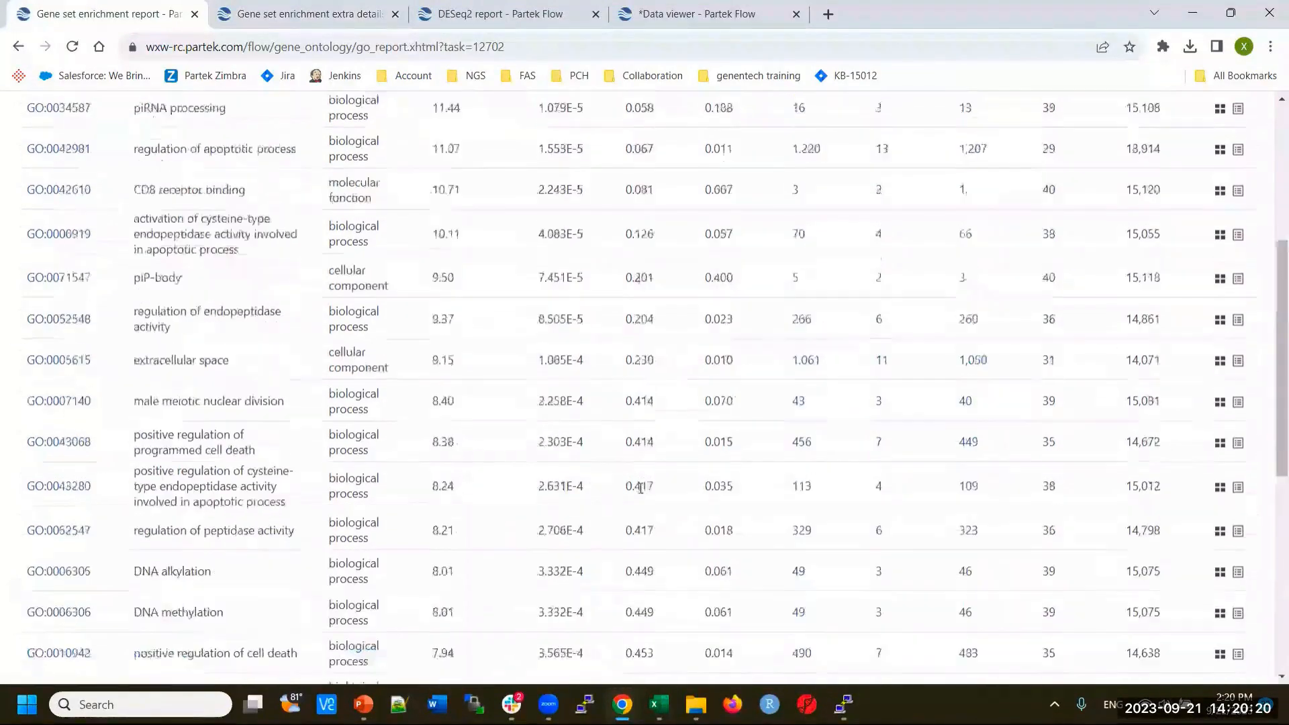
scroll(638, 492, up, 4)
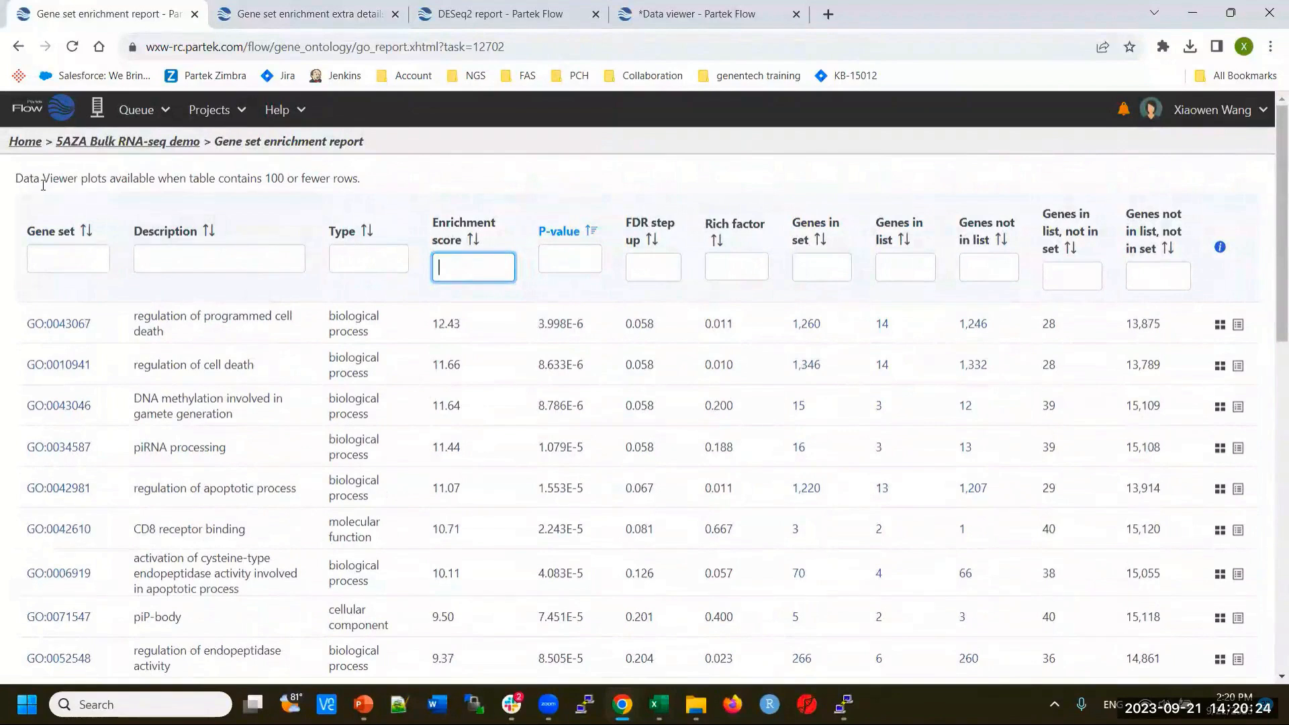
drag(15, 179, 350, 191)
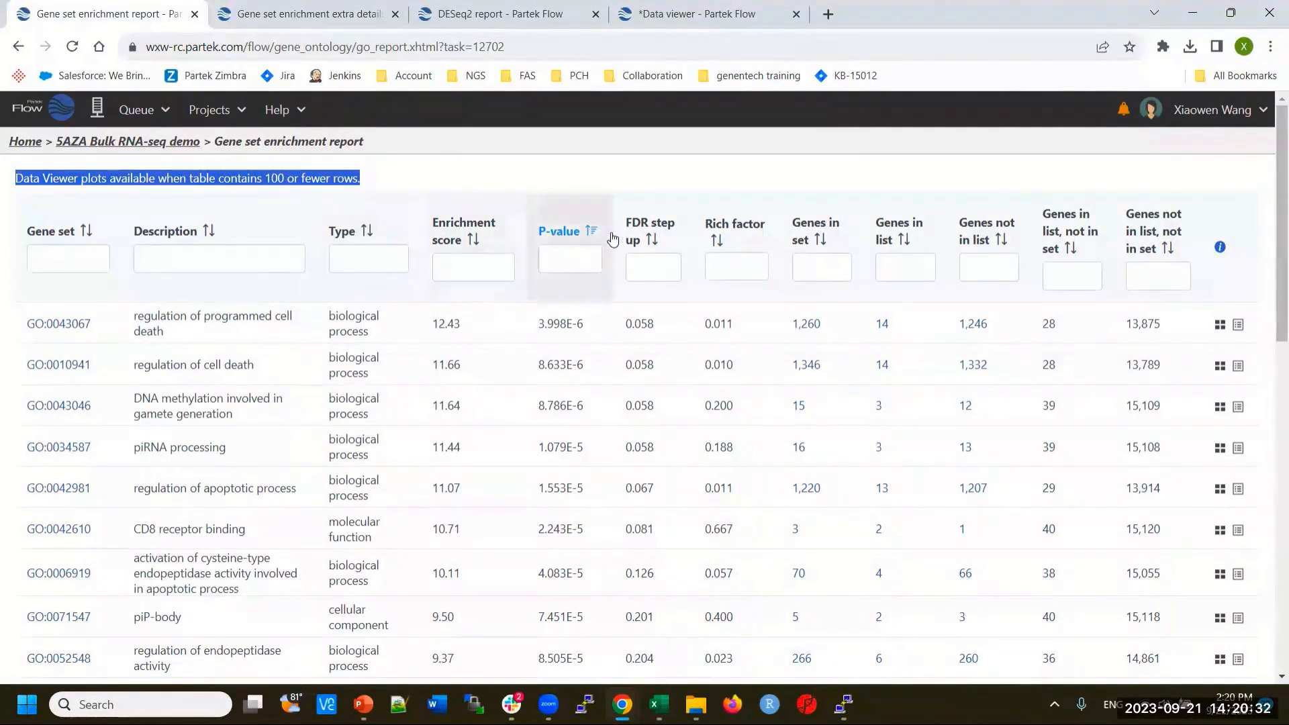
Filter the gene set enrichment report to P-values <0.001 and review the remaining rows.
click(565, 258)
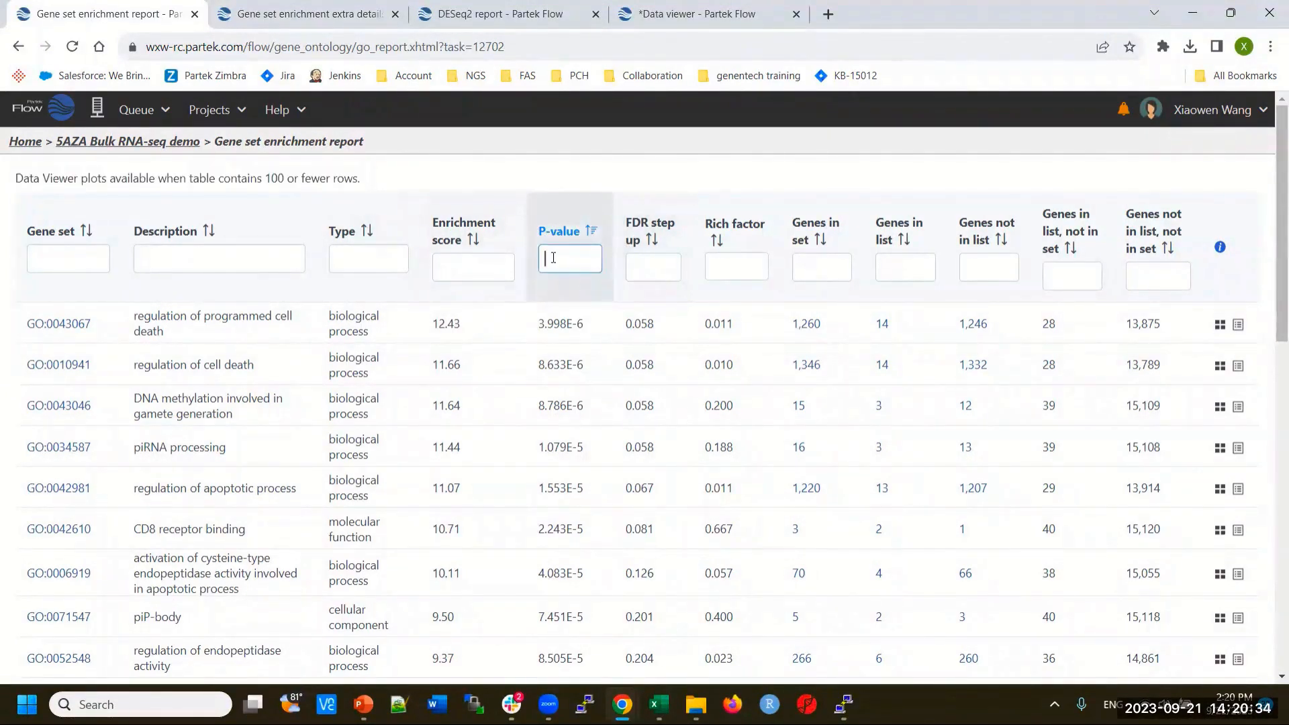
text(<0.05)
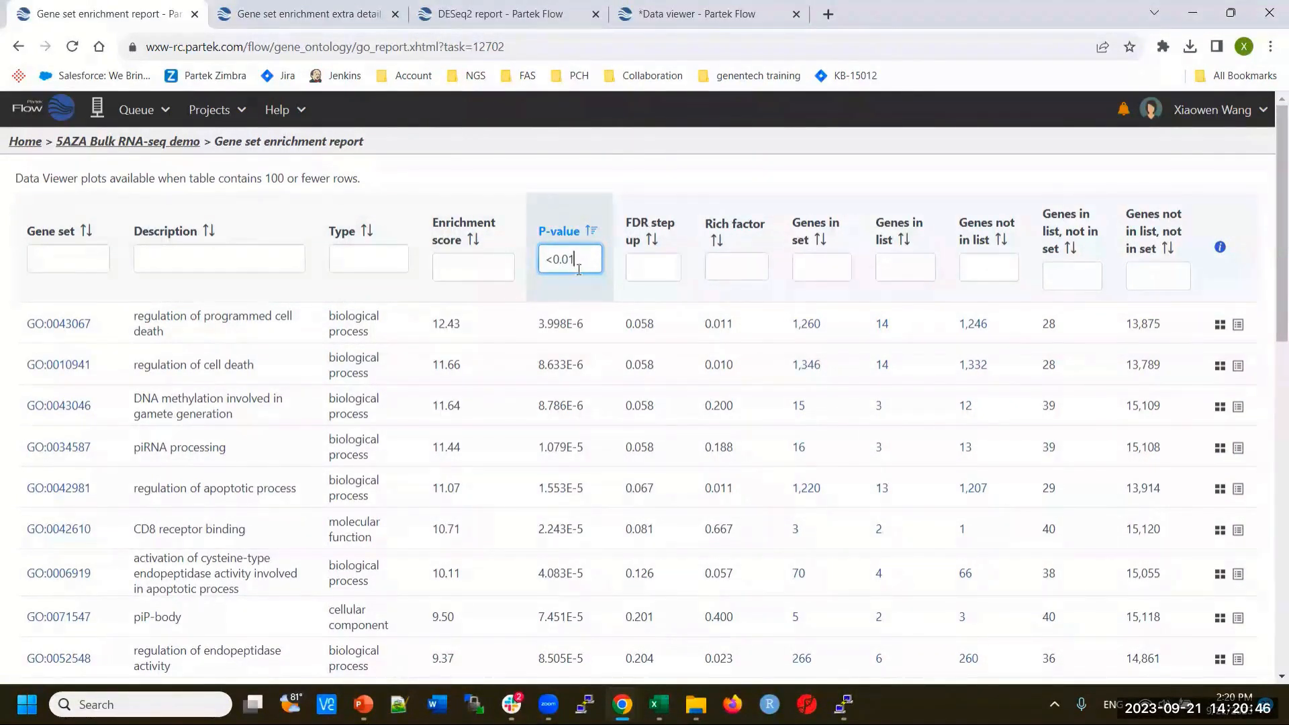
click(568, 260)
text(0)
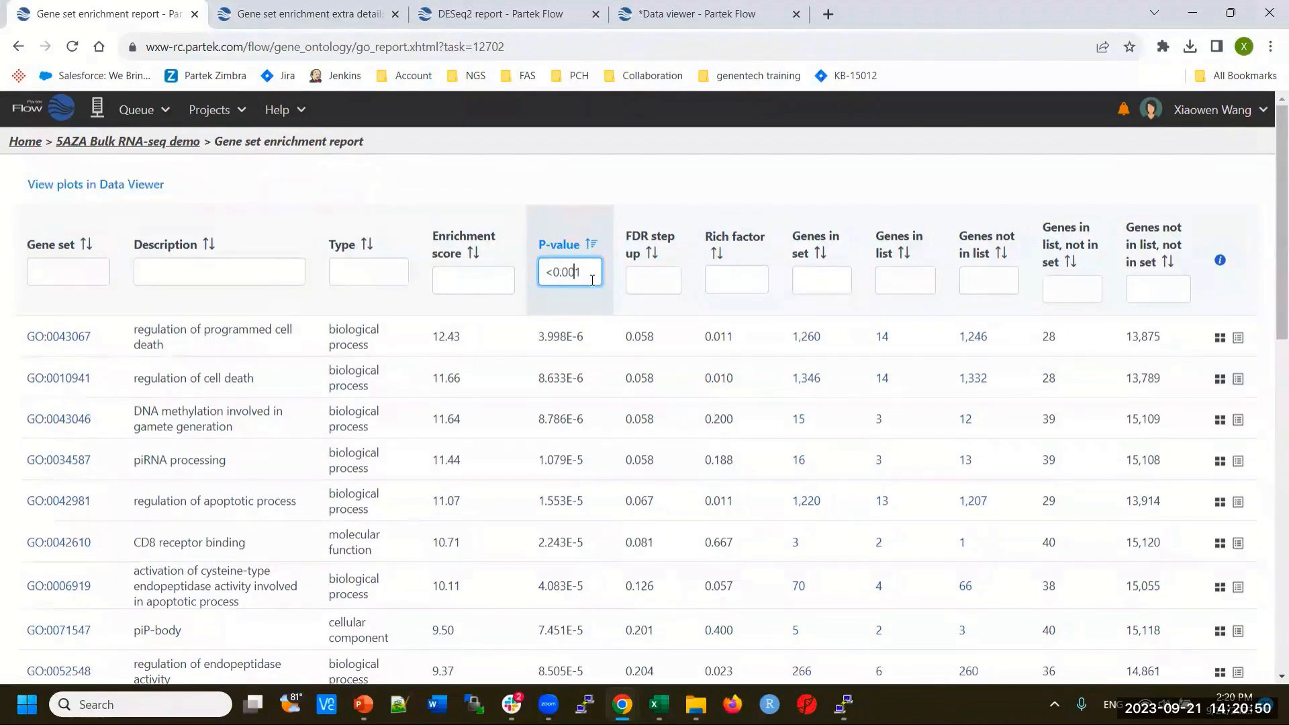
scroll(512, 490, down, 12)
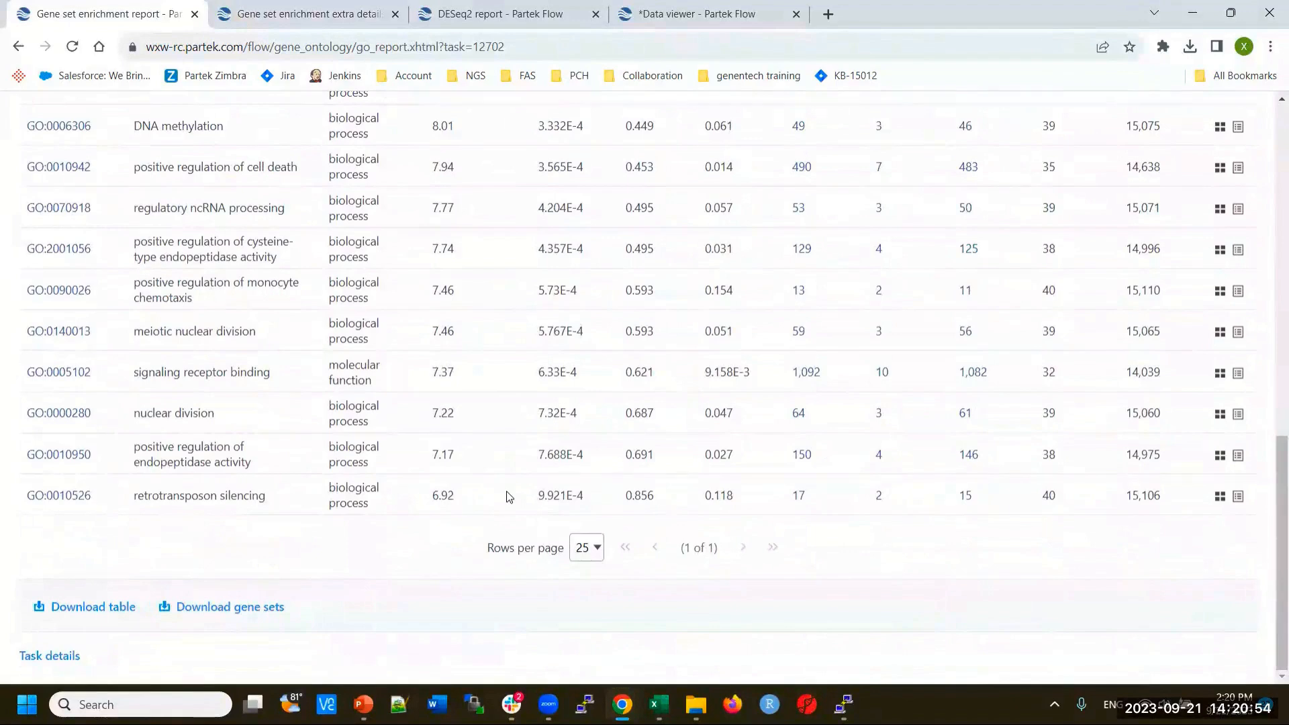
scroll(508, 497, up, 12)
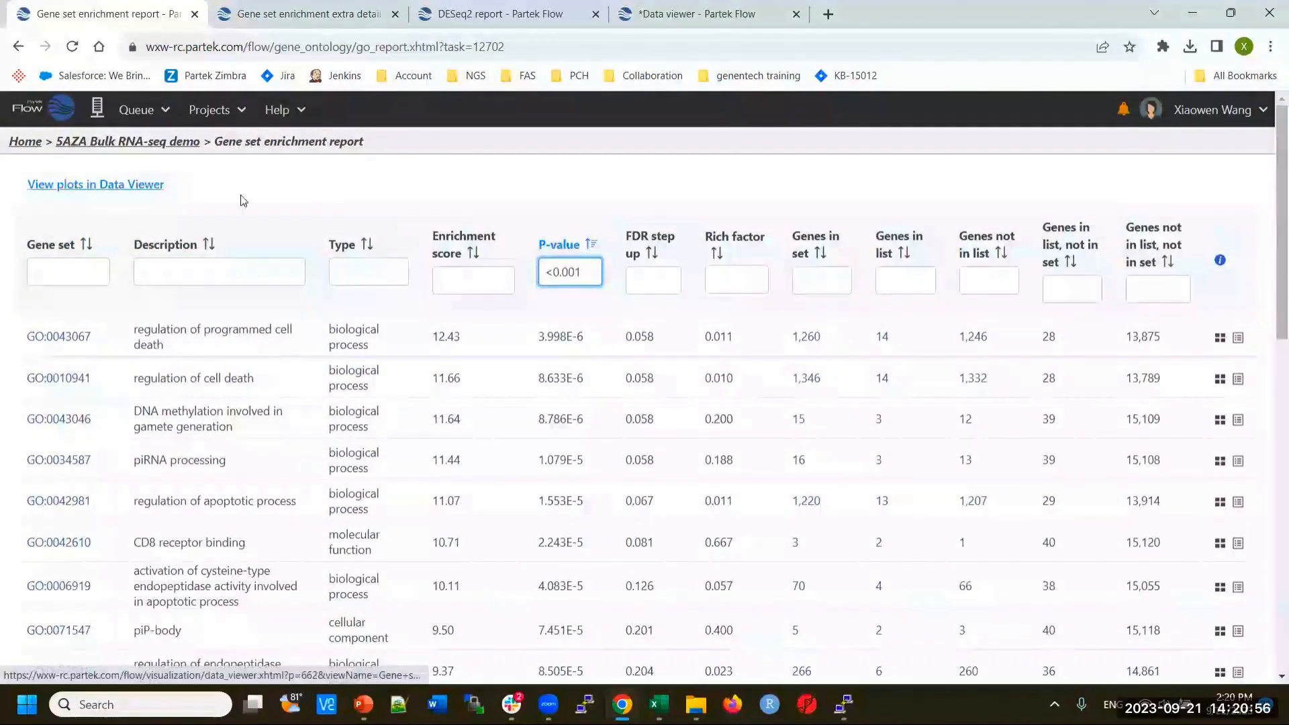
Return to the project's pipeline and open the Filter gene sets task for the green branch's Gene set enrichment node.
click(171, 143)
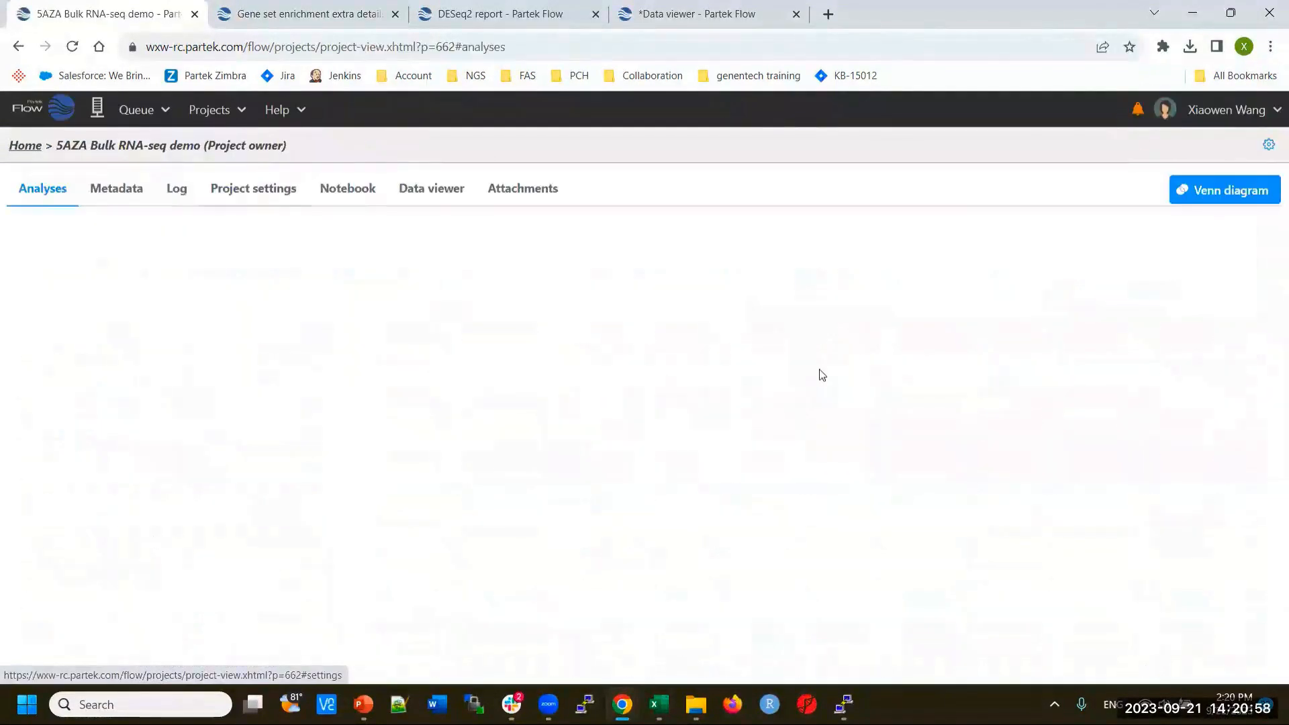
click(813, 456)
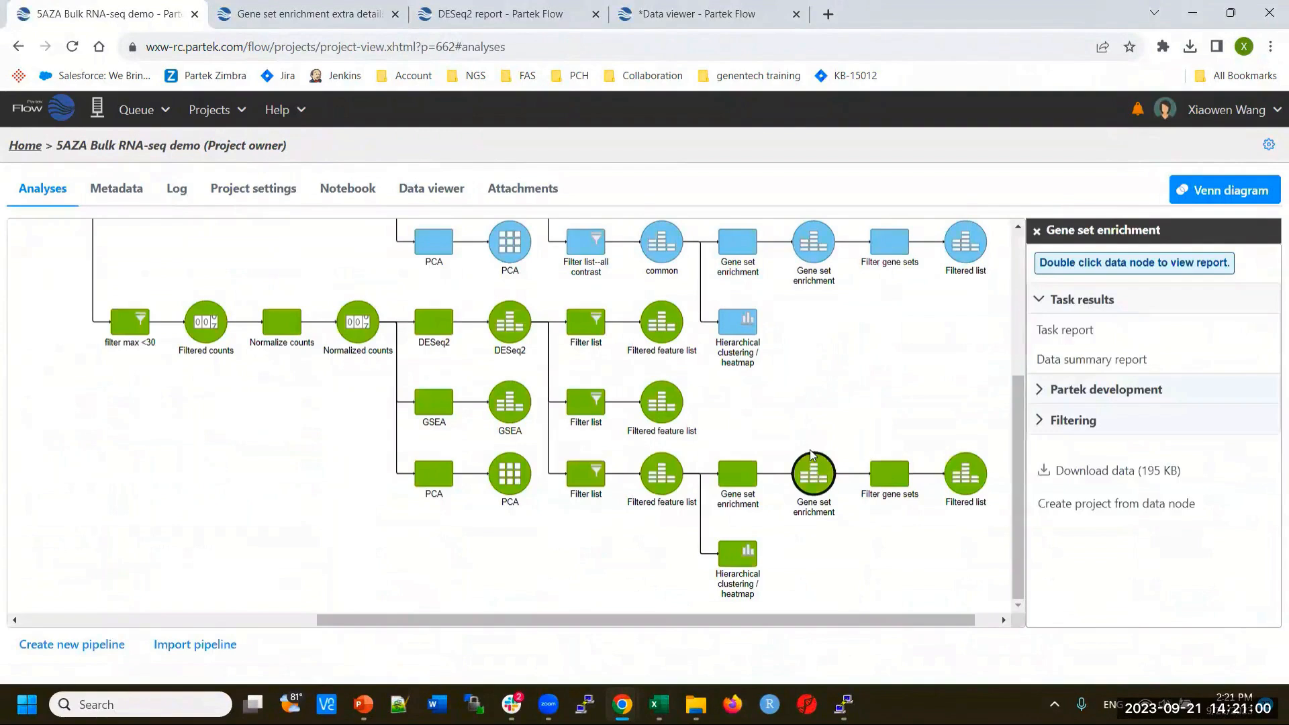
click(1075, 422)
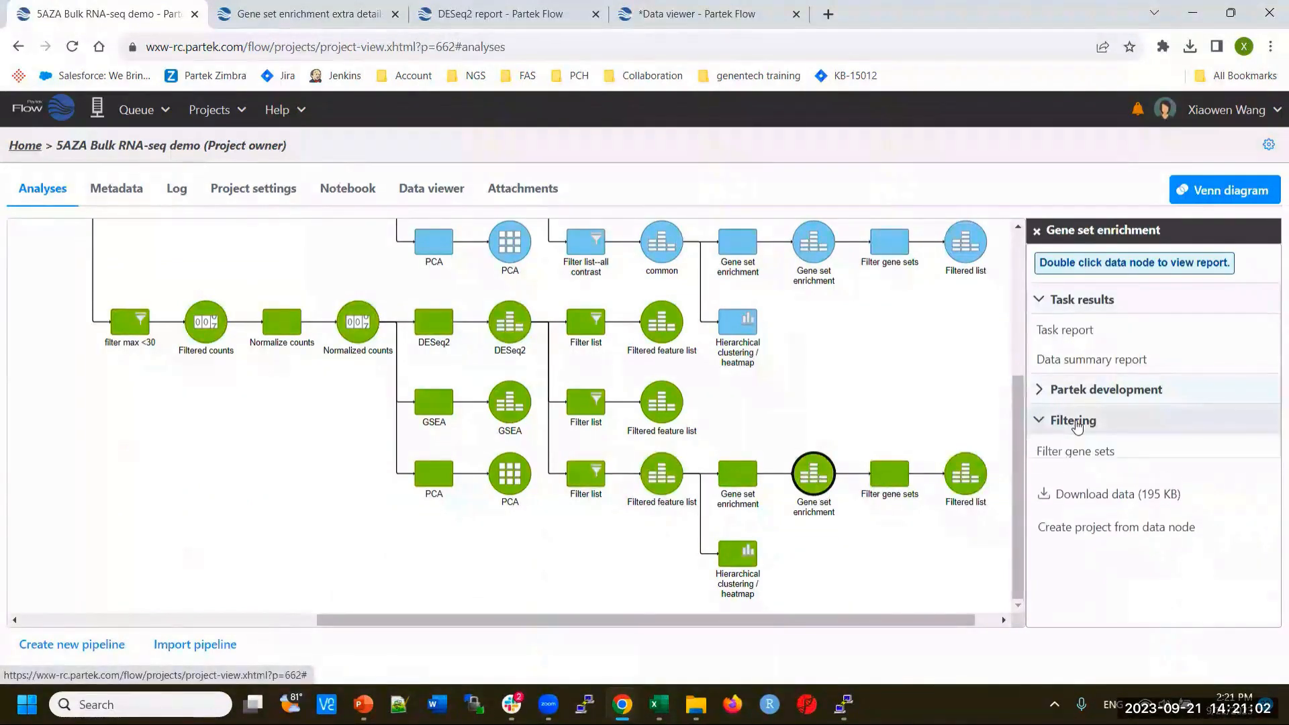
click(1072, 452)
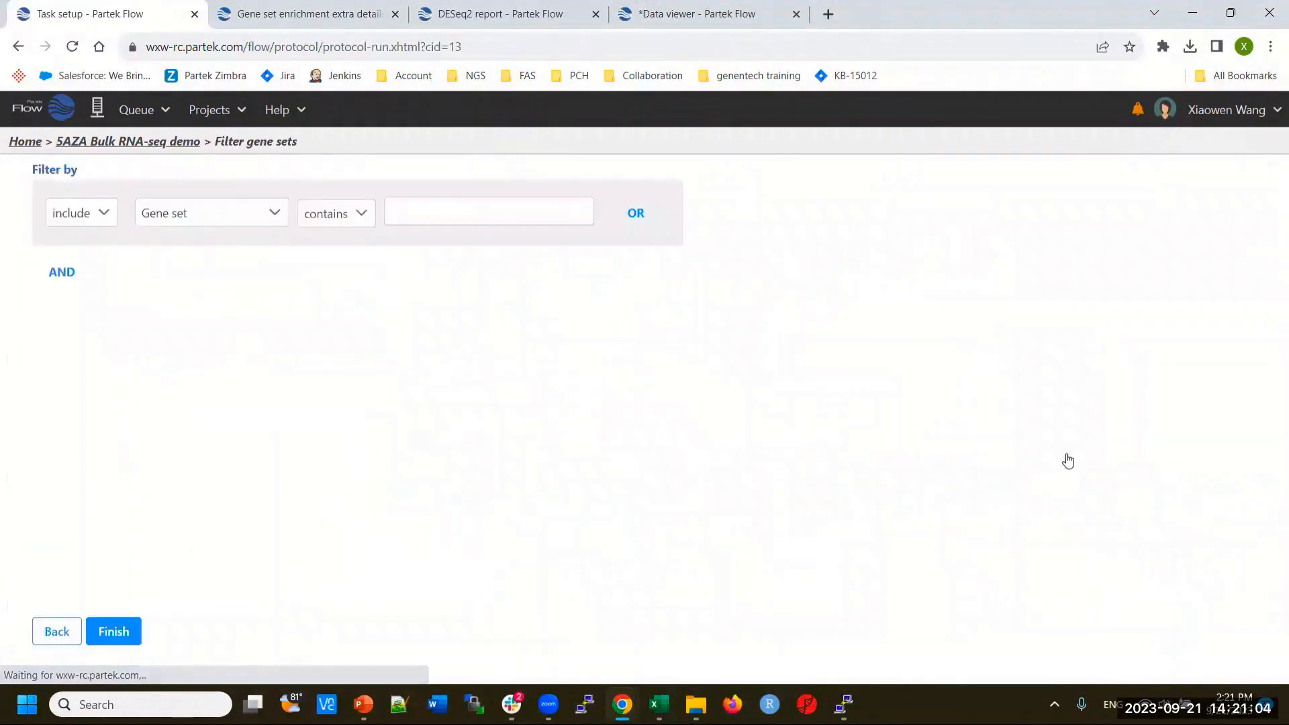
Try Description and P-value as criteria for filtering the gene sets, checking the comparison options for Description.
click(262, 215)
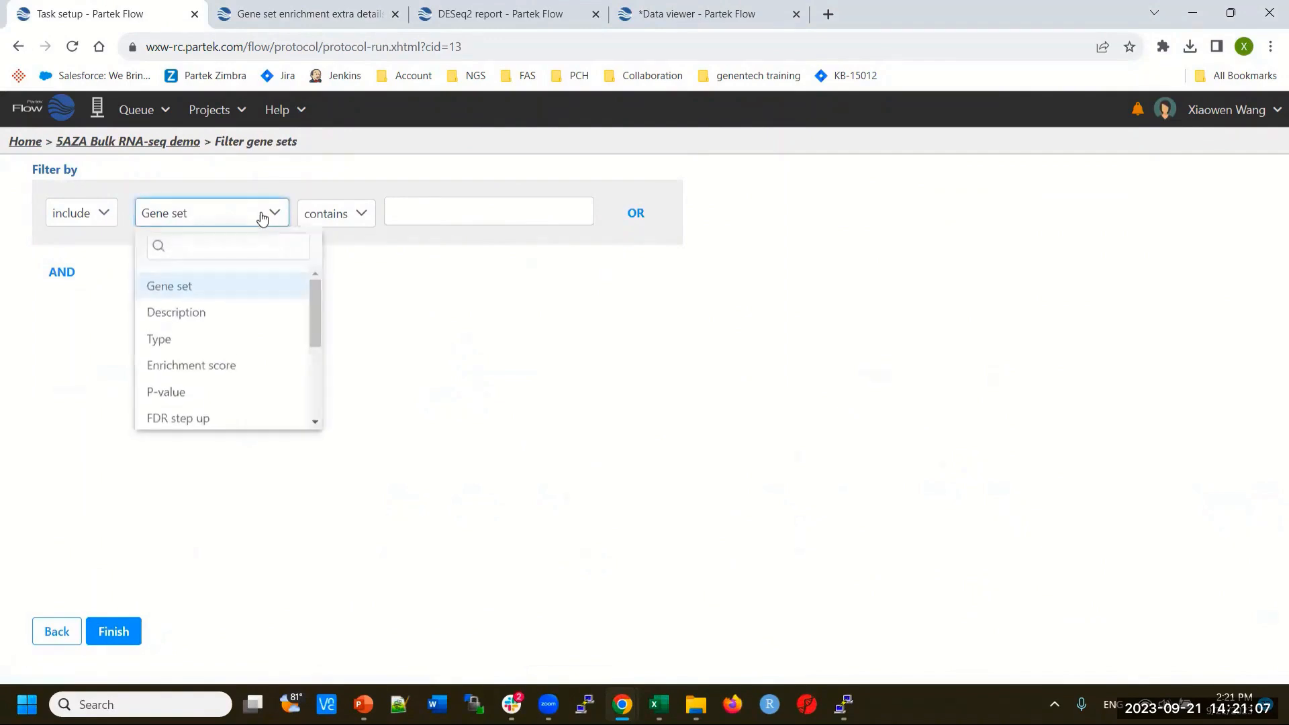
click(227, 314)
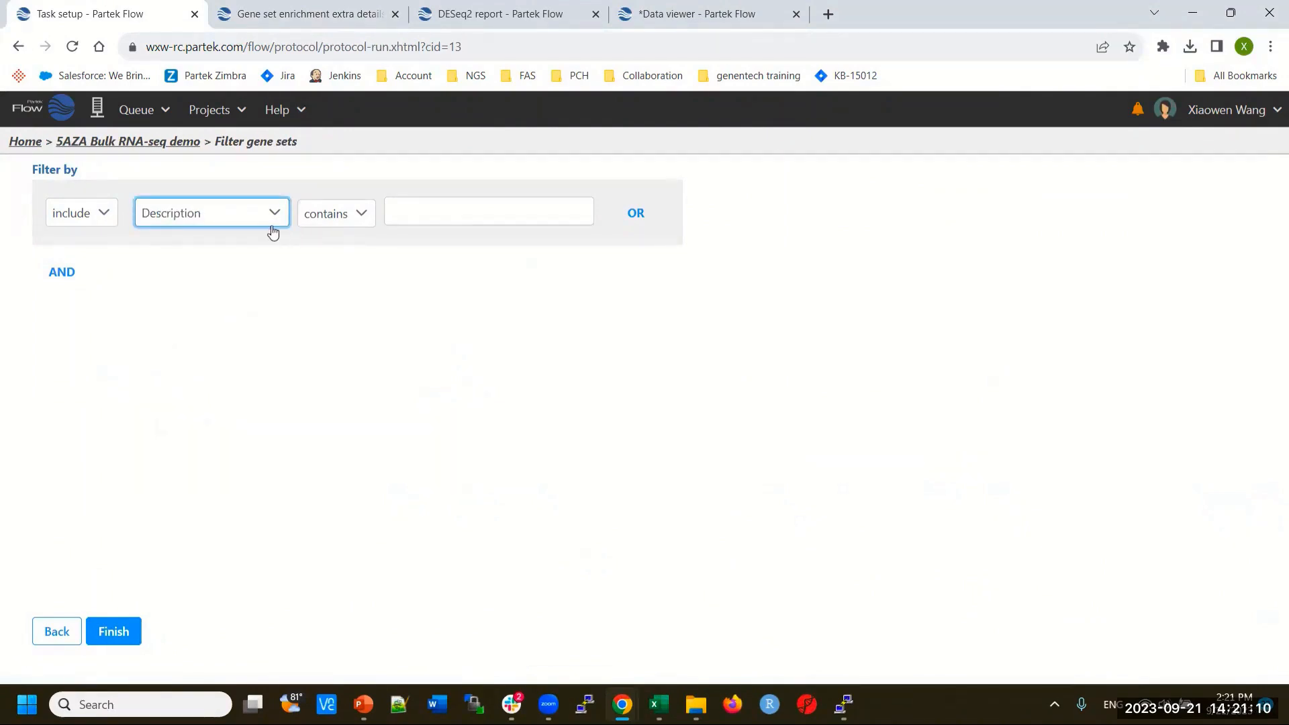
click(360, 218)
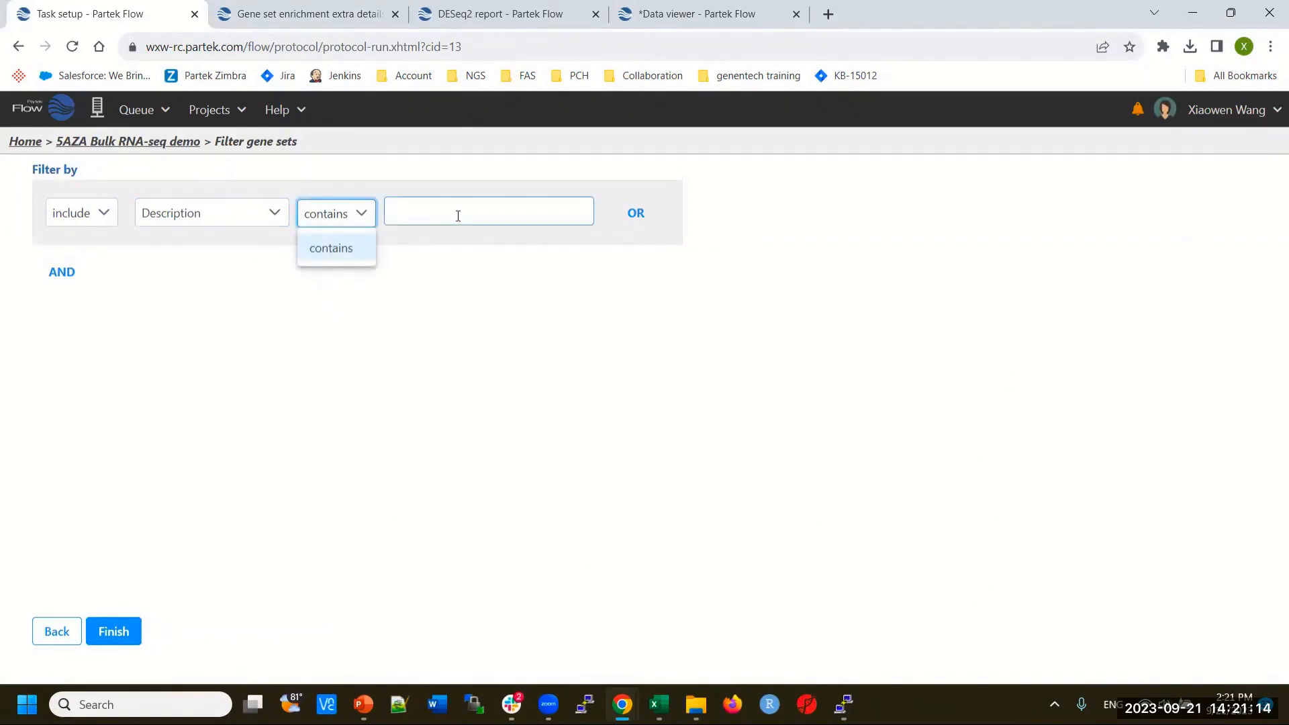
click(252, 223)
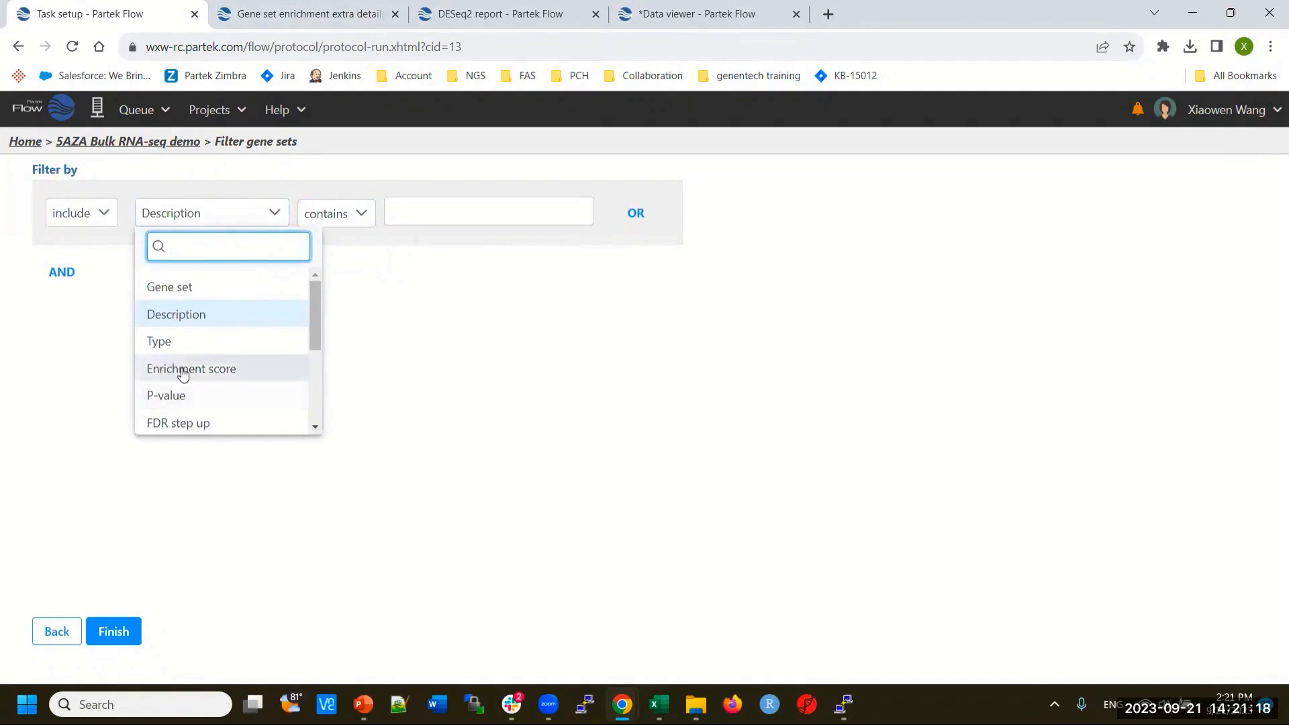
click(173, 396)
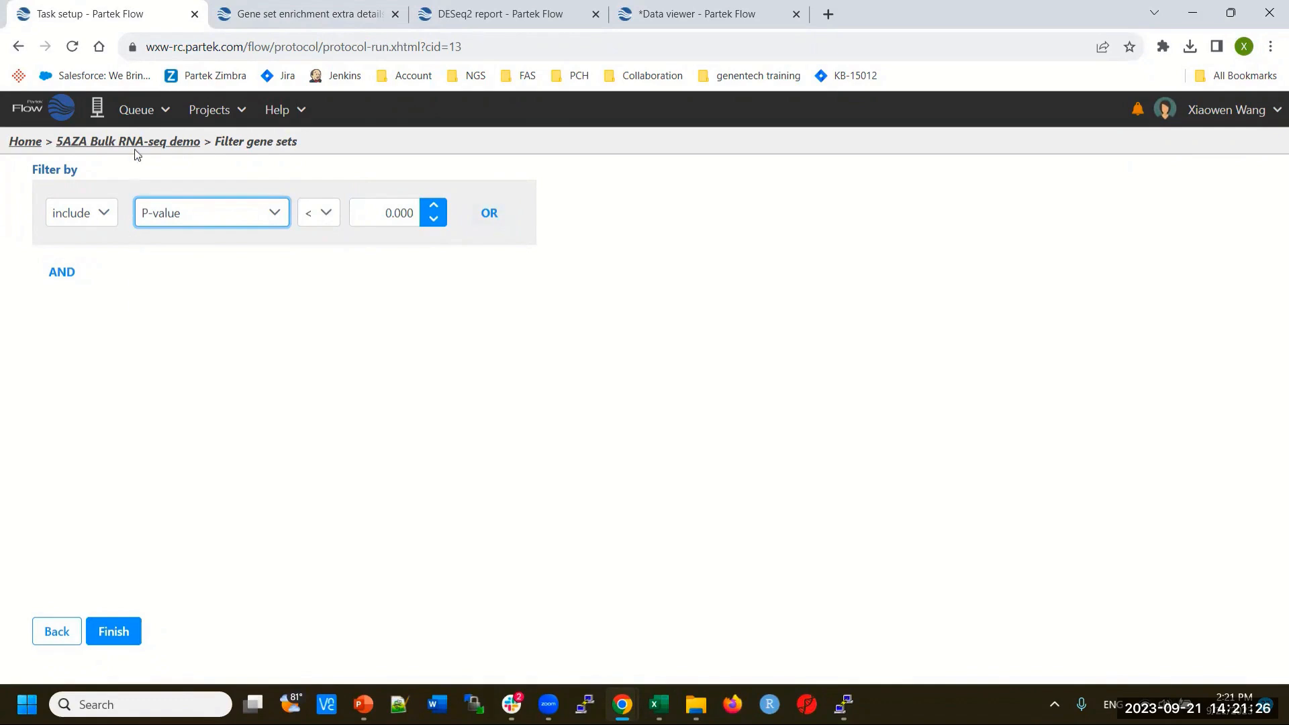
Open the Filtered list report at the end of the green branch and view its plots in the Data Viewer.
click(156, 145)
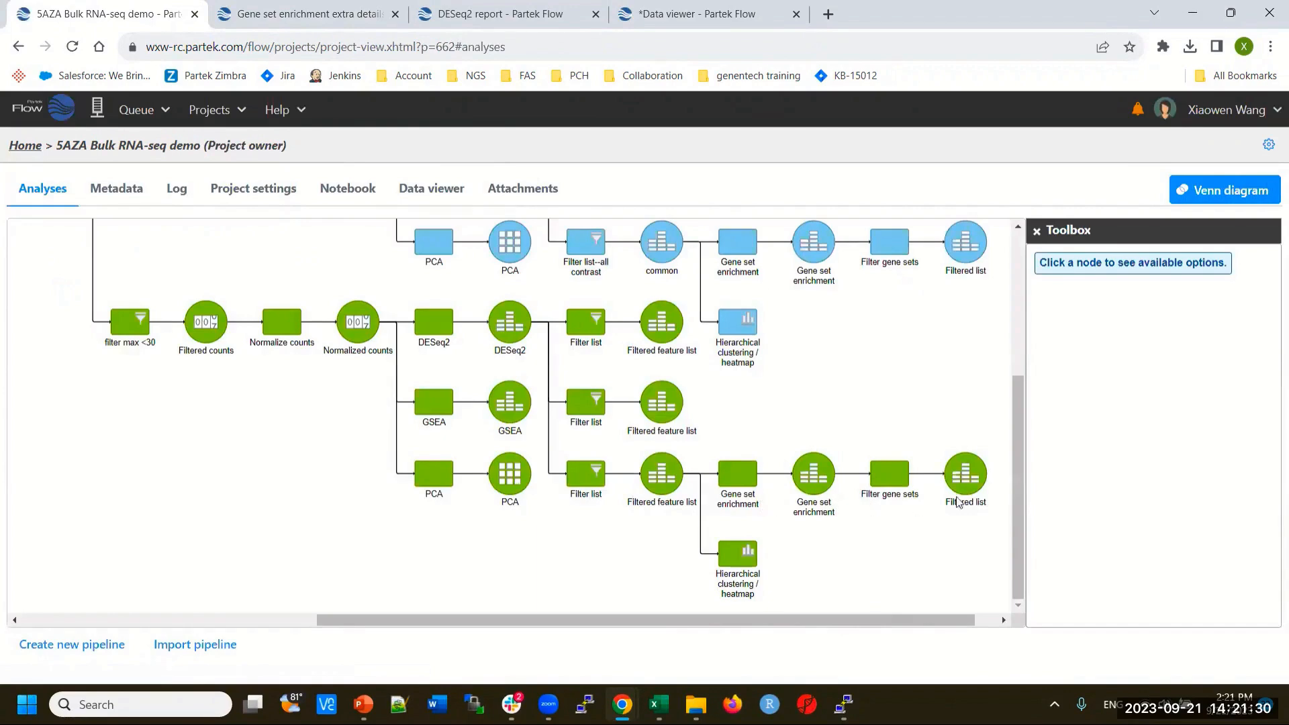
click(969, 480)
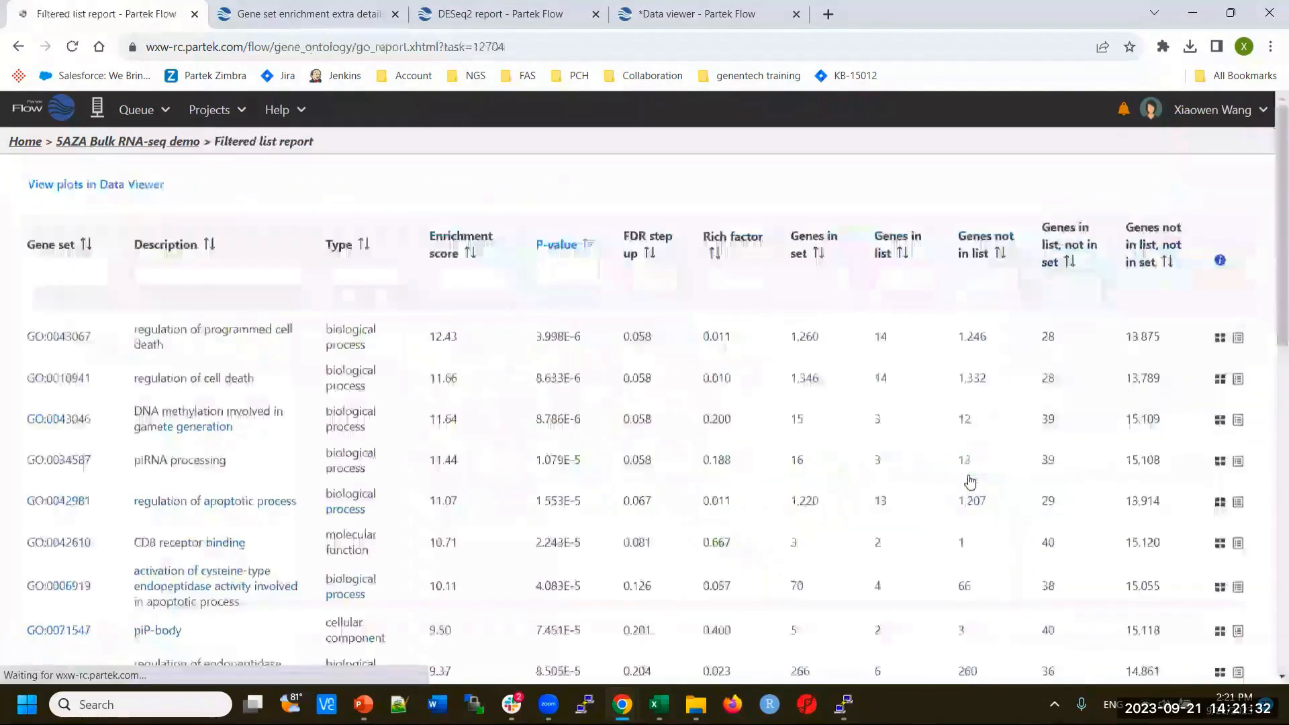
click(55, 190)
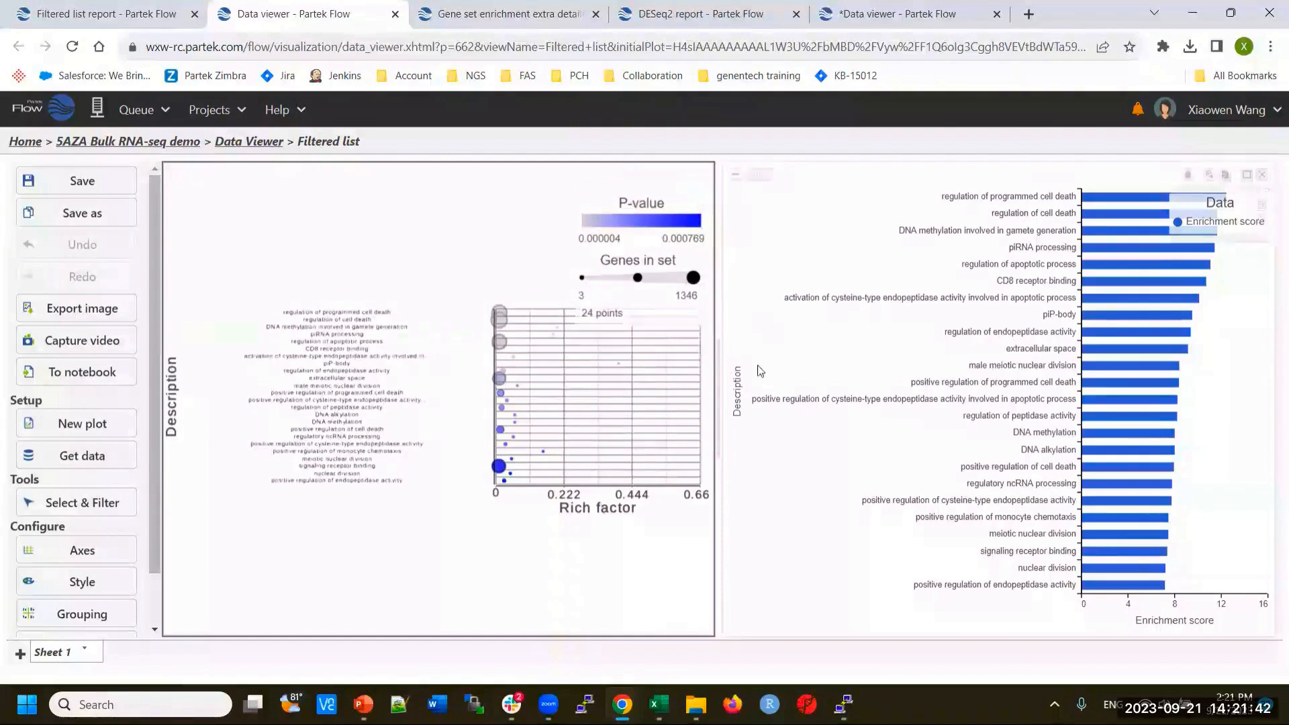
Select individual gene sets in the bar chart and bubble plot to compare them across both plots, and clear the selection.
click(1118, 197)
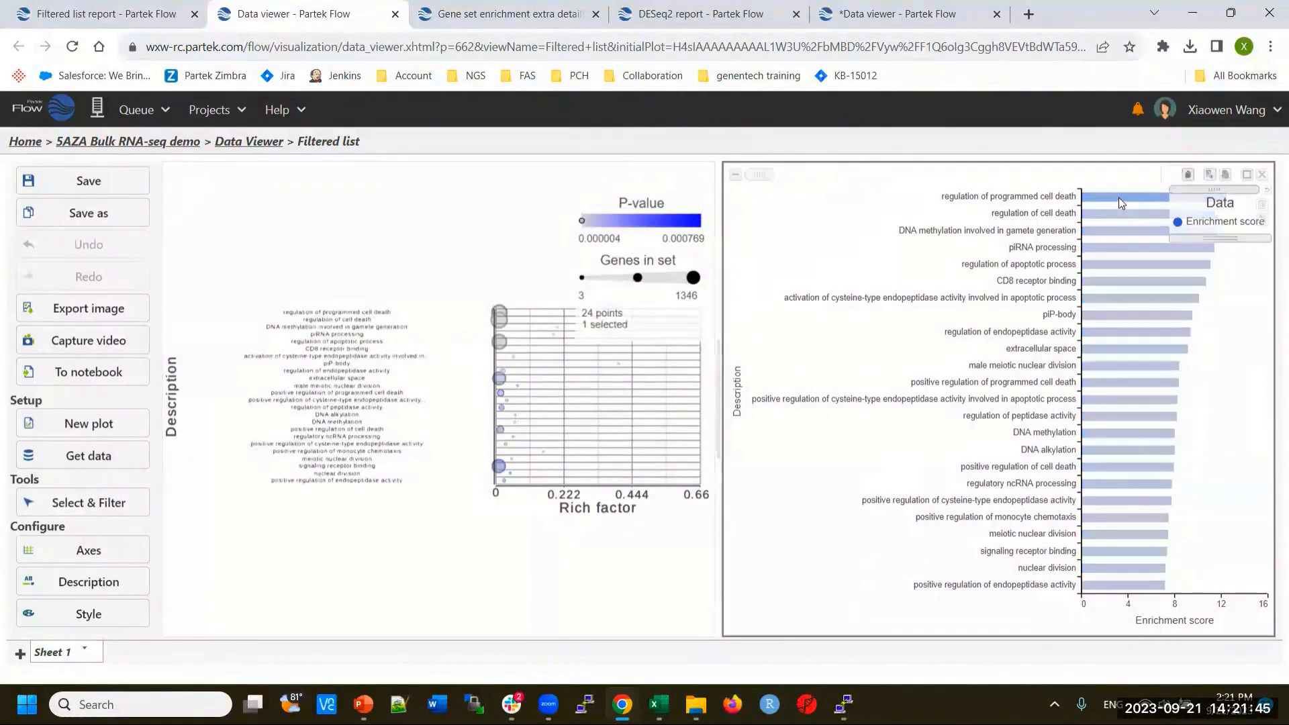
click(501, 316)
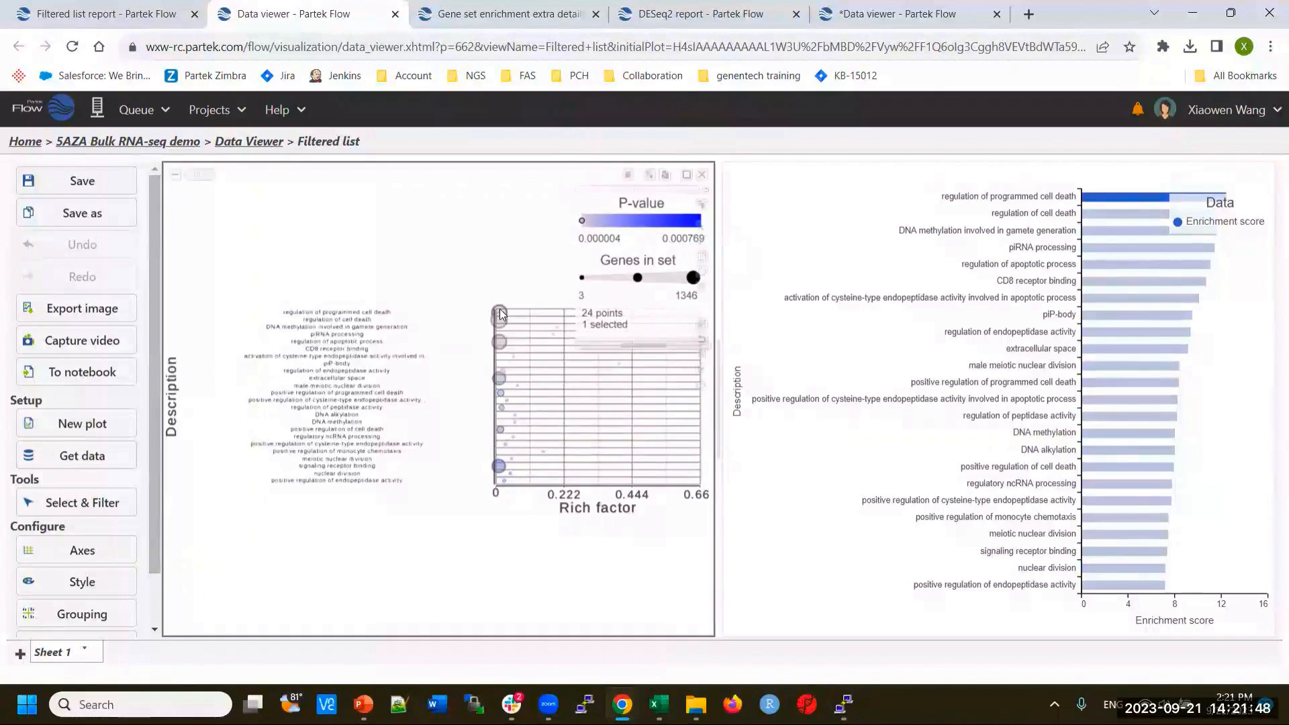
click(500, 321)
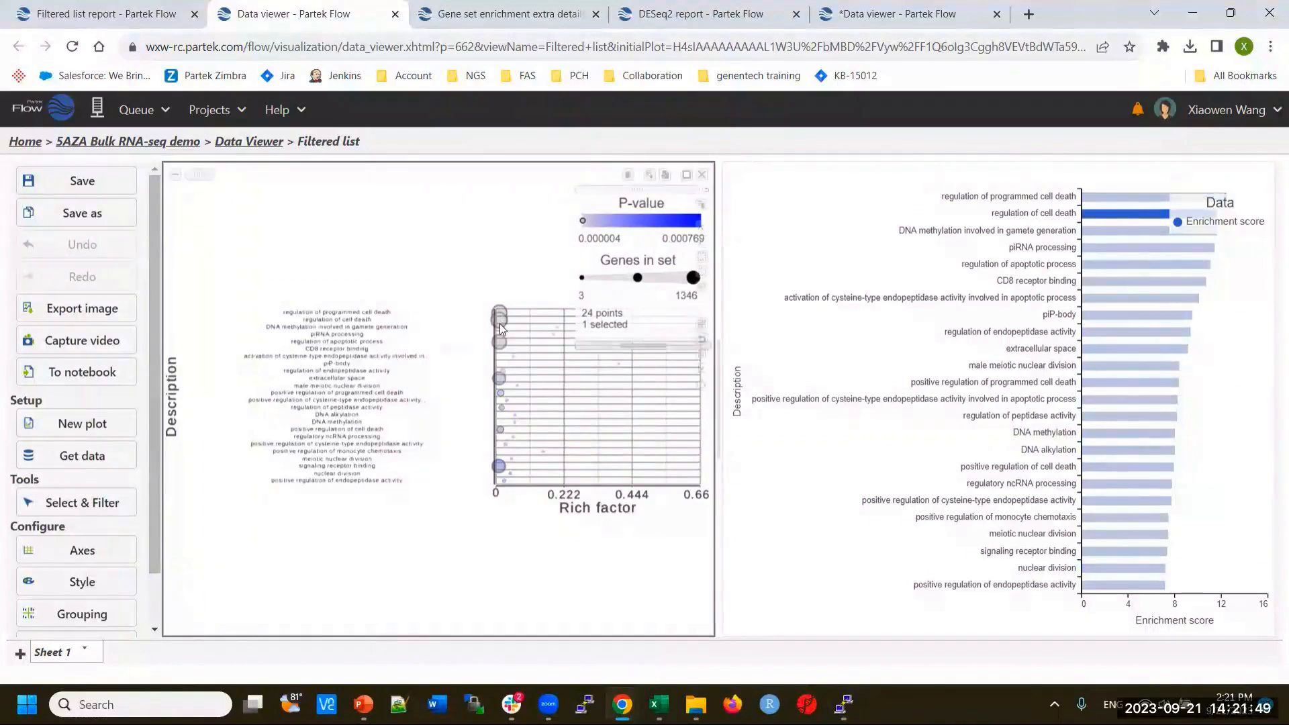
ctrl+click(501, 379)
ctrl+click(499, 465)
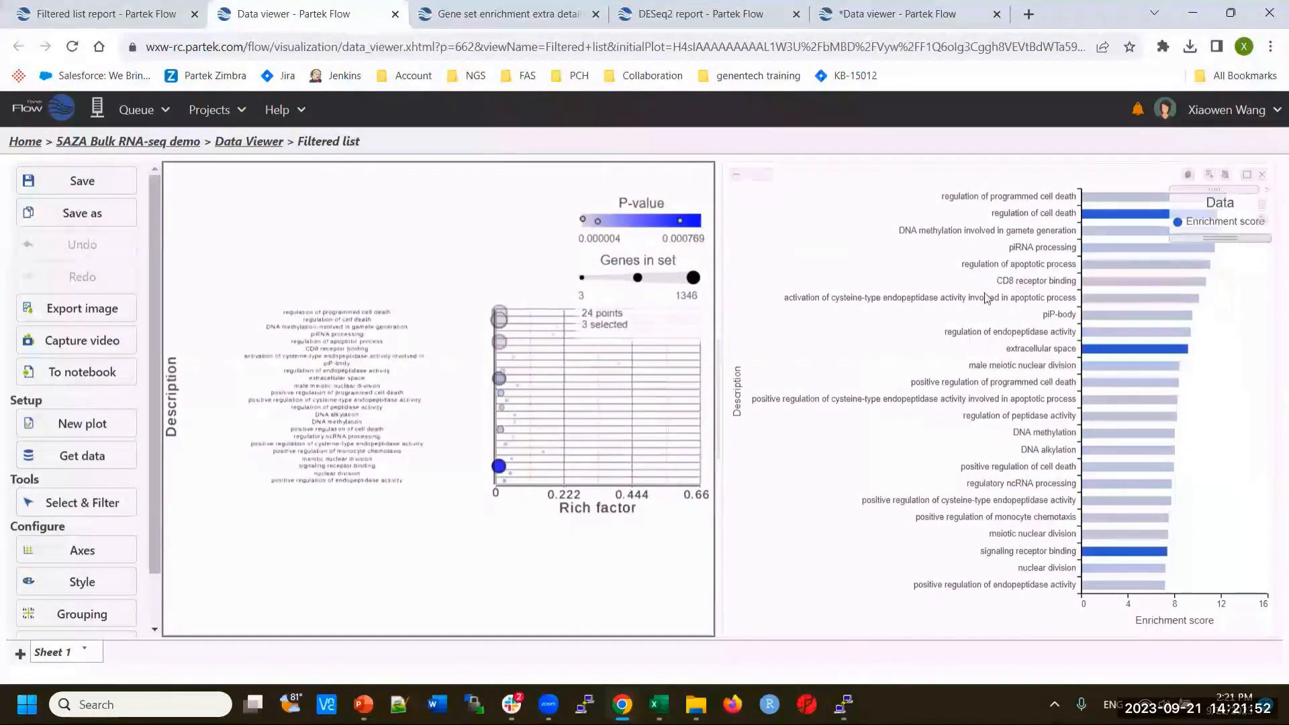
click(1215, 369)
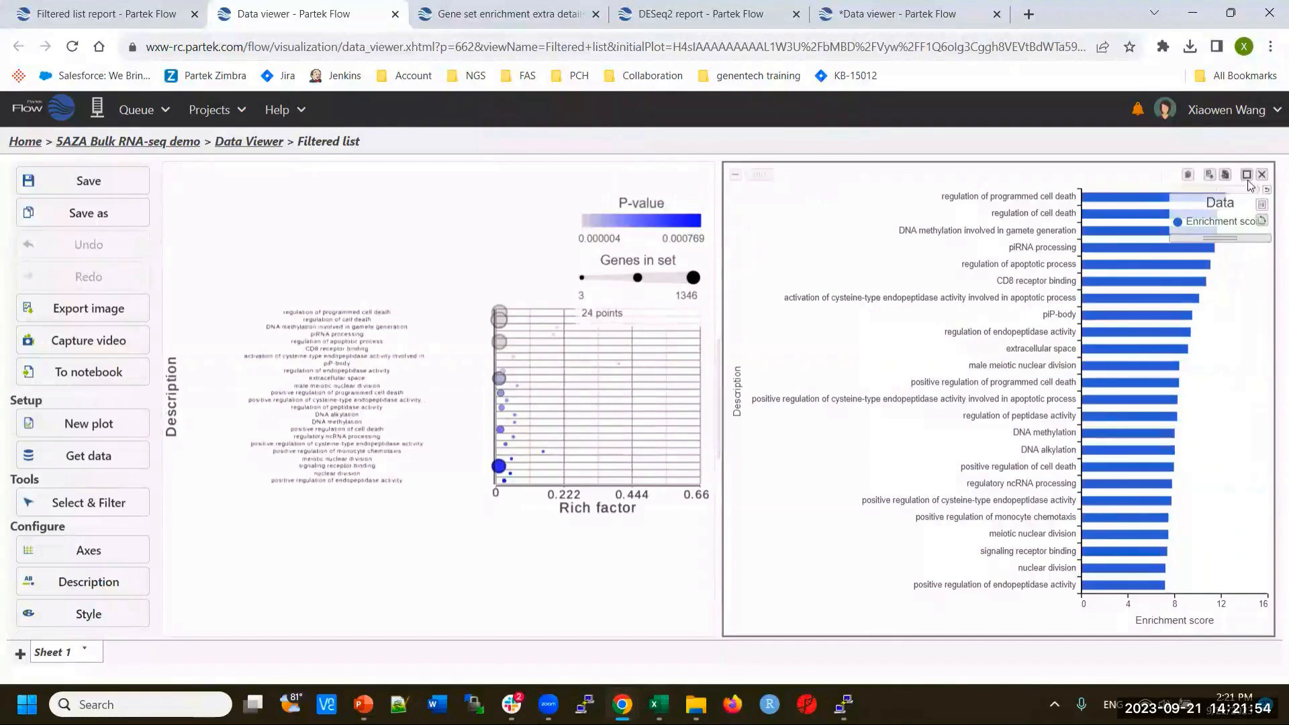
View the enrichment score bar chart at full size, and enlarge the Rich factor bubble plot in its place.
click(1247, 175)
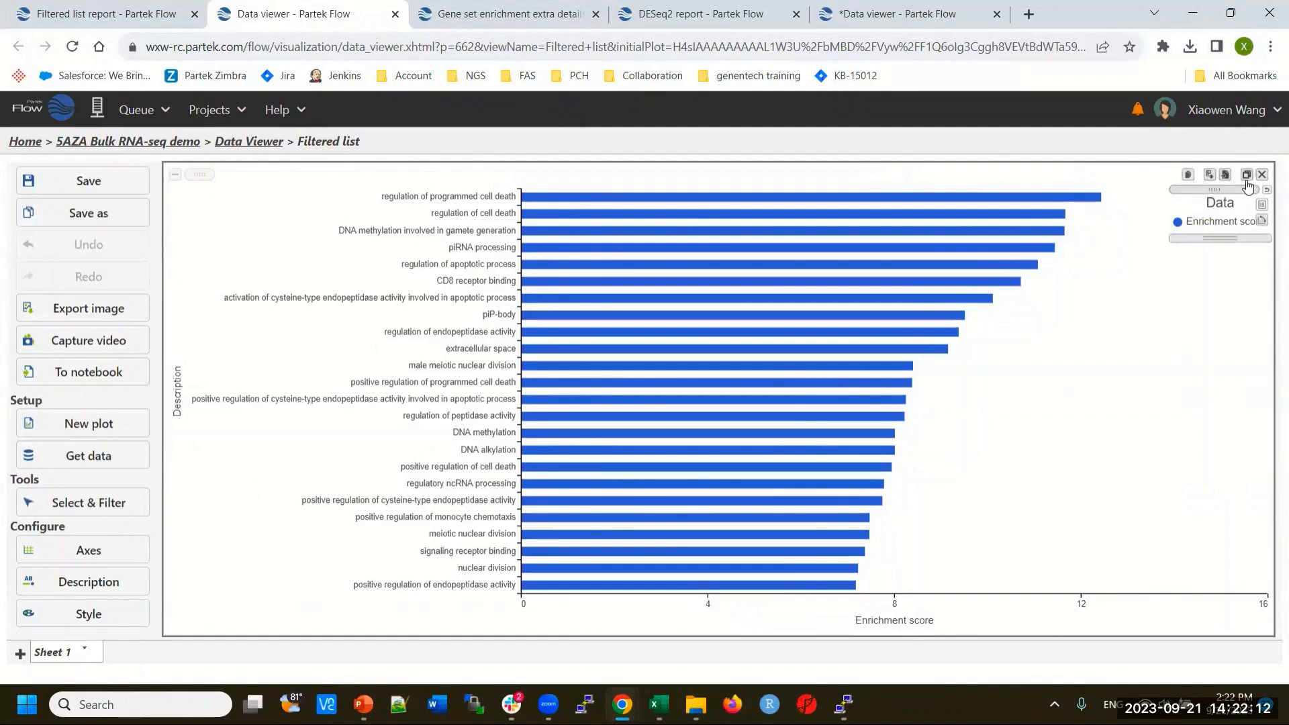
click(1247, 177)
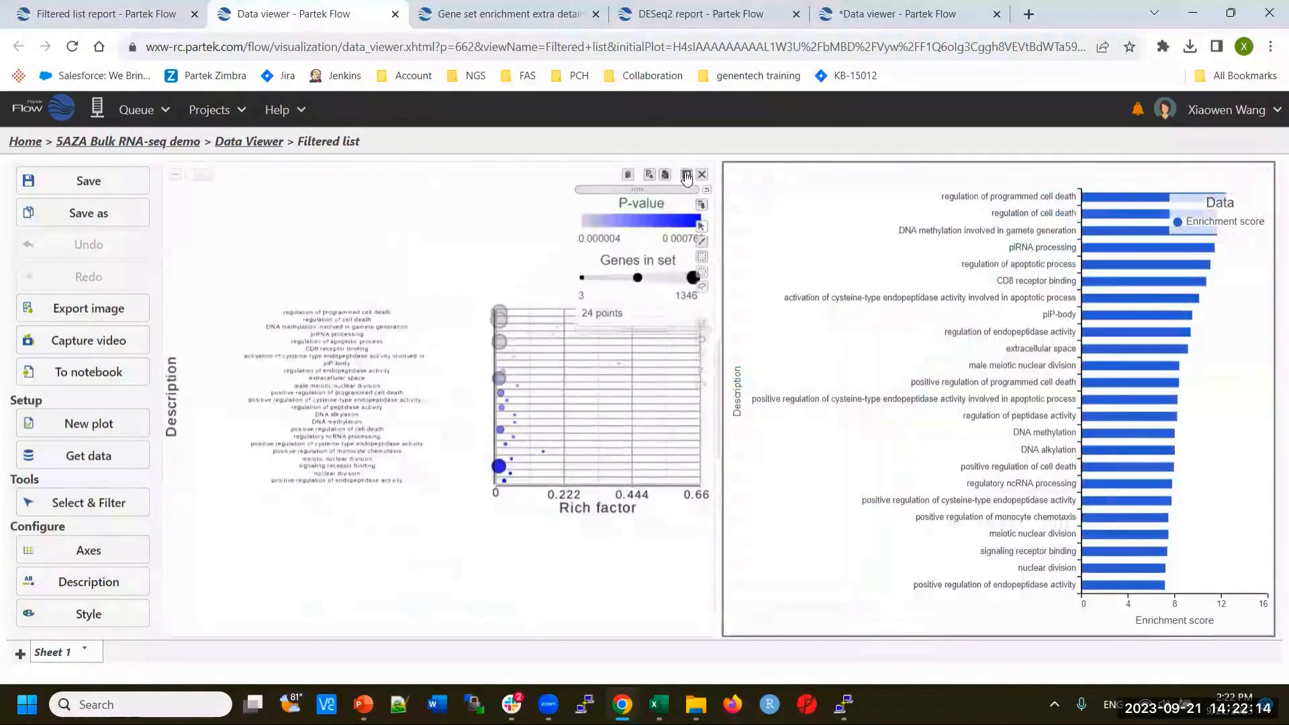
click(686, 175)
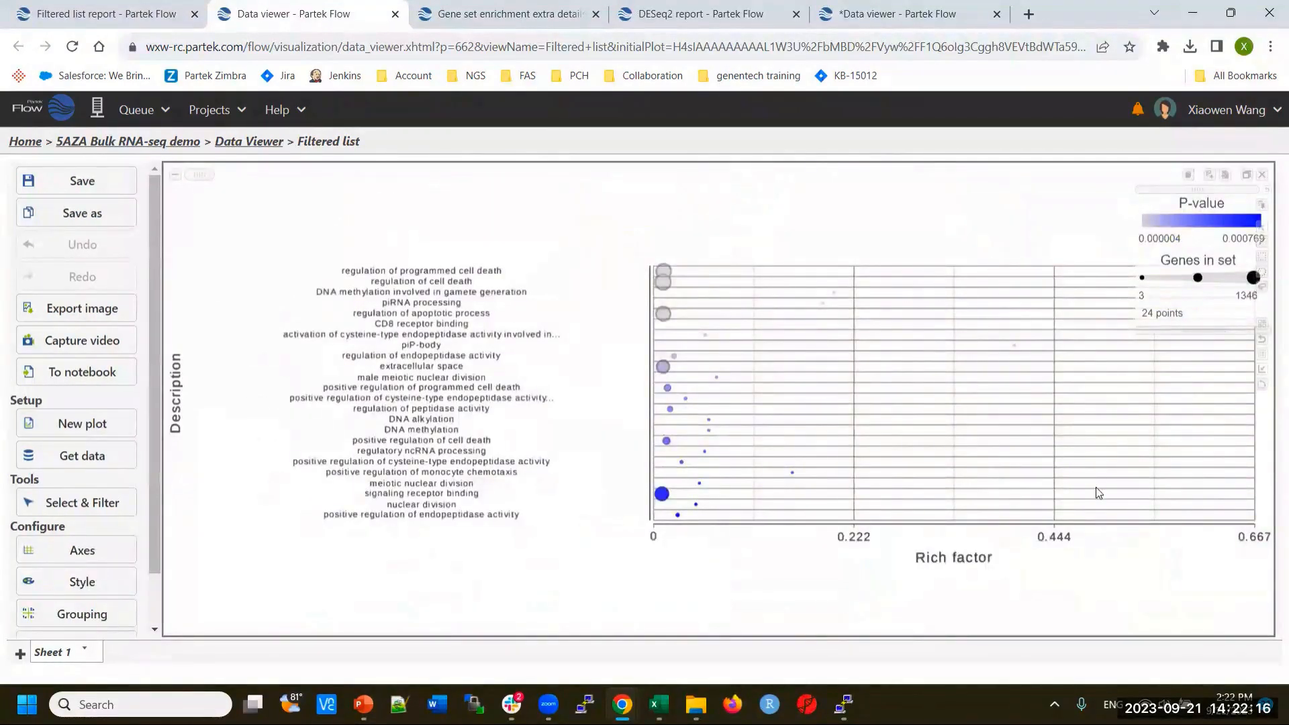
Set the bubble plot's X axis data to Enrichment score.
click(74, 552)
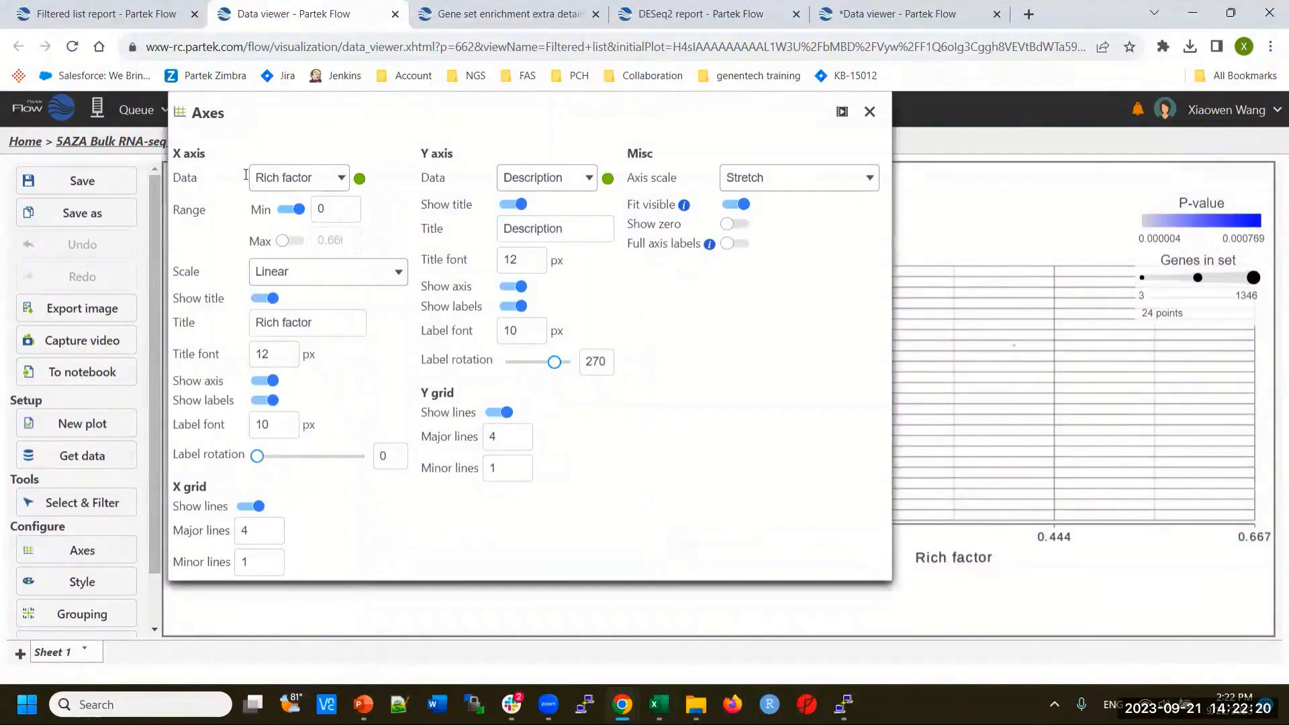
click(317, 177)
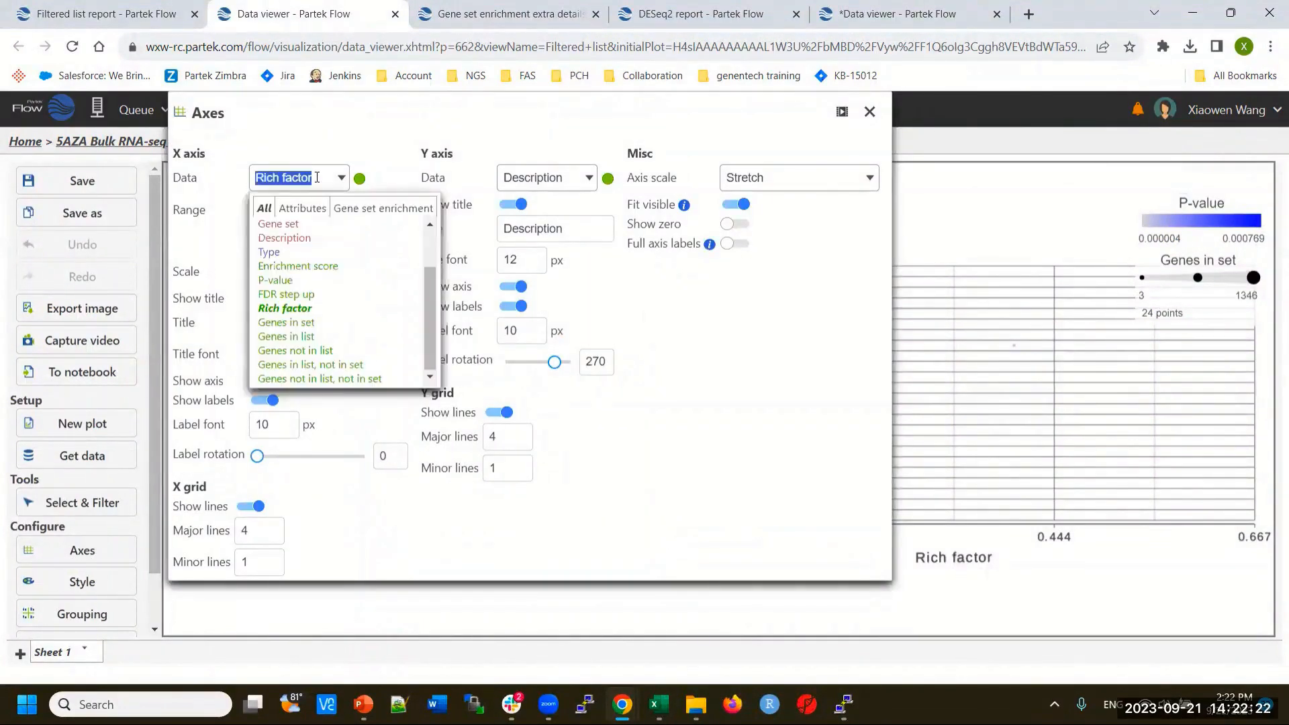
click(335, 267)
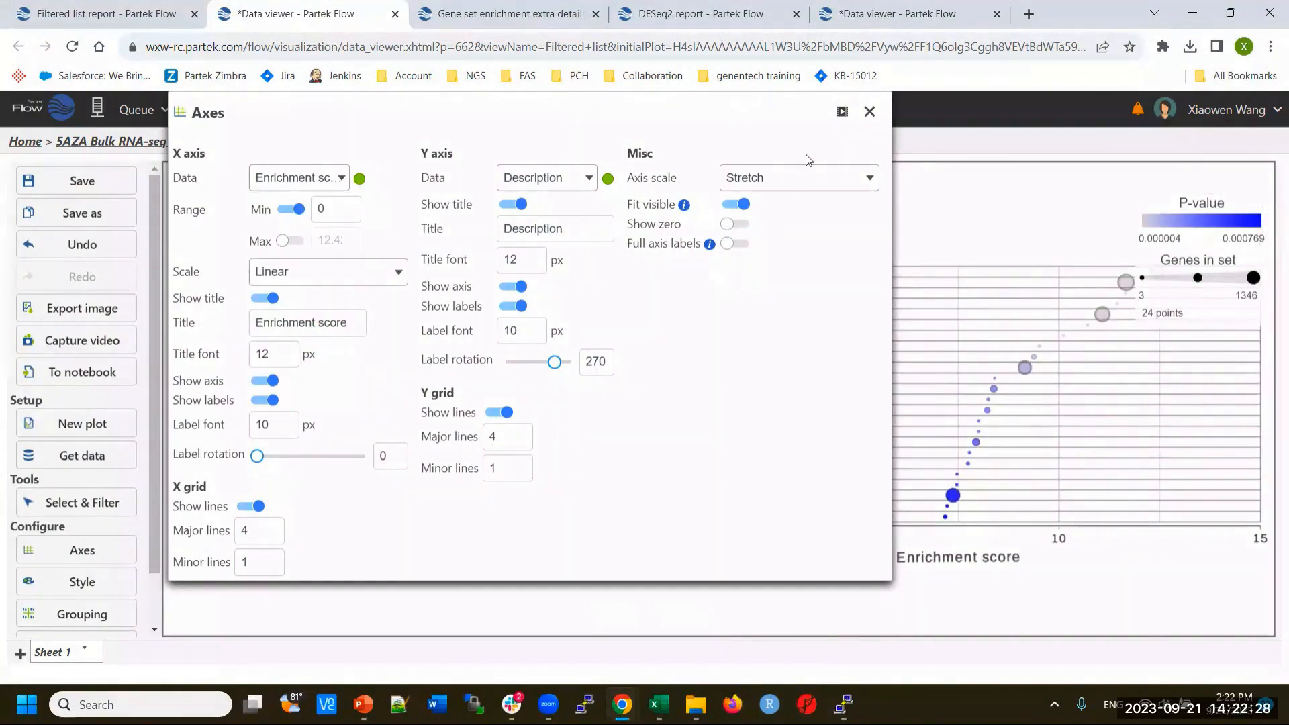
click(869, 111)
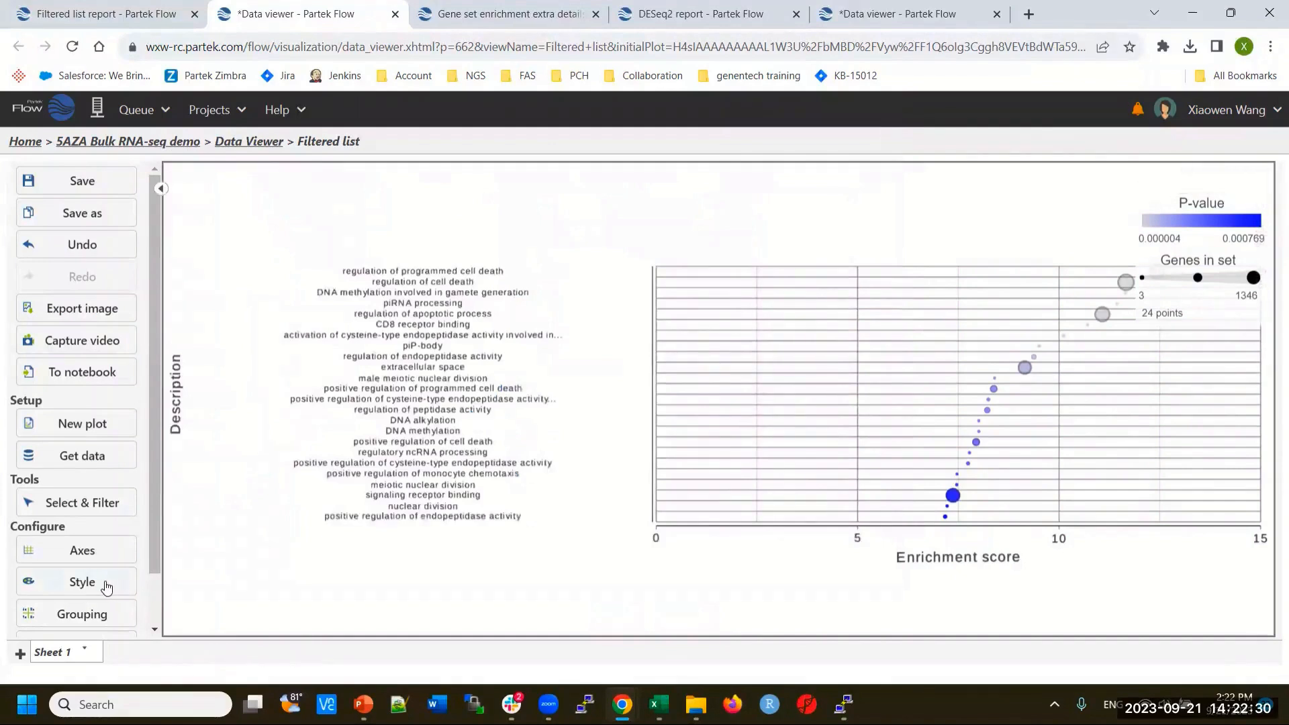
Color the bubble plot's points by Genes in set and size them by Rich factor.
click(82, 581)
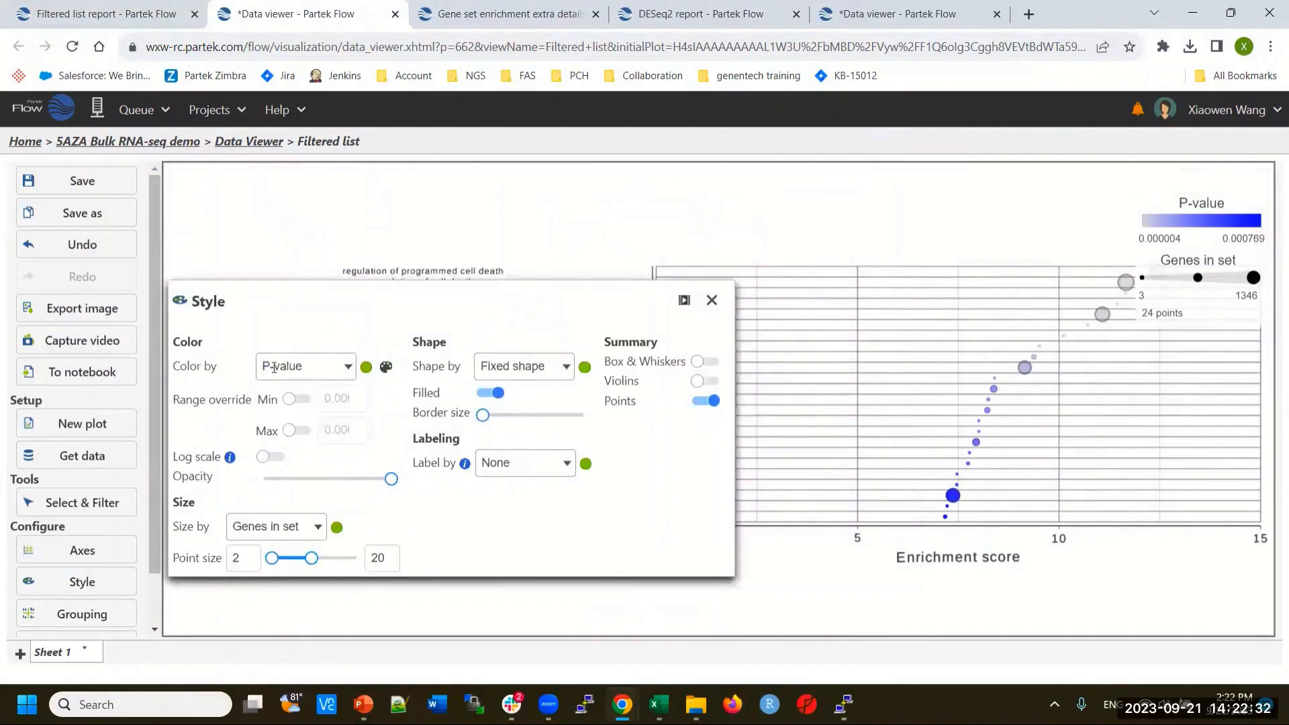
click(320, 369)
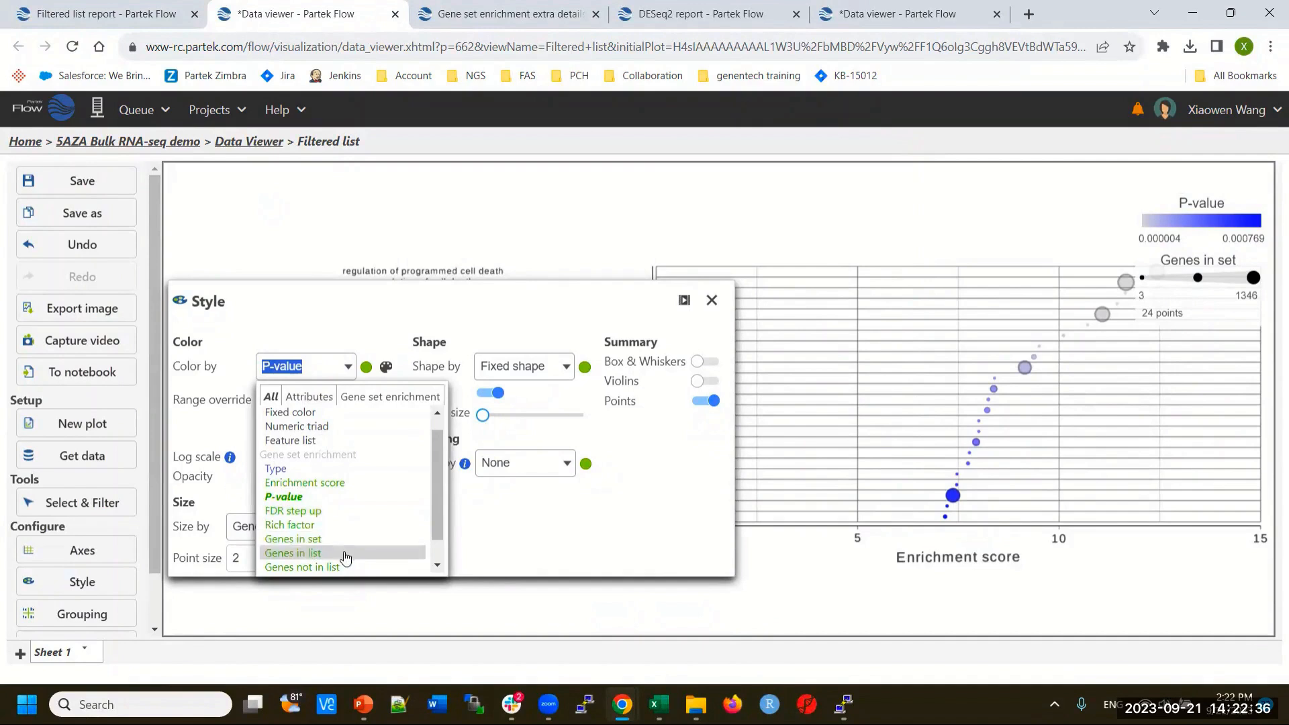
click(281, 540)
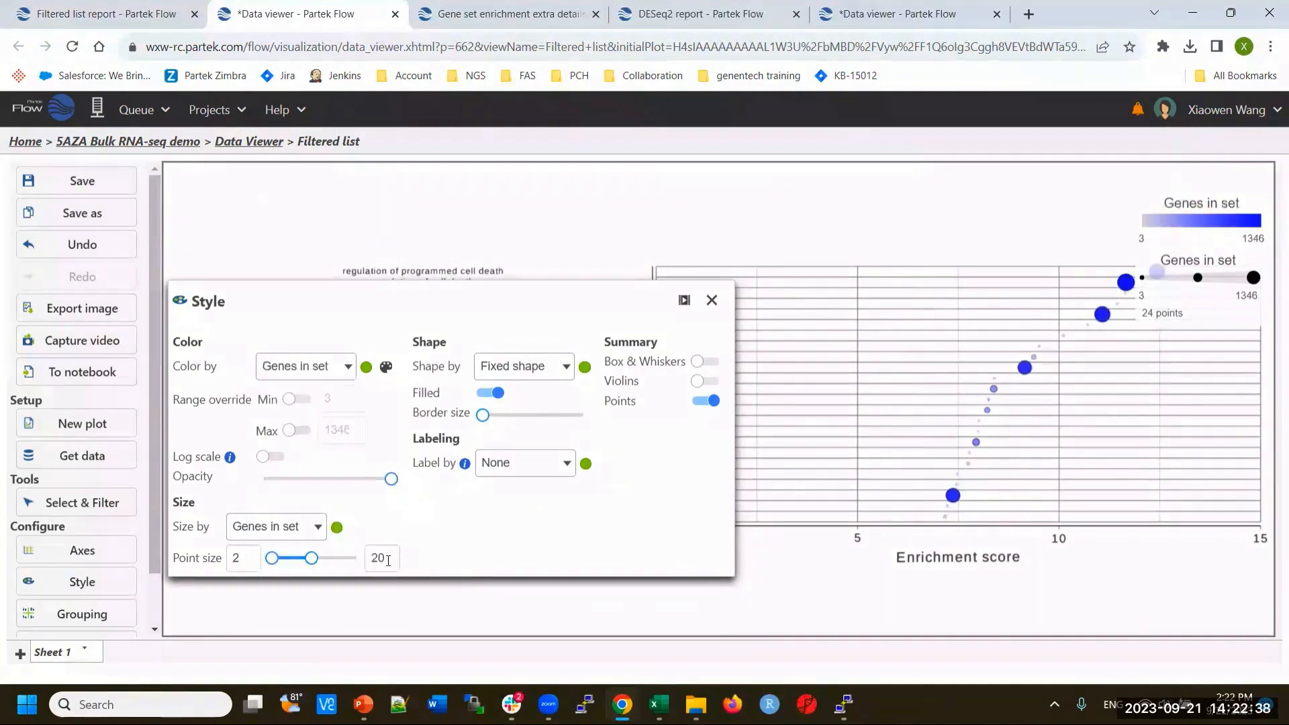
click(293, 528)
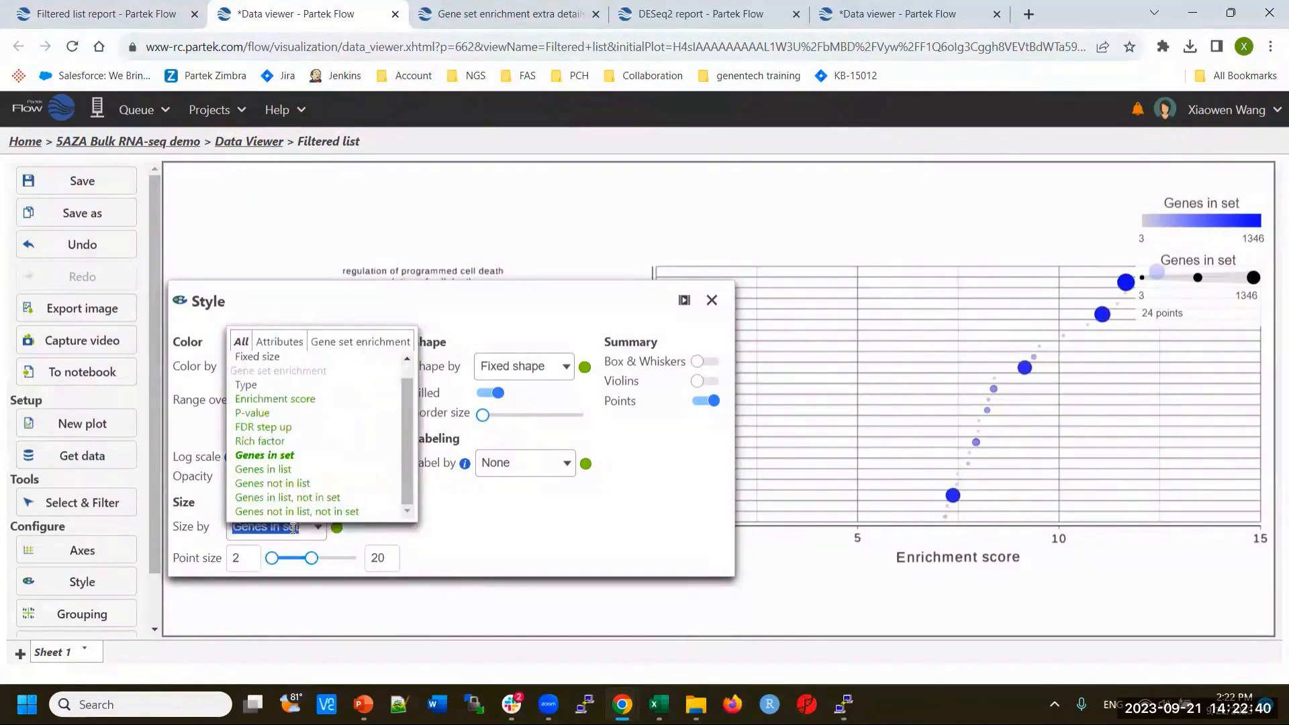
click(272, 444)
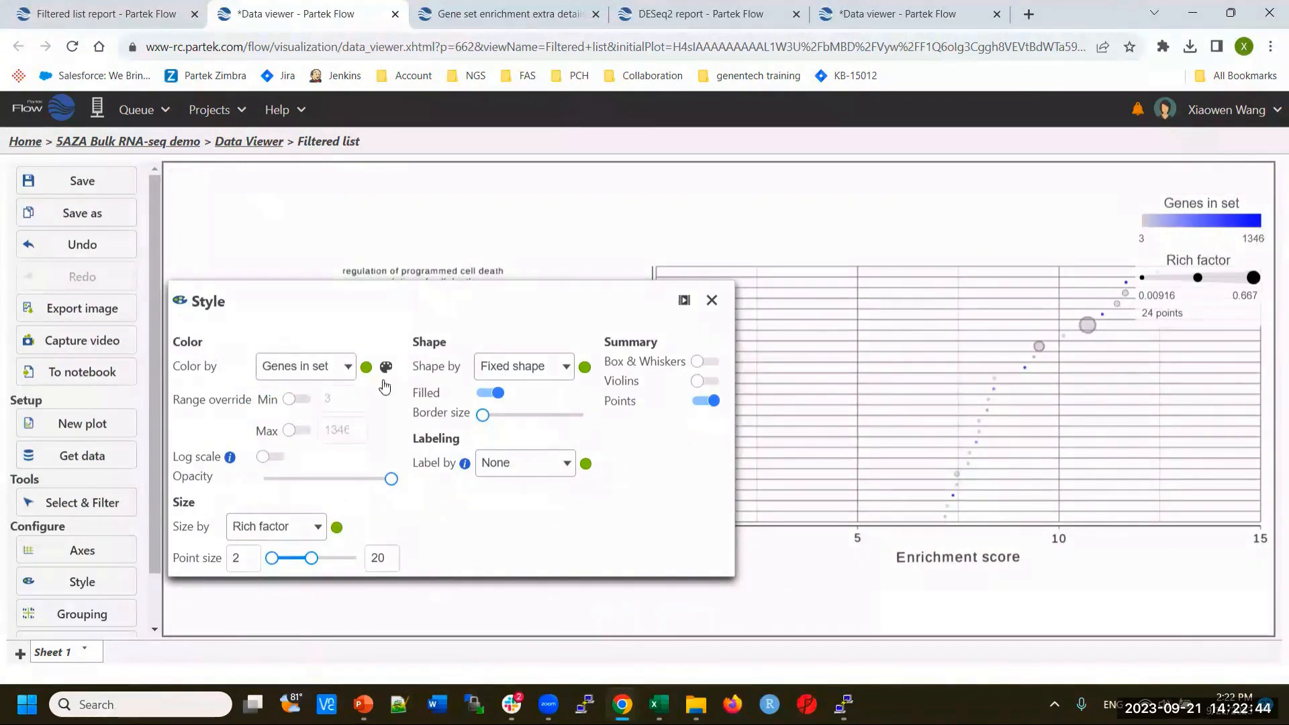
click(714, 301)
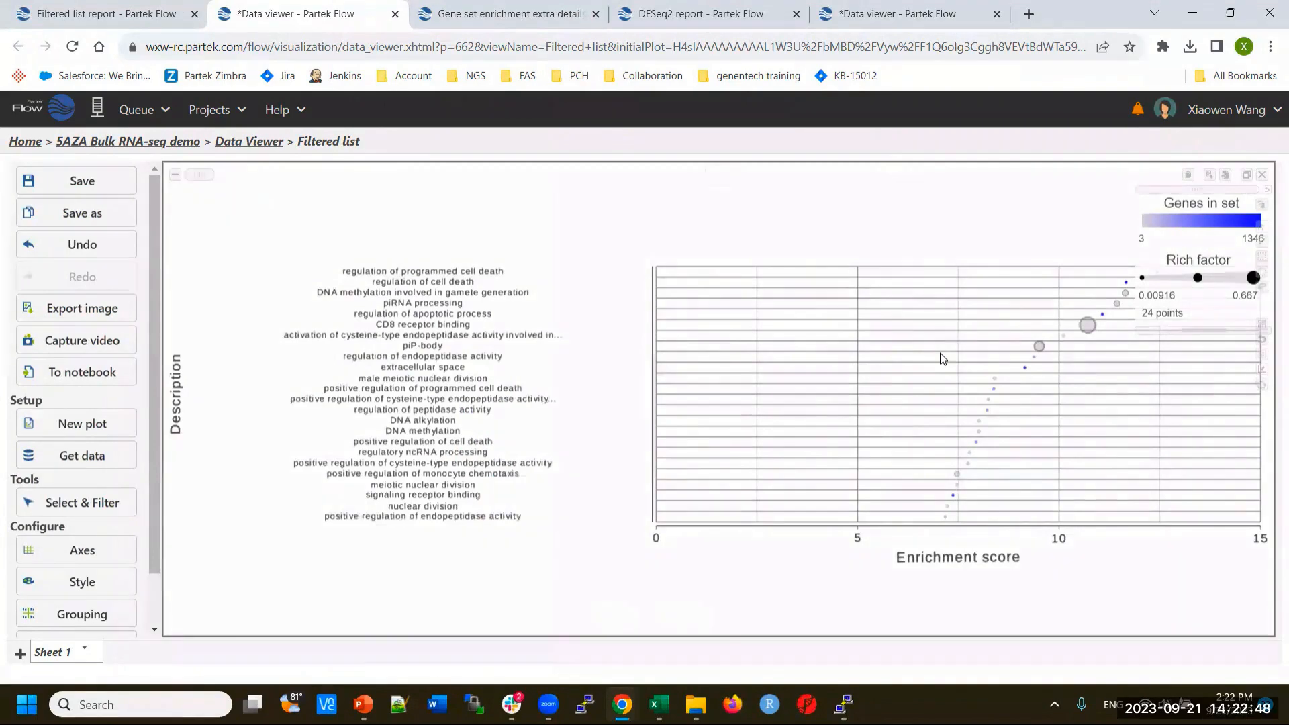
Return from the Filtered list report to the 5AZA Bulk RNA-seq demo pipeline and view its blue branch.
click(101, 22)
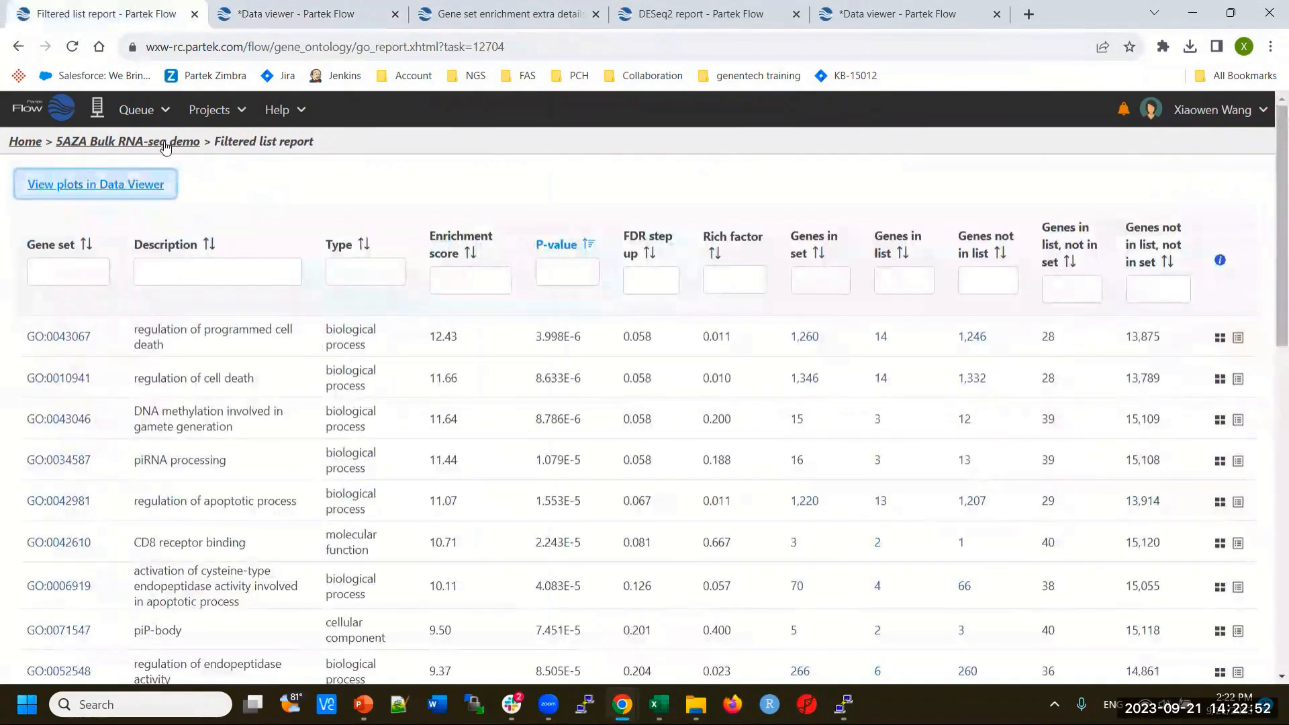
click(166, 145)
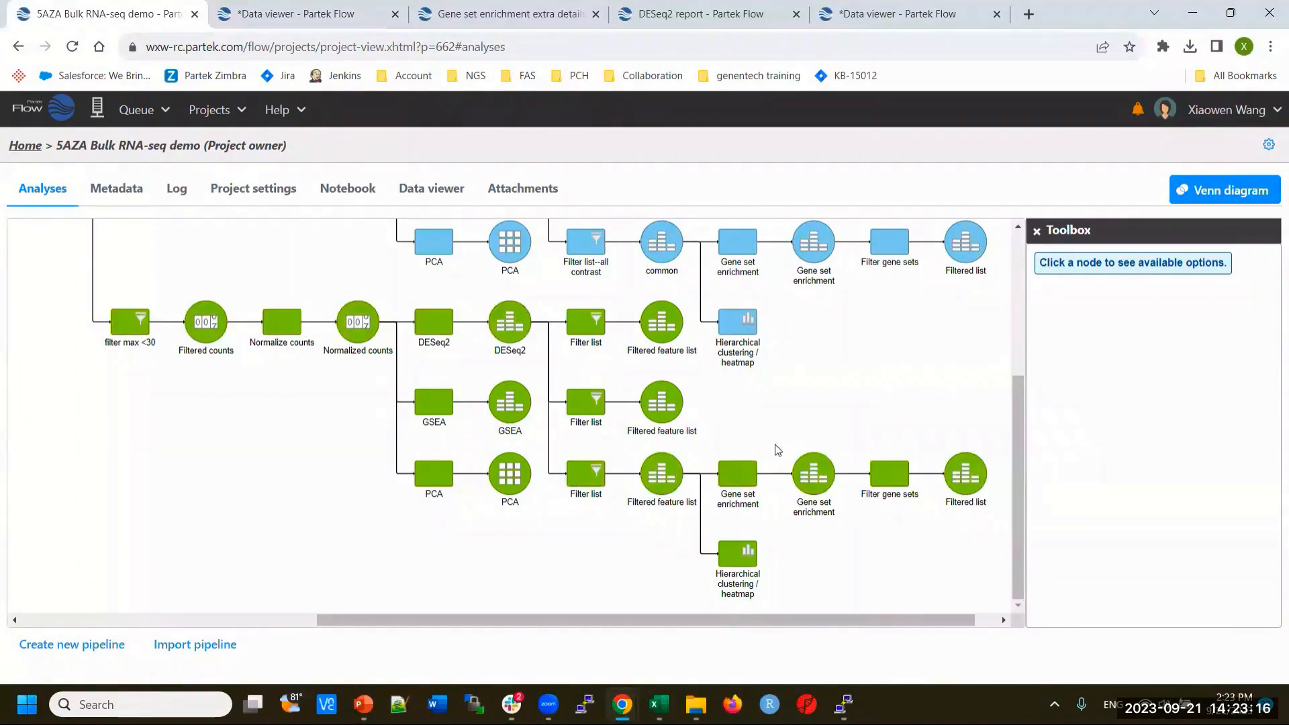
scroll(774, 449, up, 2)
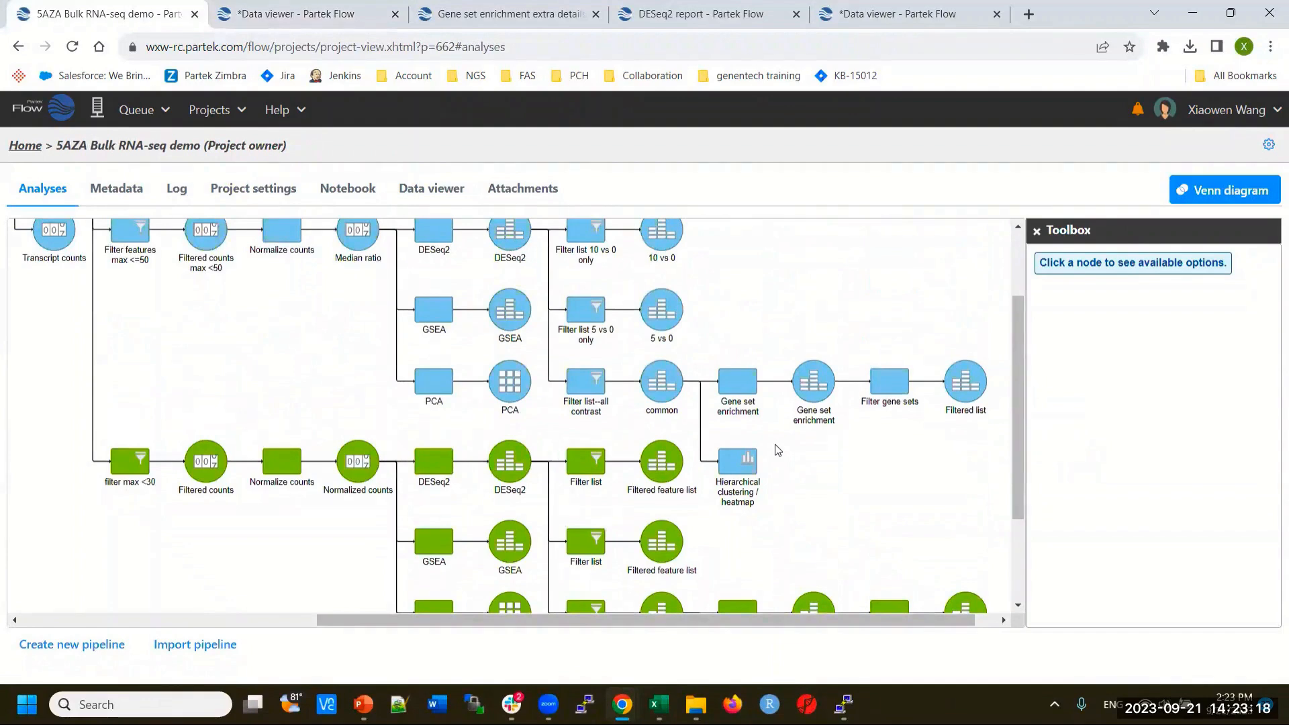
scroll(777, 450, up, 2)
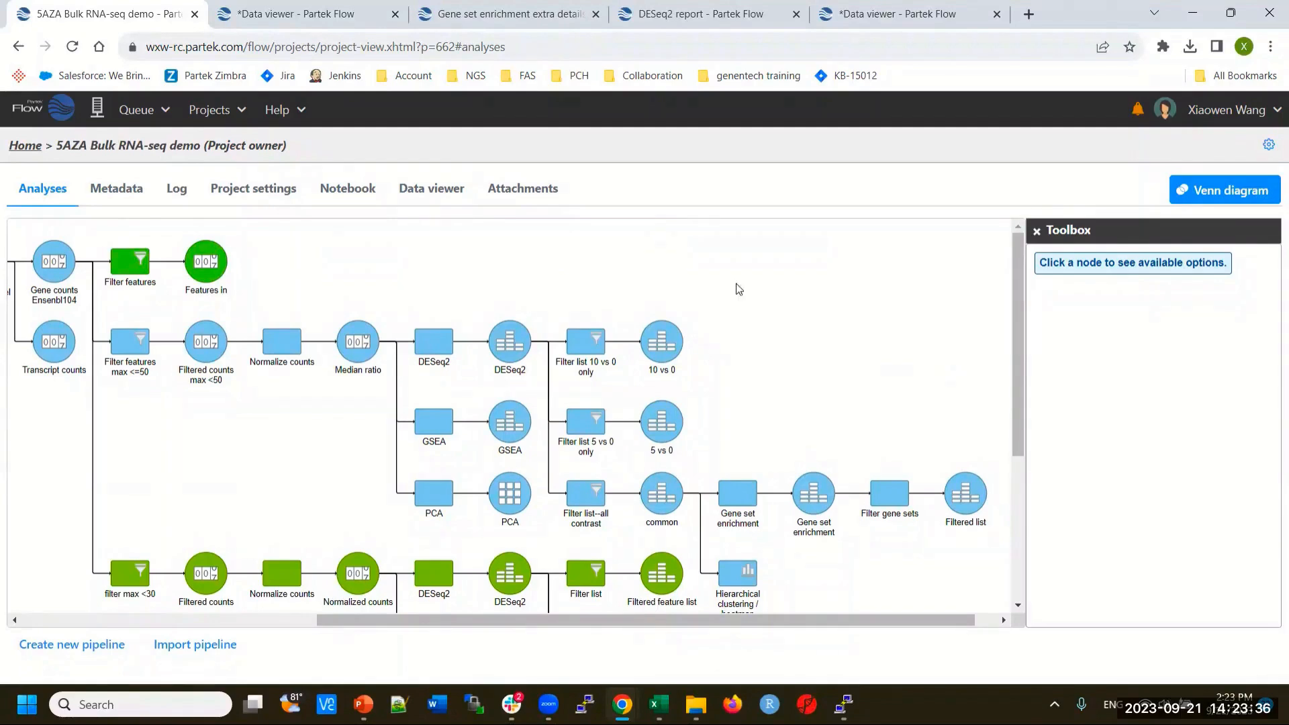
Review the GSEA setup for the Median ratio node through its comparison options, using 5AZA Dose as the factor, and leave without running it.
click(348, 333)
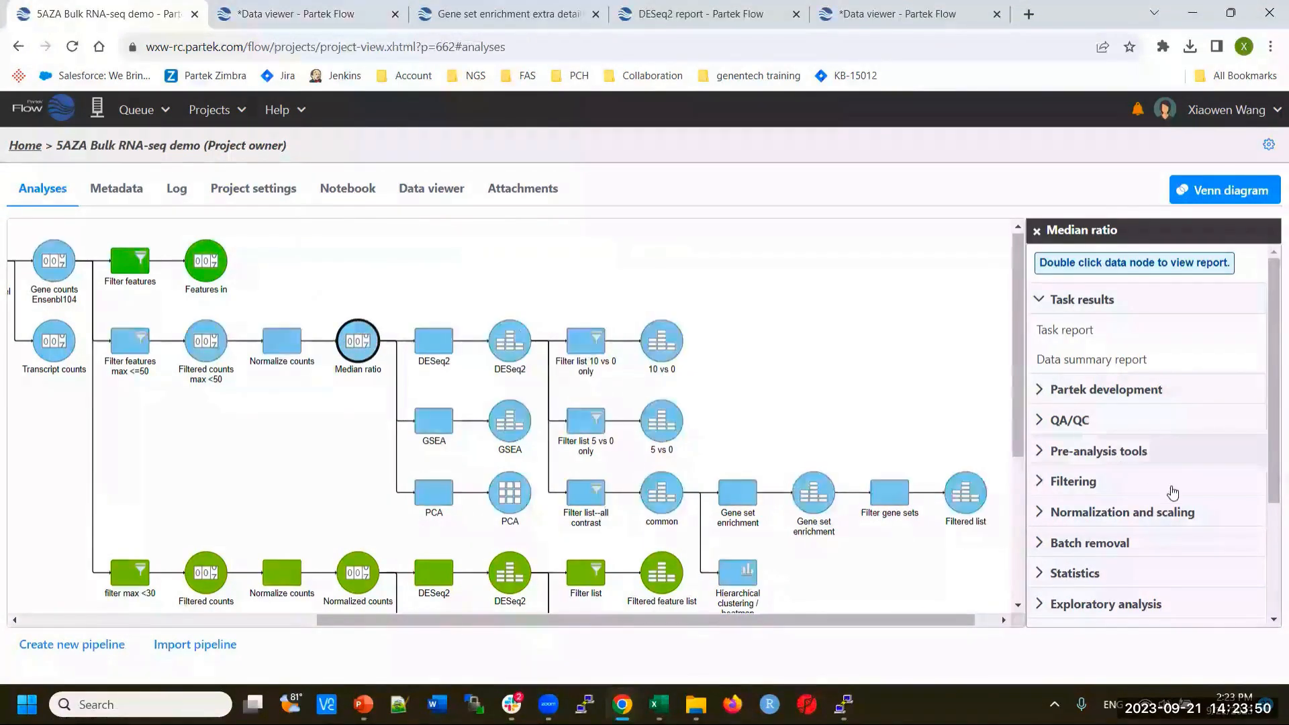
scroll(1185, 505, down, 3)
click(1101, 505)
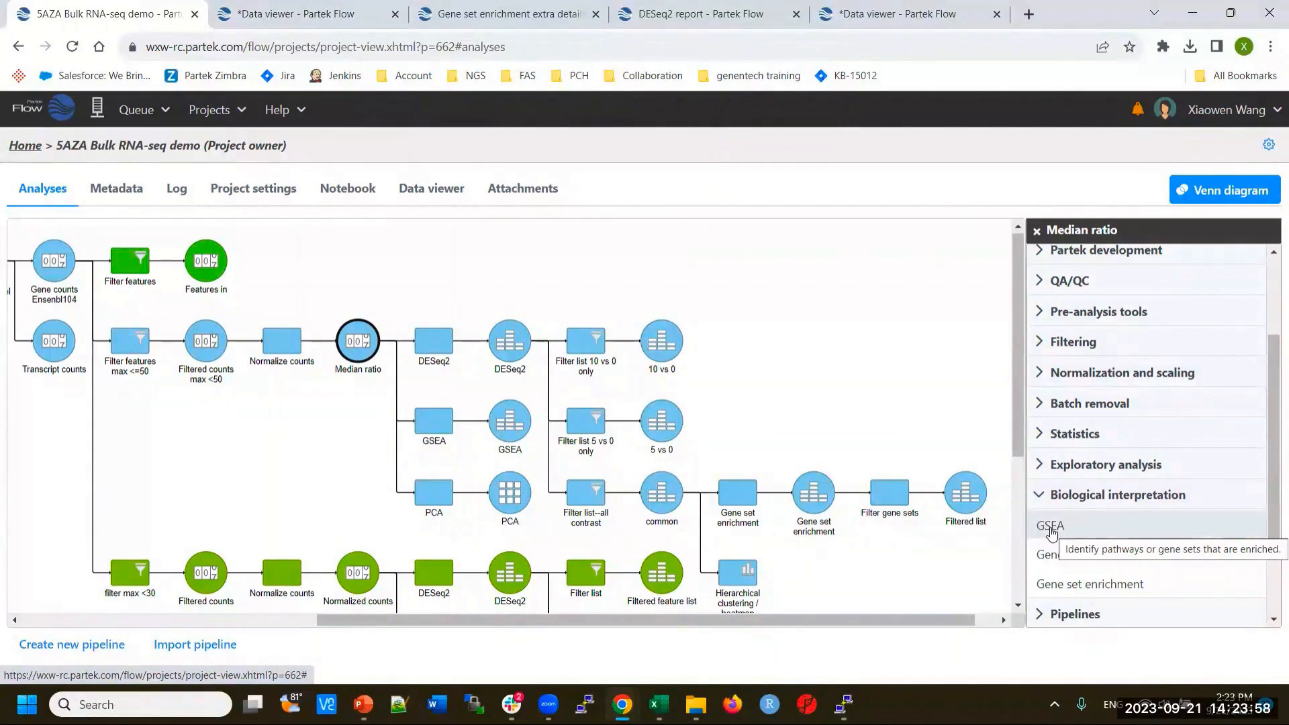
click(1051, 529)
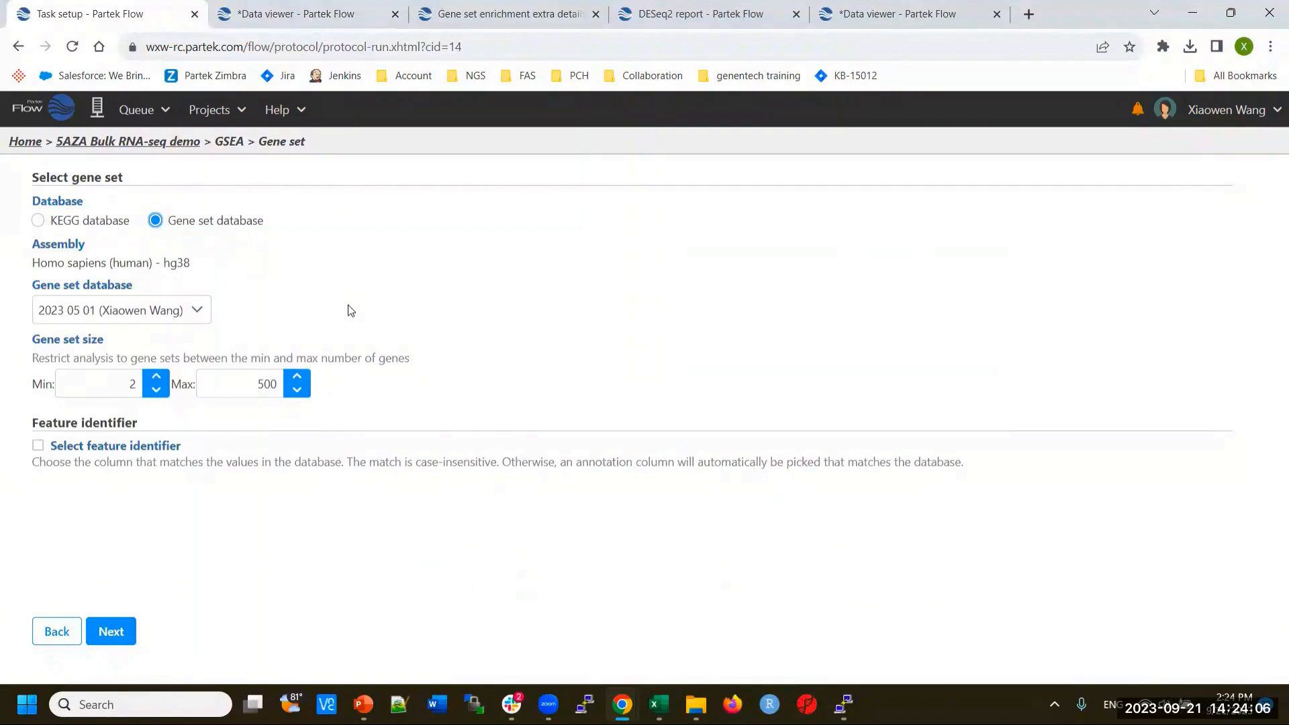
click(108, 630)
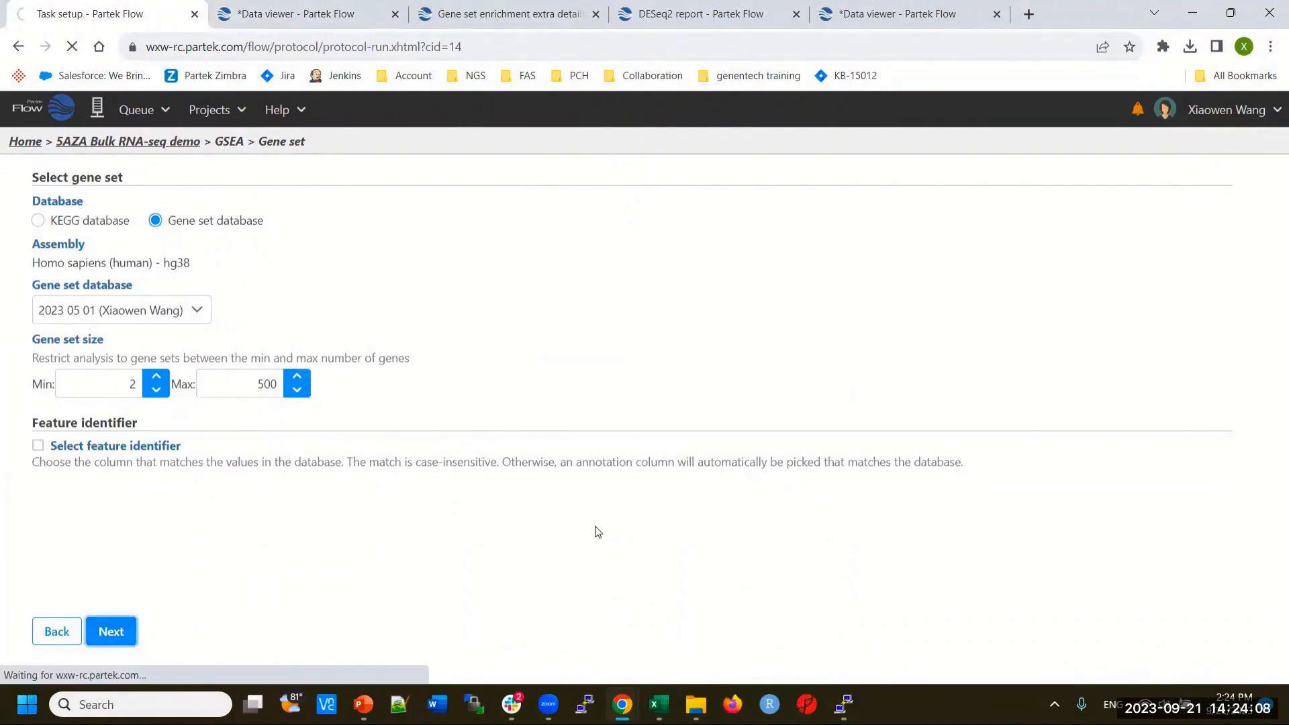
click(39, 222)
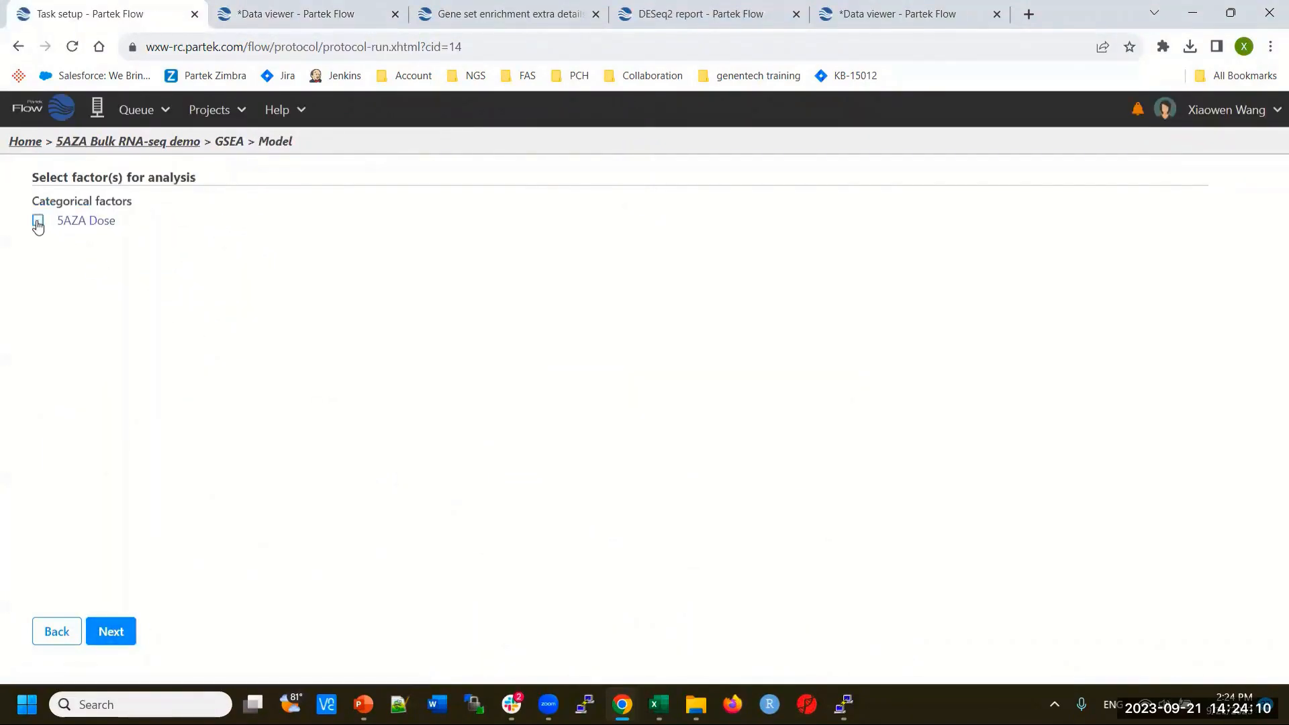
click(115, 635)
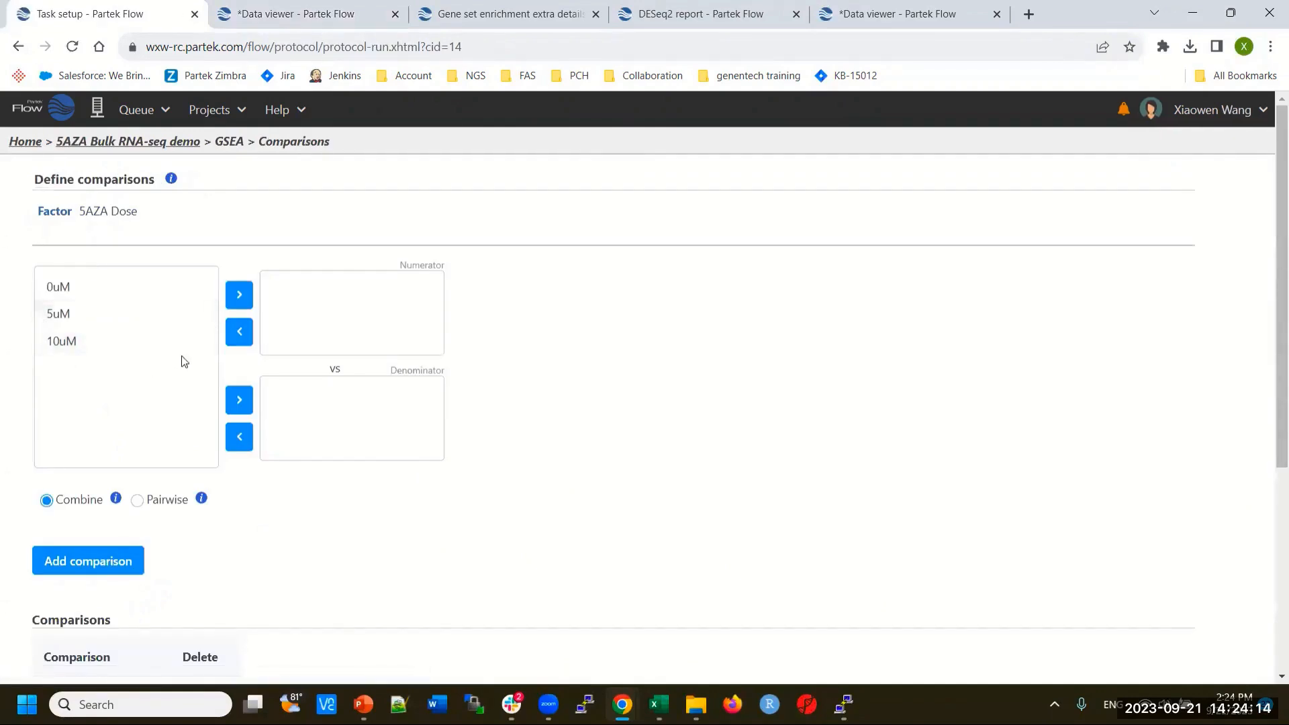
scroll(429, 506, down, 5)
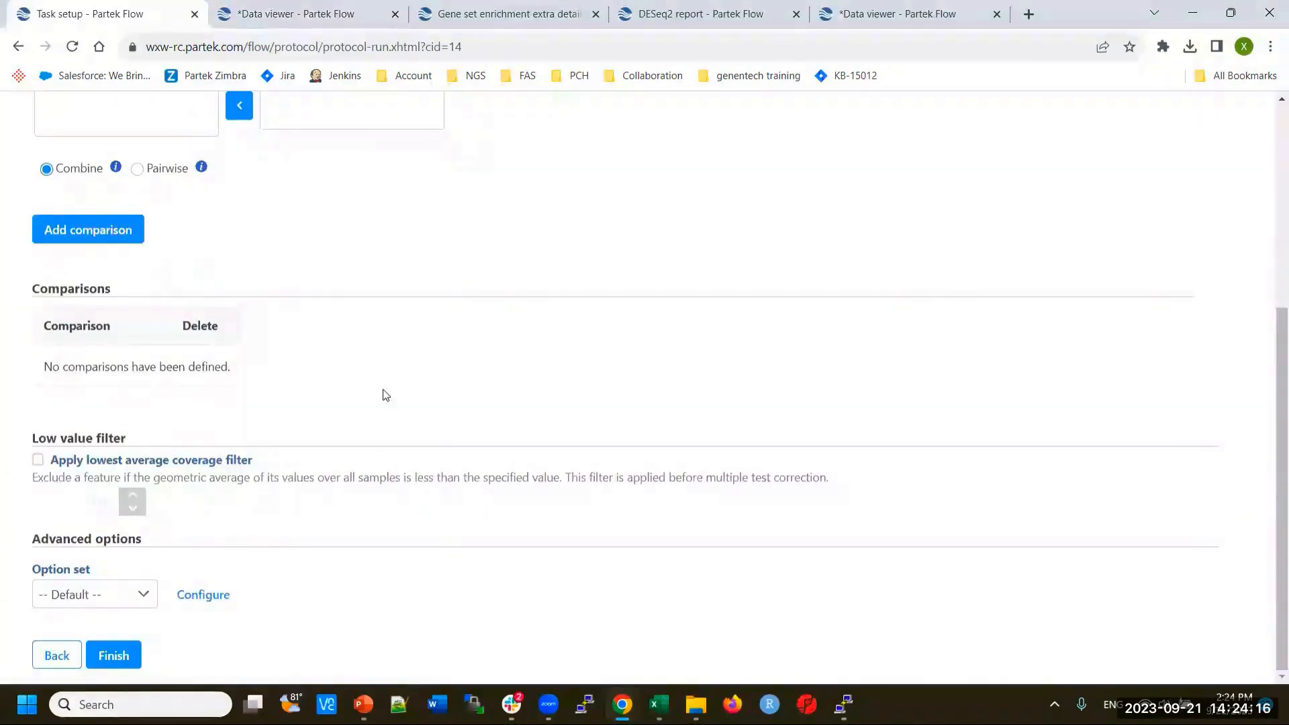
scroll(340, 347, up, 5)
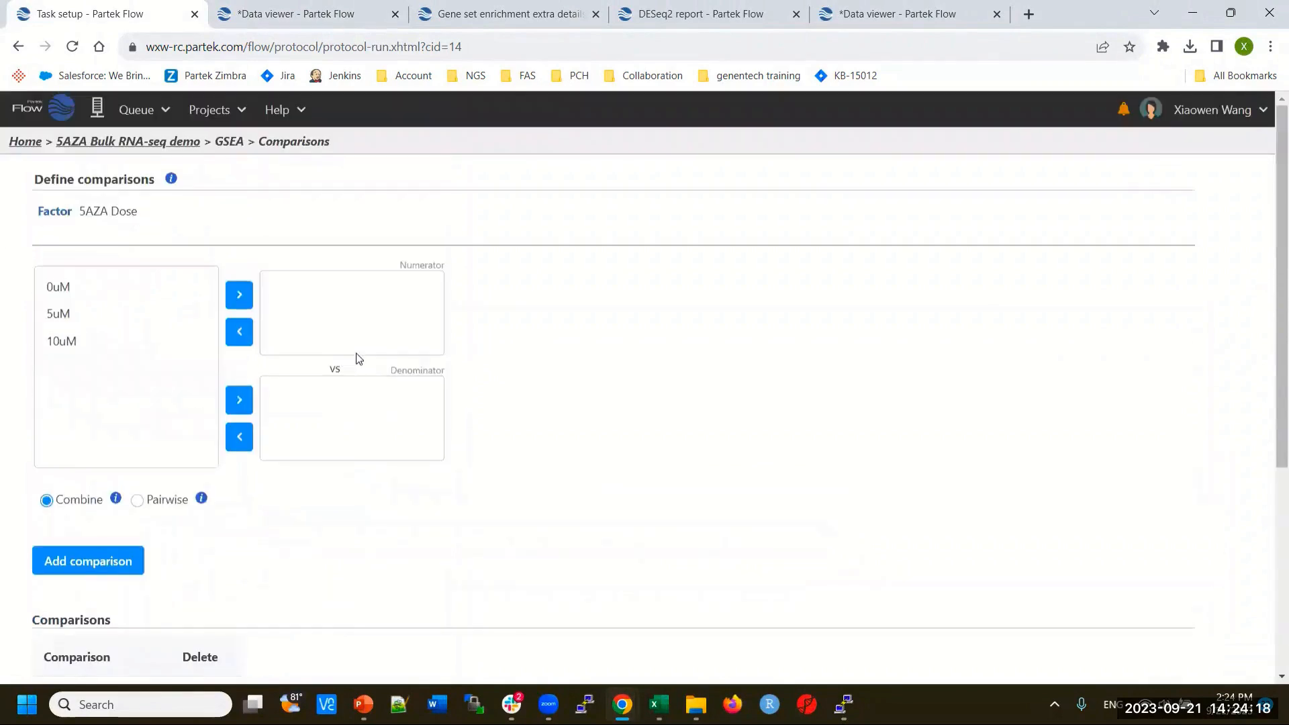
click(153, 143)
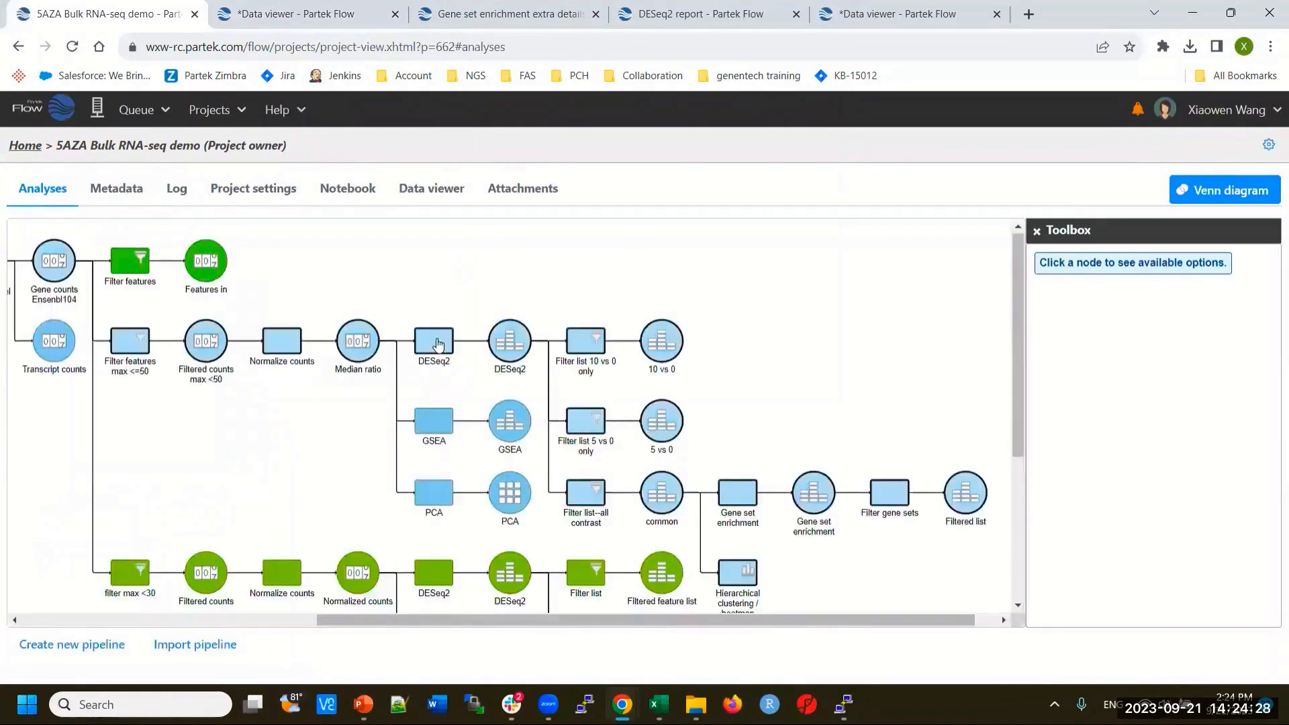
Open the existing GSEA report in the blue branch and examine its 5uM vs 0uM result columns.
double_click(514, 437)
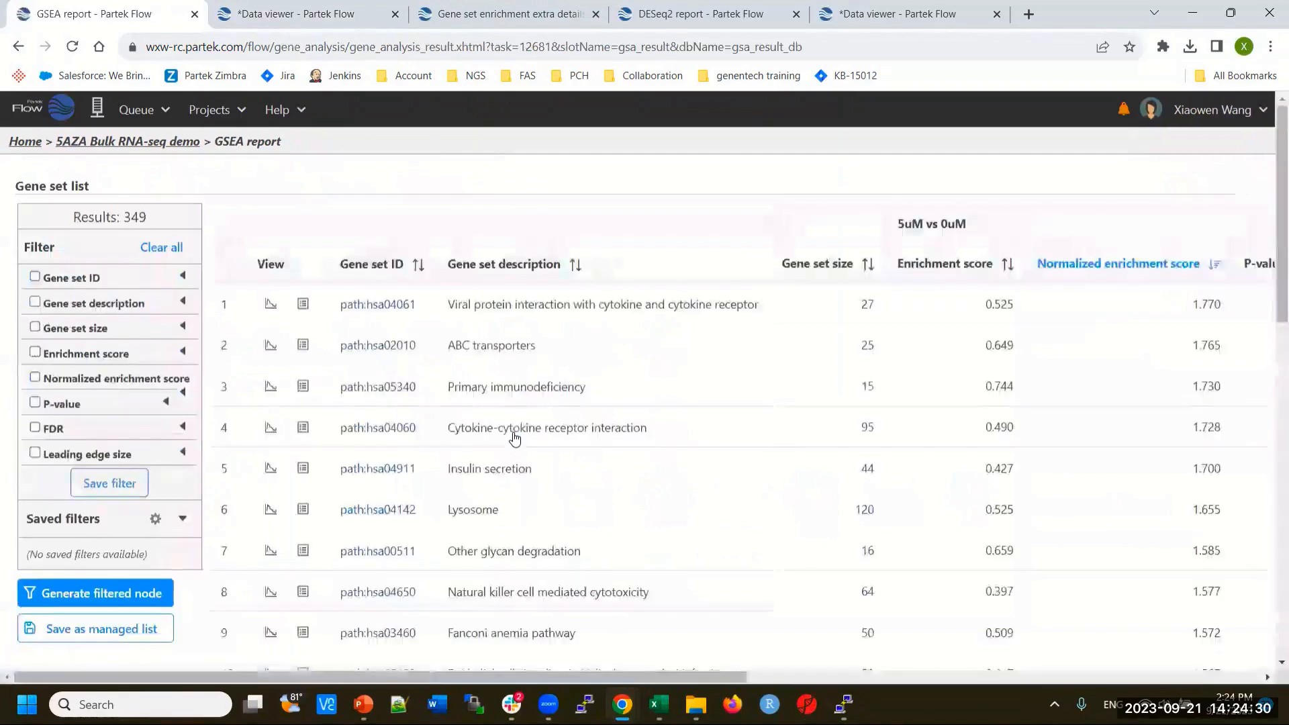
mouse_move(724, 674)
mouse_down()
mouse_move(795, 675)
mouse_move(700, 675)
mouse_up()
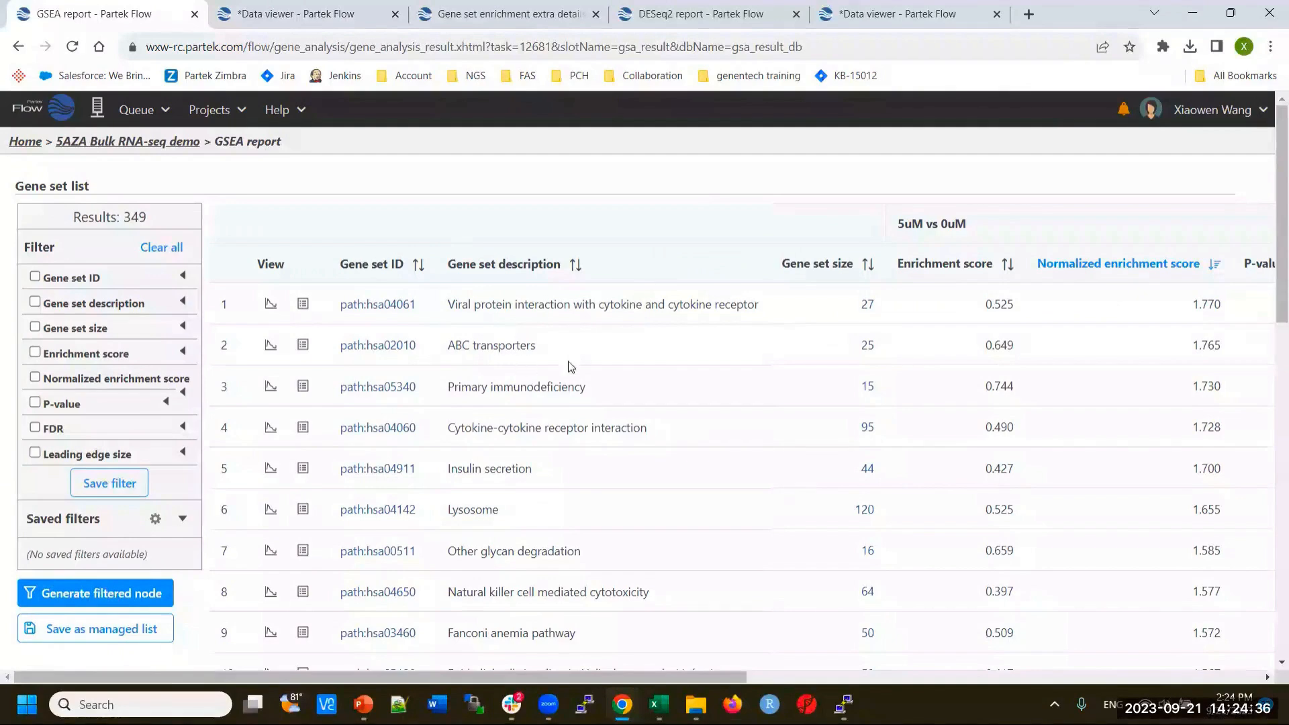
drag(739, 677, 855, 674)
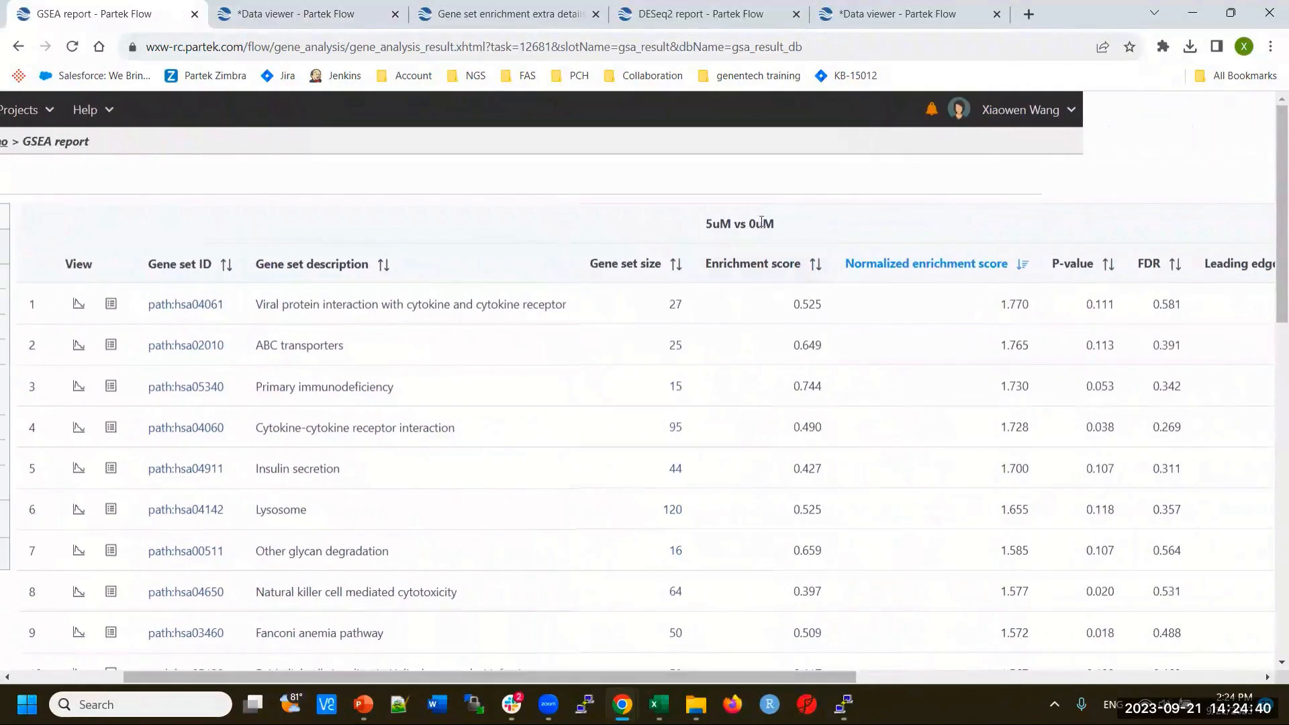
drag(833, 677, 825, 647)
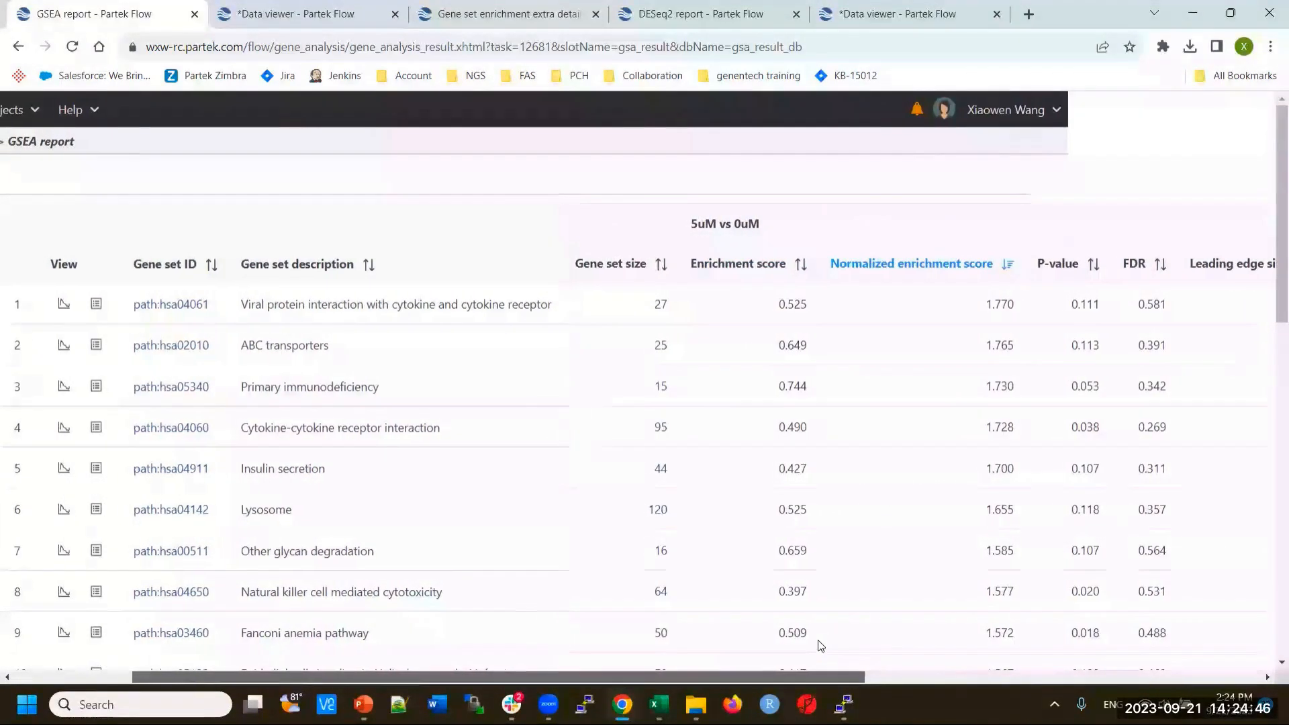
Sort the gene sets by 5uM vs 0uM Enrichment score in both directions, and by Normalized enrichment score from lowest and from highest.
click(799, 268)
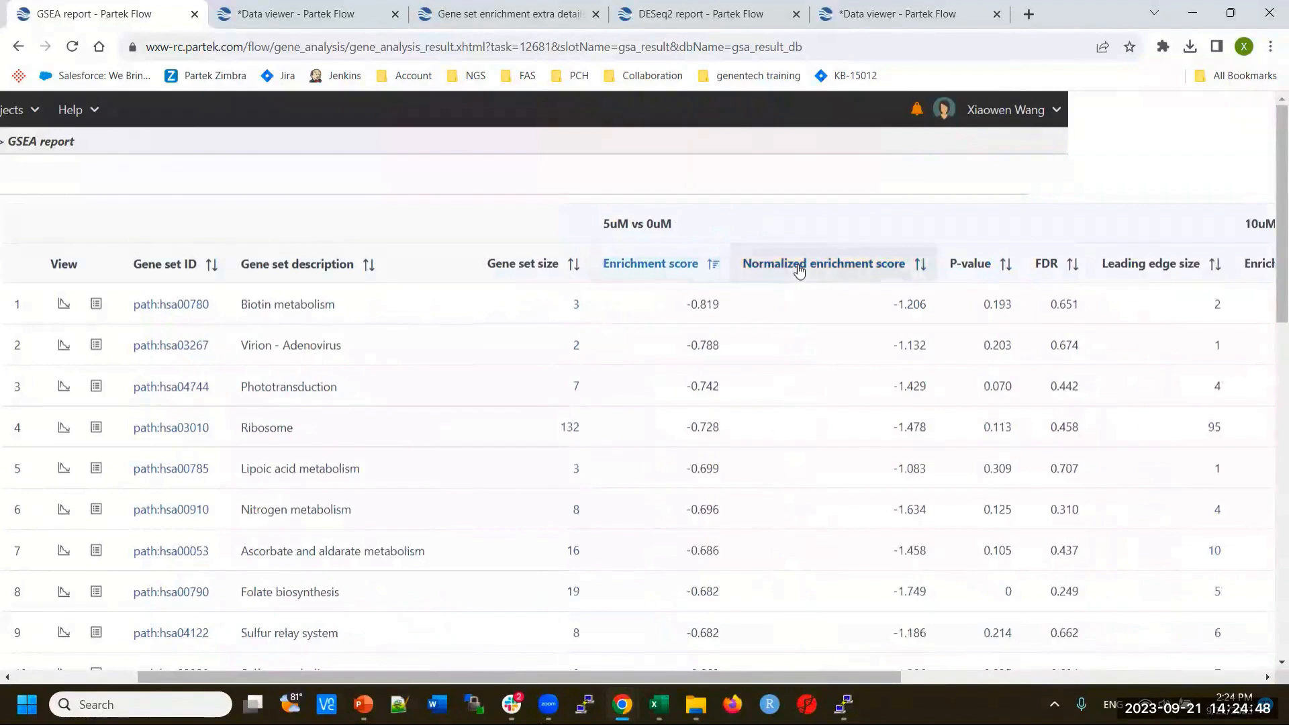
click(700, 268)
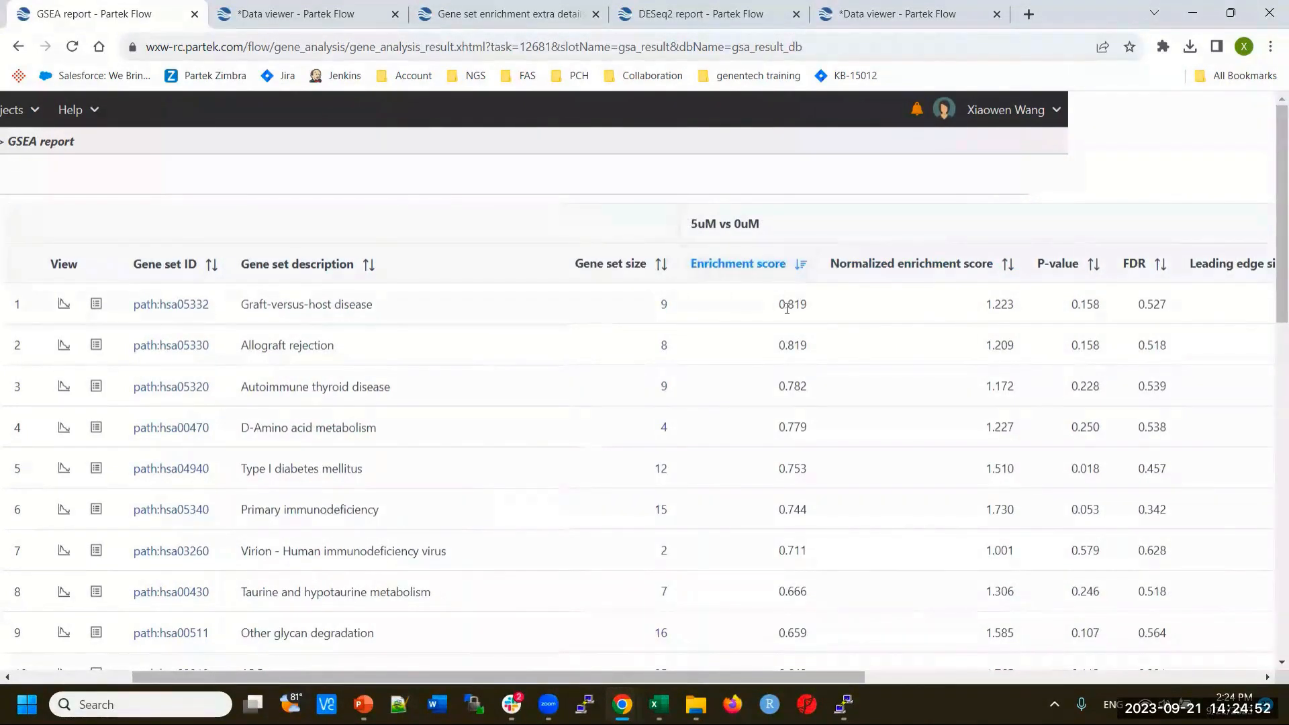
drag(716, 221, 690, 229)
click(1007, 264)
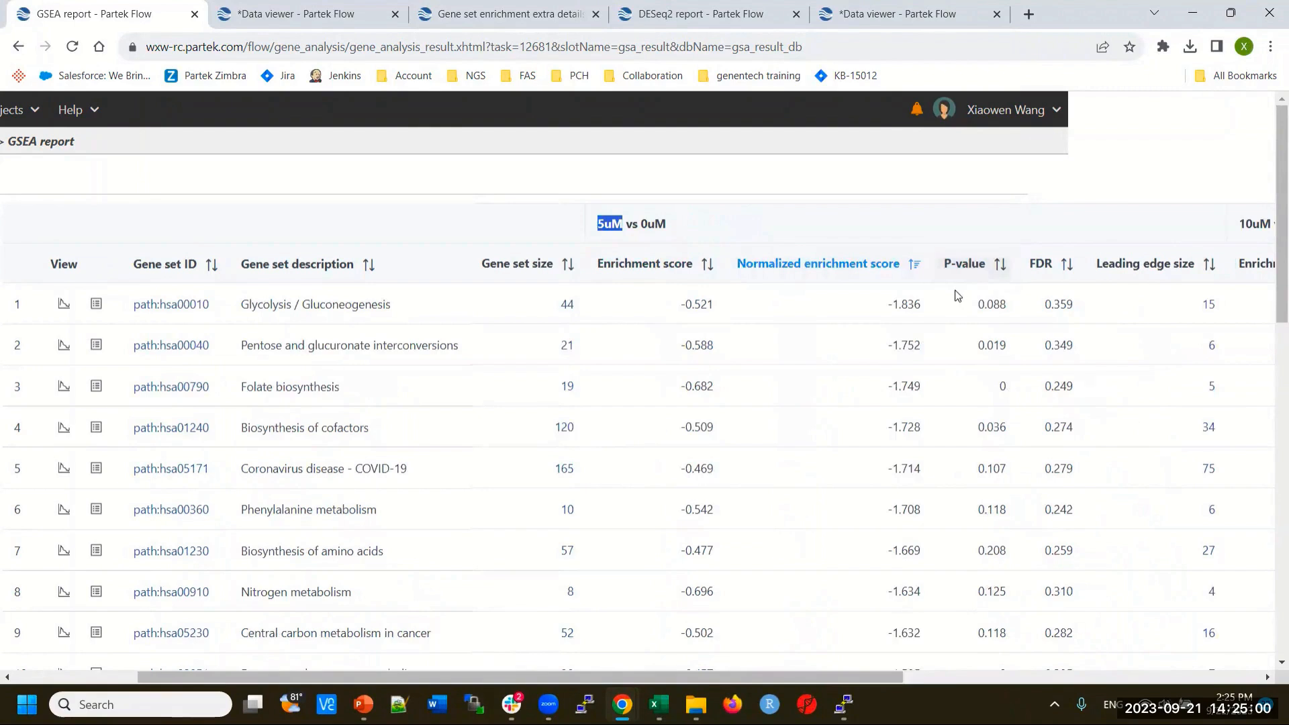
click(919, 266)
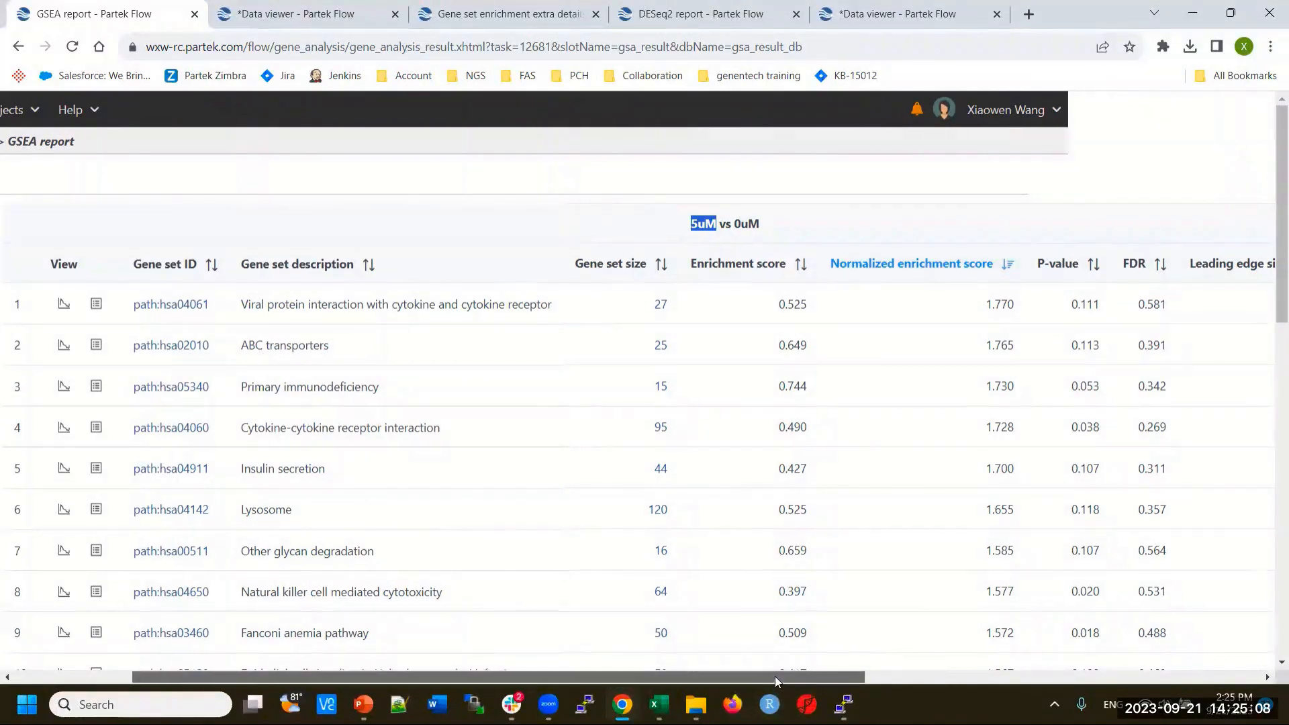
drag(775, 676, 482, 682)
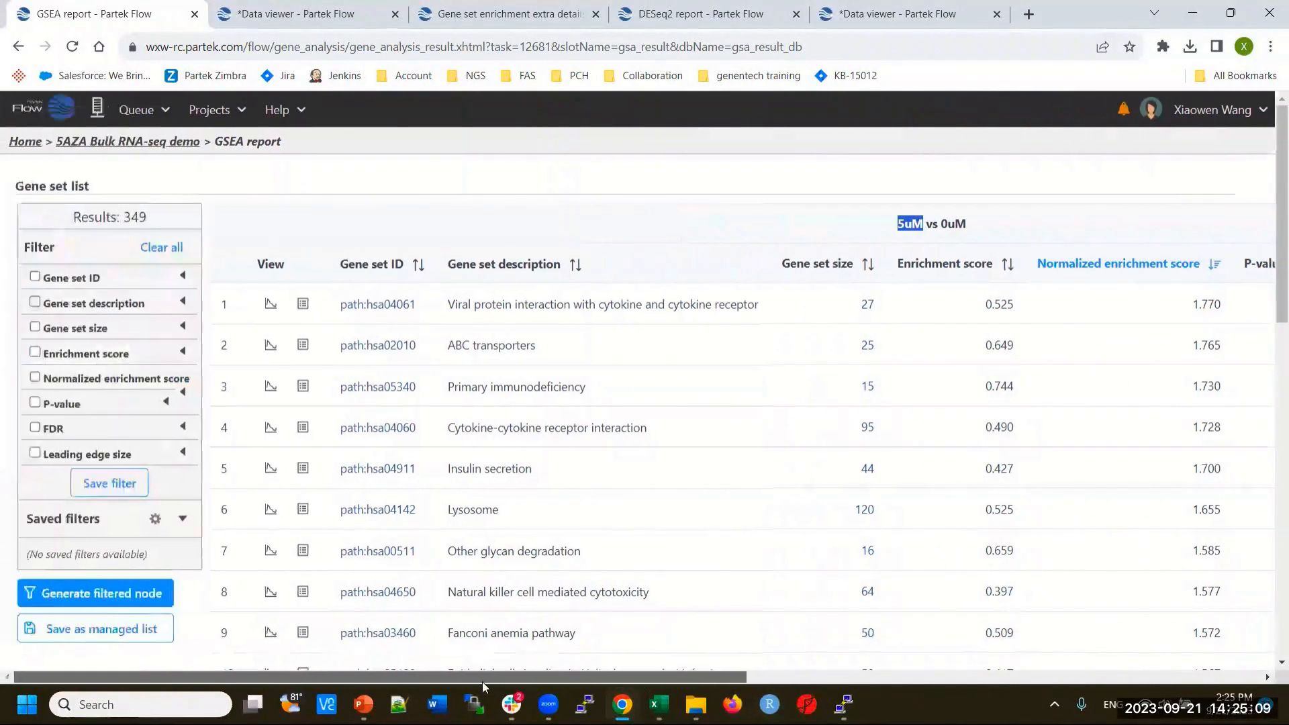
Open the enrichment plot for Viral protein interaction with cytokine and cytokine receptor, and show the gene sets available for its axes.
click(269, 306)
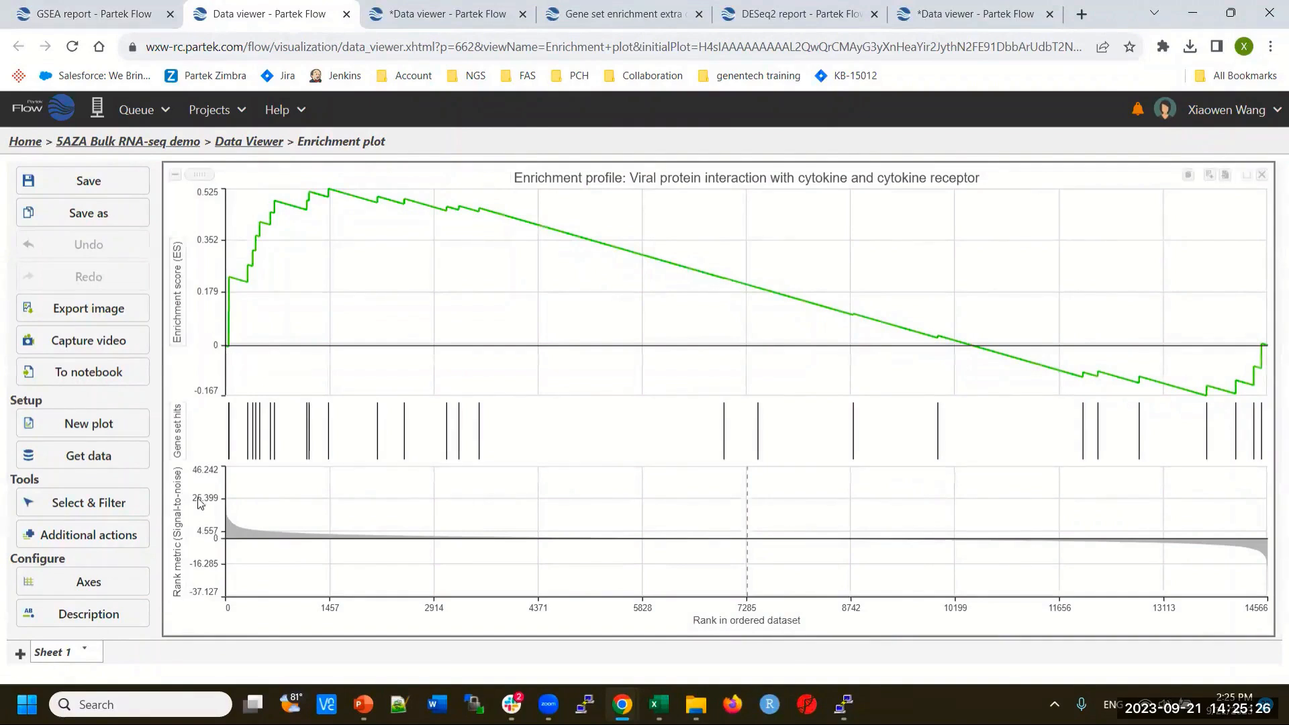
click(89, 585)
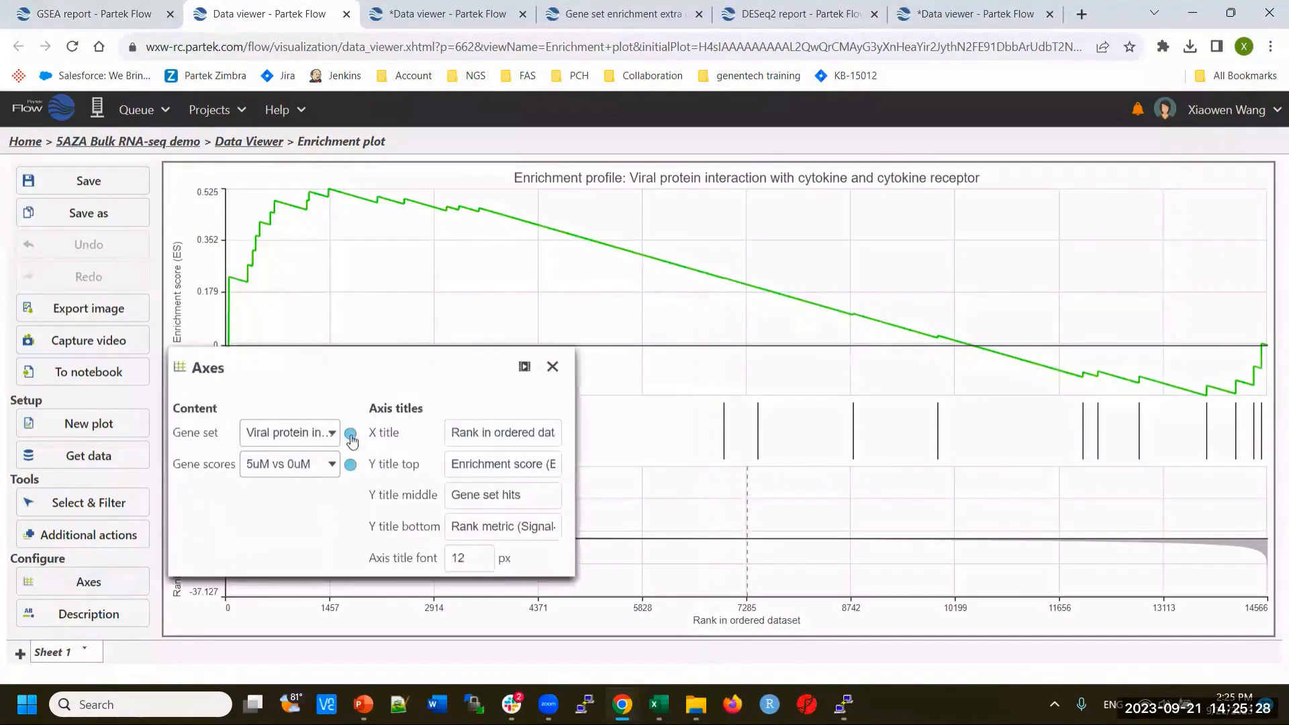
click(323, 436)
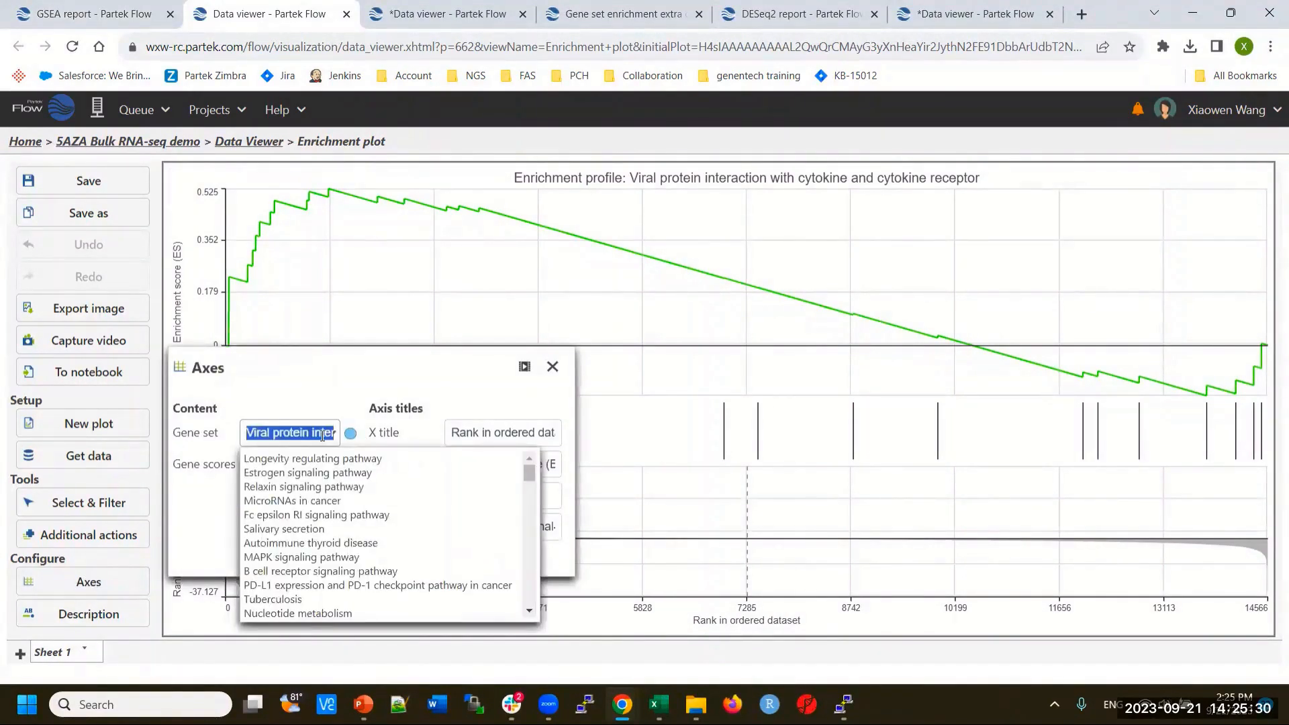